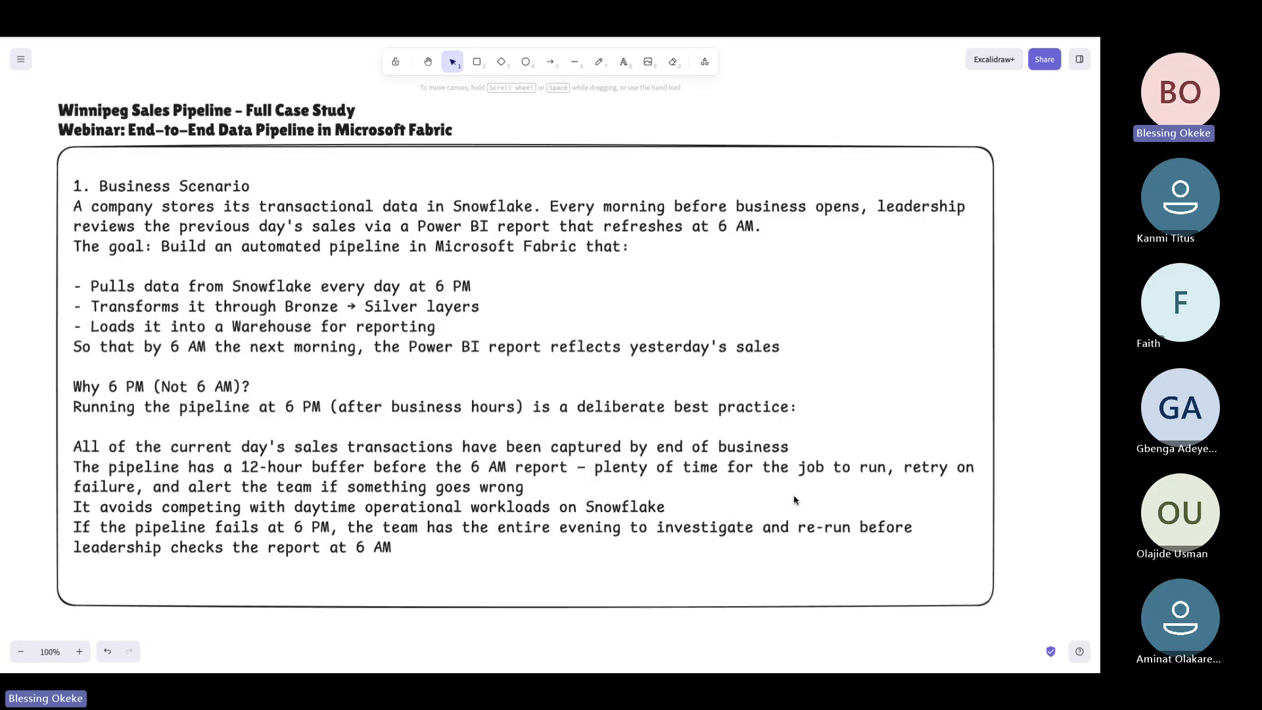
Scroll through the Snowflake-to-Power BI flow diagram in Excalidraw to review it
scroll(794, 500, "up", 1)
scroll(794, 501, "down", 1)
scroll(794, 501, "up", 1)
scroll(793, 501, "down", 1)
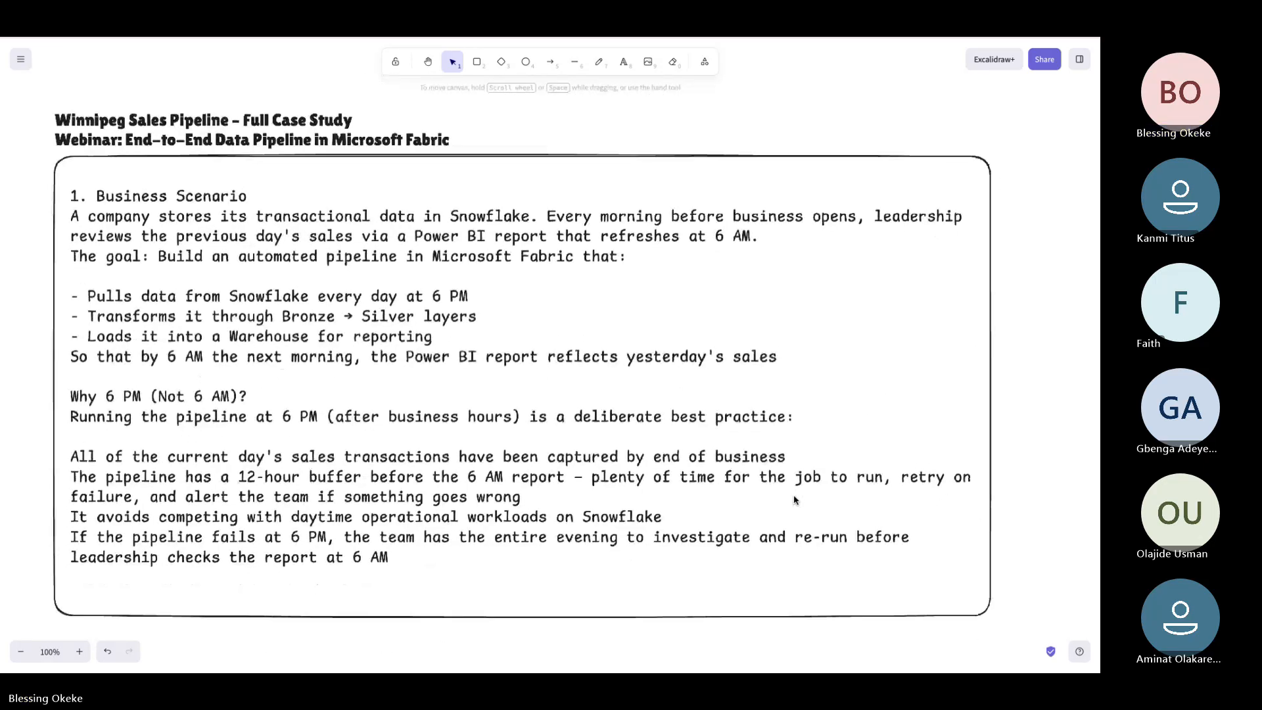
scroll(793, 500, "down", 1)
scroll(794, 502, "up", 1)
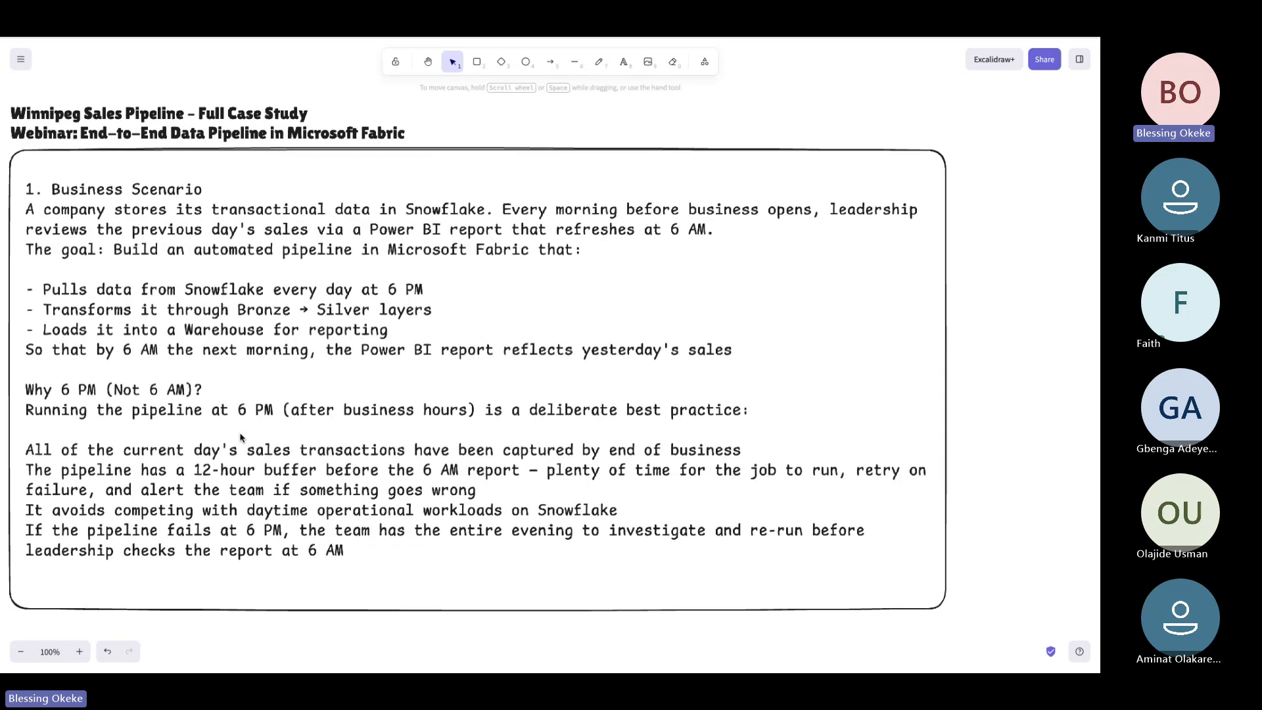
scroll(242, 438, "down", 1)
scroll(241, 438, "up", 1)
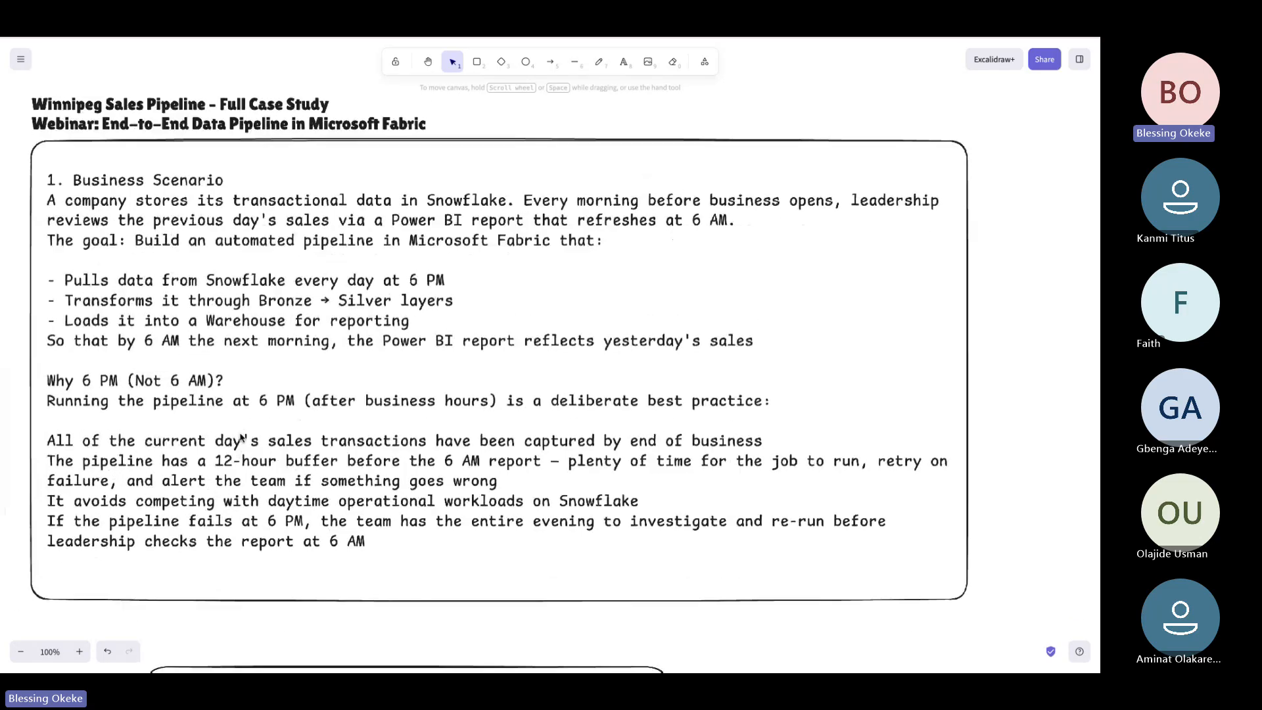
scroll(241, 438, "up", 1)
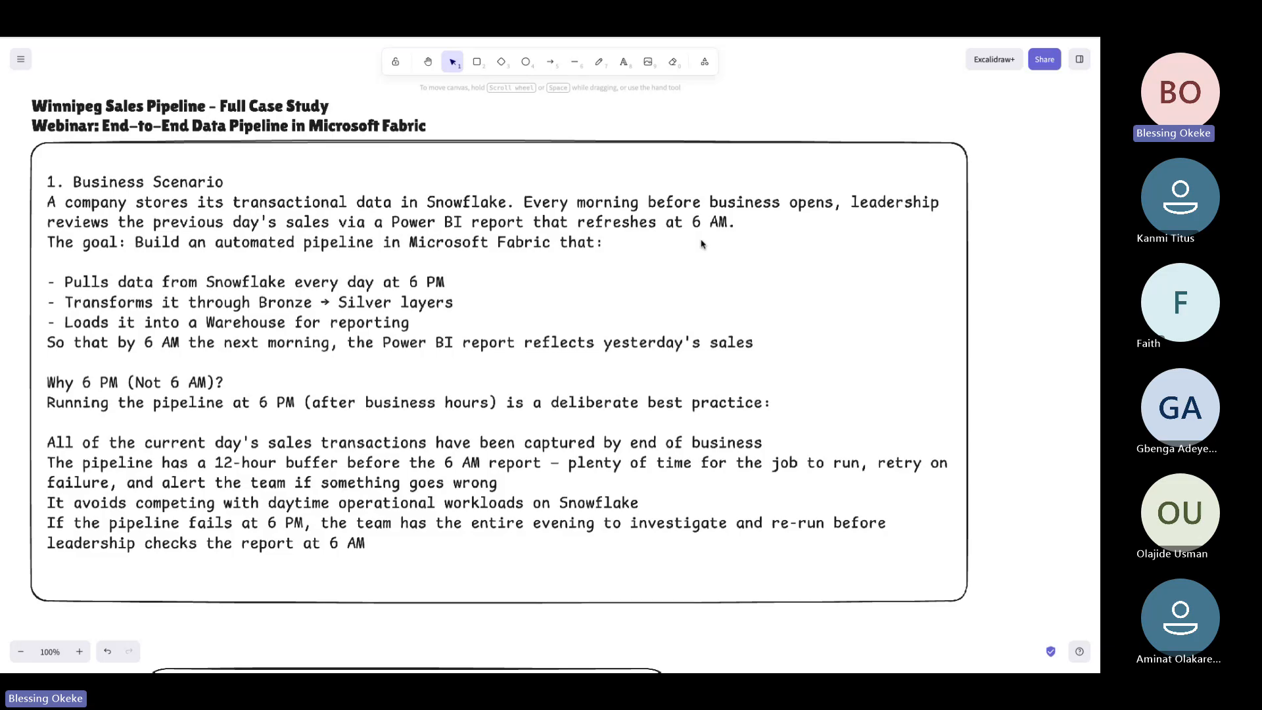
scroll(701, 244, "down", 2)
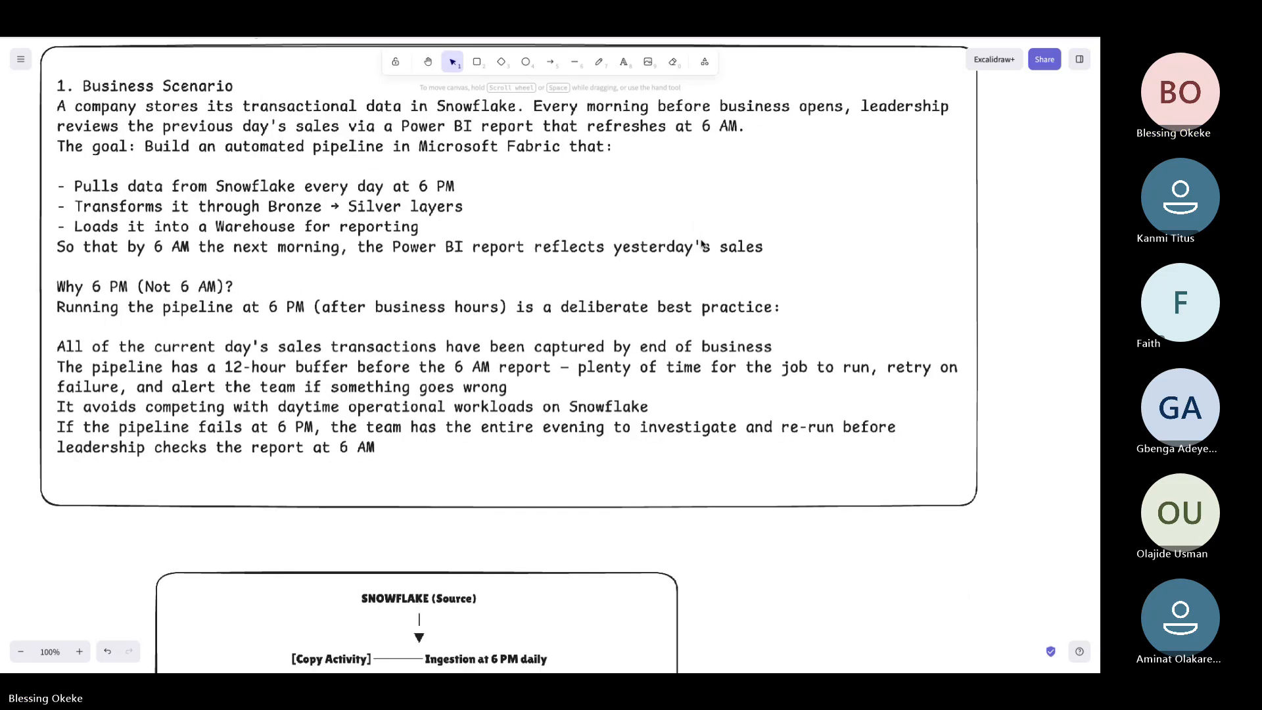
scroll(701, 244, "up", 3)
scroll(701, 244, "up", 1)
scroll(701, 244, "down", 2)
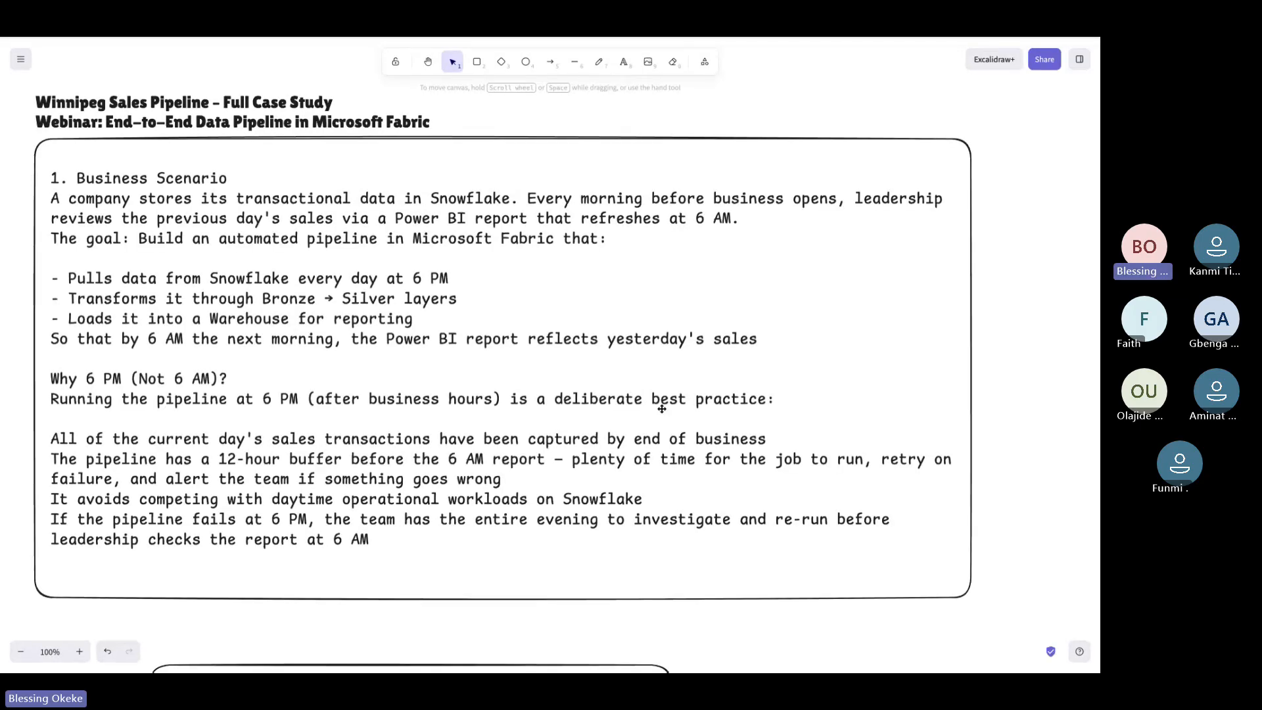
scroll(662, 409, "up", 2)
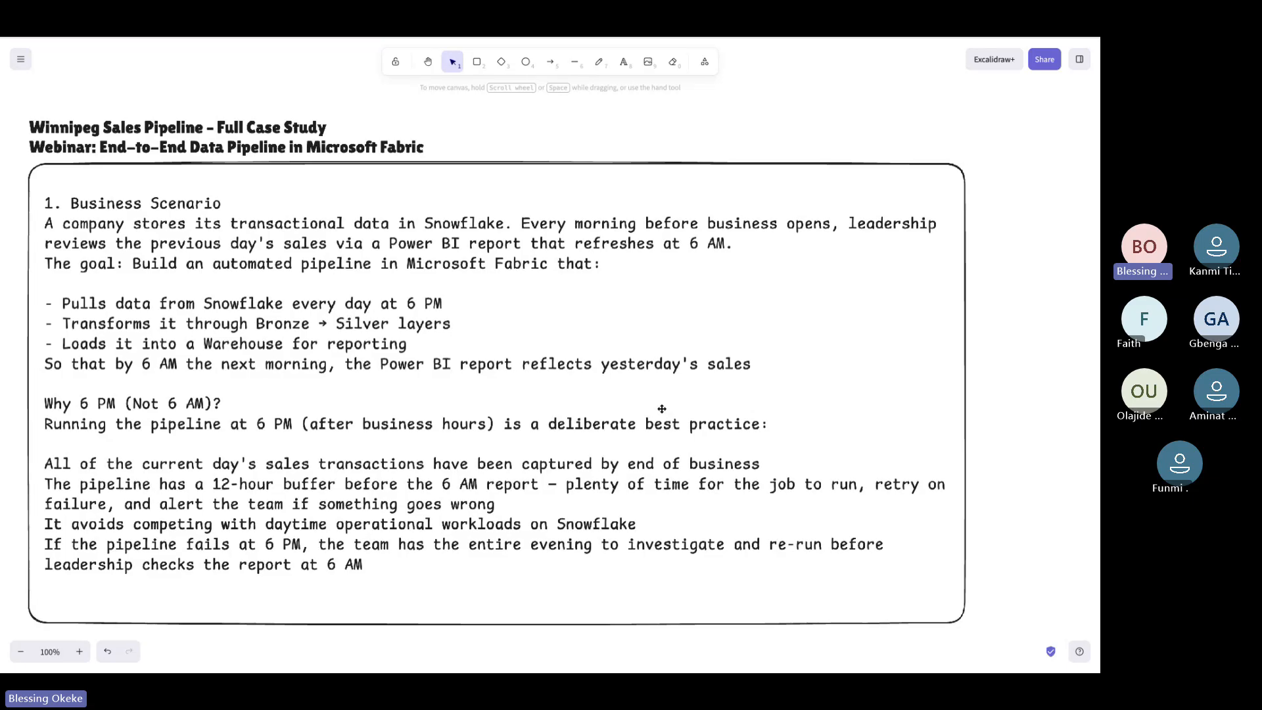
scroll(663, 409, "down", 10)
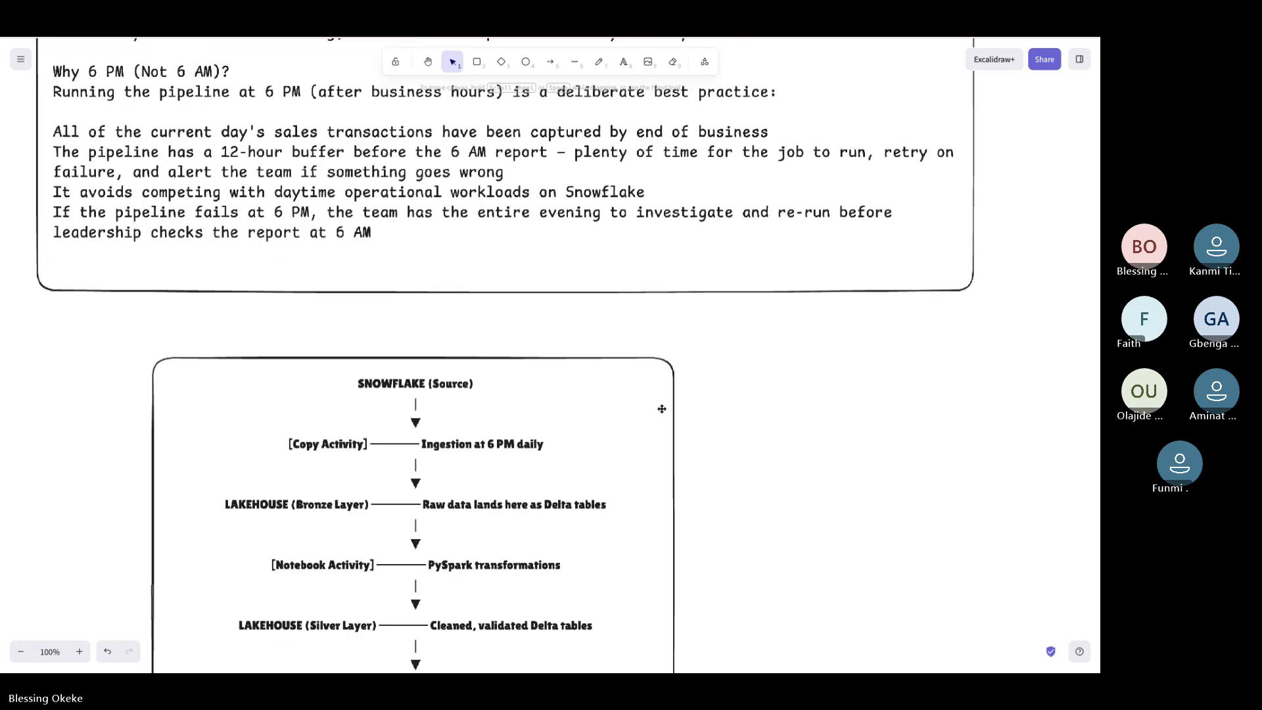
scroll(662, 409, "down", 3)
scroll(662, 408, "up", 2)
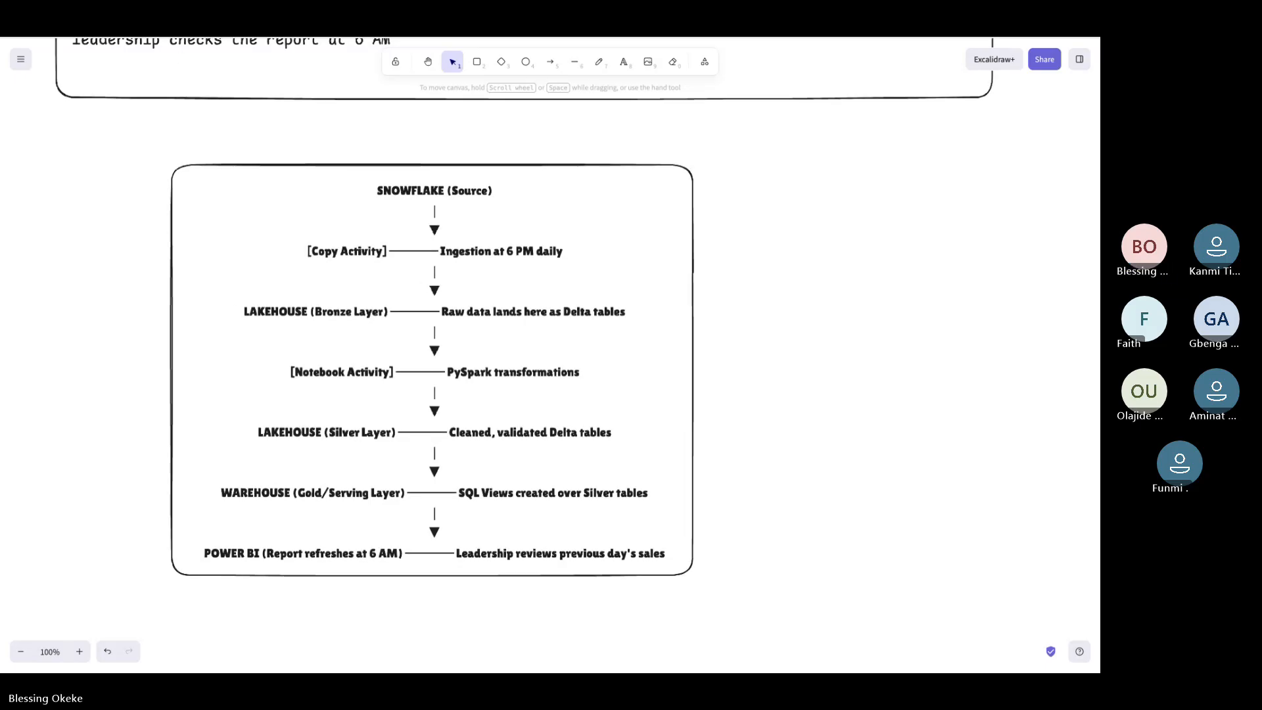
Check the diagram once more, then settle on Fabric's 'Build your first report' page
key("ctrl+Tab")
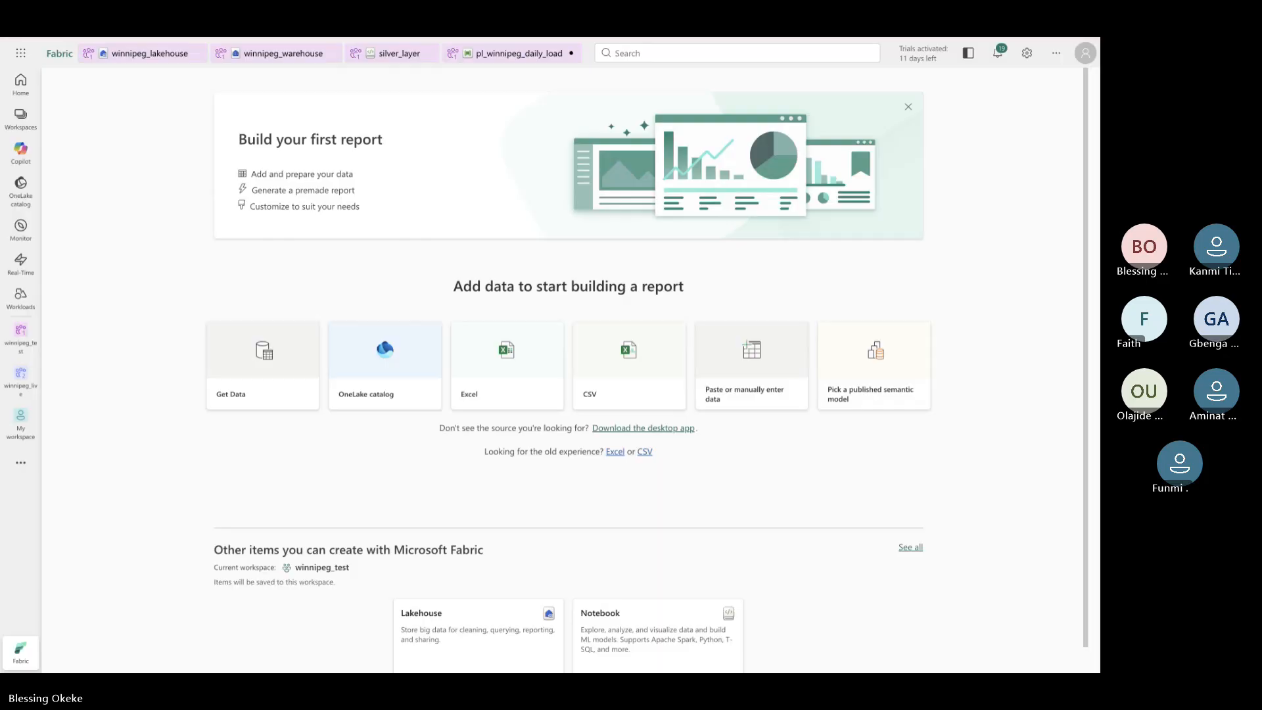
key("ctrl+shift+Tab")
scroll(367, 235, "up", 2)
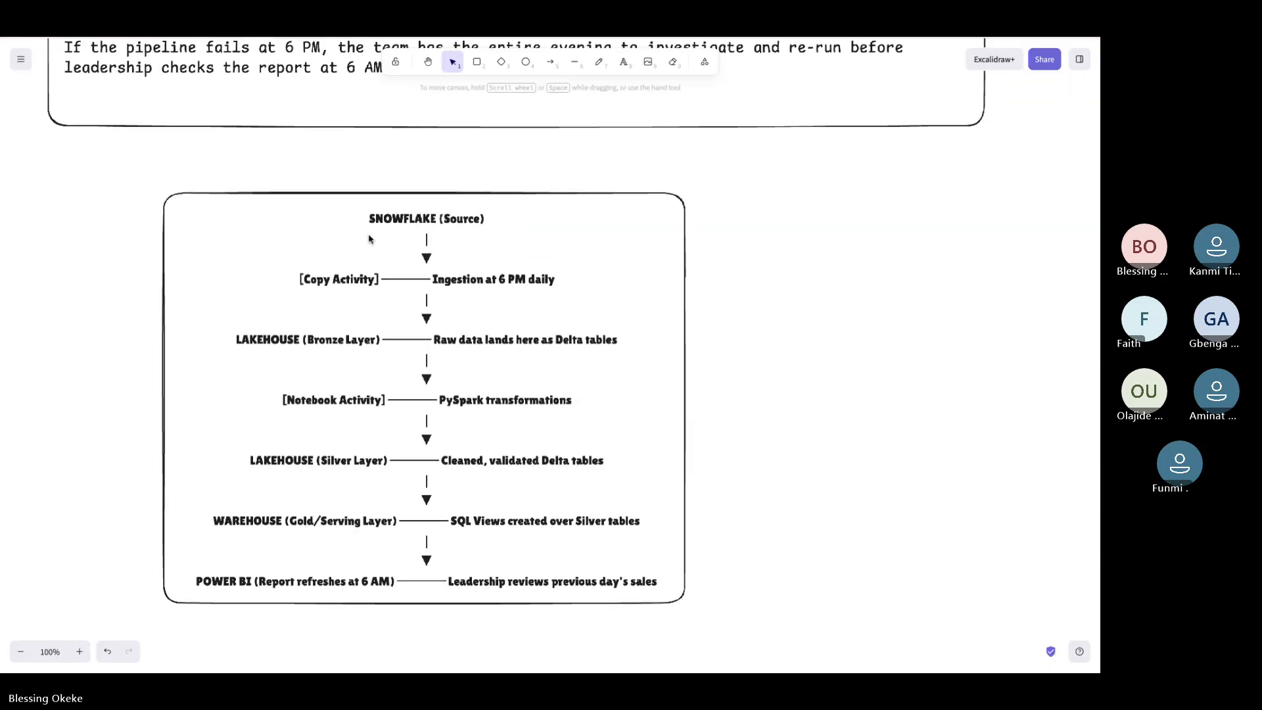
scroll(366, 231, "down", 1)
scroll(366, 230, "down", 1)
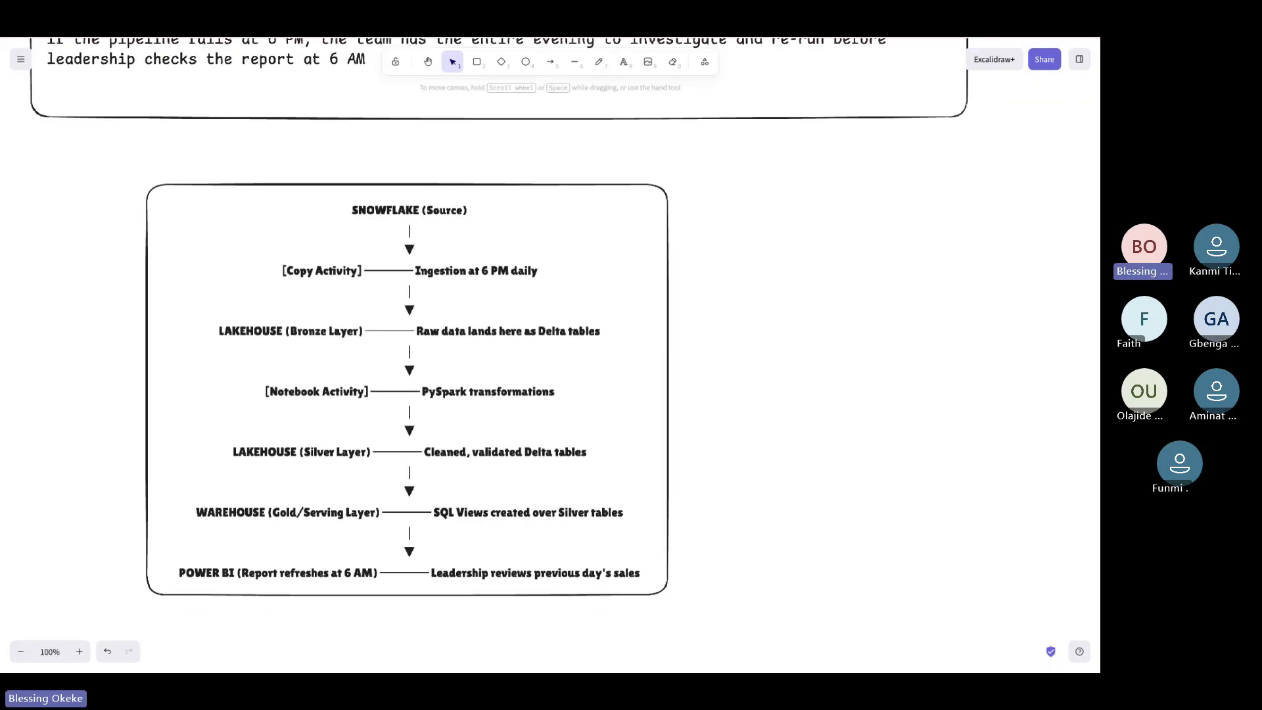
key("ctrl+Tab")
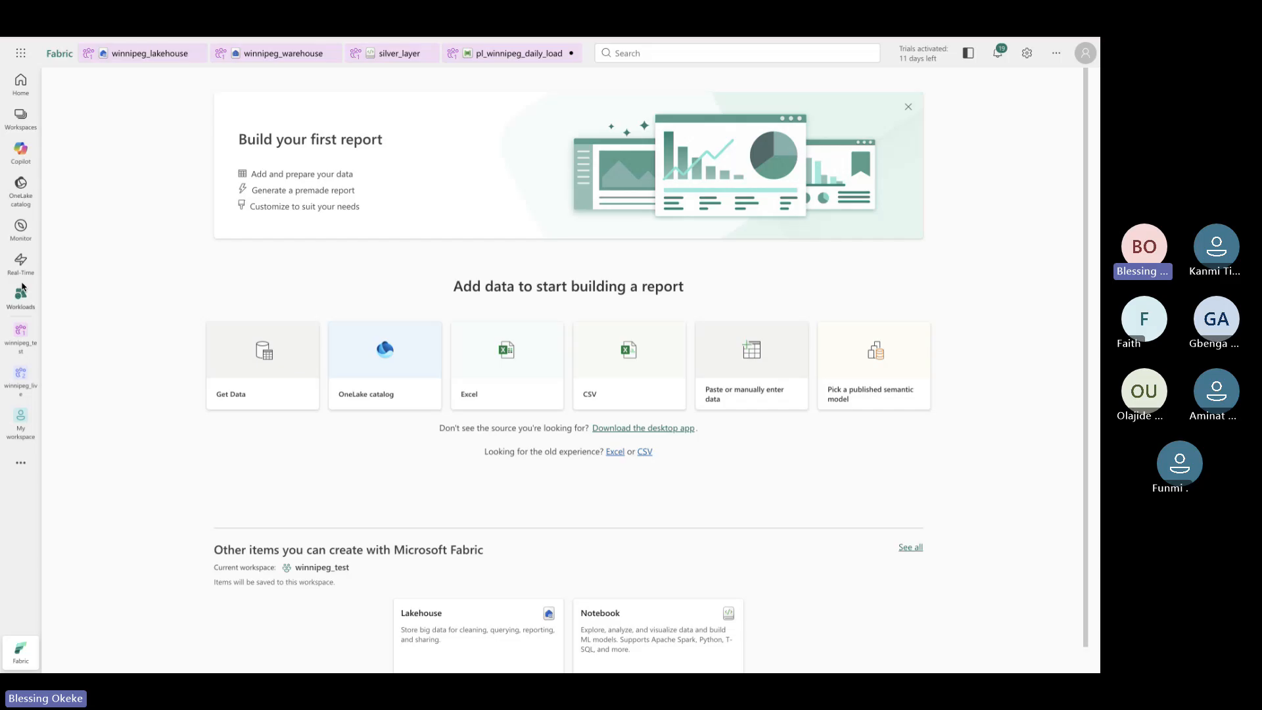
Start a new workspace and name it winnipeg_usergroup
left_click(21, 121)
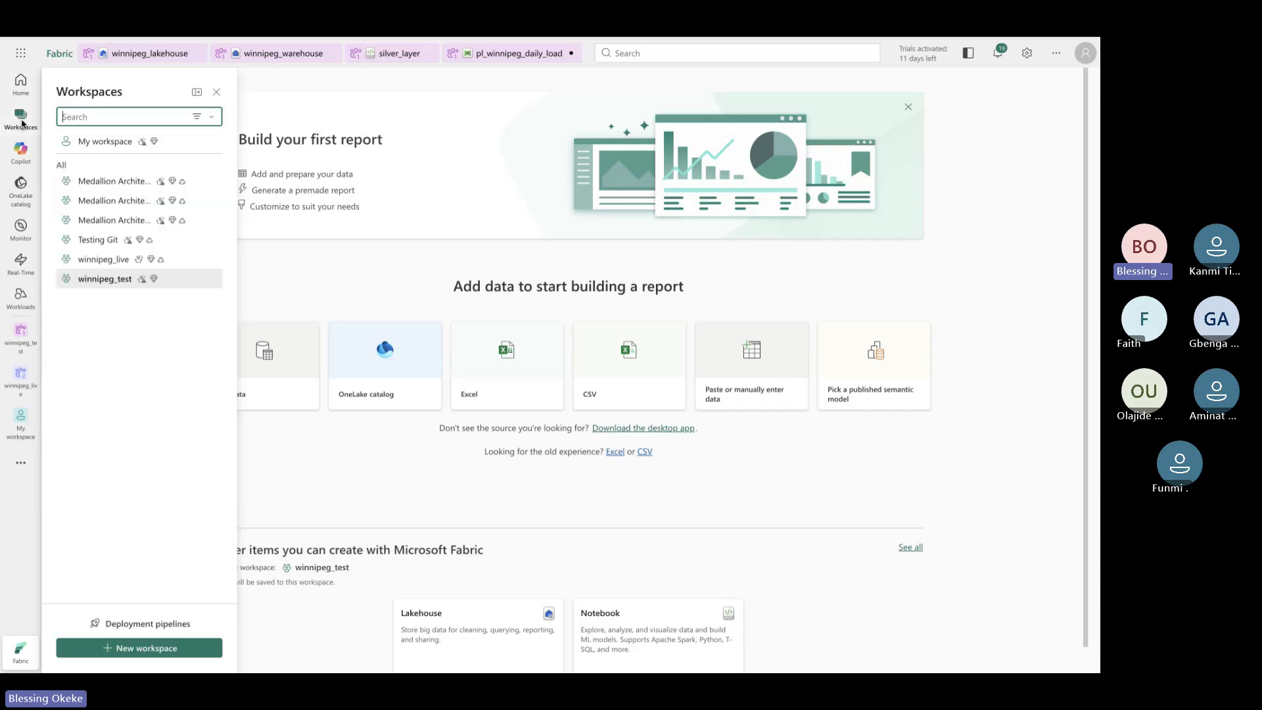
left_click(139, 648)
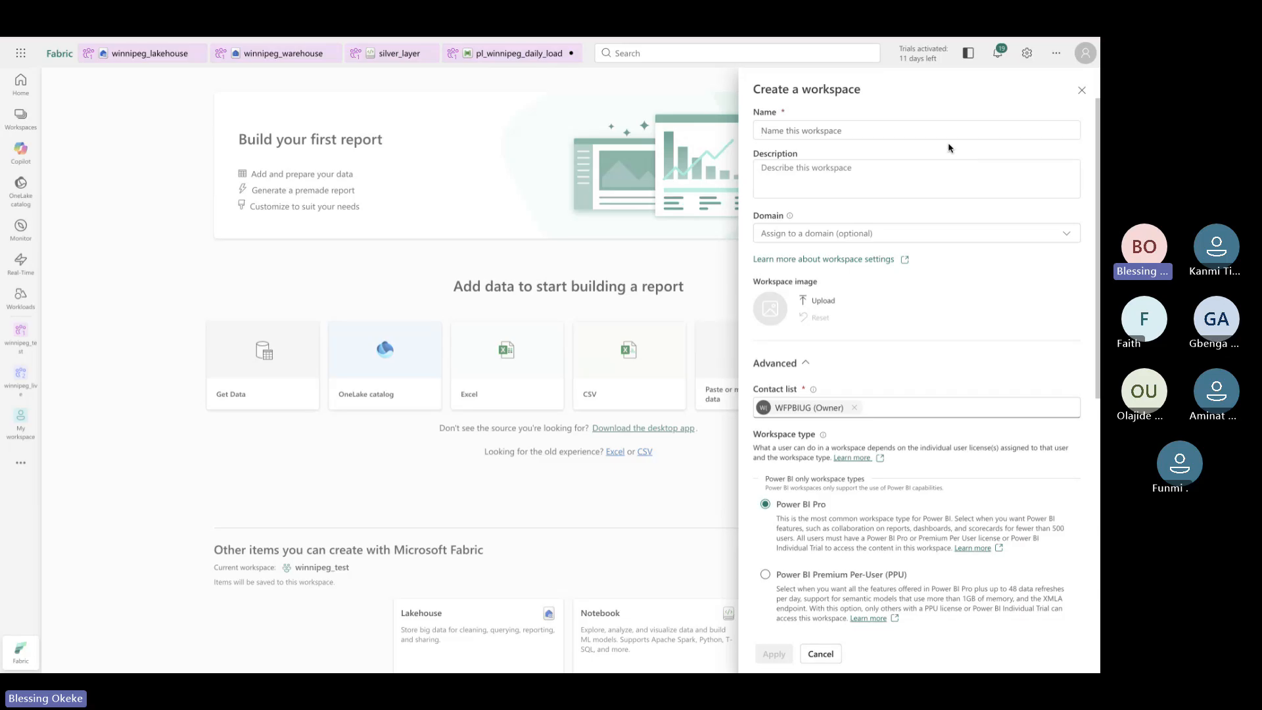
type("win")
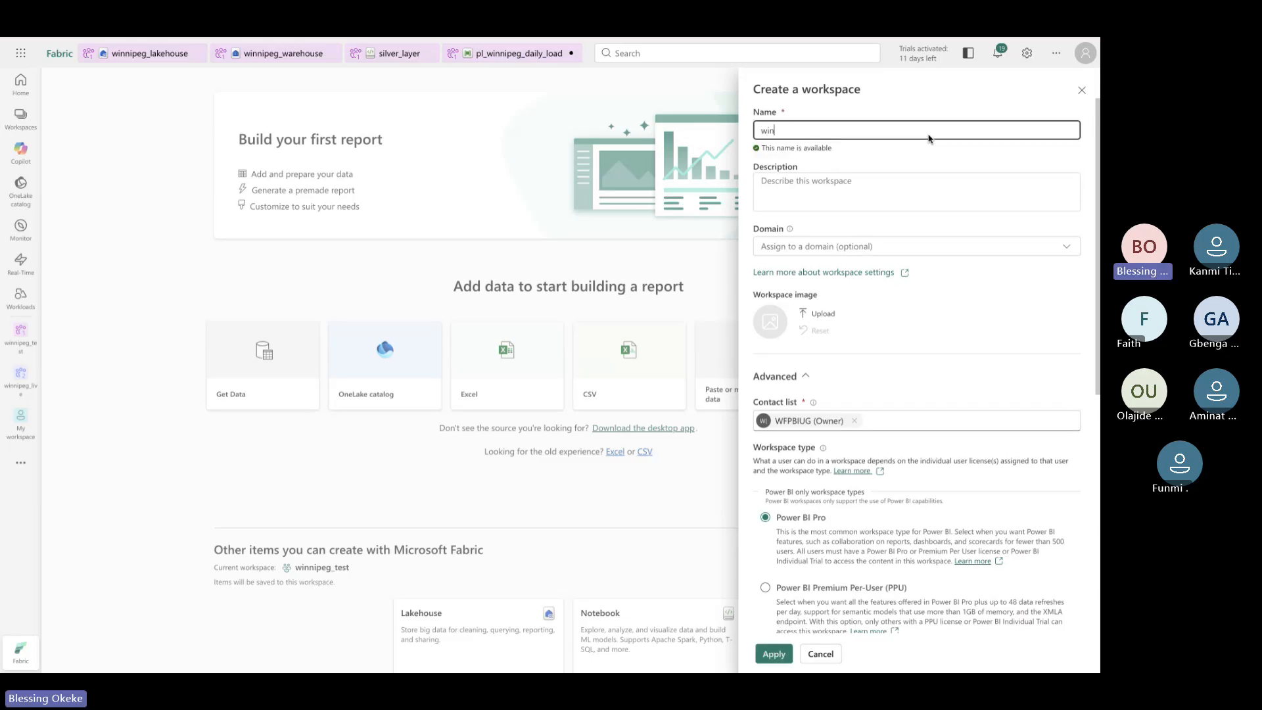
type("nipeg_poe")
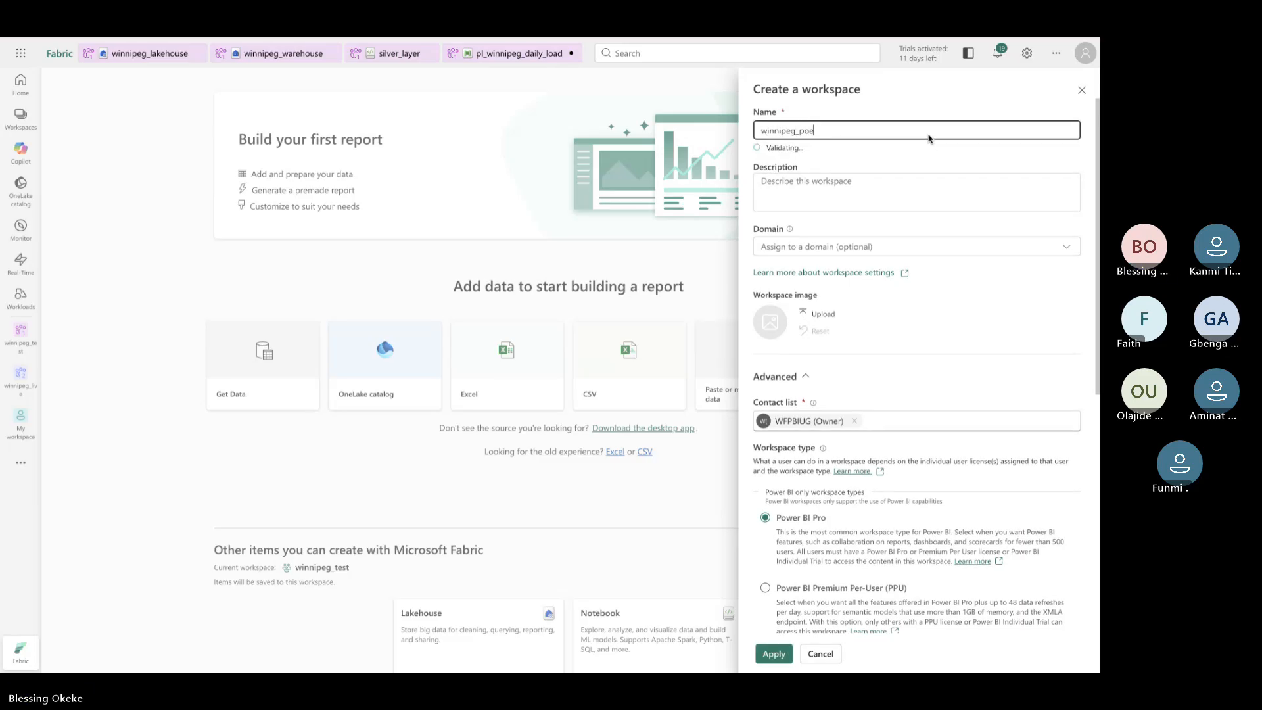
key("BackSpace")
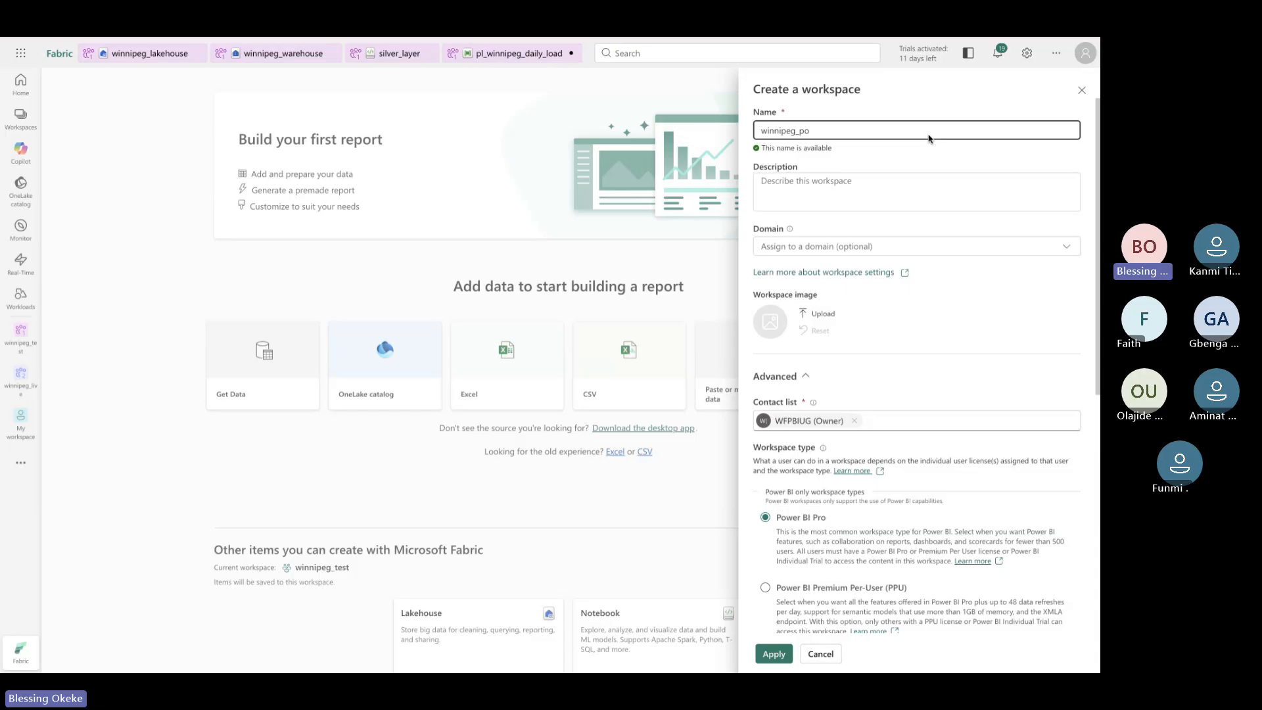
type("wer")
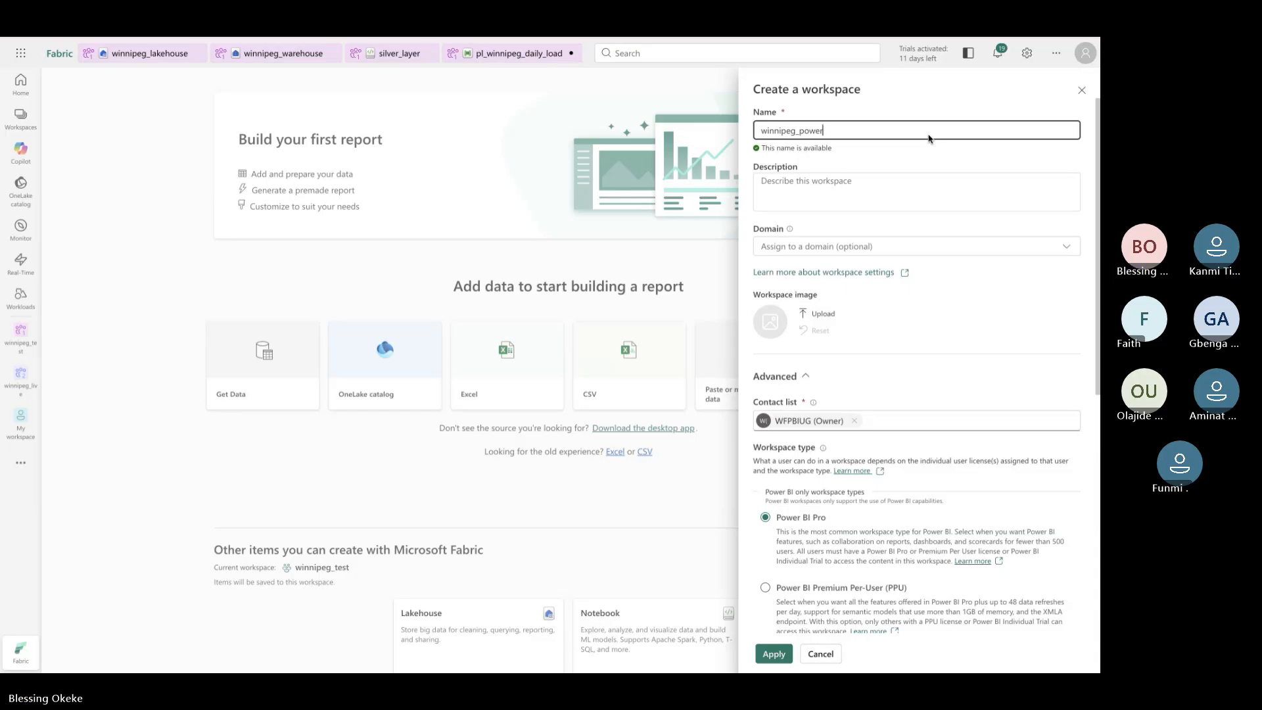
type("b")
key("BackSpace")
key("BackSpace")
key("BackSpace")
key("BackSpace")
key("BackSpace")
key("BackSpace")
key("BackSpace")
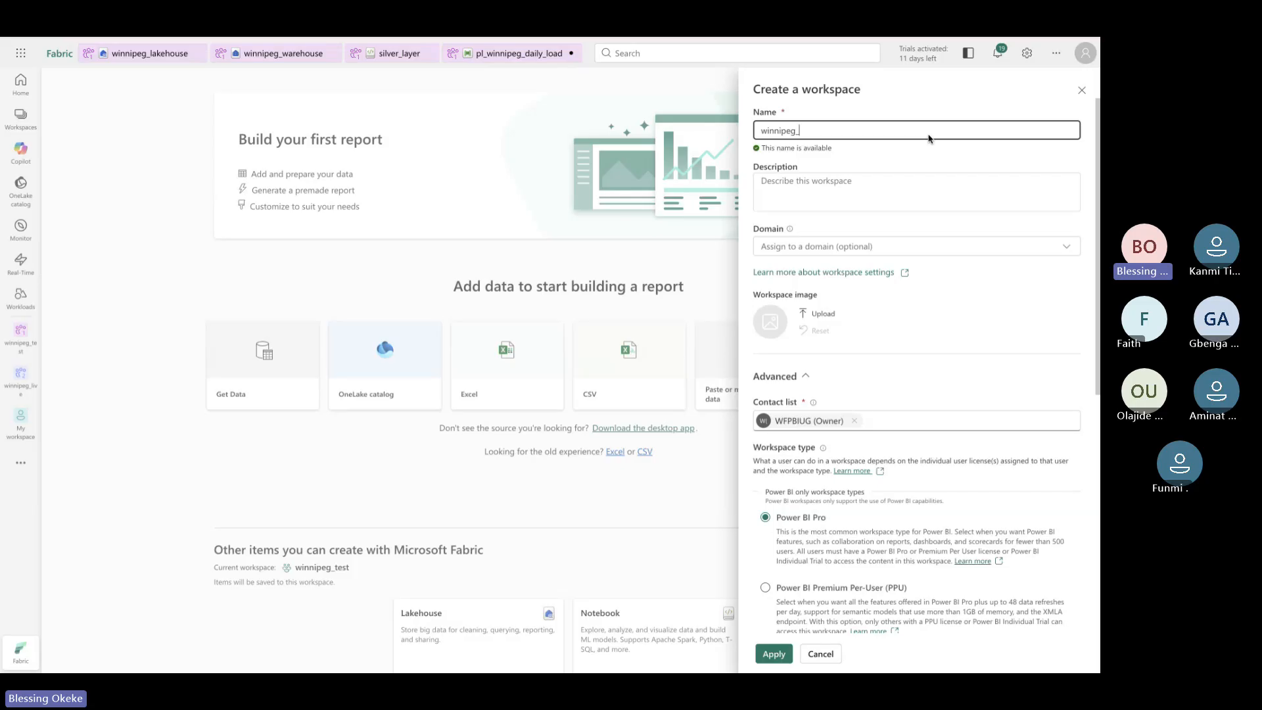
type("usergroup")
Assign it to Winnipeg Domain, choose Fabric Trial with the current capacity, and apply
left_click(1042, 250)
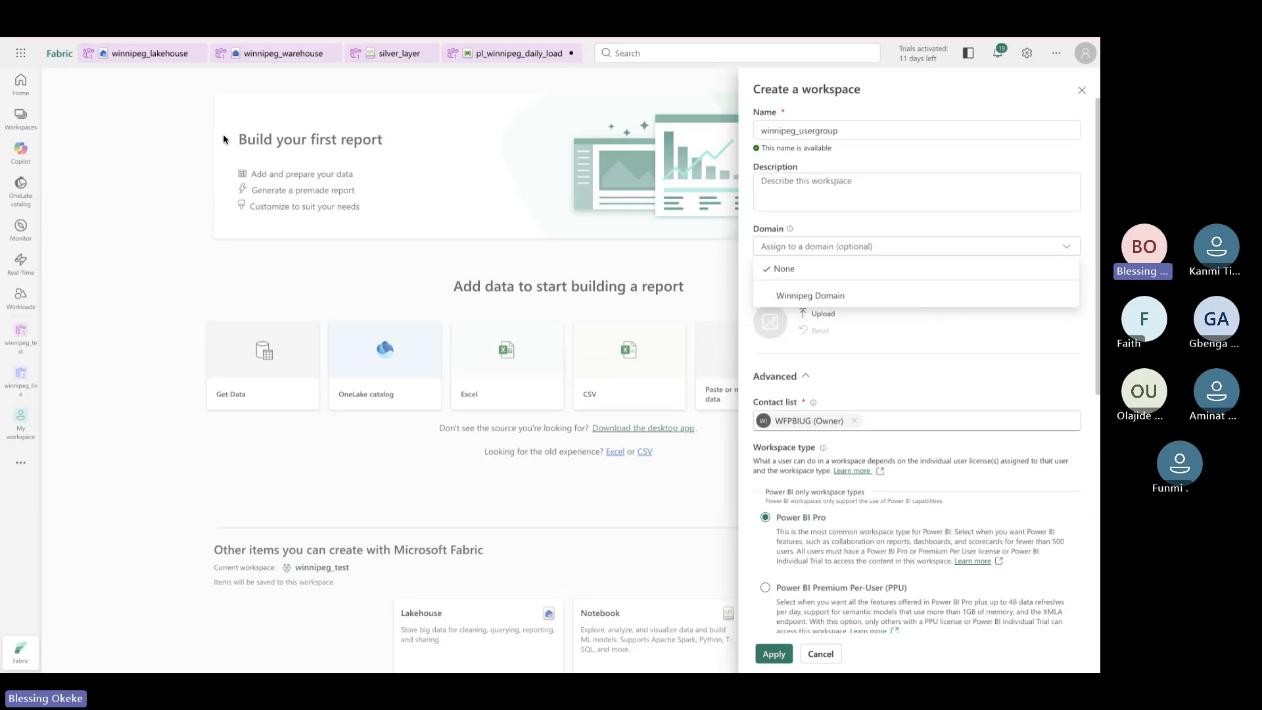
left_click(817, 298)
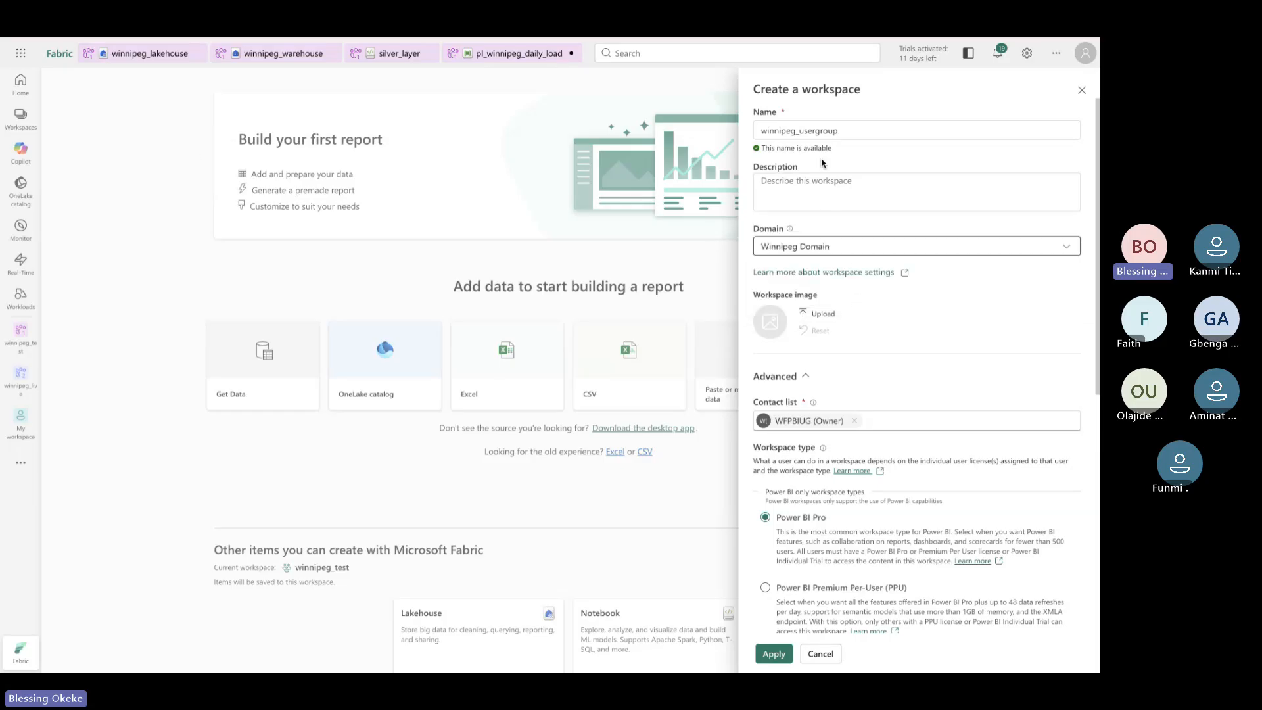
scroll(930, 439, "down", 6)
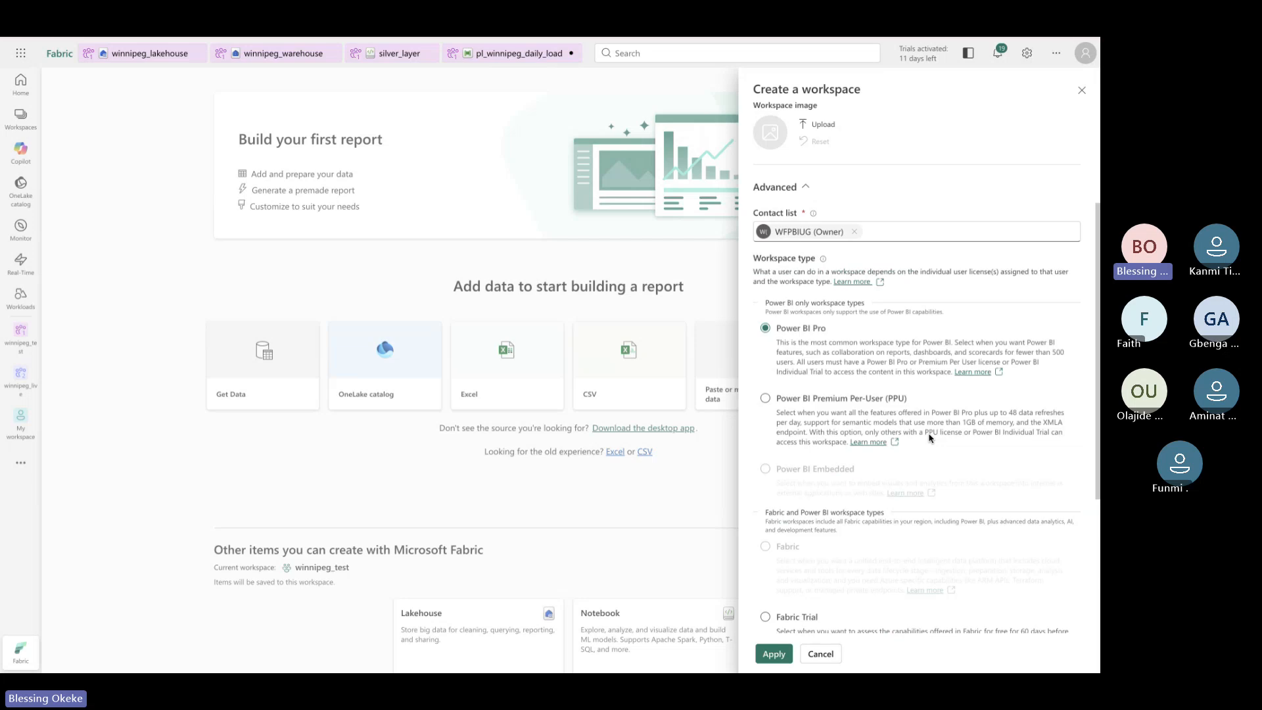
left_click(822, 378)
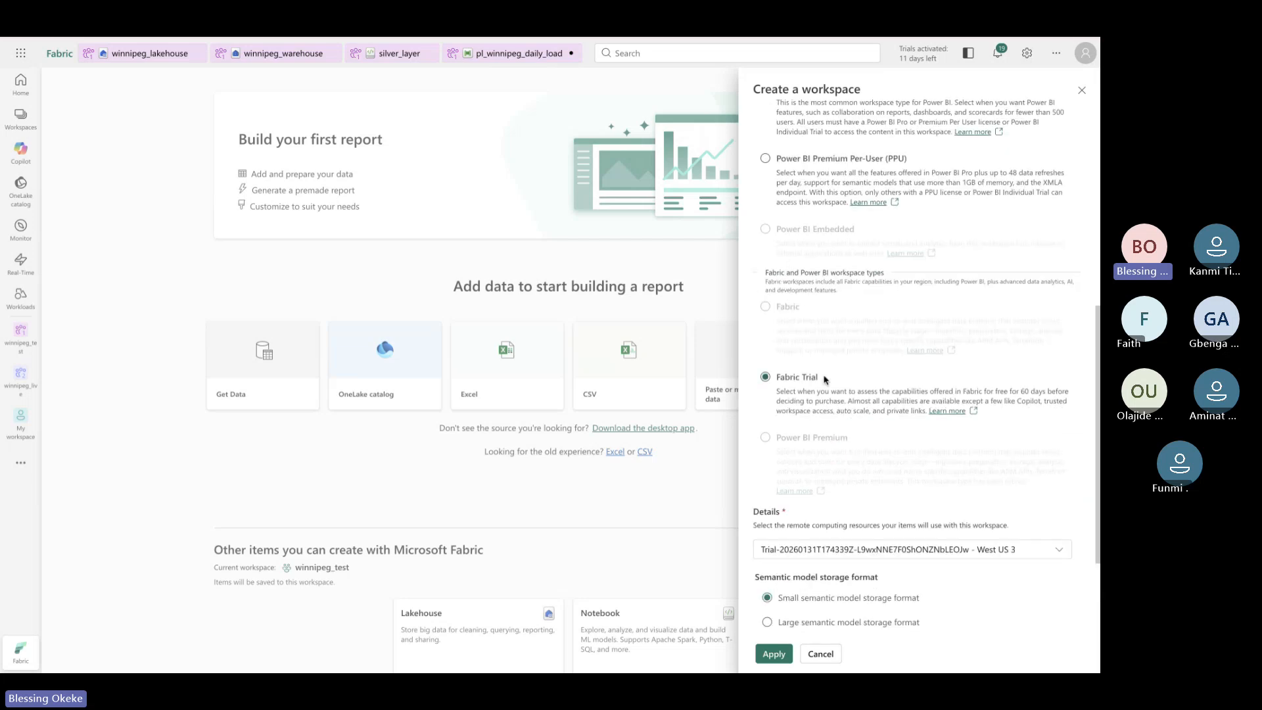
scroll(824, 380, "up", 8)
scroll(824, 379, "down", 6)
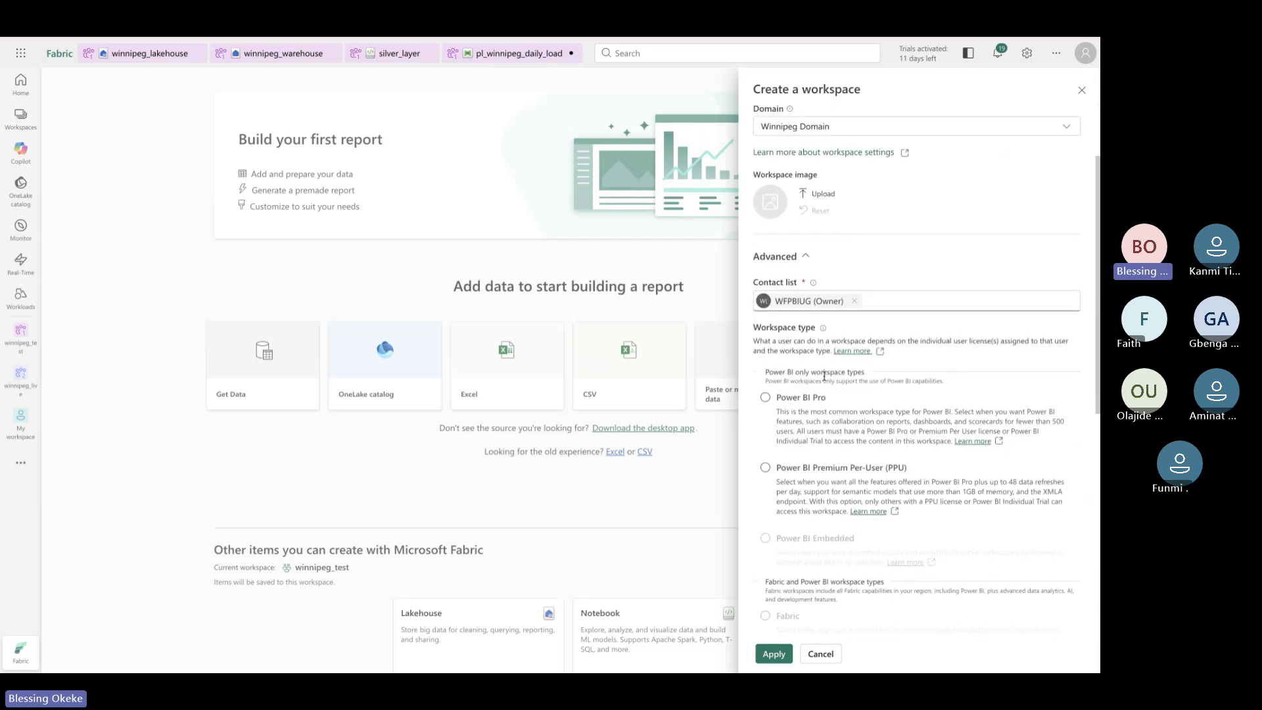
scroll(824, 376, "up", 6)
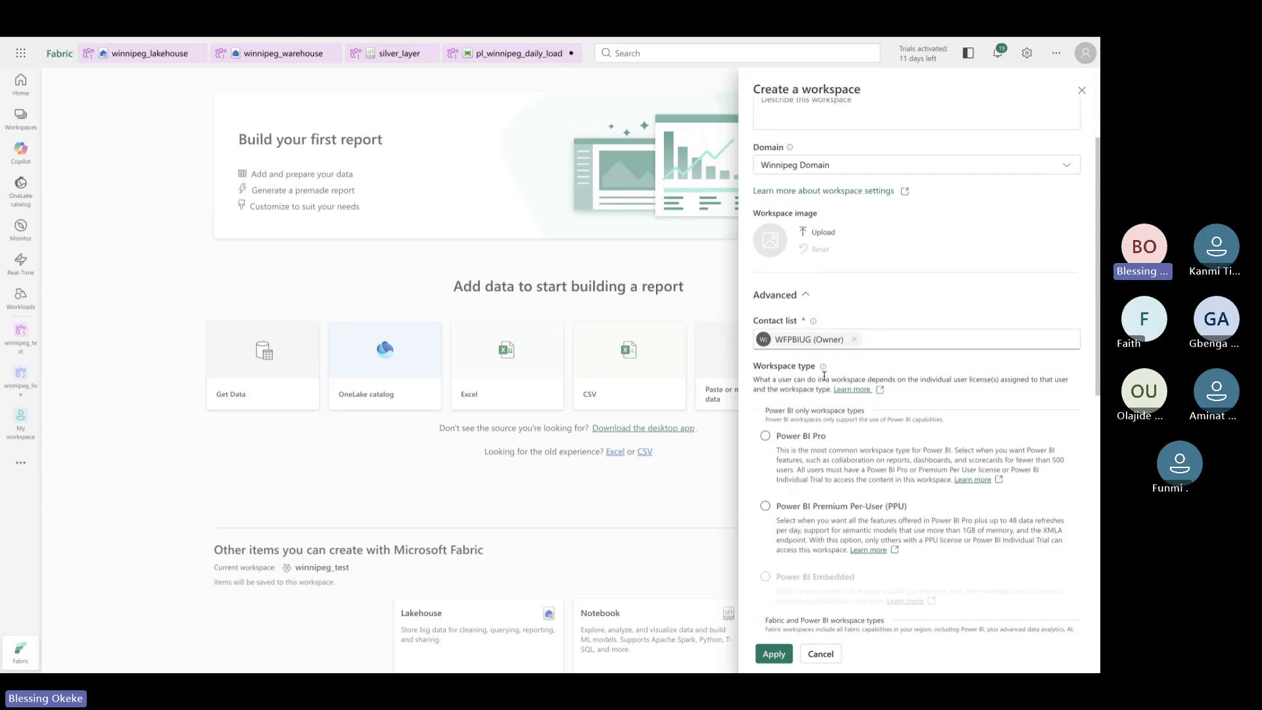
scroll(825, 378, "down", 7)
scroll(824, 380, "down", 2)
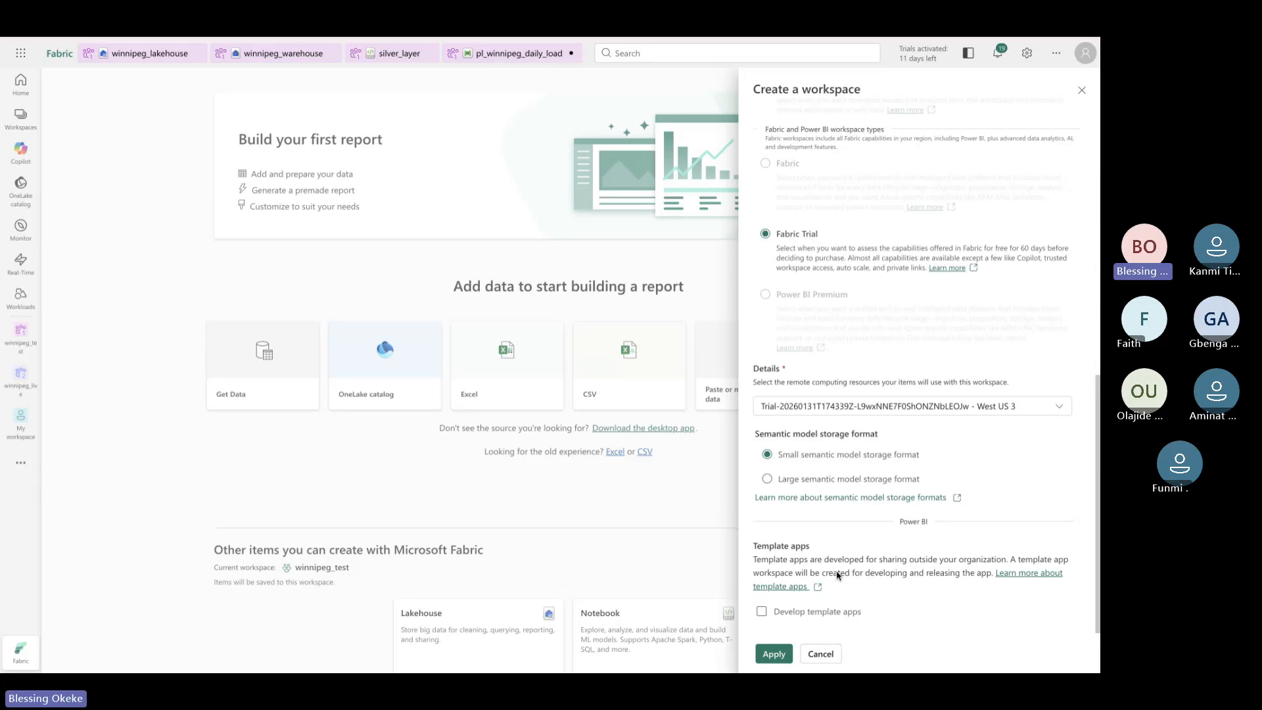
left_click(1058, 408)
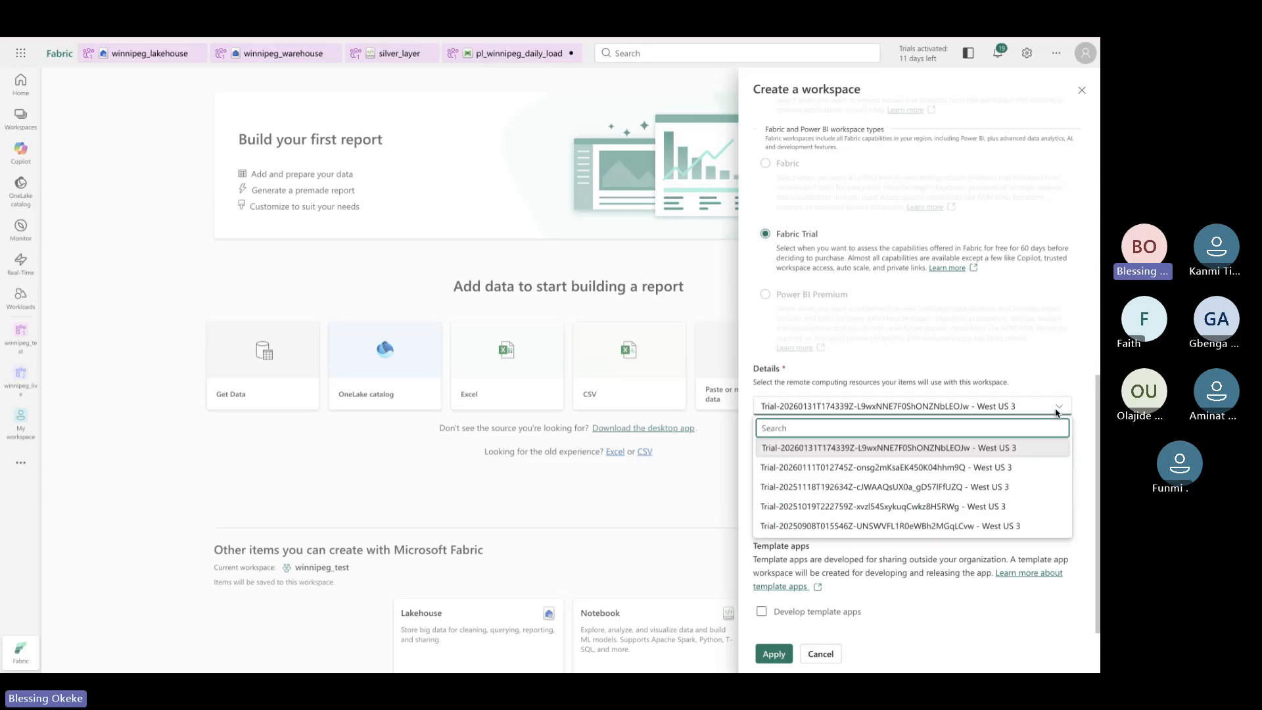
left_click(984, 603)
left_click(765, 652)
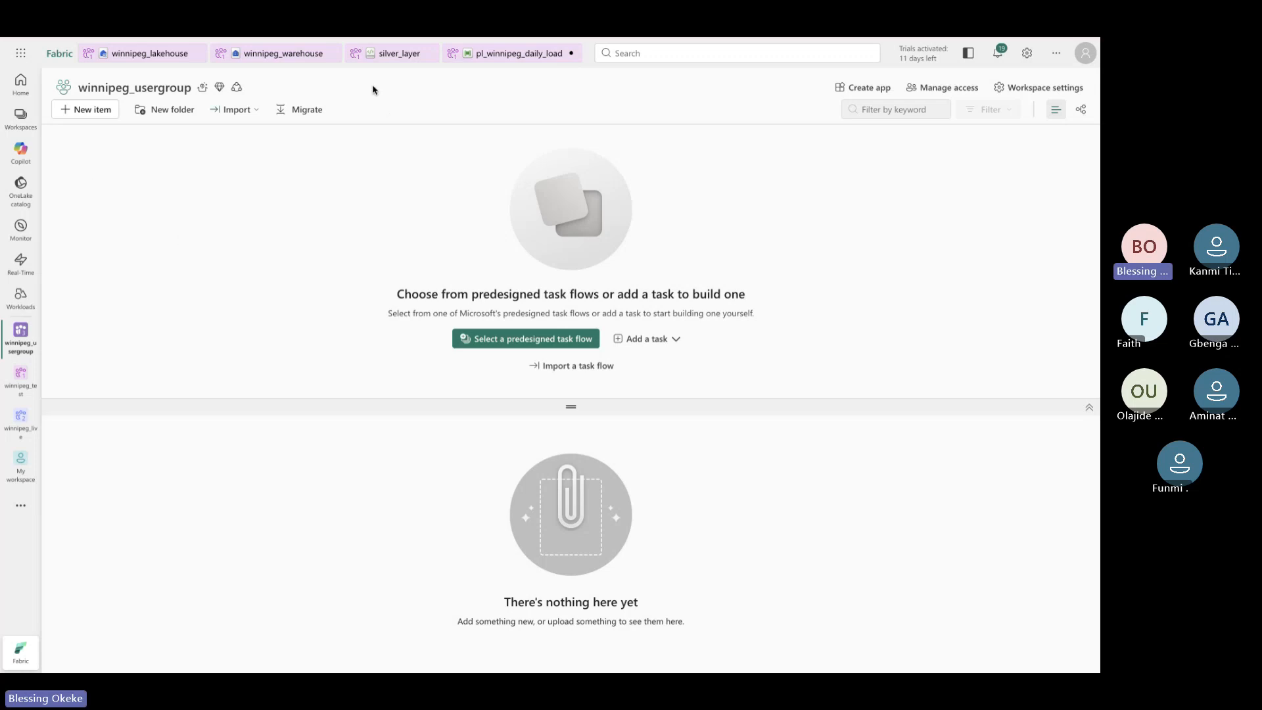
left_click(361, 30)
key("super+r")
Draw a tall rounded rectangle to the right of the Excalidraw flow diagram
key("ctrl+Tab")
scroll(426, 336, "down", 1)
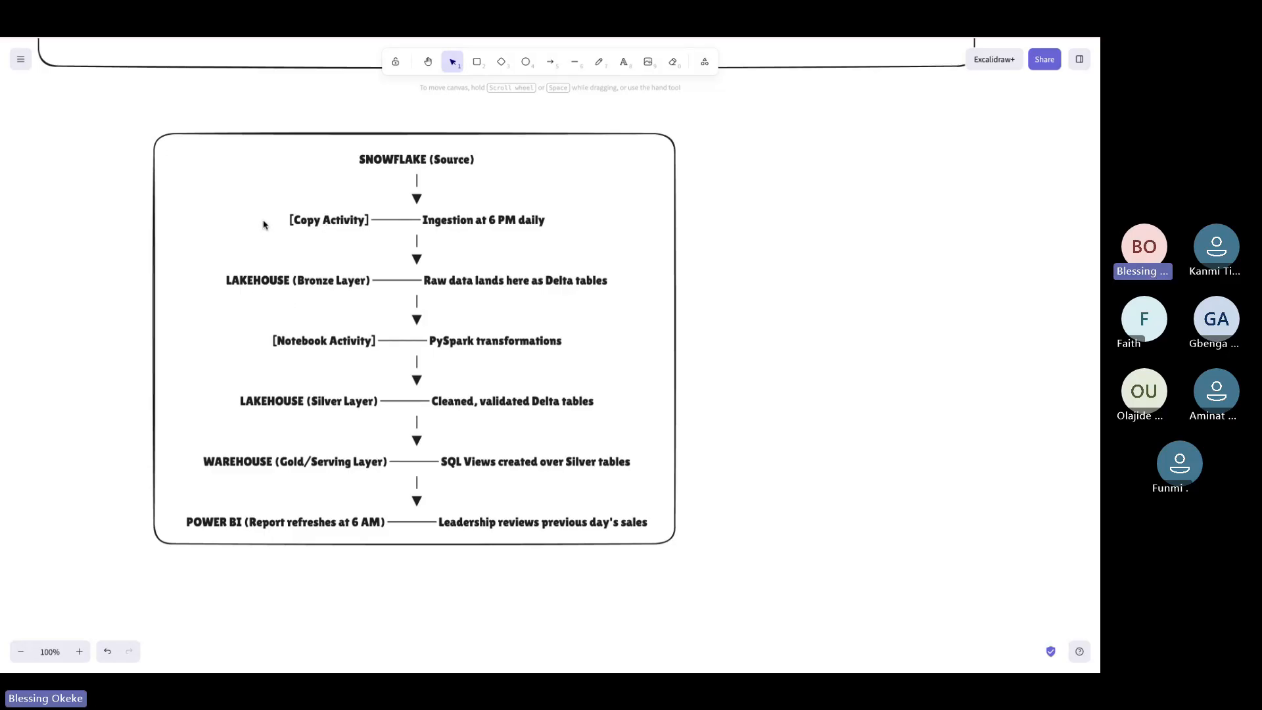
scroll(447, 238, "right", 2)
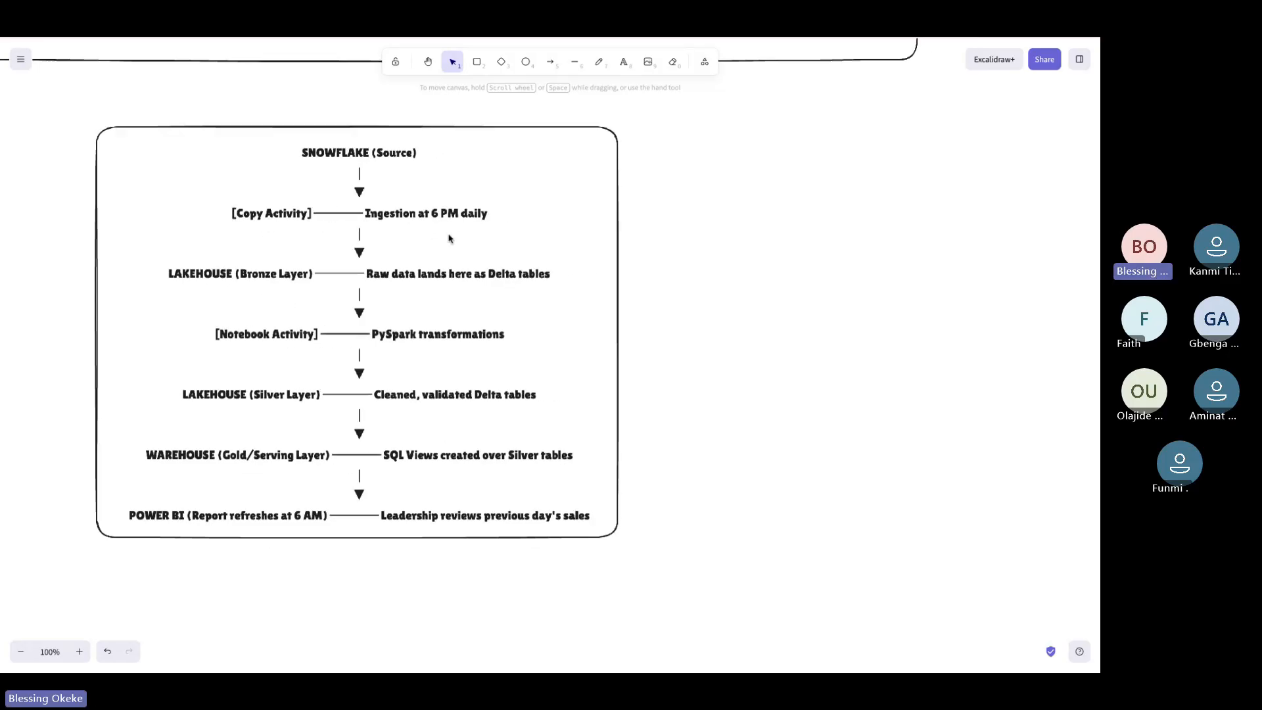
scroll(493, 215, "right", 2)
left_click(476, 61)
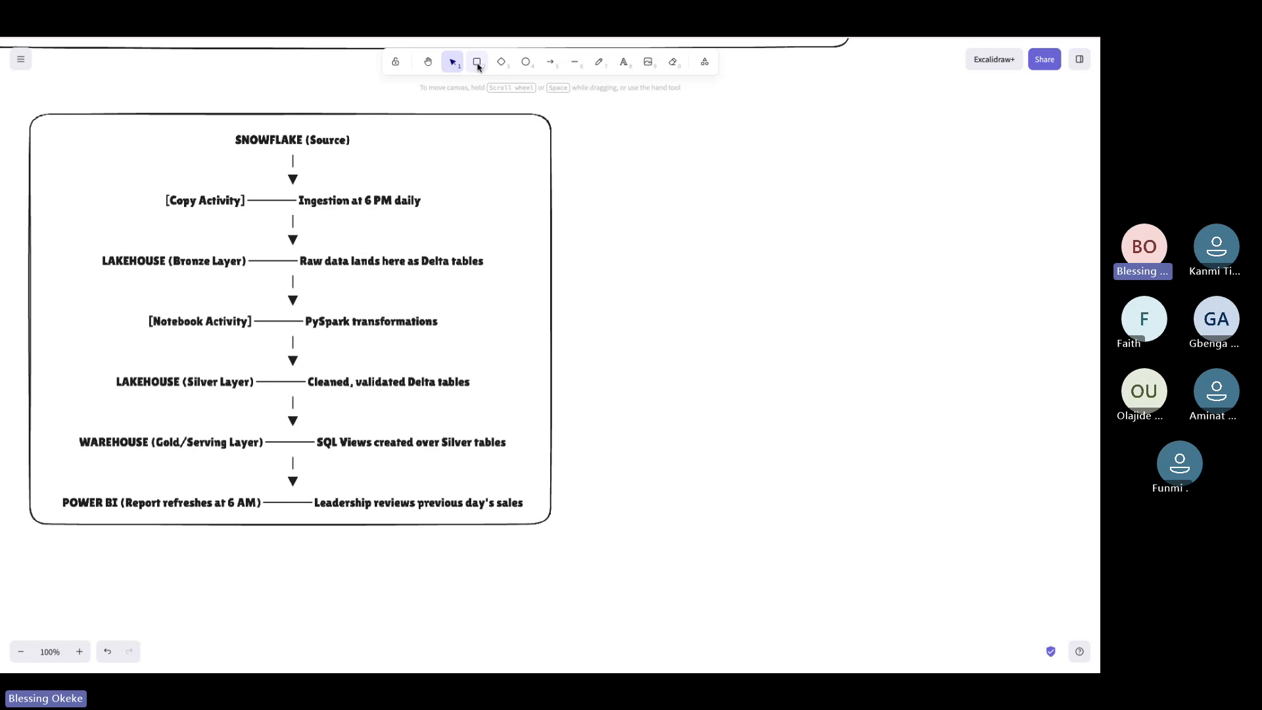
left_click_drag(589, 137, 698, 387)
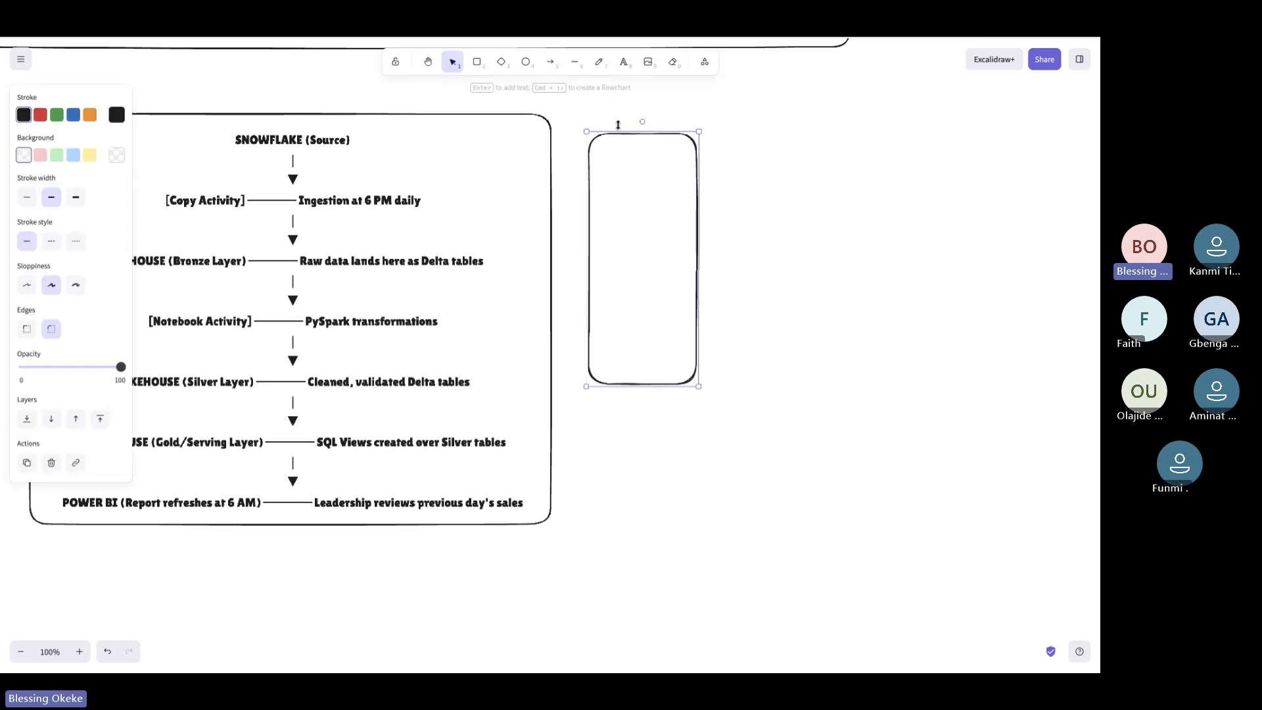
Label the box with Pipeline, Lakehouse, Warehouse and Notebook on separate lines
left_click(623, 61)
left_click(605, 146)
type("Pi")
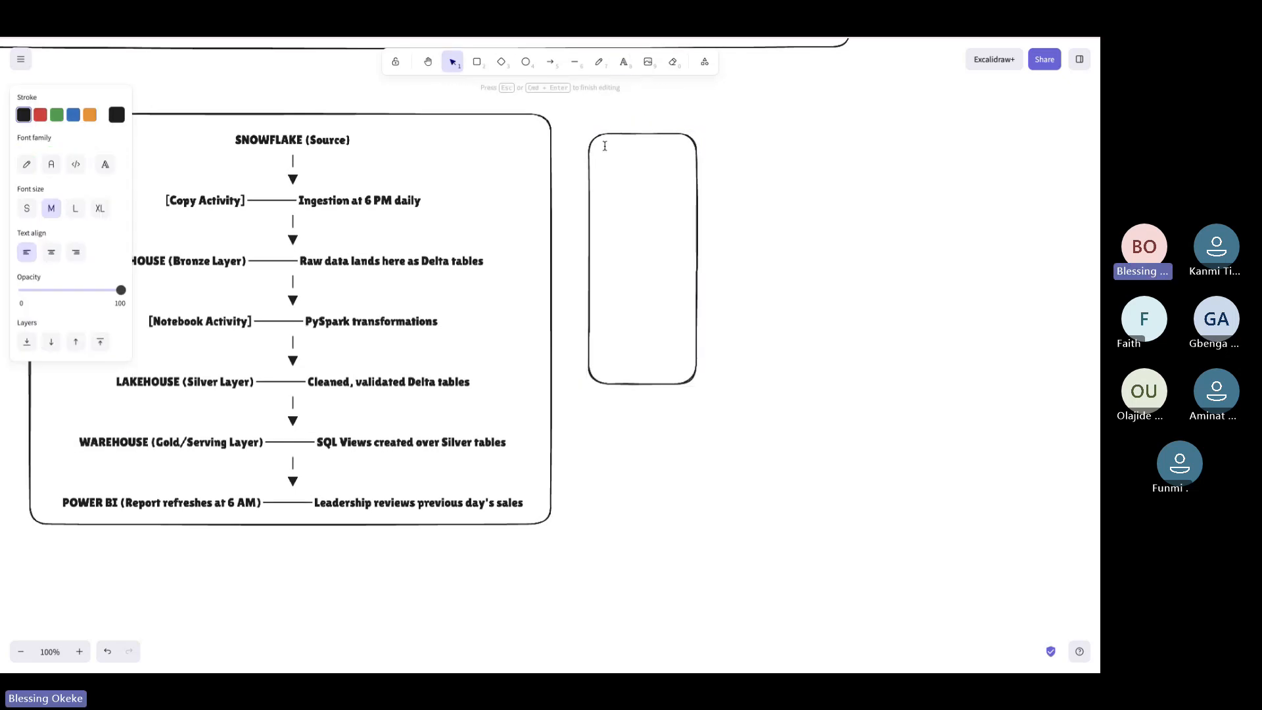
type("peline")
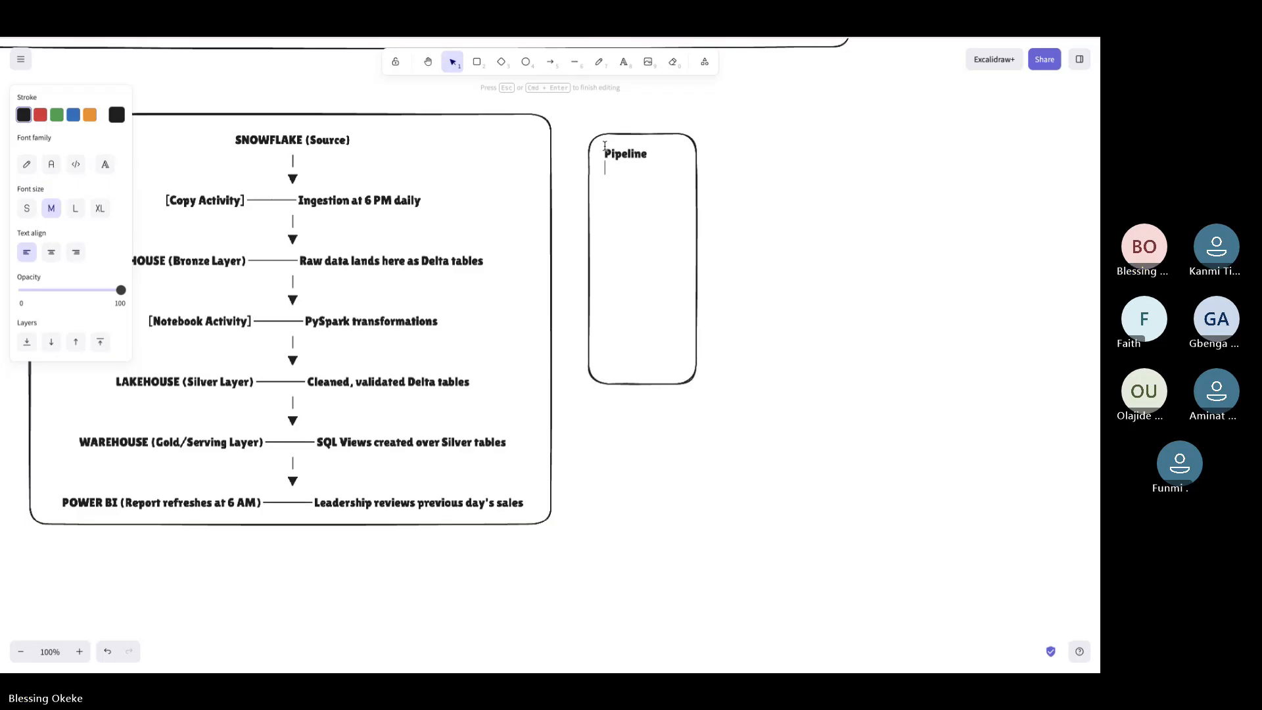
key("Return")
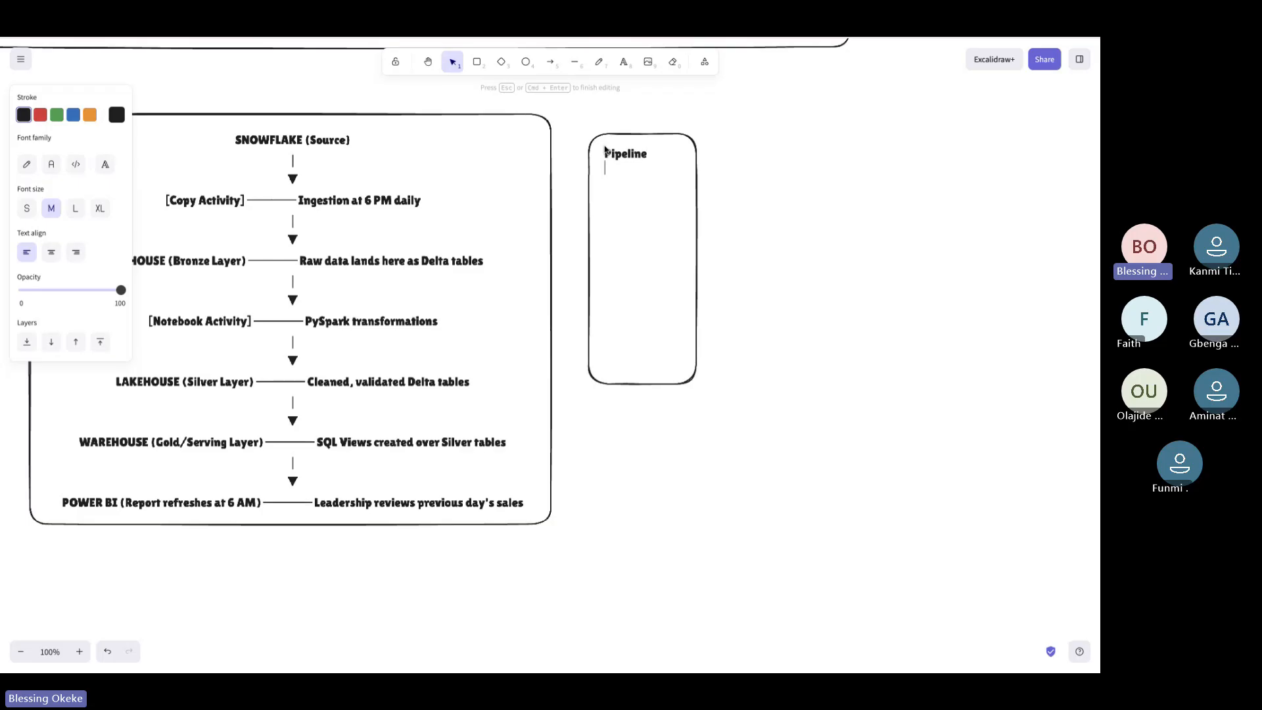
type("Lakehouse")
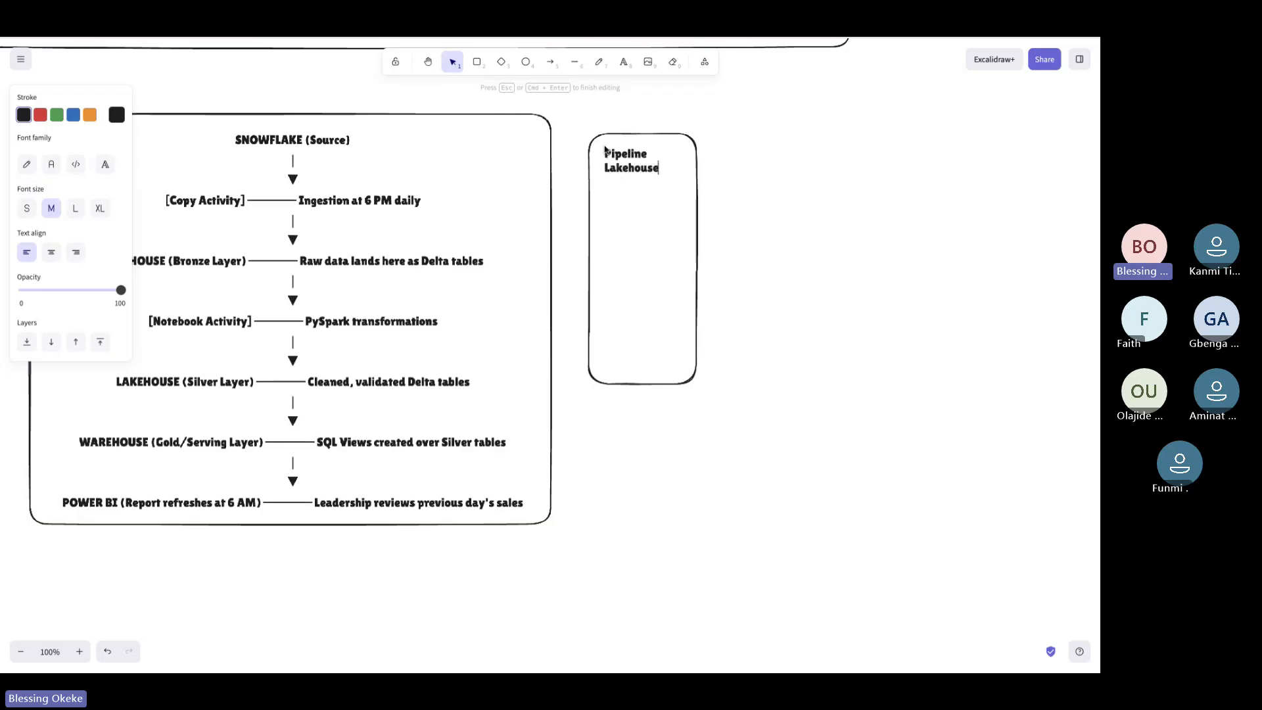
key("Return")
type("Wareh")
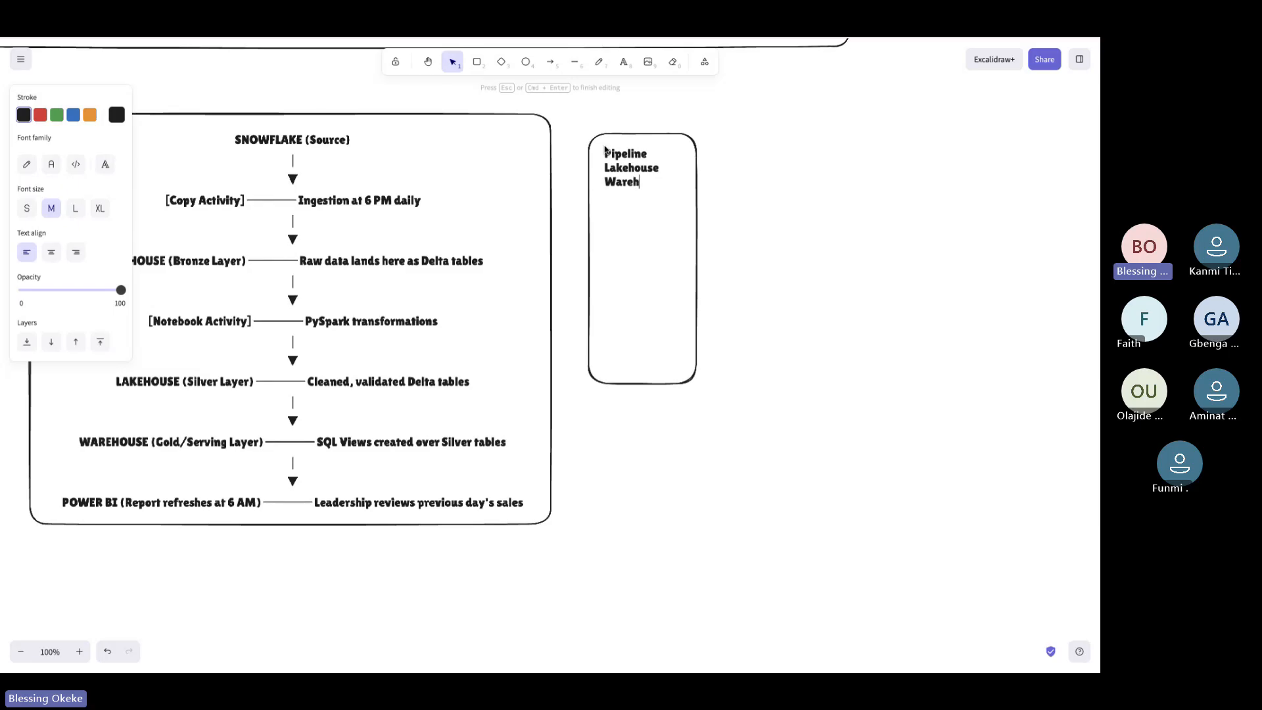
type("ouse")
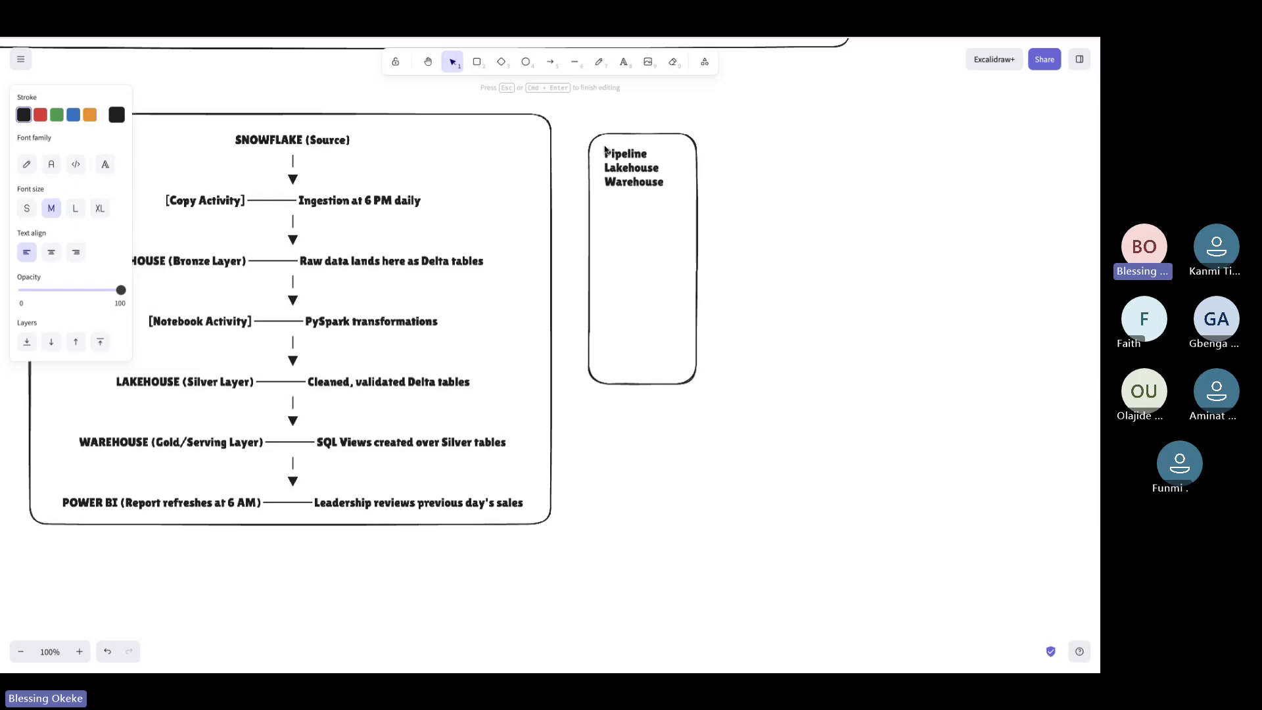
scroll(465, 254, "left", 3)
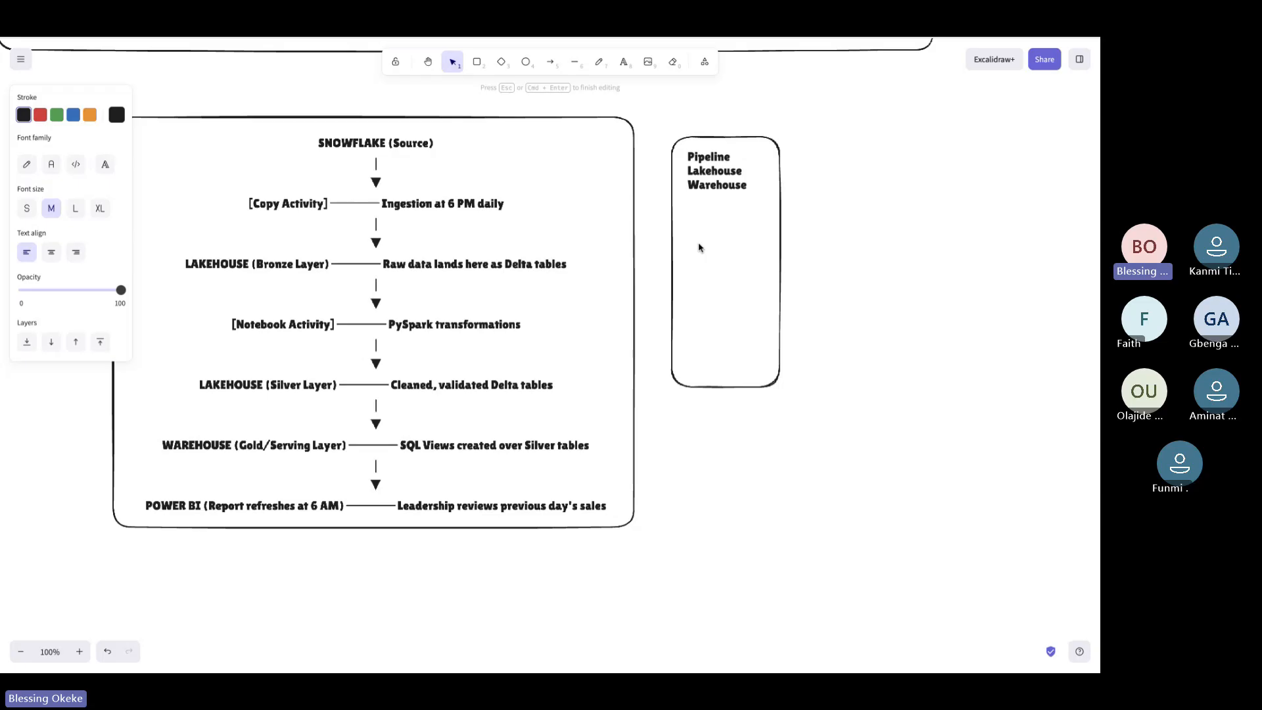
key("Return")
type("Notebook")
key("Return")
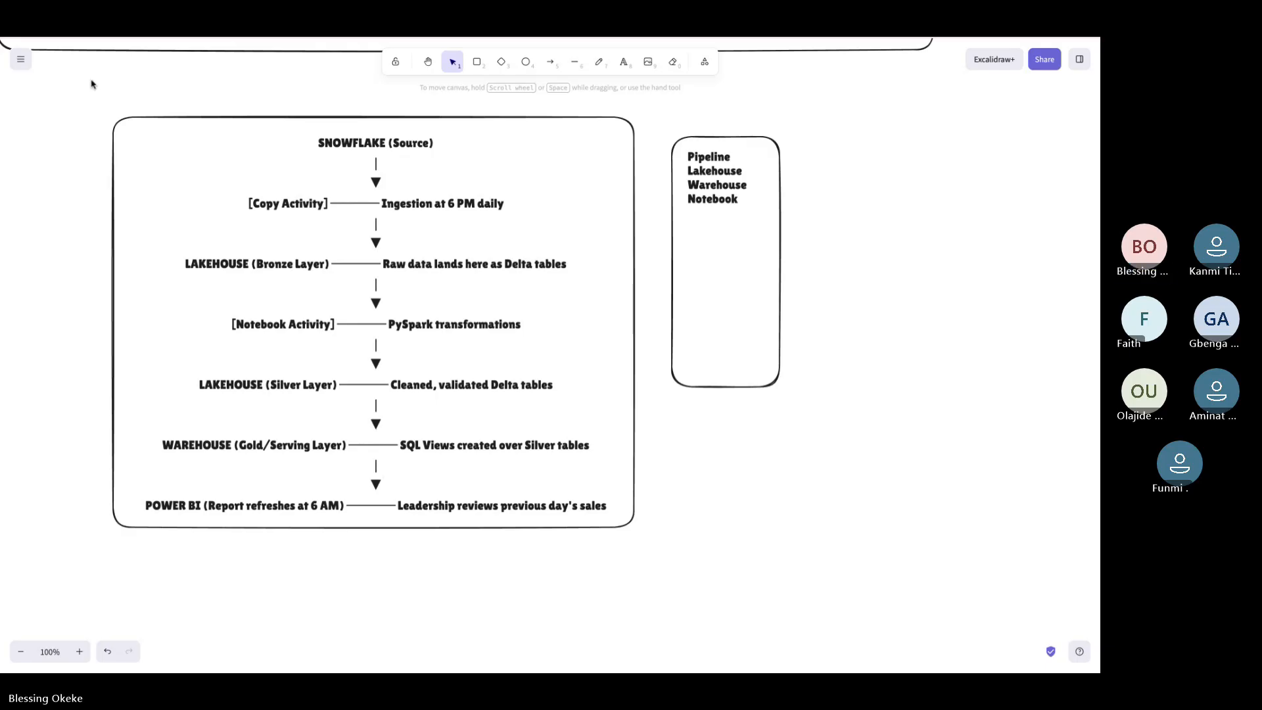
Flip between the diagram and Fabric tabs to bring up the empty winnipeg_usergroup workspace
key("ctrl+Tab")
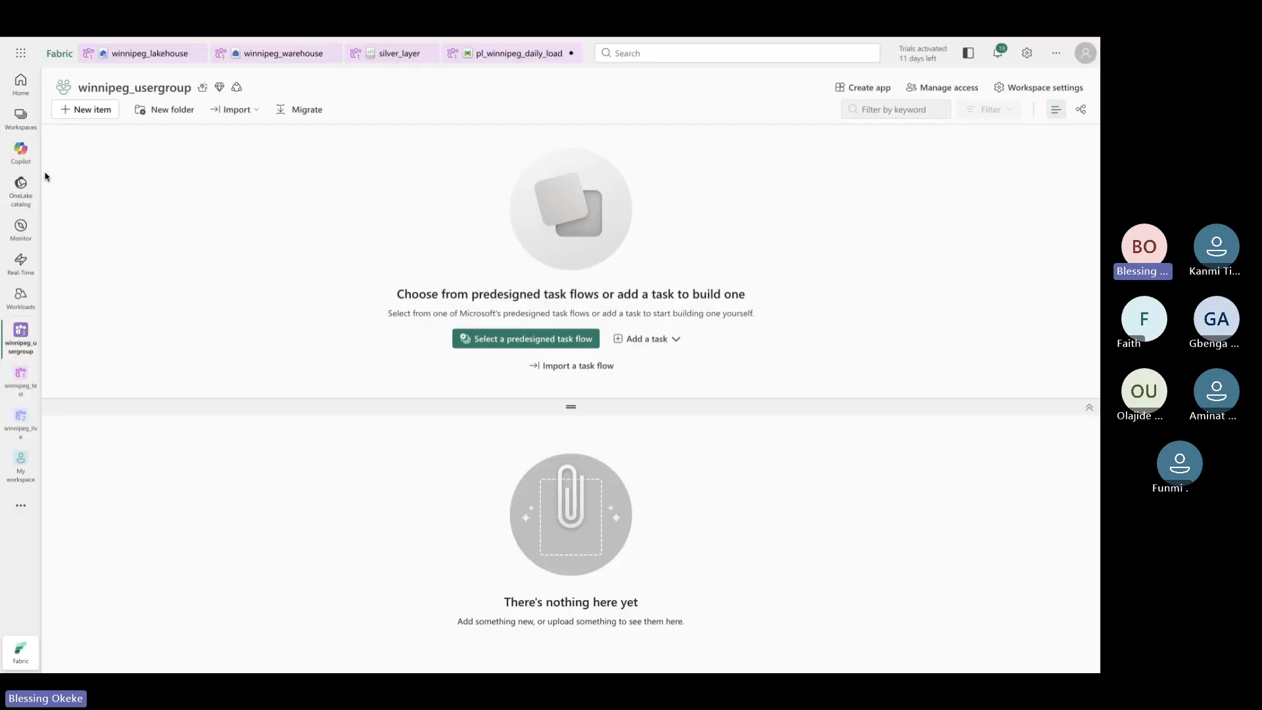
key("ctrl+shift+Tab")
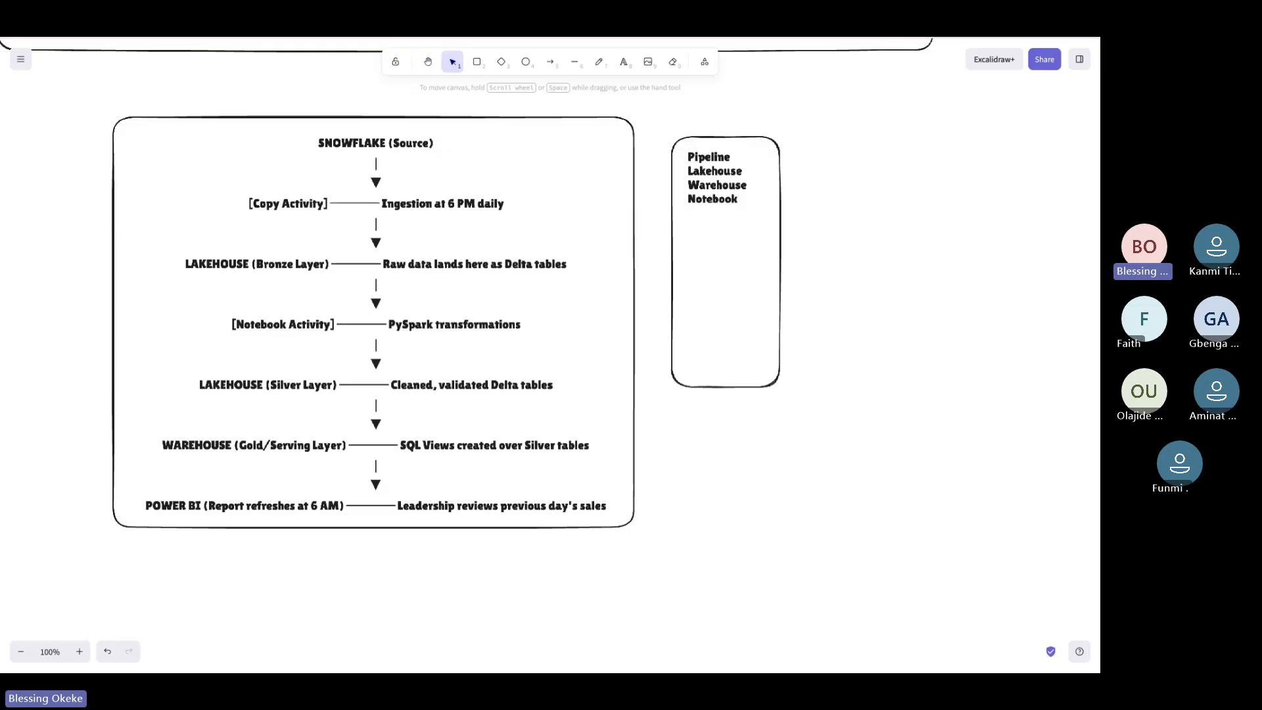
key("ctrl+Tab")
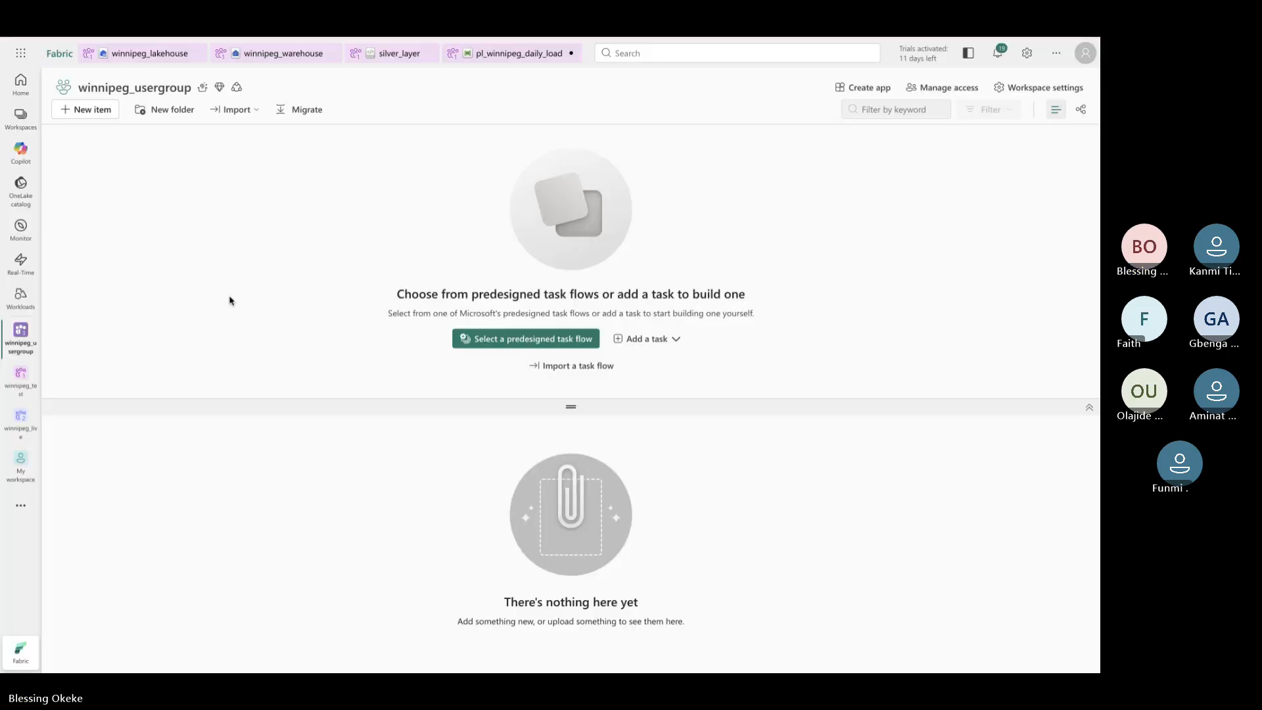
key("ctrl+shift+Tab")
Filter the new item types for 'lake' and choose Lakehouse
left_click(89, 109)
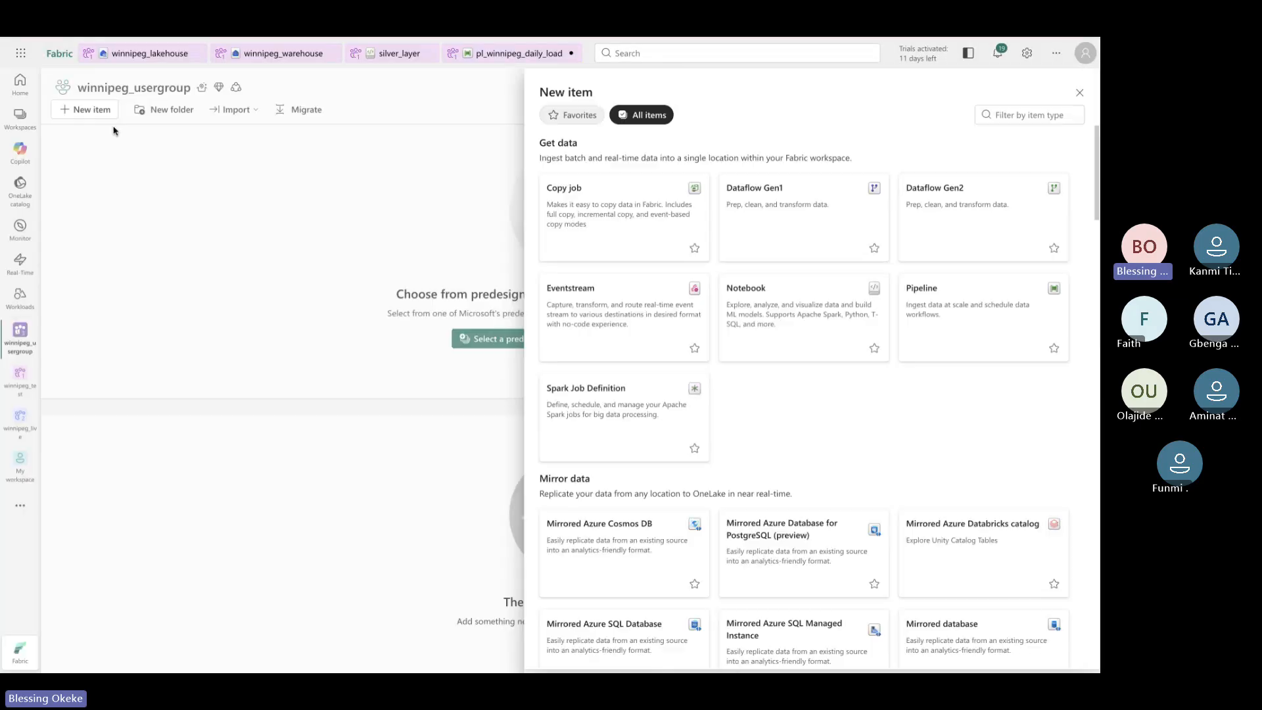
left_click(1042, 123)
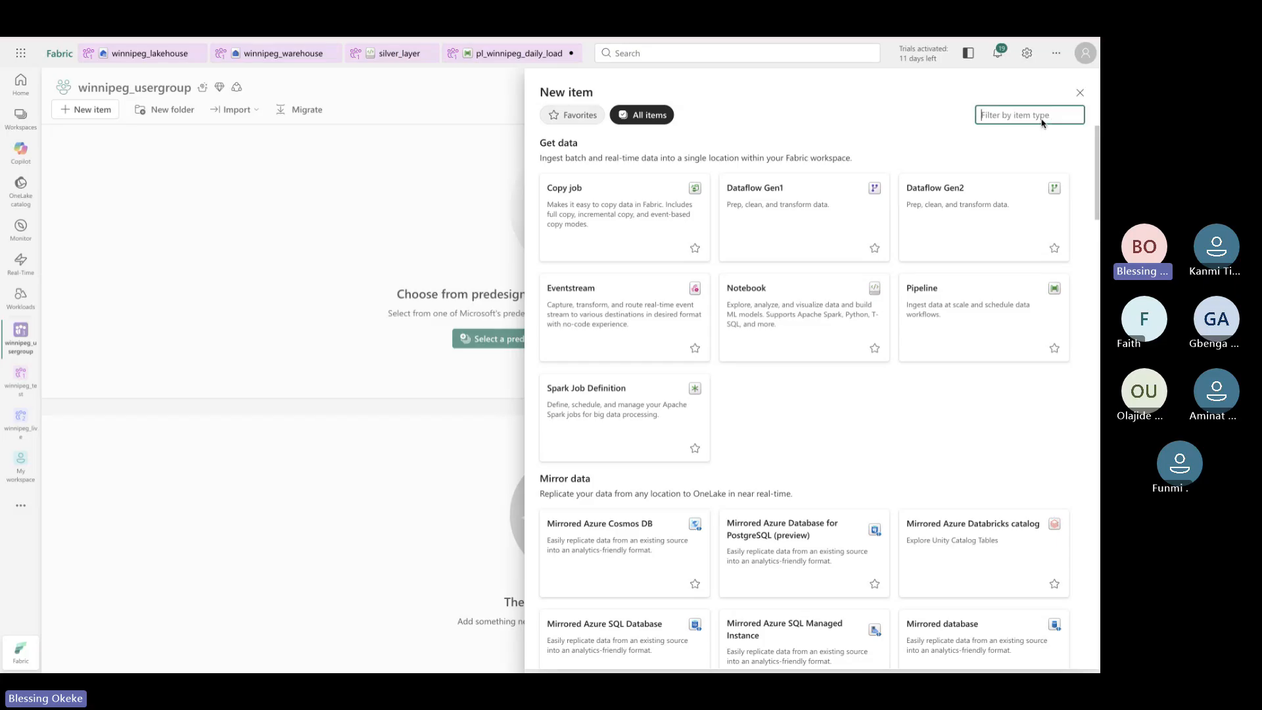
type("lake")
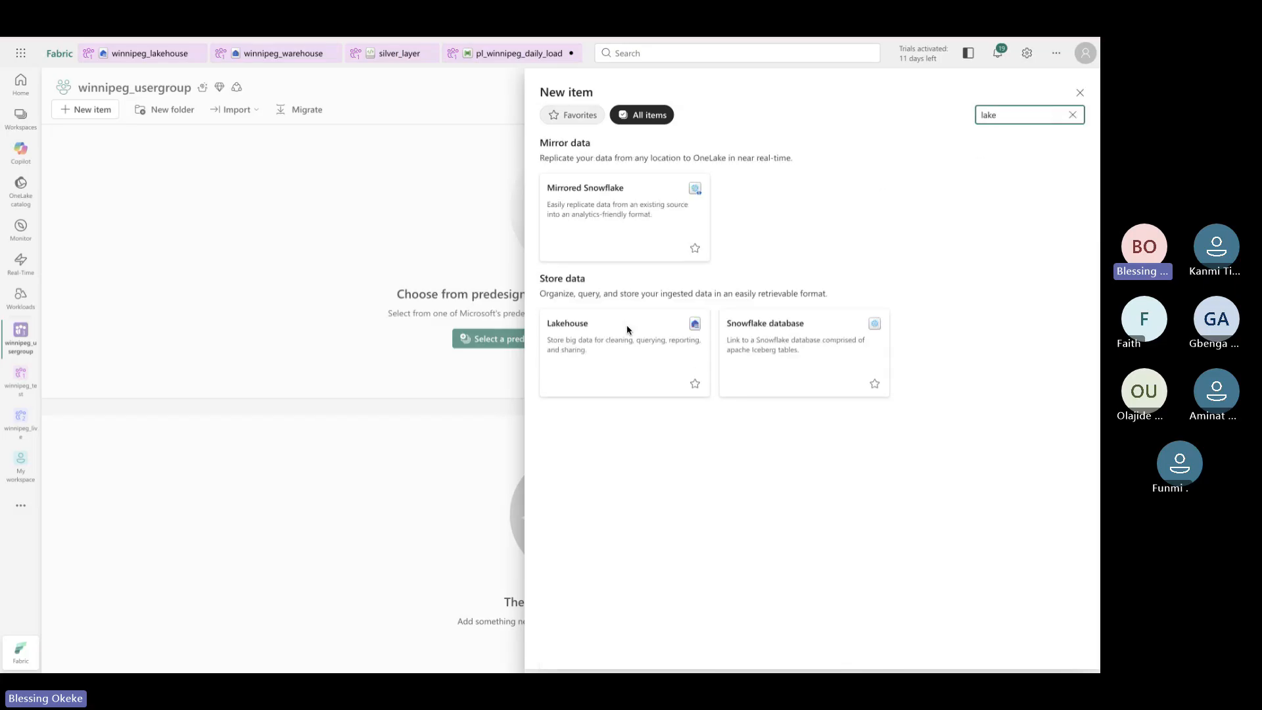
left_click(642, 349)
Name the lakehouse winnipeg_lakehouse, create it, and return to the winnipeg_usergroup workspace
left_click(633, 327)
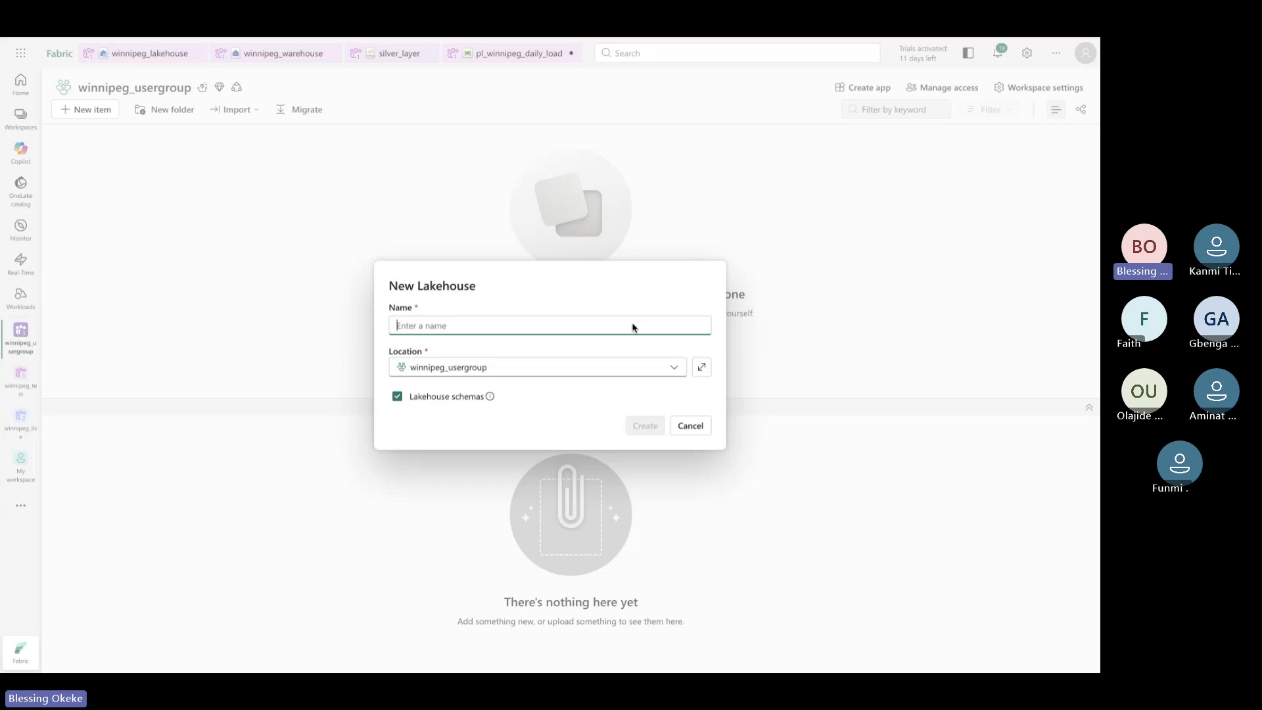
left_click(672, 368)
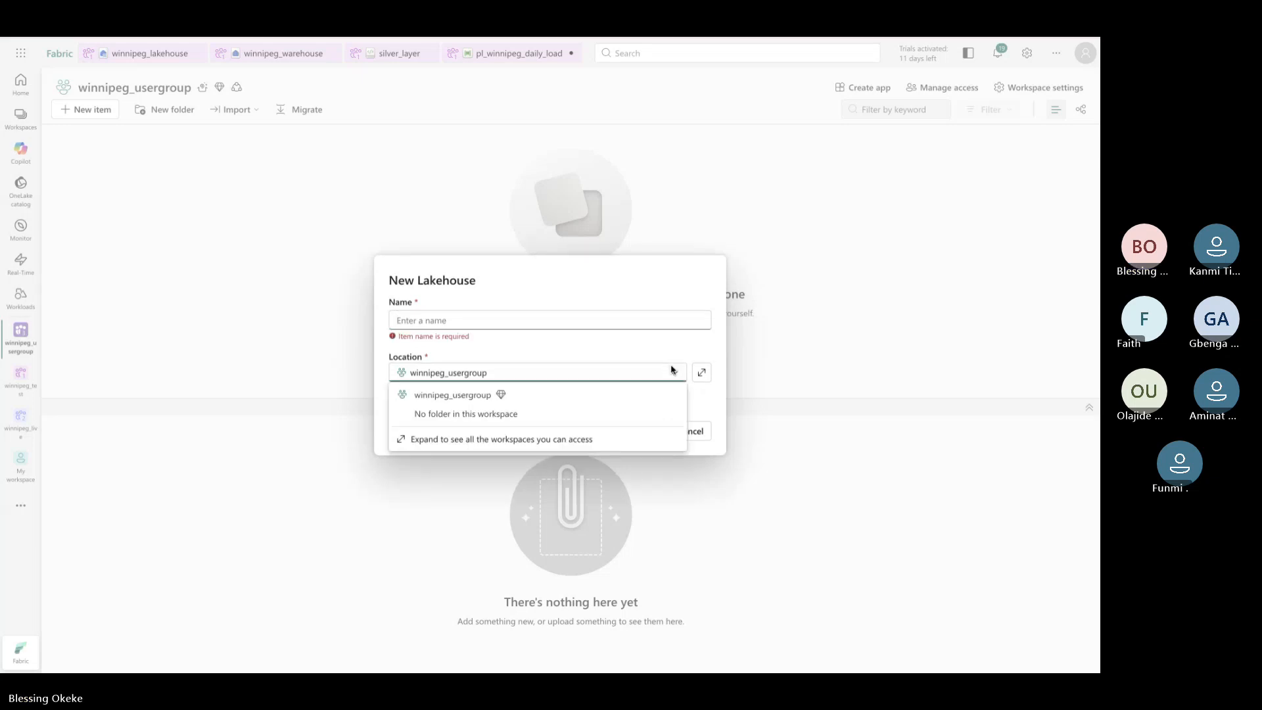
left_click(541, 324)
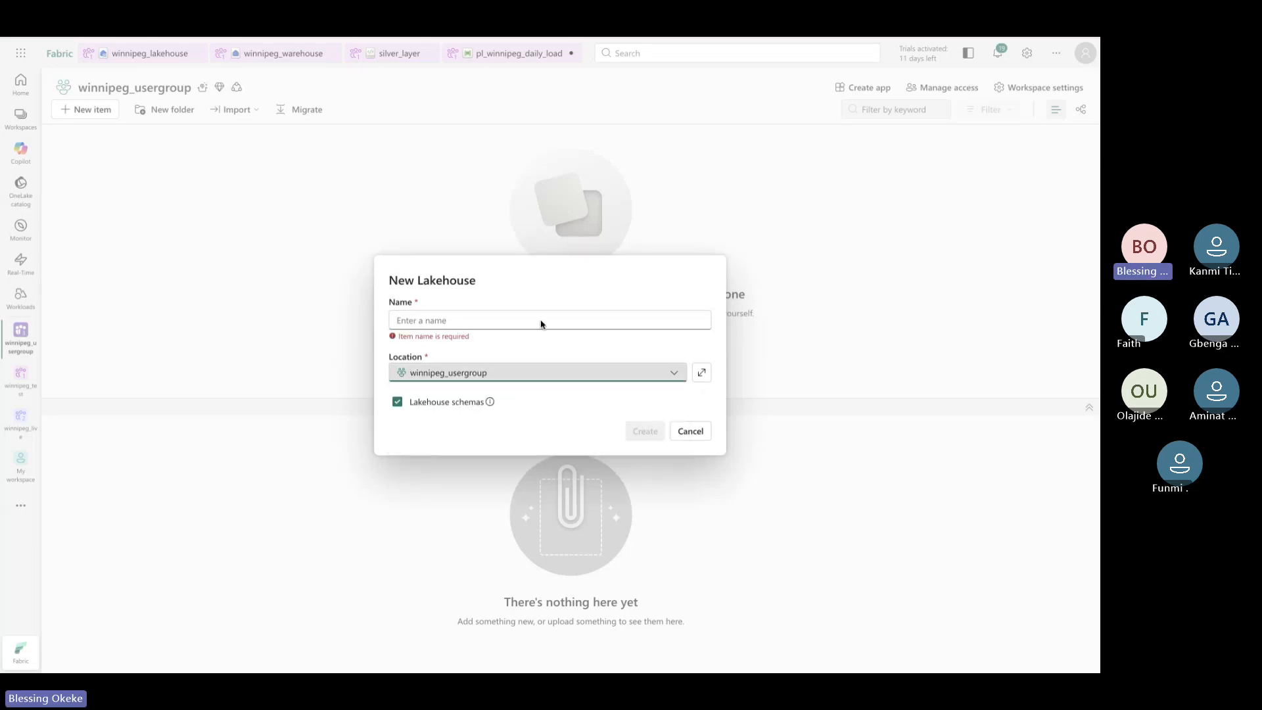
left_click(537, 319)
type("w")
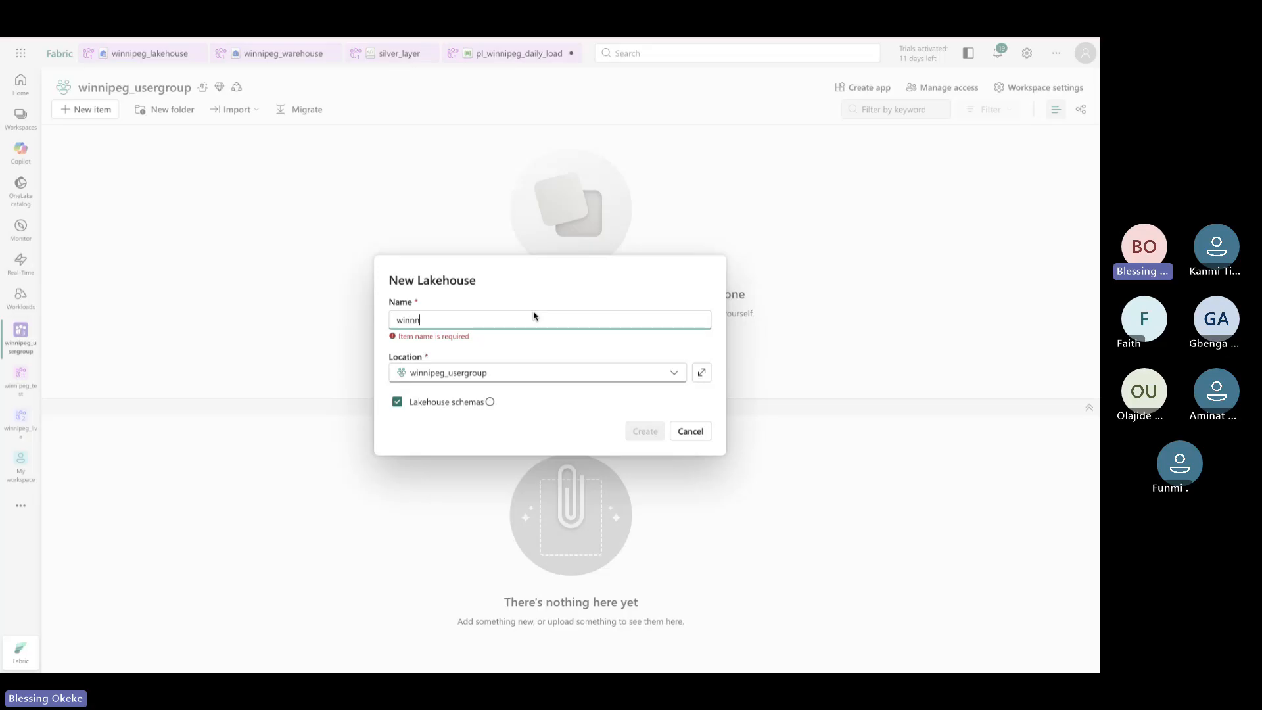
type("innipeg")
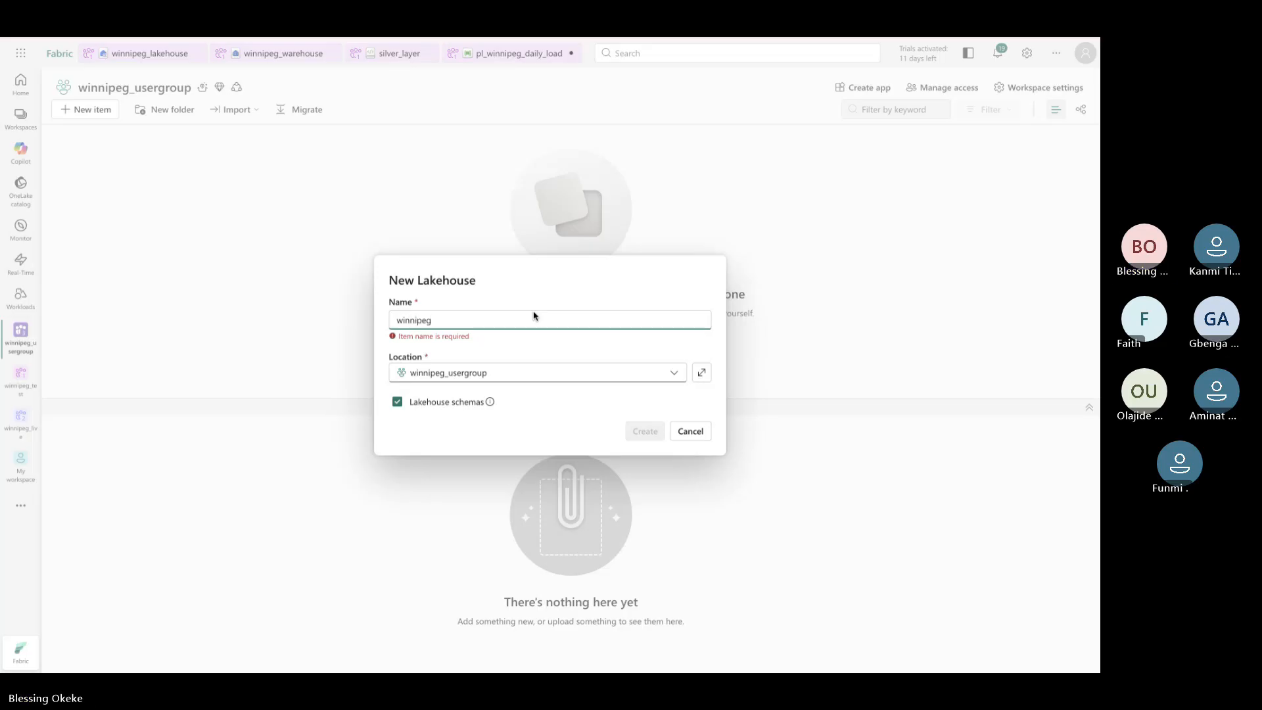
type("_lakehouse")
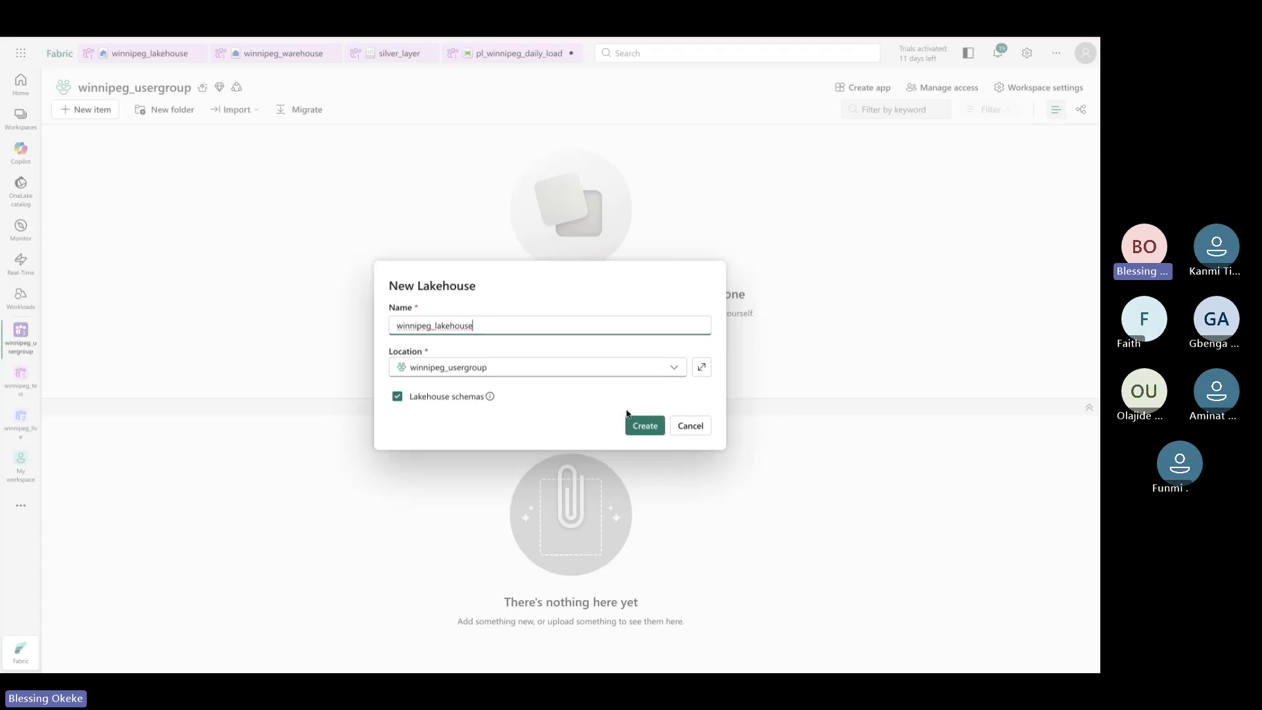
left_click(641, 426)
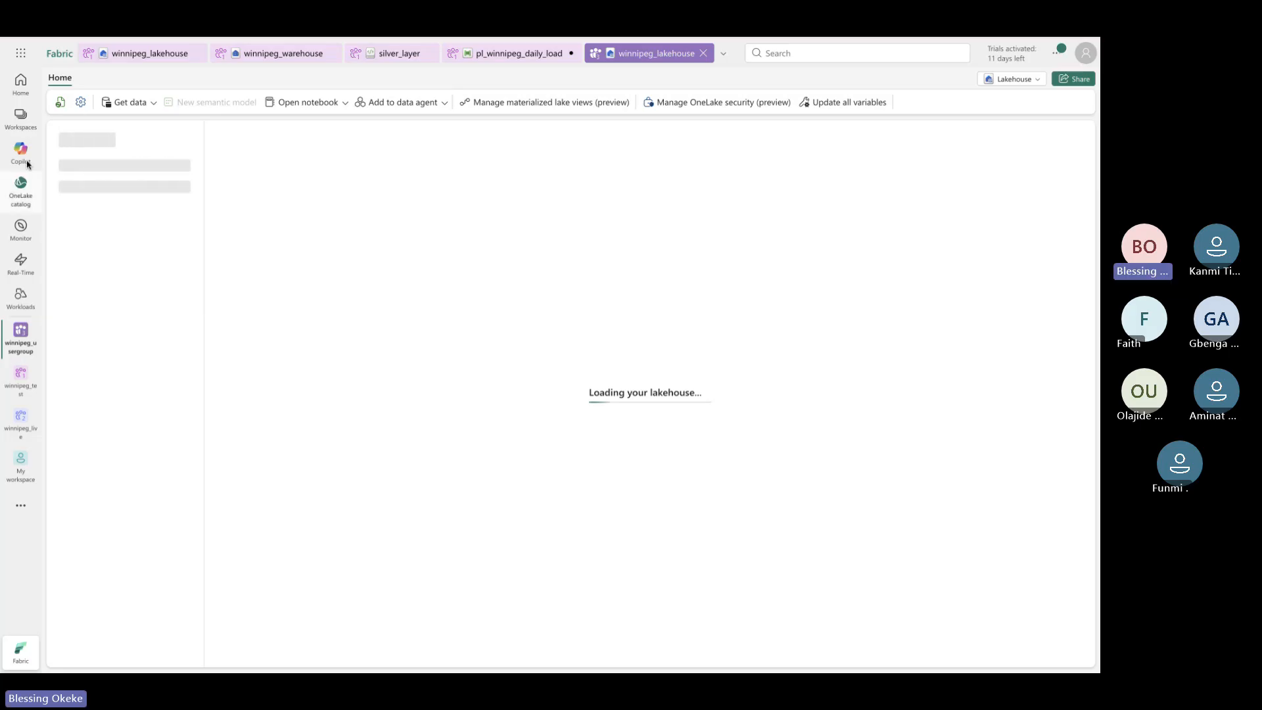
left_click(21, 115)
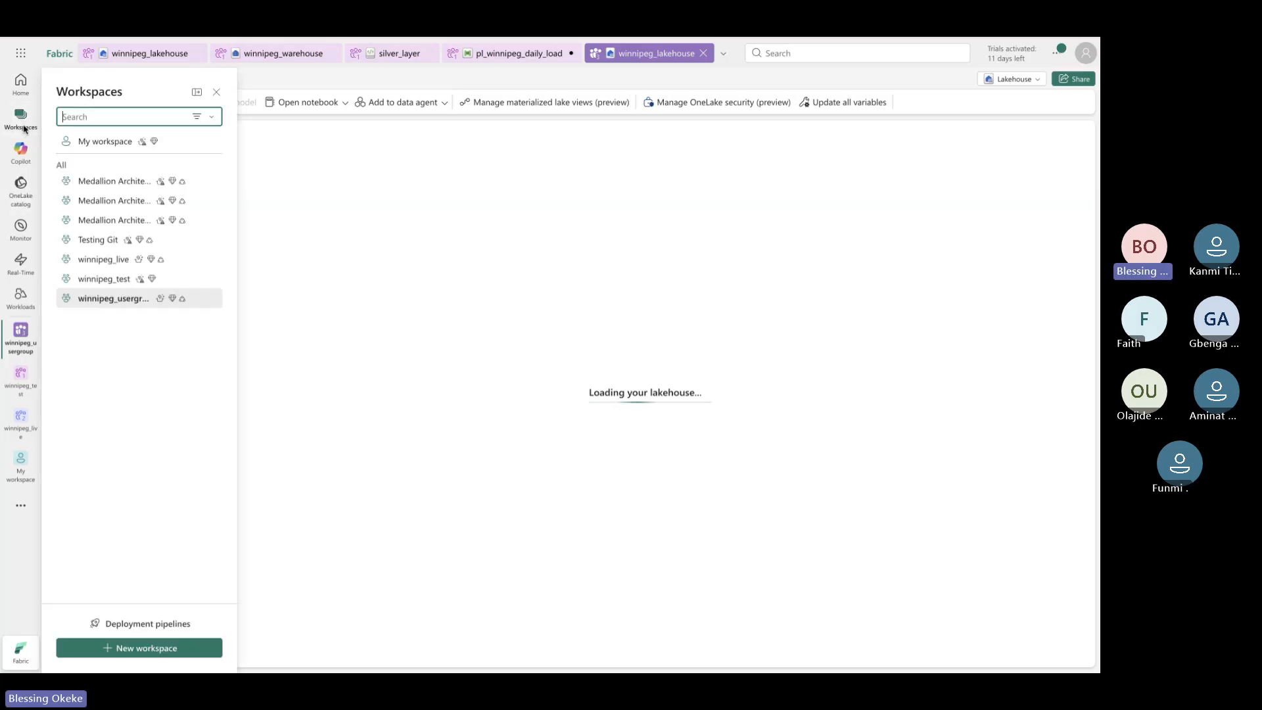
left_click(109, 299)
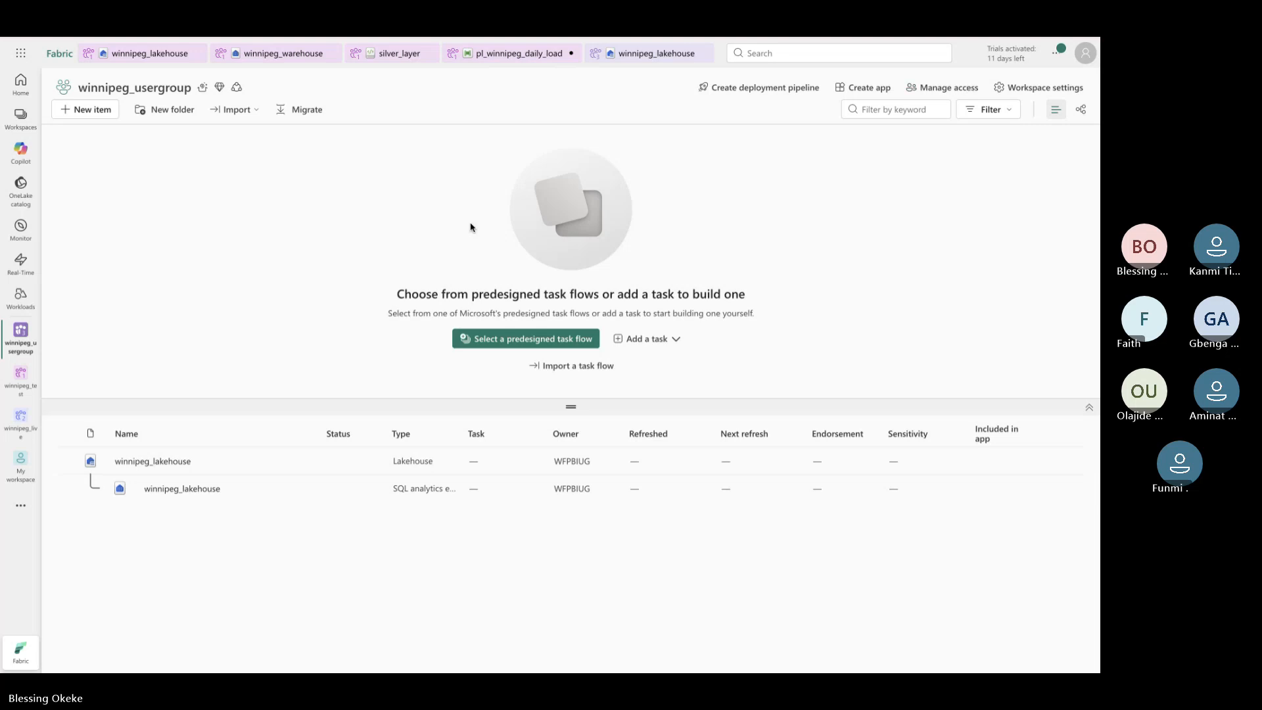
Filter new items for 'ware', create winnipeg_warehouse, and return to winnipeg_usergroup
left_click(67, 111)
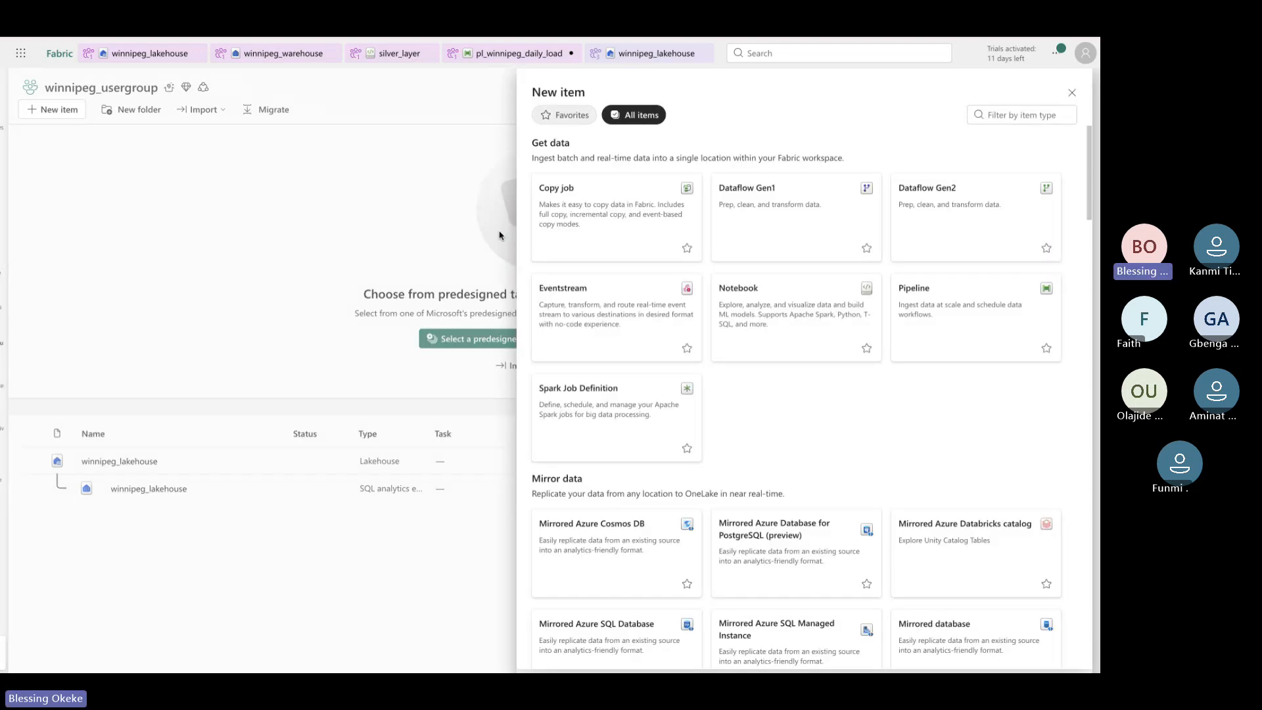
left_click(1009, 118)
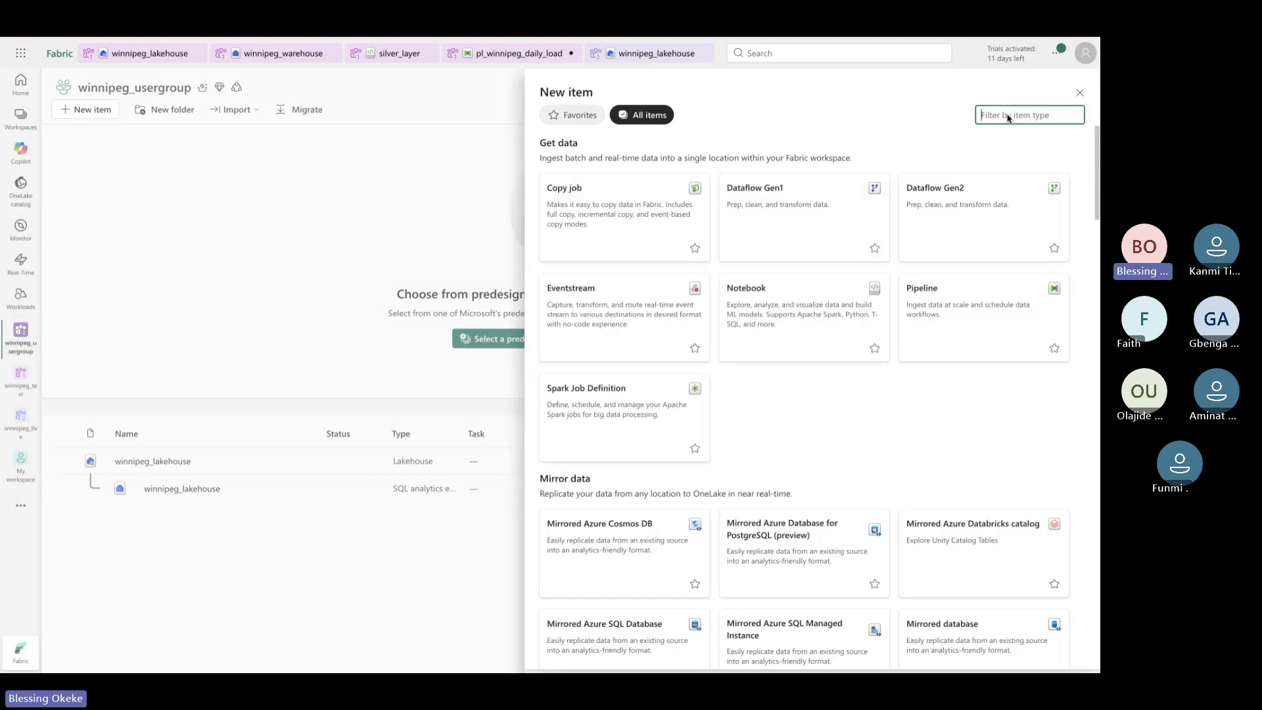
type("ware")
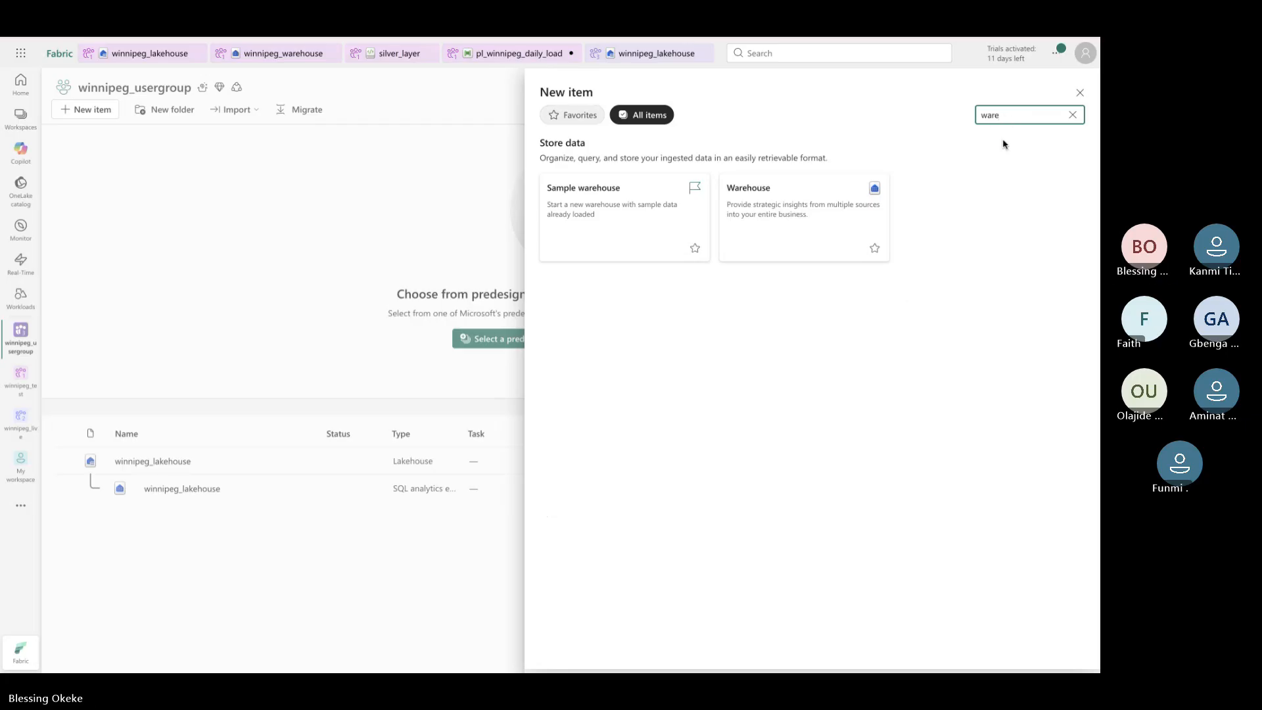
left_click(819, 199)
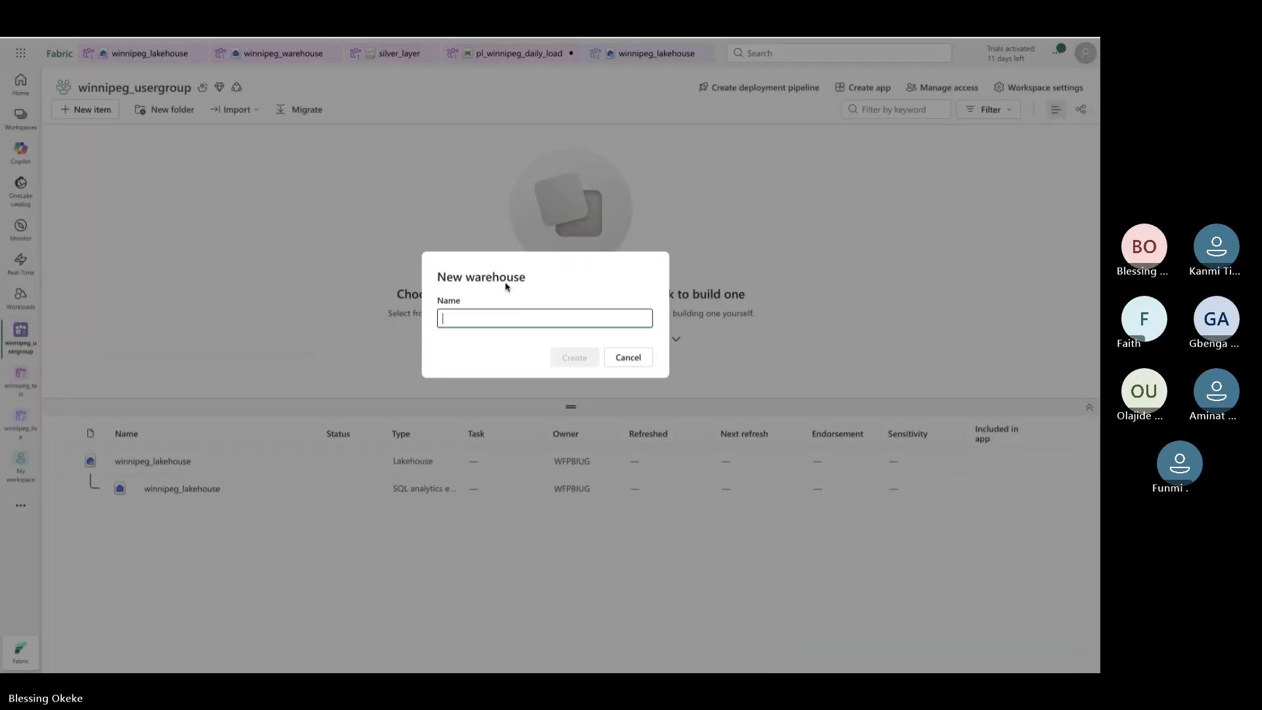
type("winnipe")
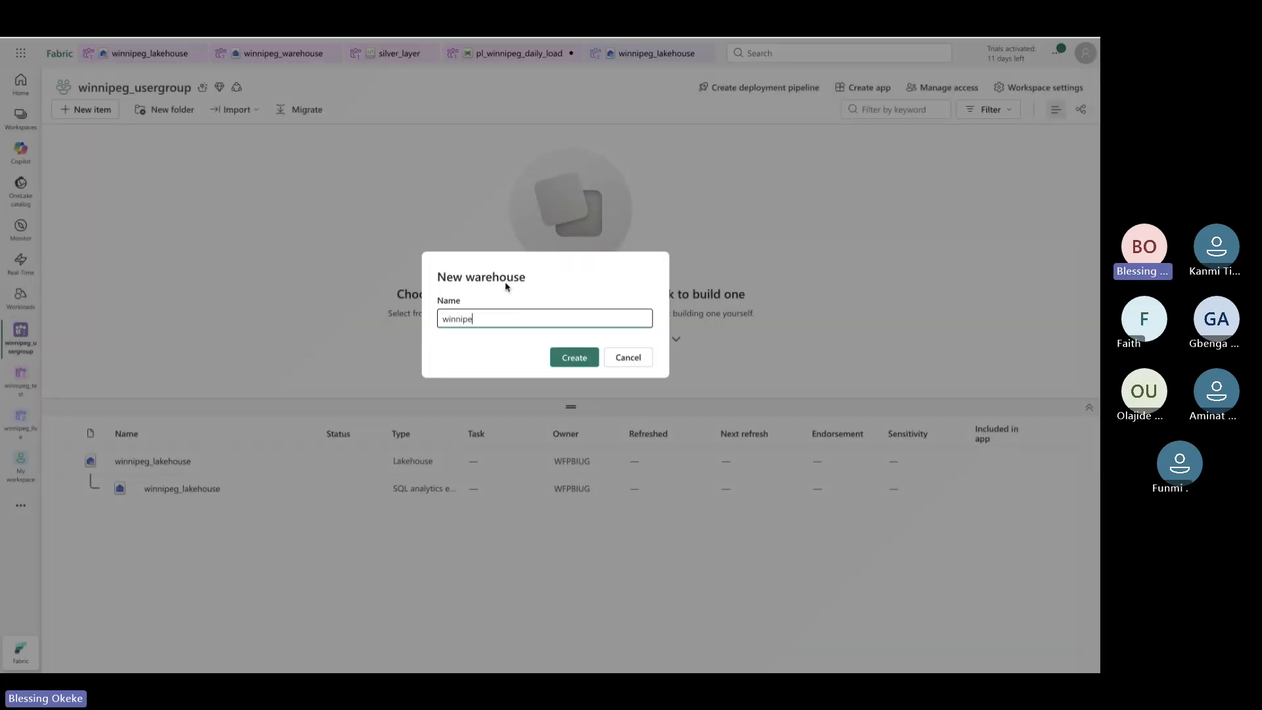
type("g_warehouse")
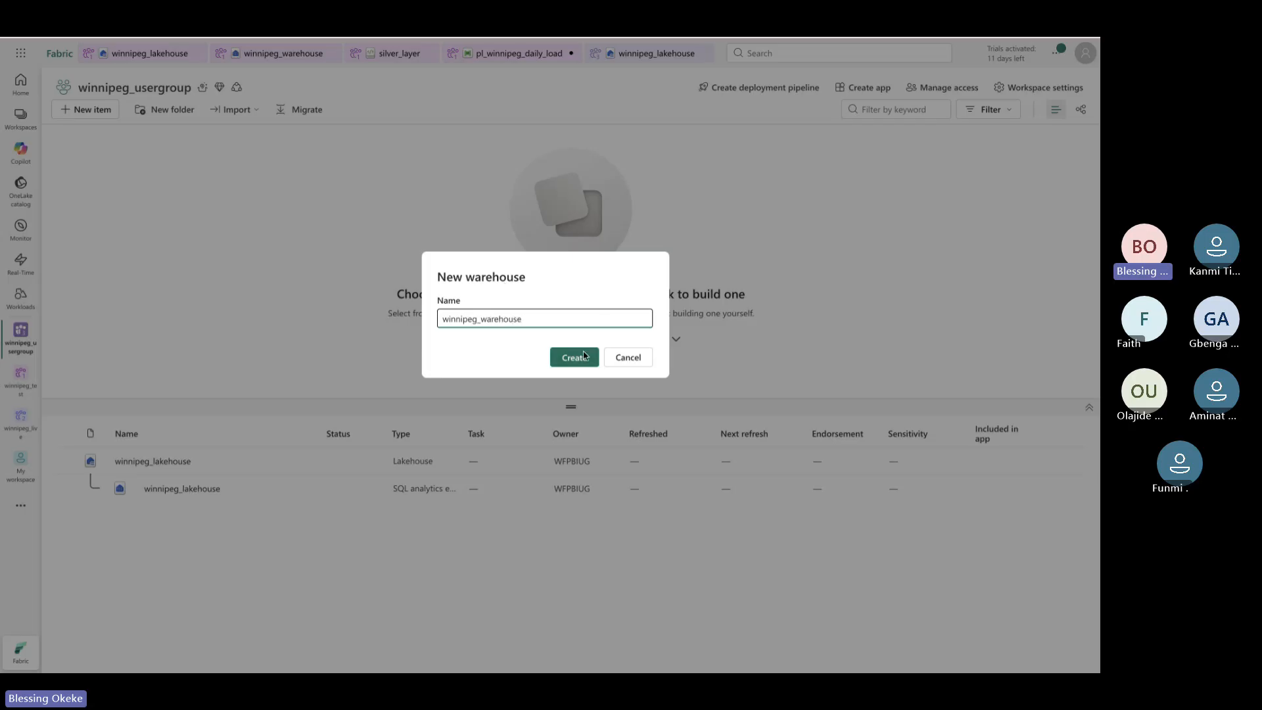
left_click(583, 355)
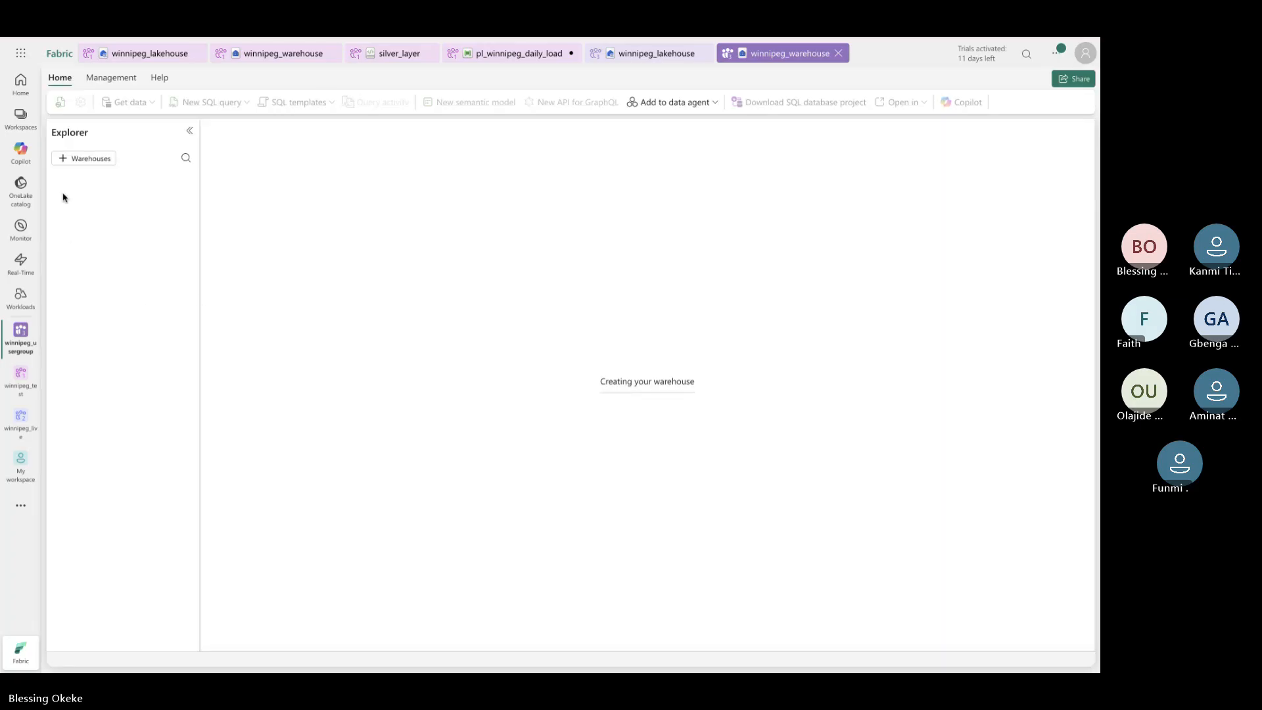
left_click(20, 119)
left_click(98, 298)
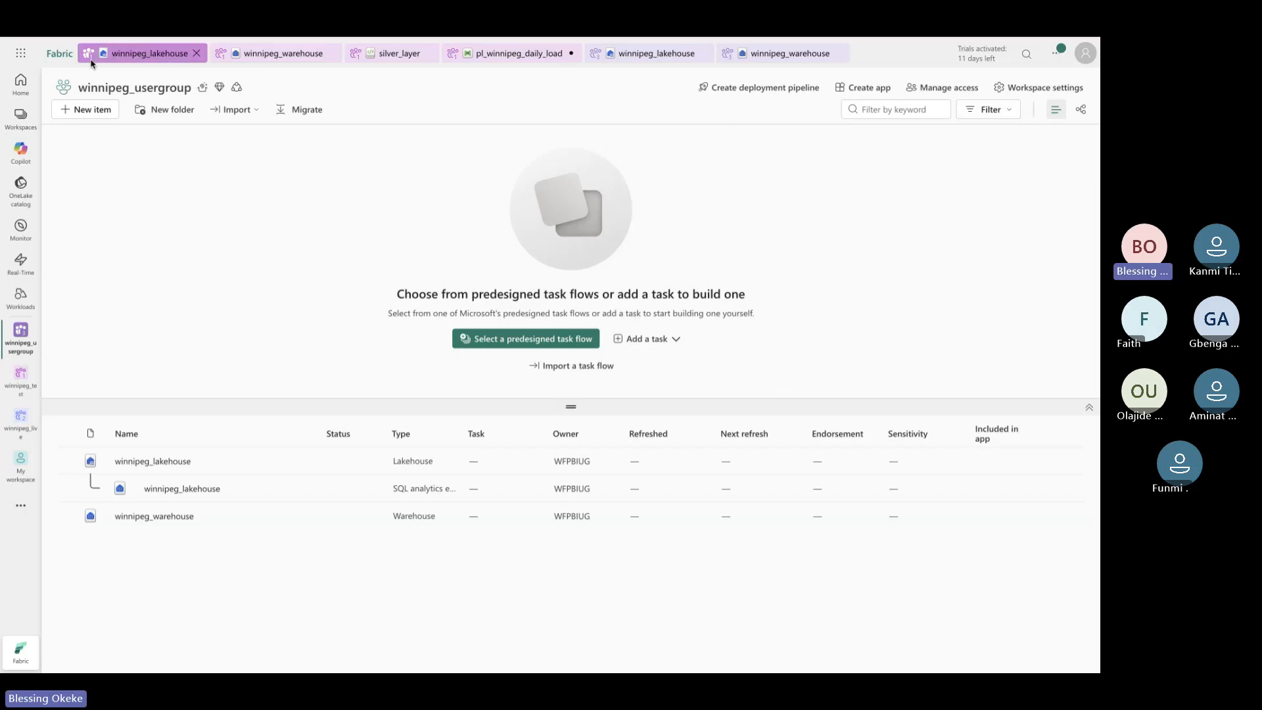
Filter new items for 'note' and create a Notebook renamed winnipeg_notebook
left_click(96, 110)
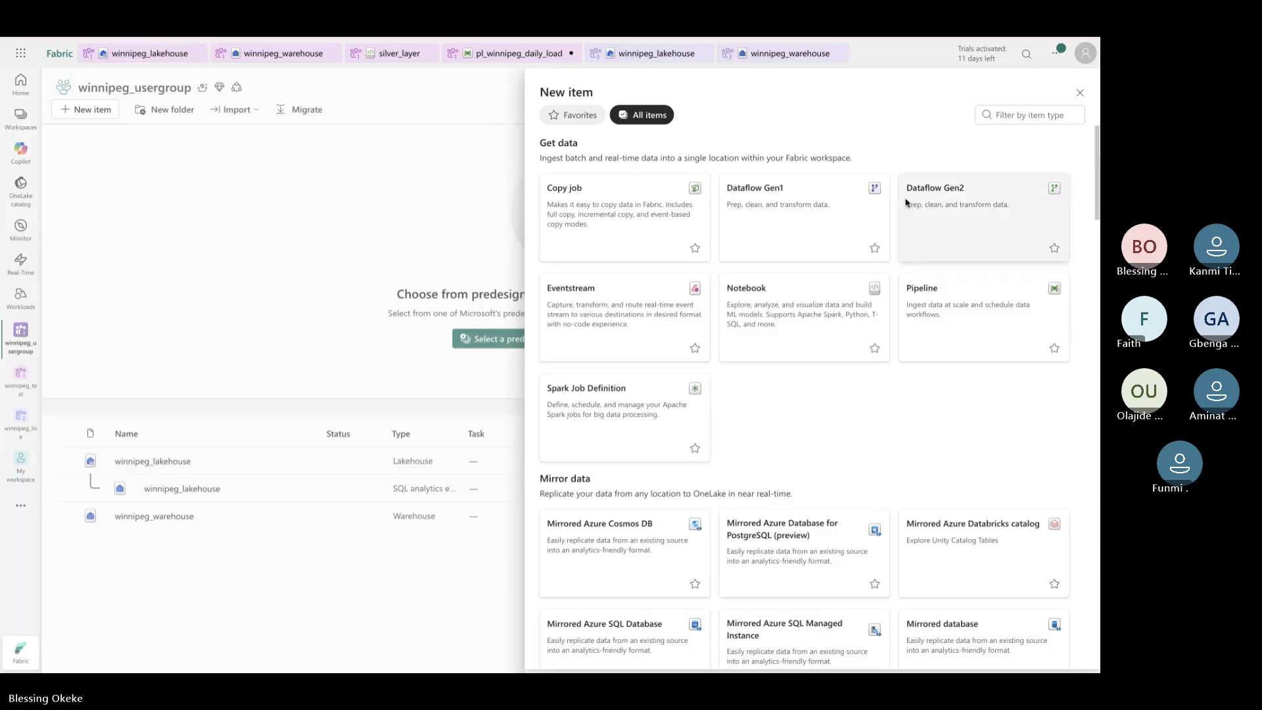
key("ctrl+Tab")
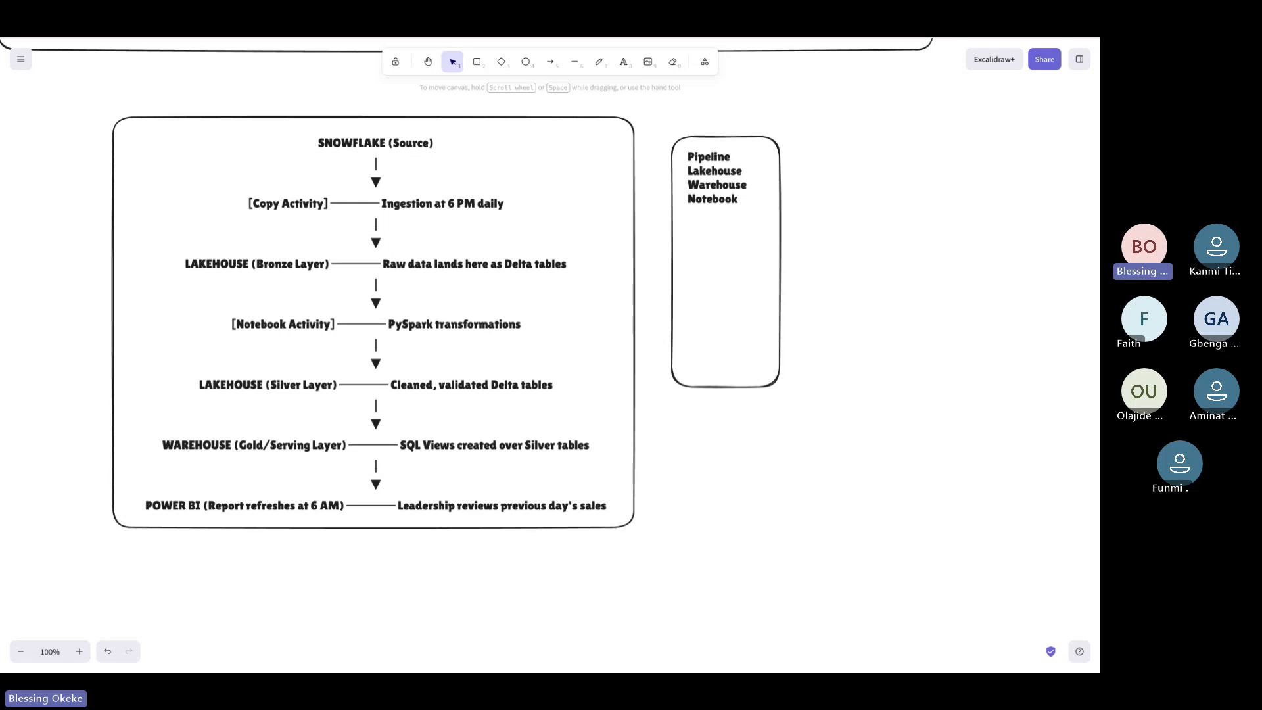
key("ctrl+shift+Tab")
left_click(1008, 114)
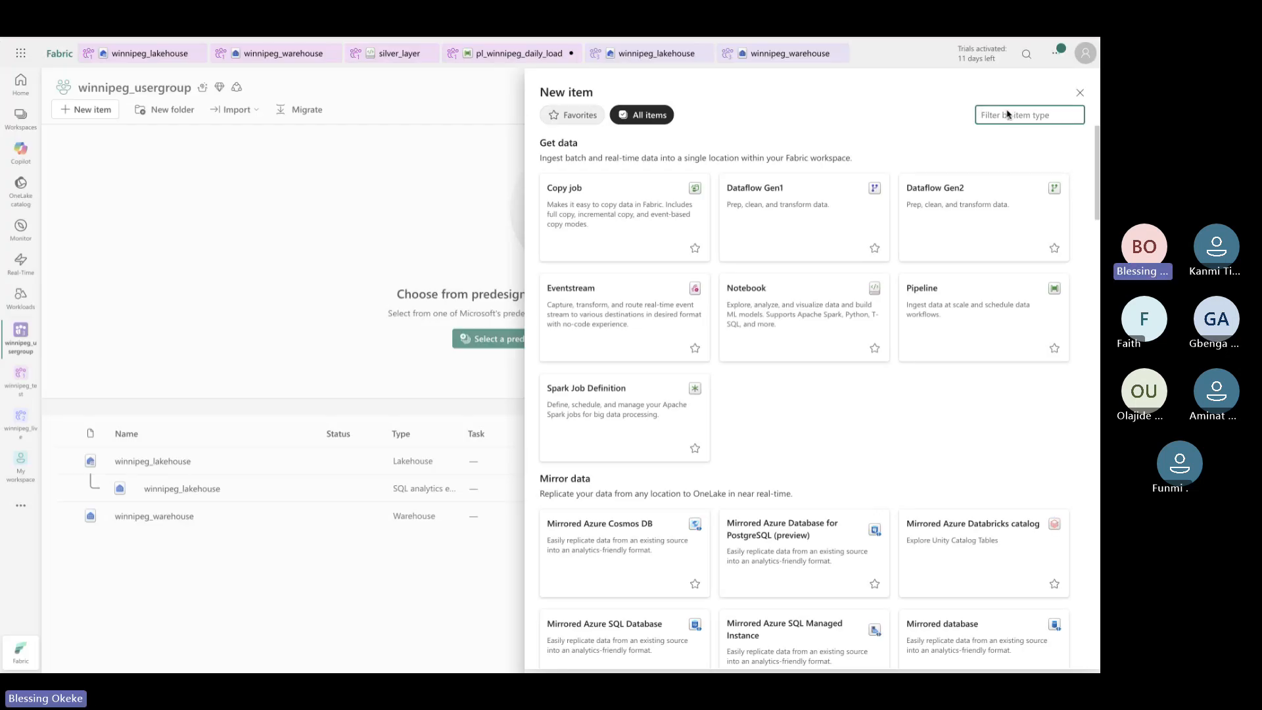
type("note")
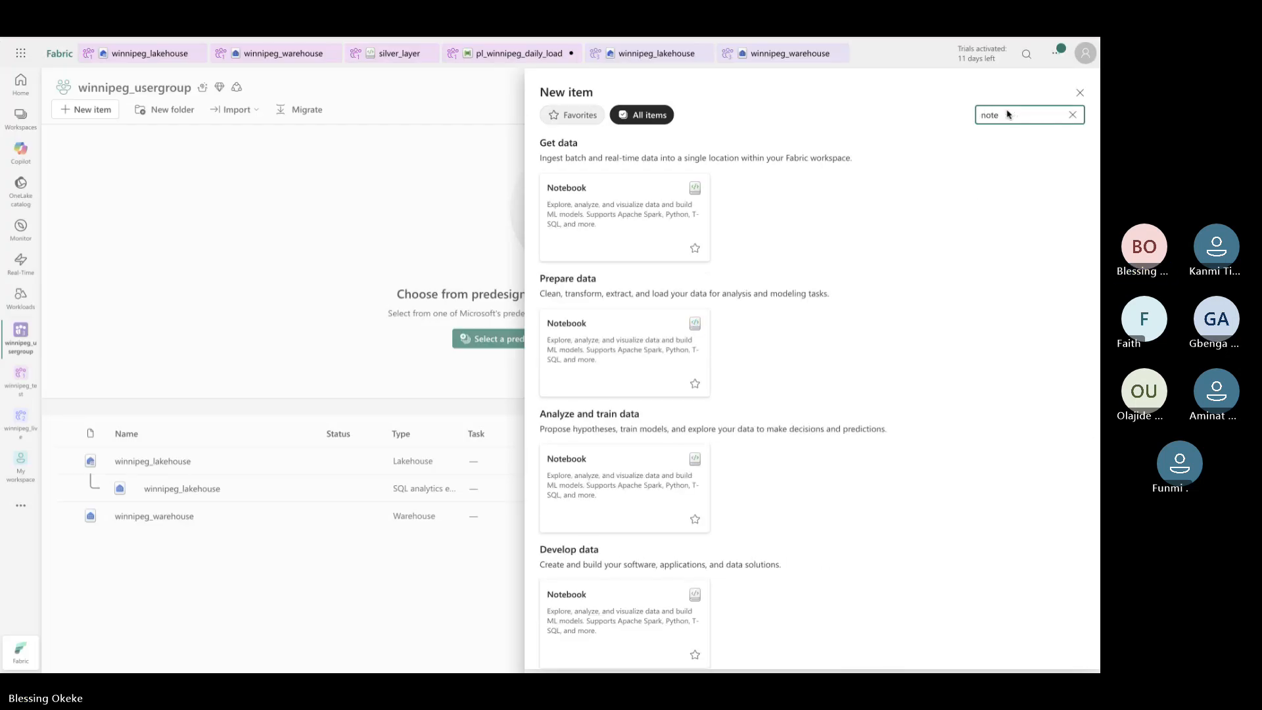
left_click(658, 217)
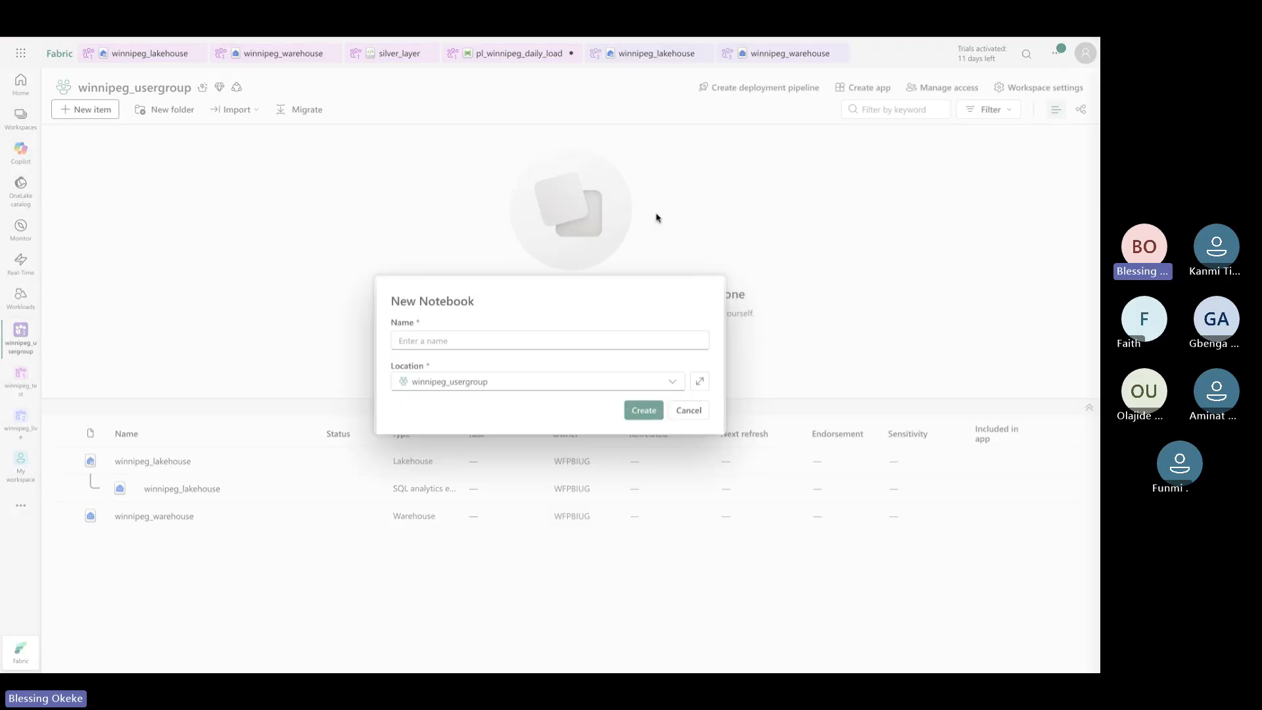
type("win")
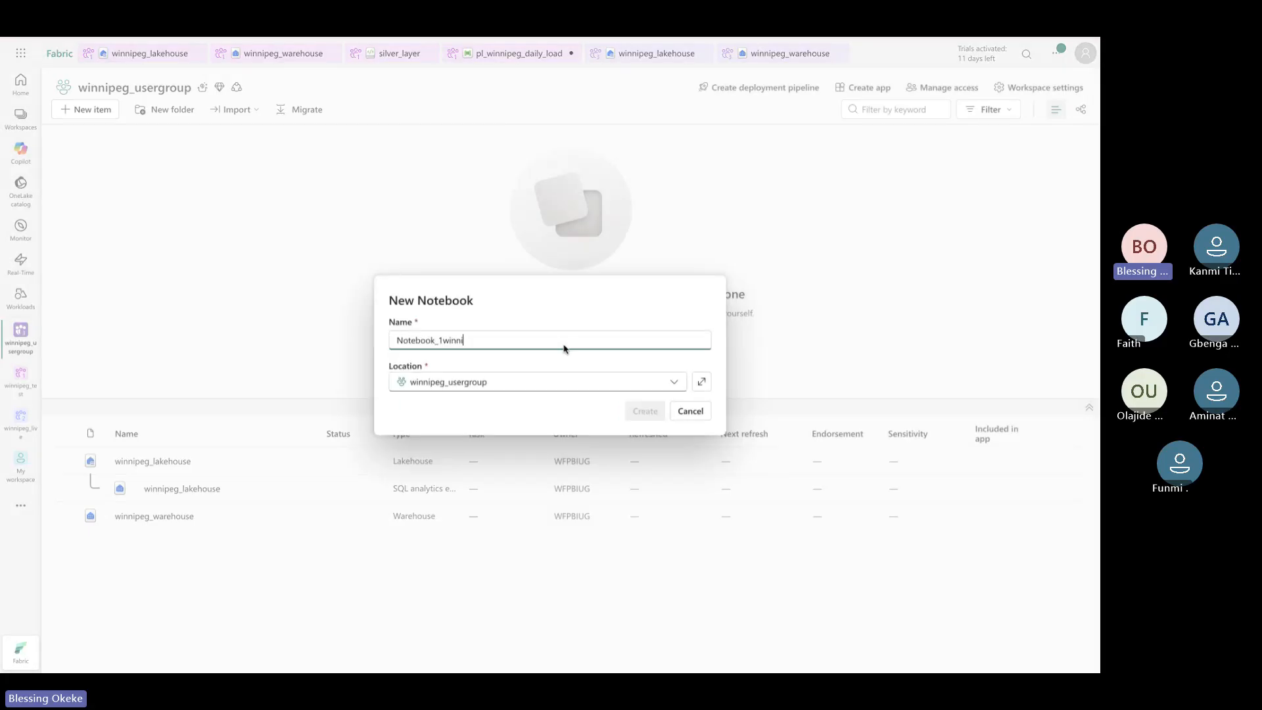
type("ni")
key("ctrl+a")
type("winnipeg_notebook")
left_click(658, 412)
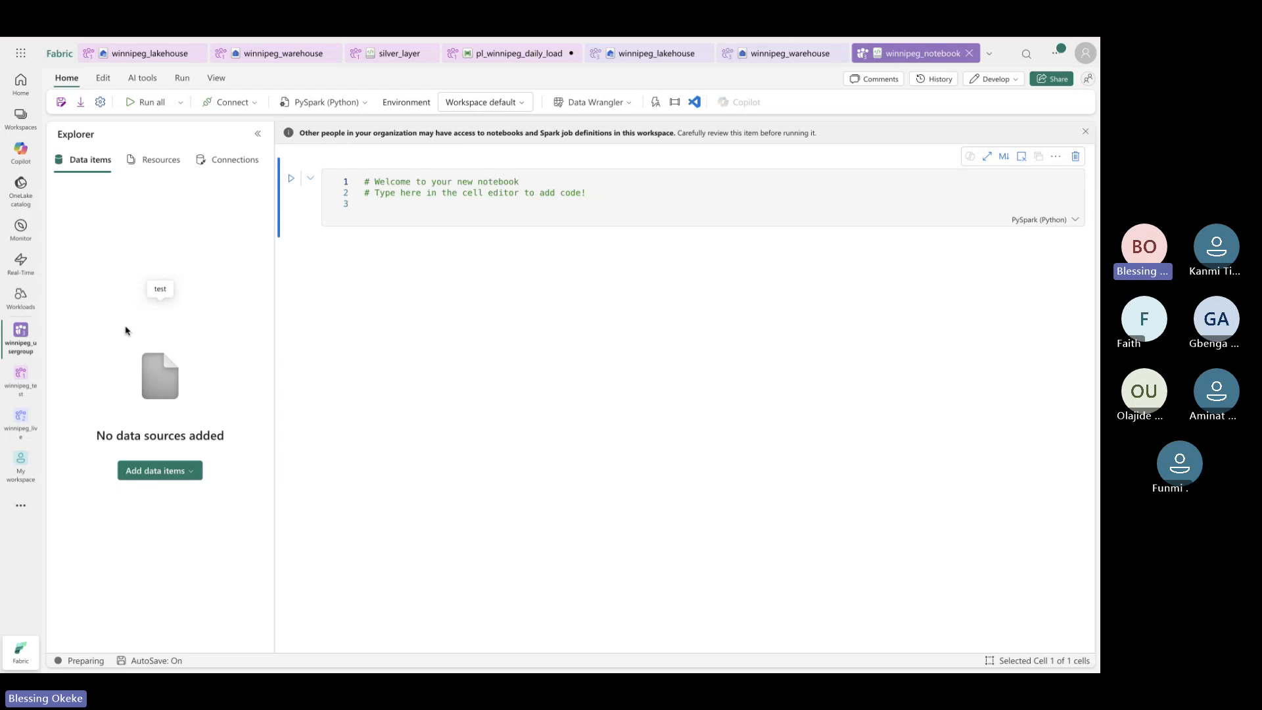
Connect winnipeg_lakehouse from winnipeg_usergroup to the notebook via the OneLake catalog
left_click(165, 474)
left_click(158, 496)
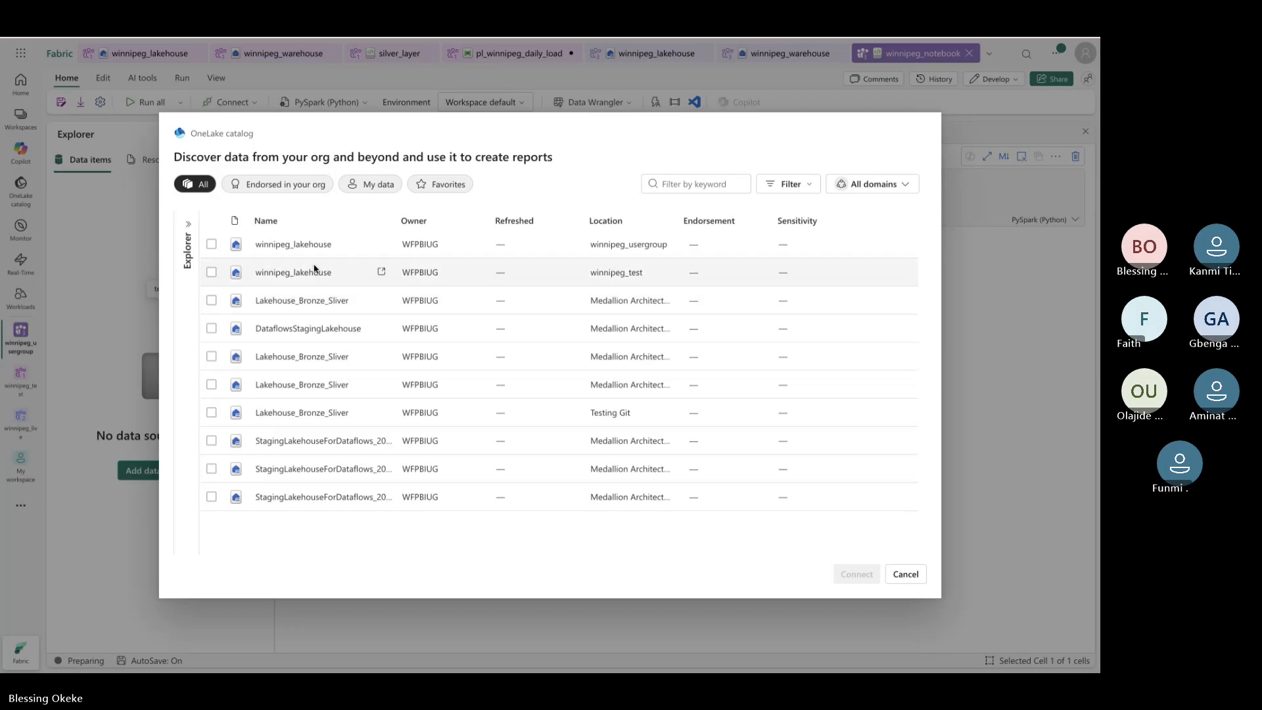
left_click(316, 244)
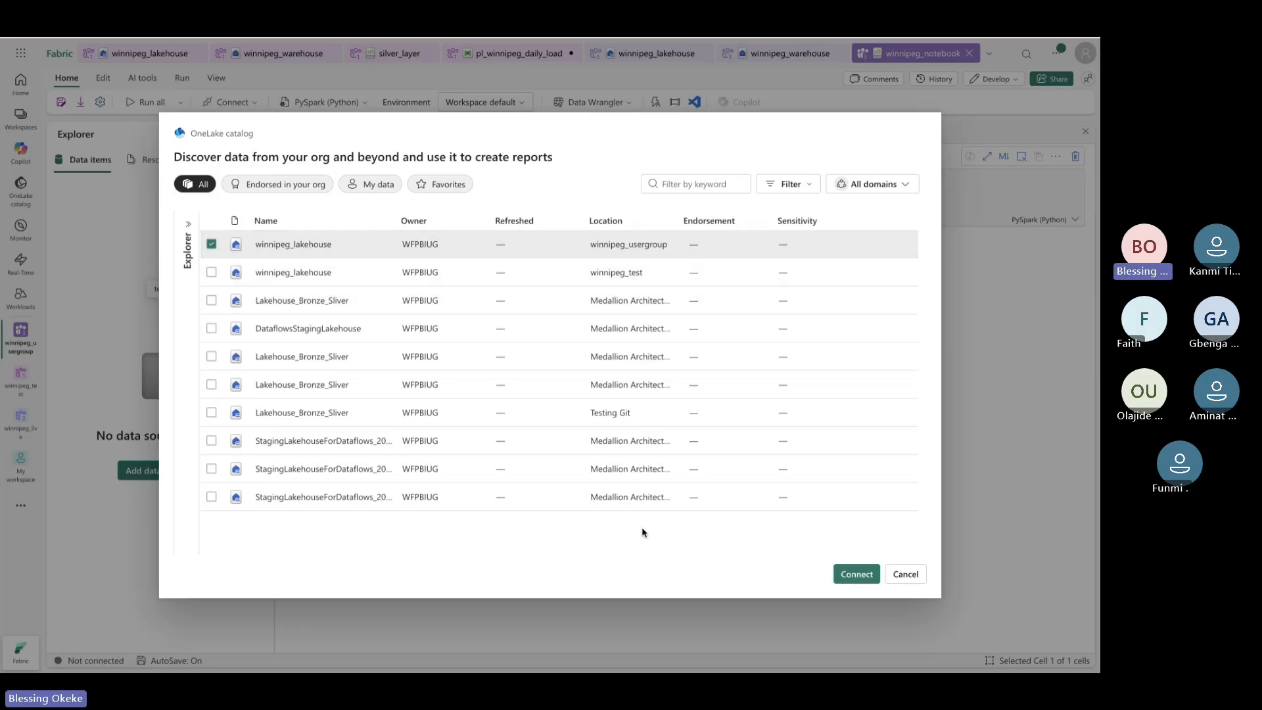
left_click(855, 574)
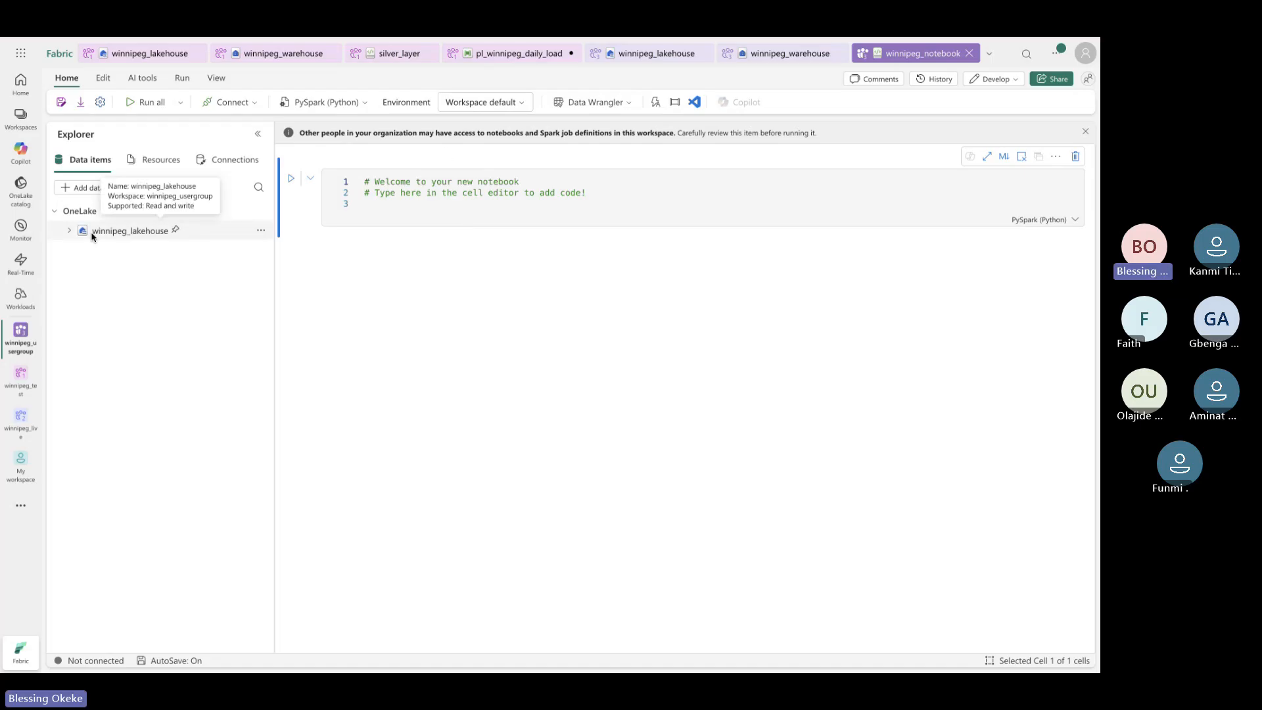
left_click(80, 189)
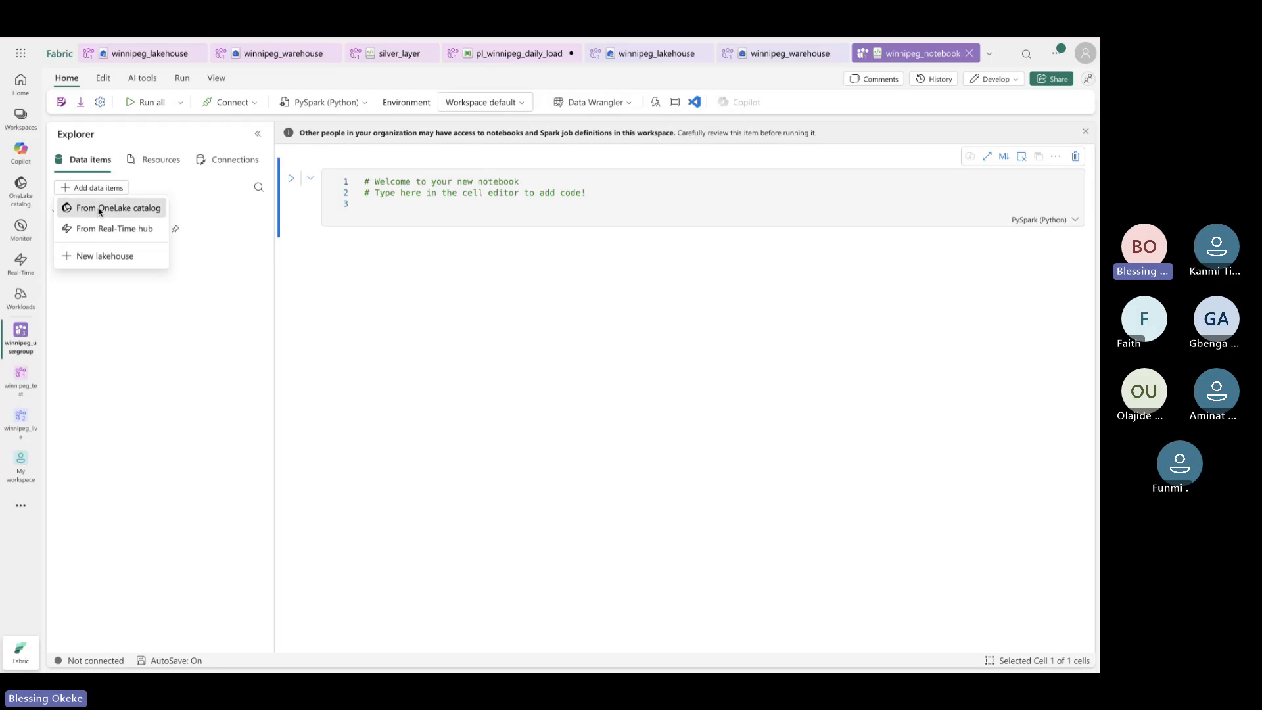
left_click(101, 209)
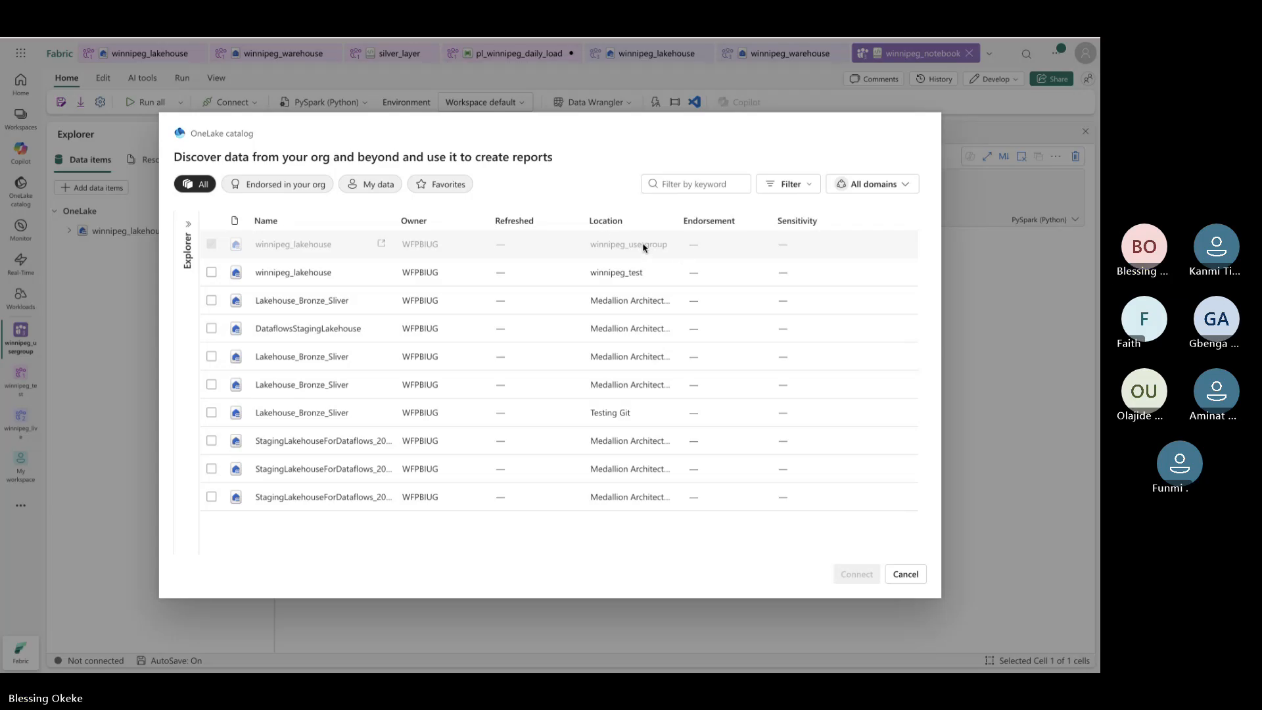
left_click(901, 574)
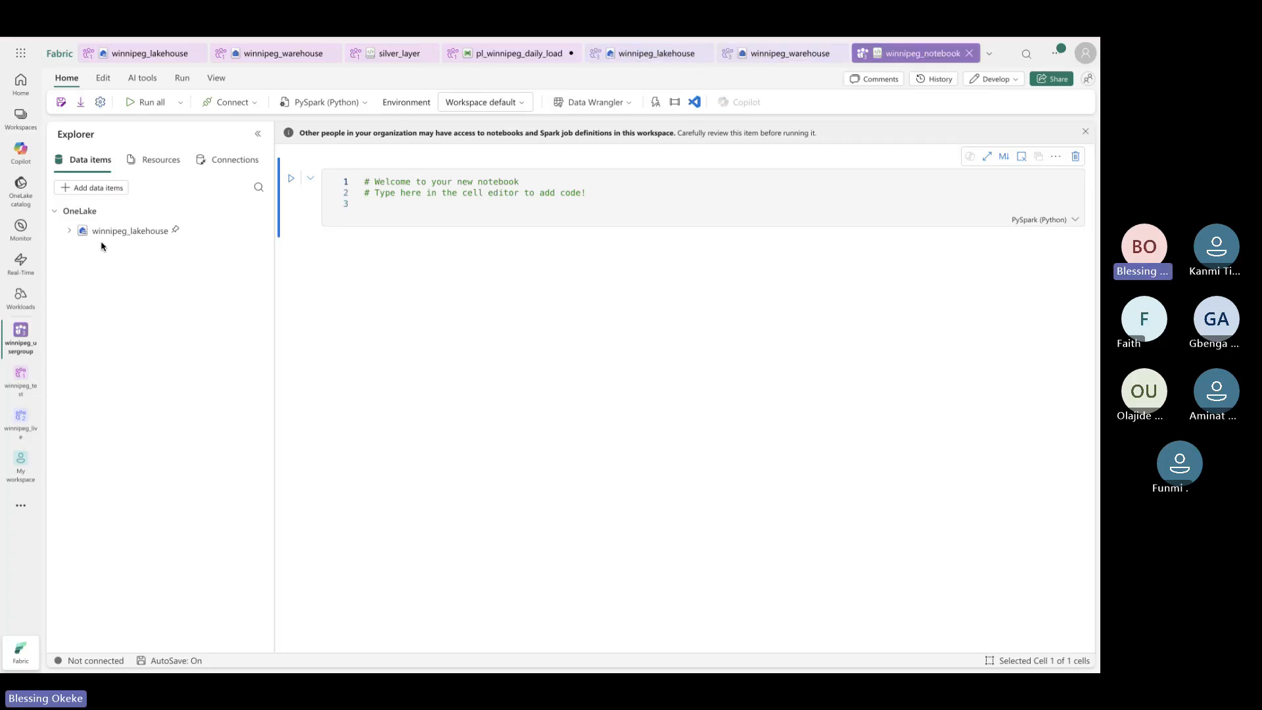
In winnipeg_usergroup, filter new items for 'pipe' and create a Pipeline named winnipeg_pipeline
left_click(20, 336)
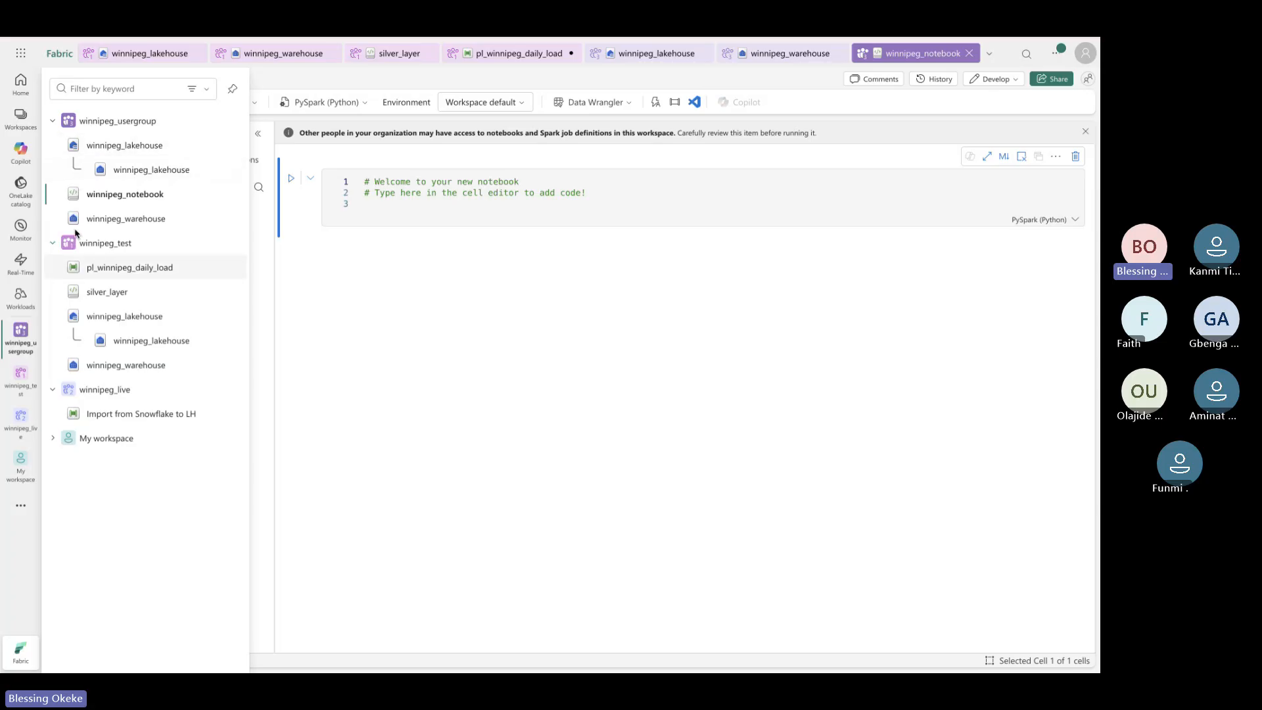
left_click(128, 121)
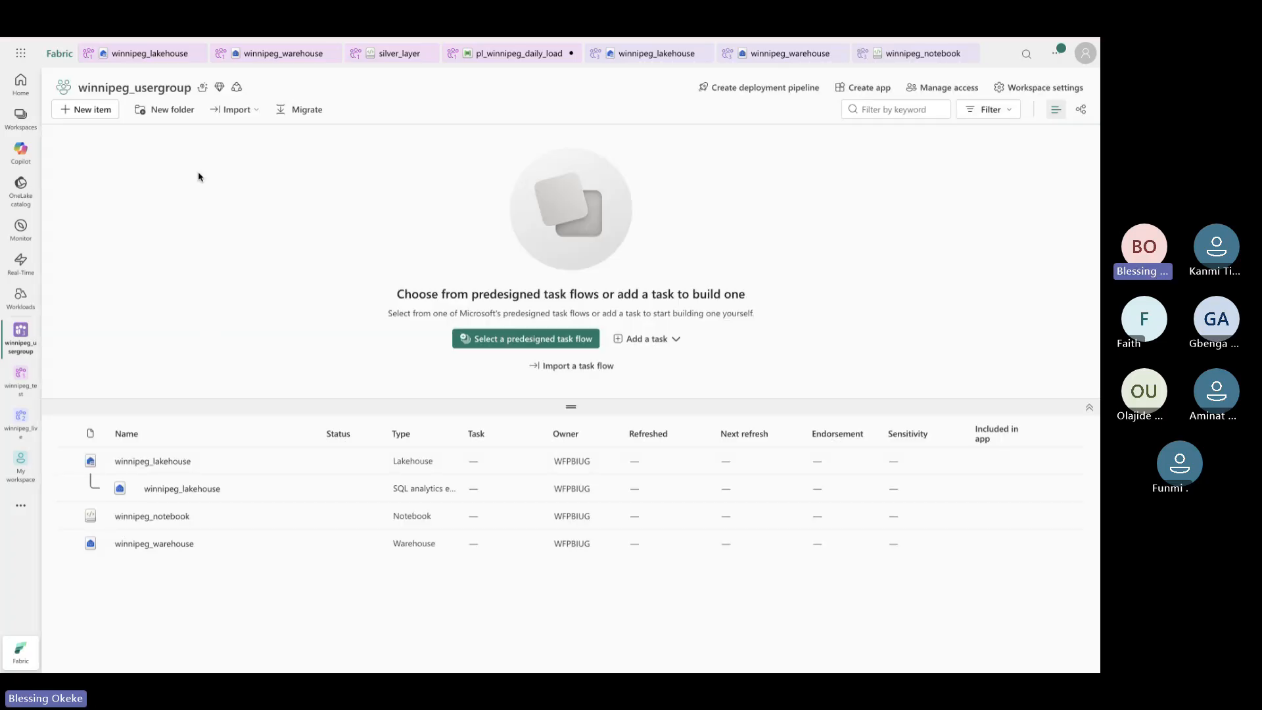
left_click(98, 110)
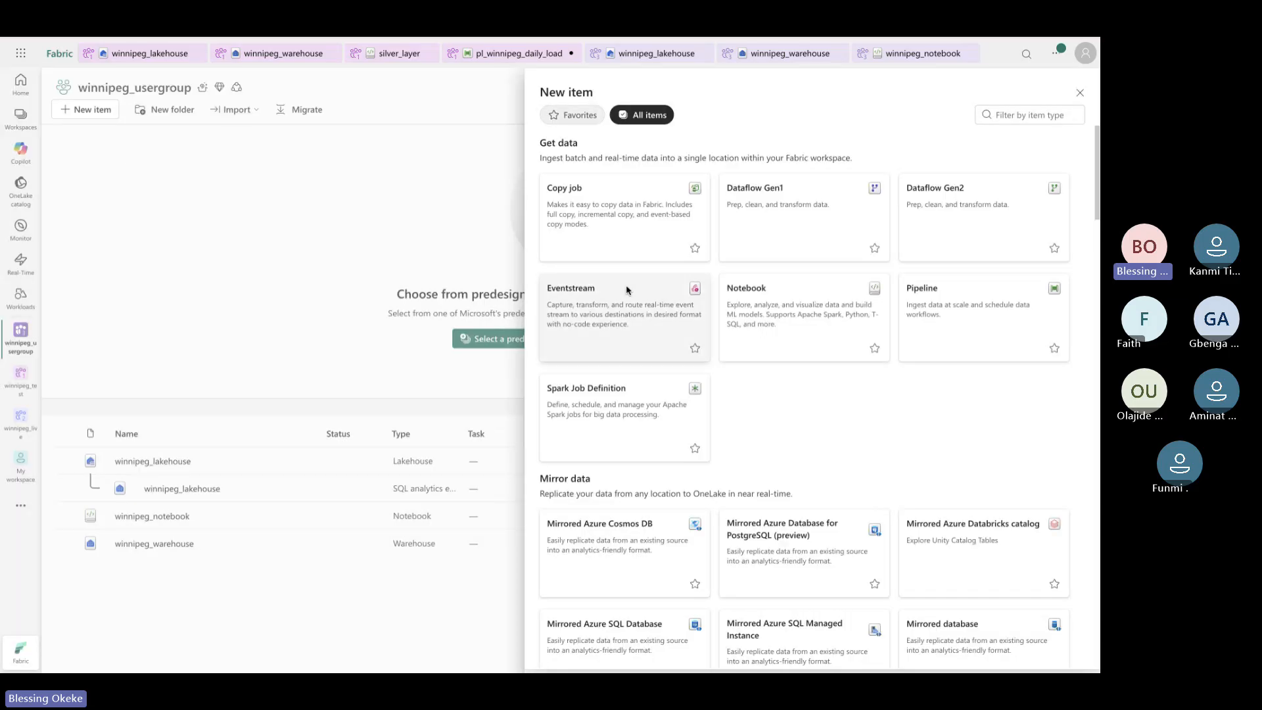
left_click(1013, 116)
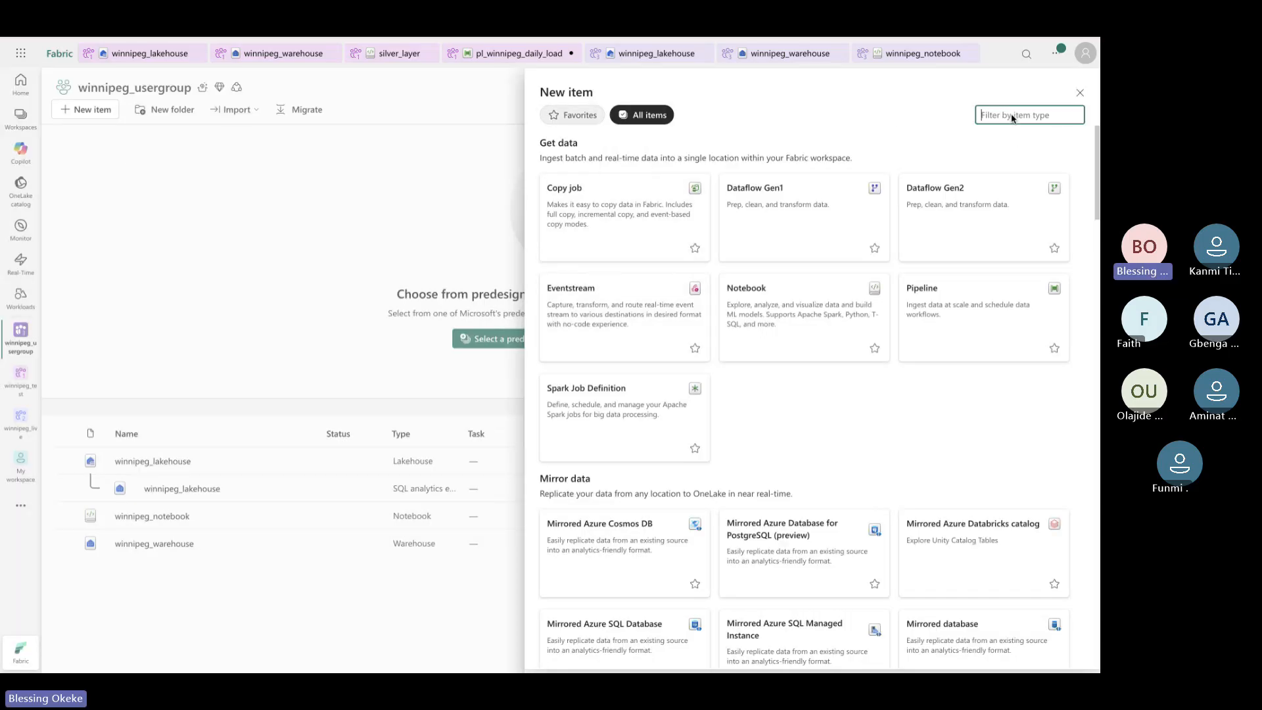
type("pipe")
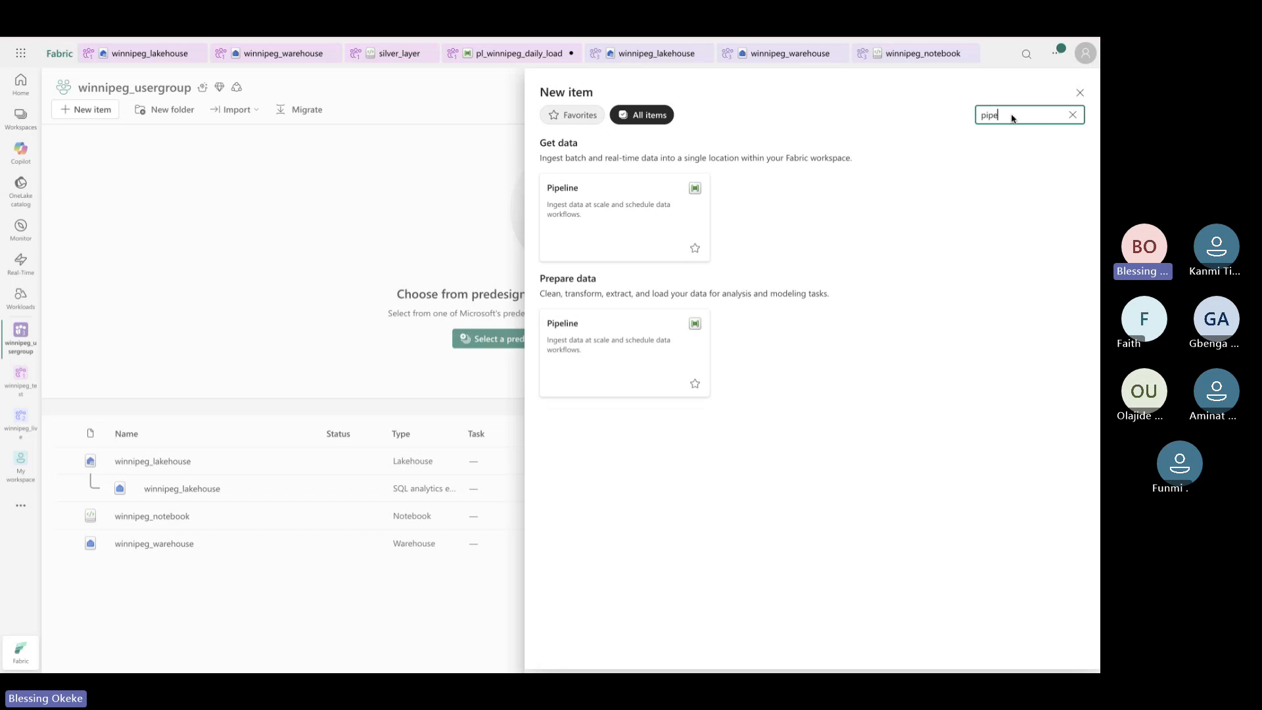
left_click(666, 230)
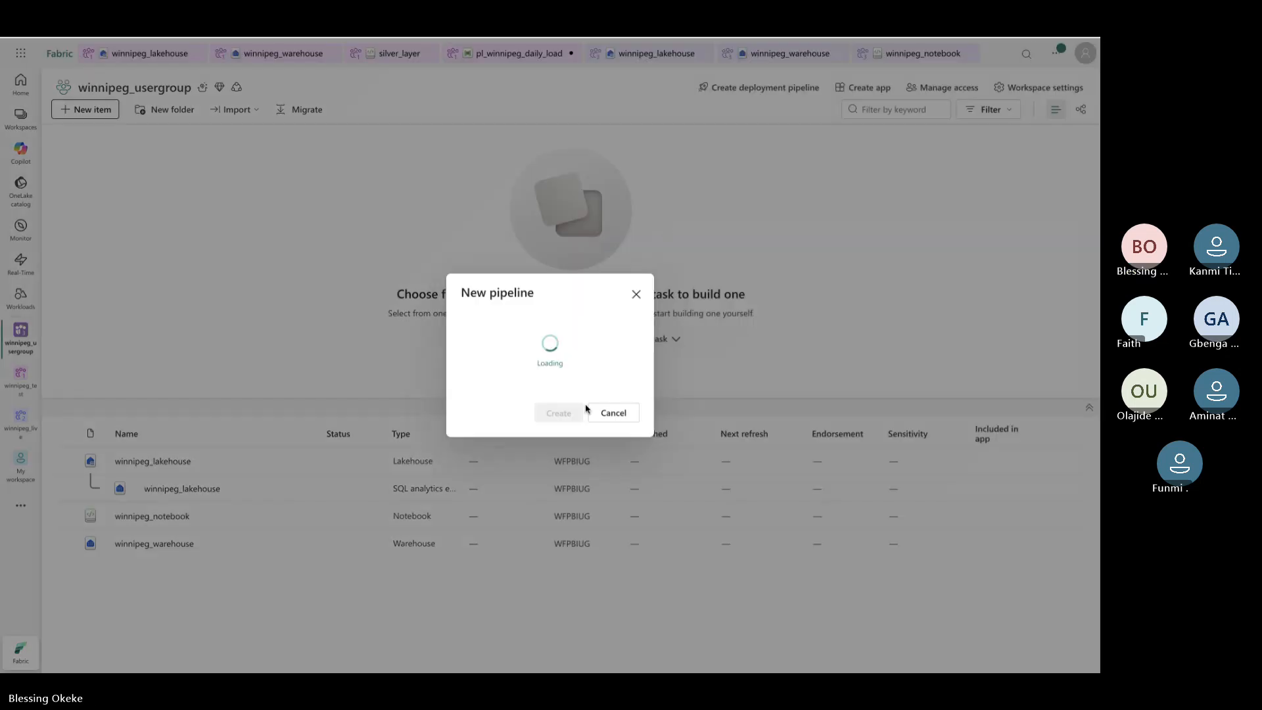
double_click(549, 339)
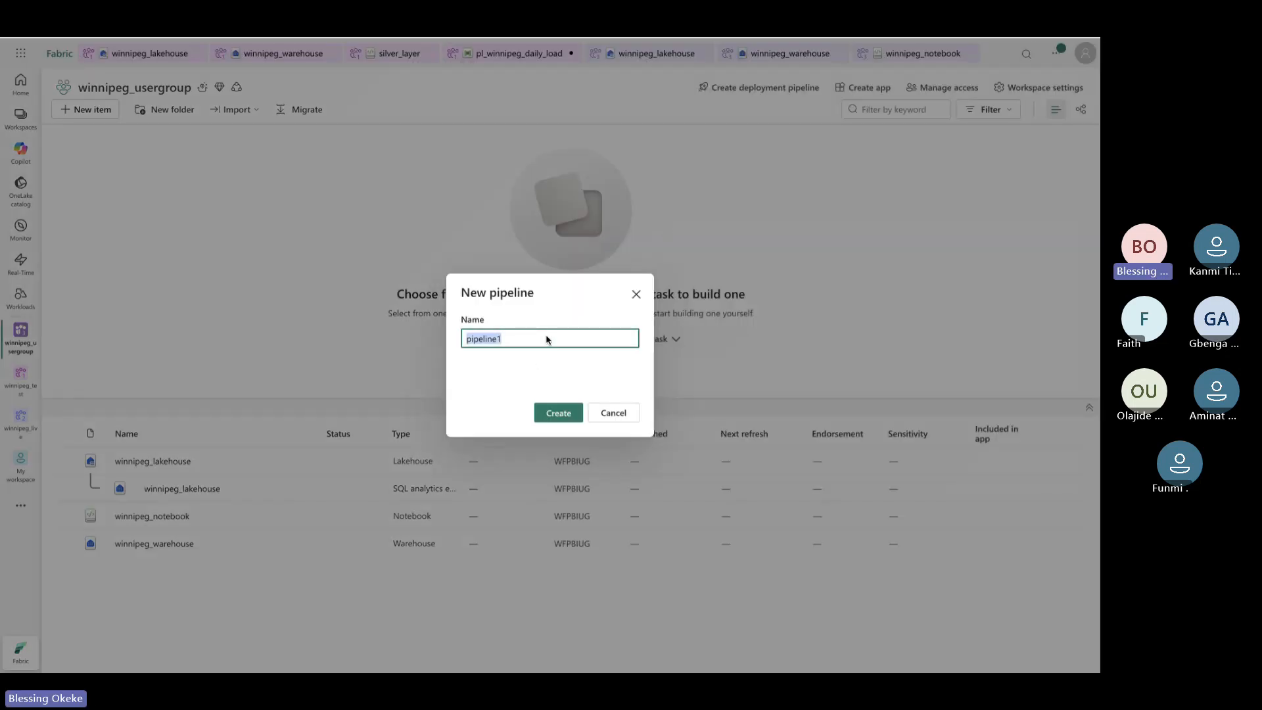
type("winnipeg_p")
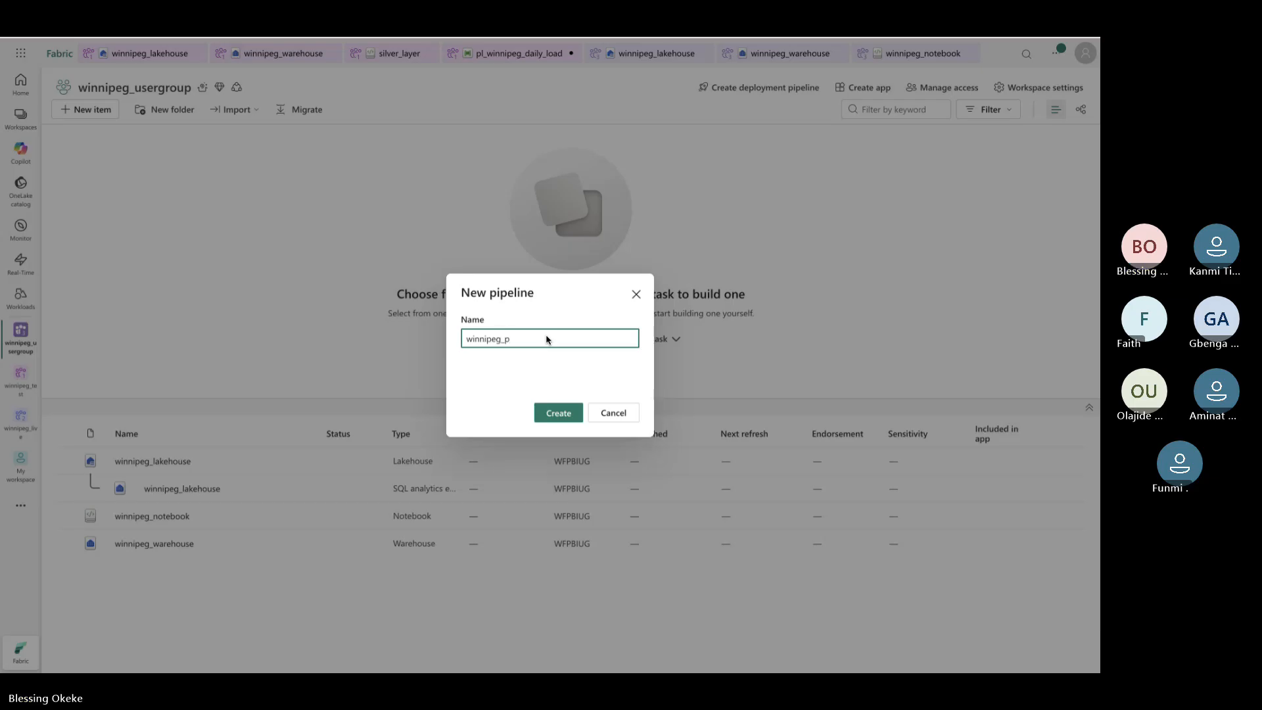
type("ipeline")
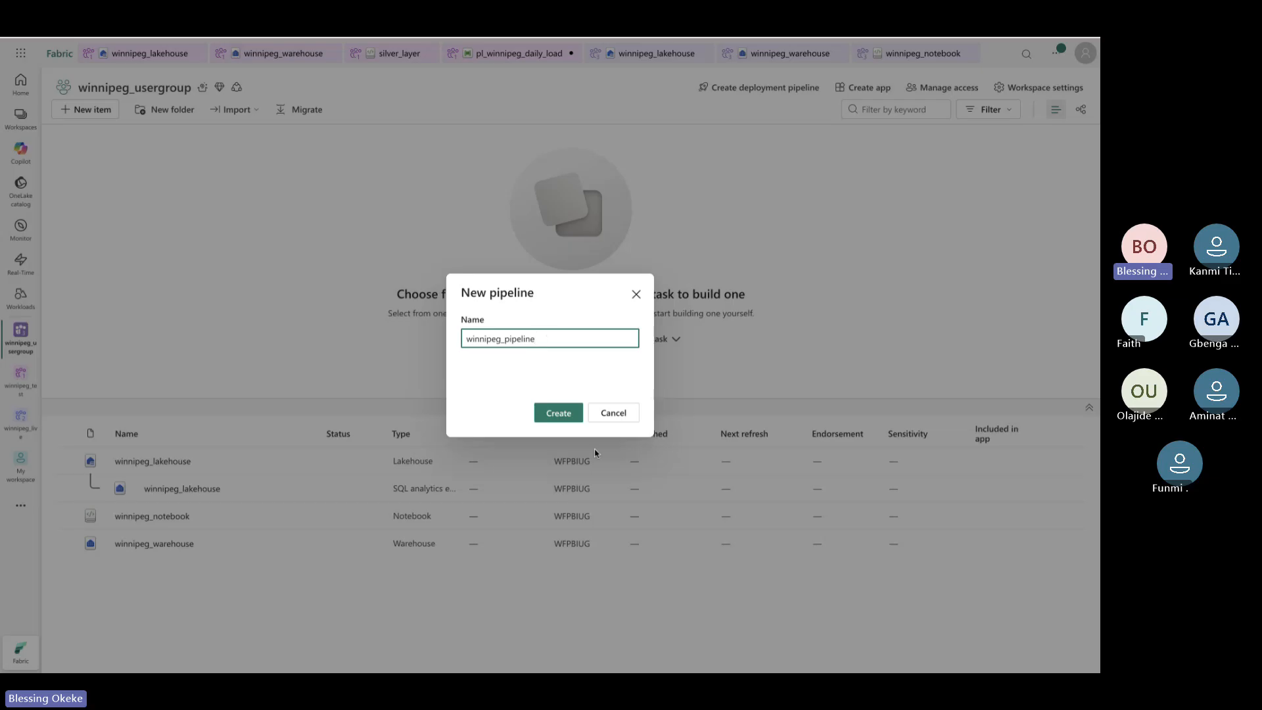
left_click(564, 415)
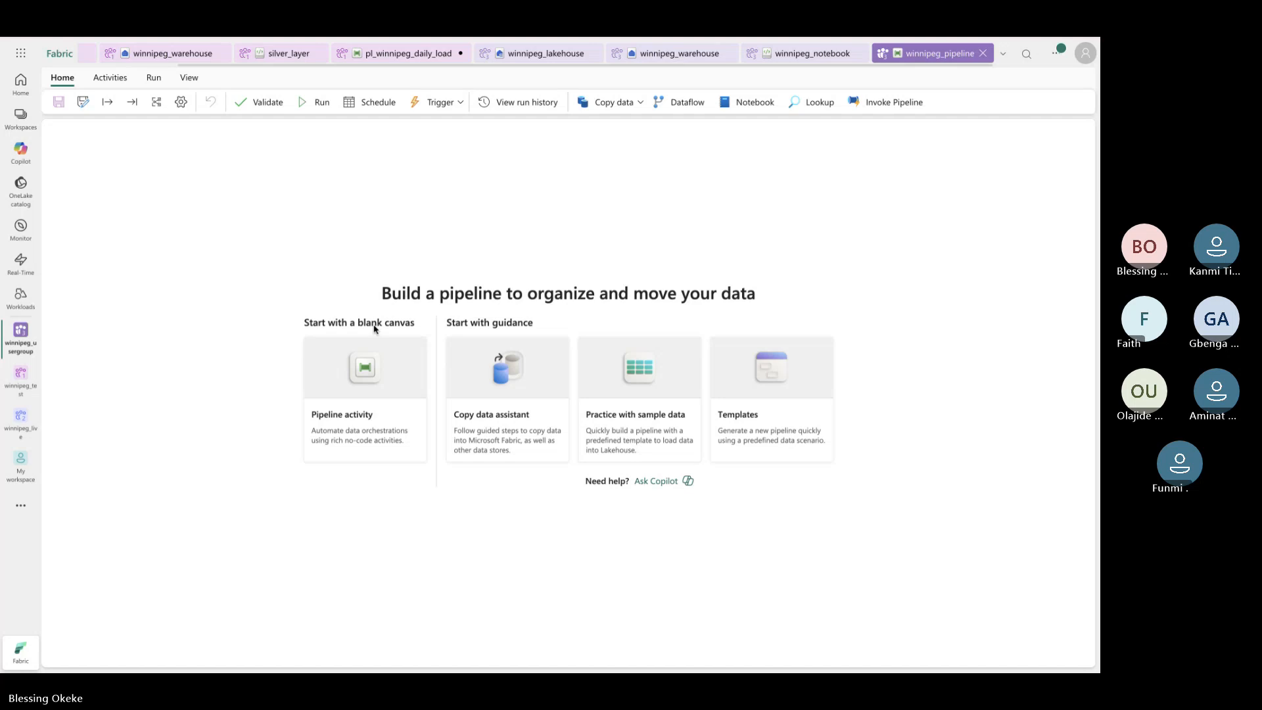
Add a Copy data activity to the blank pipeline and deselect it
left_click(397, 365)
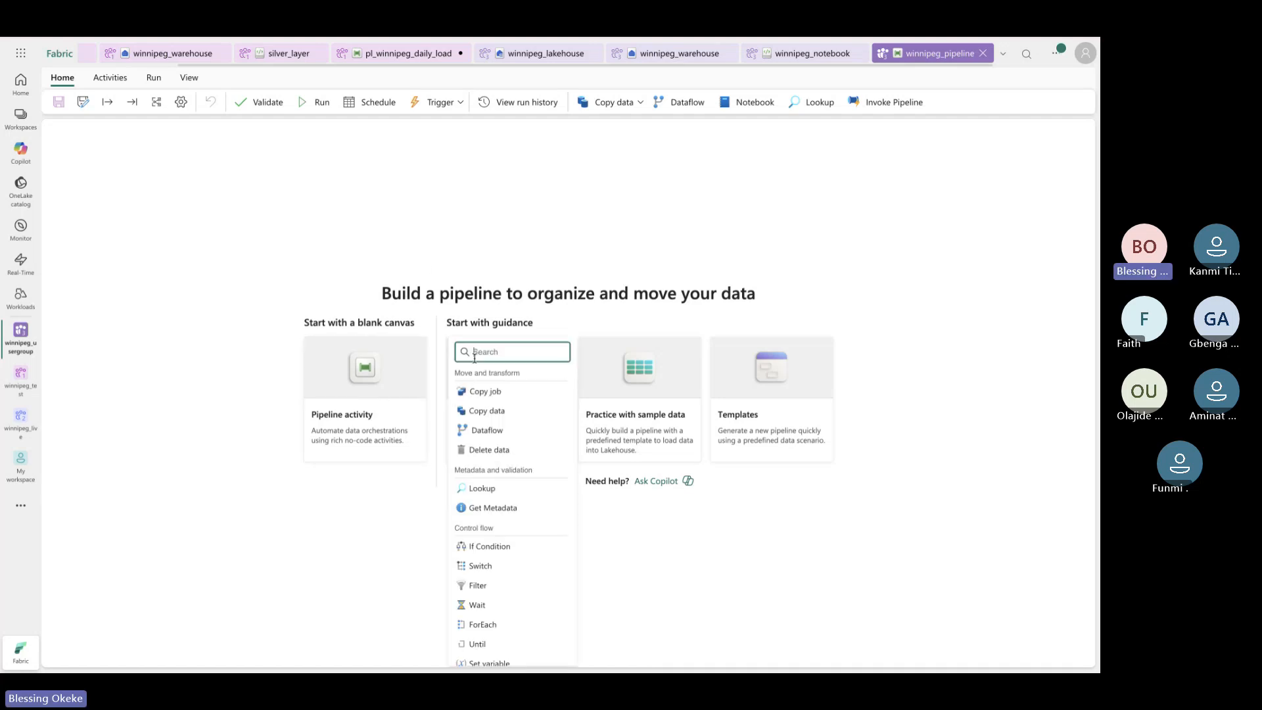
left_click(471, 412)
left_click(346, 268)
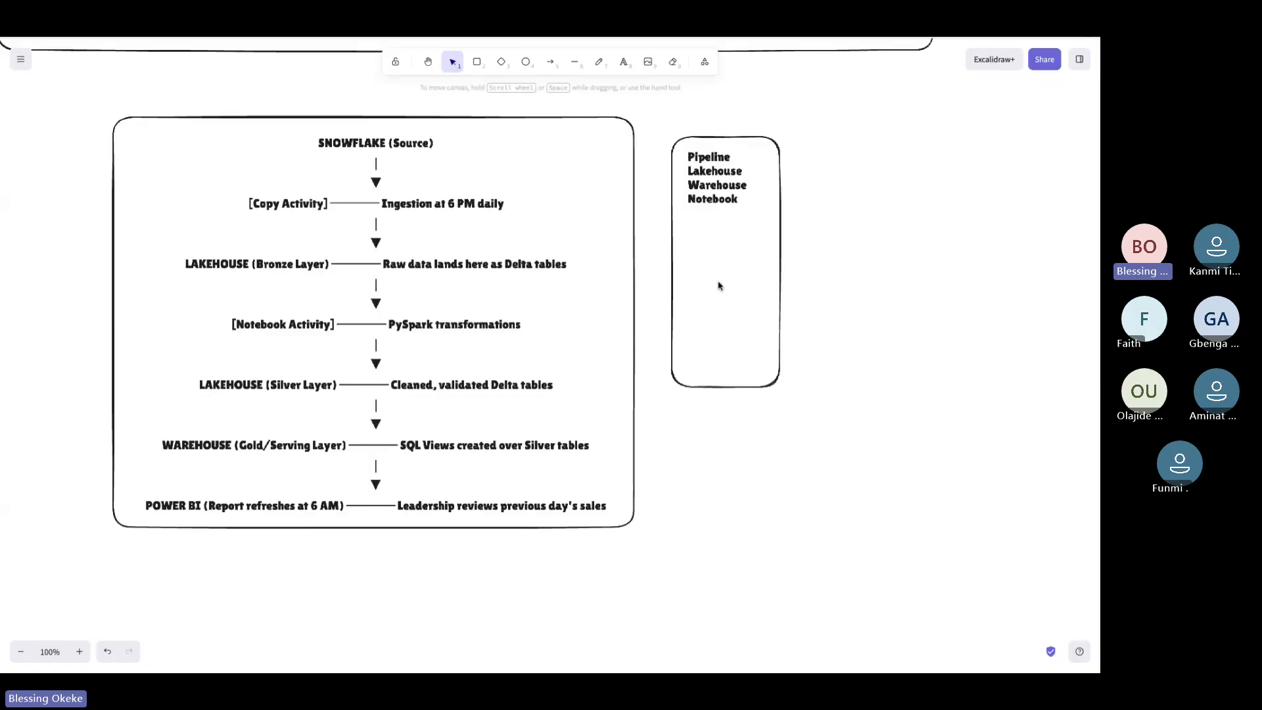
Shrink the Fabric items box to fit its list and draw a new rectangle below it
left_click(687, 388)
left_click_drag(701, 389, 708, 235)
left_click(478, 62)
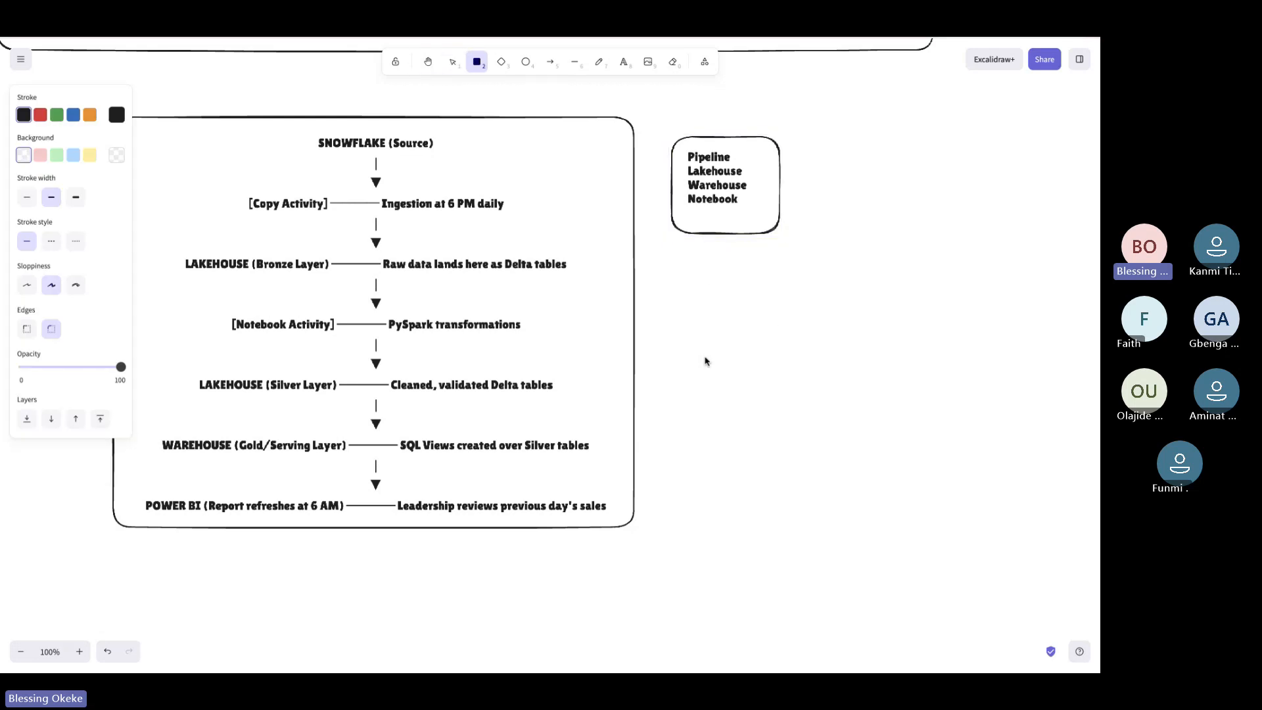
left_click_drag(674, 262, 792, 392)
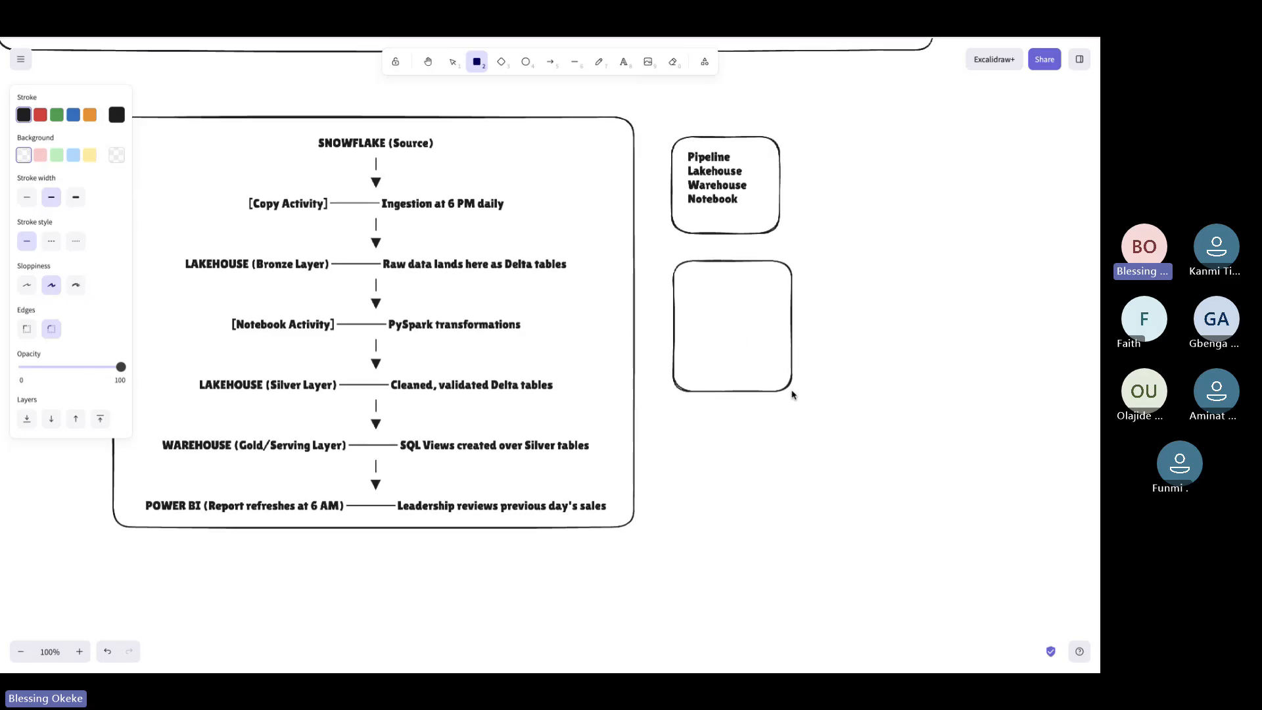
Label the new box with 'Parameter' and 'Variable' on two lines
key("t")
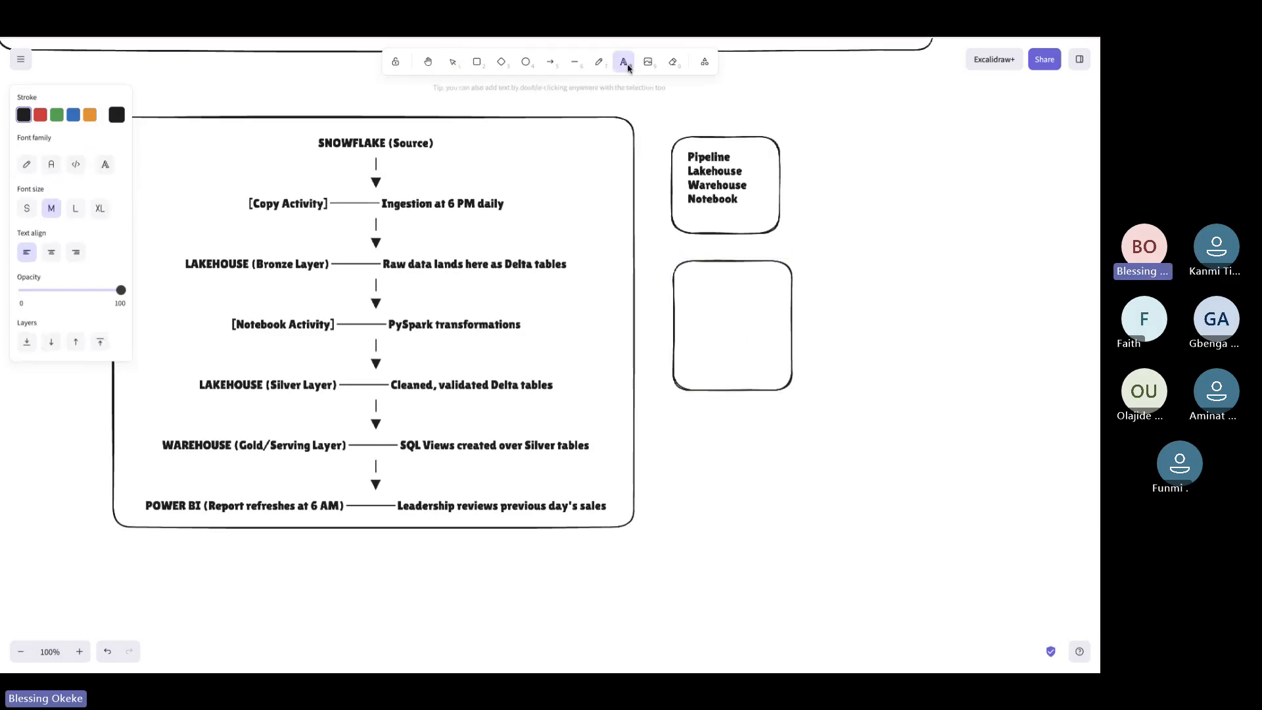
left_click(693, 291)
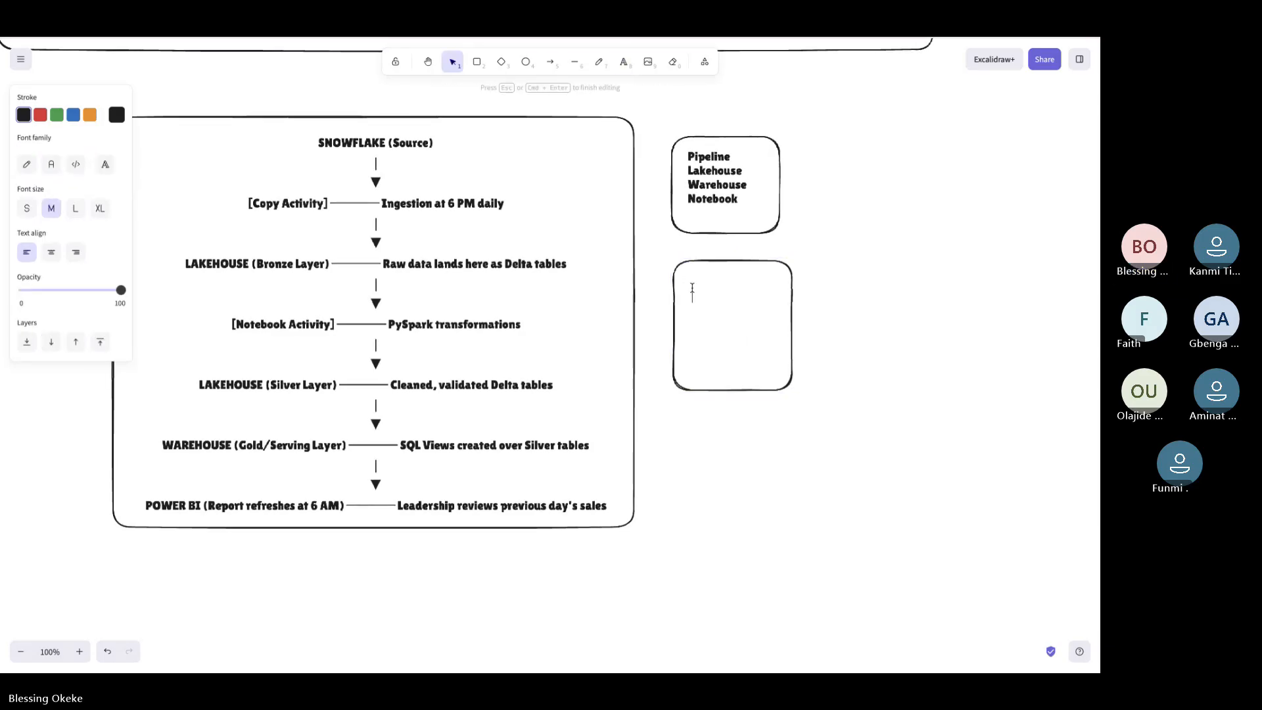
type("Paramter")
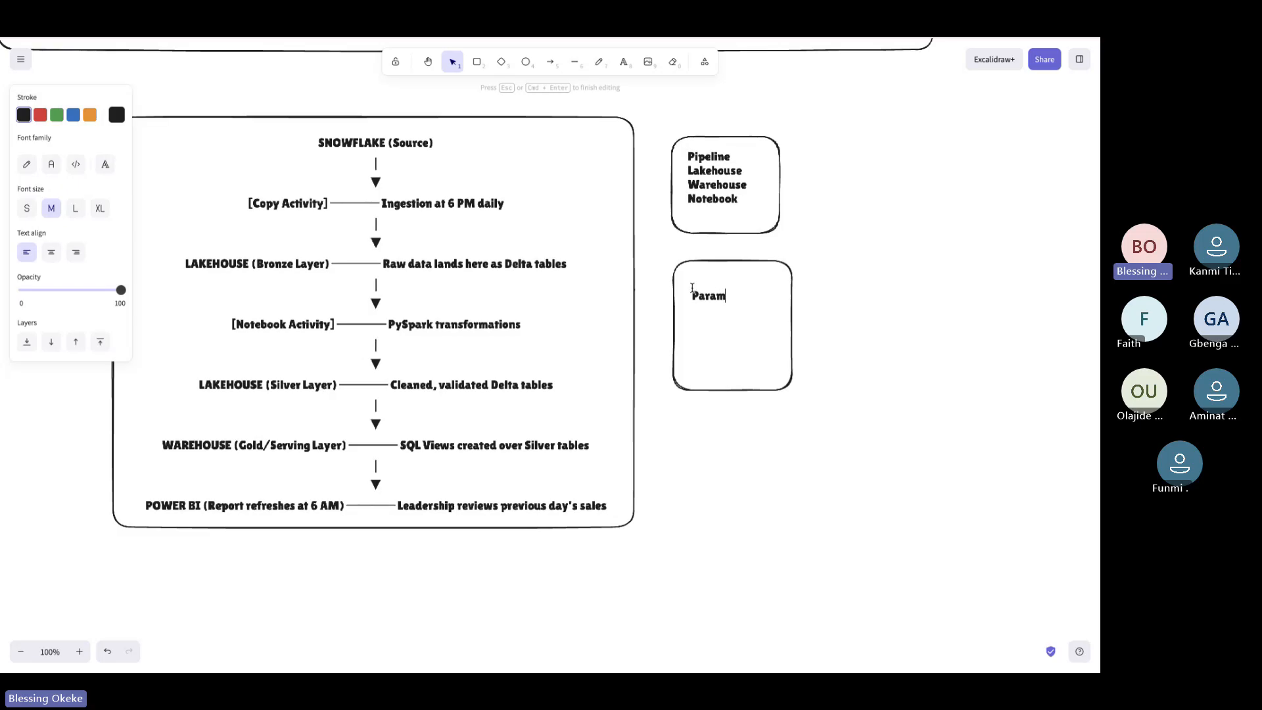
key("BackSpace")
key("BackSpace")
key("BackSpace")
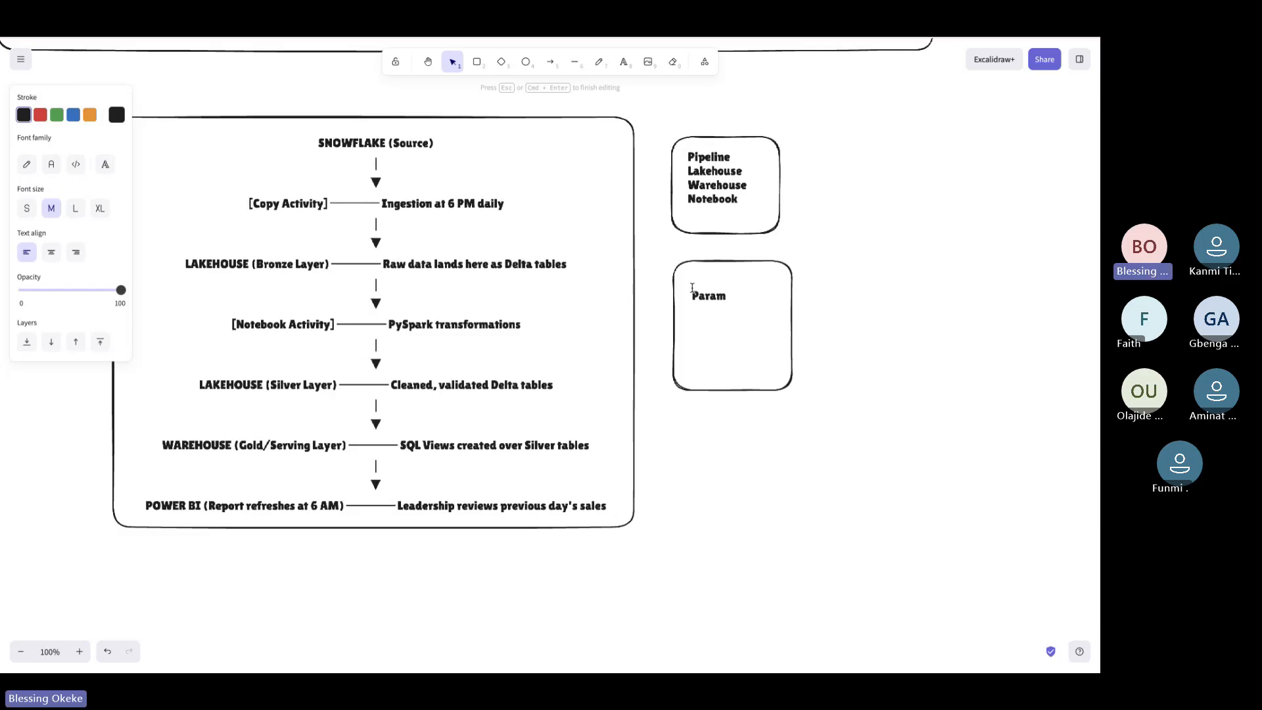
type("eer")
key("BackSpace")
key("BackSpace")
type("ter")
key("Return")
type("Variable")
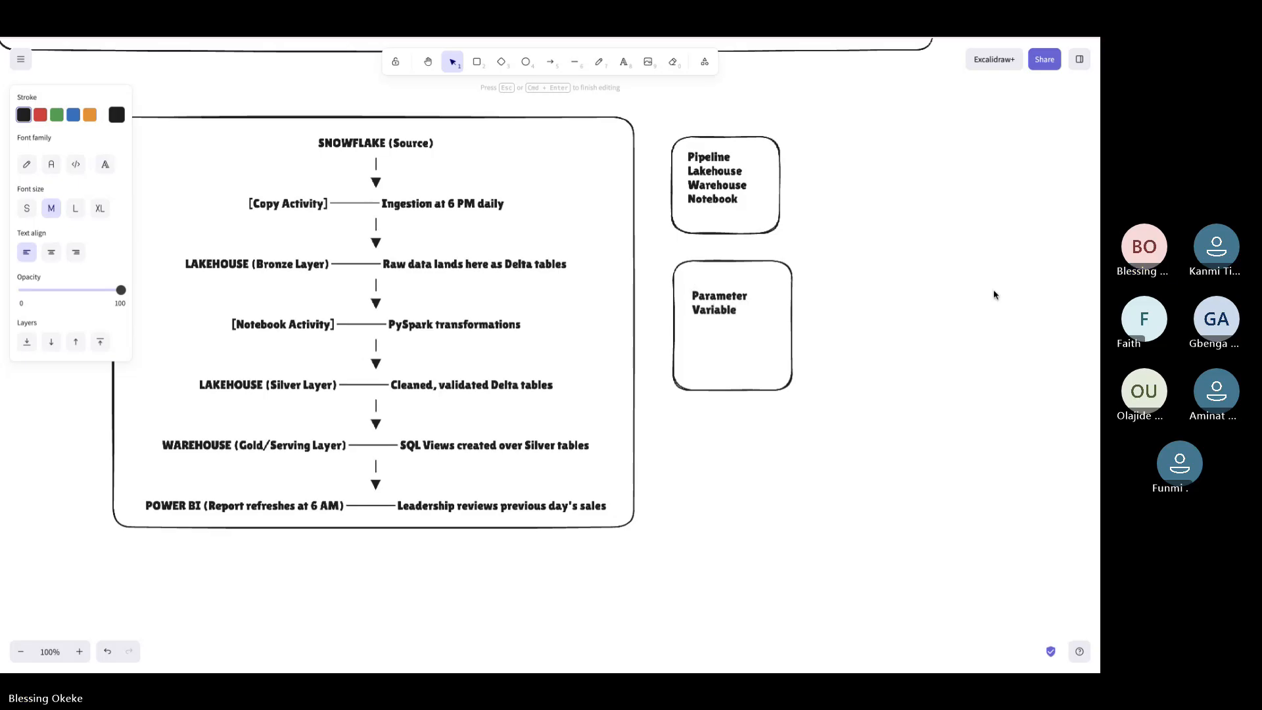
left_click(919, 296)
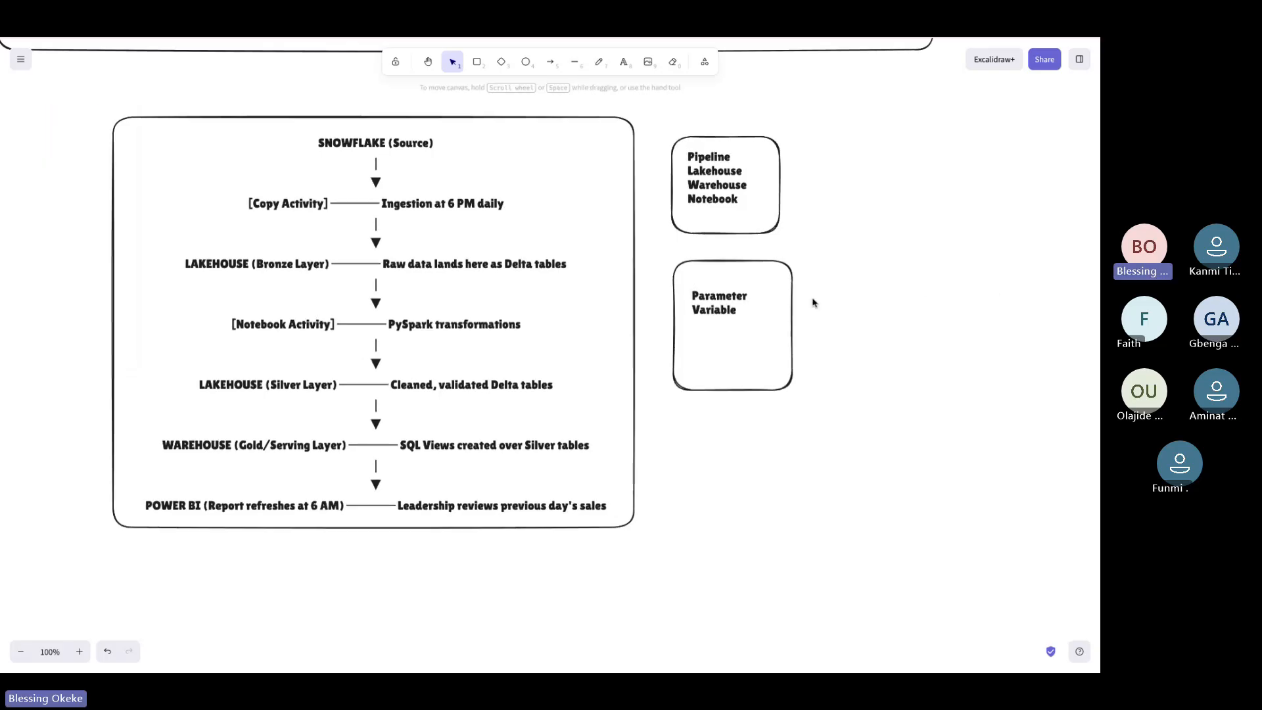
scroll(776, 312, "right", 2)
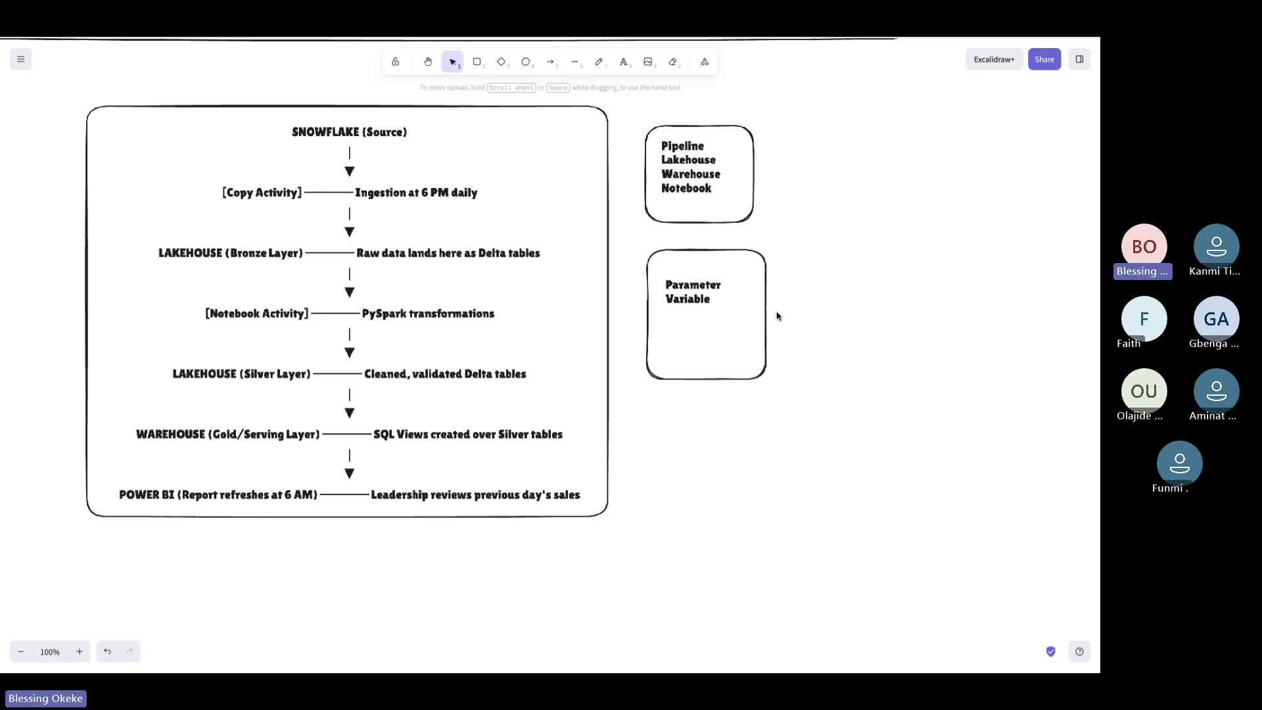
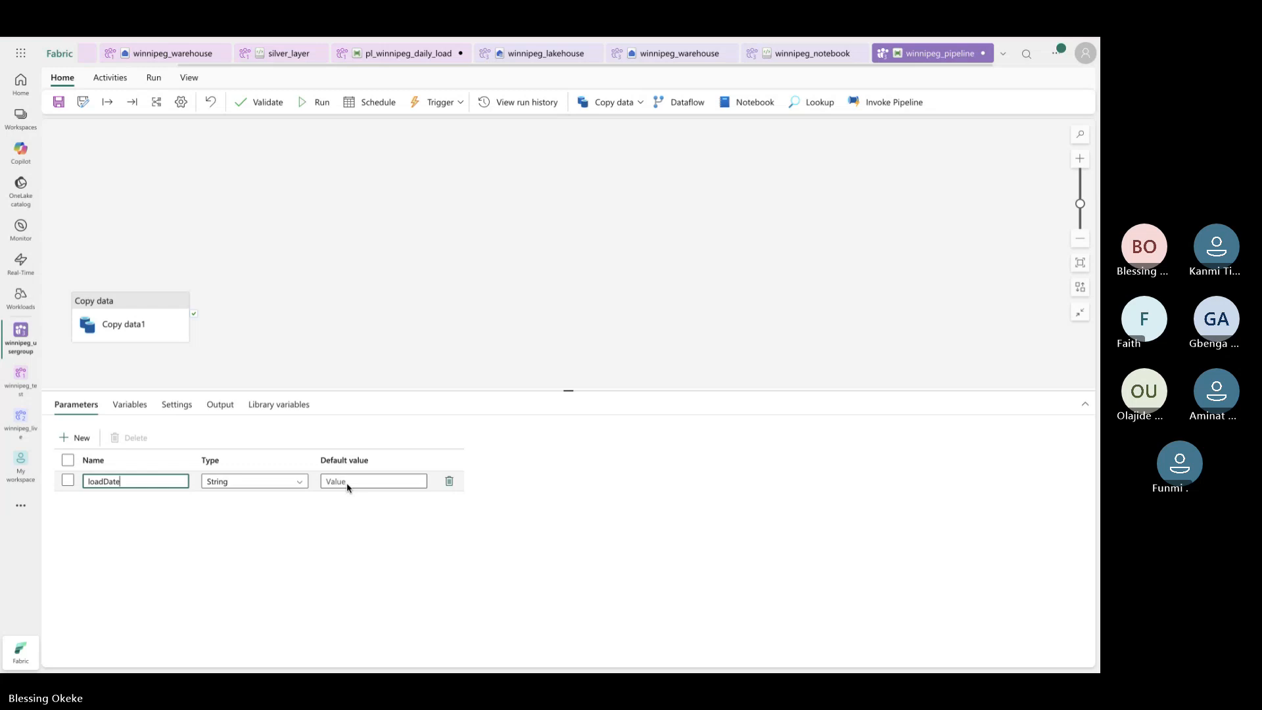
Inspect the Copy data activity's source settings, then go back to the pipeline parameters
left_click(347, 483)
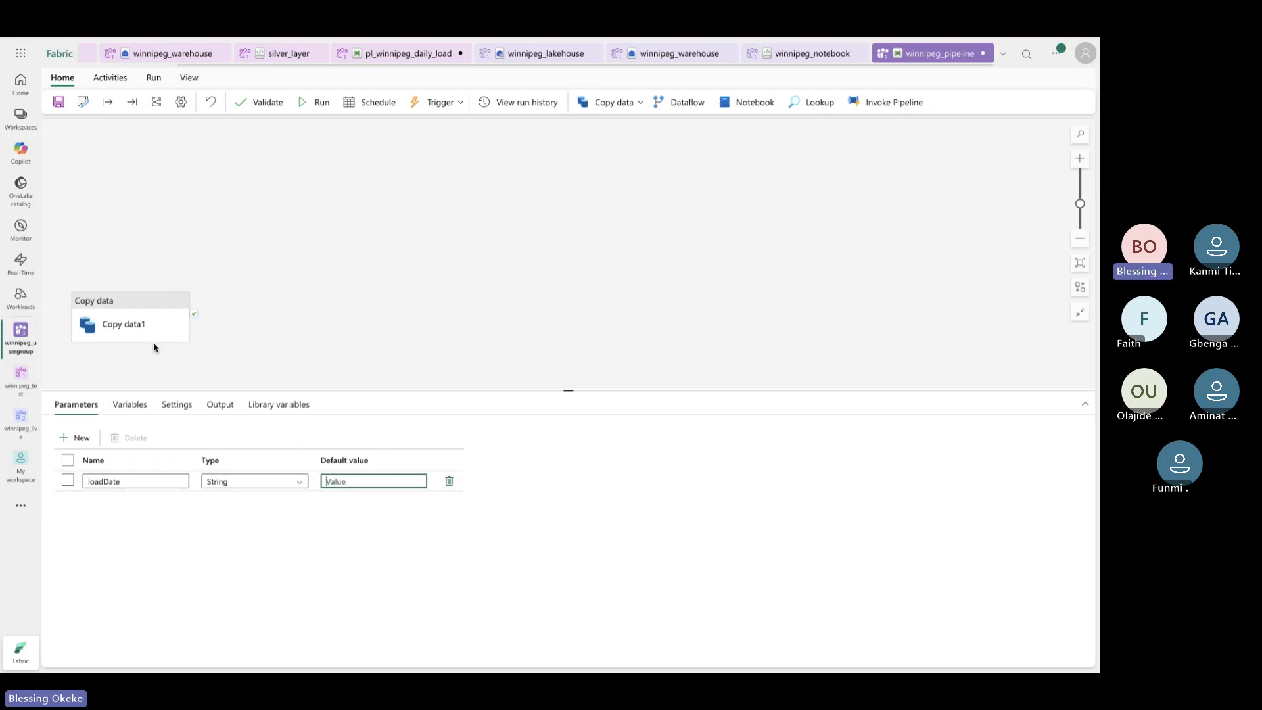
left_click(157, 322)
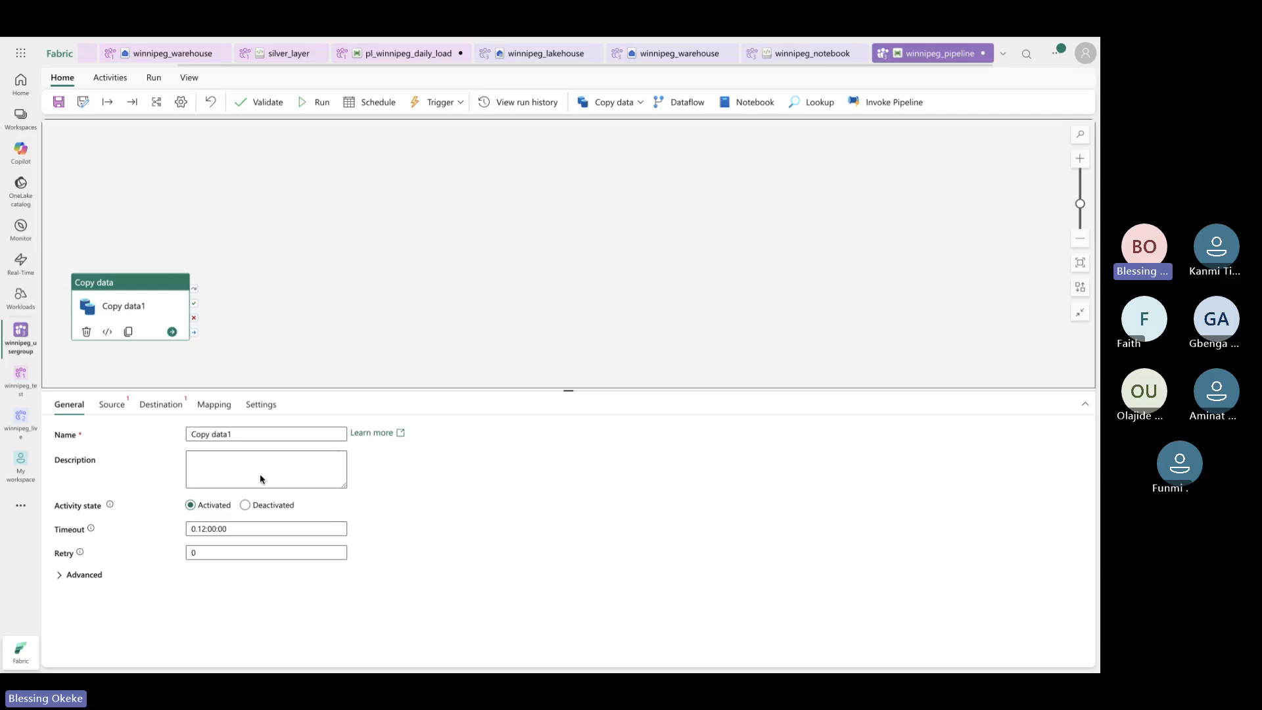
left_click(112, 404)
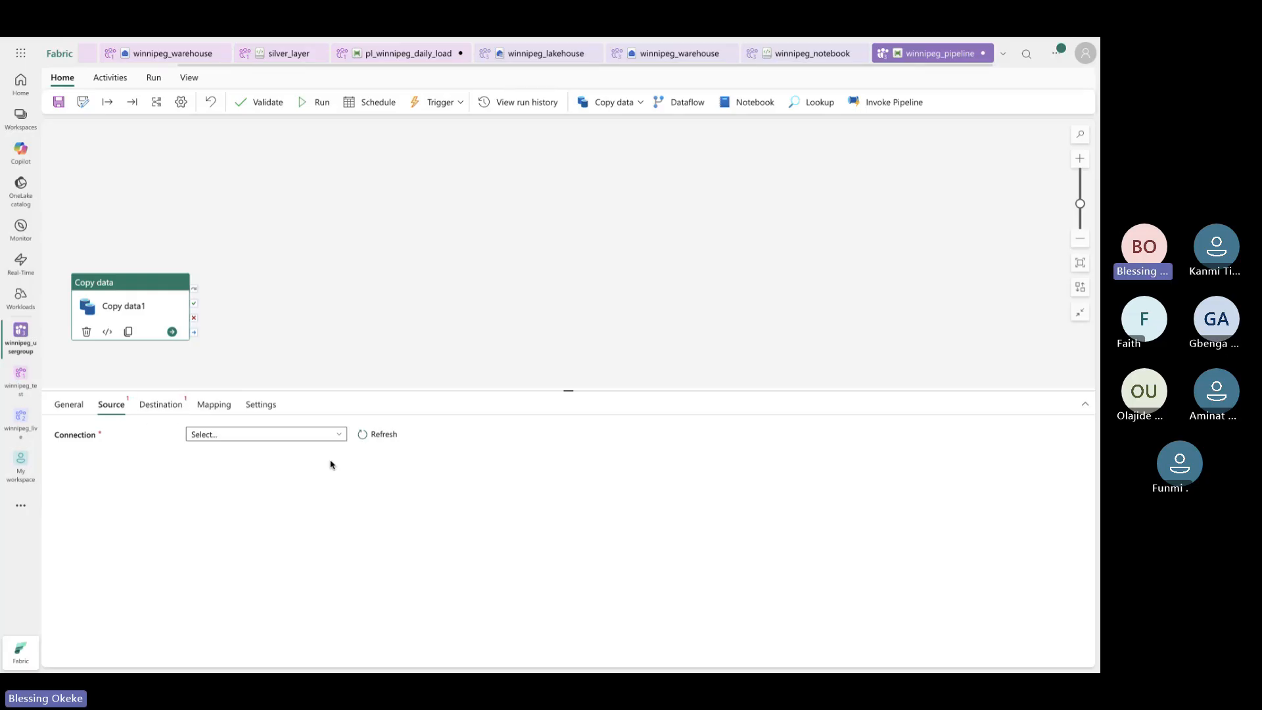
left_click(65, 407)
left_click(248, 360)
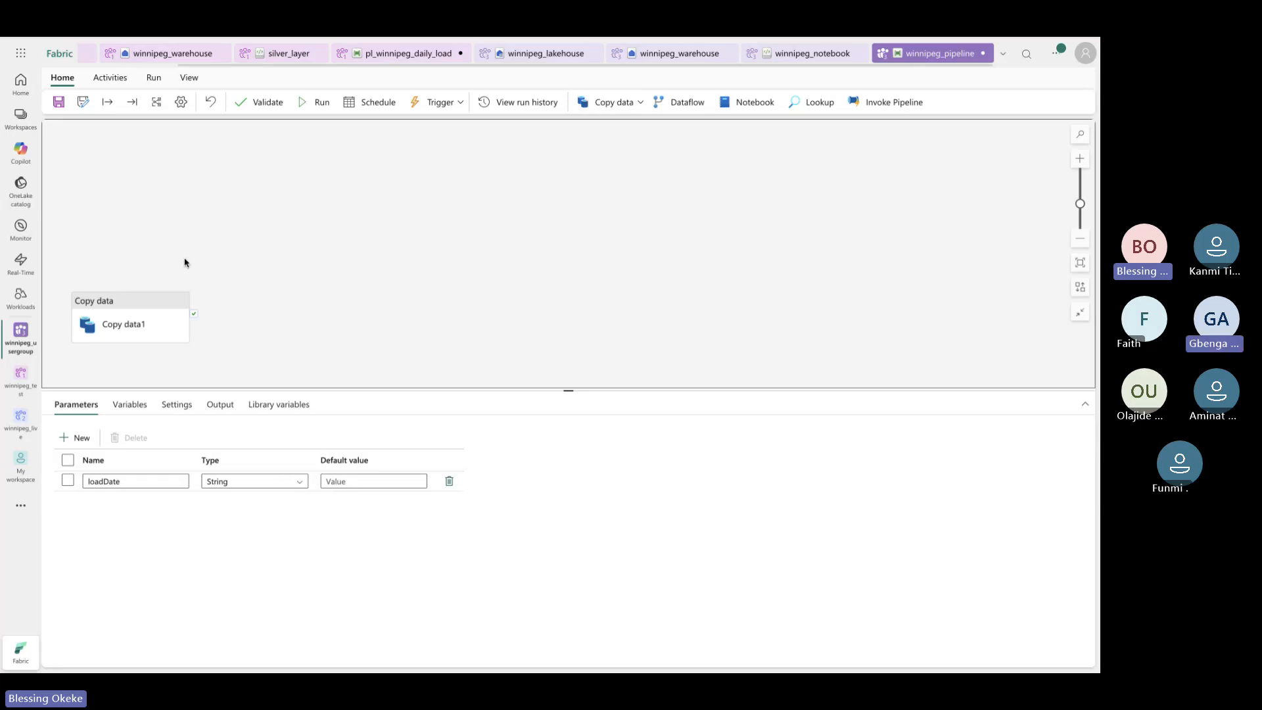
Add a new pipeline variable, then return to the Parameters list at loadDate
mouse_move(119, 318)
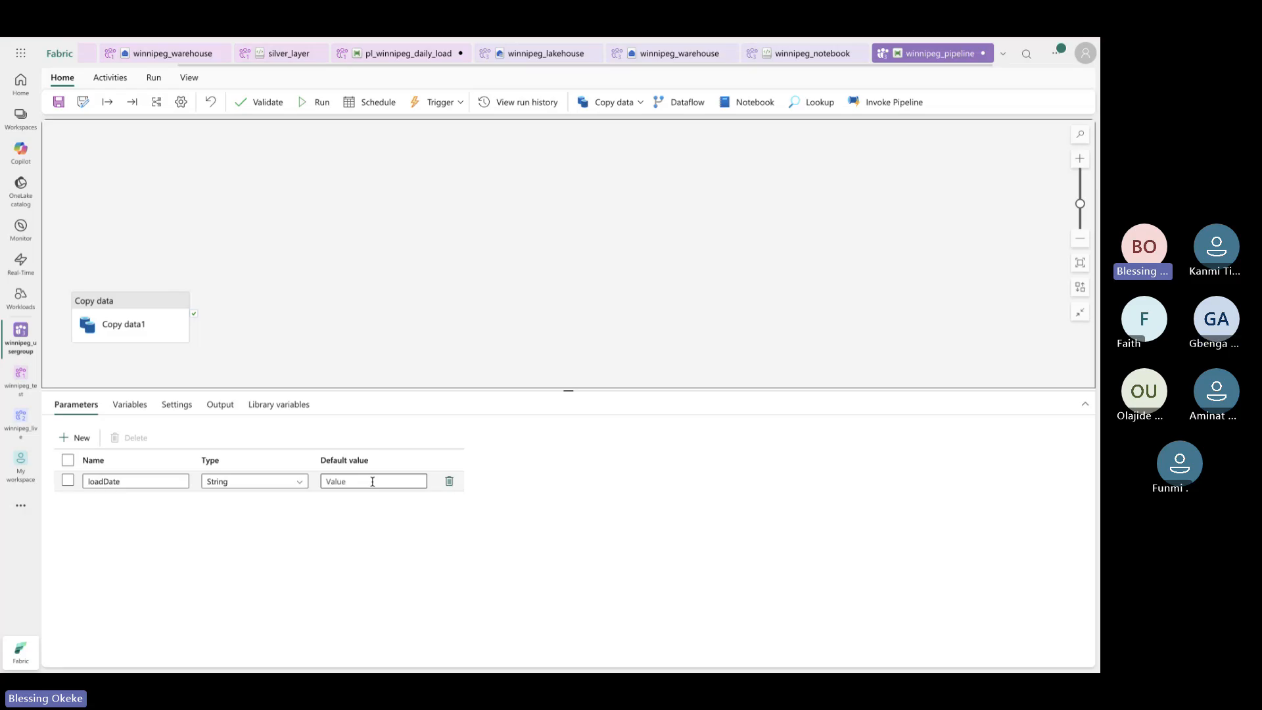
left_click(131, 406)
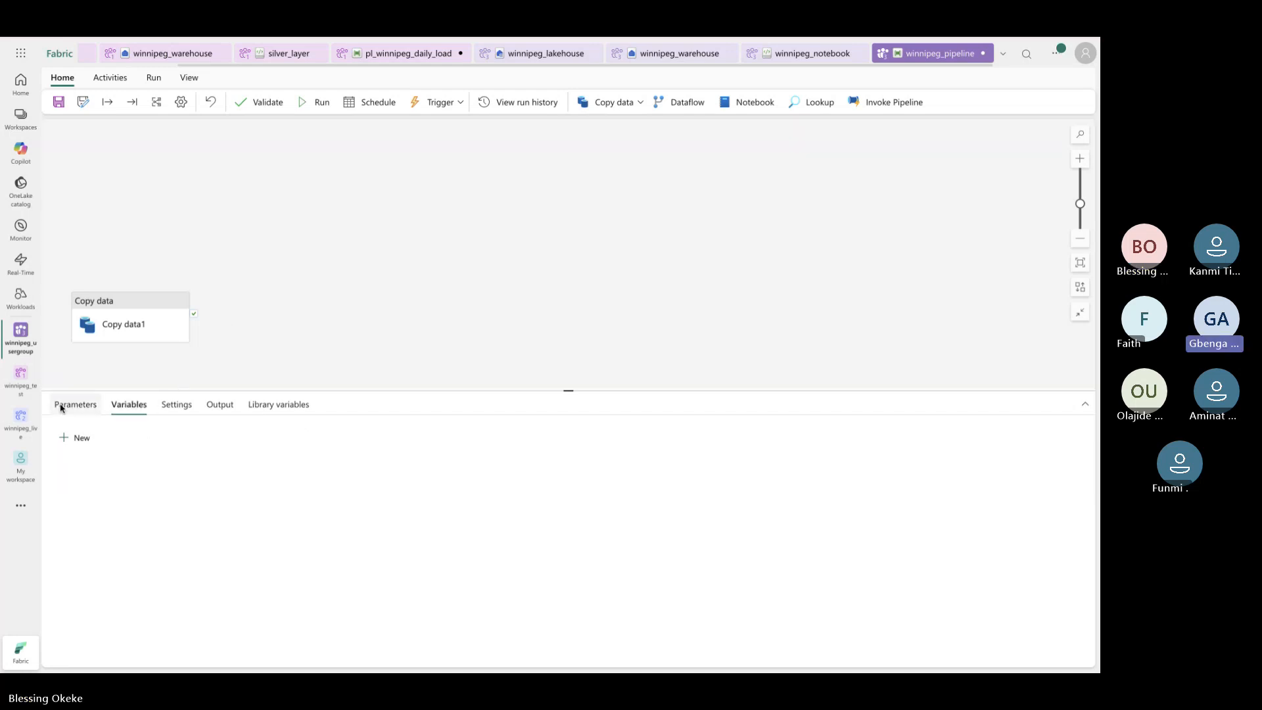
left_click(68, 445)
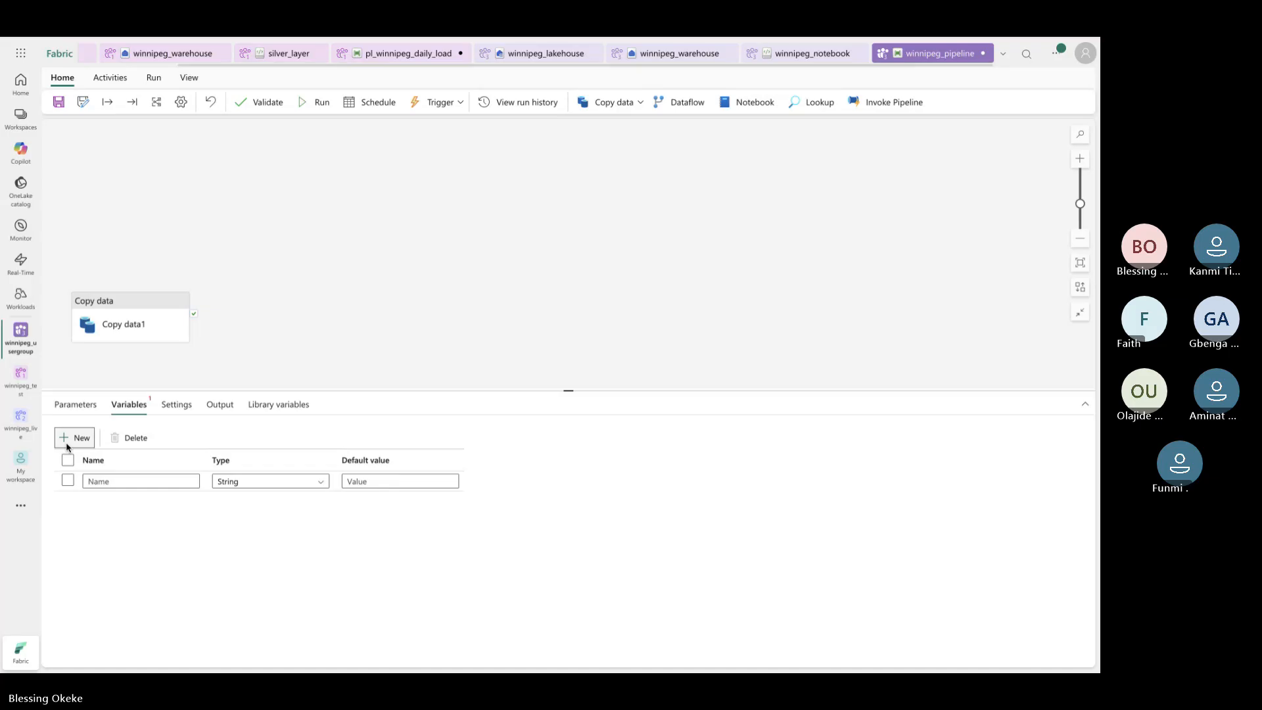
left_click(77, 406)
left_click(399, 482)
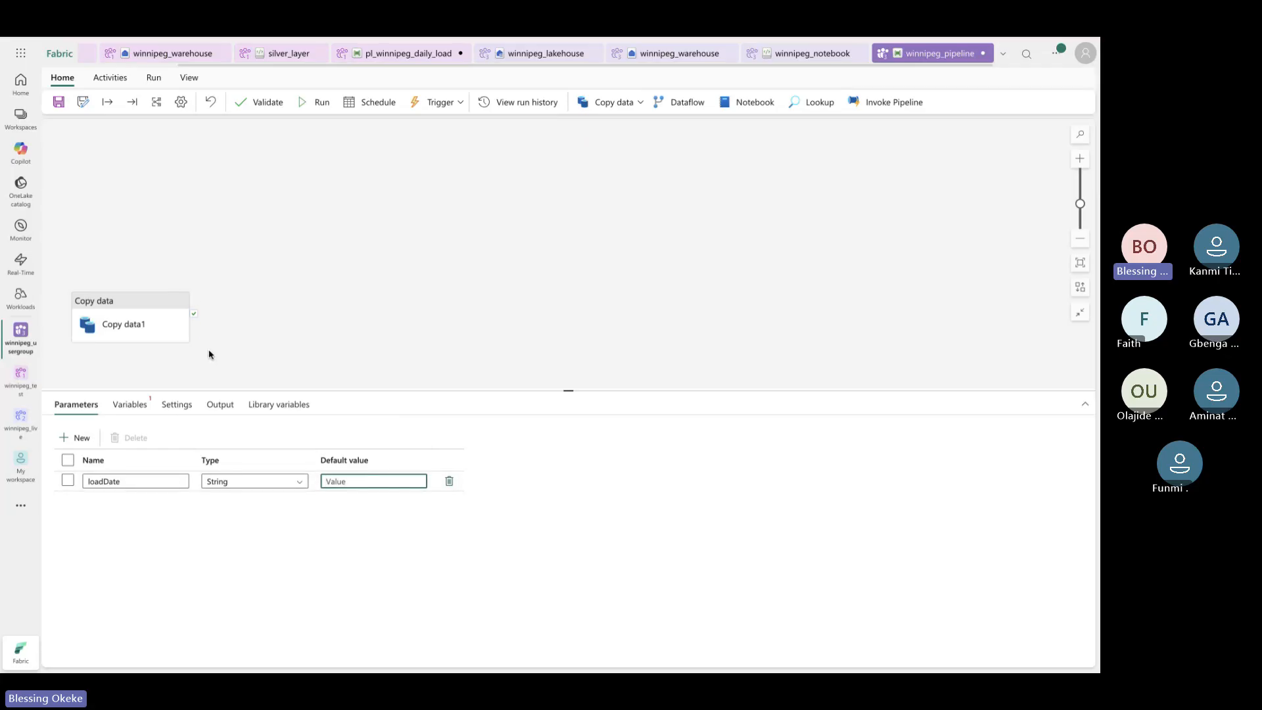
Move the Copy data activity up and to the right on the canvas
left_click_drag(158, 315, 200, 269)
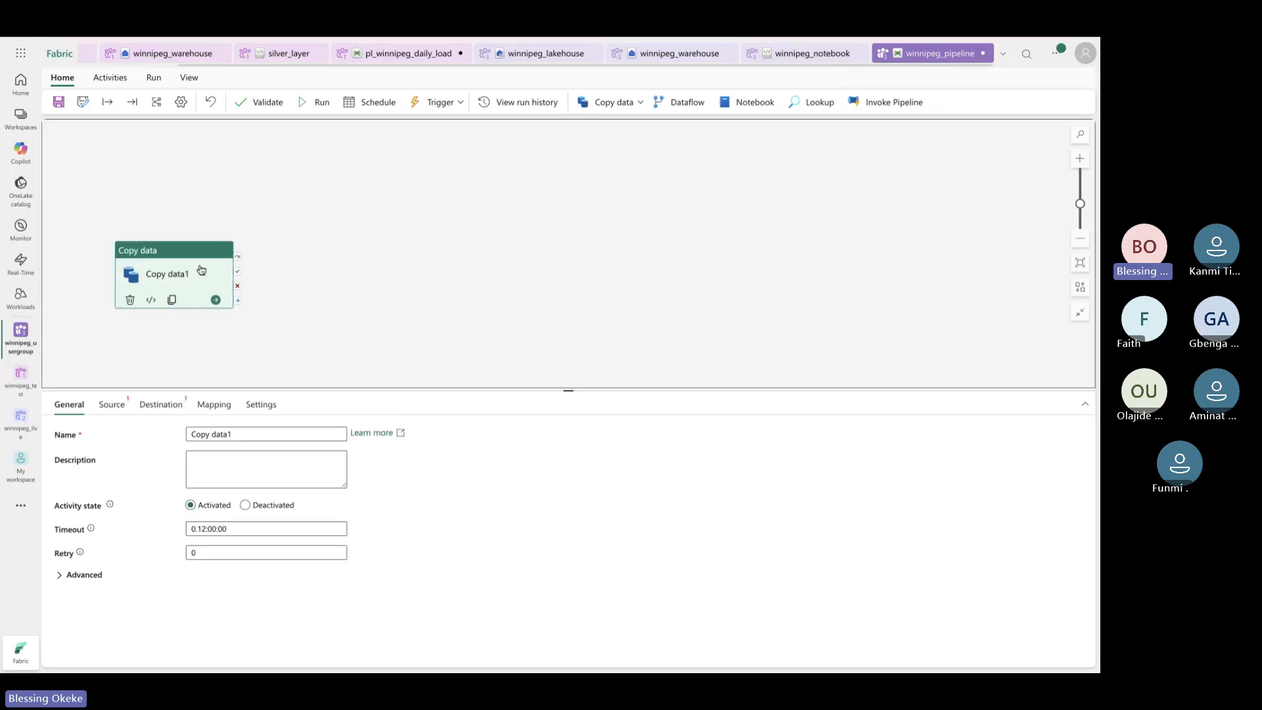
left_click(129, 363)
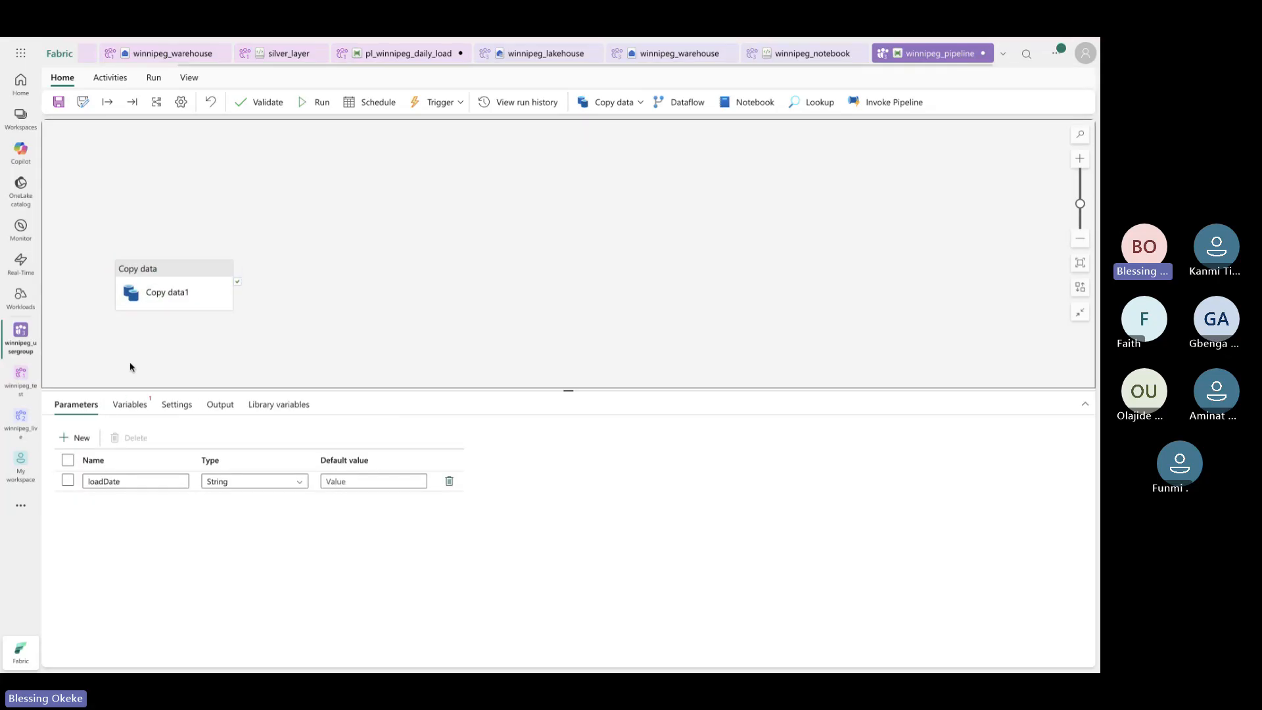
left_click(361, 482)
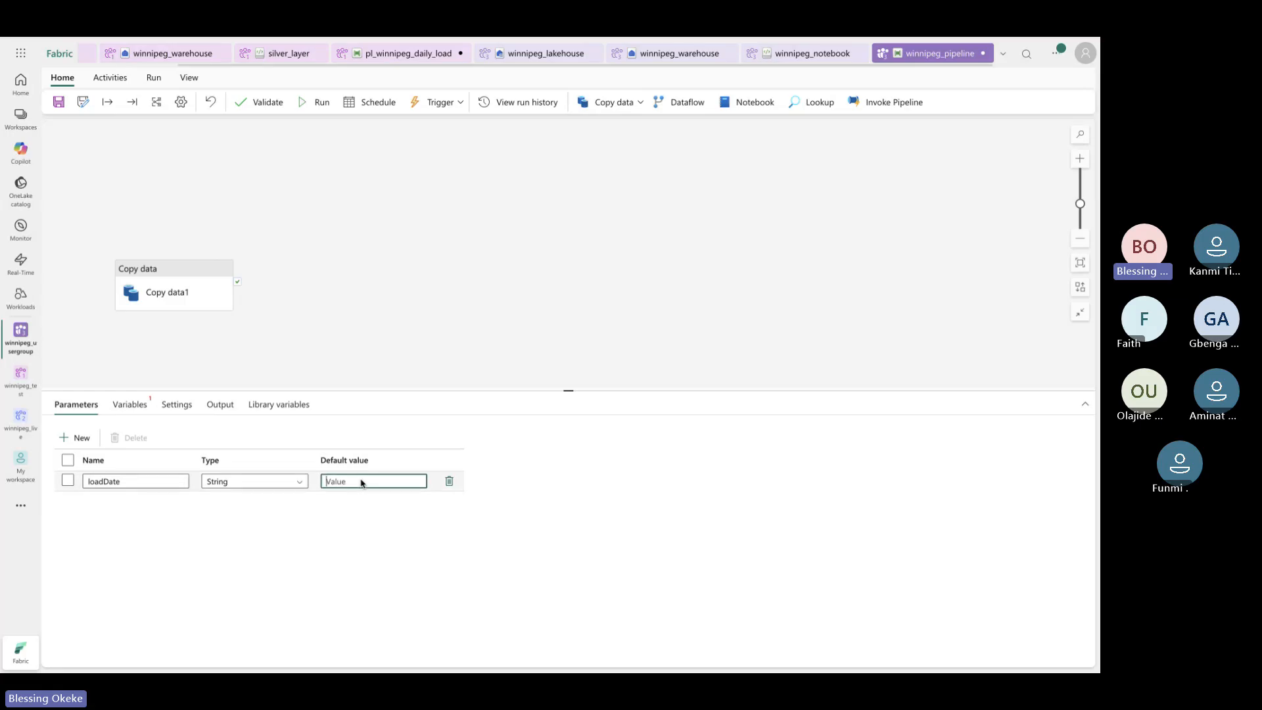
type("@")
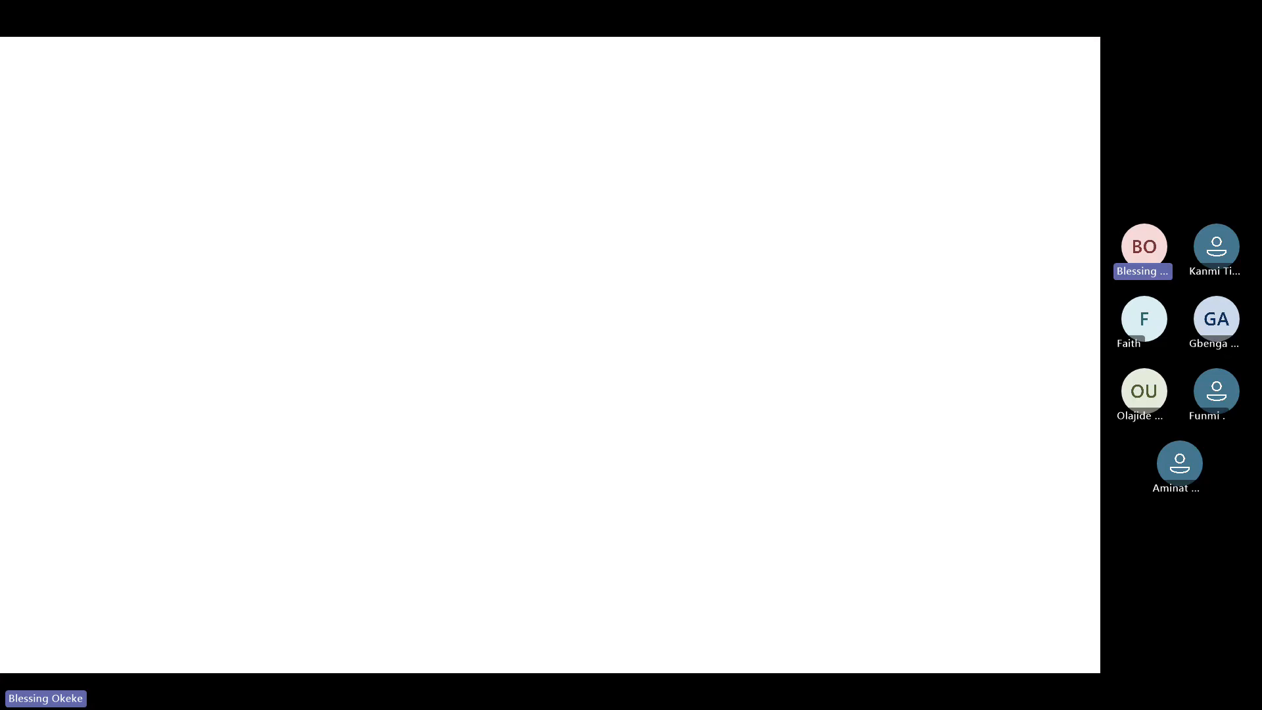
type("orma")
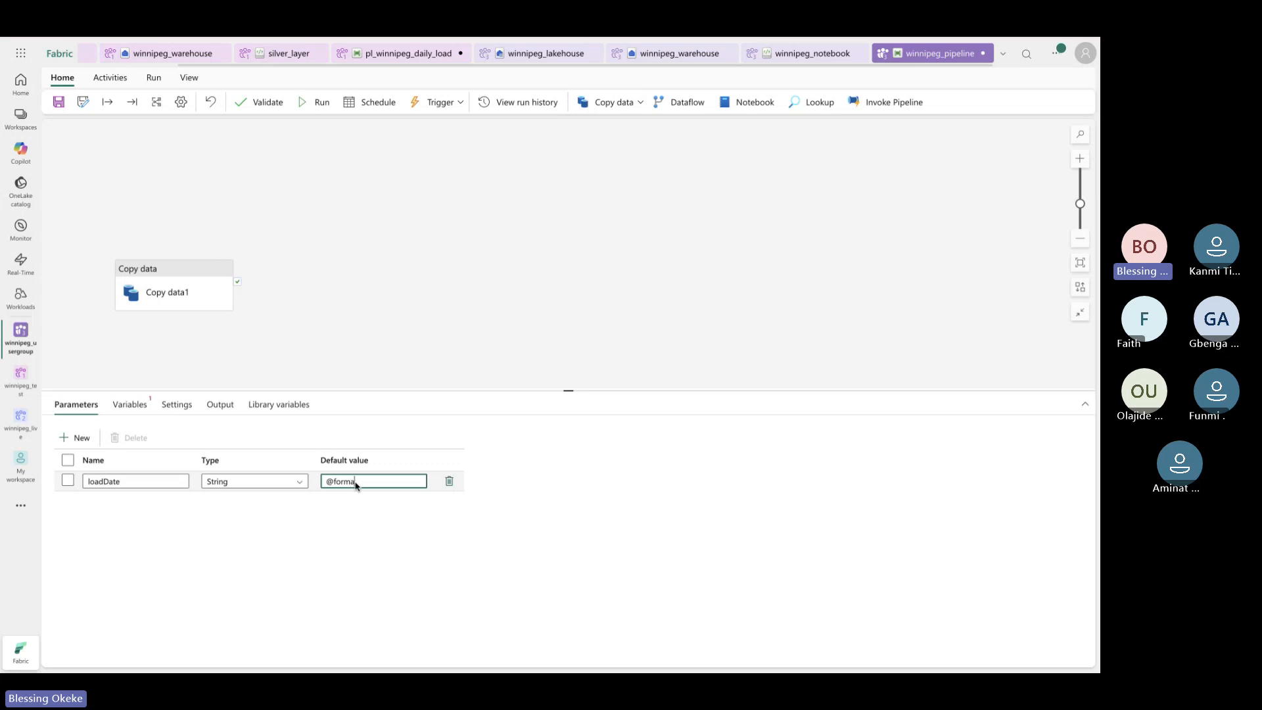
type("tDate")
type("Time")
type("()")
type("utcnow")
type("(")
type(", '")
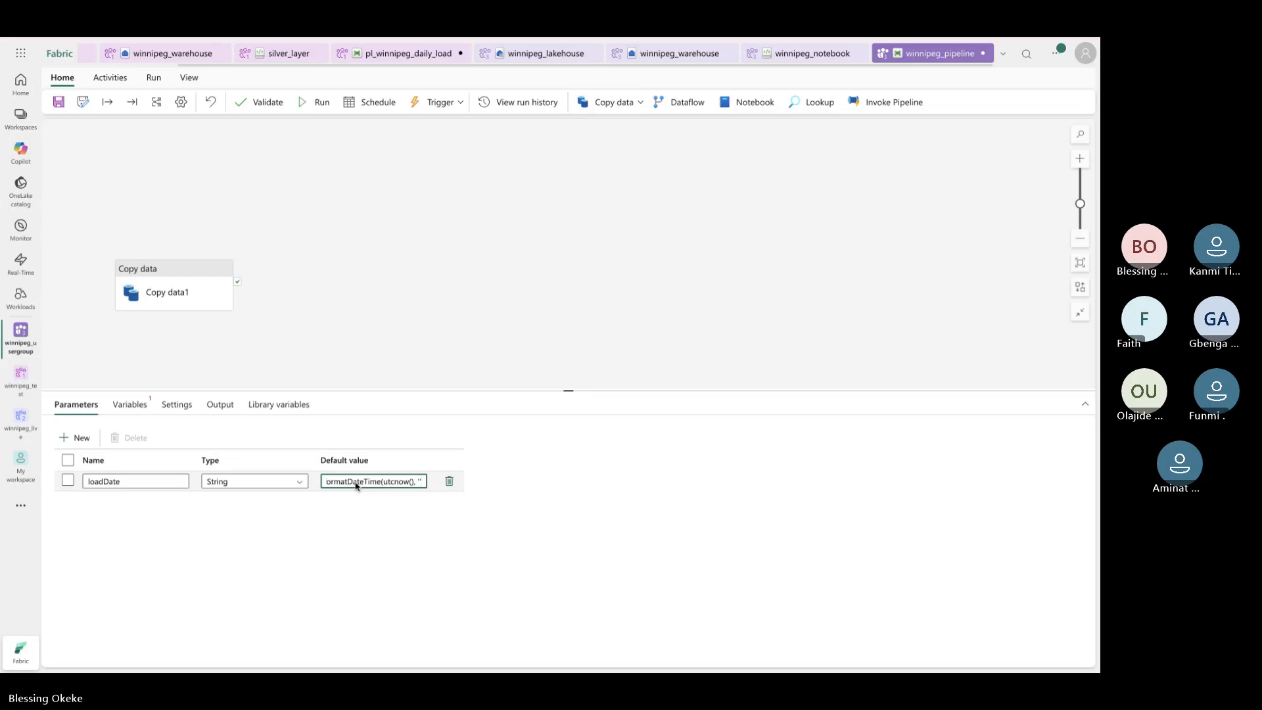
type("yyyy")
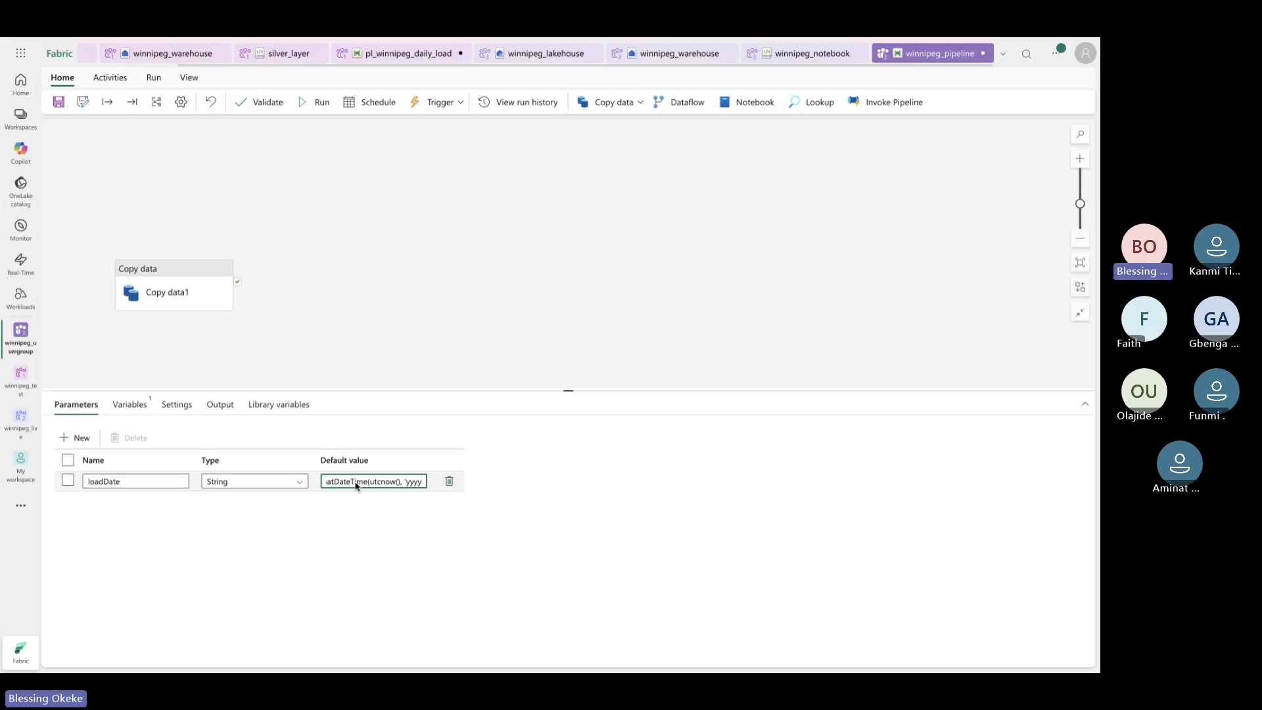
type("-MM")
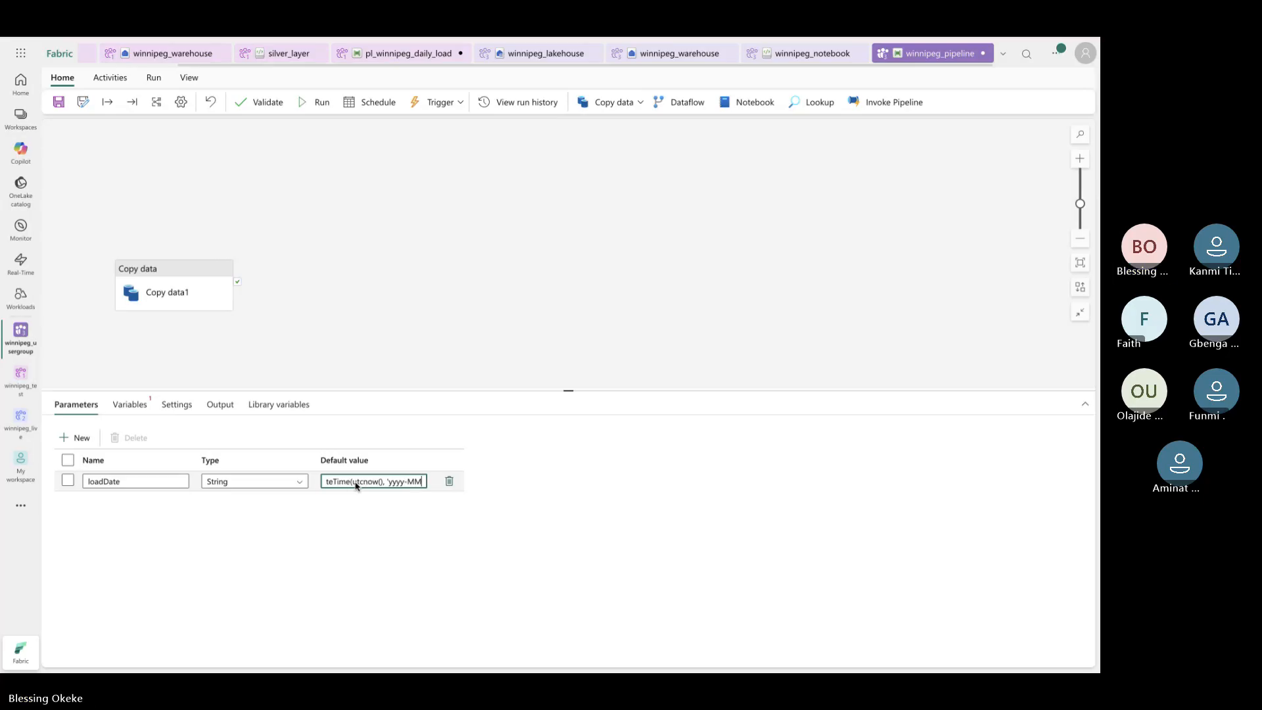
type("-")
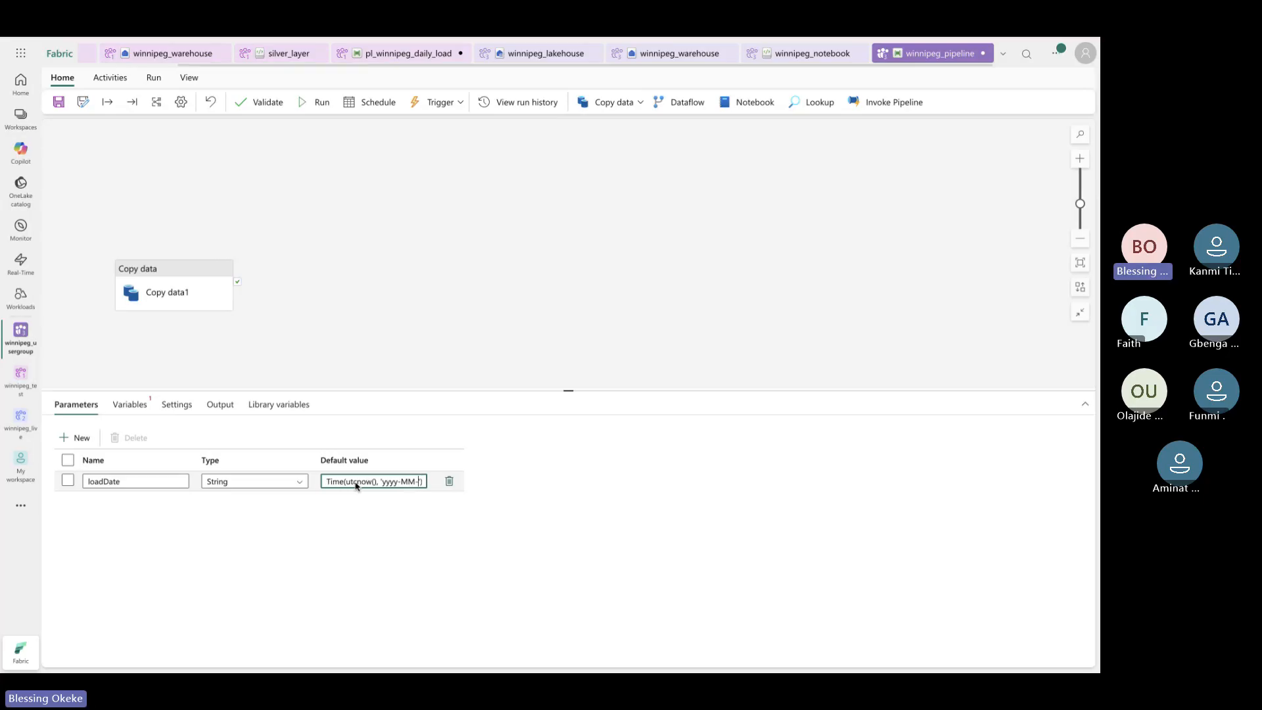
type("dd")
Add a second string parameter named Environment
left_click(398, 511)
left_click(401, 484)
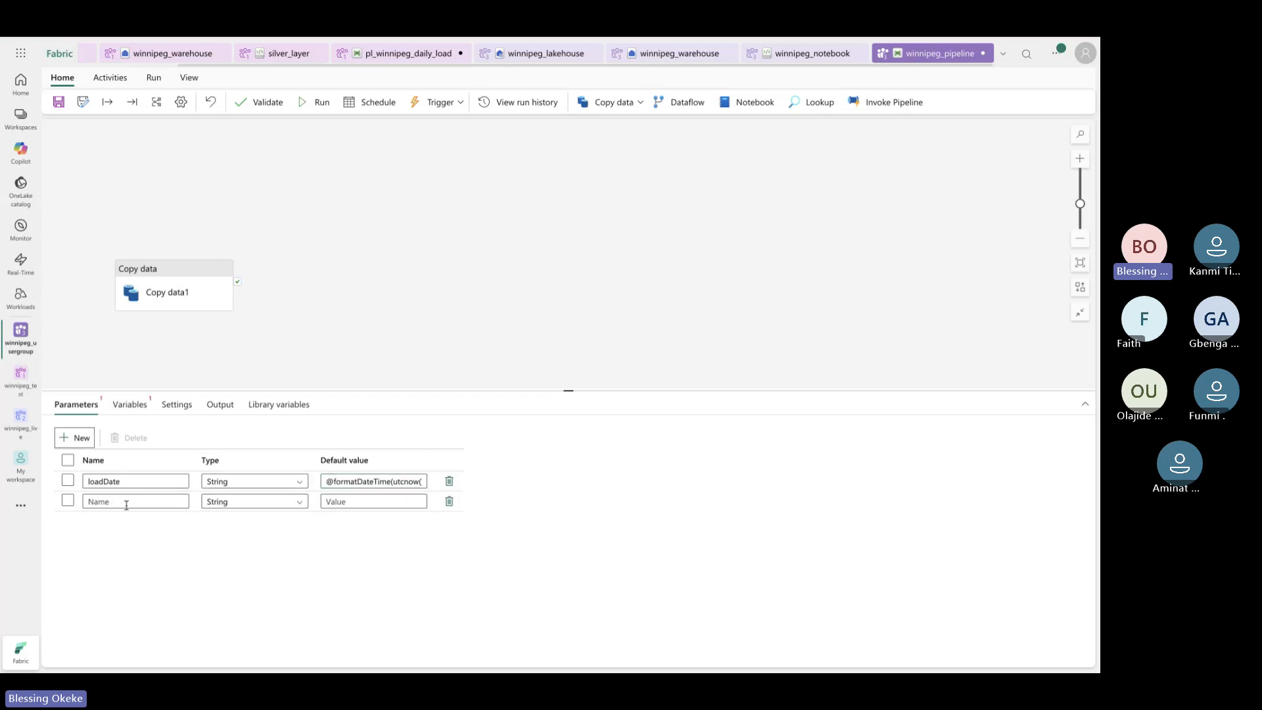
left_click(125, 503)
type("En")
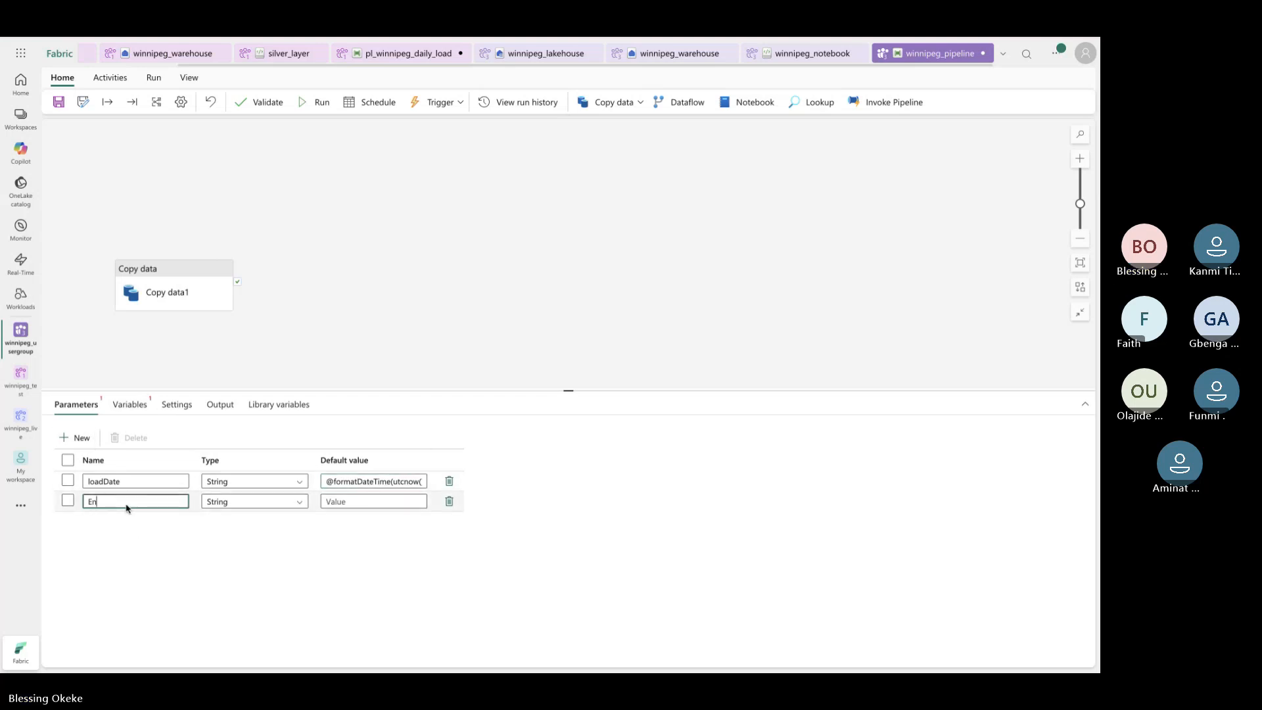
type("viro")
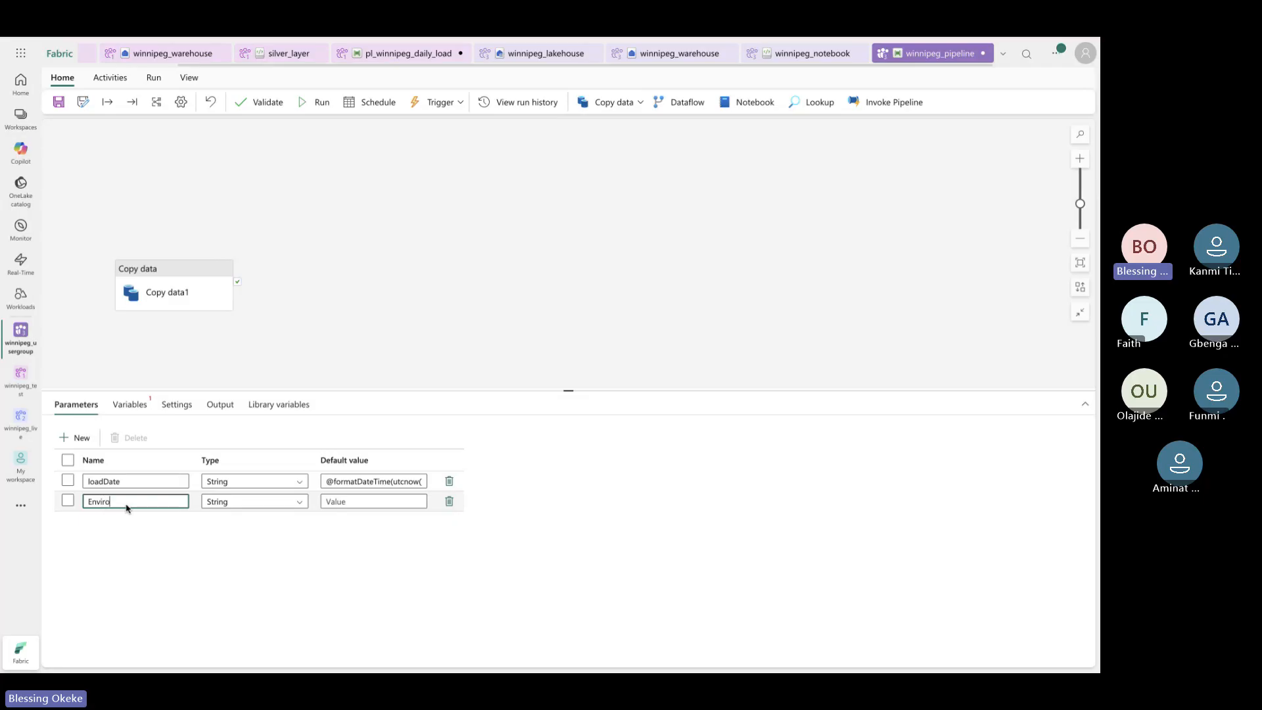
type("nment")
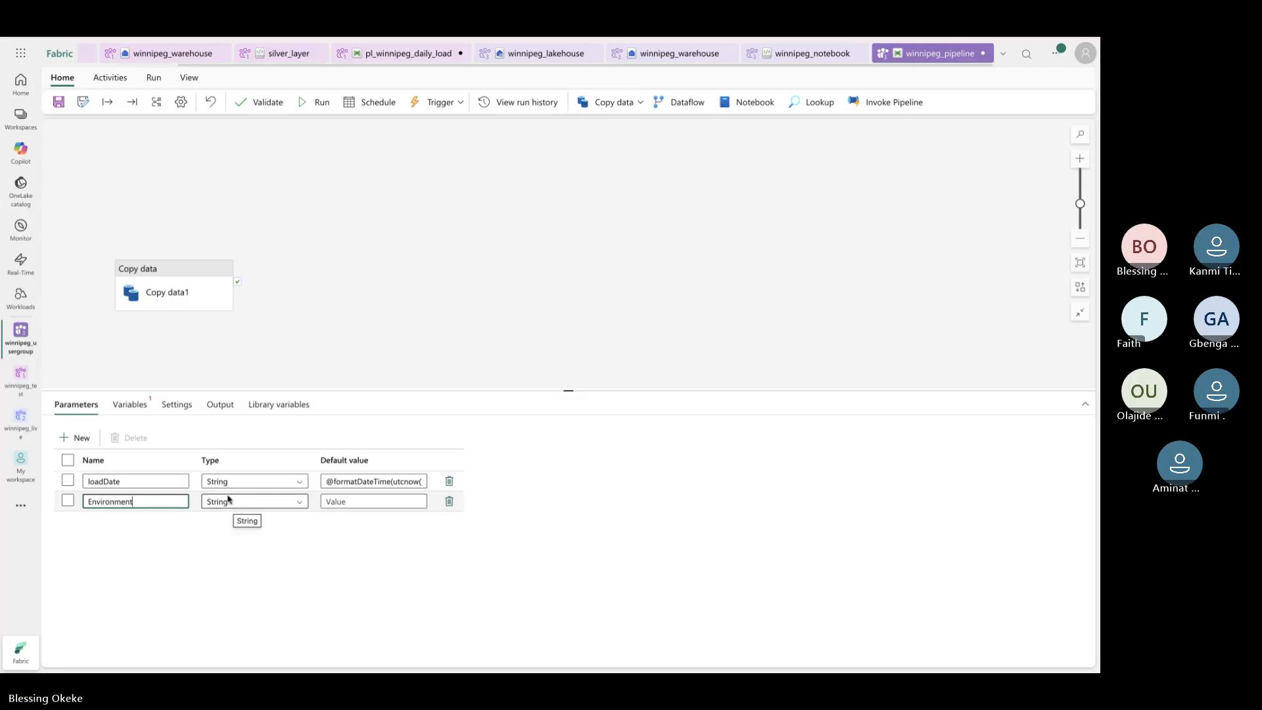
left_click(371, 503)
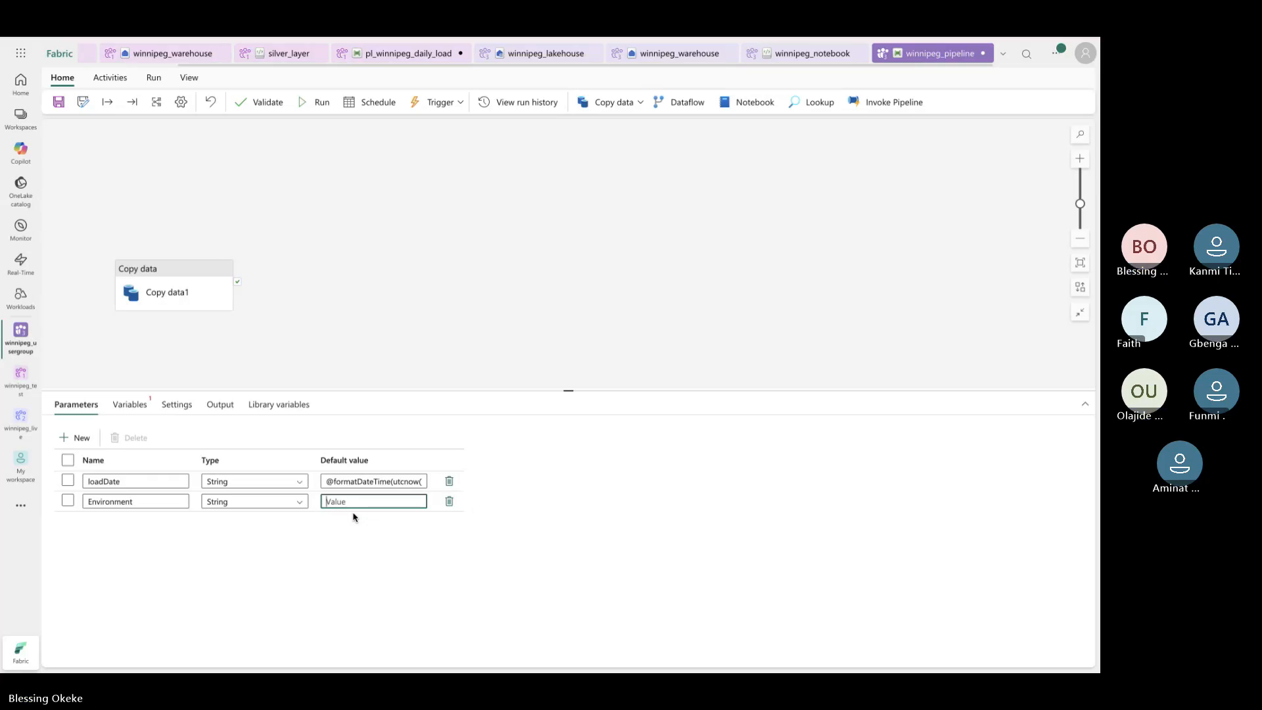
Review the loadDate expression, then set Environment's default value to Production
left_click(403, 481)
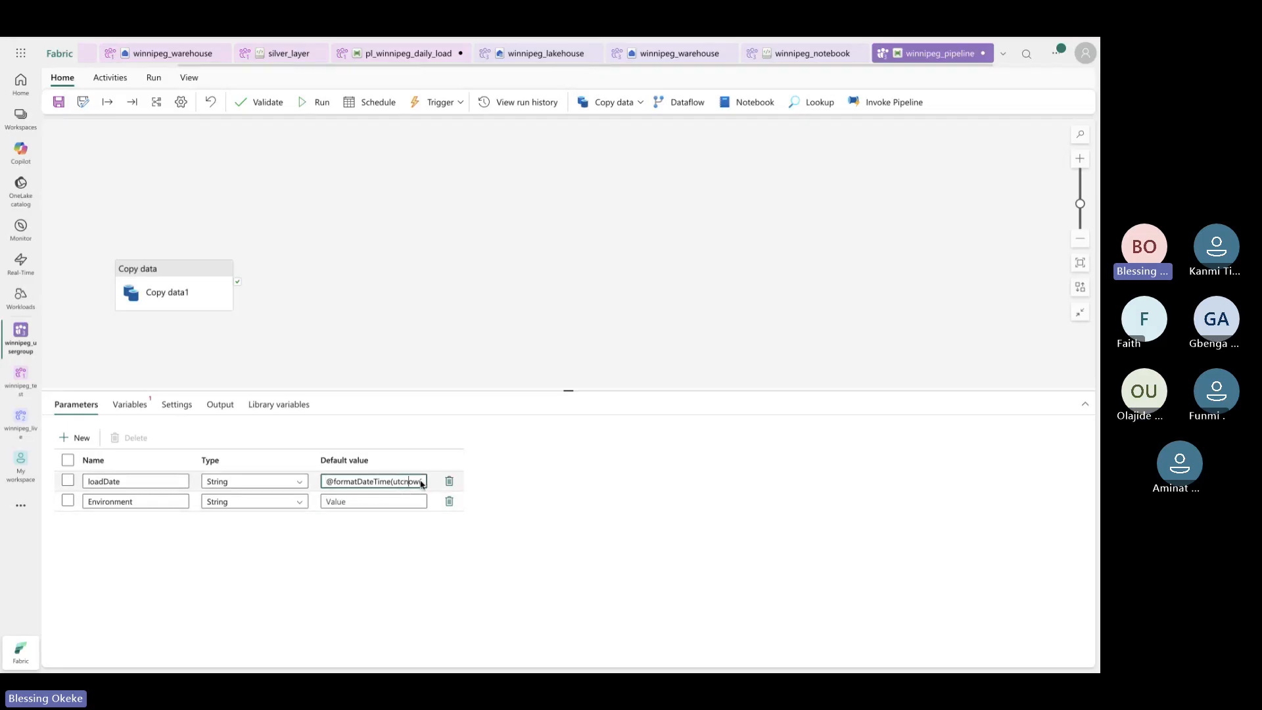
key("Right")
key("Right")
key("Right")
key("Right")
key("Right")
key("Right")
key("Right")
key("Right")
key("Right")
key("Right")
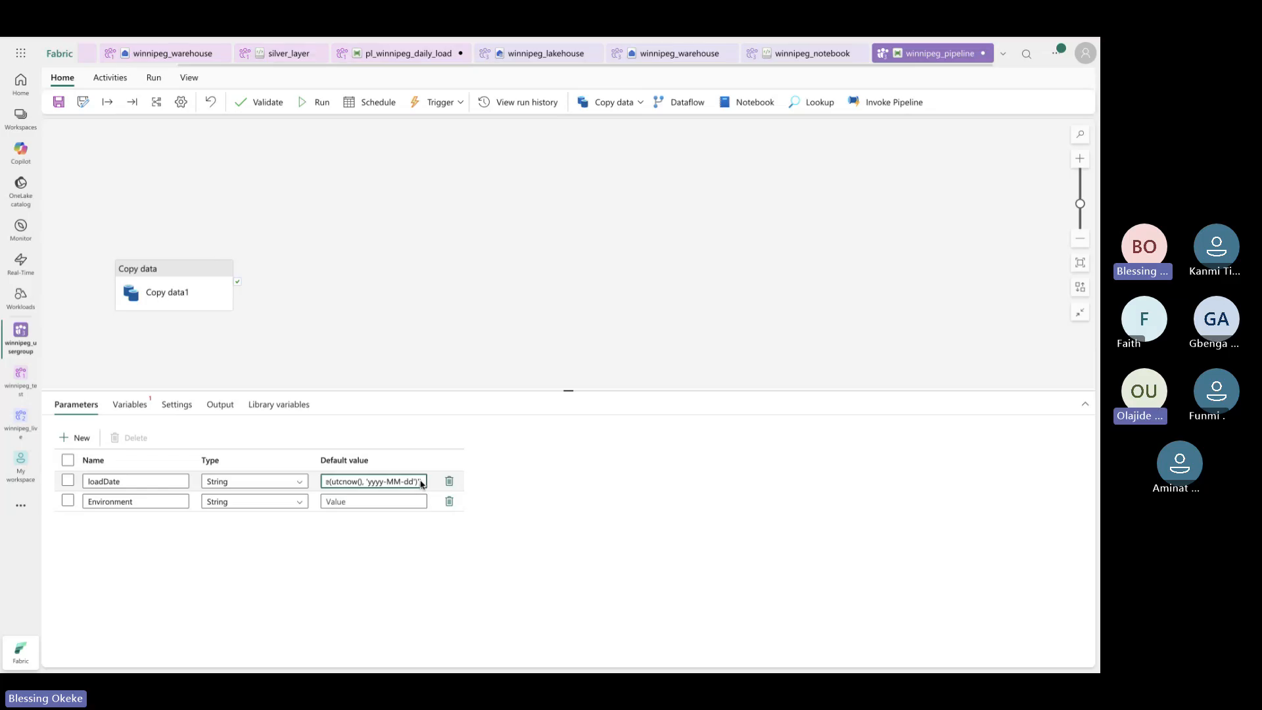
left_click(361, 482)
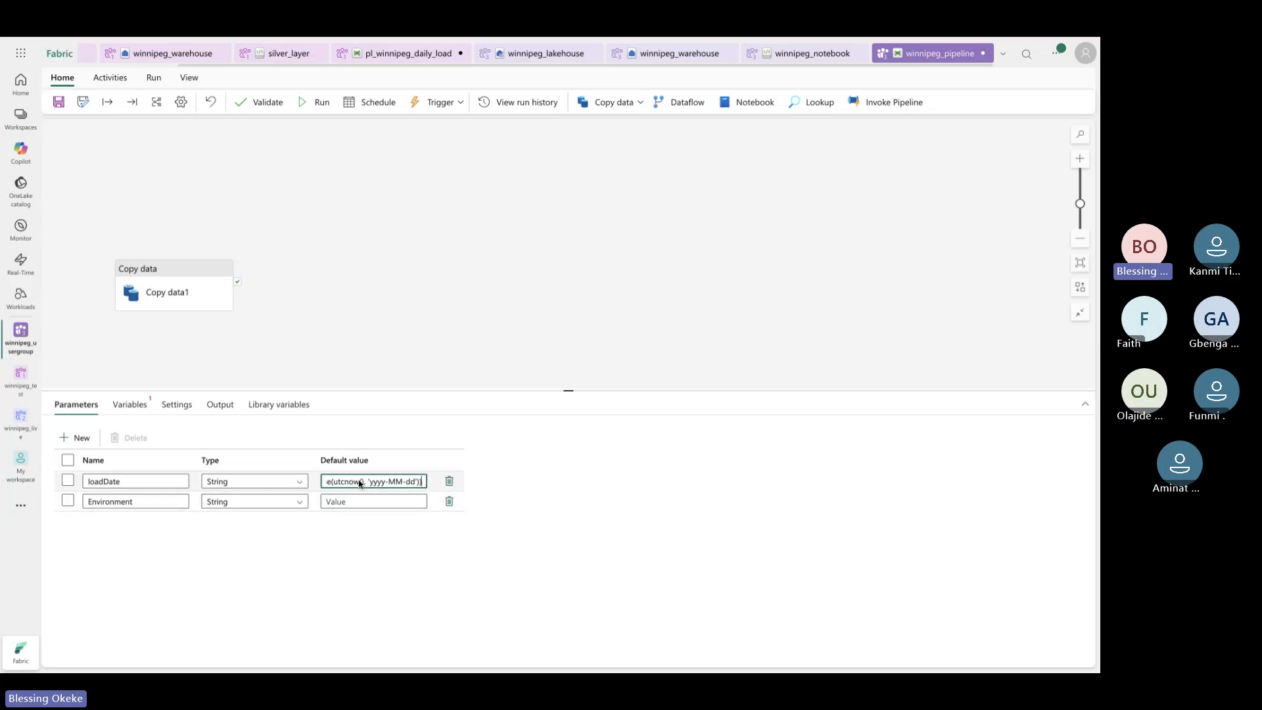
key("Left")
key("Left")
key("Left")
key("Left")
key("Left")
key("Left")
key("Left")
key("Left")
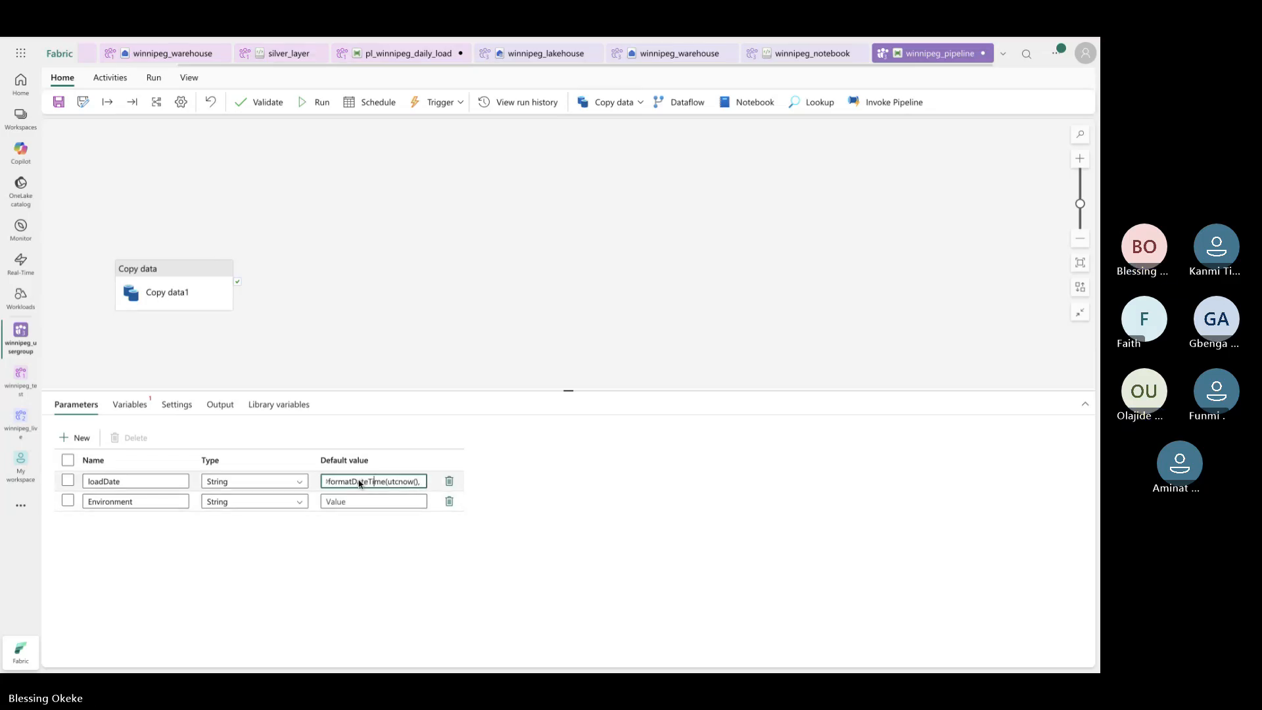
key("Left")
key("Left")
key("Left")
key("Left")
key("Left")
key("Left")
key("Left")
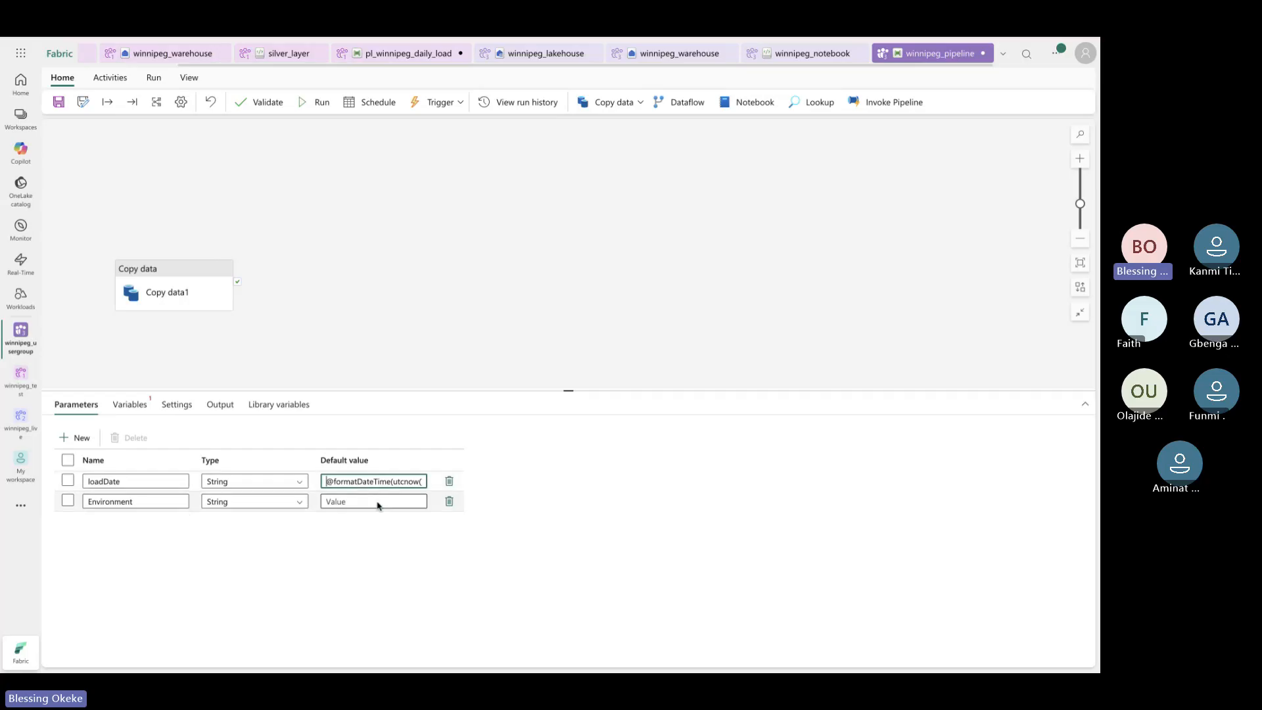
left_click(376, 503)
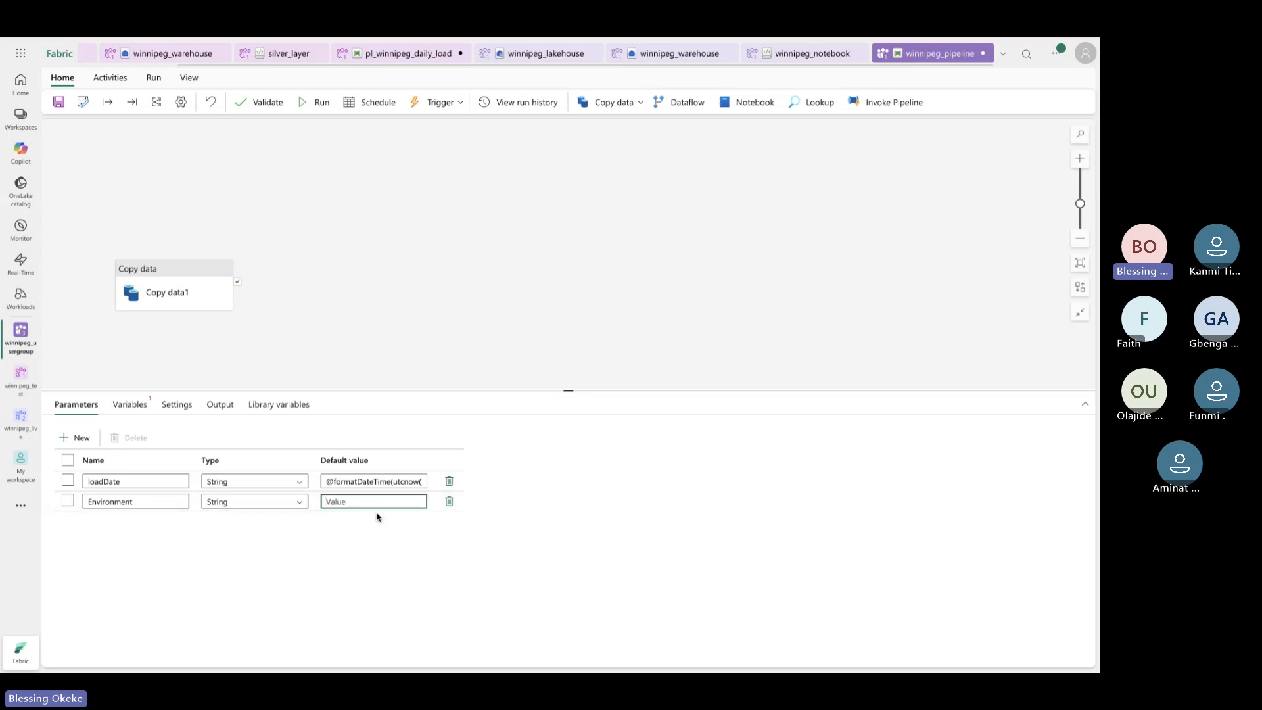
type("Pro")
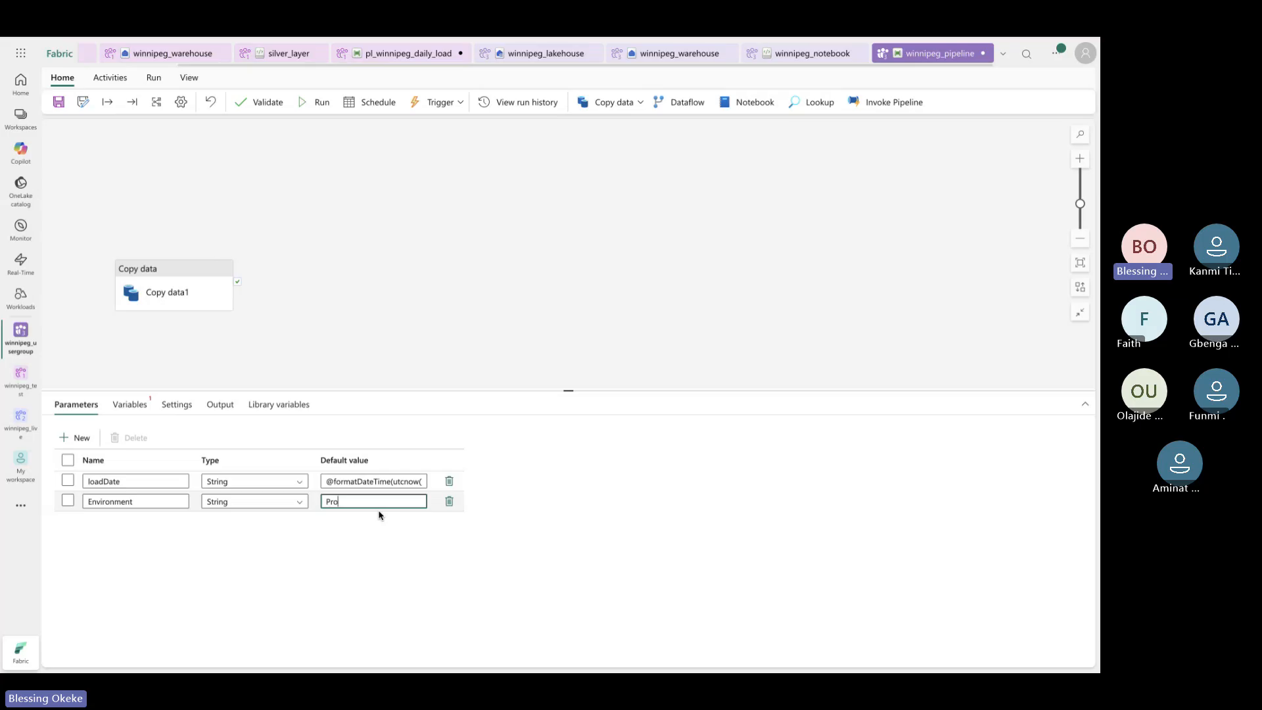
type("duc")
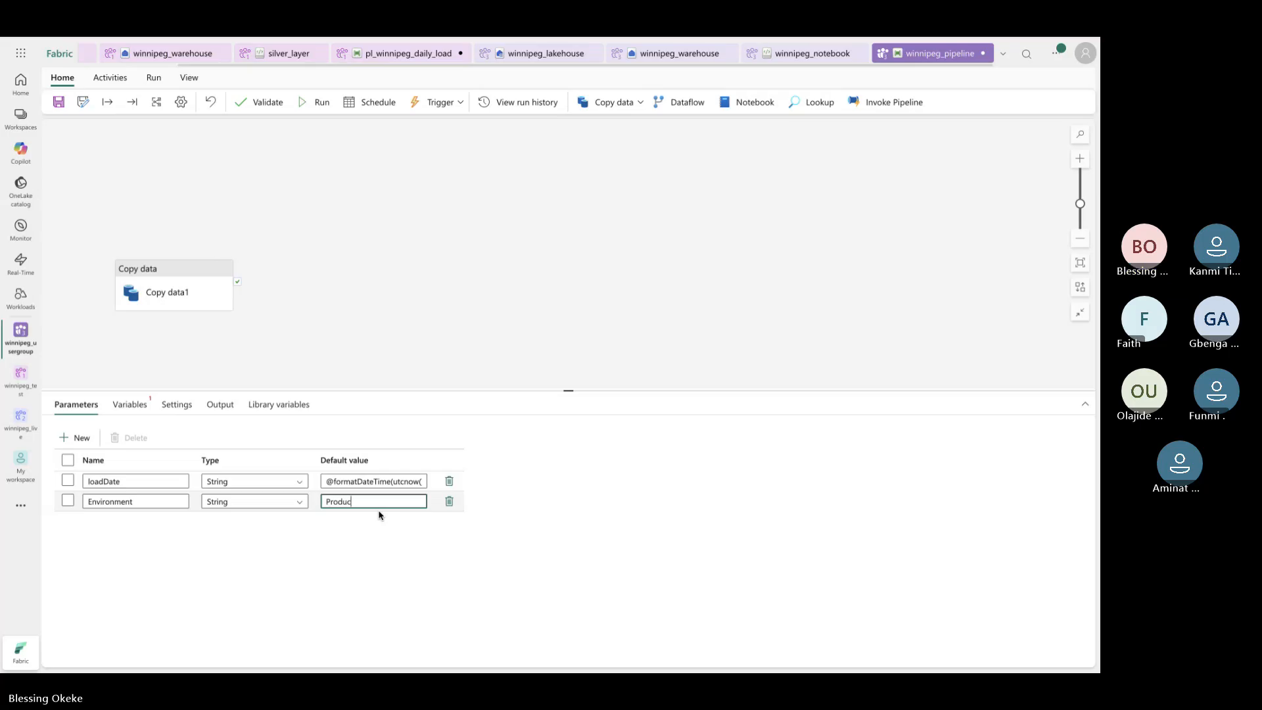
type("tion")
Add parameter LakehouseName with default value winnipeg_lakehouse
left_click(75, 438)
left_click(113, 524)
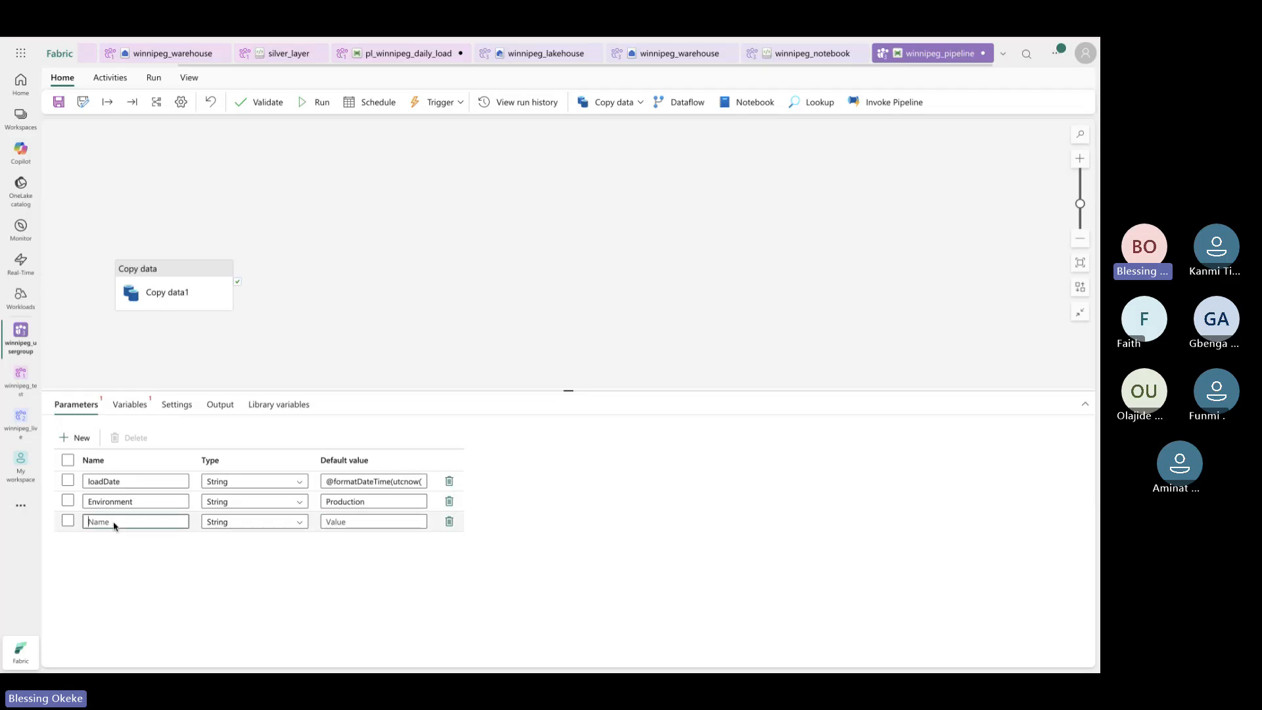
type("LakehouseName")
left_click(344, 523)
type("winnip")
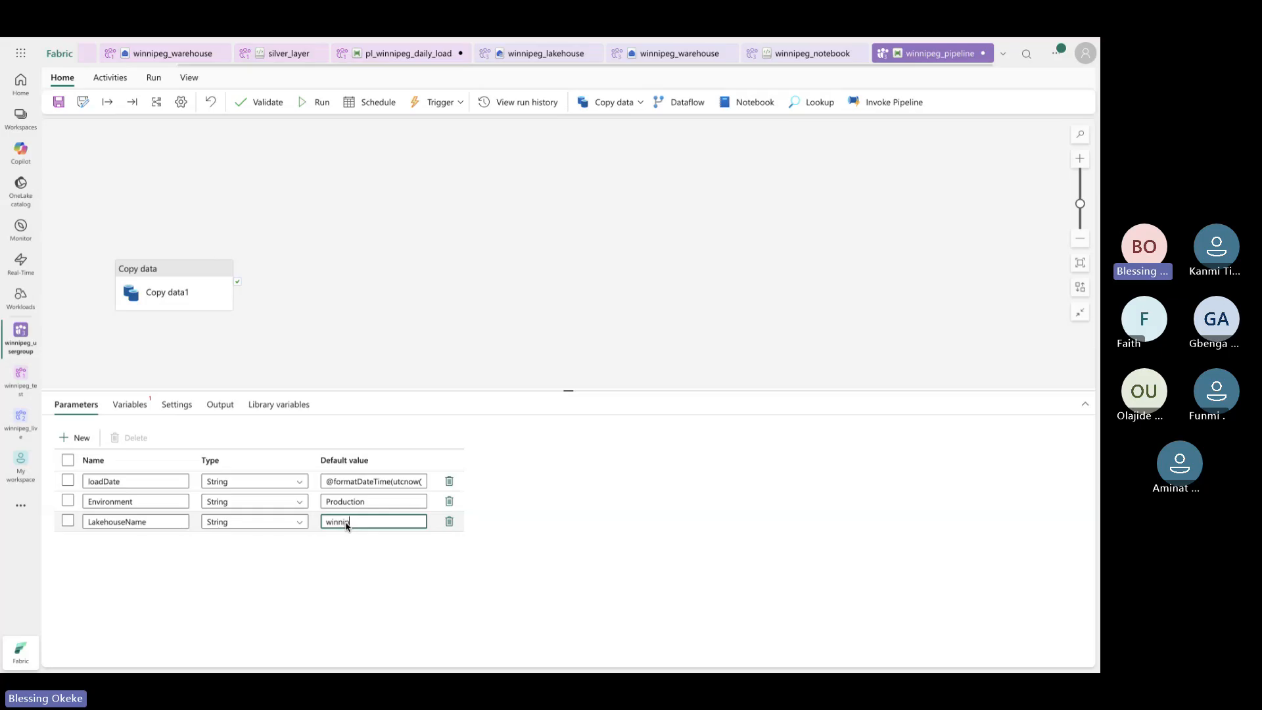
type("eg_lakehouse")
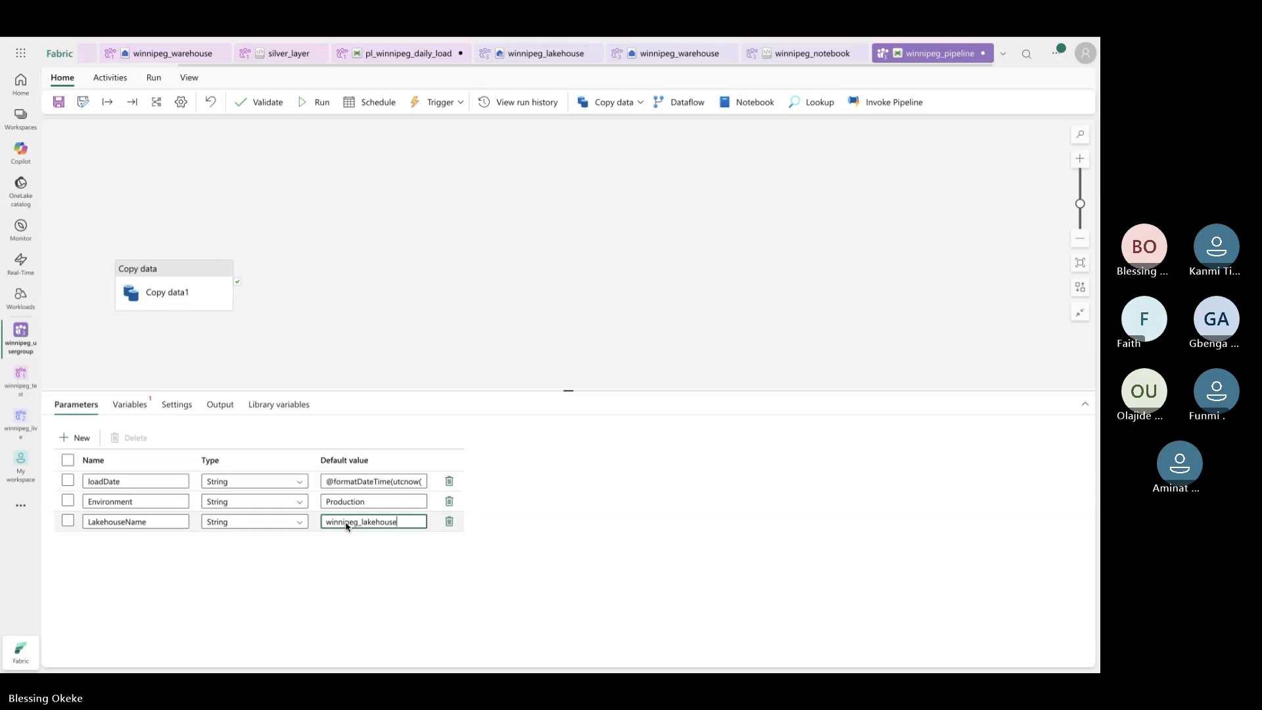
Add parameter WarehouseName with default value winnipeg_warehouse
left_click(76, 438)
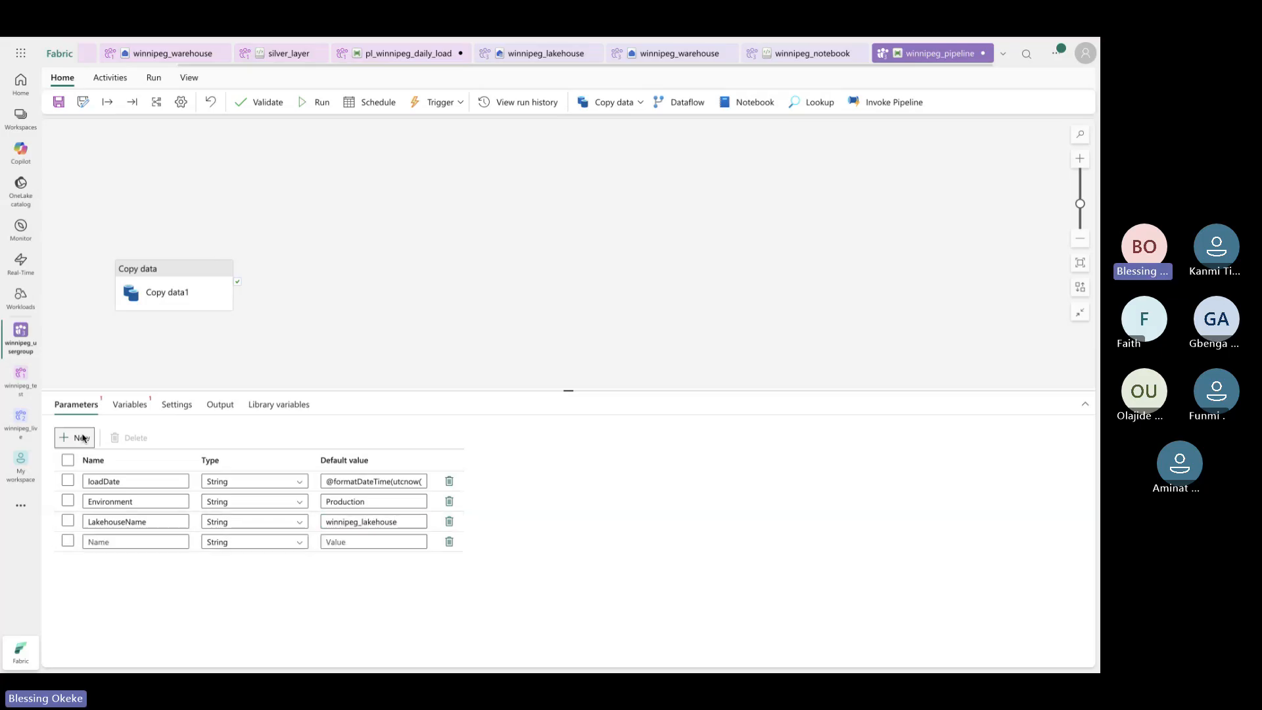
left_click(123, 545)
type("Ware")
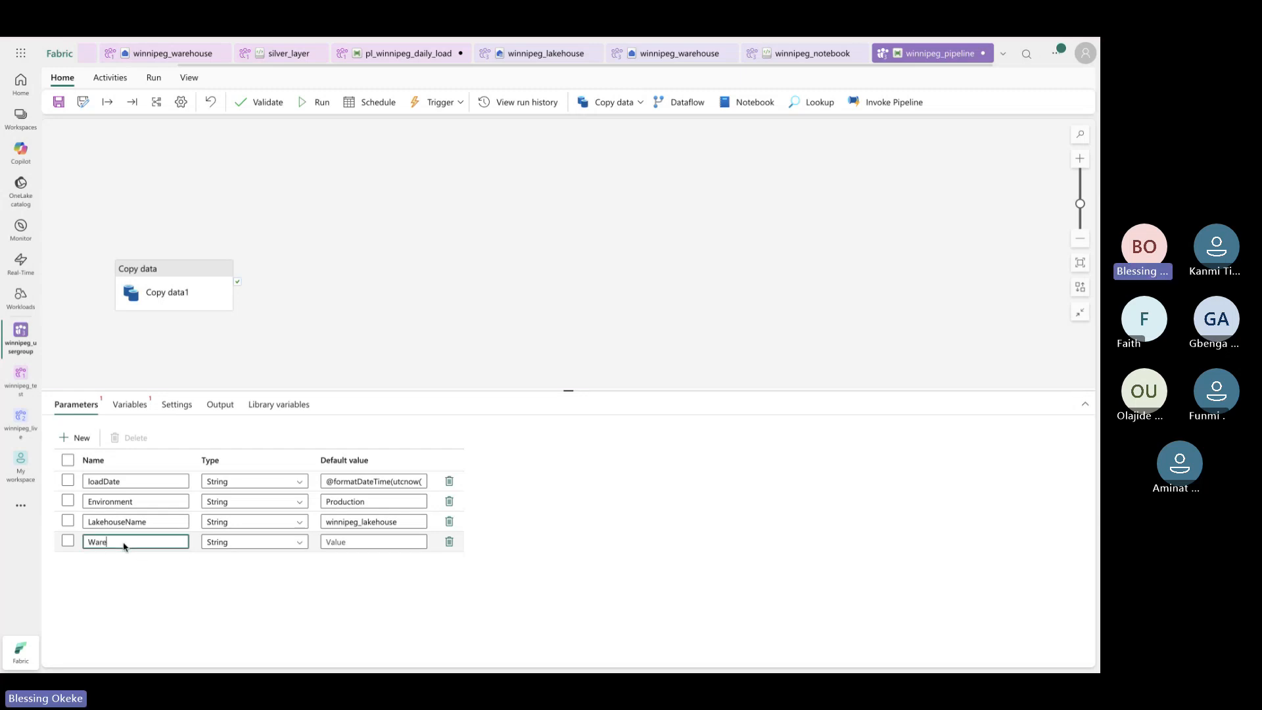
type("houseName")
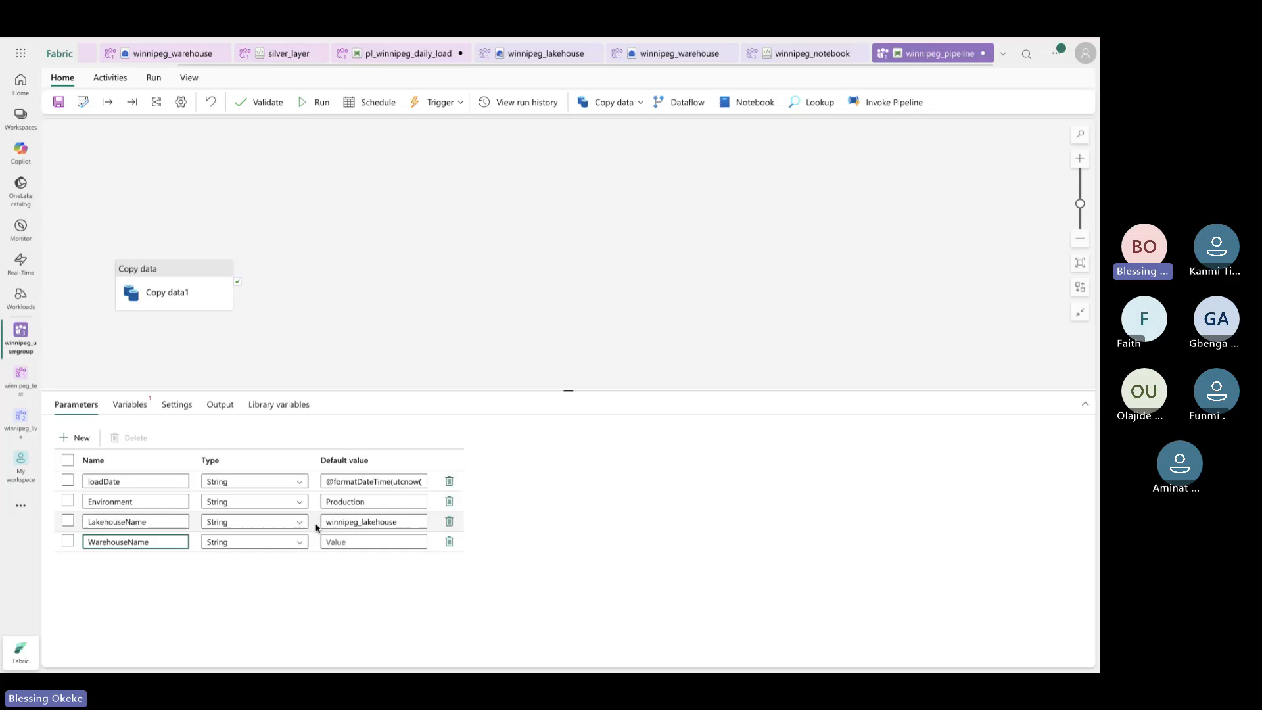
left_click(353, 542)
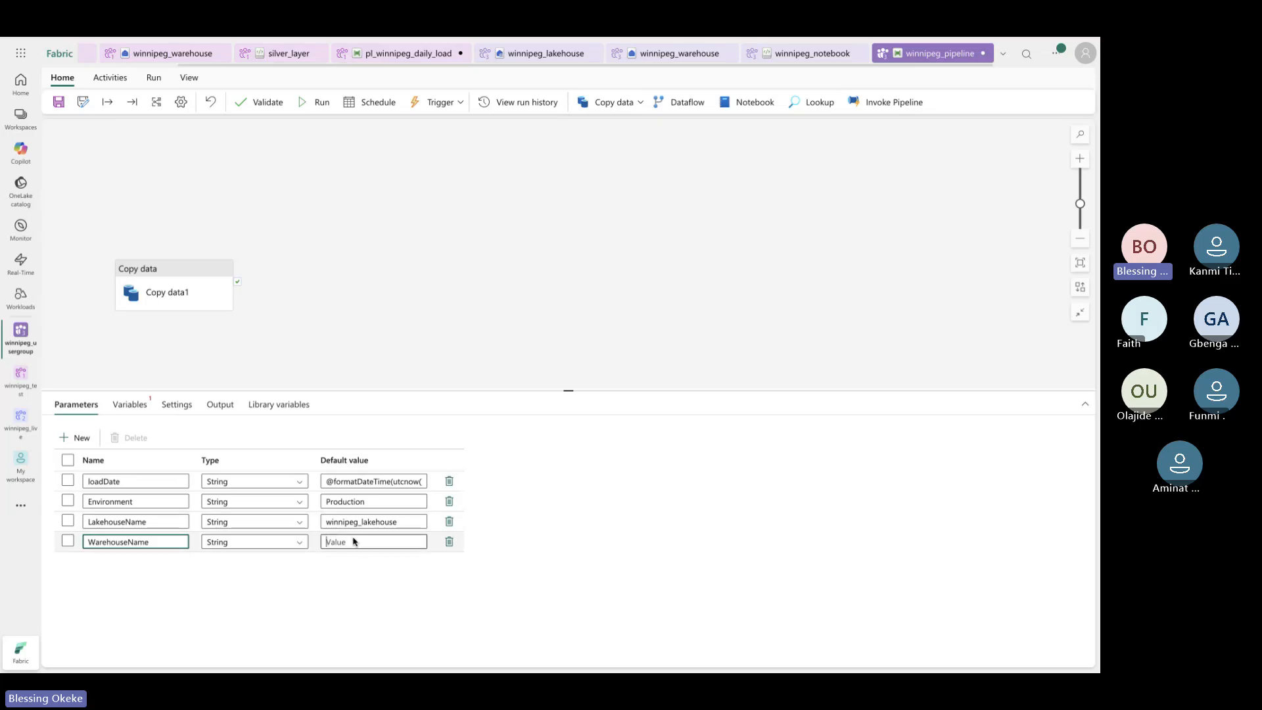
type("winnipeg_ware")
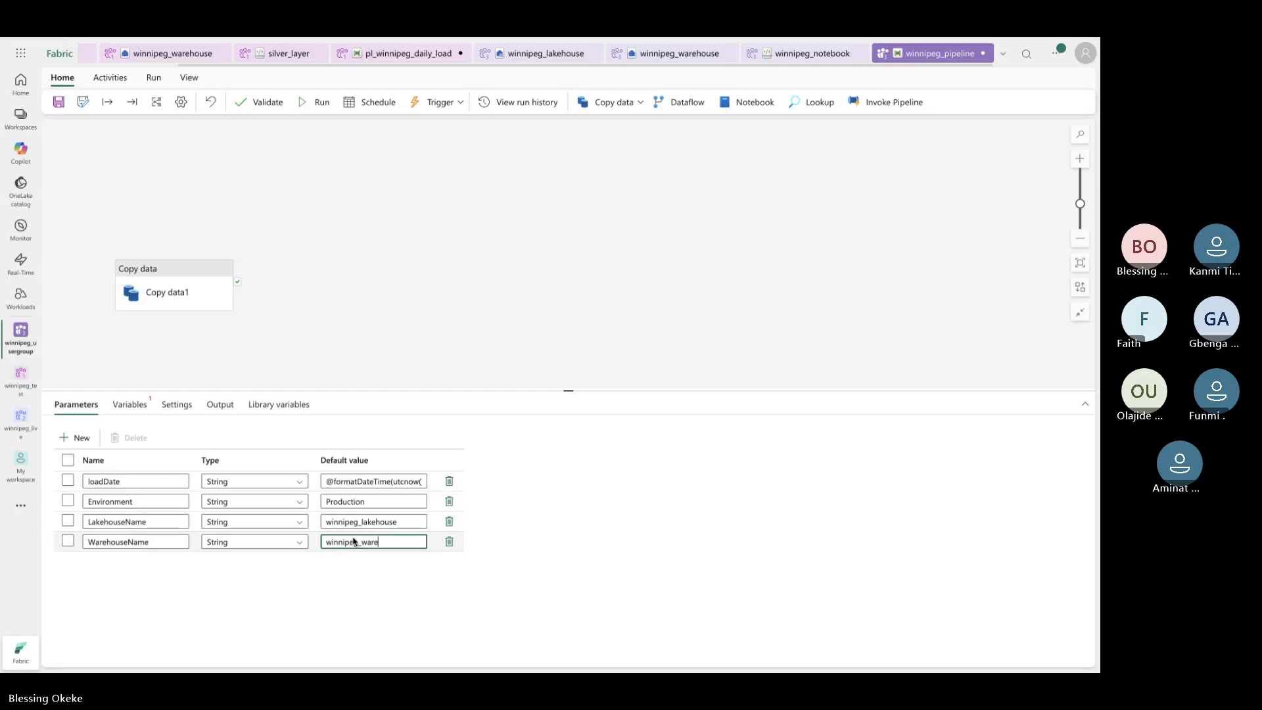
type("house")
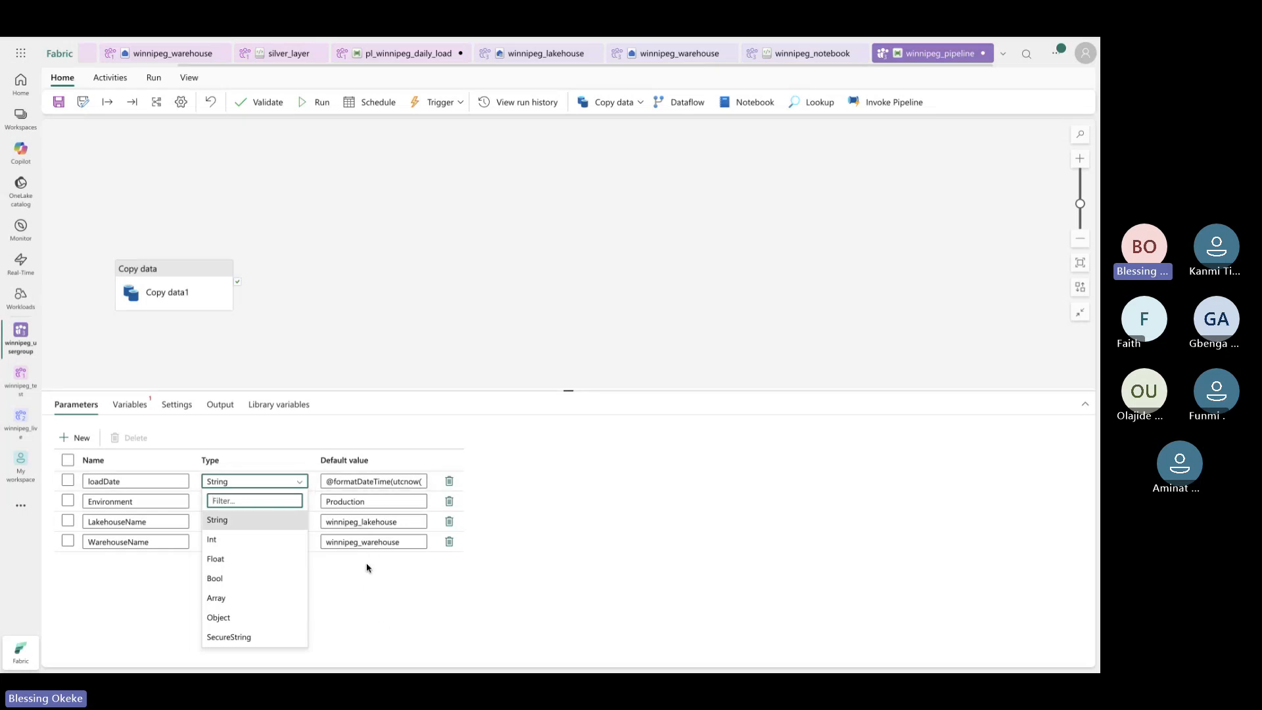
left_click(302, 506)
left_click(302, 506)
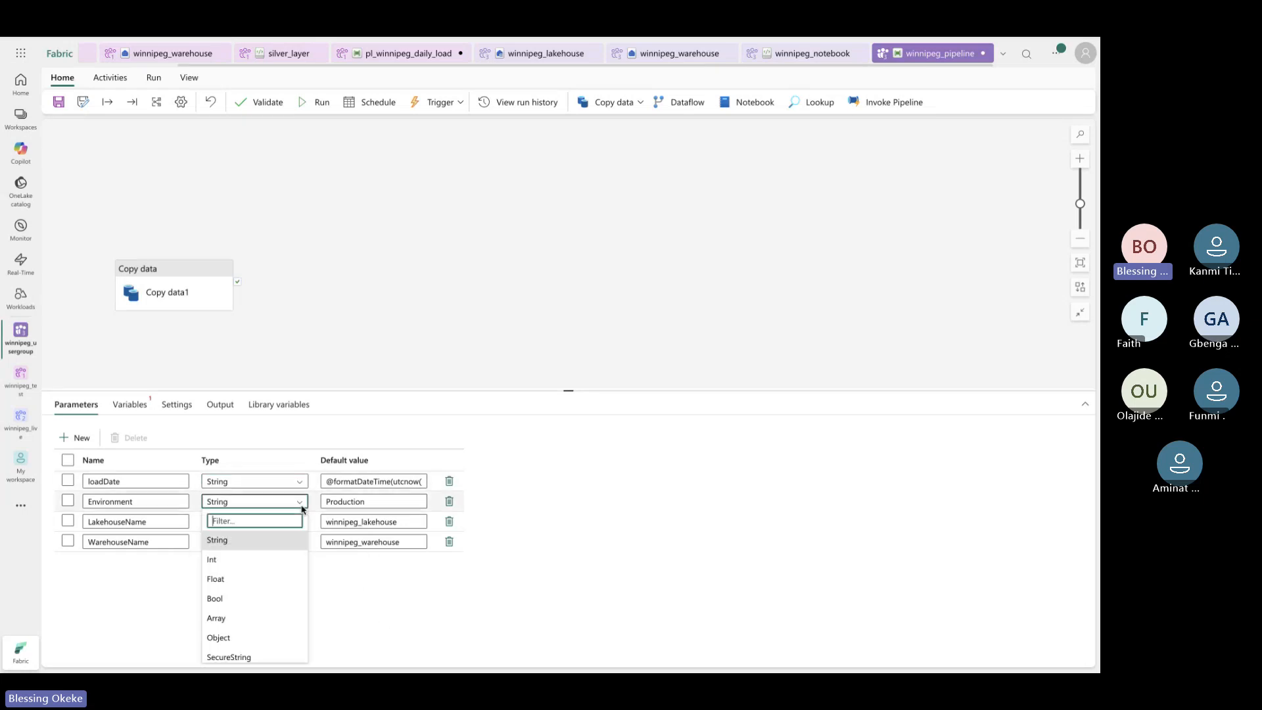
left_click(296, 487)
left_click(297, 486)
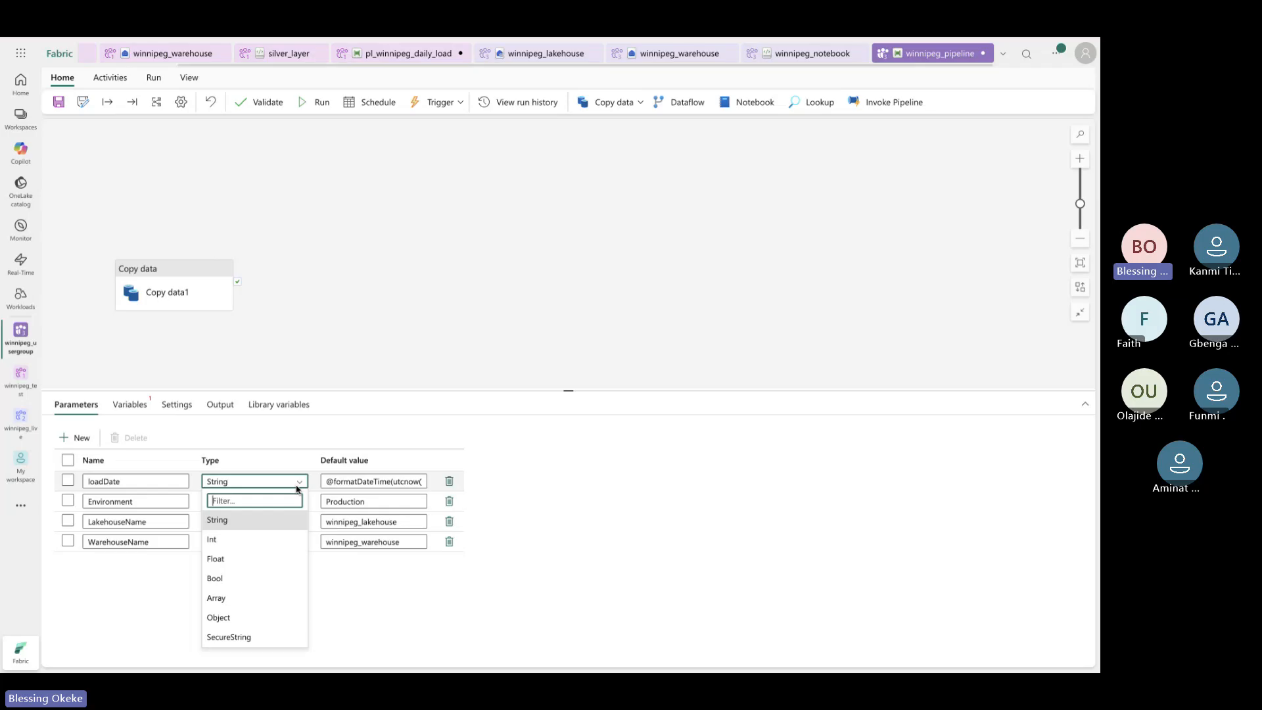
left_click(398, 483)
key("Right")
key("Right")
key("Right")
key("Right")
key("Right")
key("Right")
key("Right")
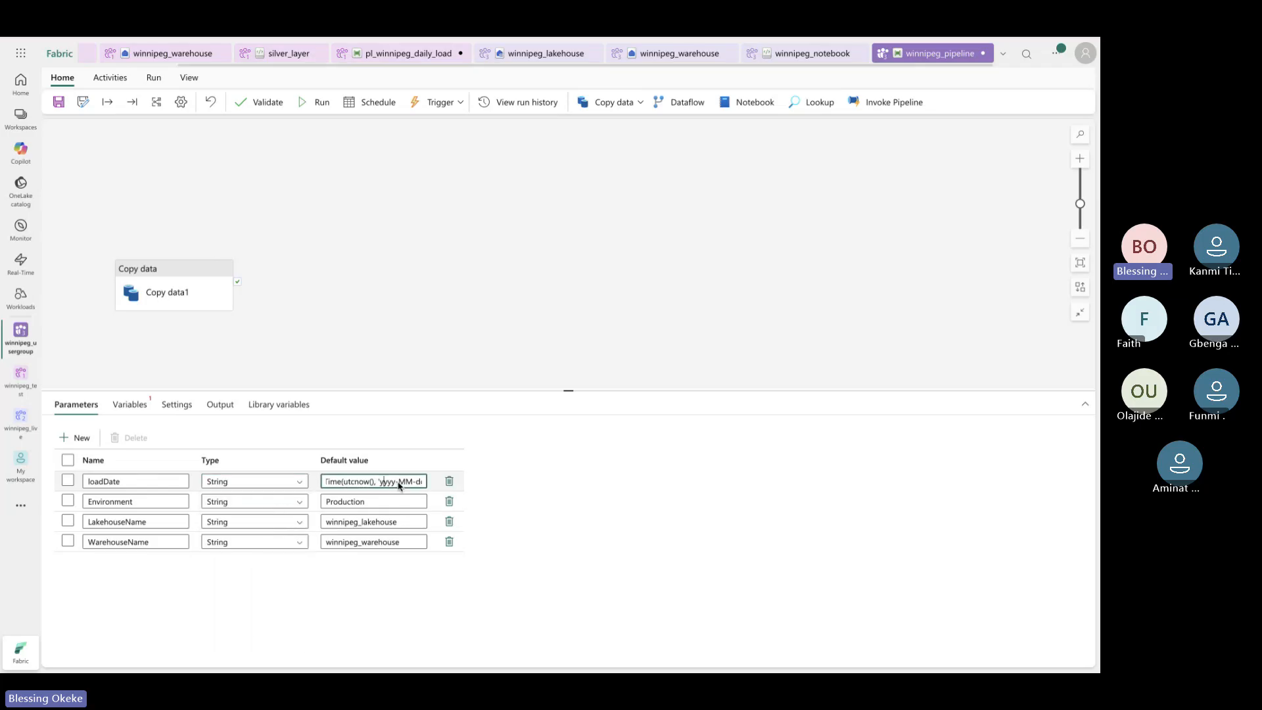
key("Right")
key("Right")
key("Right")
key("Right")
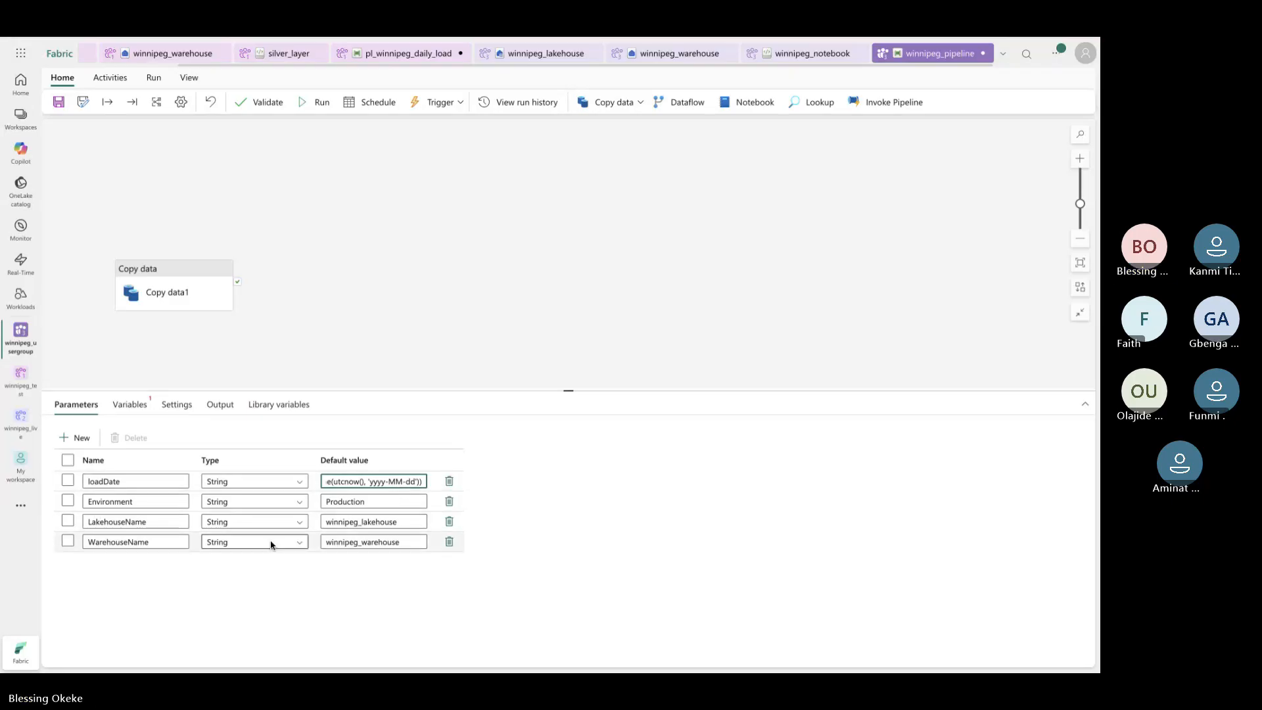
left_click(296, 506)
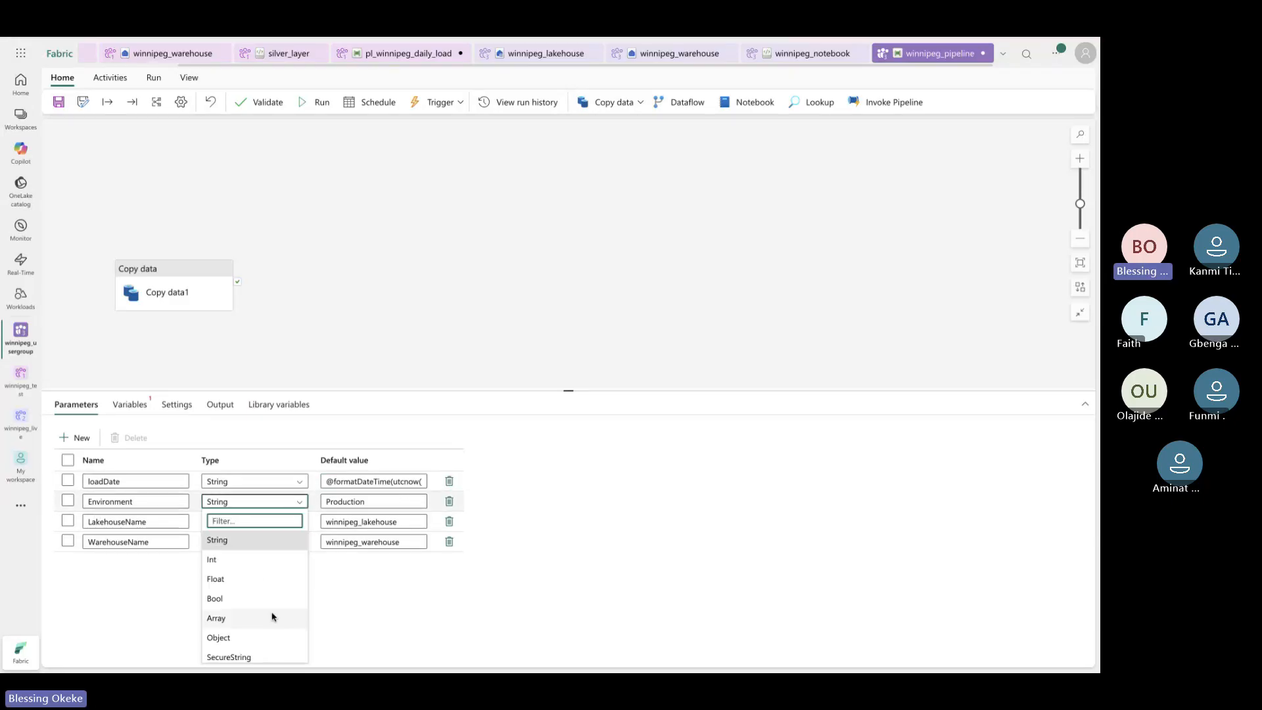
scroll(267, 591, "down", 1)
scroll(259, 629, "up", 1)
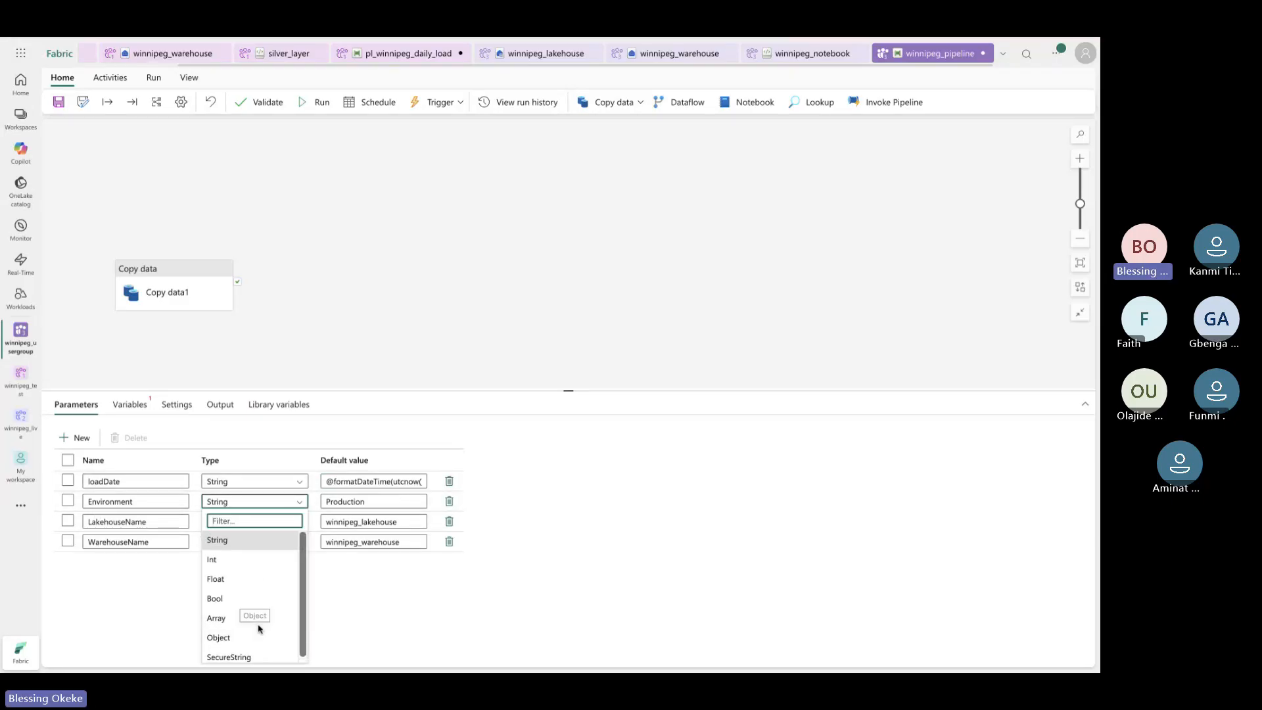
left_click(268, 541)
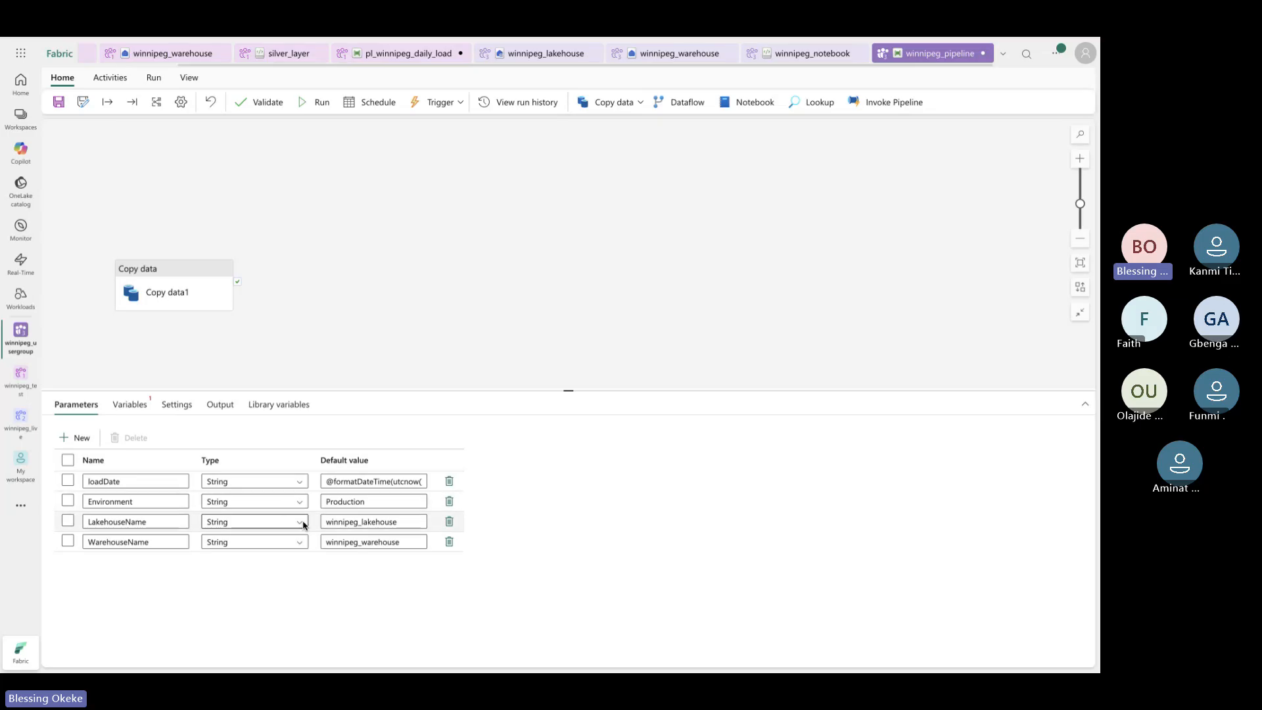
left_click(295, 483)
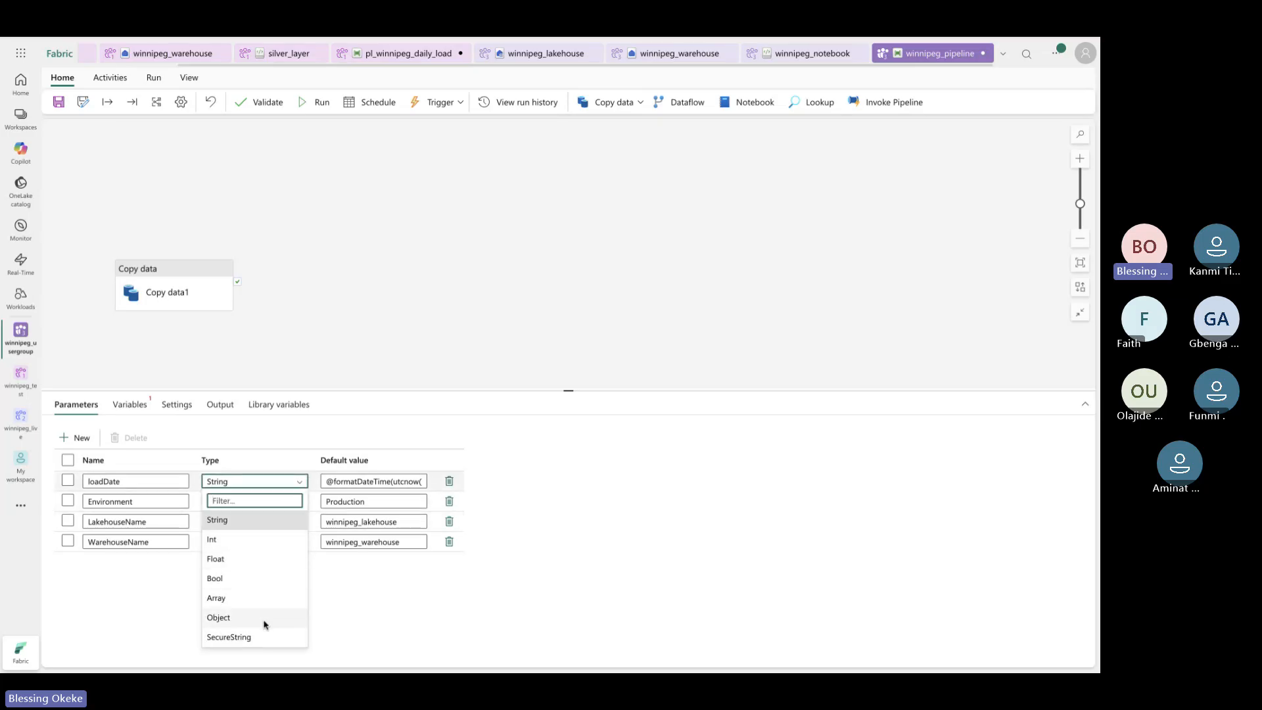
left_click(320, 586)
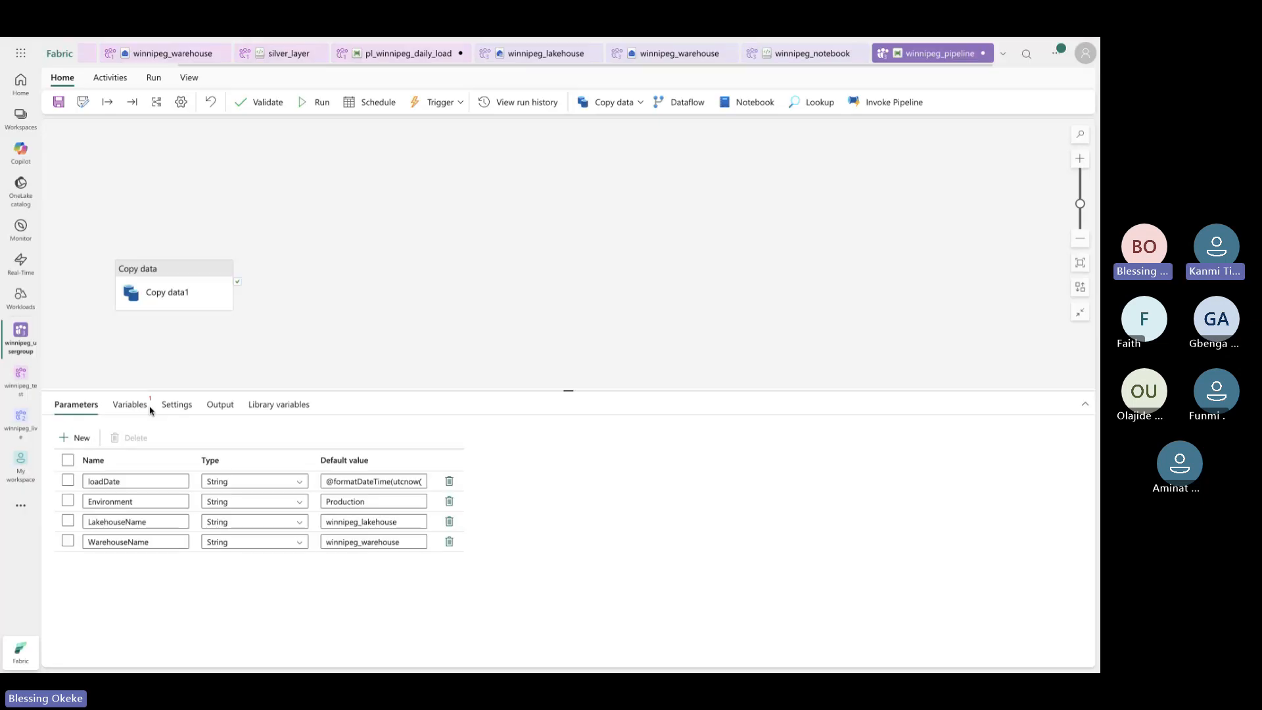
Switch to the pipeline variables and begin naming the new string variable 'vloa'
left_click(146, 407)
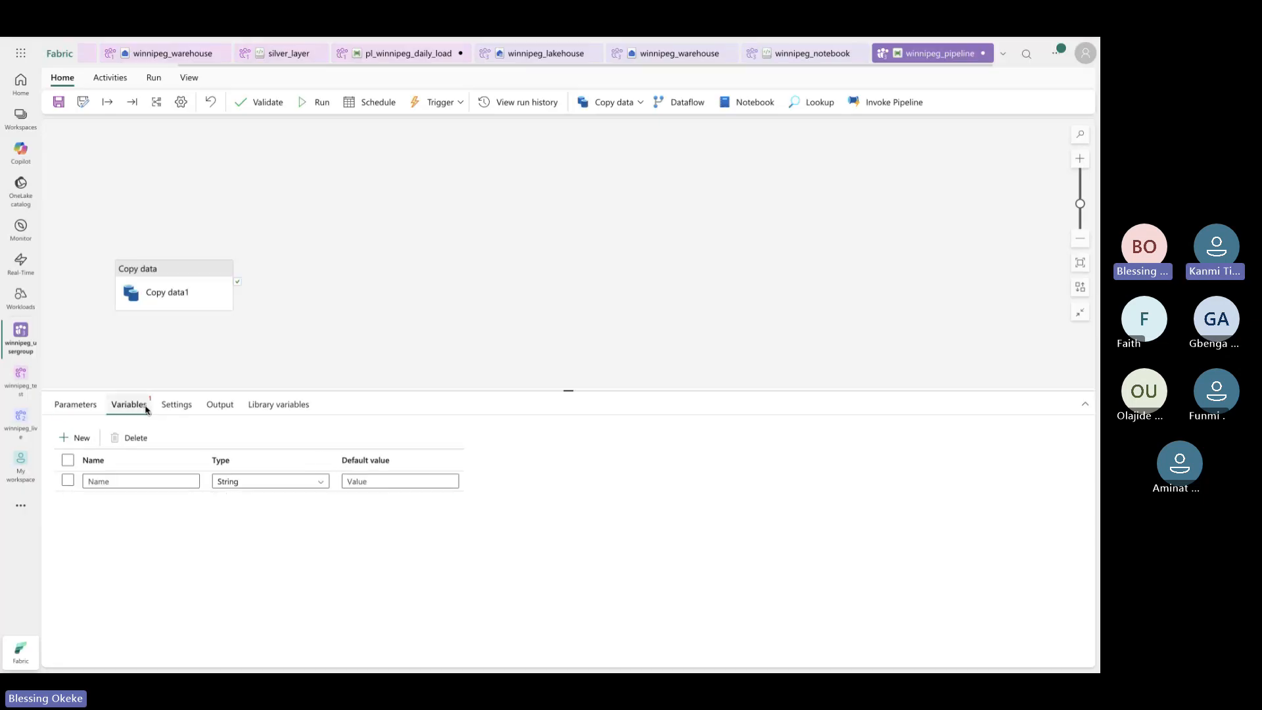
left_click(177, 481)
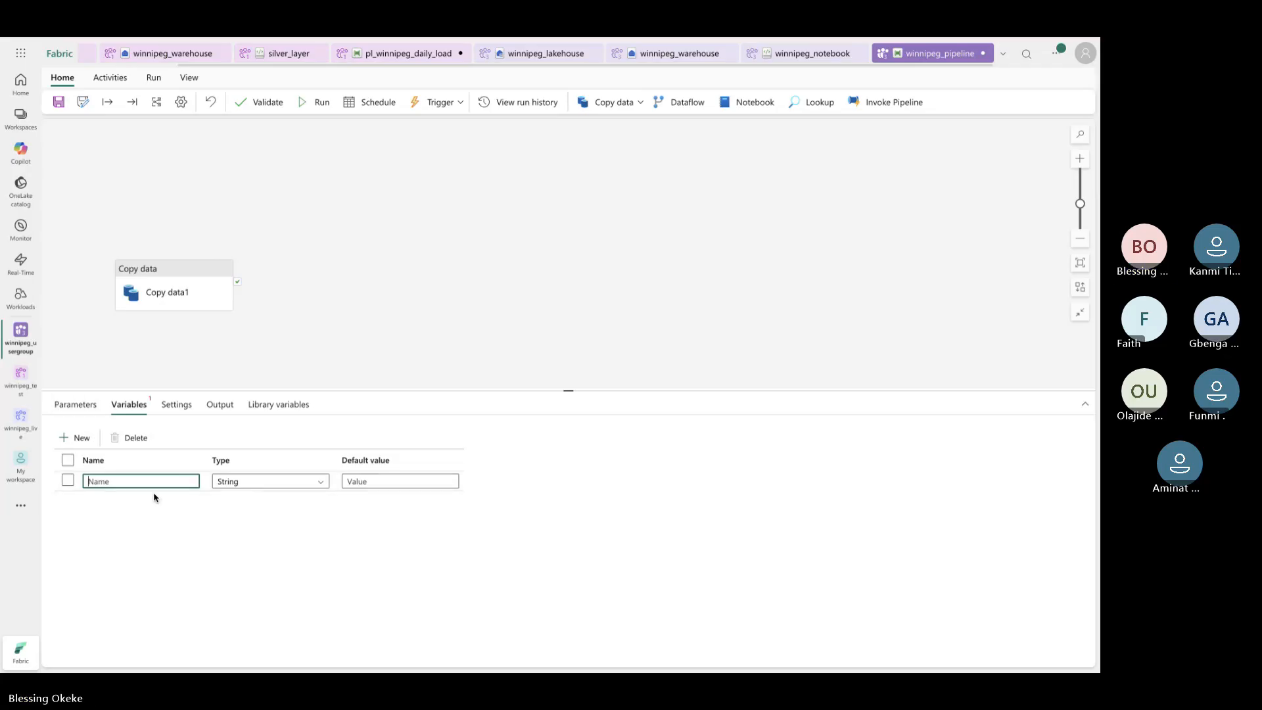
type("vloa")
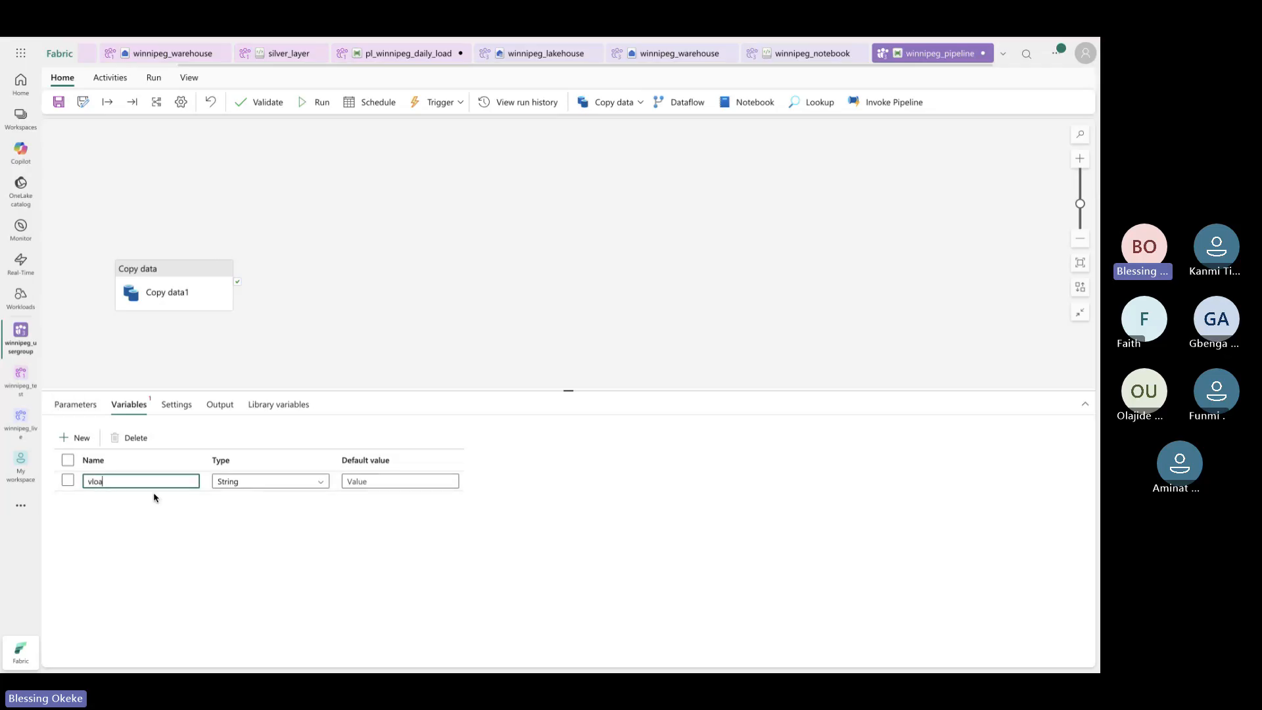
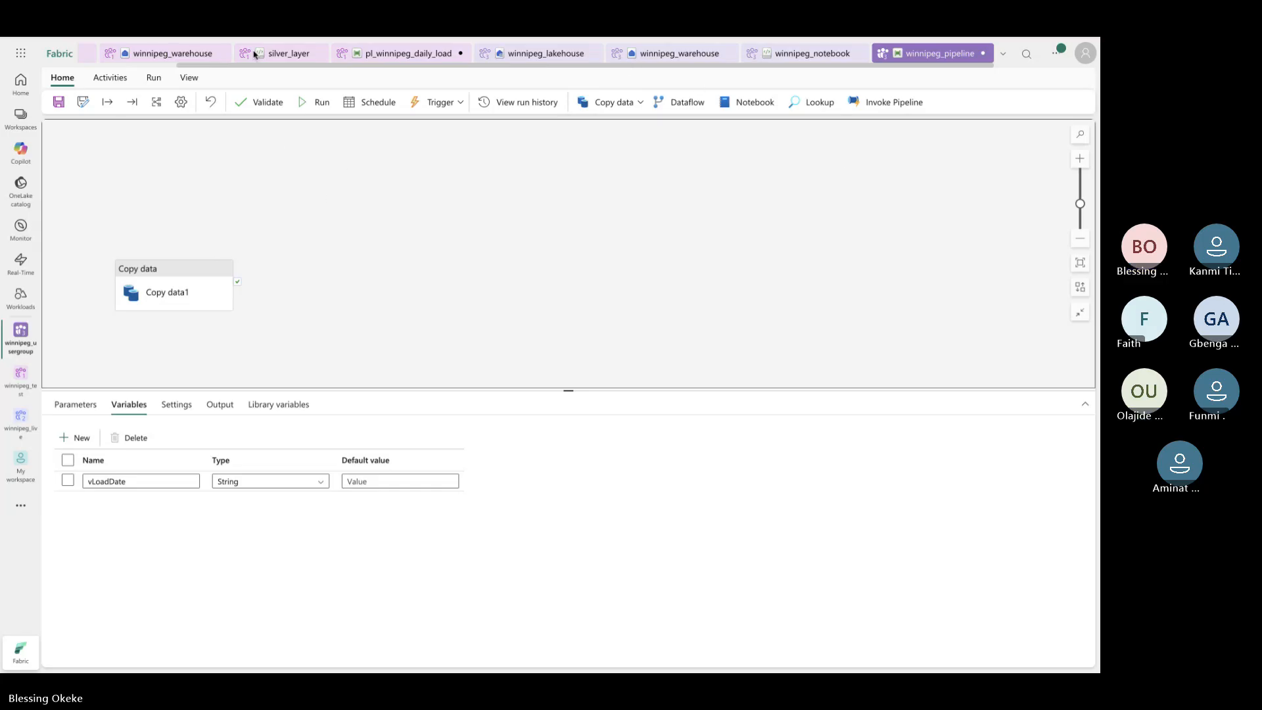
Add a Set variable activity (Set variable1) beside Copy data1 and check its variable Name choices
left_click(110, 77)
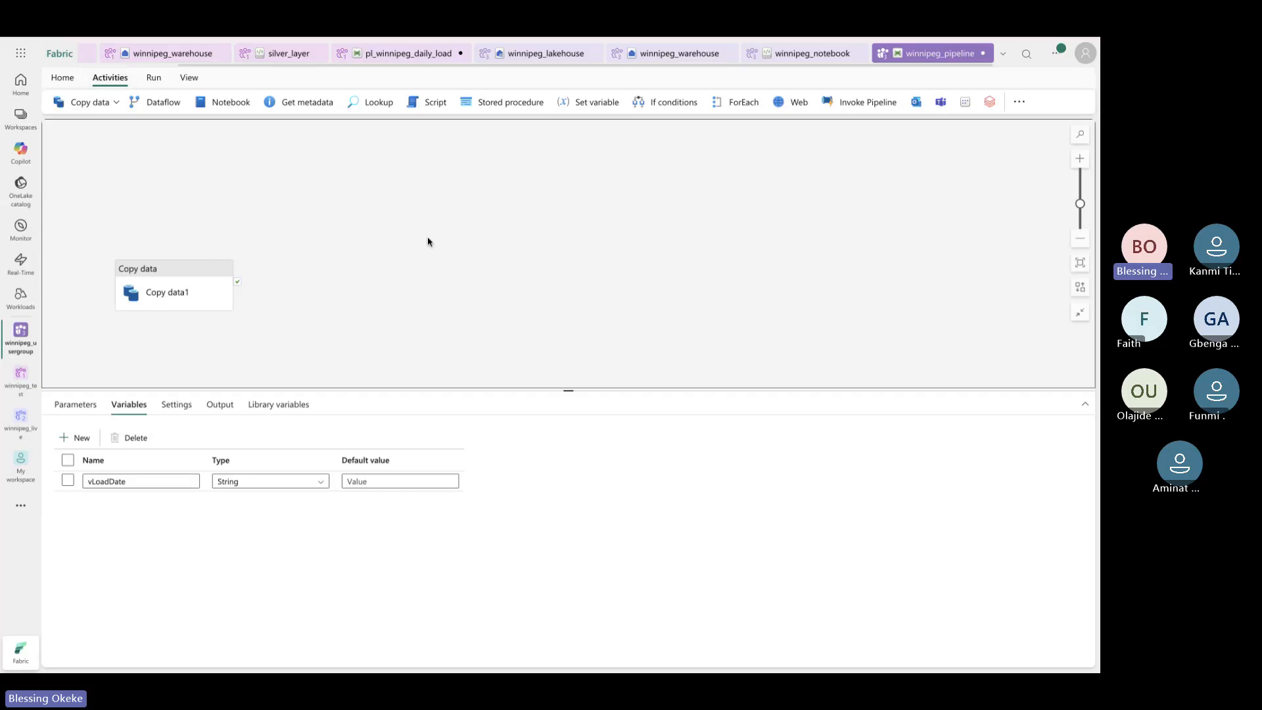
left_click(594, 103)
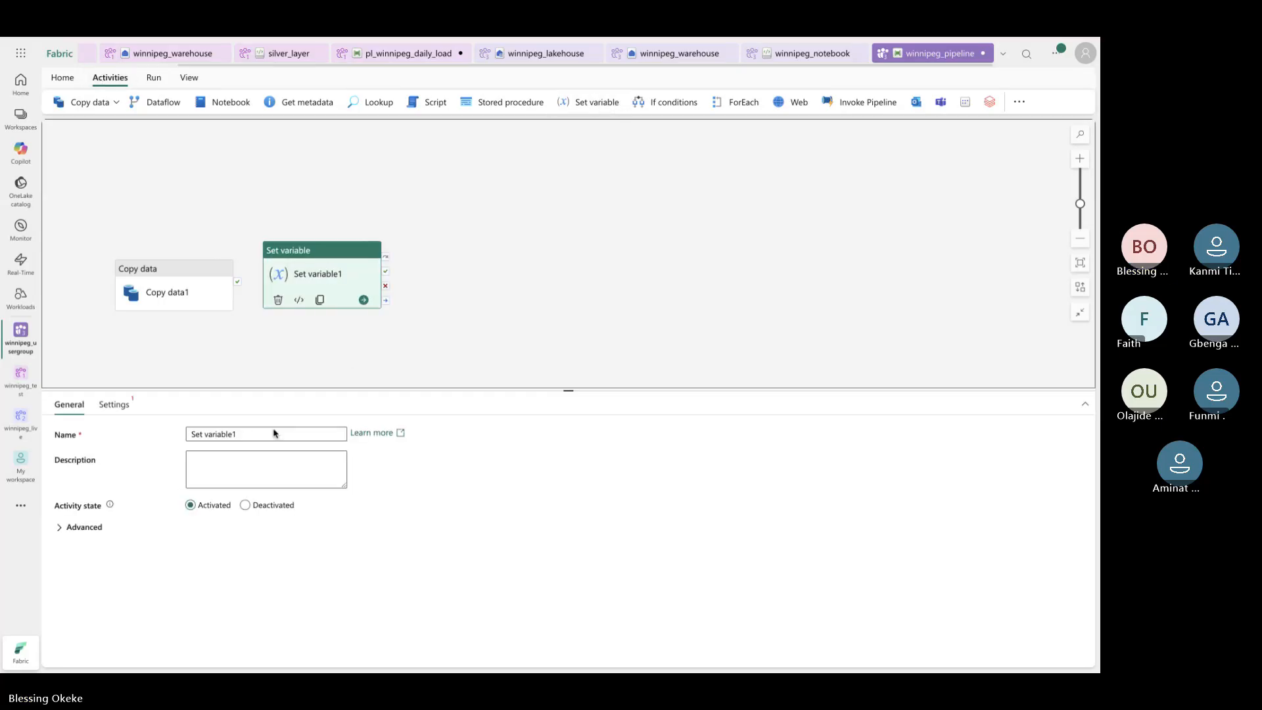
left_click(104, 409)
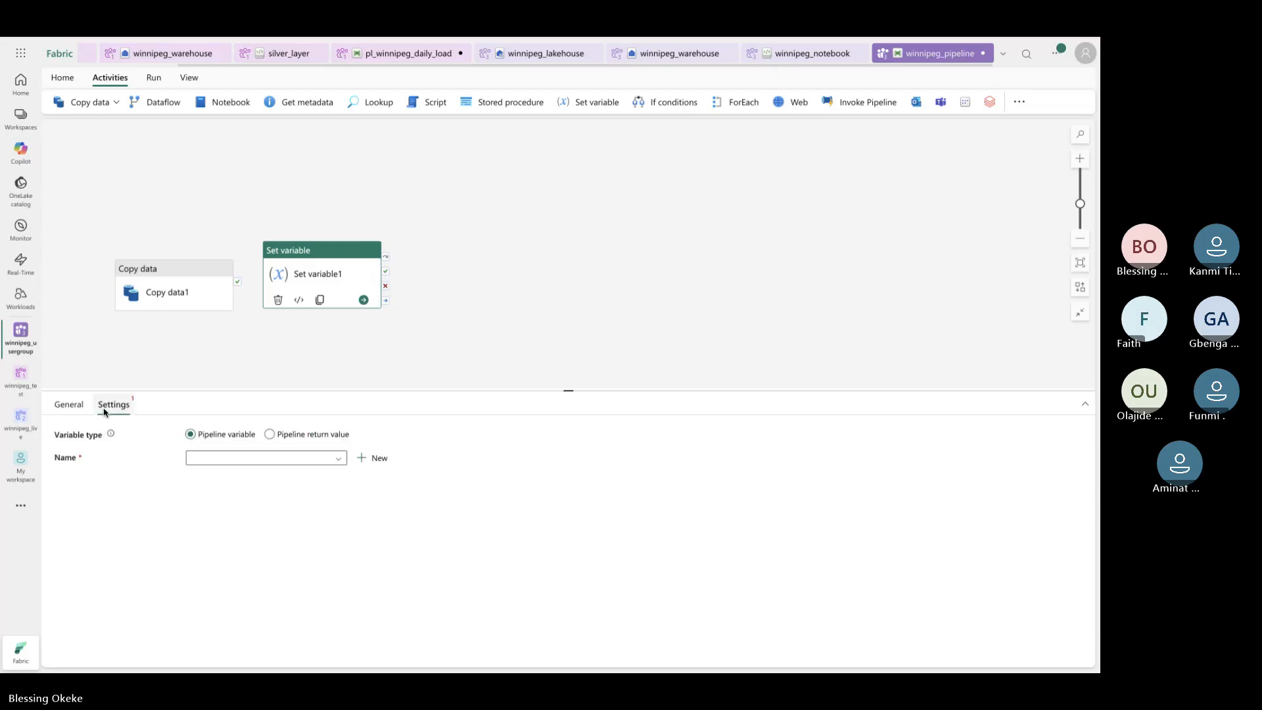
left_click(332, 458)
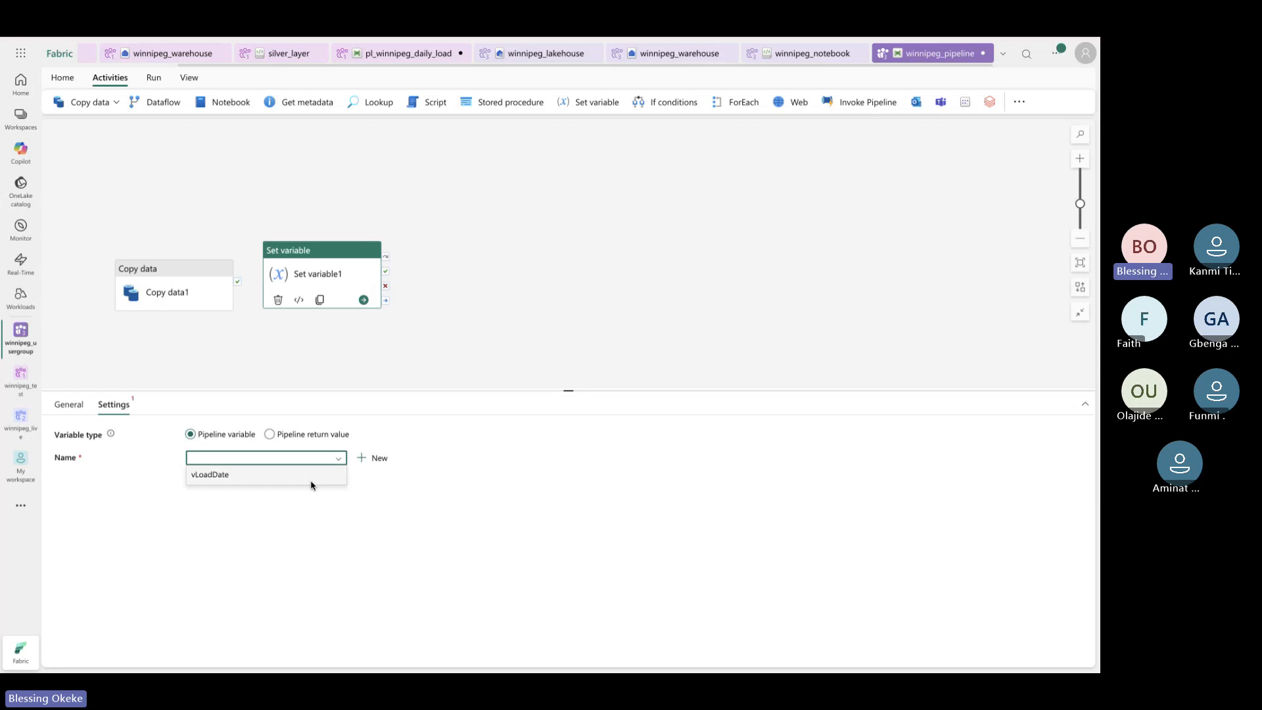
left_click(65, 412)
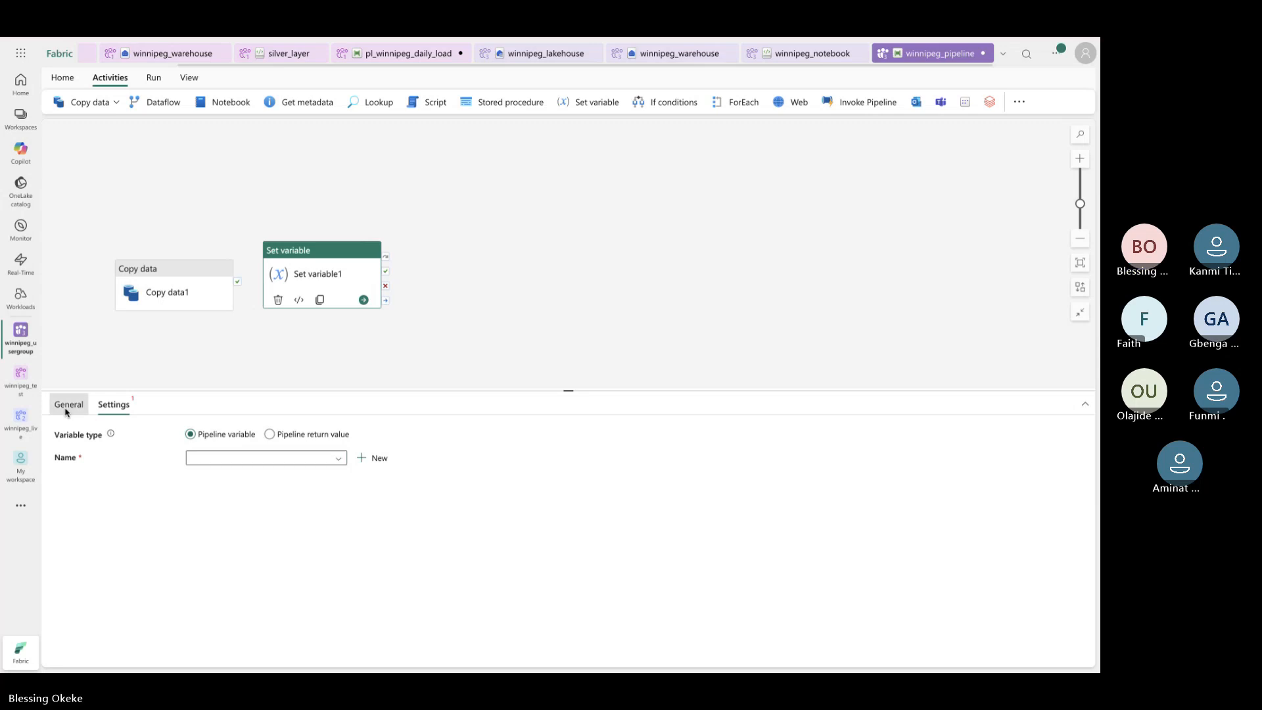
left_click(419, 362)
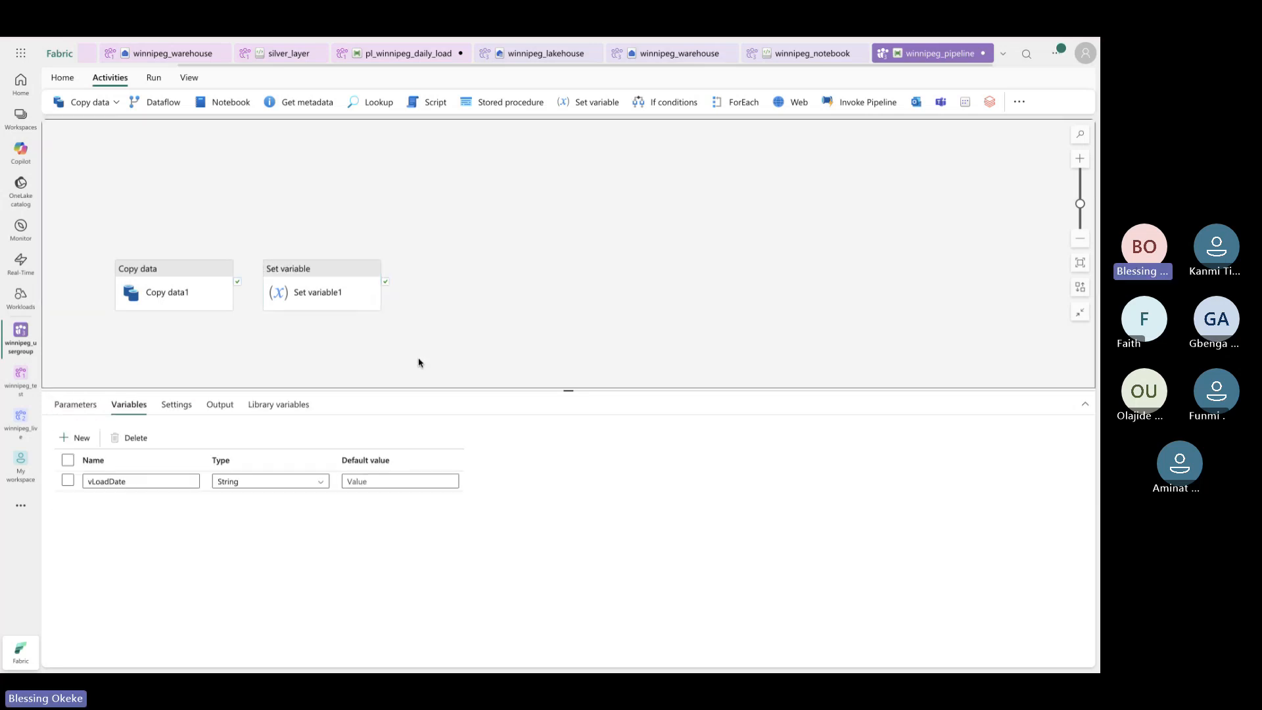
left_click(76, 405)
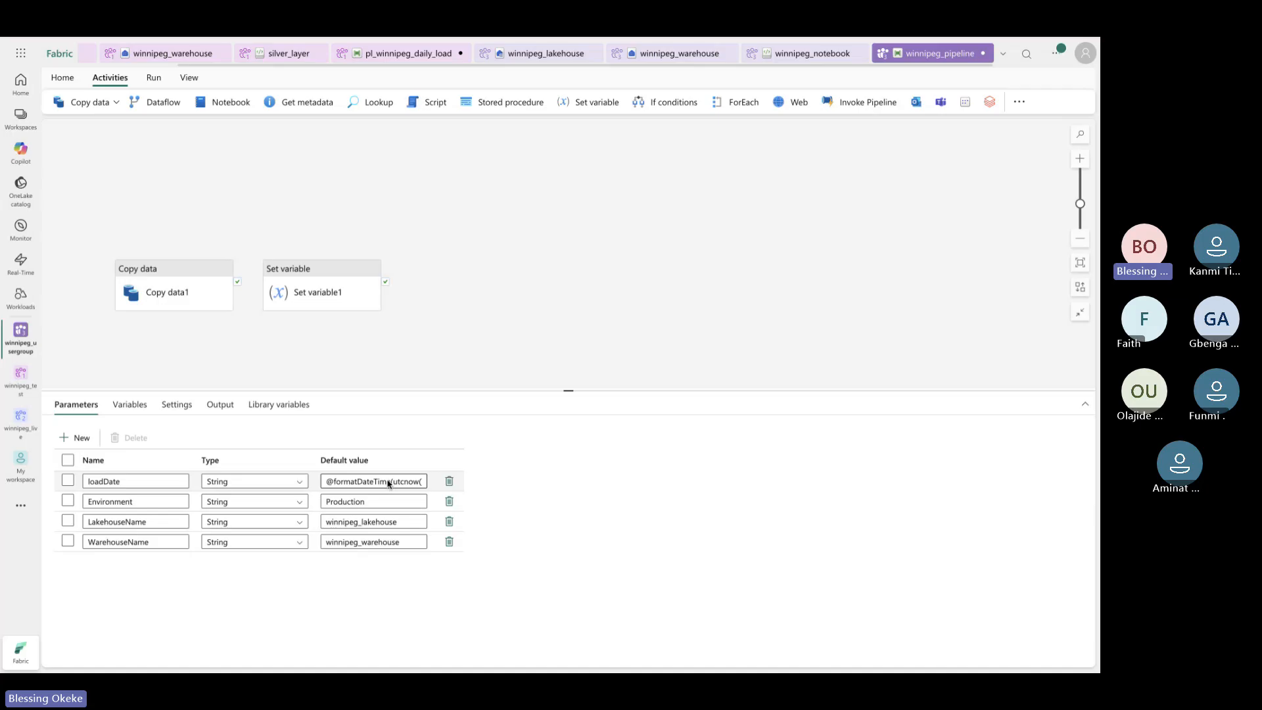
left_click(414, 483)
key("Right")
key("Right")
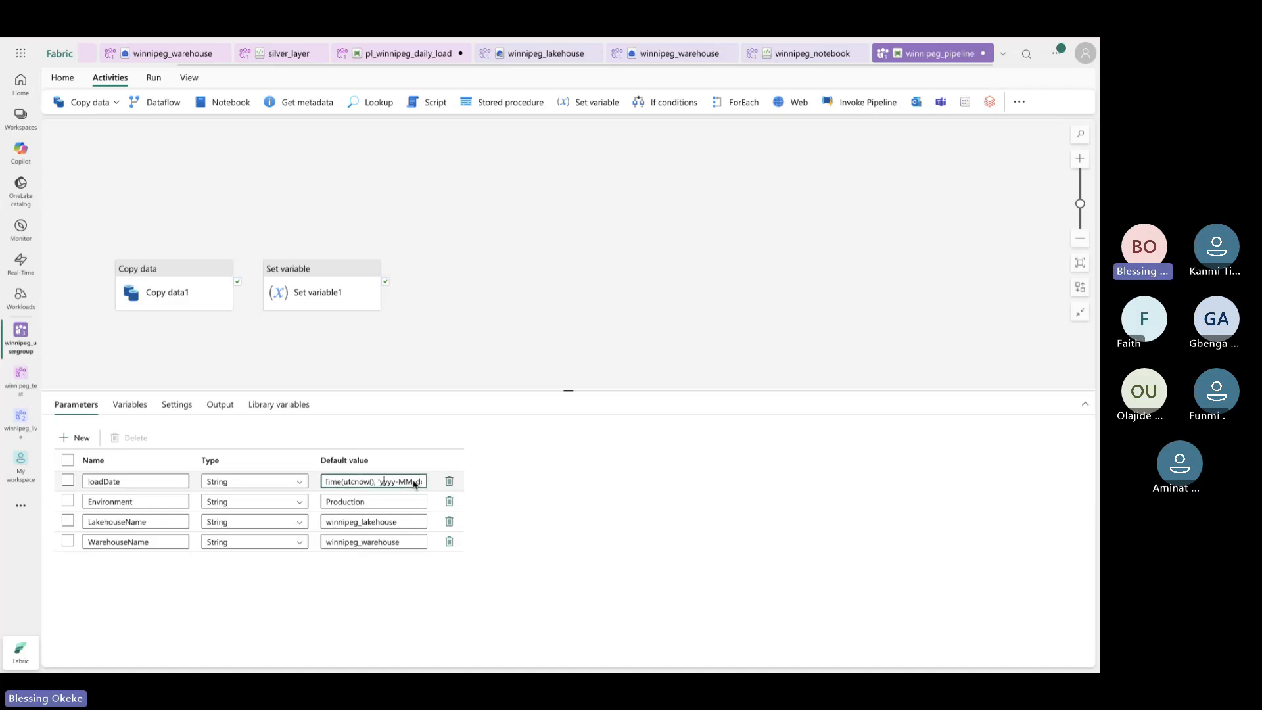
key("Right")
key("Right")
key("Right")
key("Right")
key("Right")
key("Right")
key("Right")
key("Right")
key("Right")
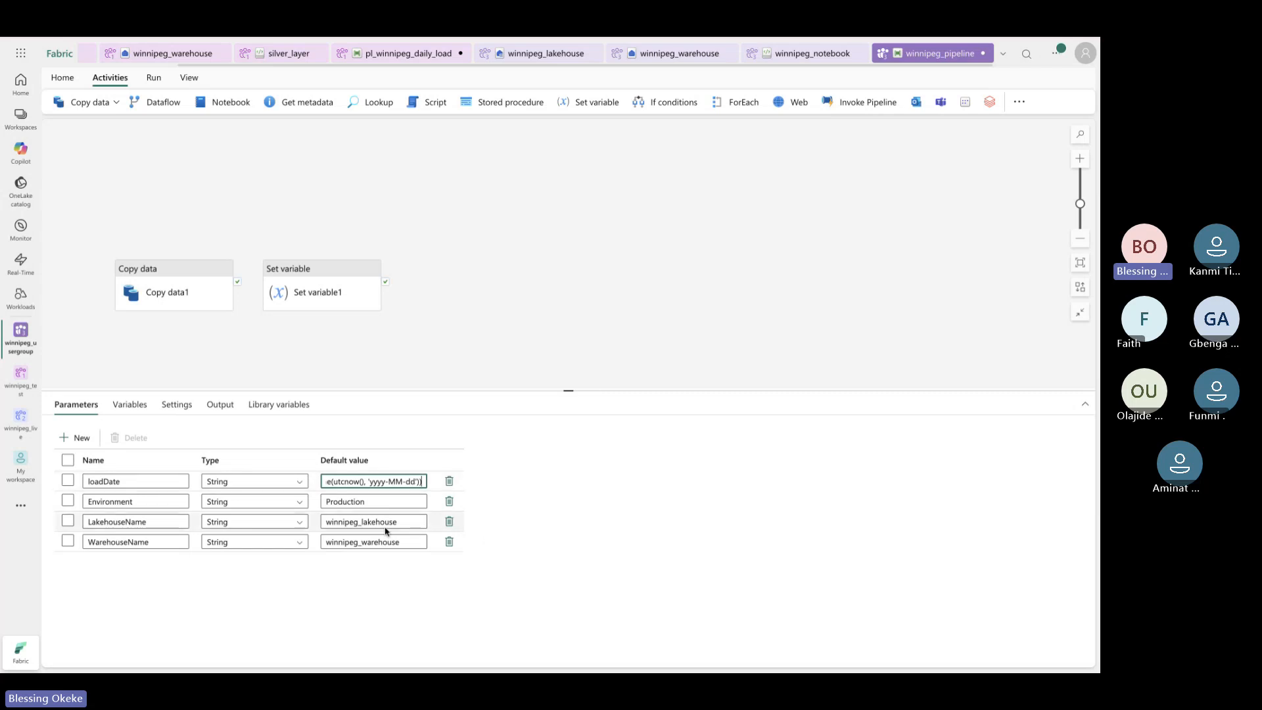
left_click(393, 500)
left_click(405, 521)
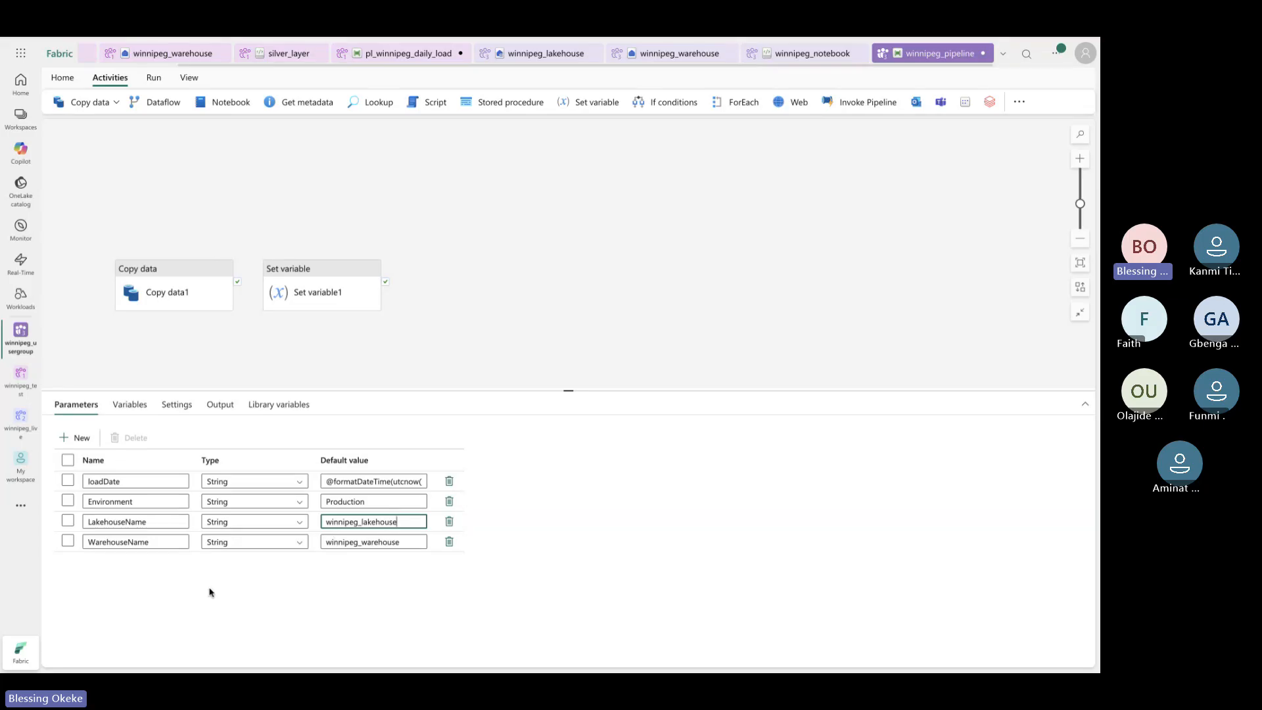
left_click(124, 405)
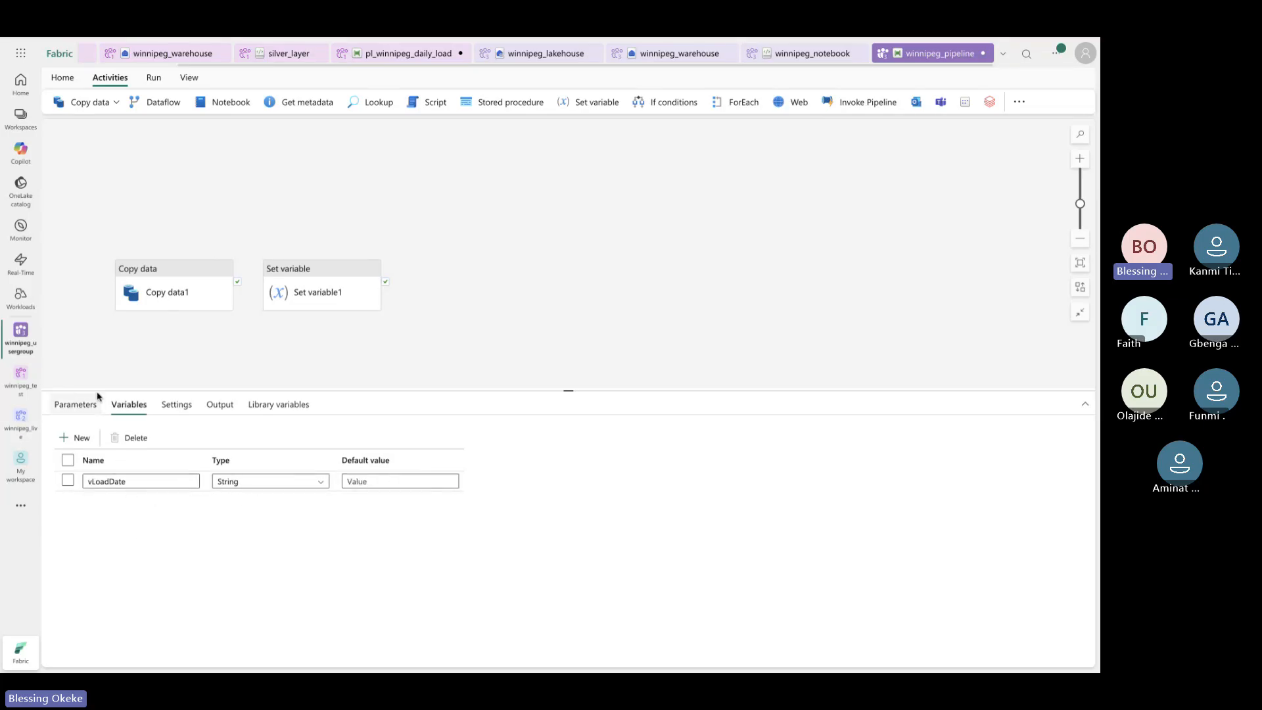
Rename the Set variable1 activity to Set_LoadDate
left_click(360, 304)
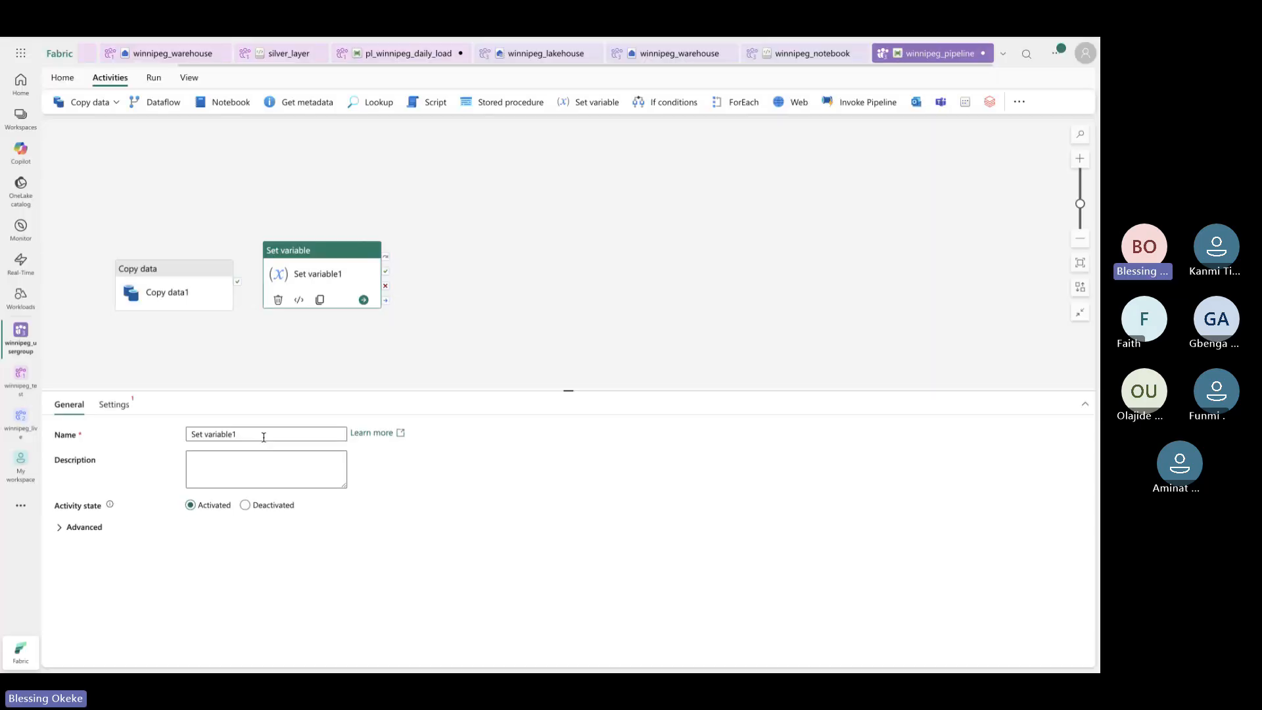
left_click(263, 437)
key("BackSpace")
key("BackSpace")
key("BackSpace")
key("BackSpace")
key("BackSpace")
key("BackSpace")
key("BackSpace")
key("BackSpace")
key("BackSpace")
key("BackSpace")
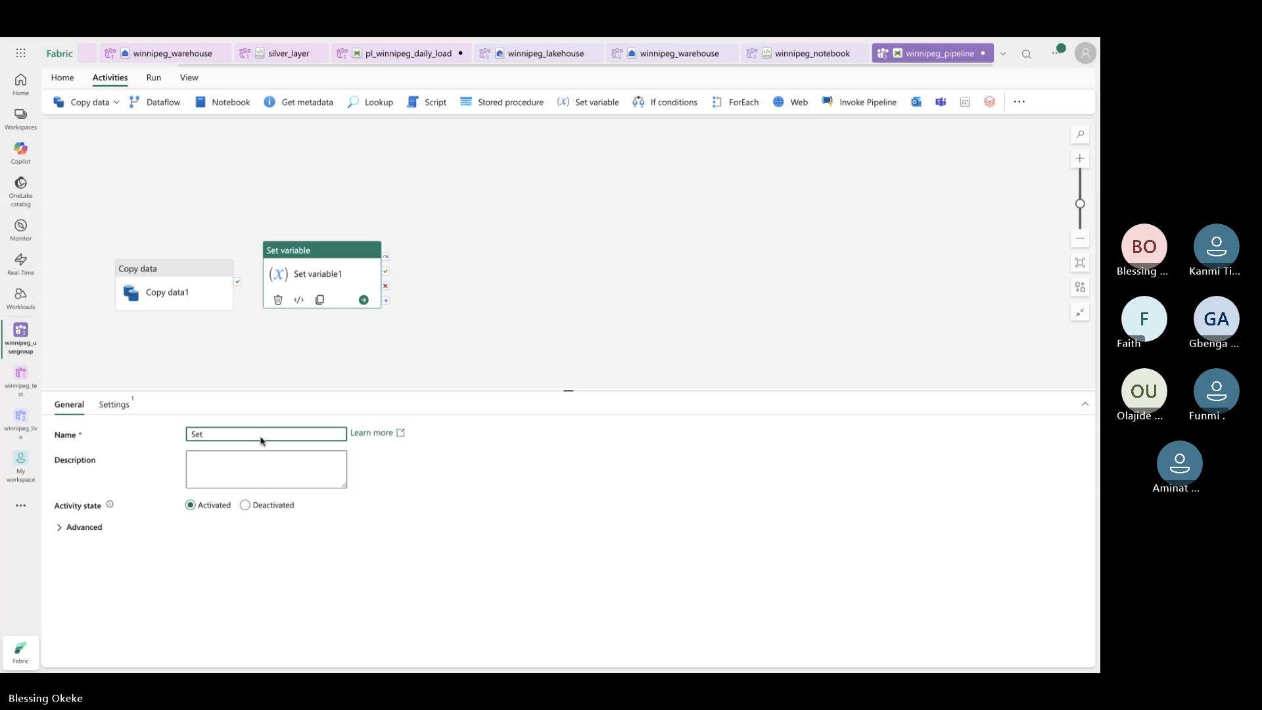
type("_Load")
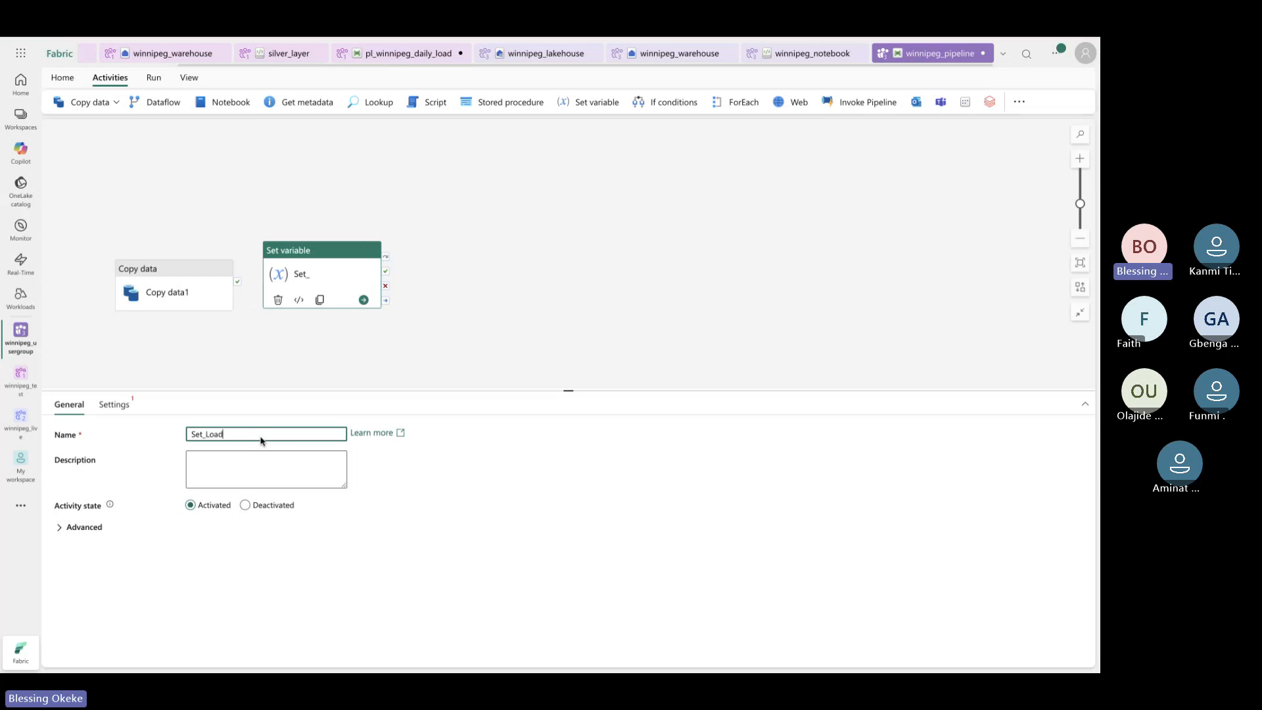
type("Date")
Make the activity assign the vLoadDate variable and start editing its value
left_click(123, 405)
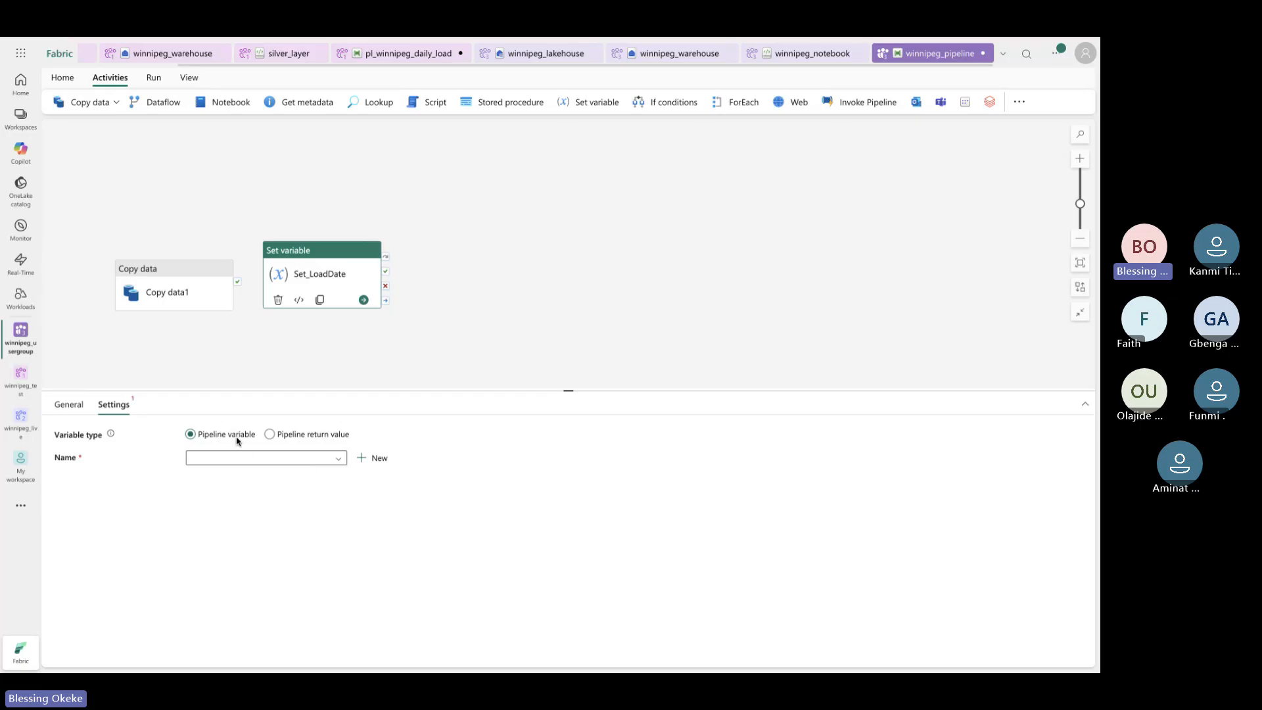
left_click(340, 460)
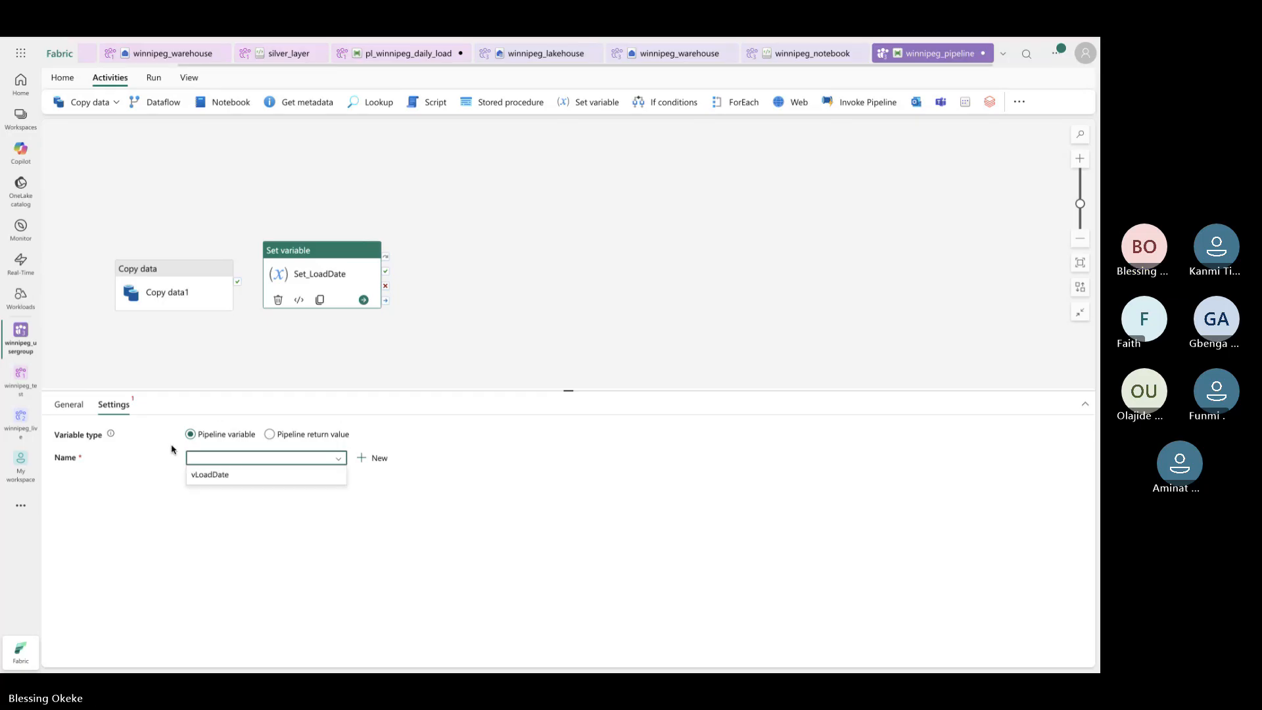
left_click(214, 475)
left_click(216, 480)
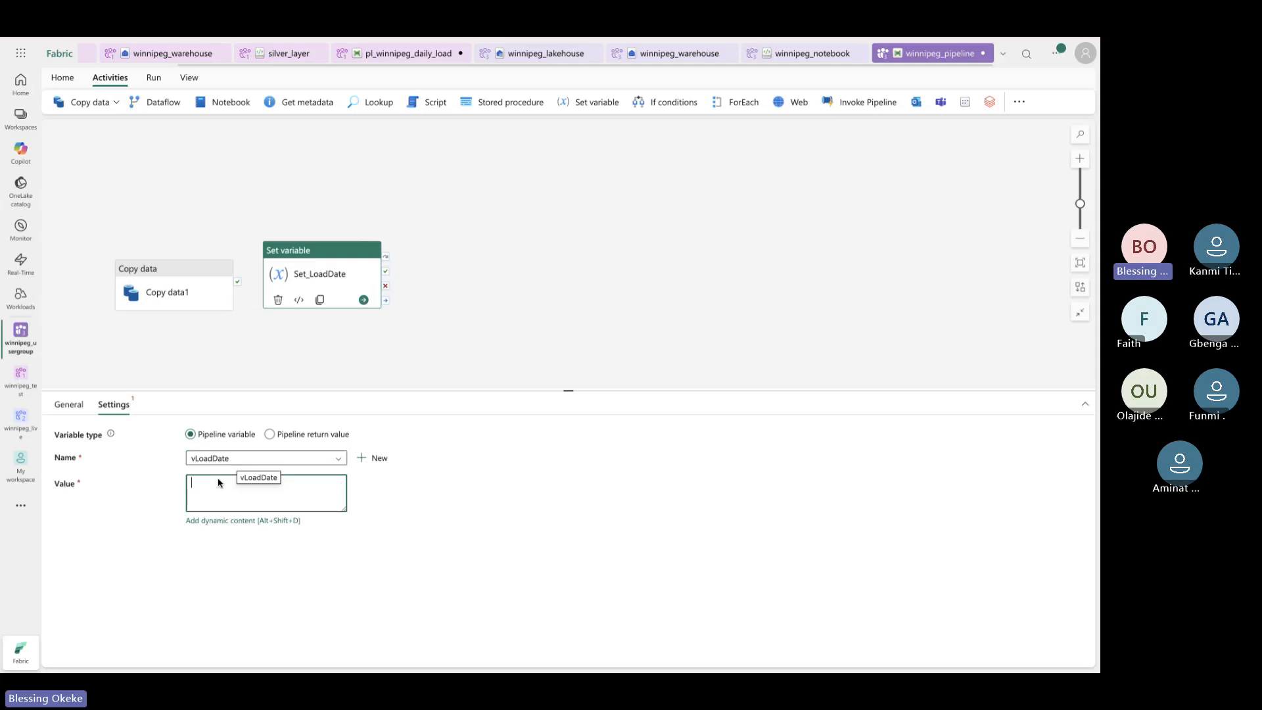
left_click(255, 522)
Try inserting the WarehouseName, LakehouseName, Environment and loadDate parameters as the value, then clear the expression
left_click(242, 521)
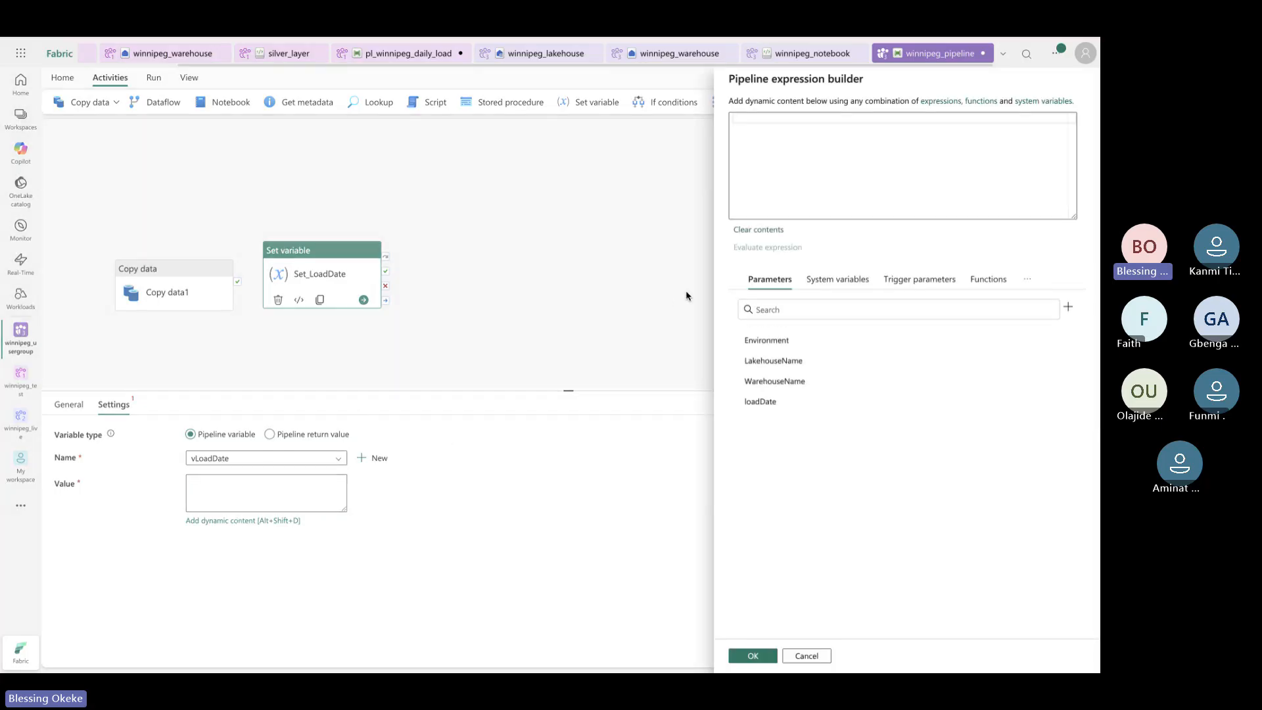
left_click(834, 205)
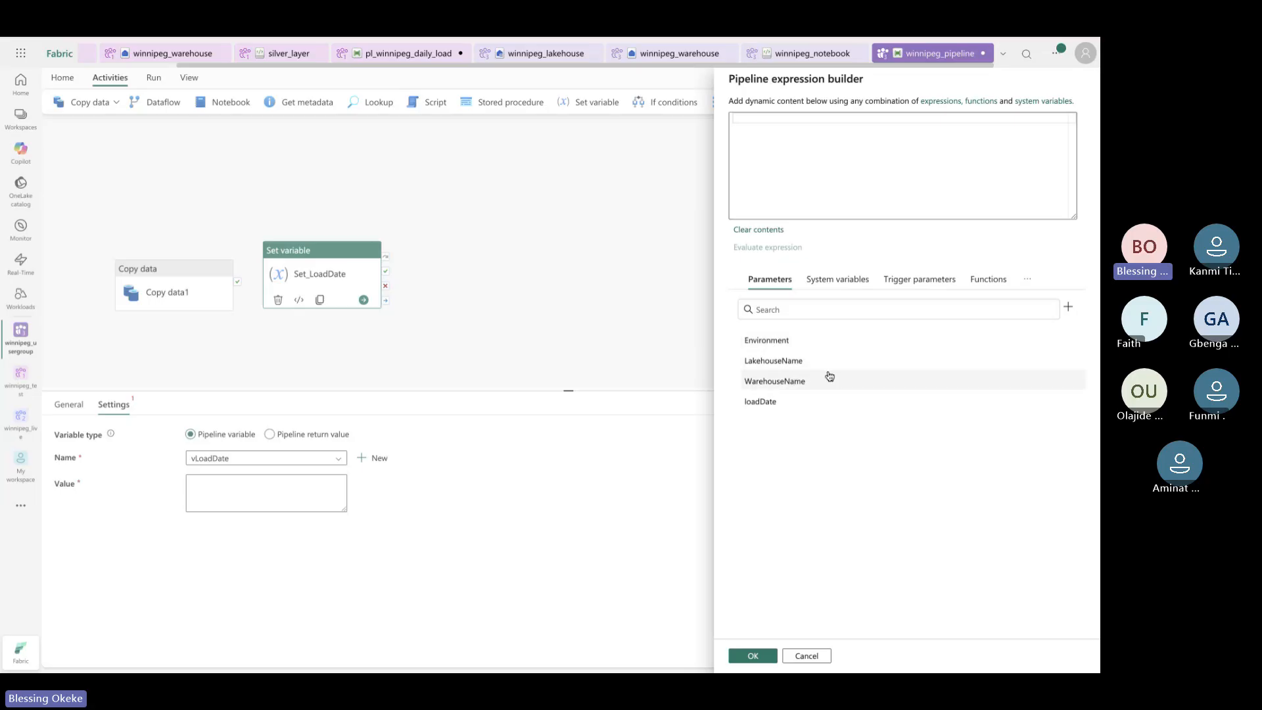
left_click(812, 386)
left_click(800, 363)
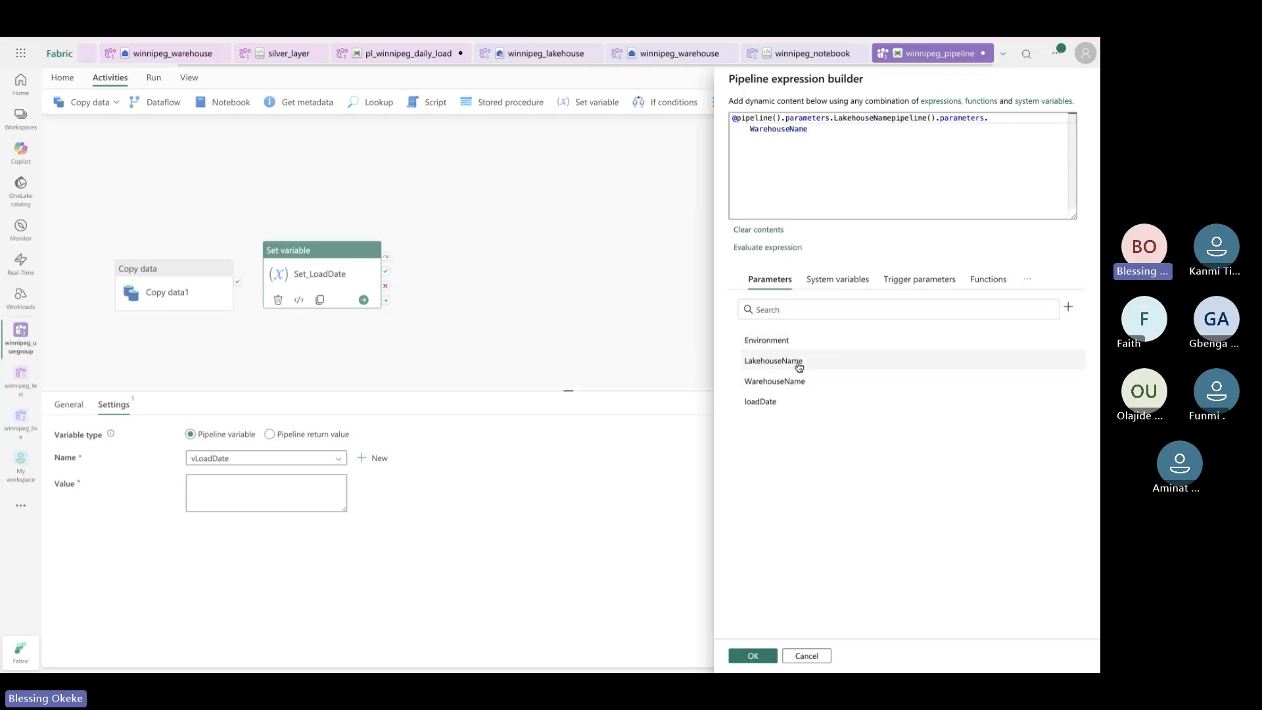
left_click(782, 359)
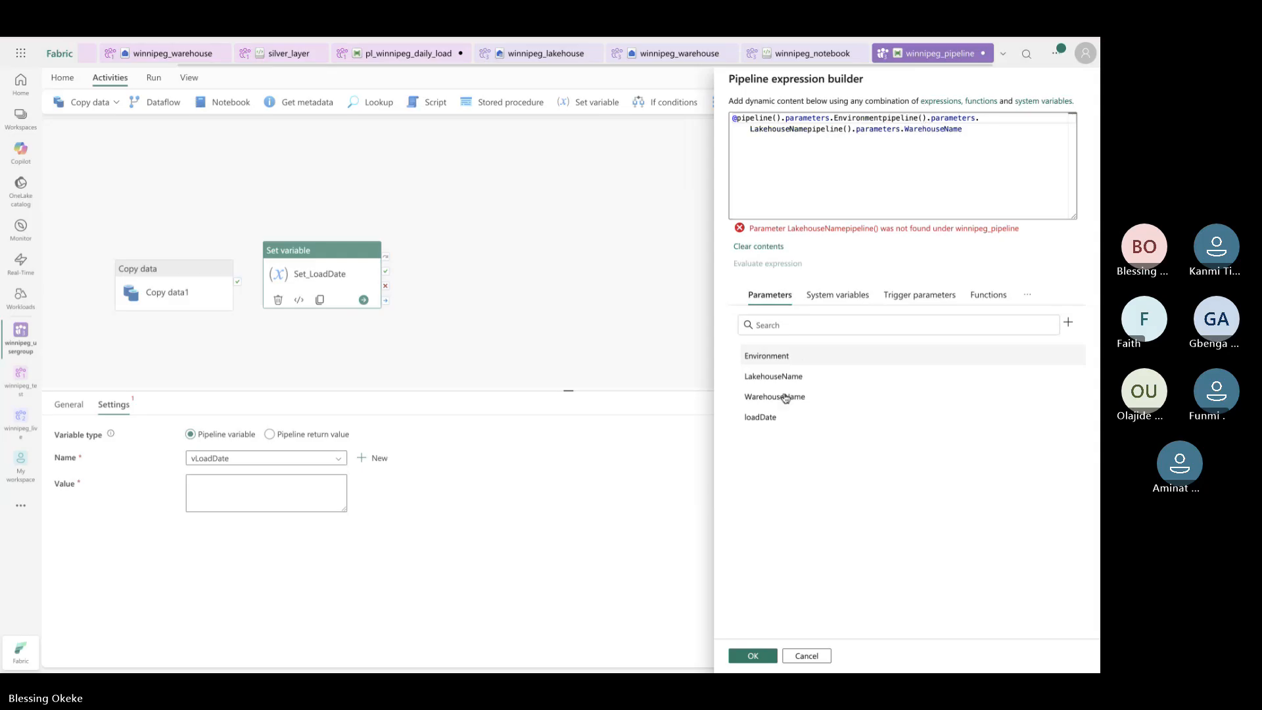
left_click(758, 246)
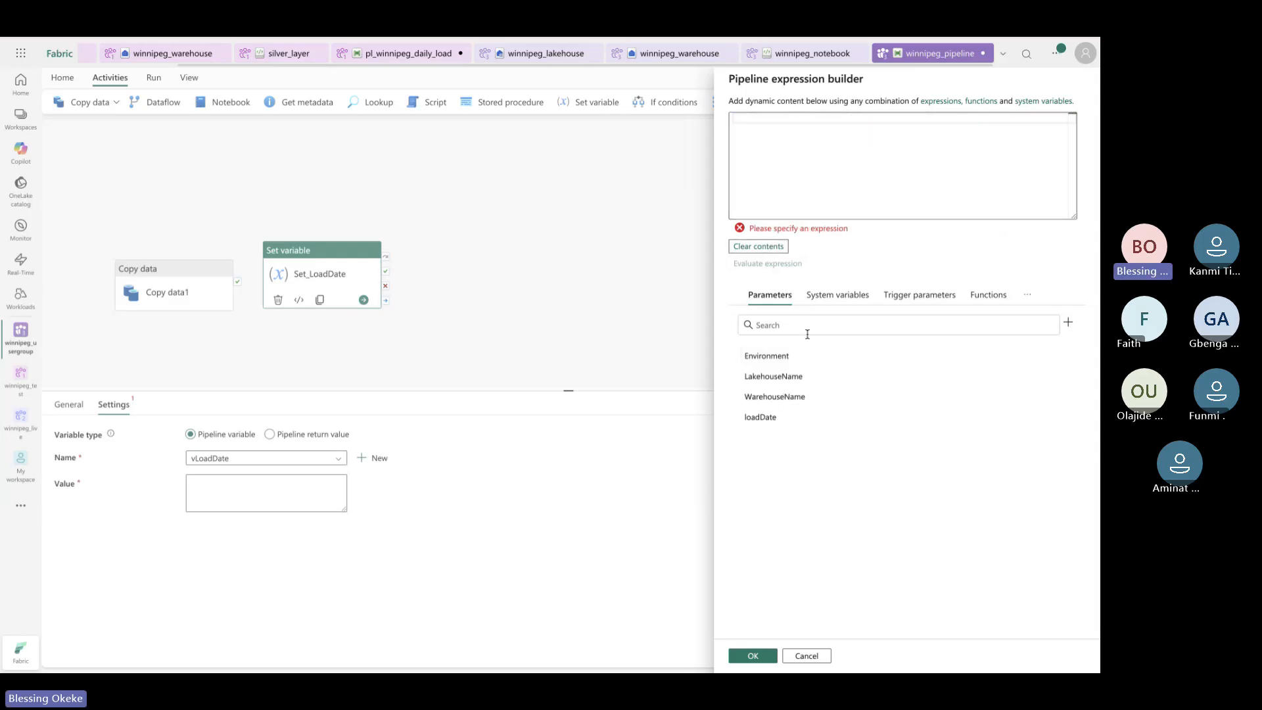
left_click(780, 420)
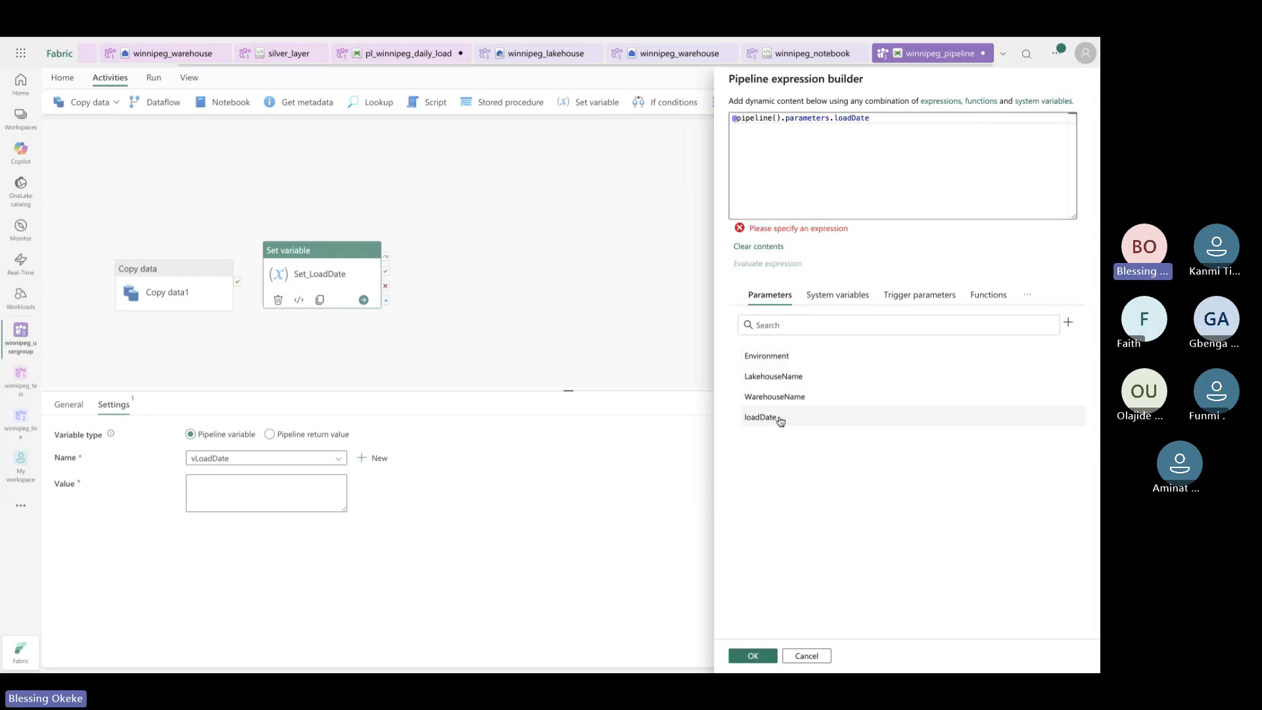
left_click(792, 385)
left_click(762, 247)
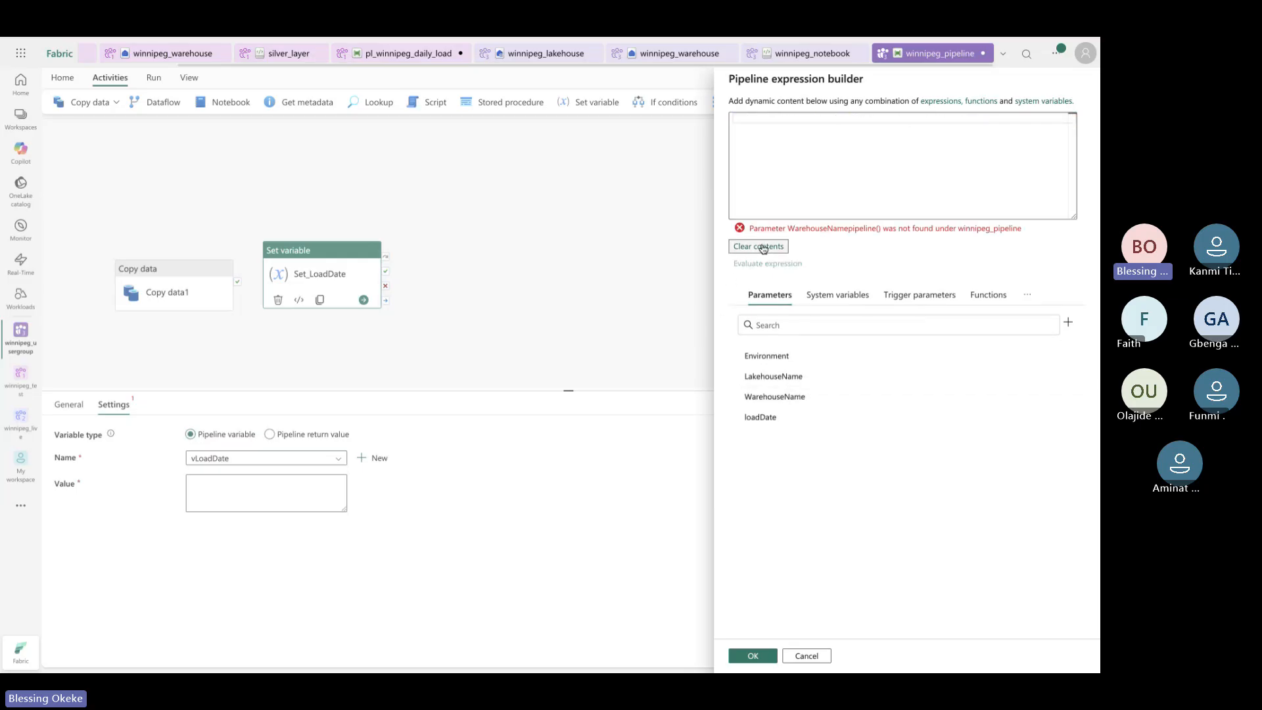
Insert the formatDateTime date function into the vLoadDate value expression
left_click(1028, 294)
left_click(990, 295)
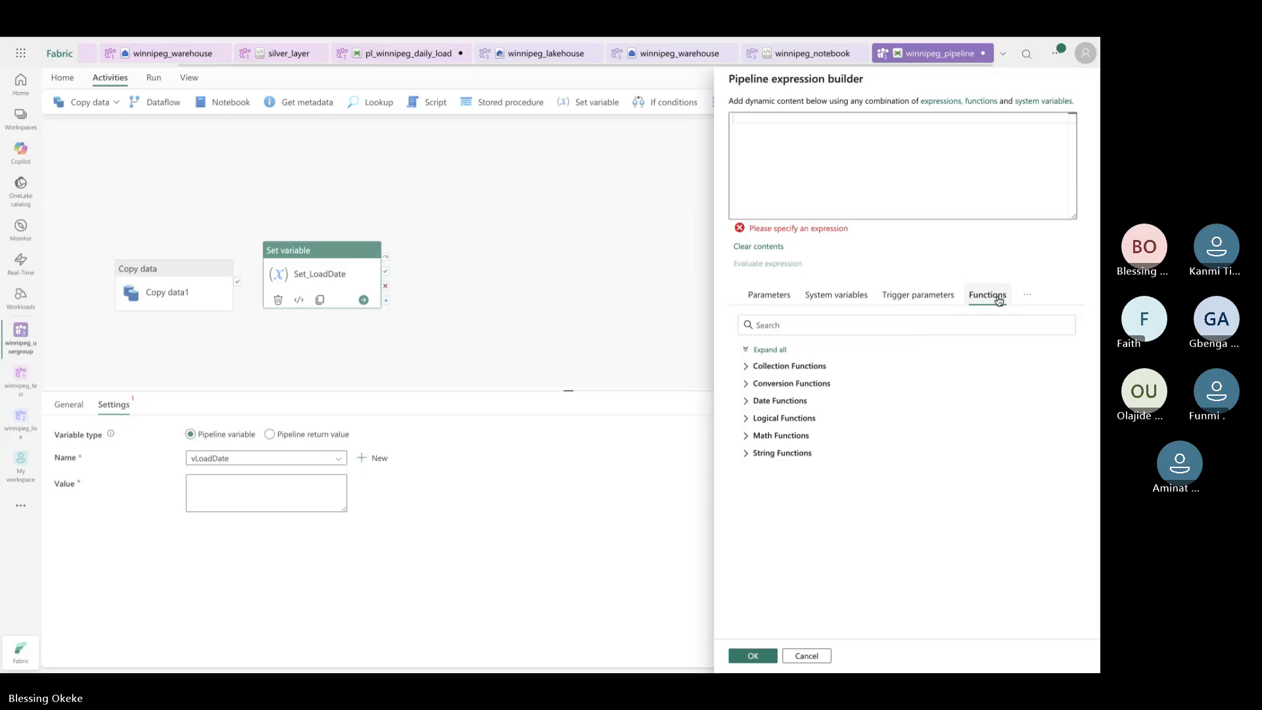
left_click(747, 400)
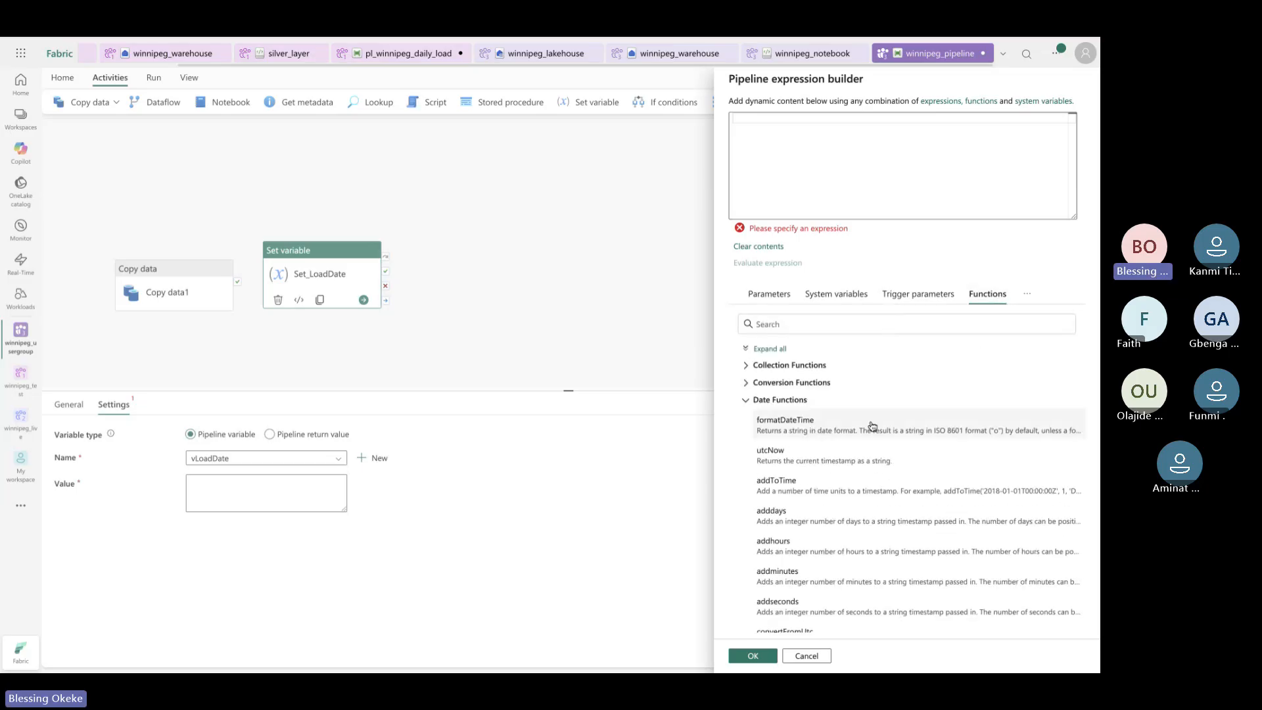
scroll(871, 427, "down", 3)
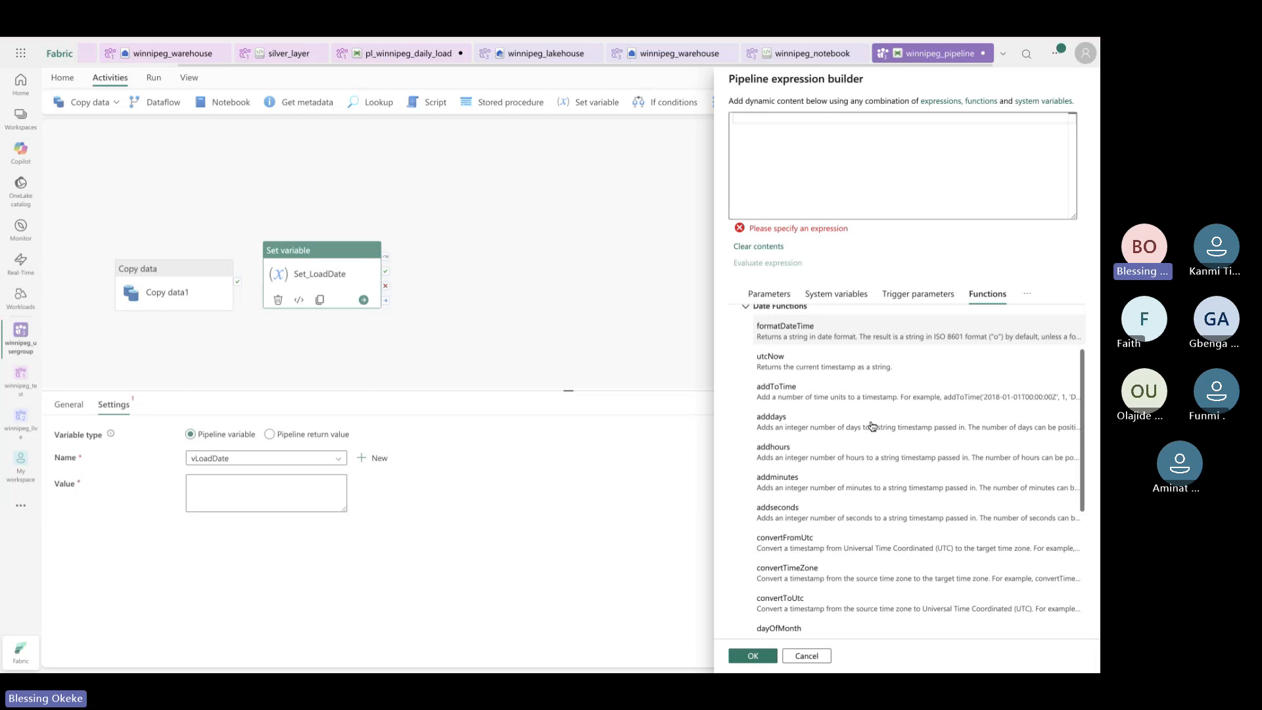
left_click(822, 334)
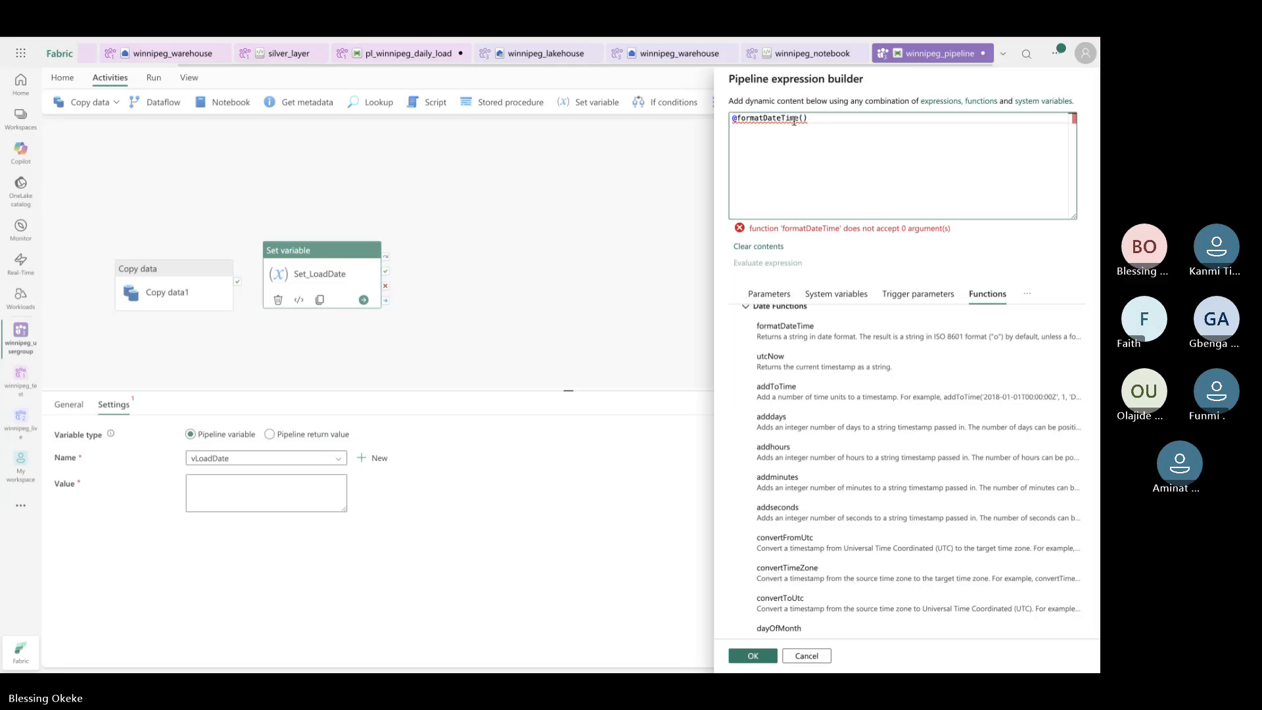
left_click(804, 119)
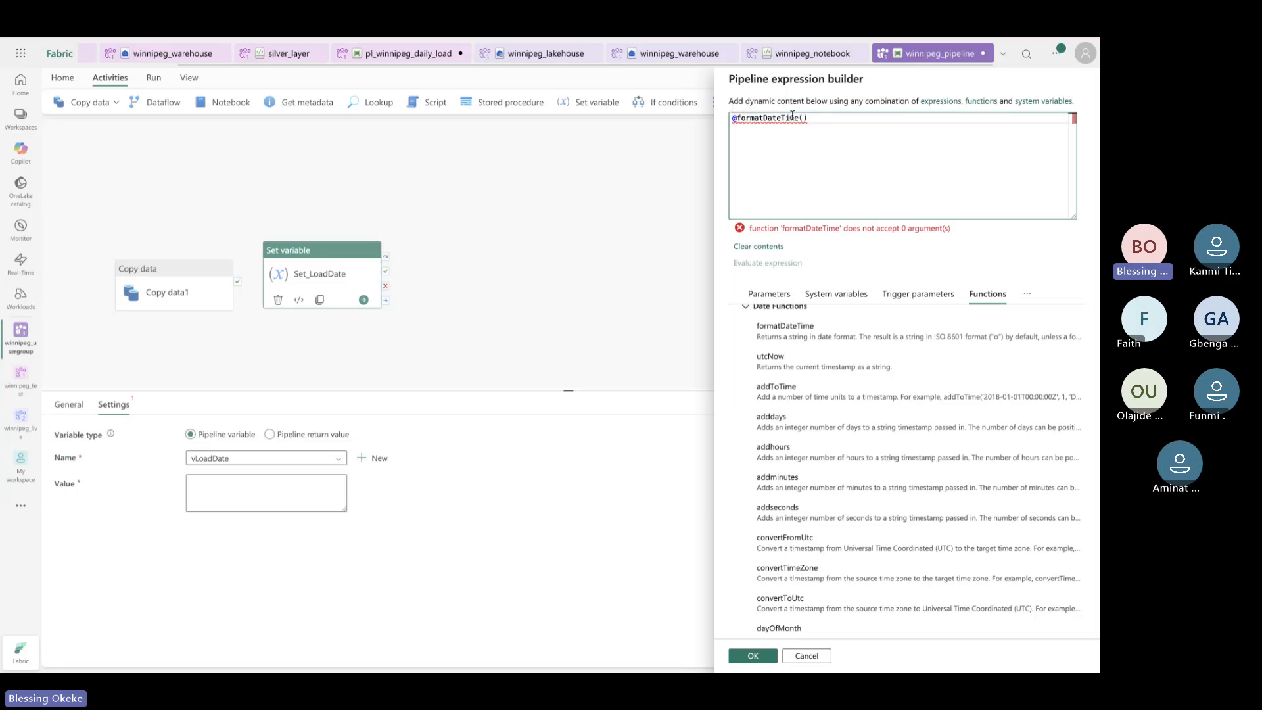
mouse_move(791, 121)
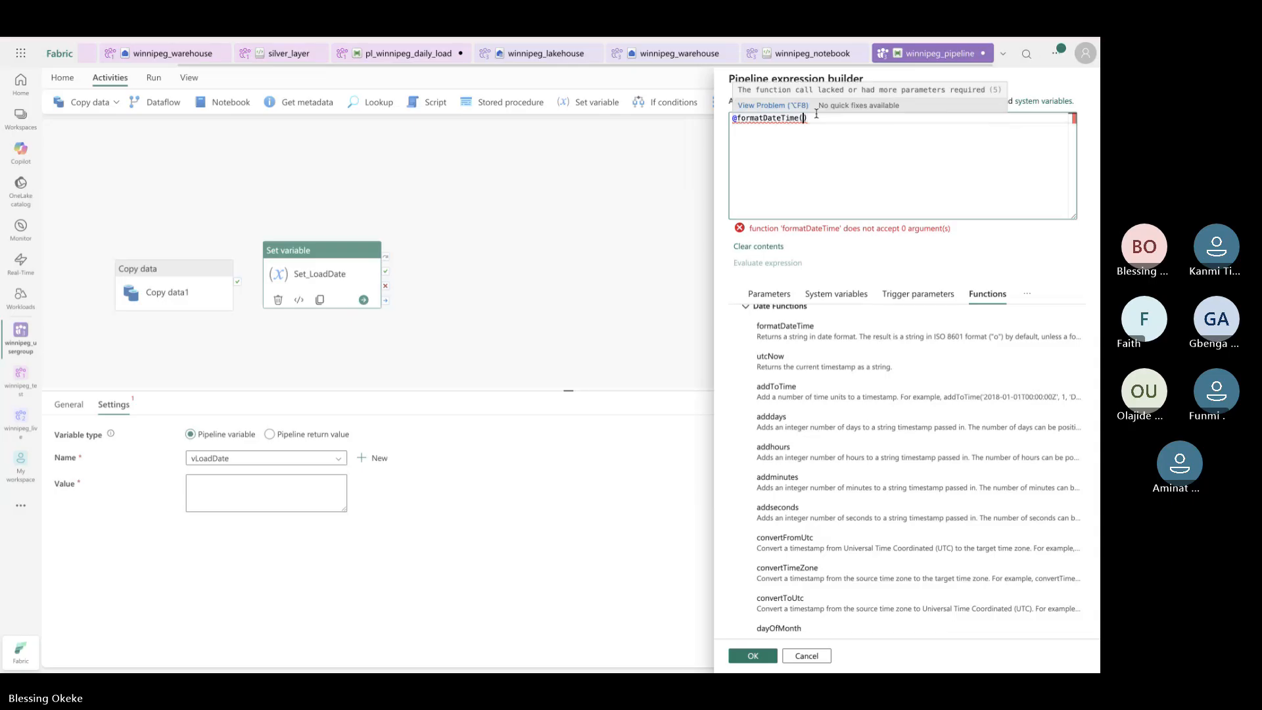
scroll(928, 510, "down", 5)
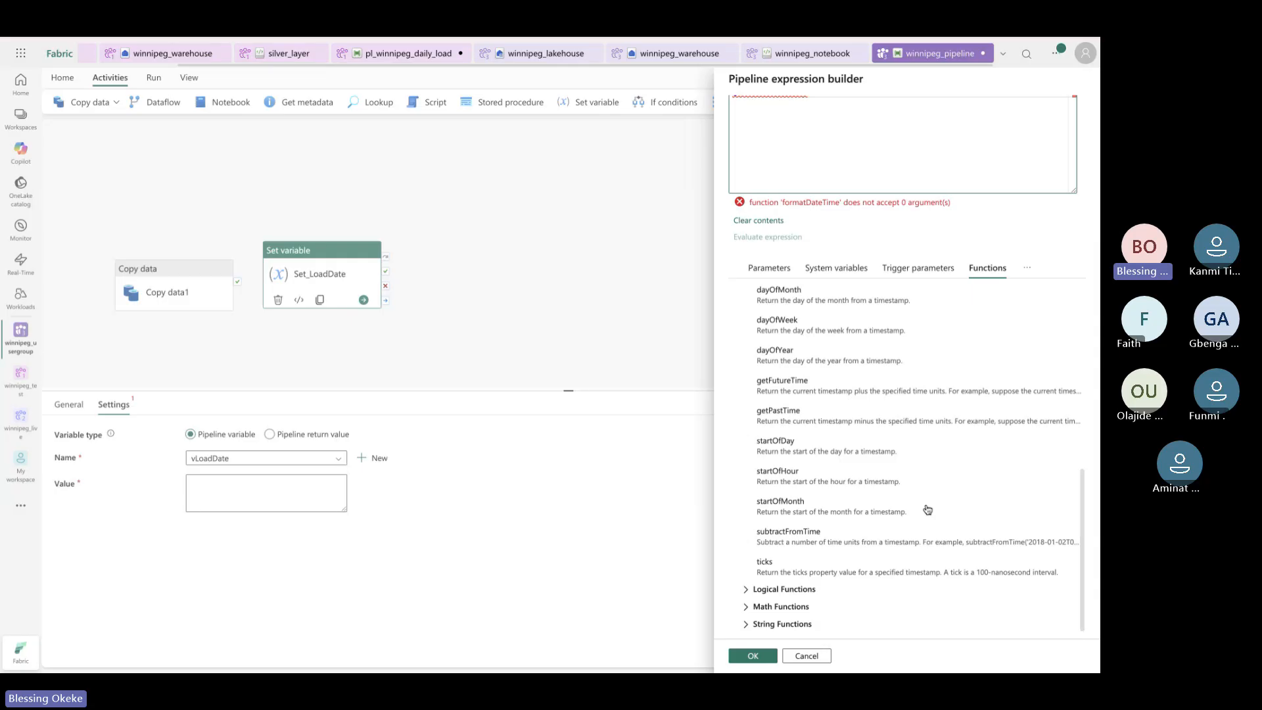
scroll(928, 509, "up", 5)
scroll(928, 509, "down", 10)
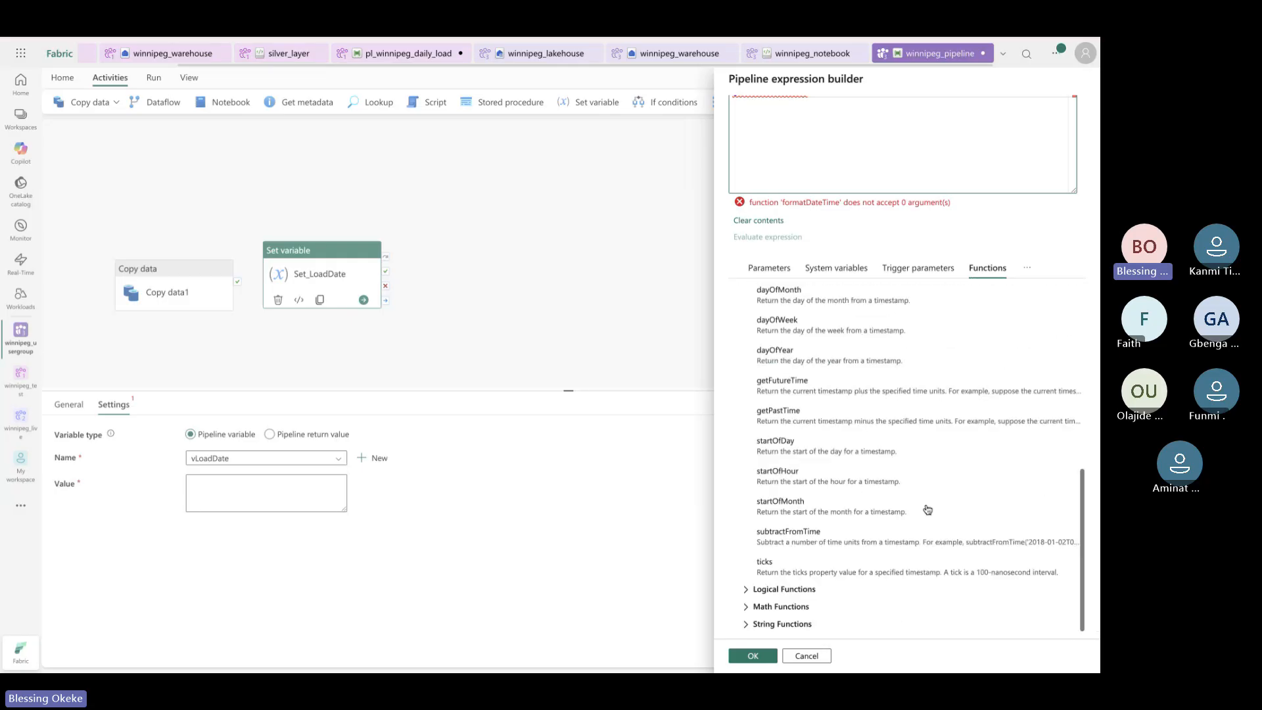
scroll(928, 510, "up", 6)
scroll(928, 509, "up", 5)
Browse the conversion functions, clear the formatDateTime expression and show the pipeline parameters
left_click(746, 375)
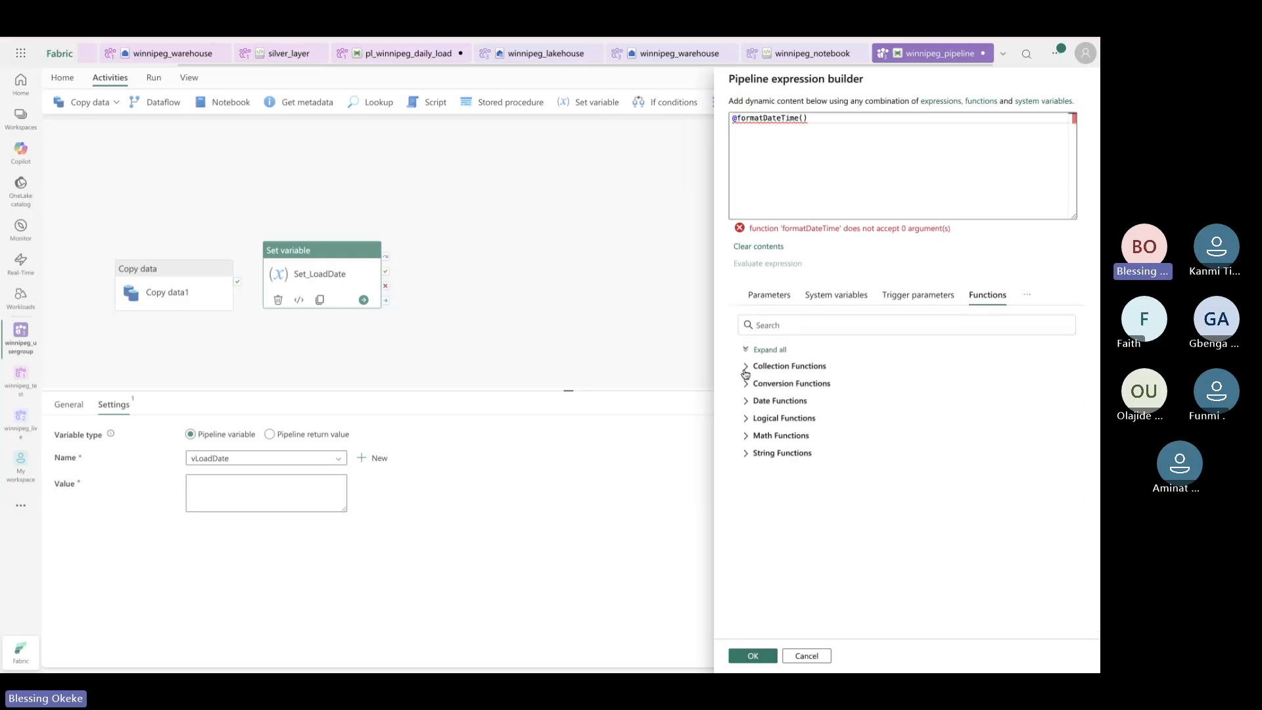
left_click(748, 382)
scroll(814, 474, "down", 3)
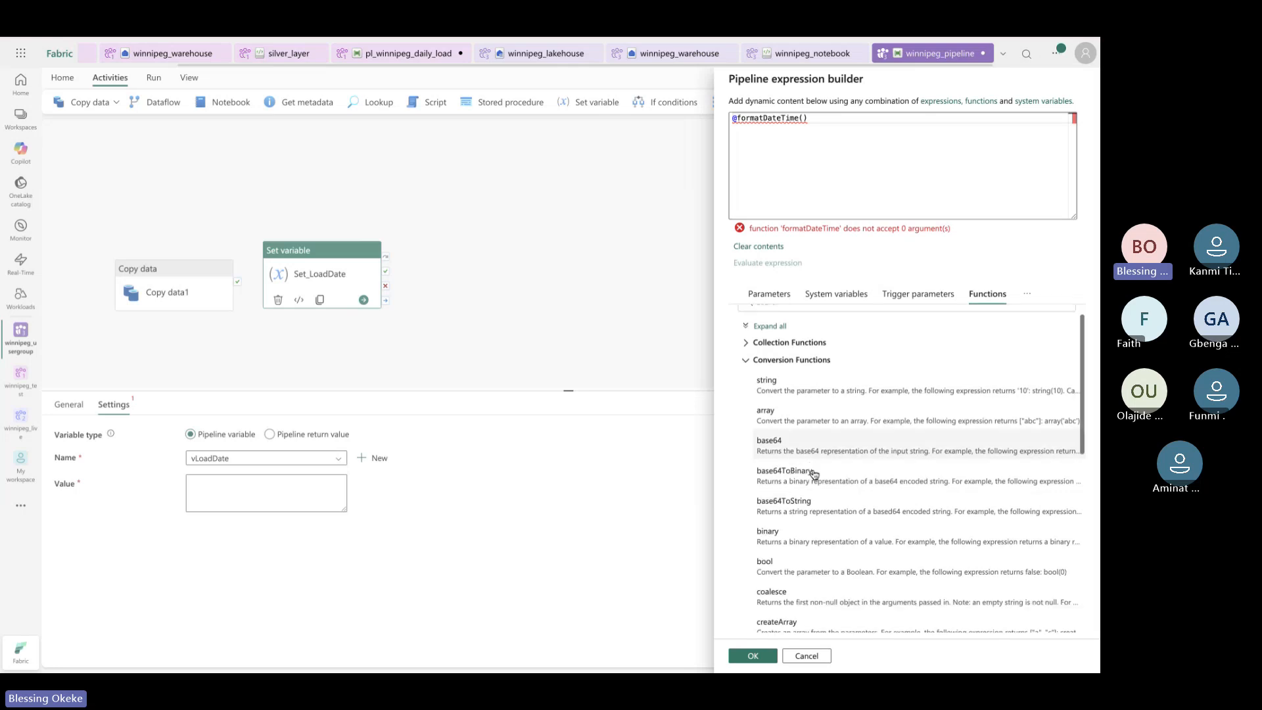
scroll(814, 474, "up", 3)
left_click(746, 383)
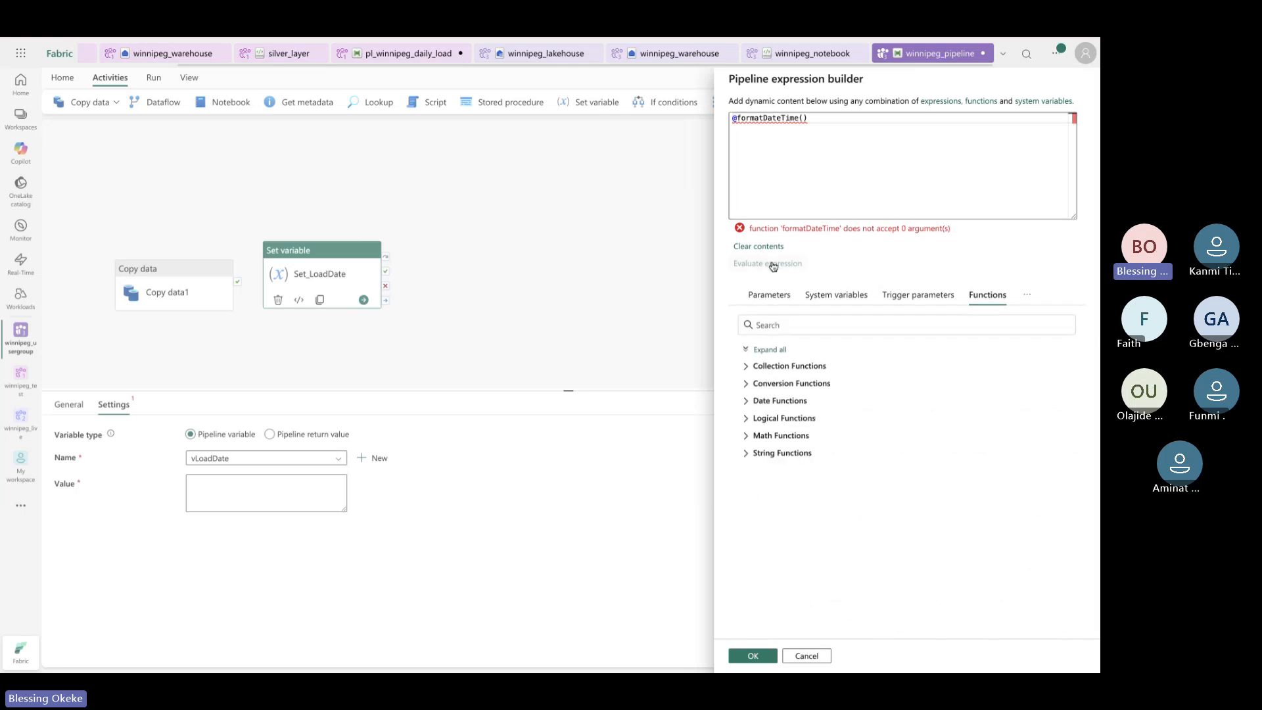
left_click(764, 246)
left_click(767, 304)
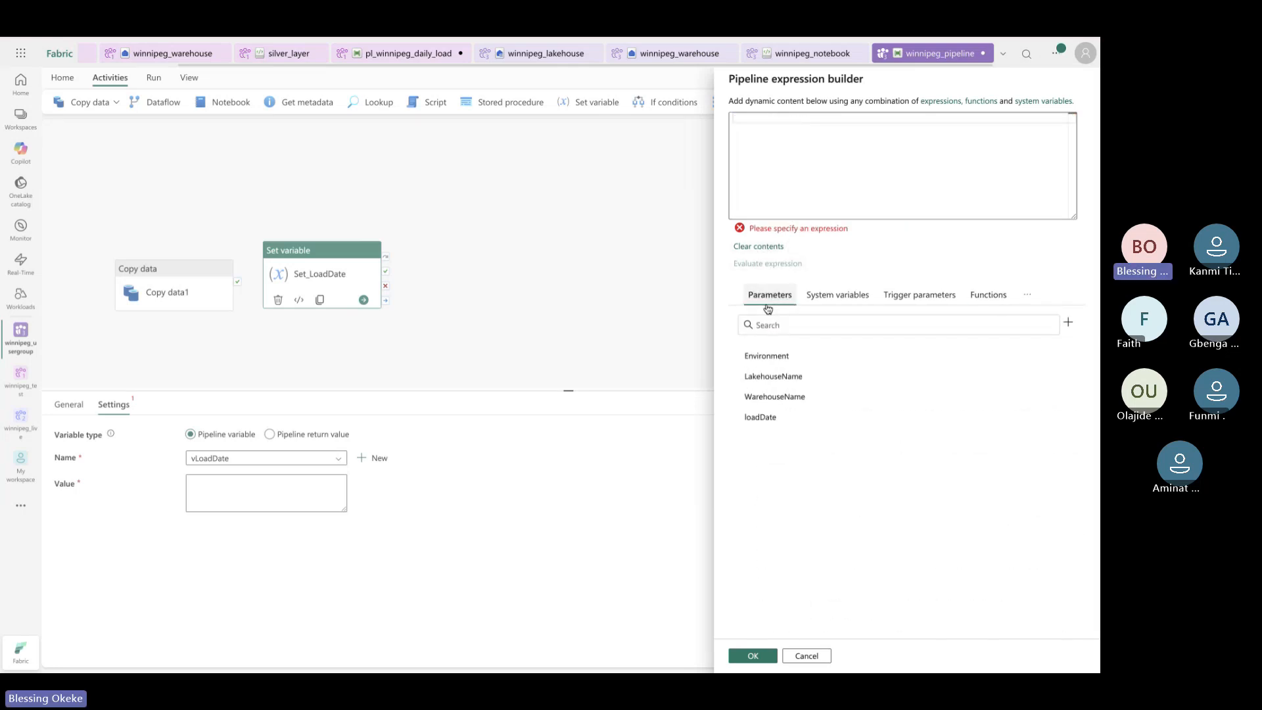
left_click(760, 416)
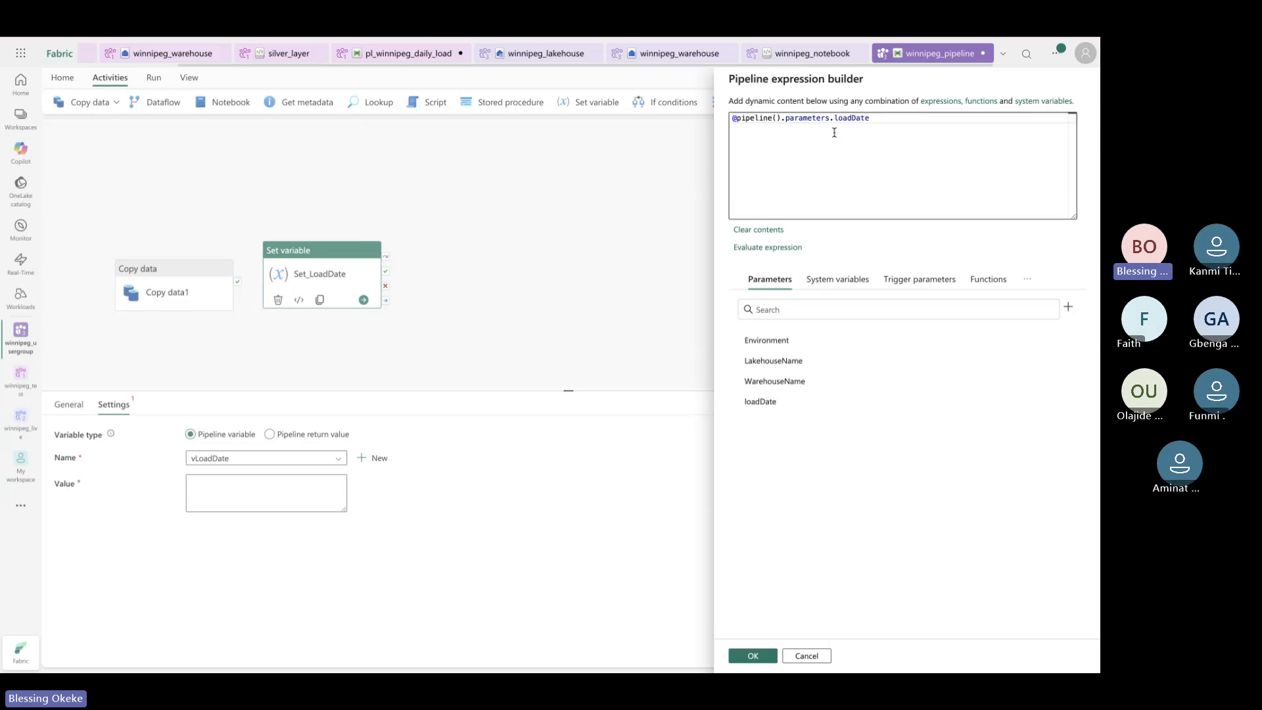
left_click(753, 656)
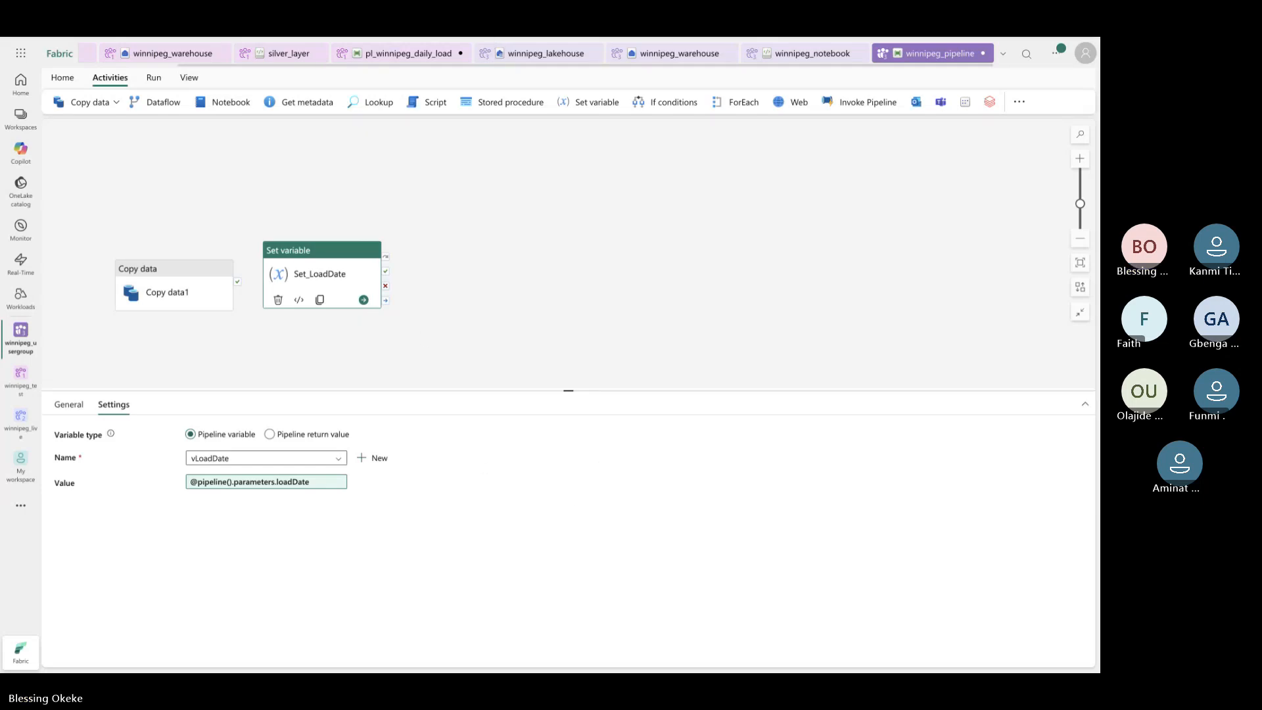
left_click(432, 347)
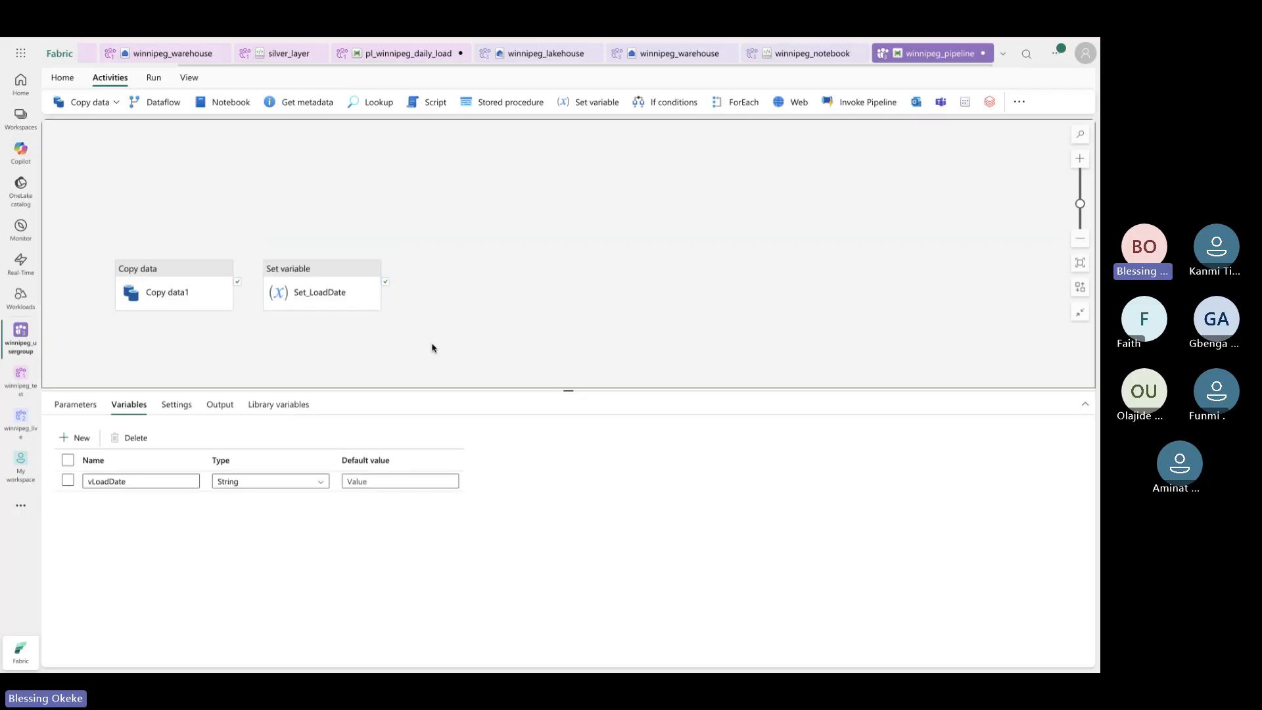
Move Set_LoadDate up and left and Copy data1 to the right on the canvas
left_click(319, 277)
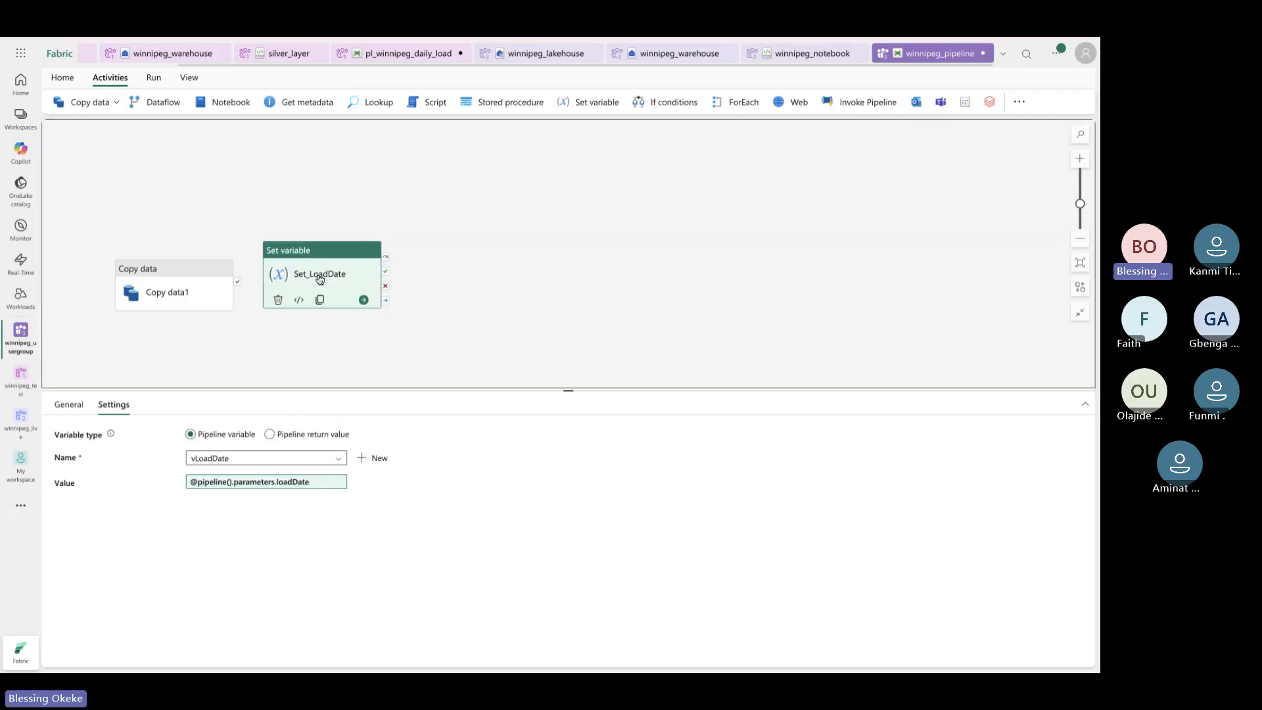
left_click(69, 404)
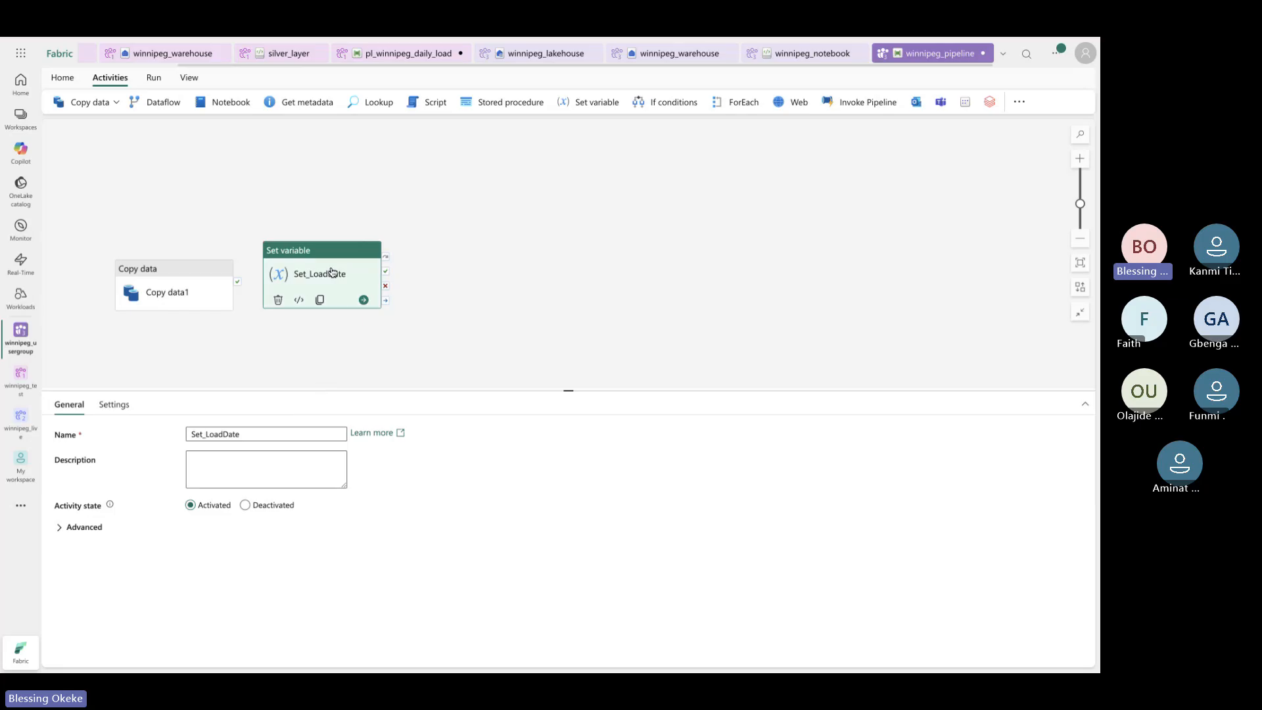
left_click_drag(332, 273, 274, 211)
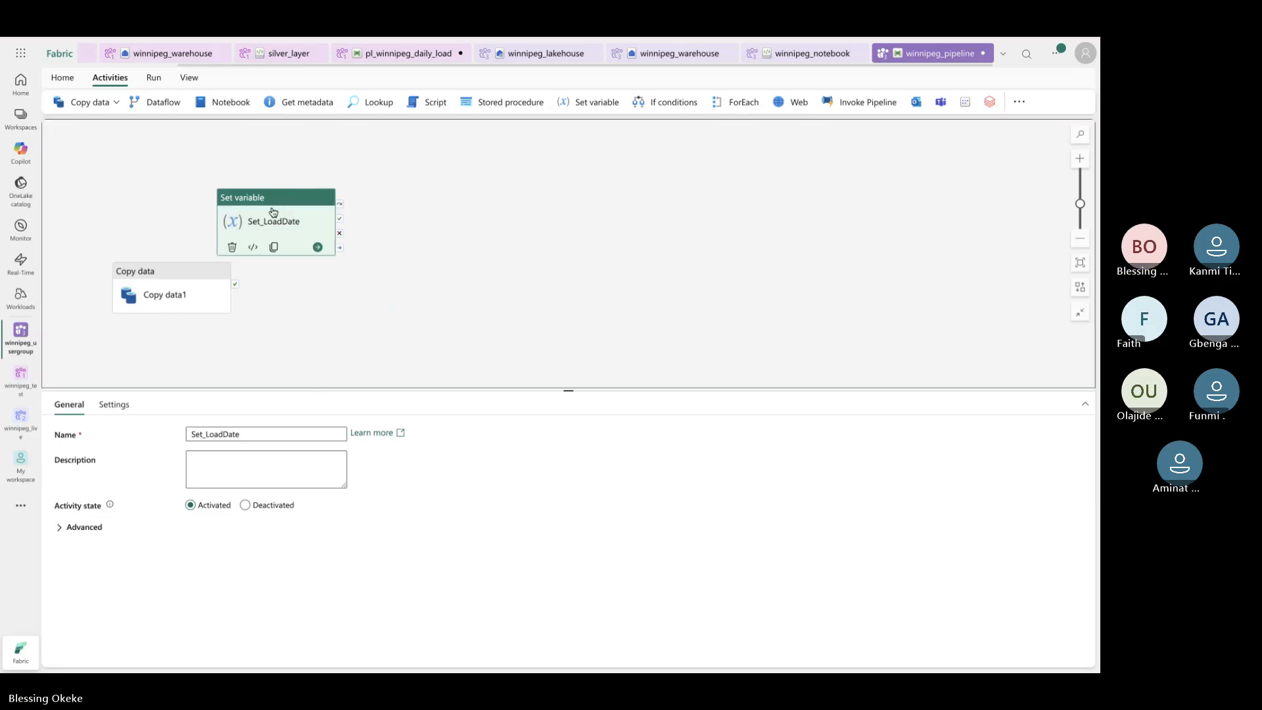
left_click_drag(168, 273, 595, 198)
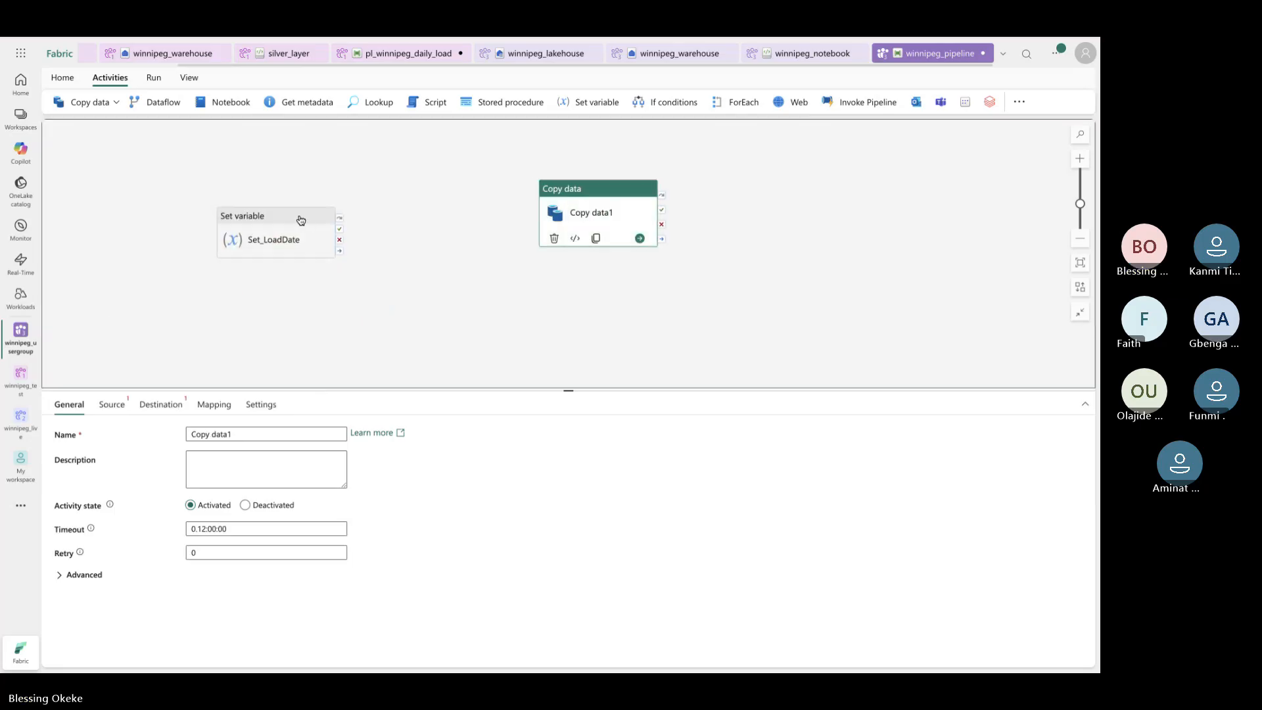
Place Set_LoadDate at the canvas's left with Copy data1 level beside it
left_click_drag(301, 219, 252, 238)
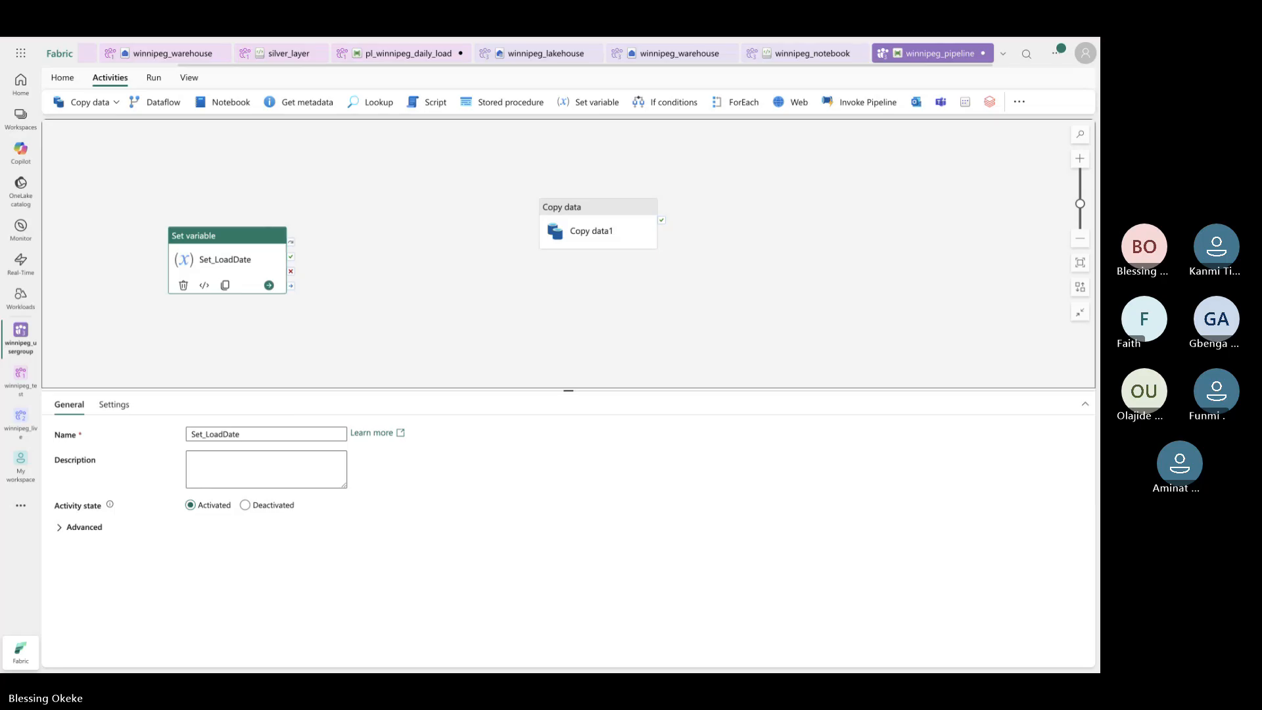
left_click_drag(228, 240, 197, 235)
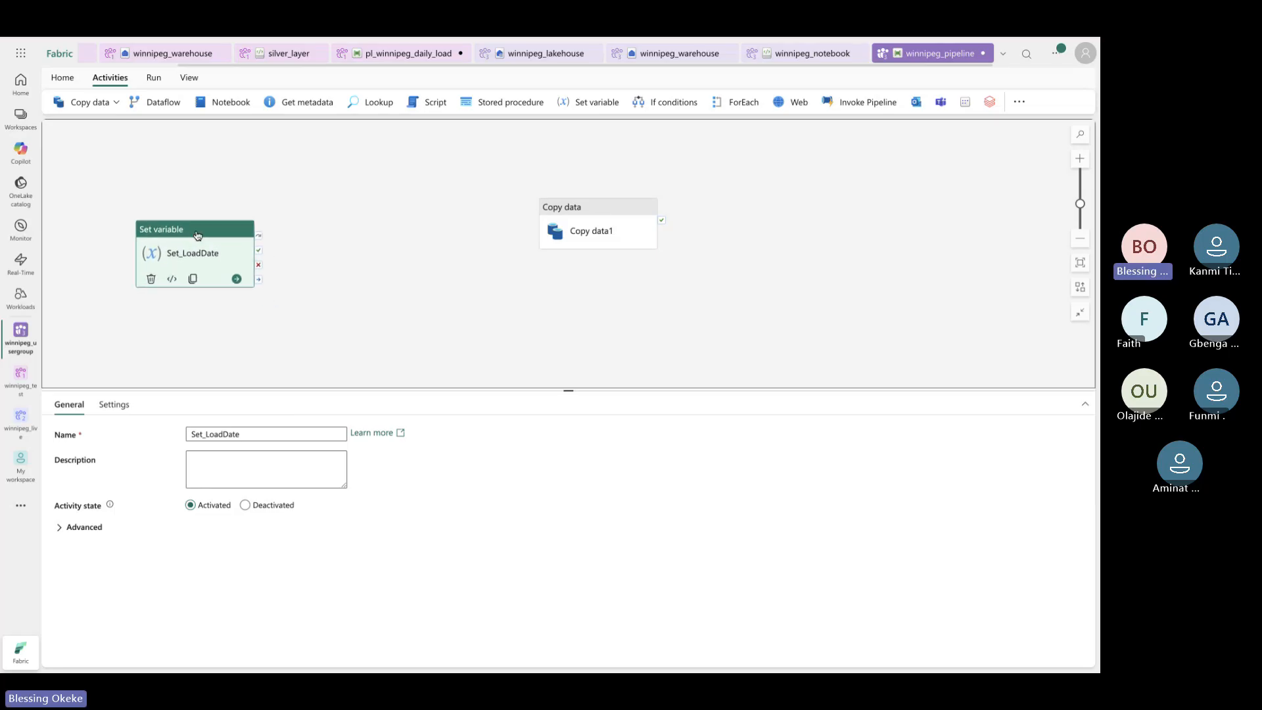
left_click(337, 328)
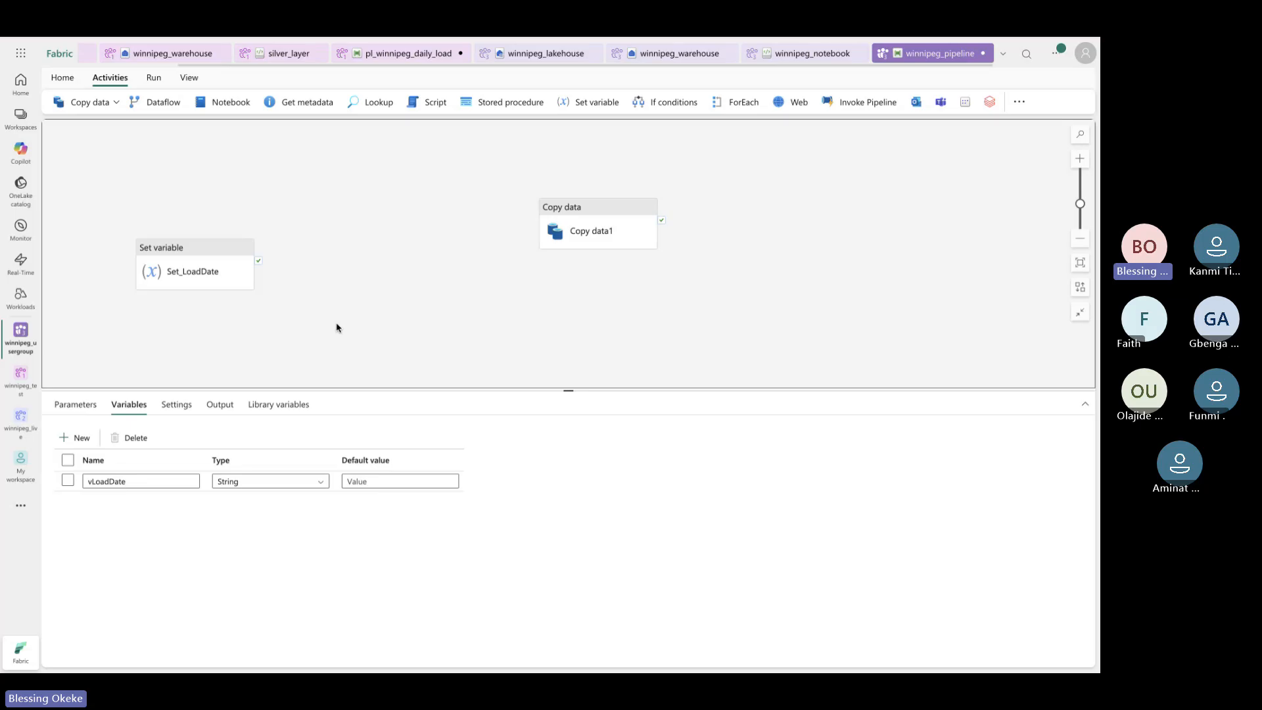
left_click(209, 258)
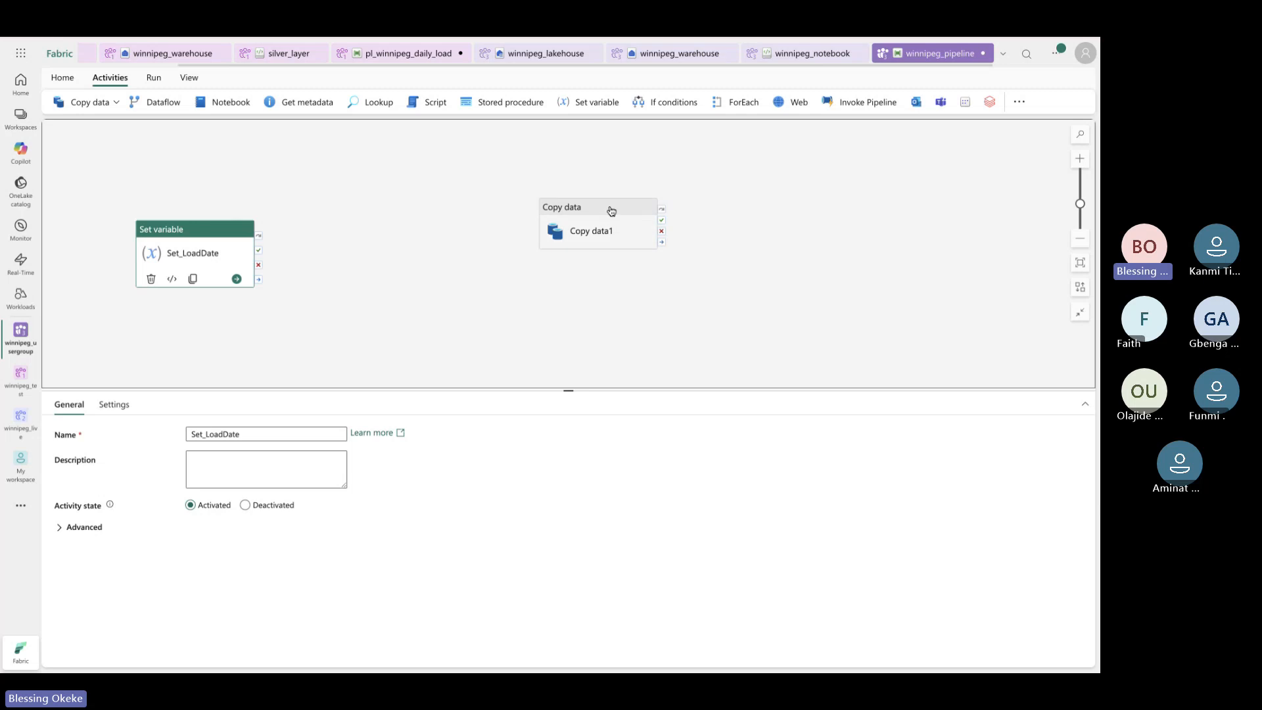
left_click_drag(610, 209, 379, 259)
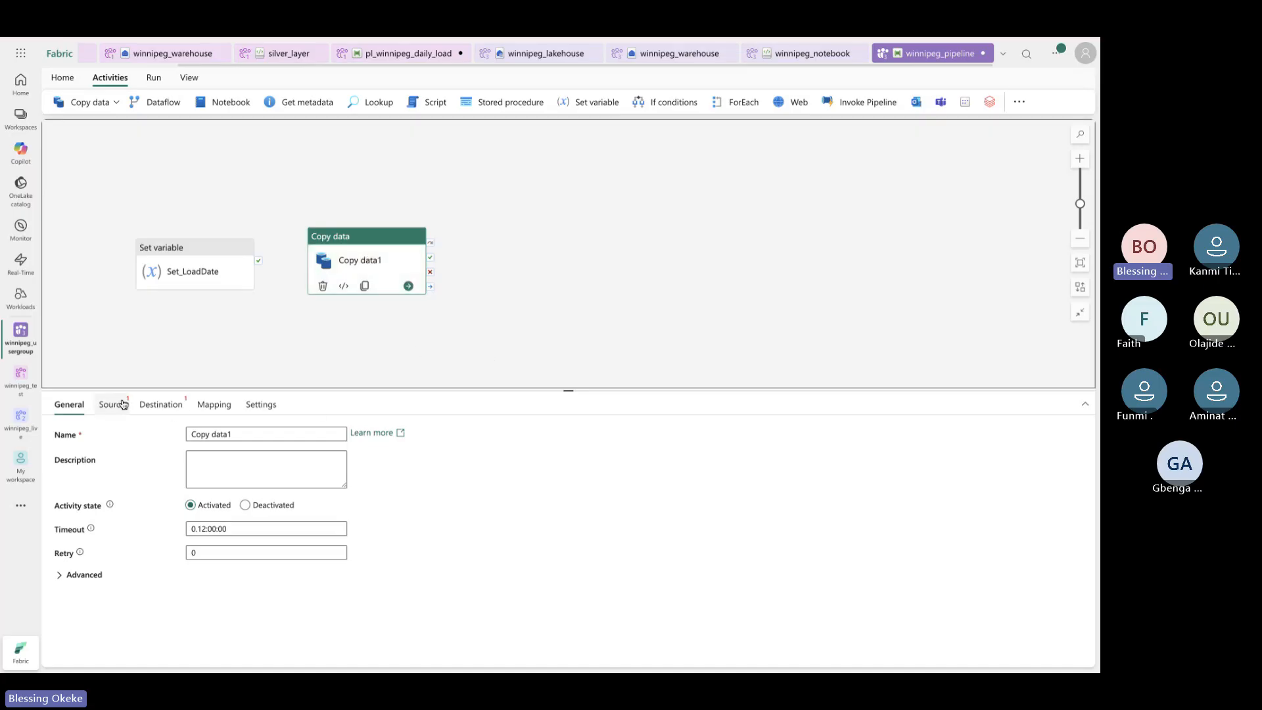
Start editing the copy activity's name, then switch to the Snowflake worksheet tab
left_click(250, 434)
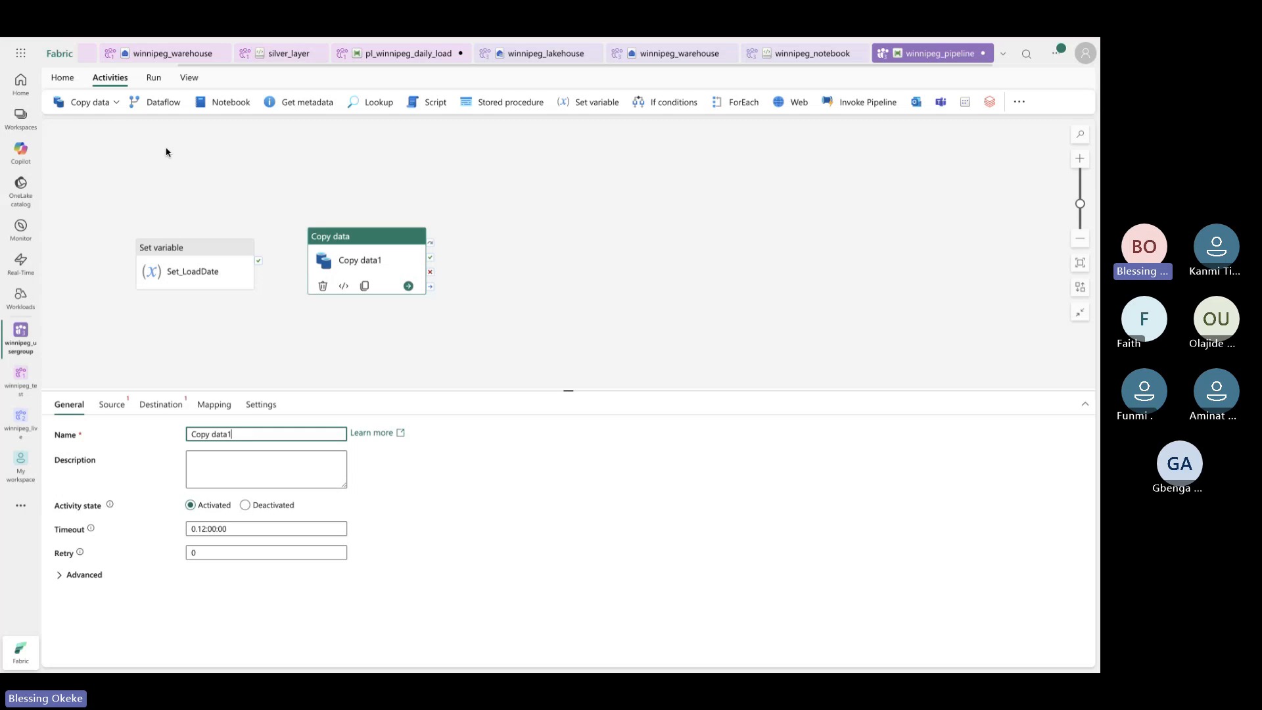
key("ctrl+Tab")
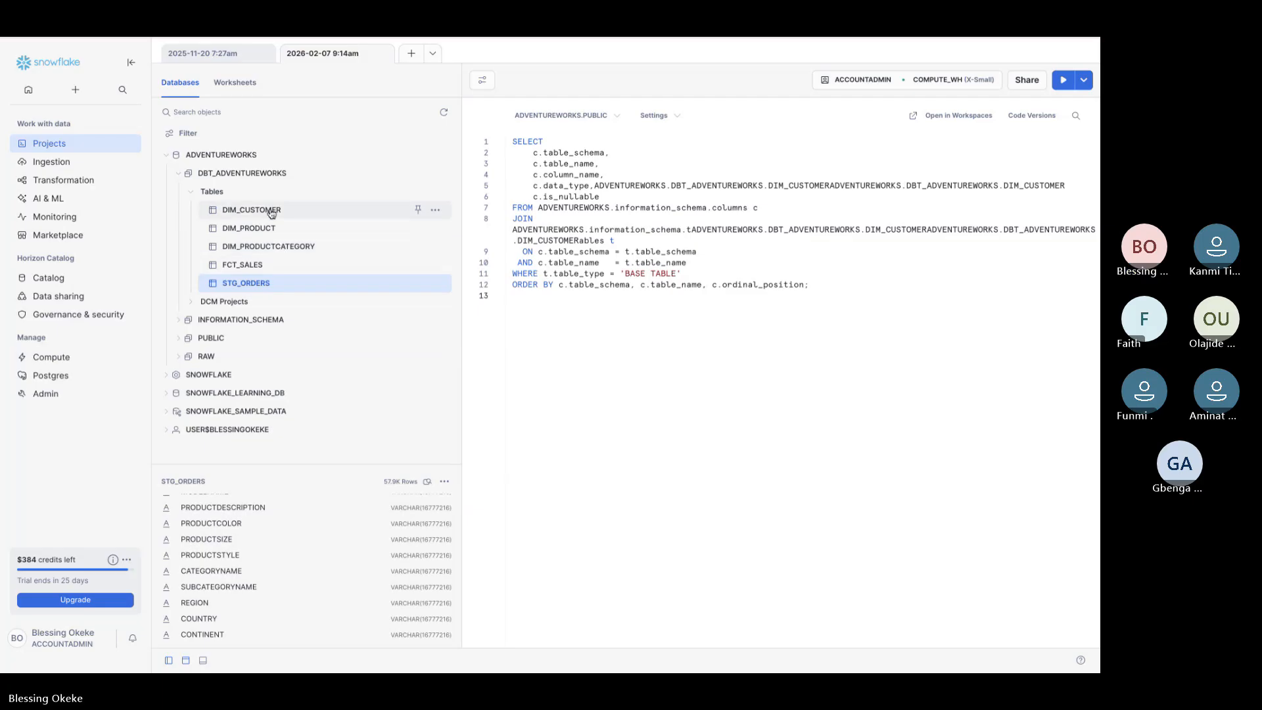
Review the DBT_ADVENTUREWORKS table details in Snowflake, then return to the Fabric pipeline
mouse_move(268, 212)
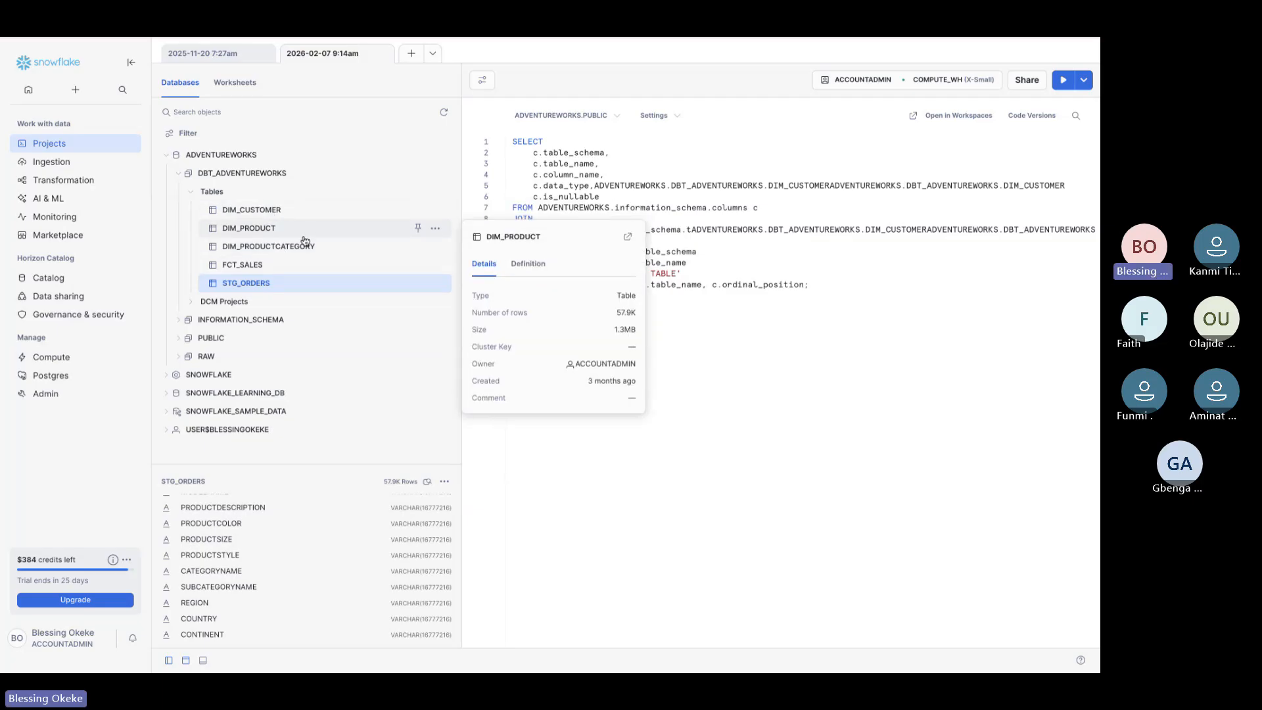
mouse_move(312, 273)
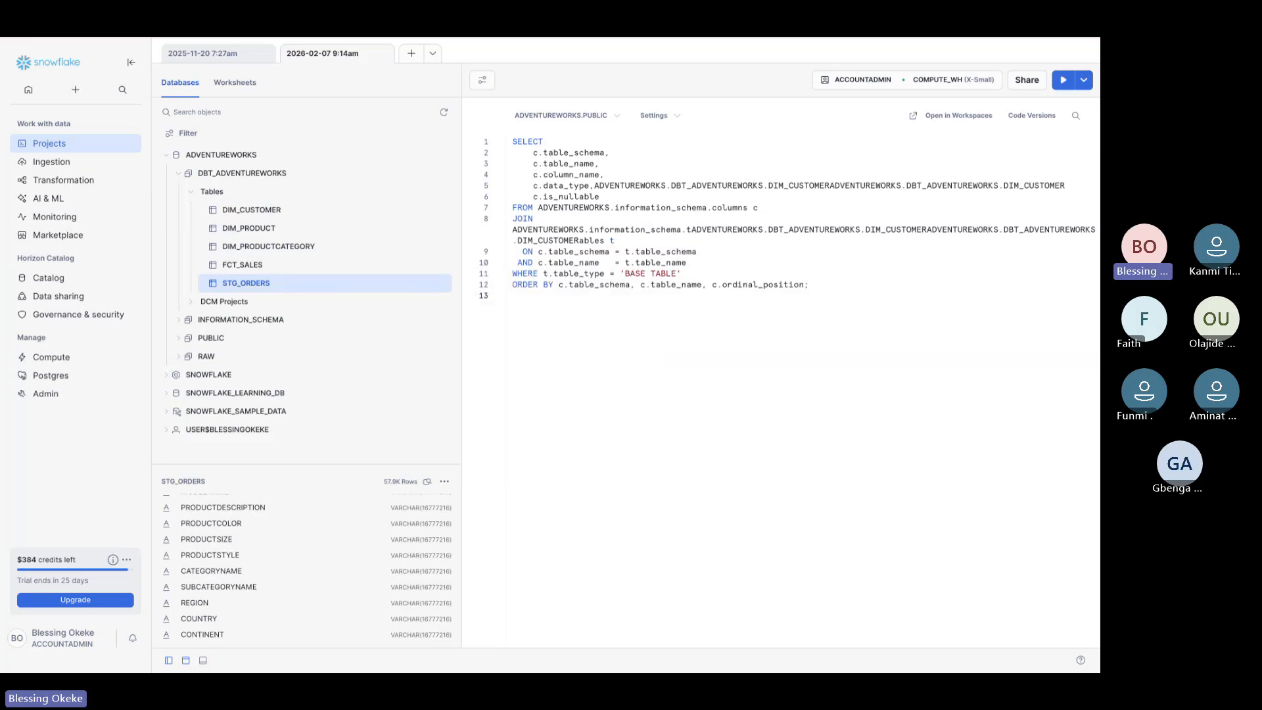
key("ctrl+Tab")
key("ctrl+Tab")
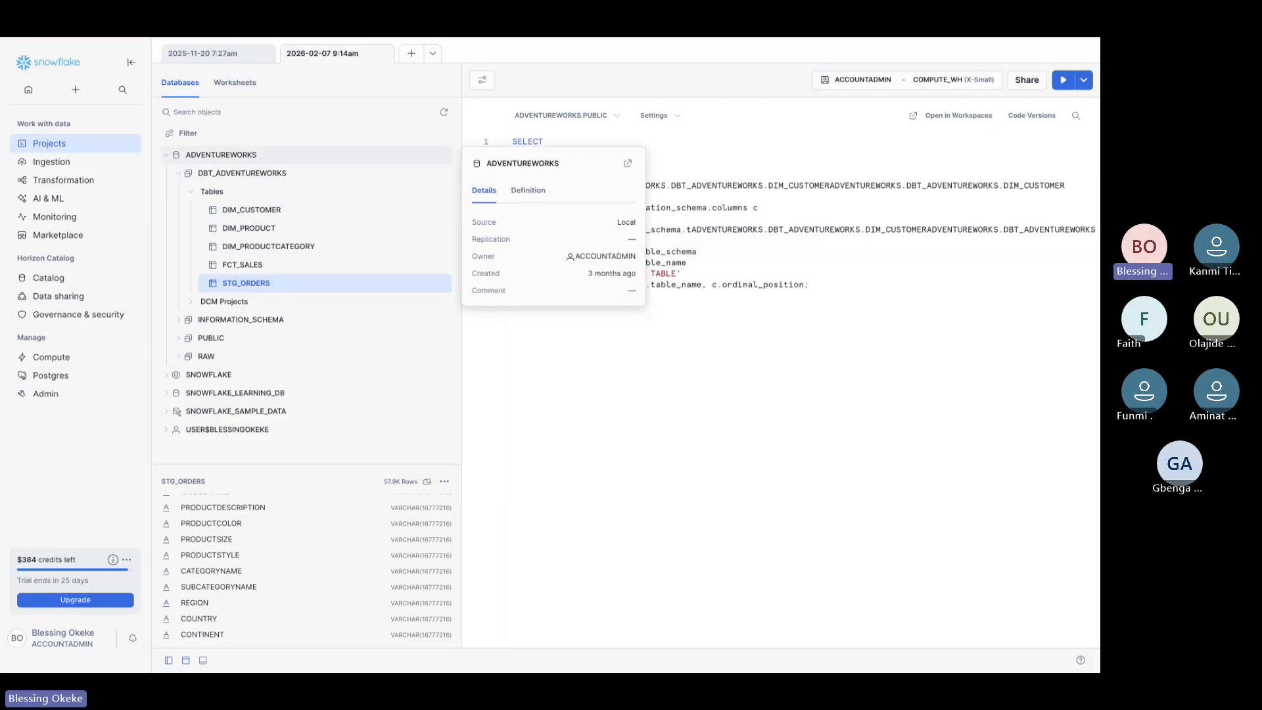
key("ctrl+shift+Tab")
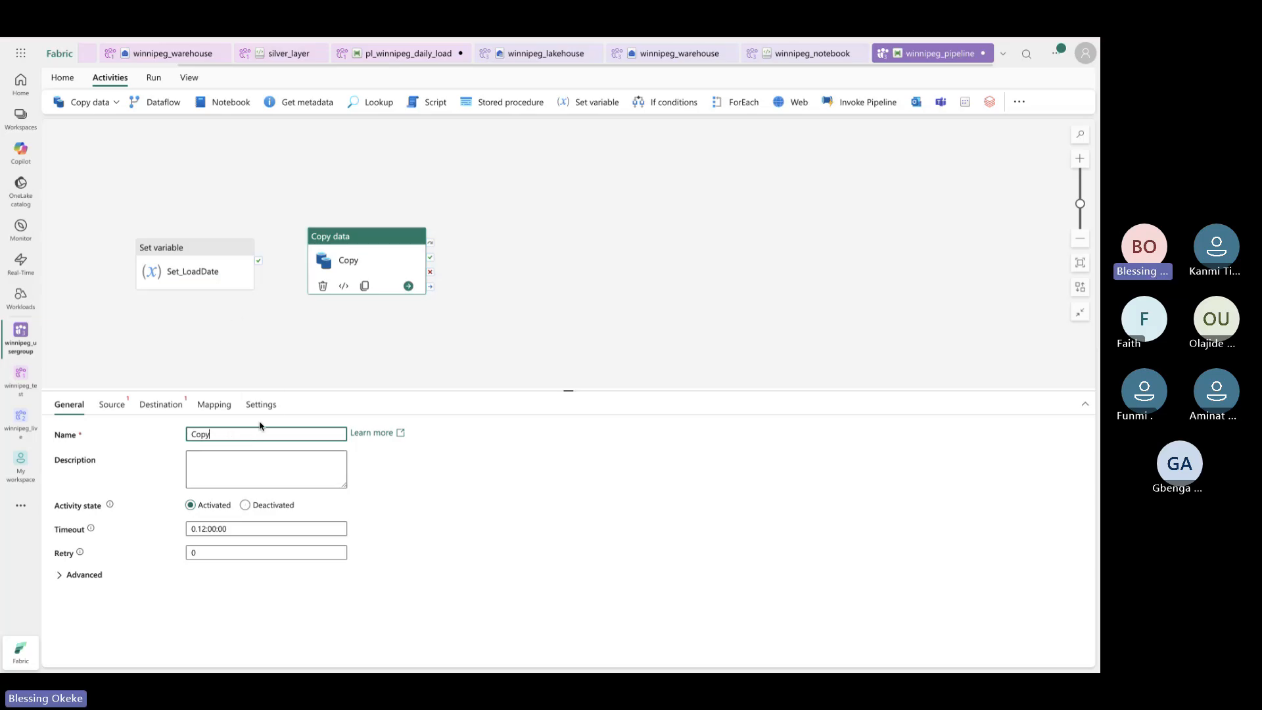
Name the copy activity Copy_Product and set its source connection to Snowflake
type("oduct")
left_click(110, 407)
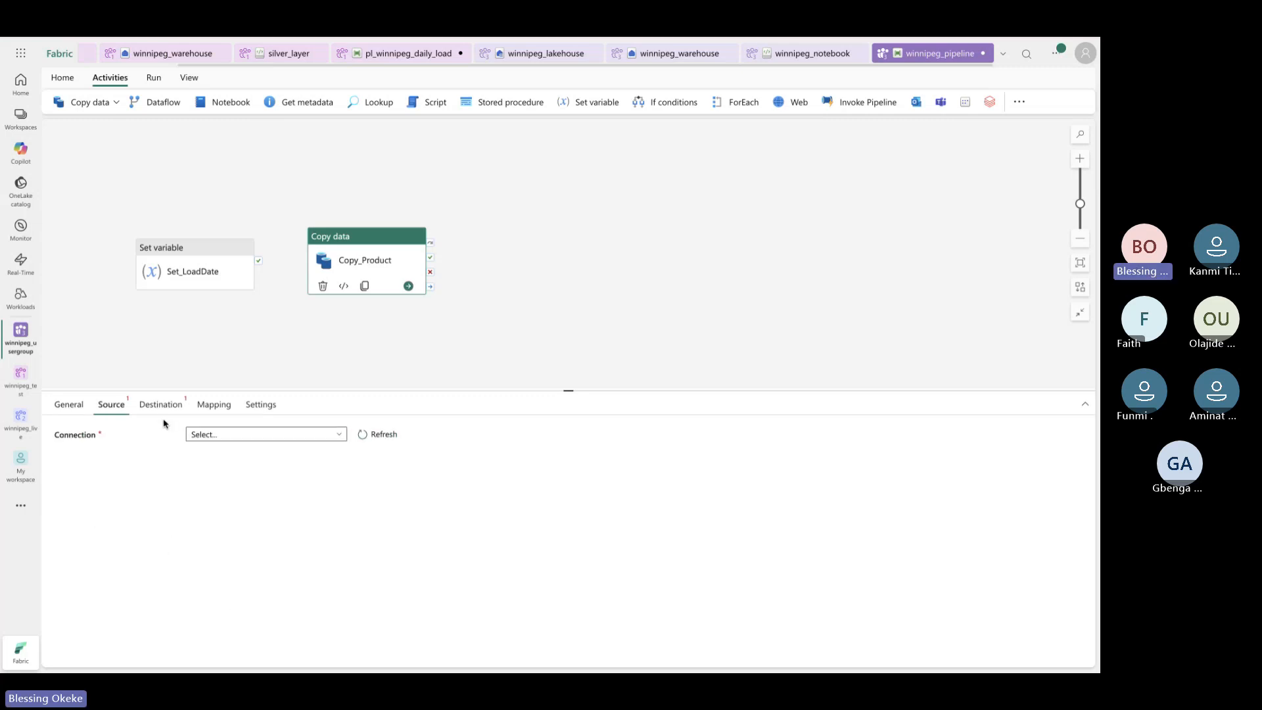
left_click(332, 436)
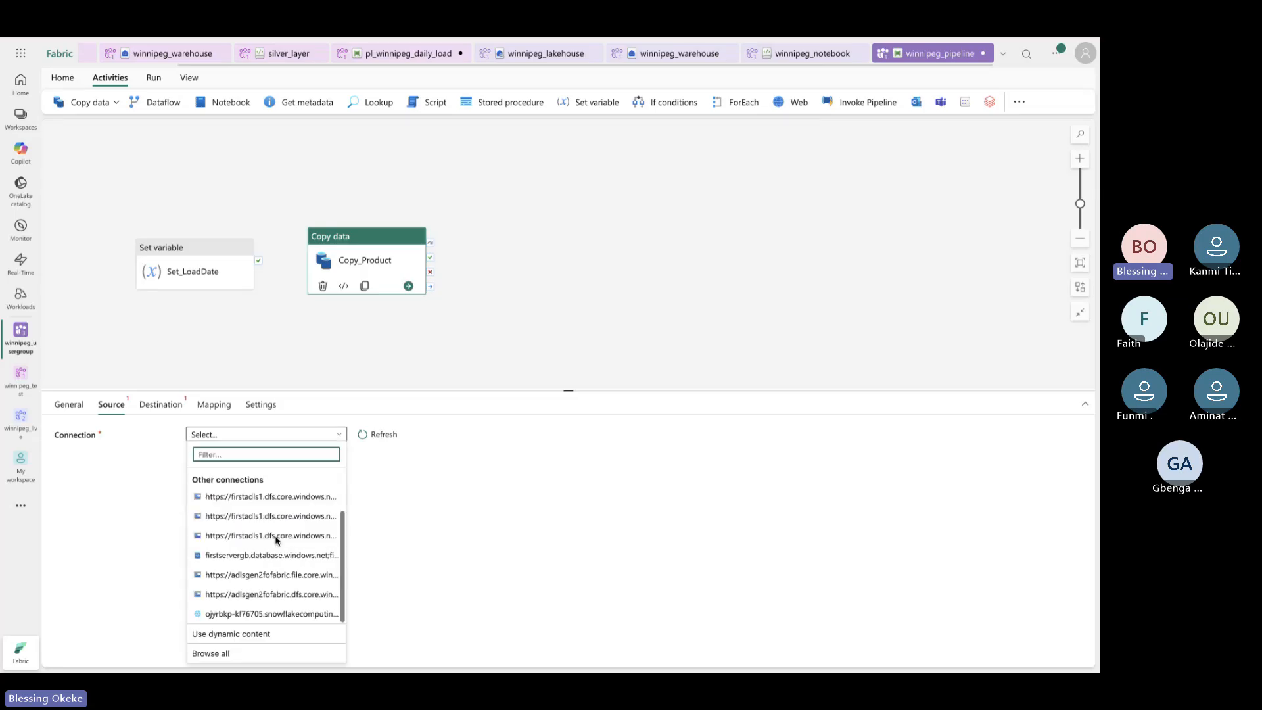
left_click(289, 615)
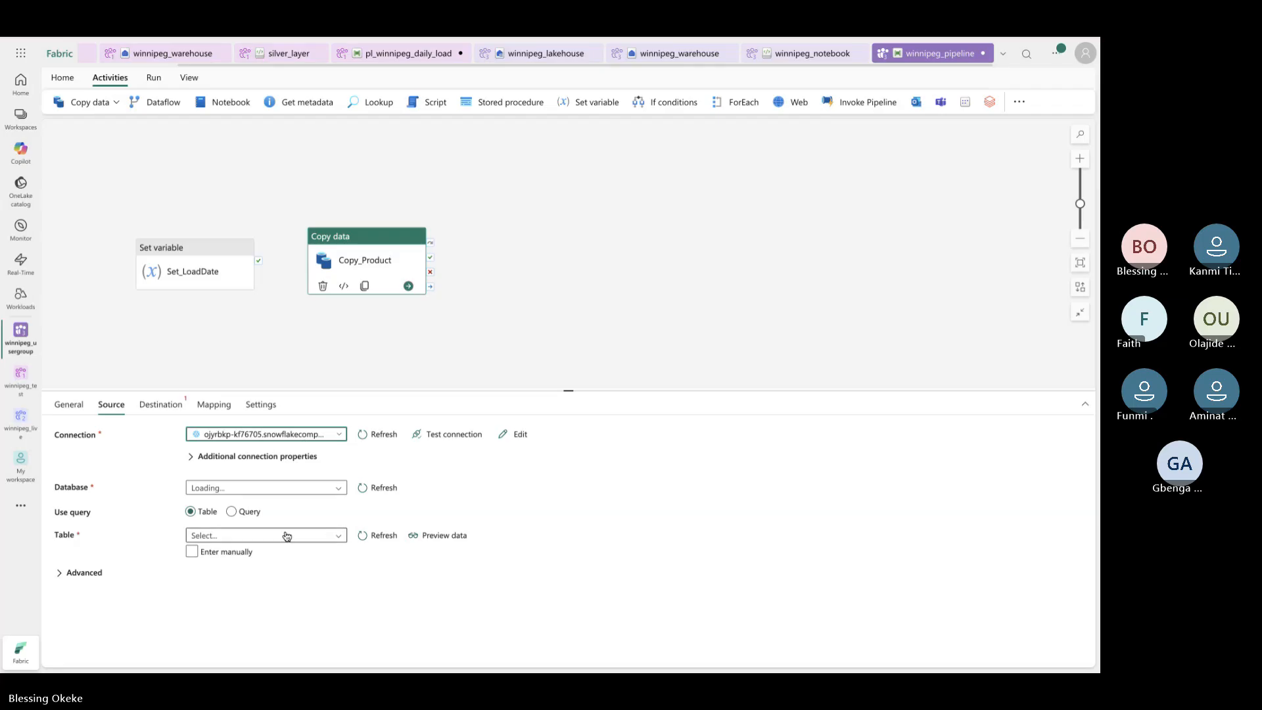
Dismiss the empty database list and move Copy_Product lower on the canvas
left_click(347, 489)
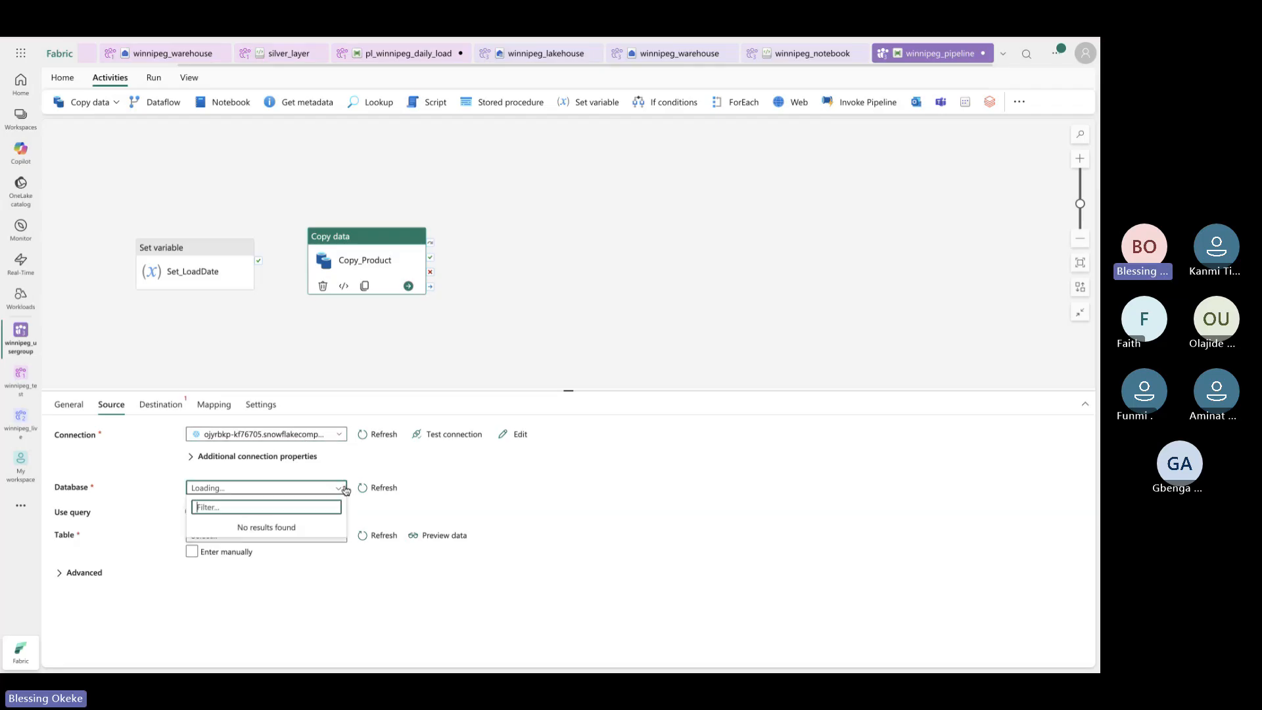
left_click(369, 455)
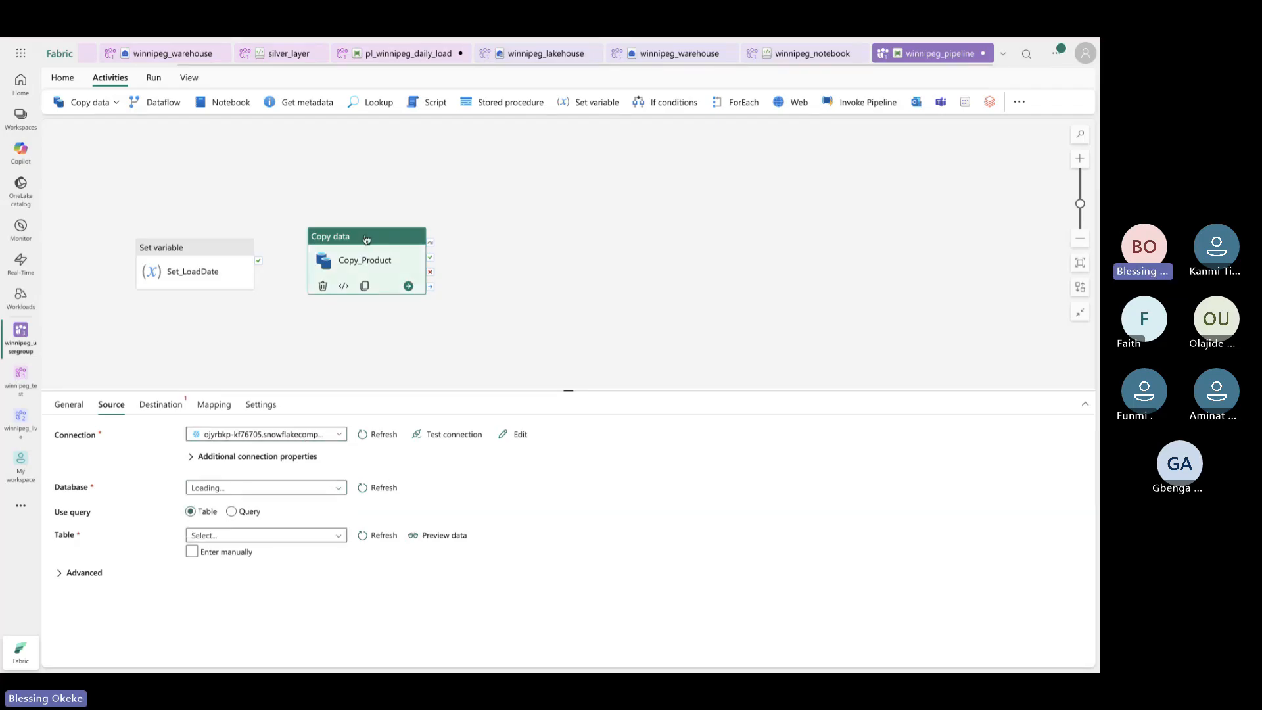
left_click_drag(366, 238, 343, 310)
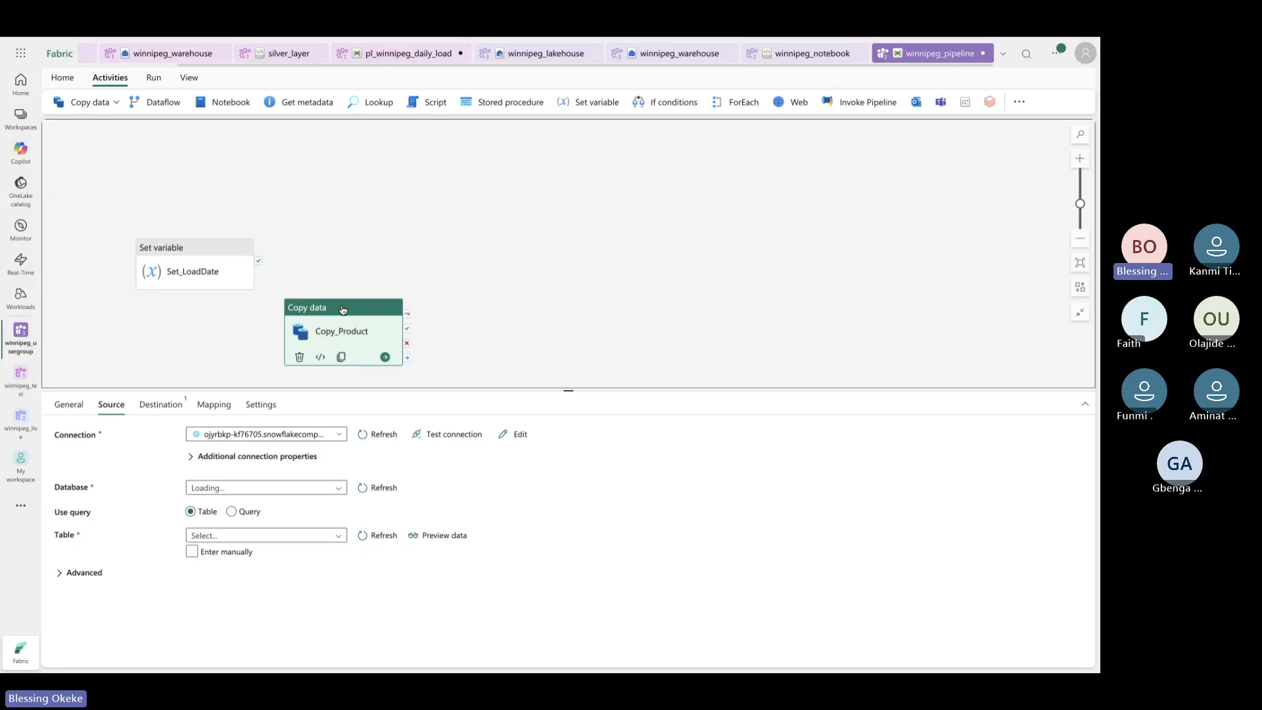
Add a new copy data activity above Copy_Product with the Snowflake connection as its source
left_click(116, 103)
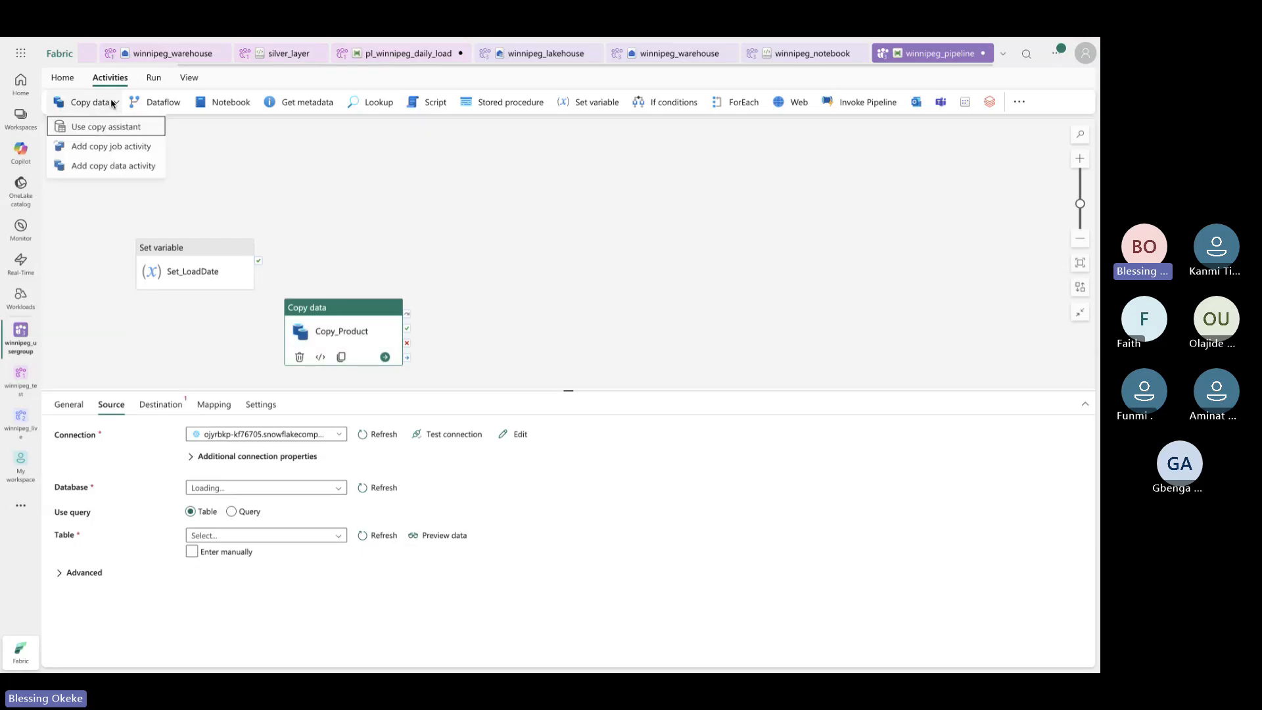
left_click(115, 167)
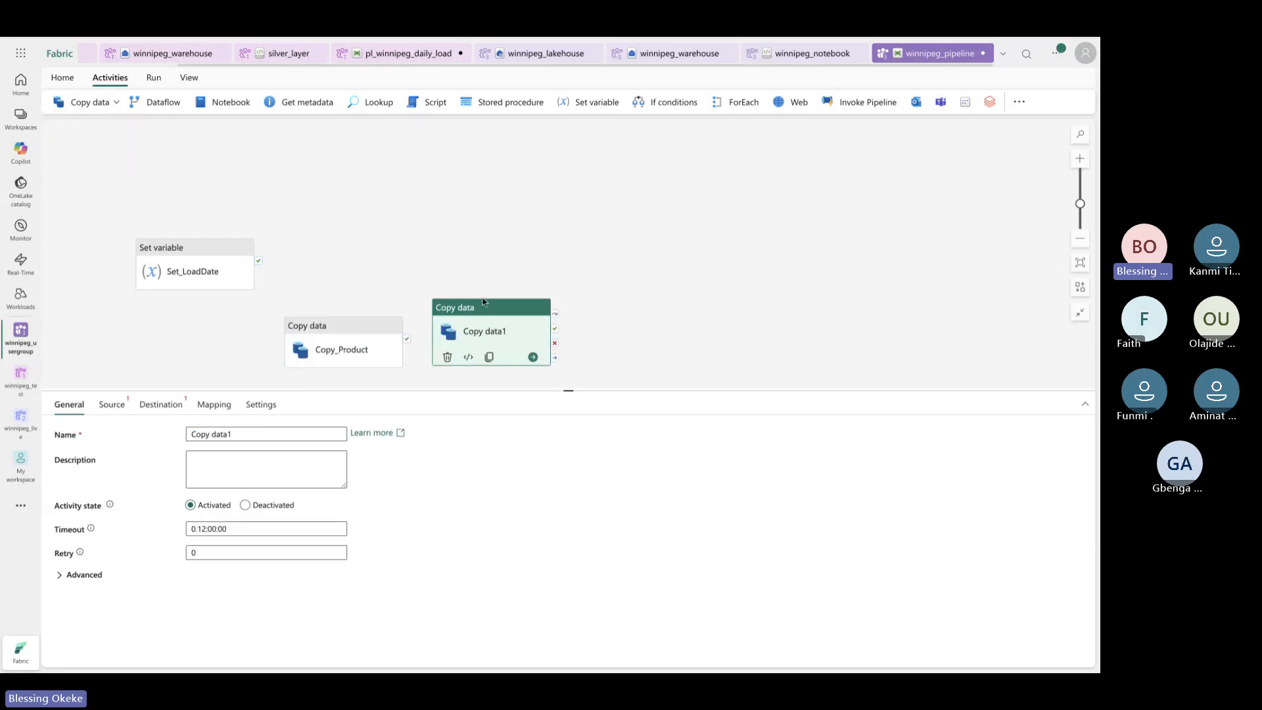
left_click_drag(483, 303, 336, 230)
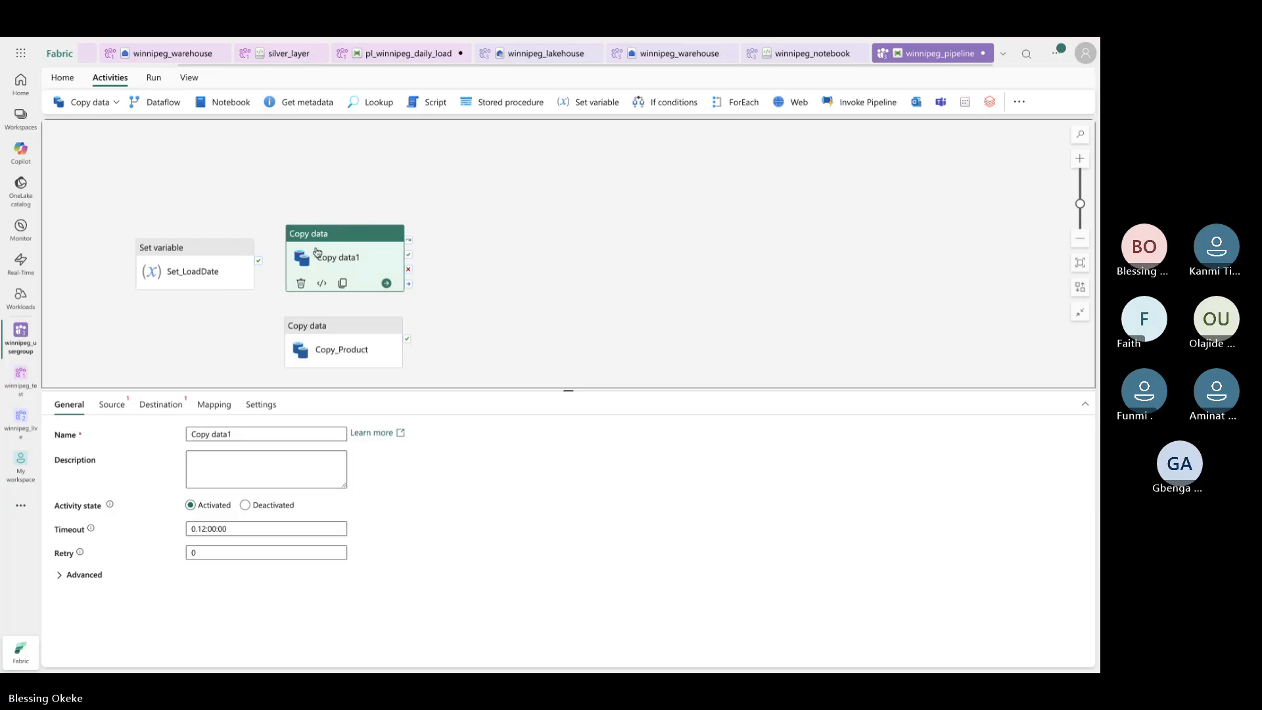
left_click(129, 405)
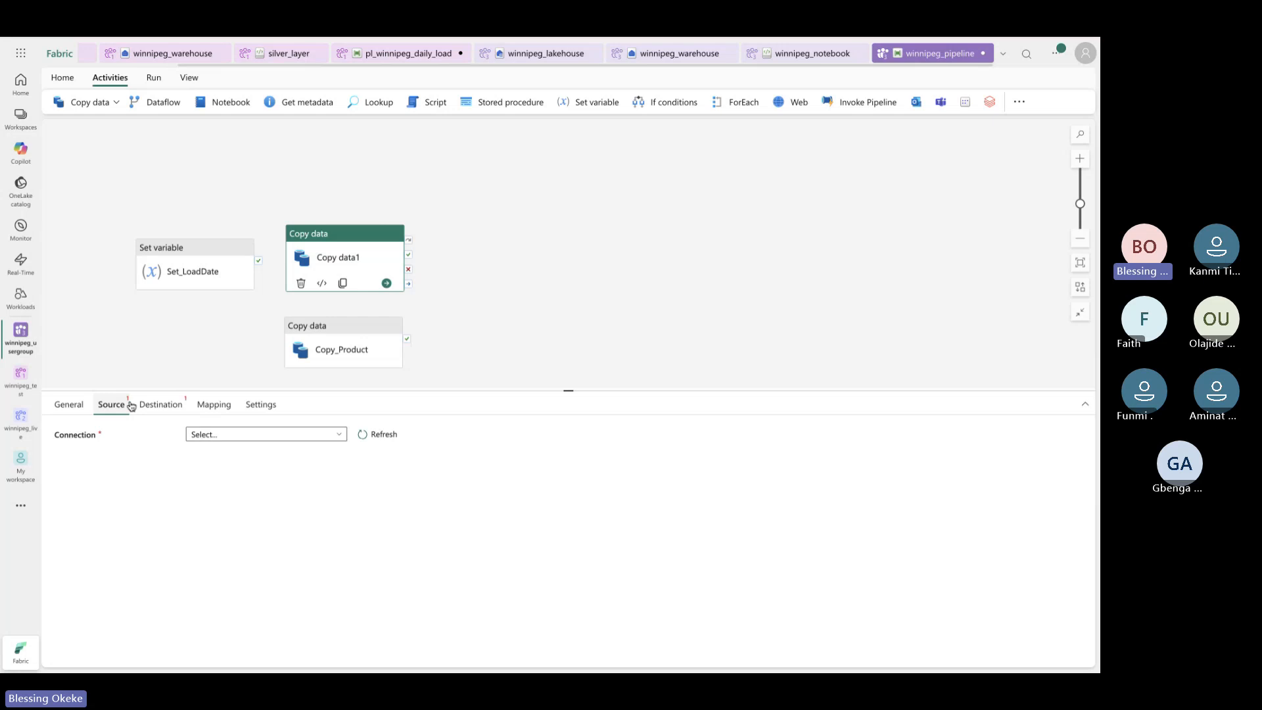
left_click(270, 435)
scroll(268, 555, "down", 3)
left_click(253, 614)
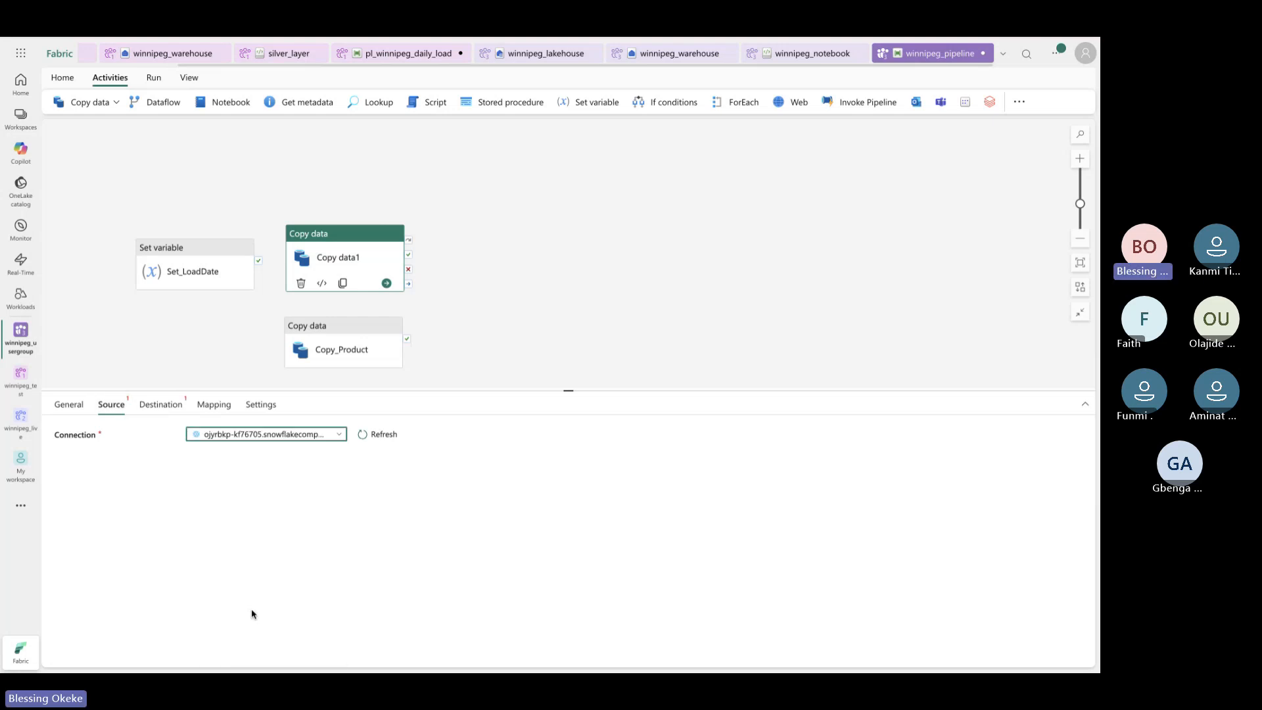
Set Copy_Product's source database to ADVENTUREWORKS and open its table list
left_click(383, 344)
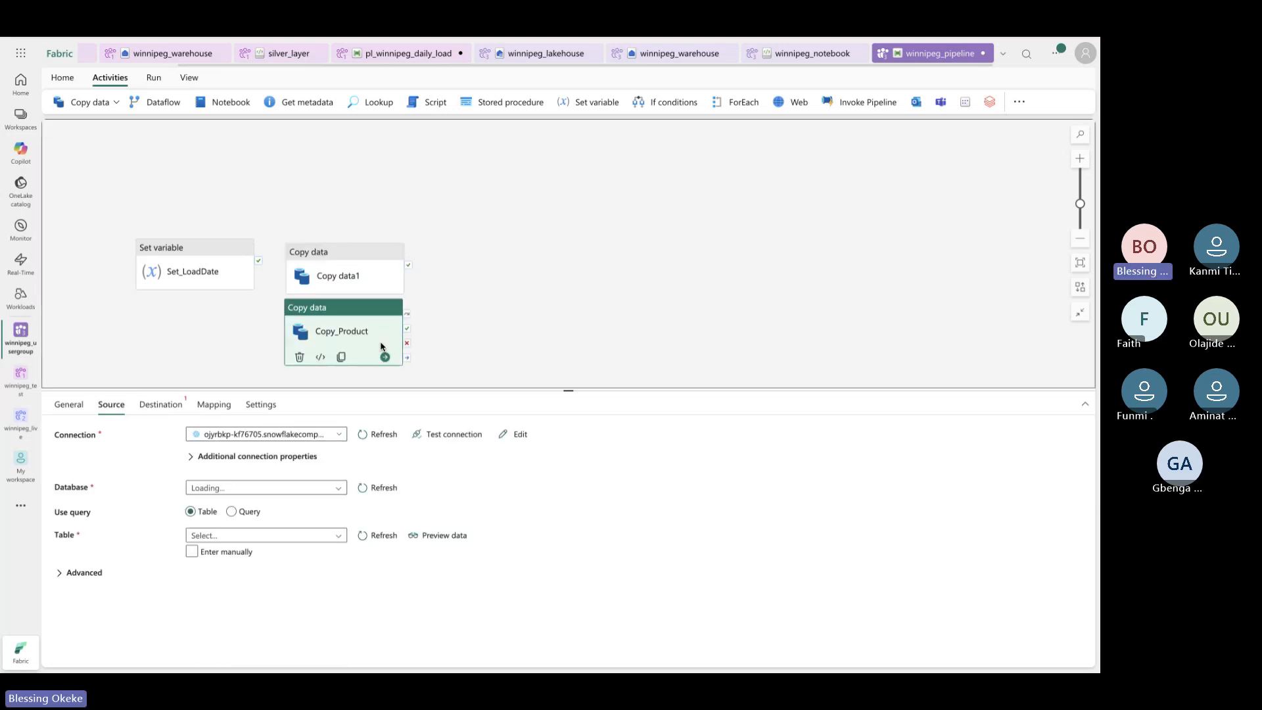
left_click(339, 487)
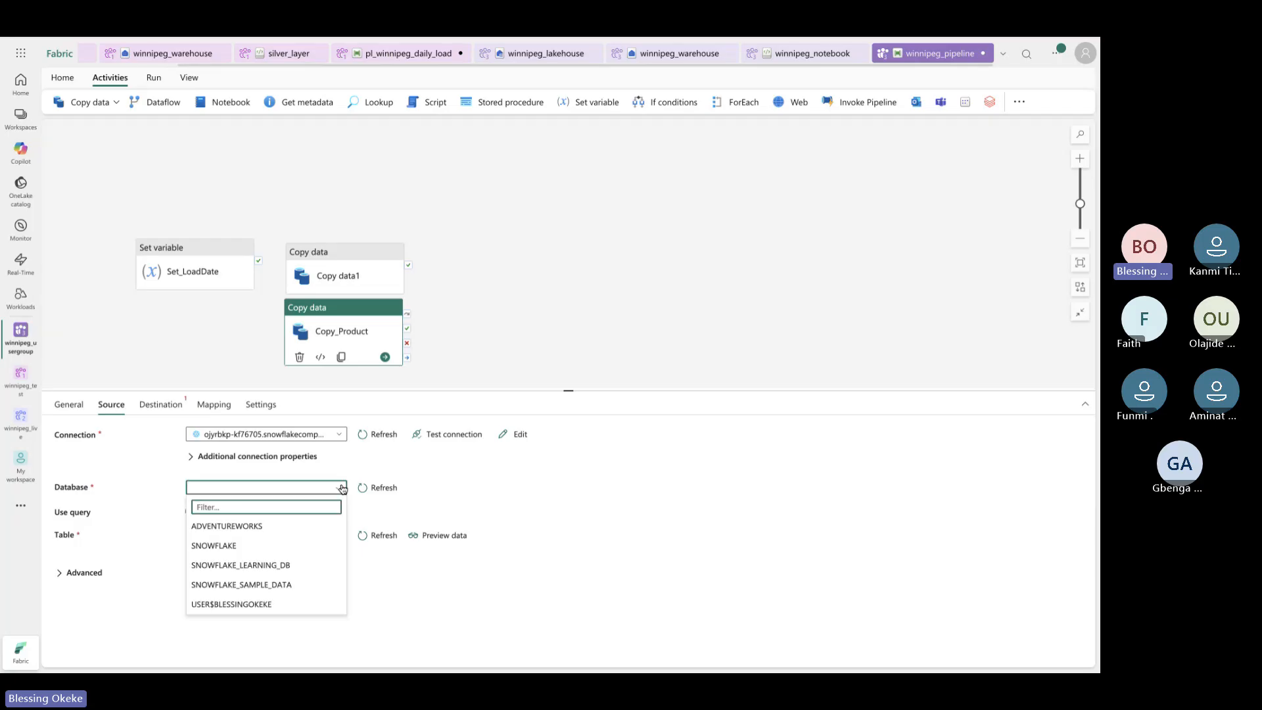
left_click(261, 530)
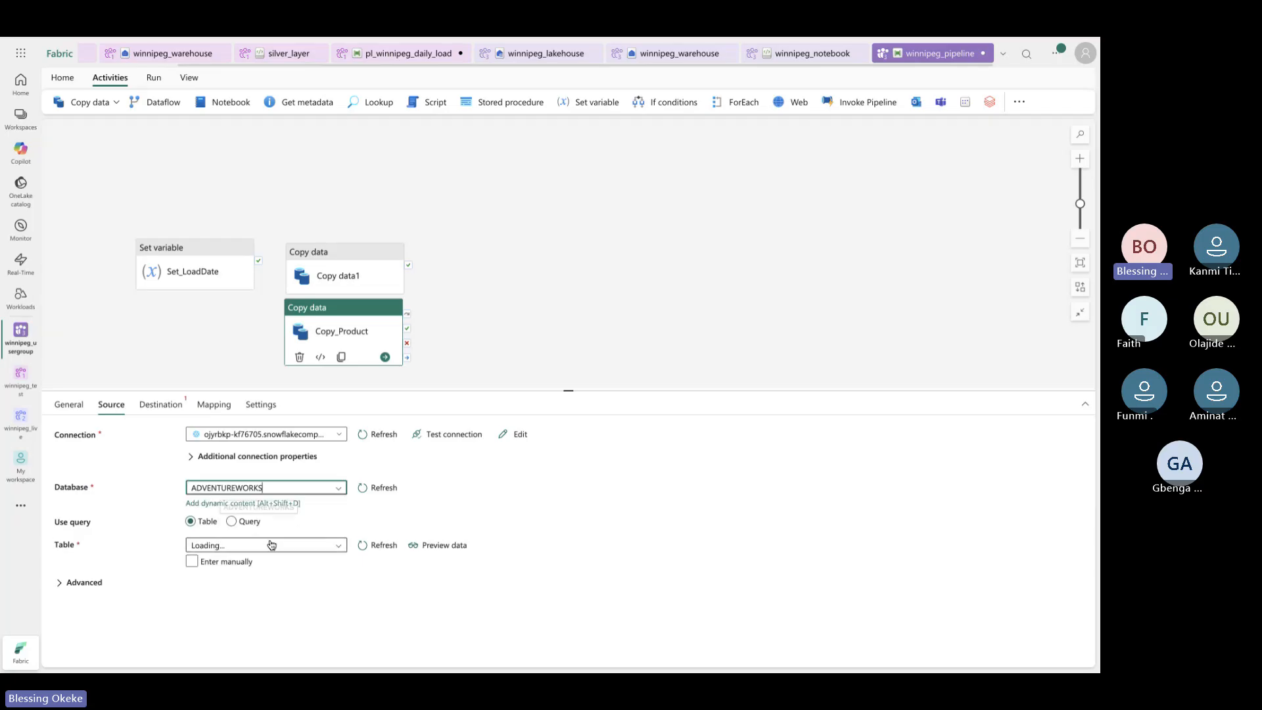
left_click(338, 543)
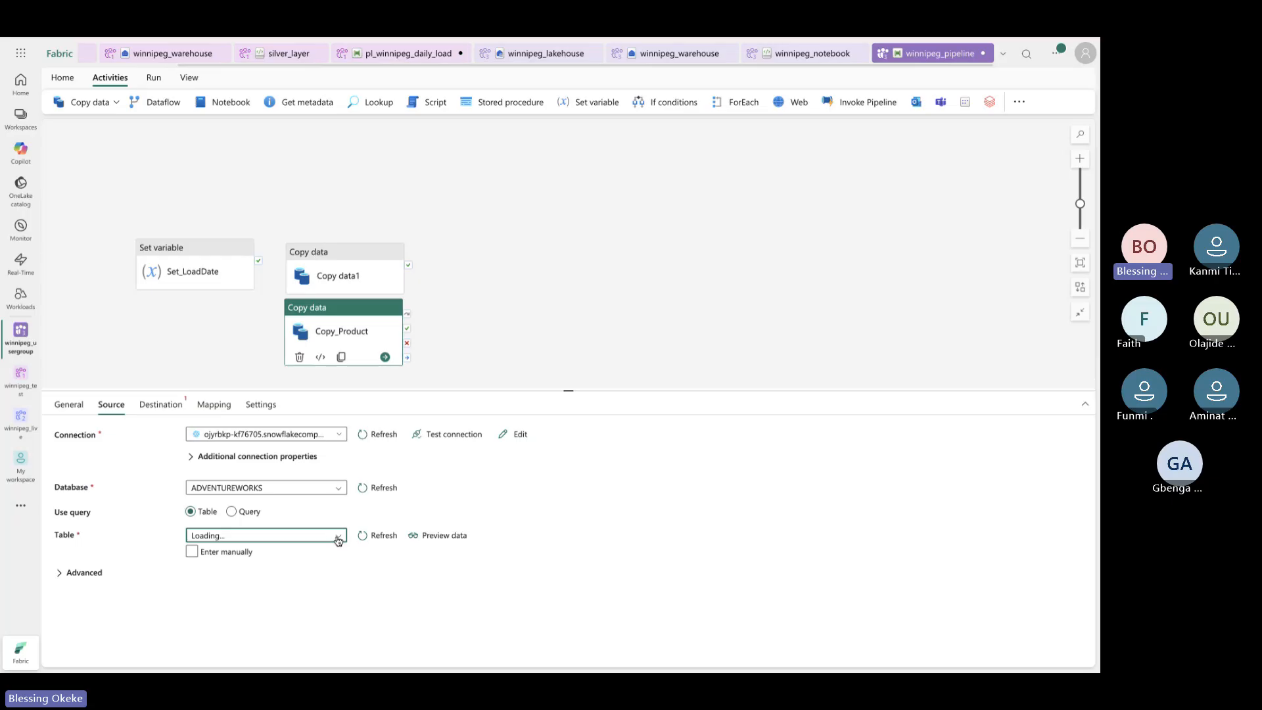
left_click(337, 541)
Rename the new Copy data1 activity to Copy_Sales
left_click(343, 263)
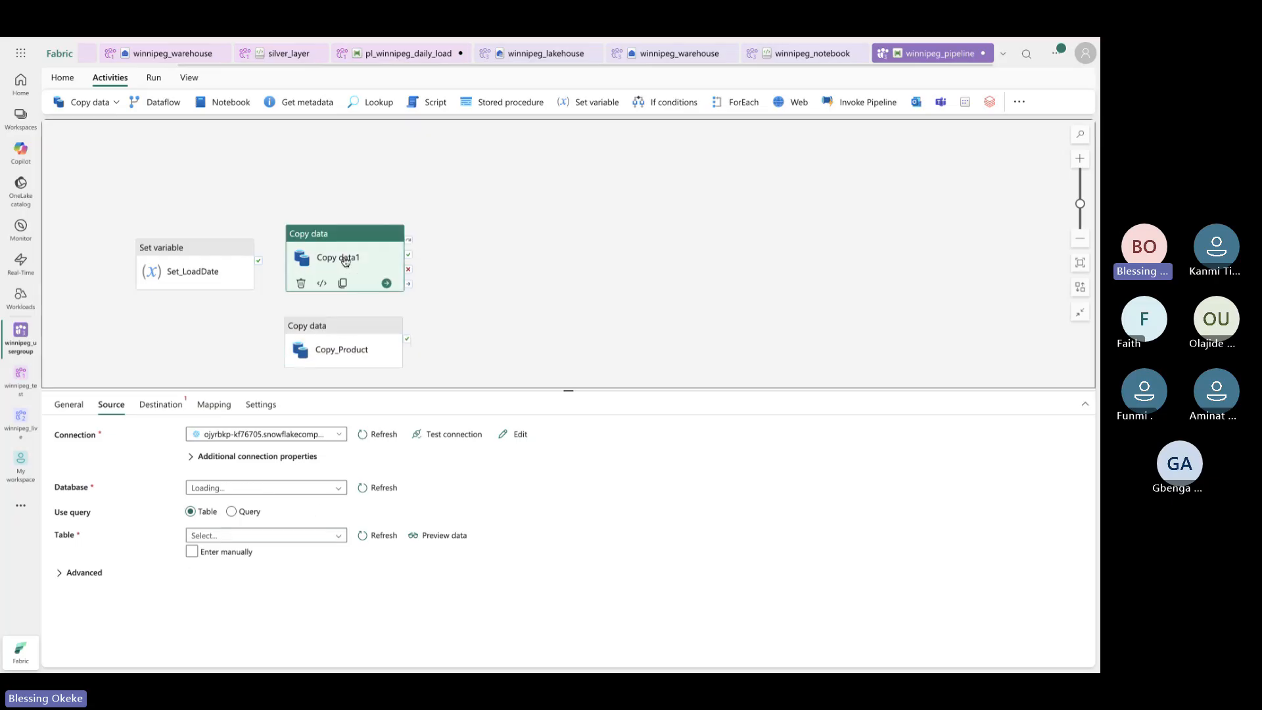
left_click(69, 404)
left_click(244, 436)
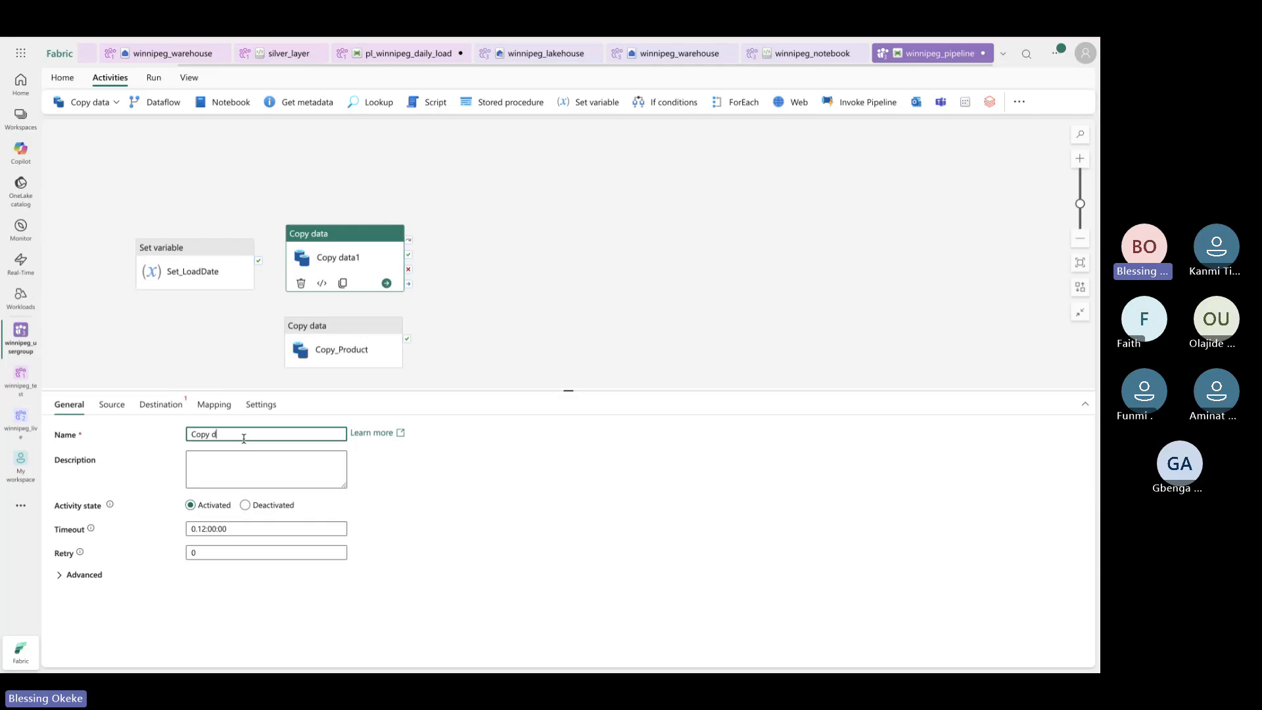
key("BackSpace")
type("Sales")
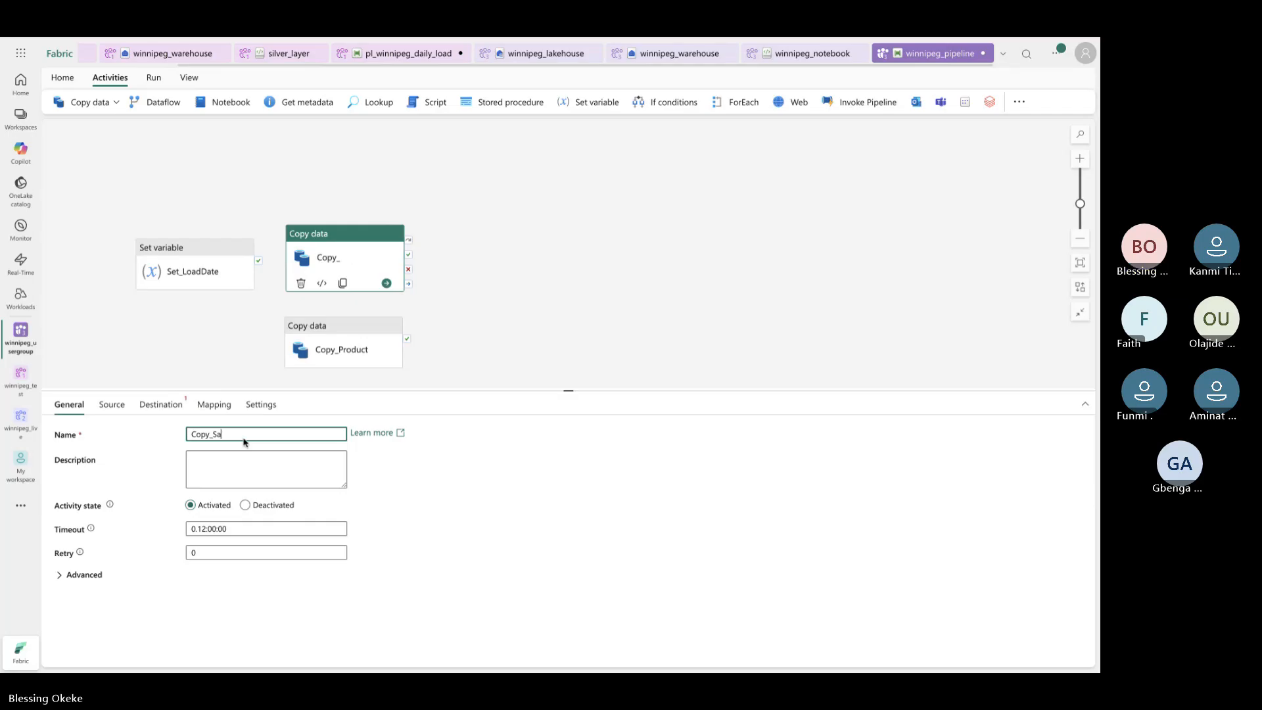
left_click(131, 408)
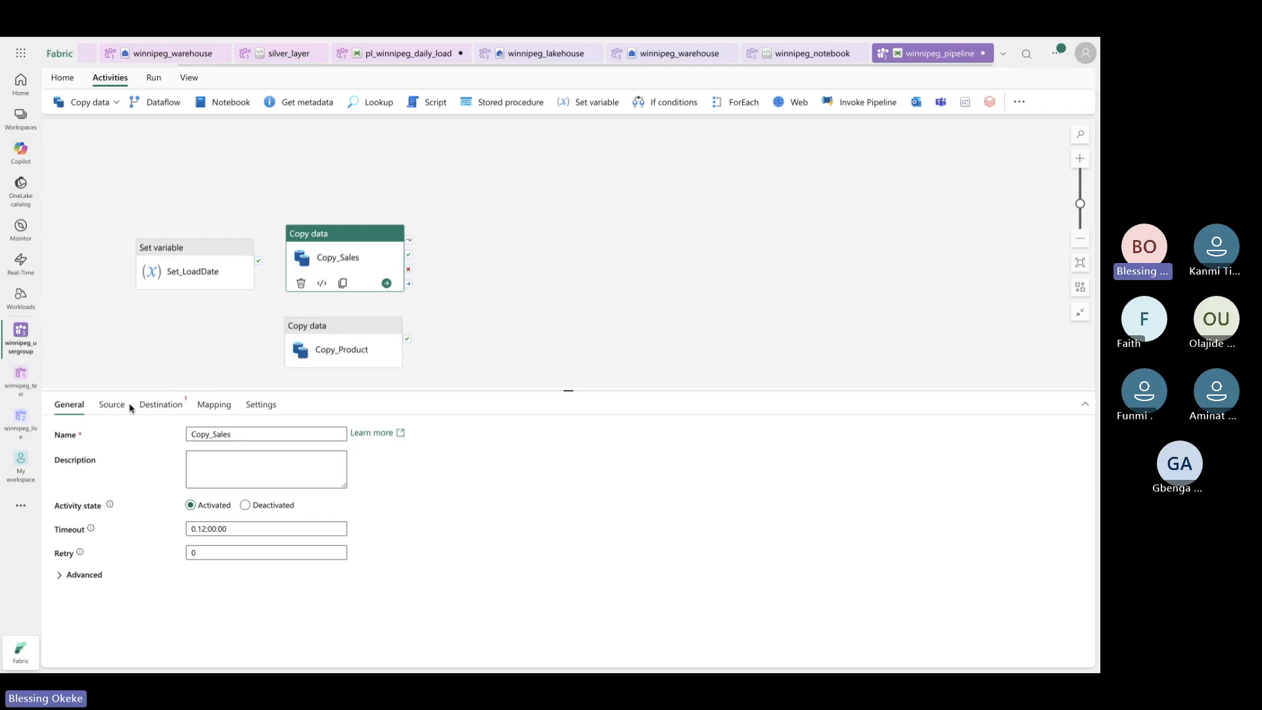
Choose DBT_ADVENTUREWORKS.DIM_PRODUCT as Copy_Product's source table, then view its Destination settings
left_click(355, 357)
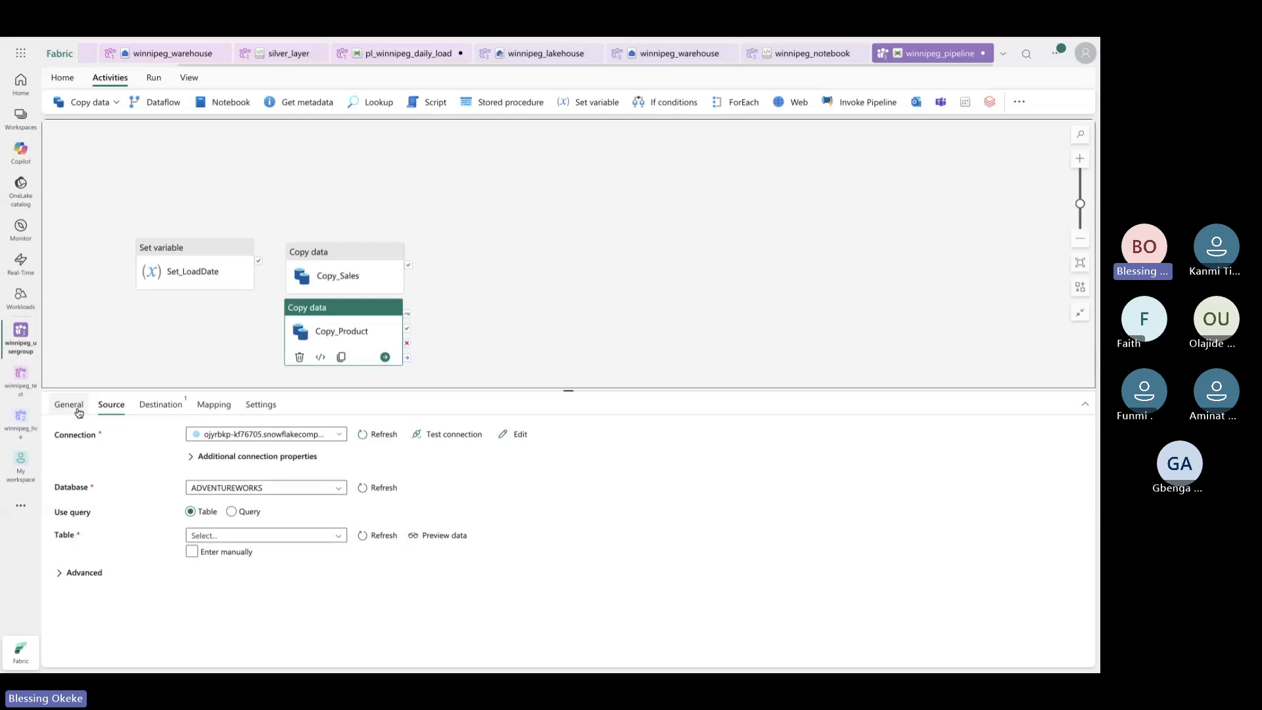
left_click(346, 536)
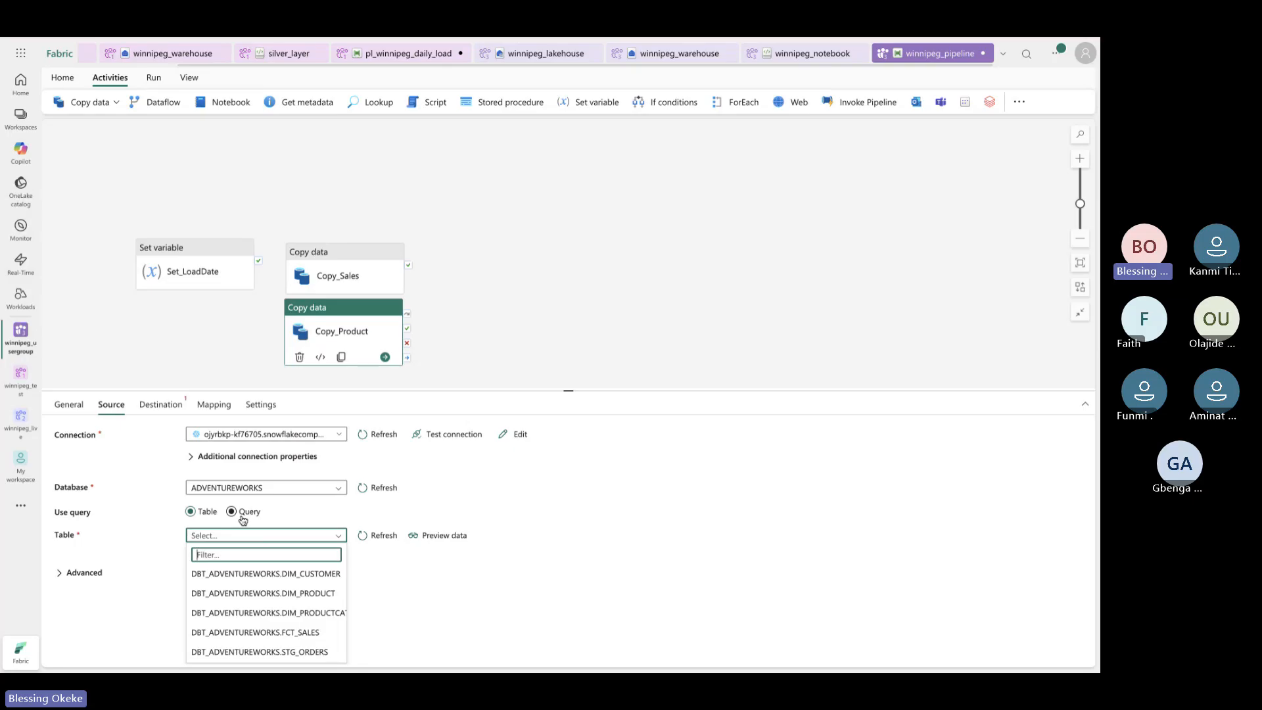
left_click(242, 518)
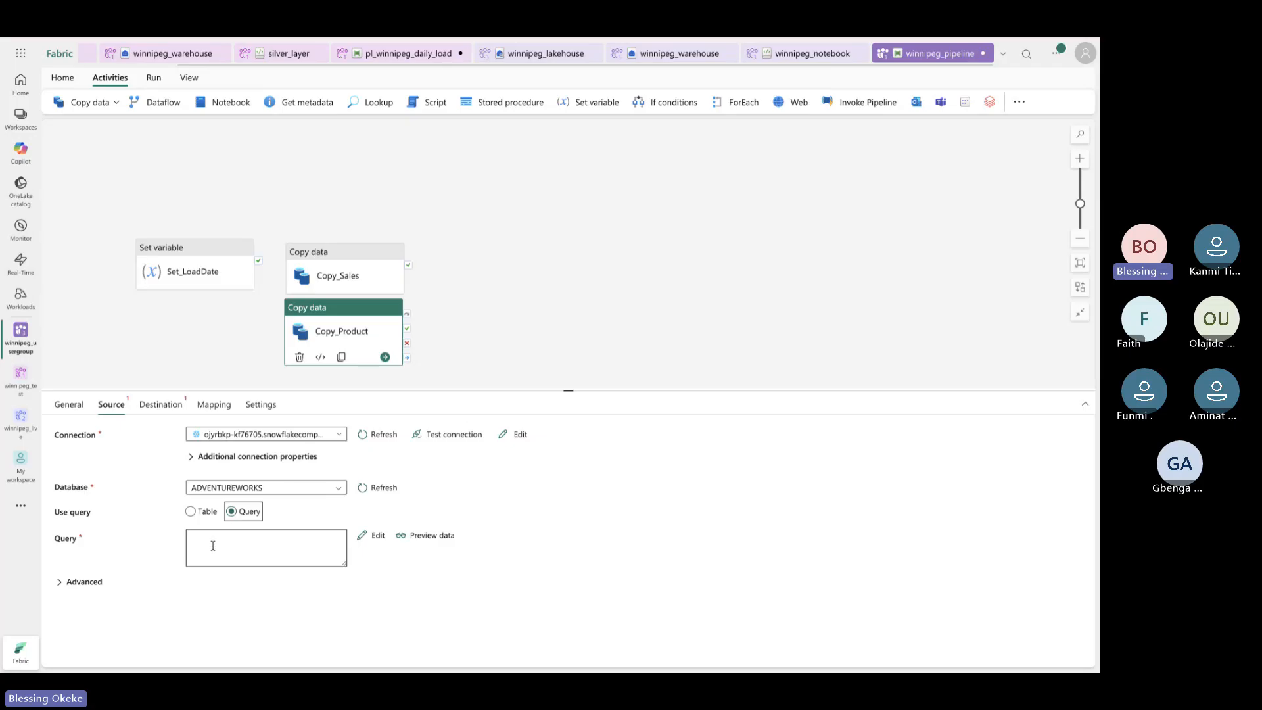
left_click(201, 515)
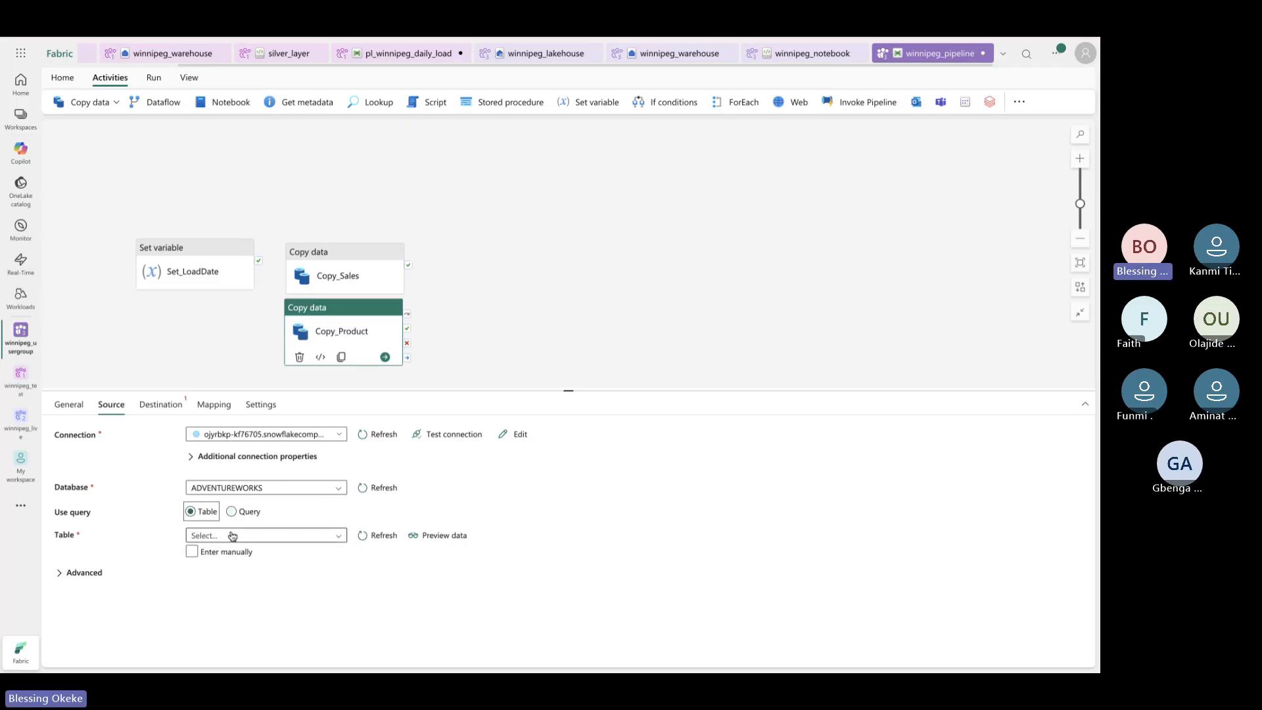
left_click(334, 538)
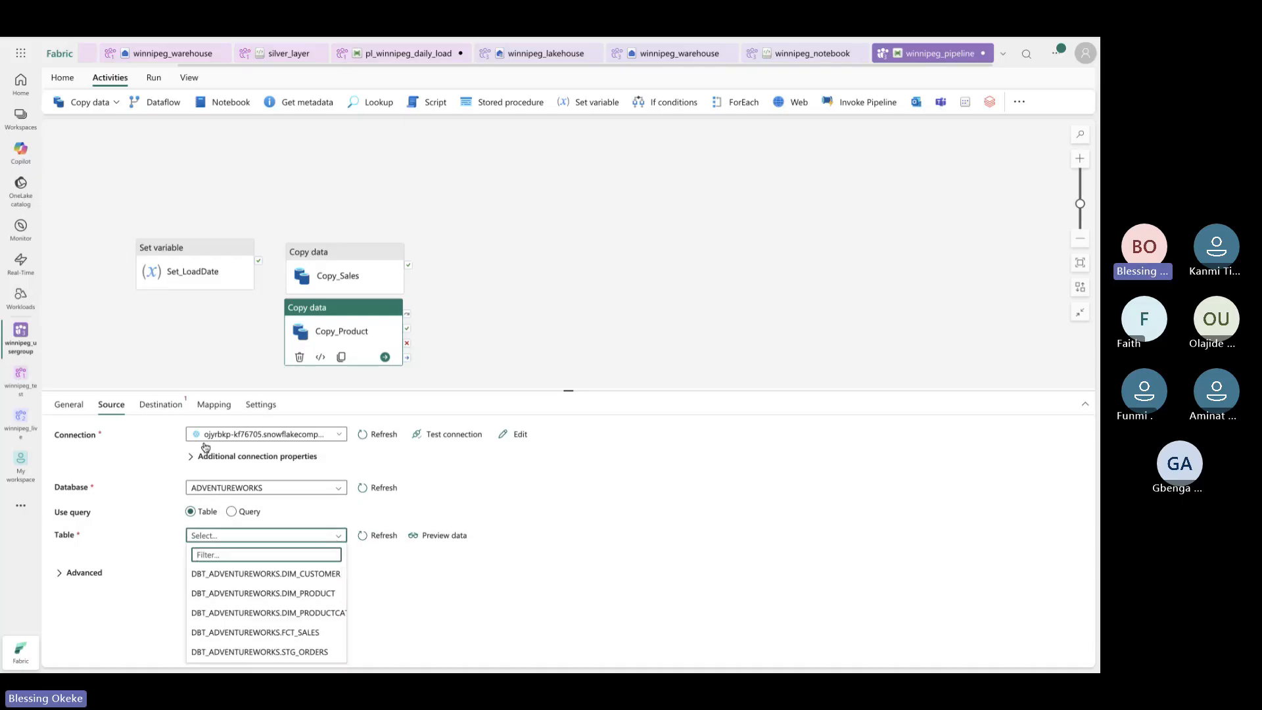
left_click(322, 595)
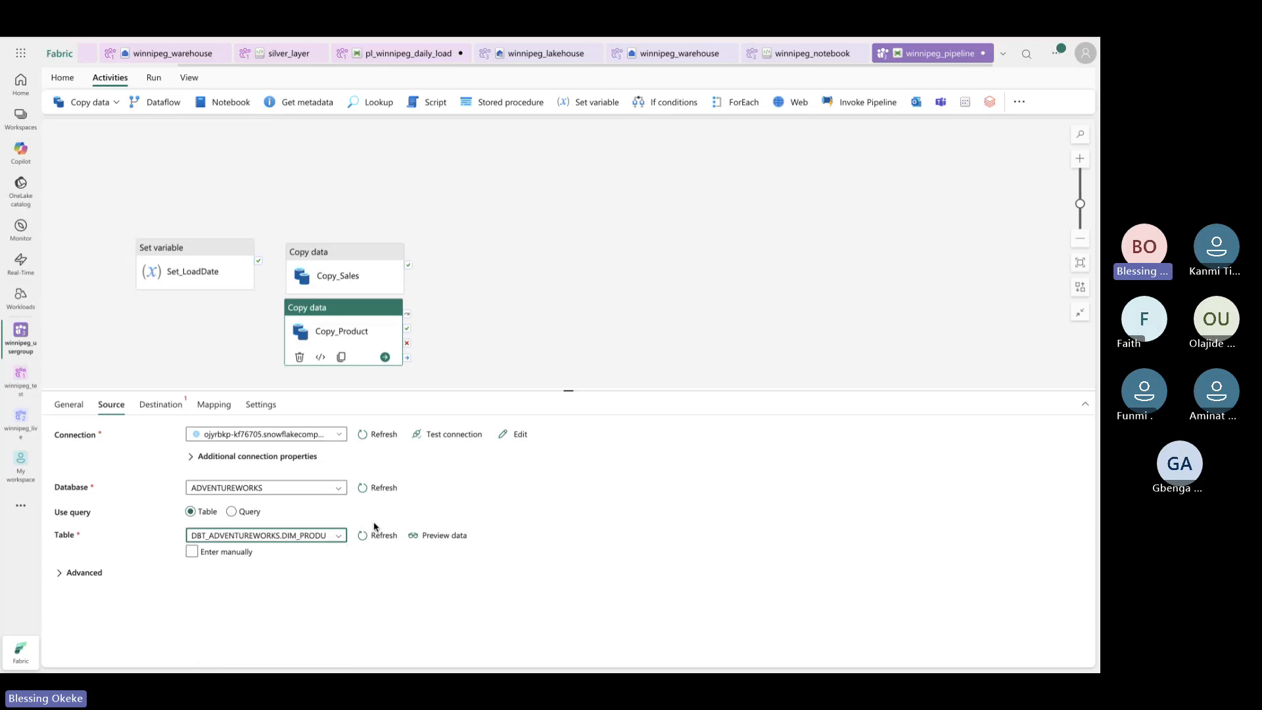
left_click(173, 405)
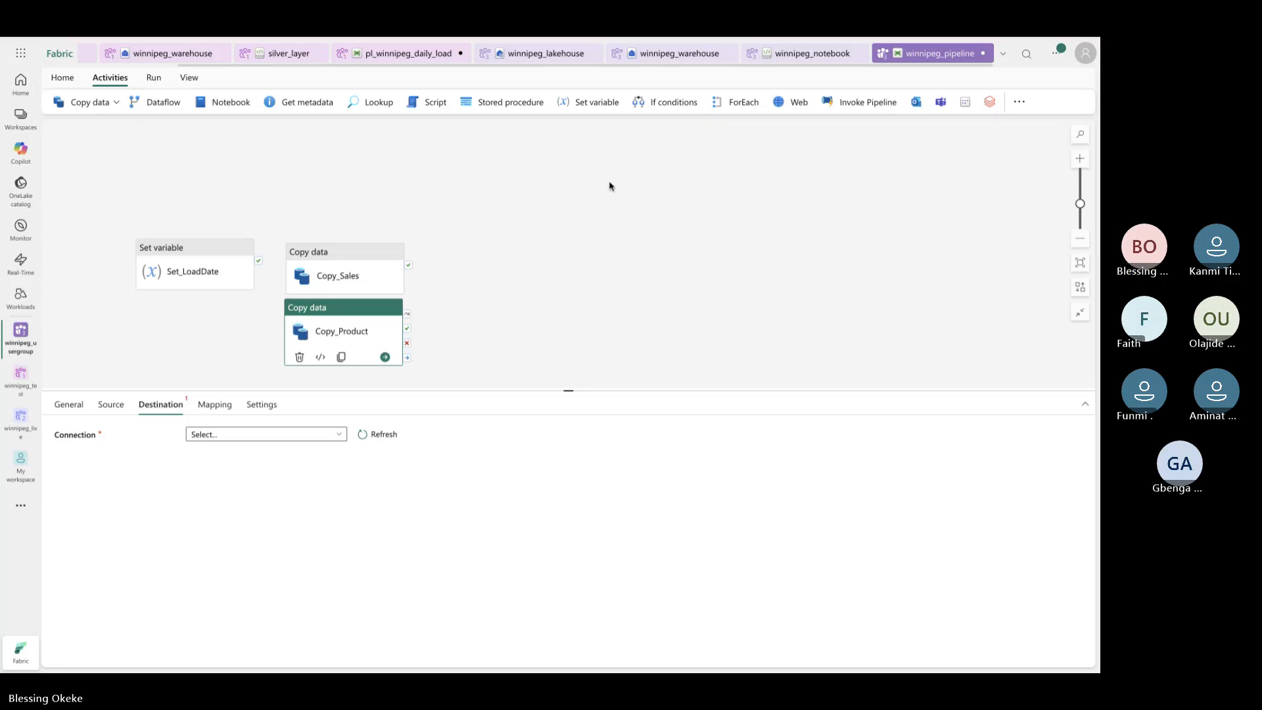
Scroll through the Winnipeg Sales Pipeline case study notes in Excalidraw, then reopen Copy_Product's Source settings
left_click(438, 37)
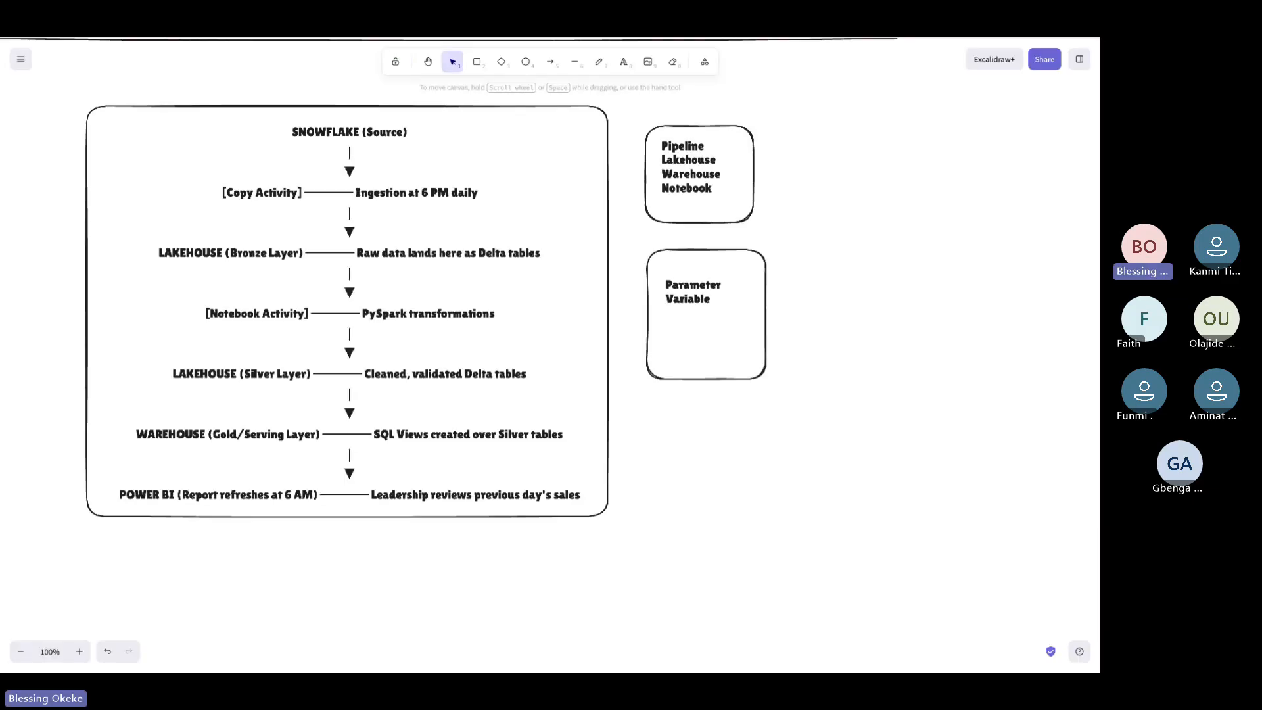
scroll(467, 268, "up", 3)
scroll(467, 268, "up", 3)
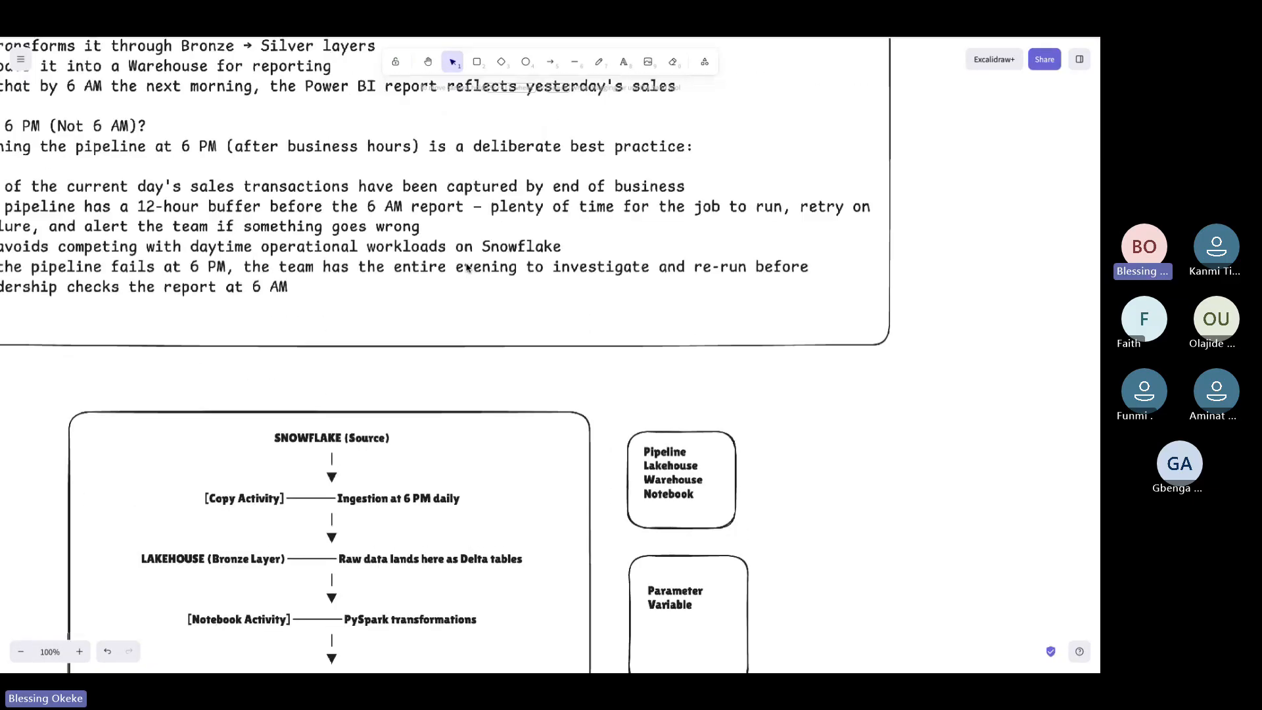
scroll(467, 267, "up", 7)
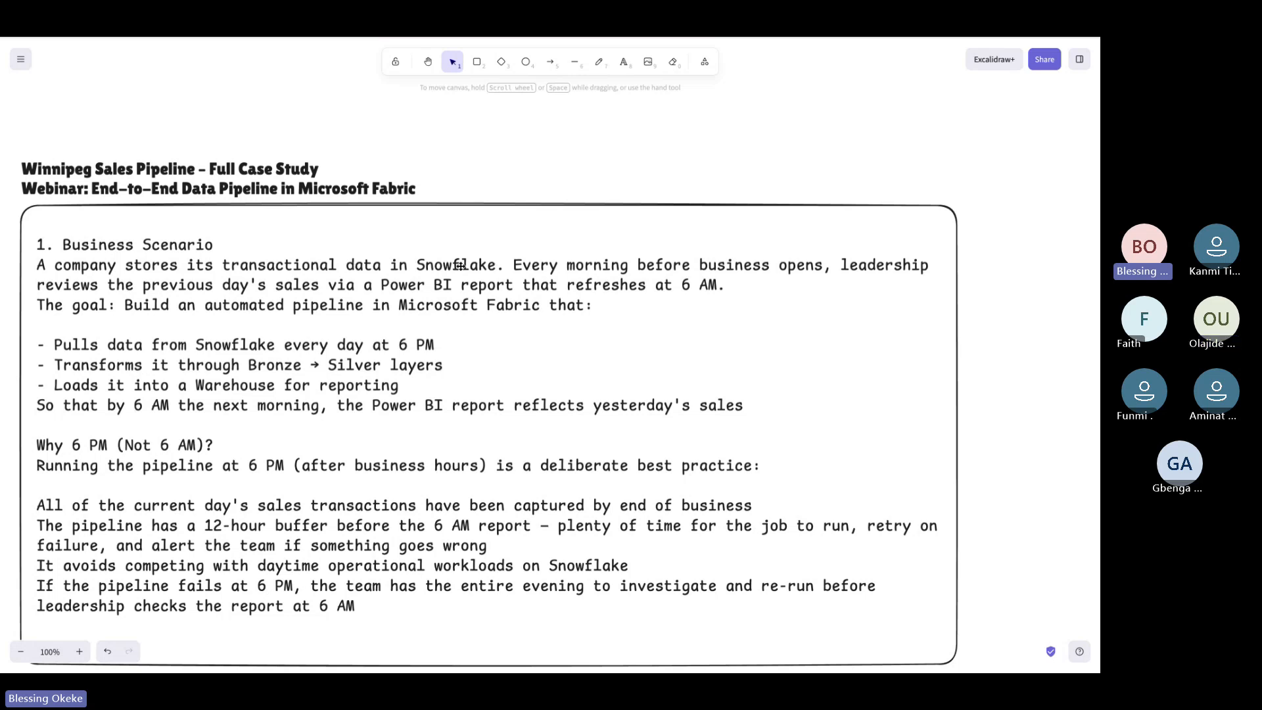
scroll(460, 266, "down", 2)
scroll(457, 253, "up", 1)
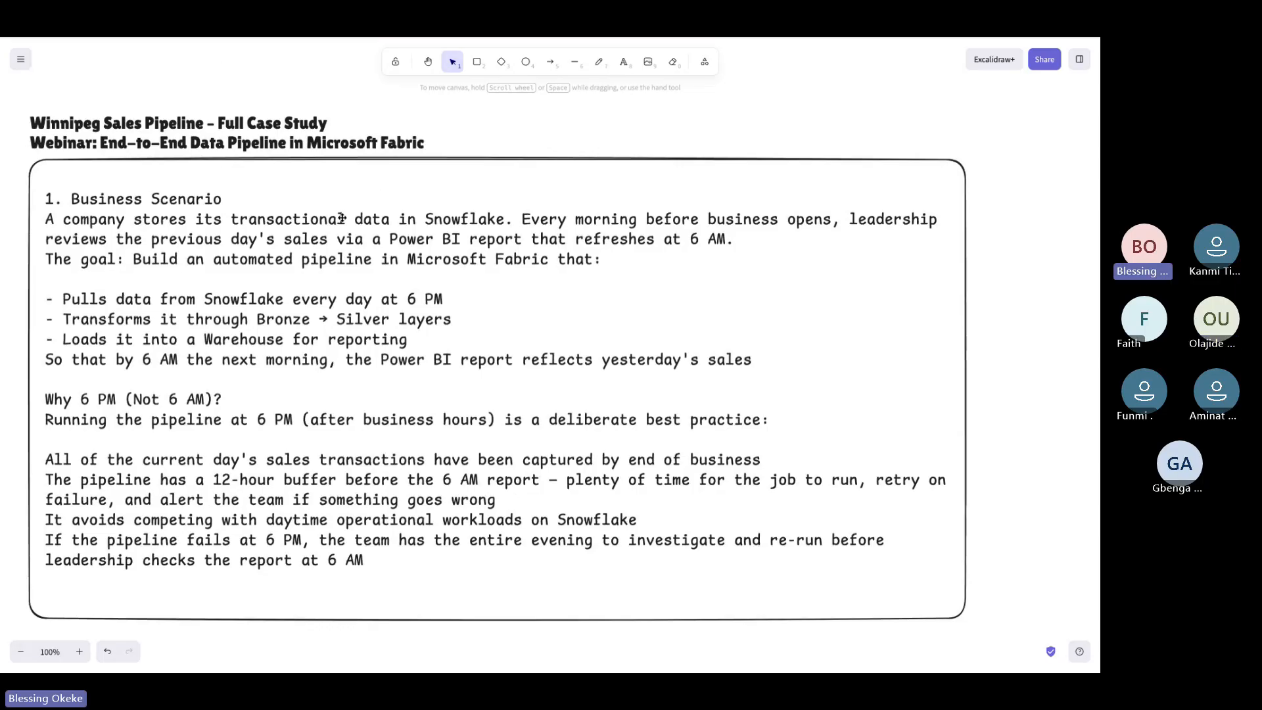
left_click(216, 46)
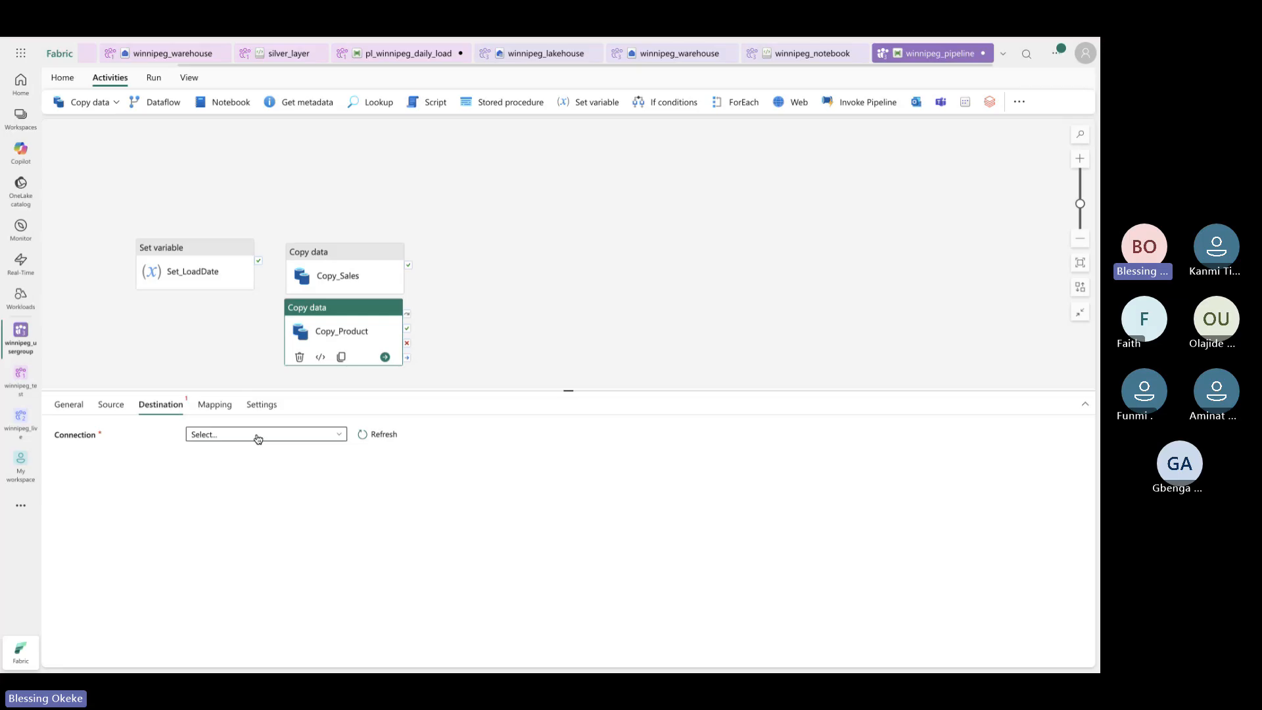
left_click(109, 405)
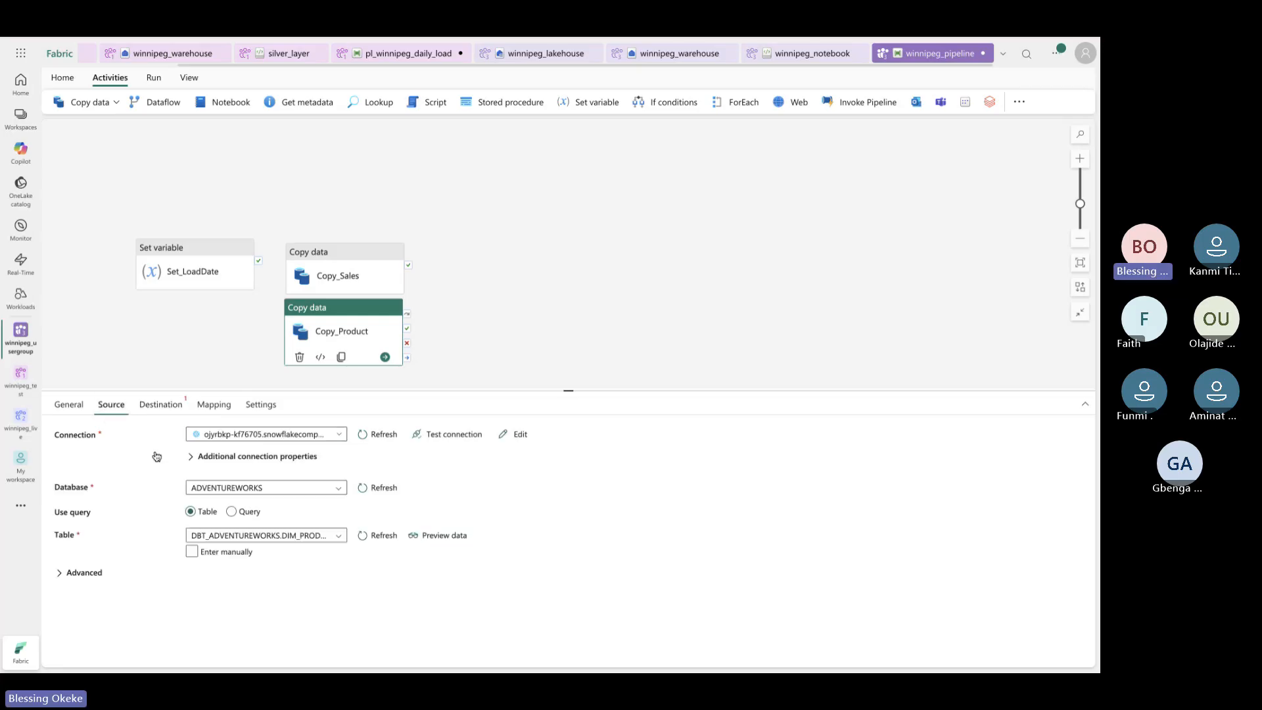
left_click(237, 513)
left_click(223, 534)
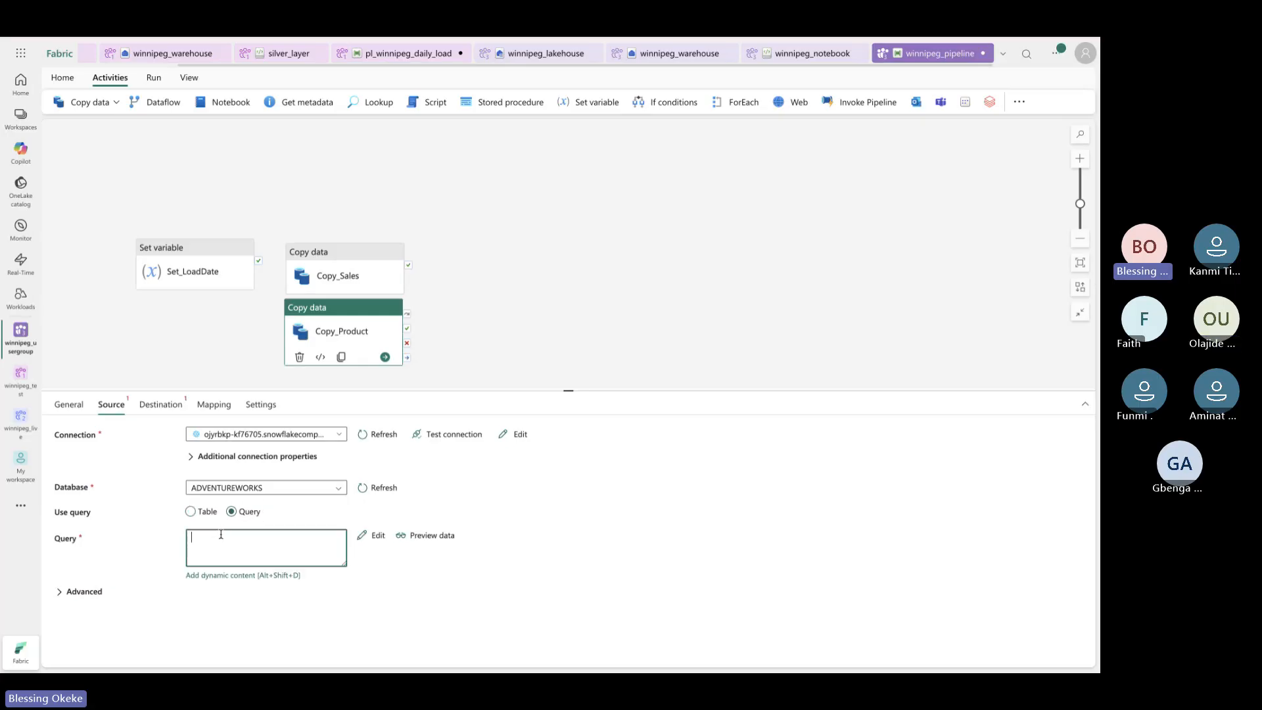
left_click(192, 512)
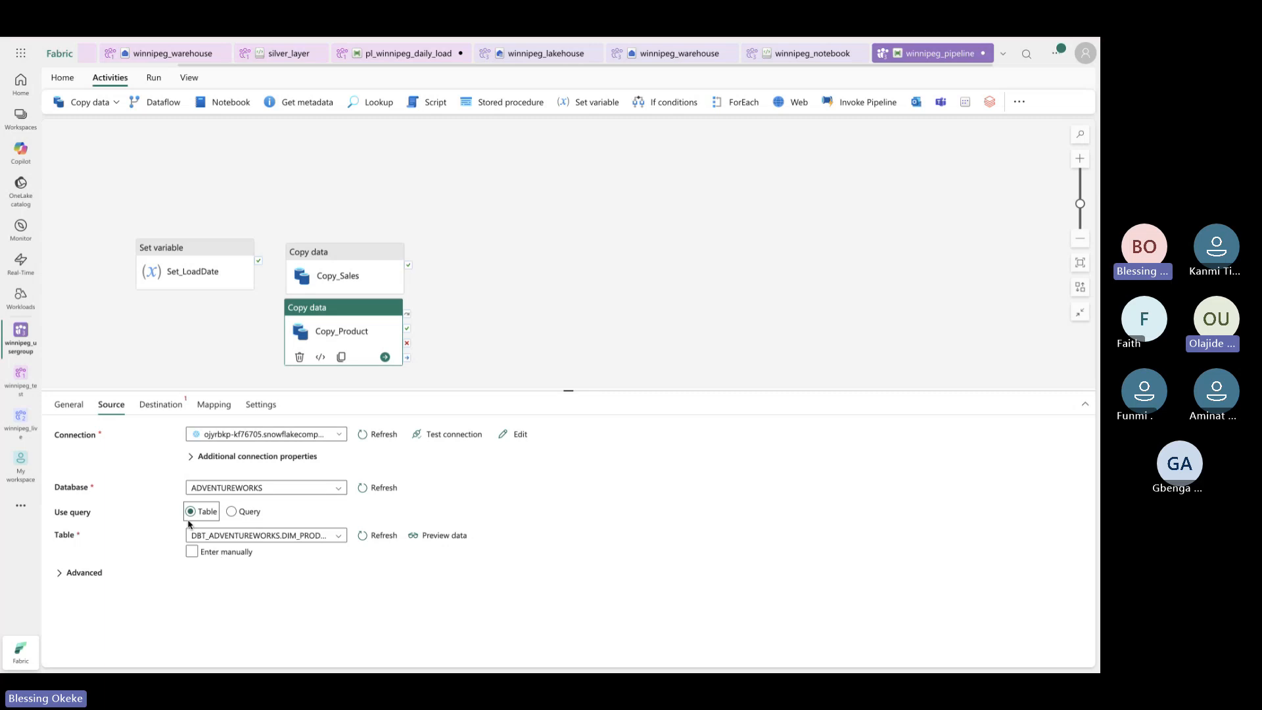
Set Copy_Product's destination connection to Lakehouse WFPBIUG (Preview) and its lakehouse to winnipeg_lakehouse
left_click(161, 405)
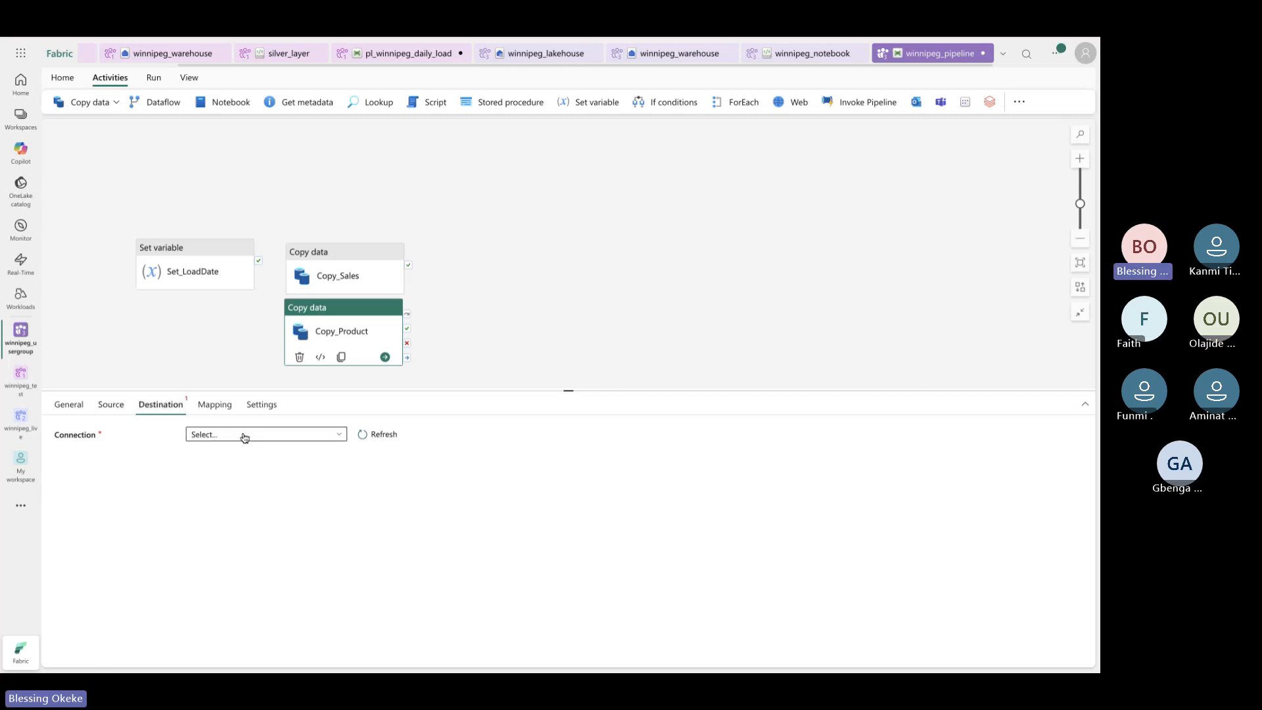
left_click(341, 441)
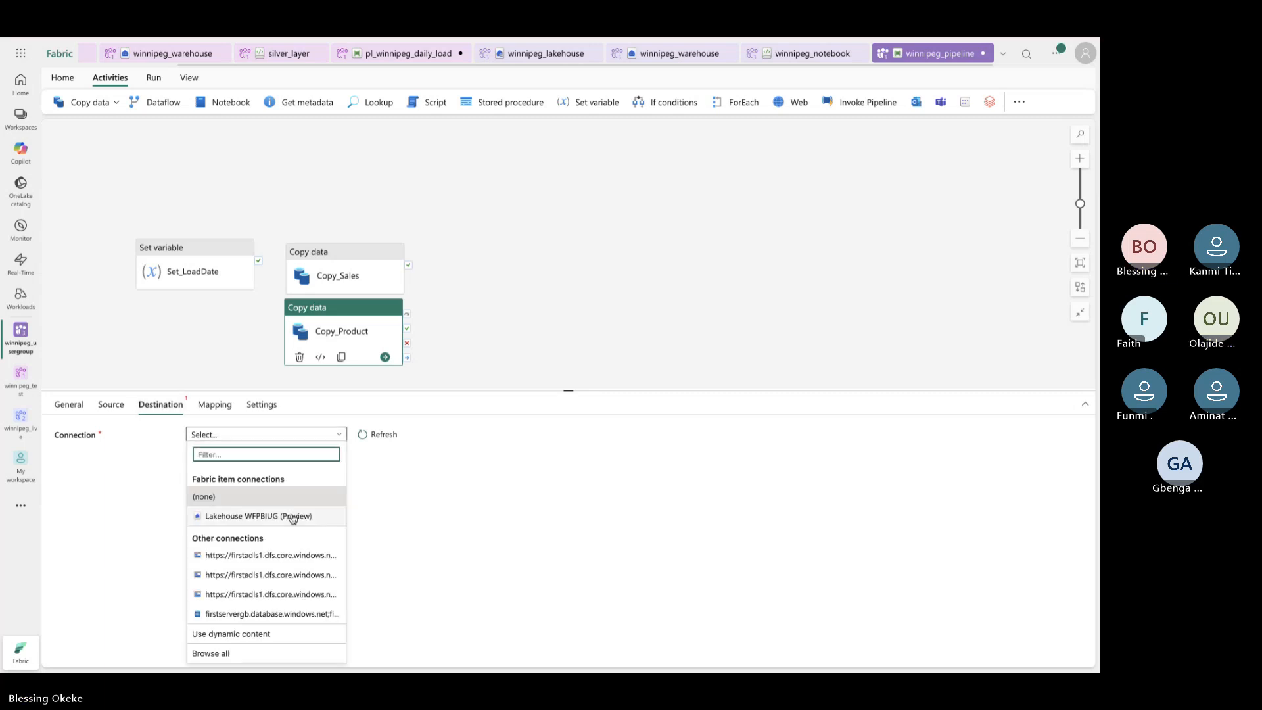
left_click(294, 518)
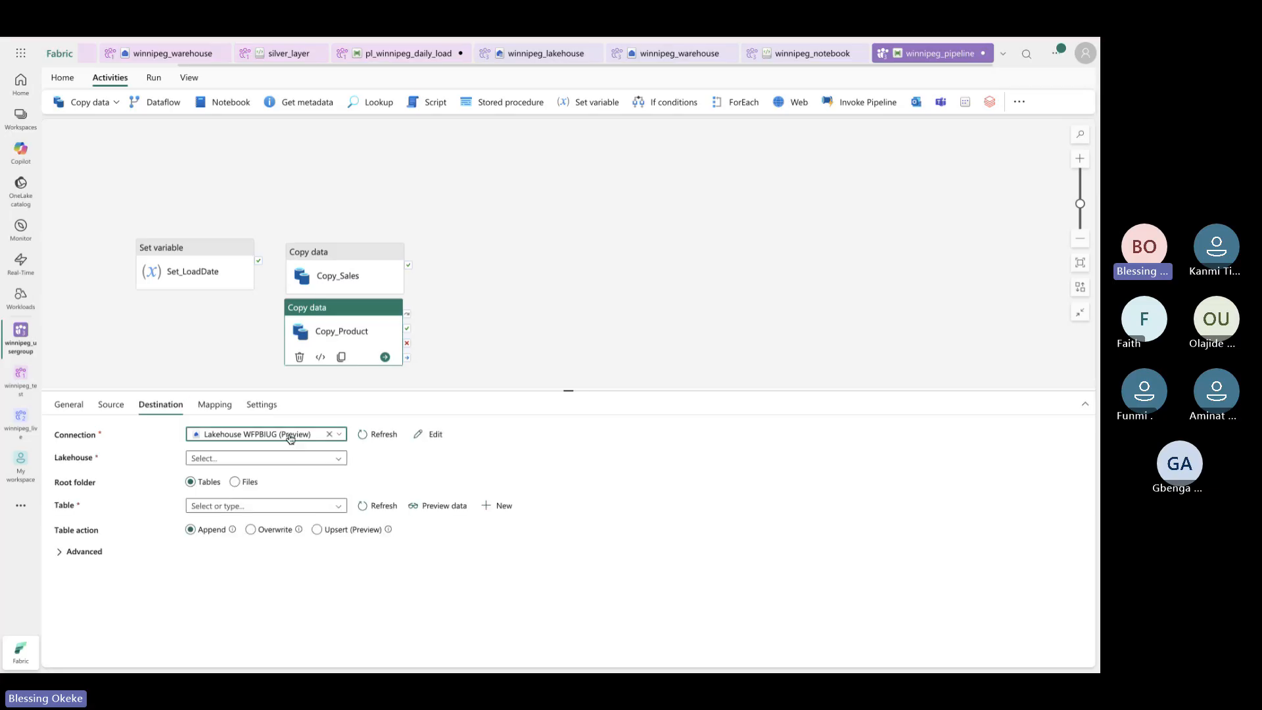
left_click(340, 460)
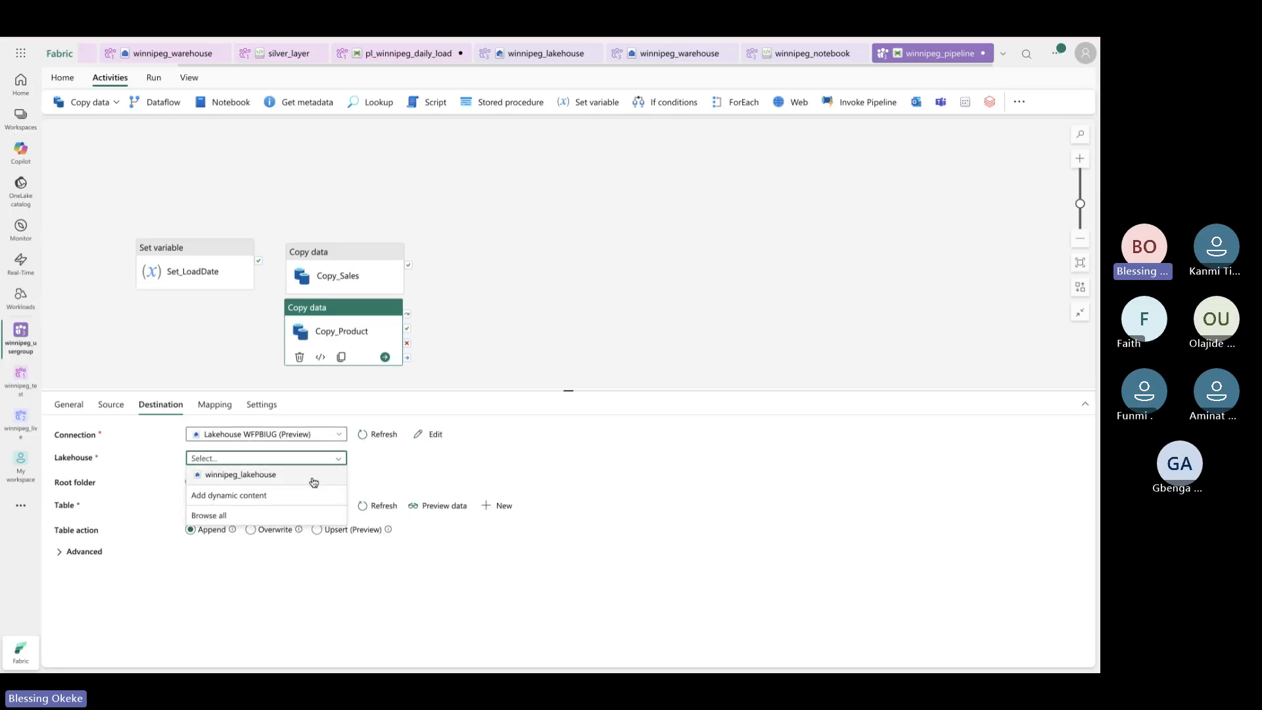
left_click(312, 478)
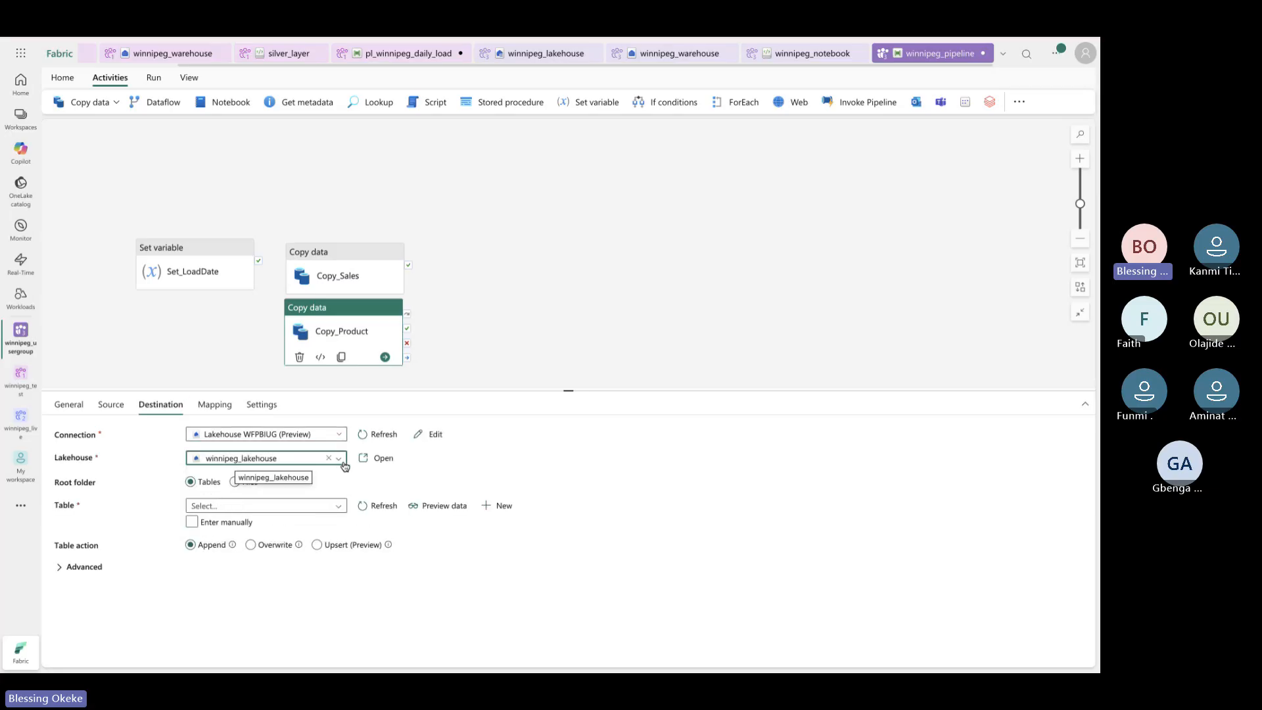
left_click(341, 463)
left_click(318, 479)
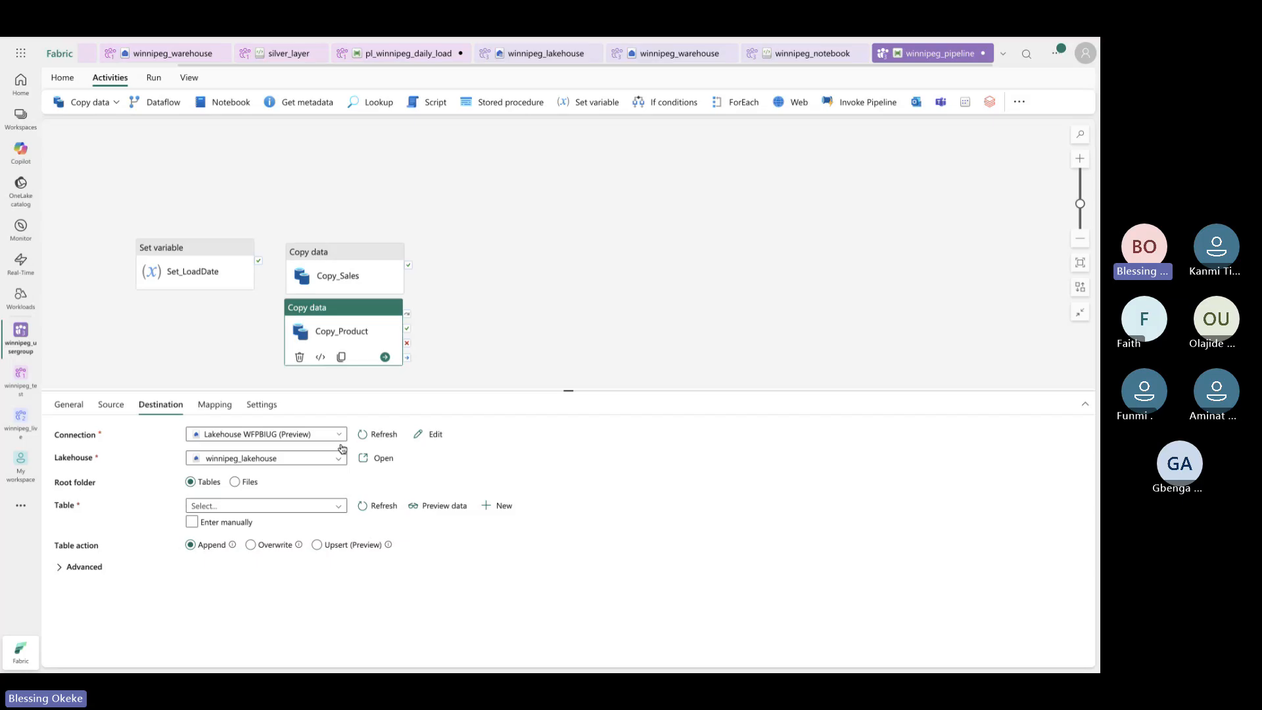
Switch the destination table to manual entry and enter test as the schema
left_click(332, 506)
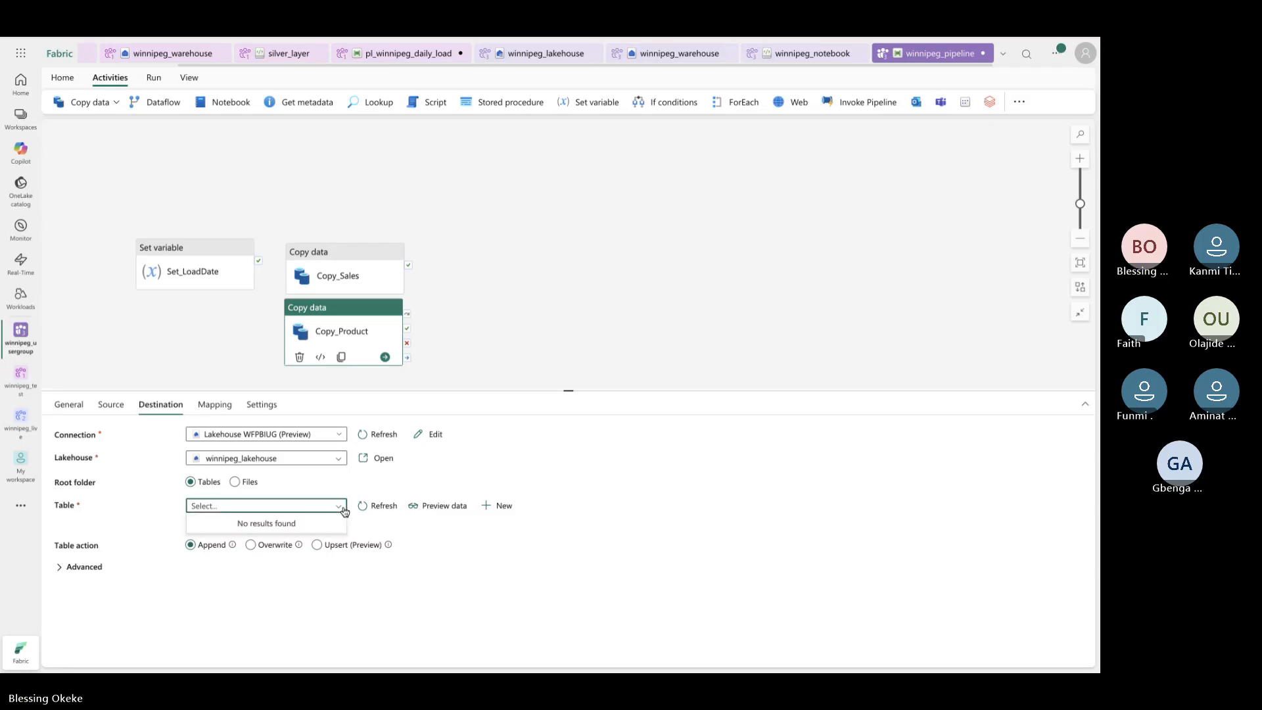
left_click(484, 531)
left_click(193, 522)
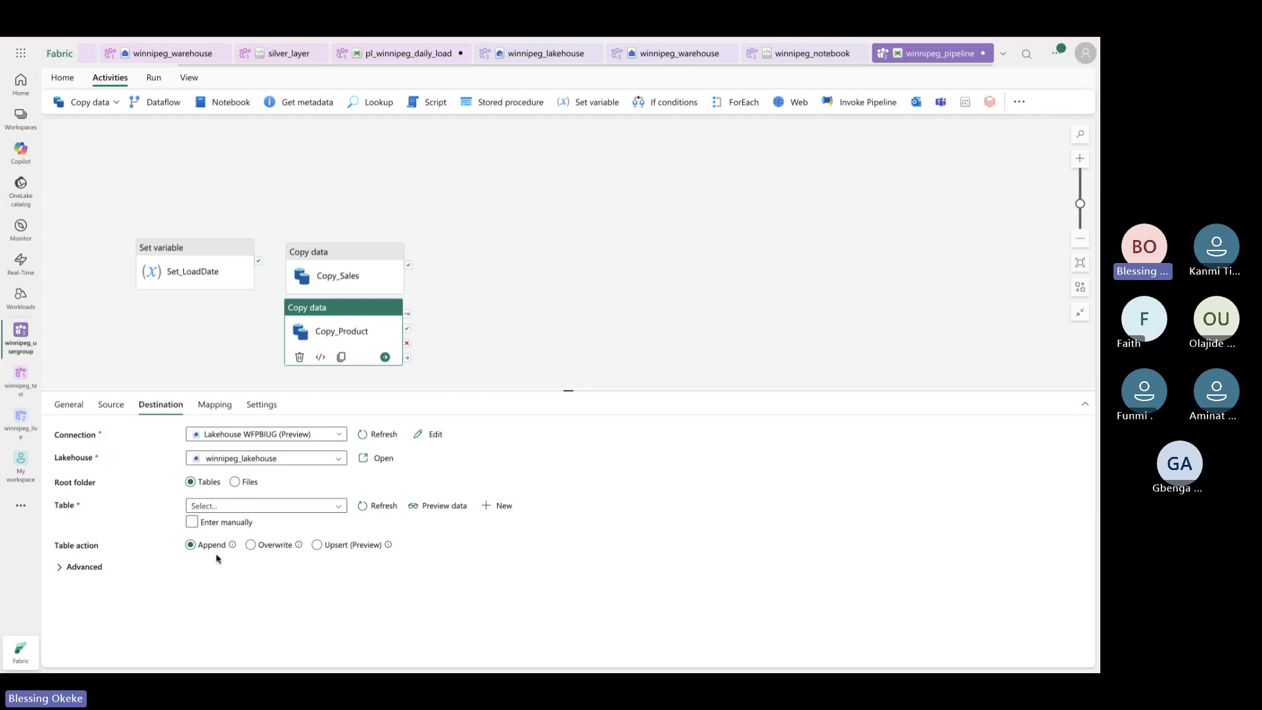
left_click(232, 523)
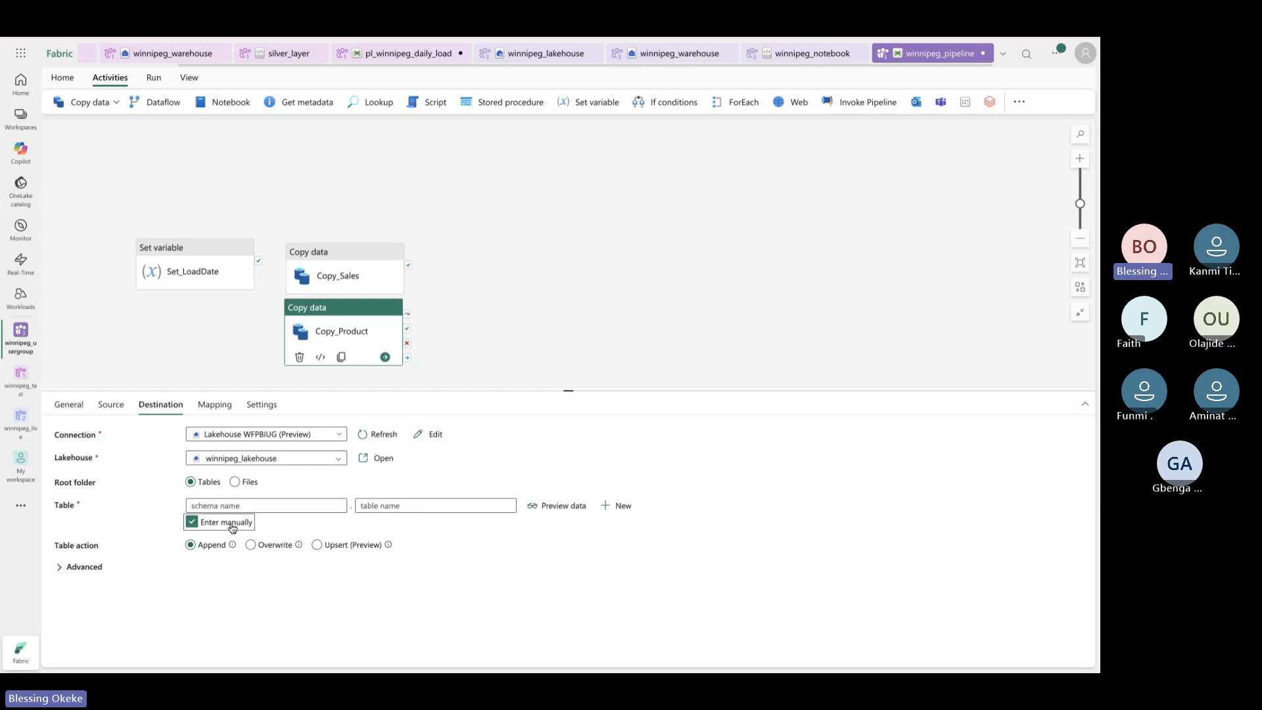
left_click(307, 506)
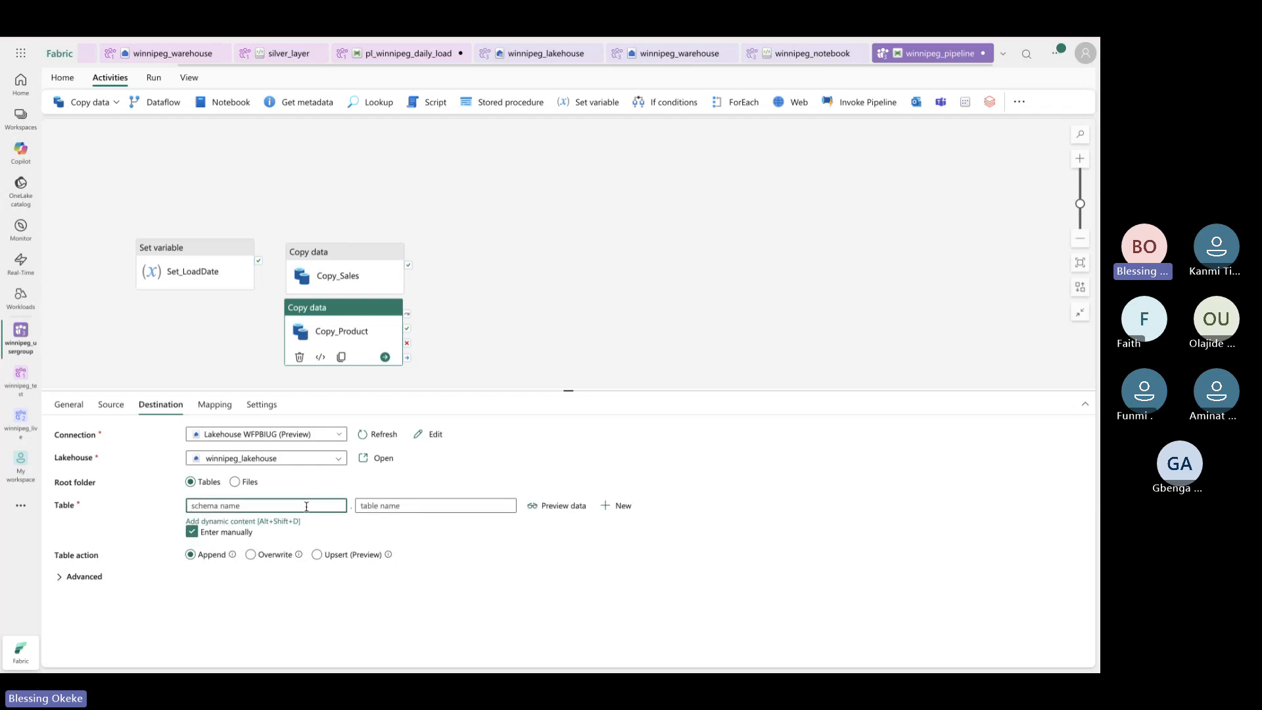
type("test")
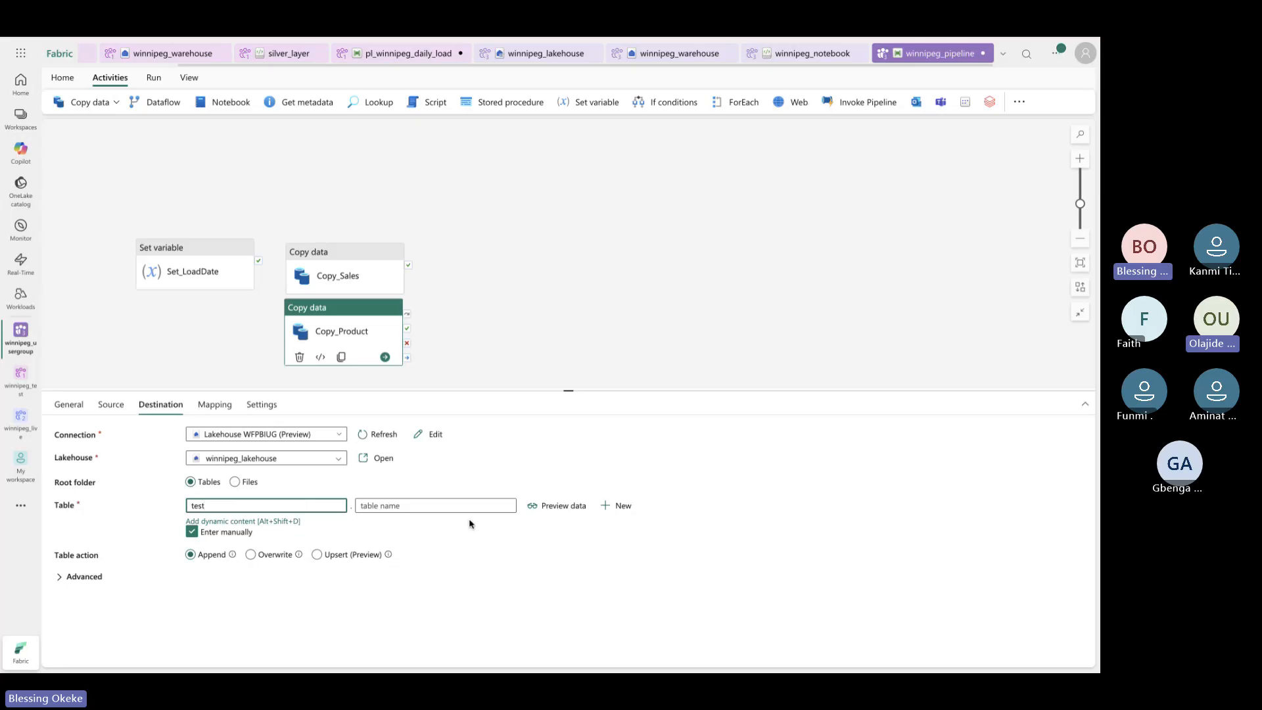
left_click(447, 506)
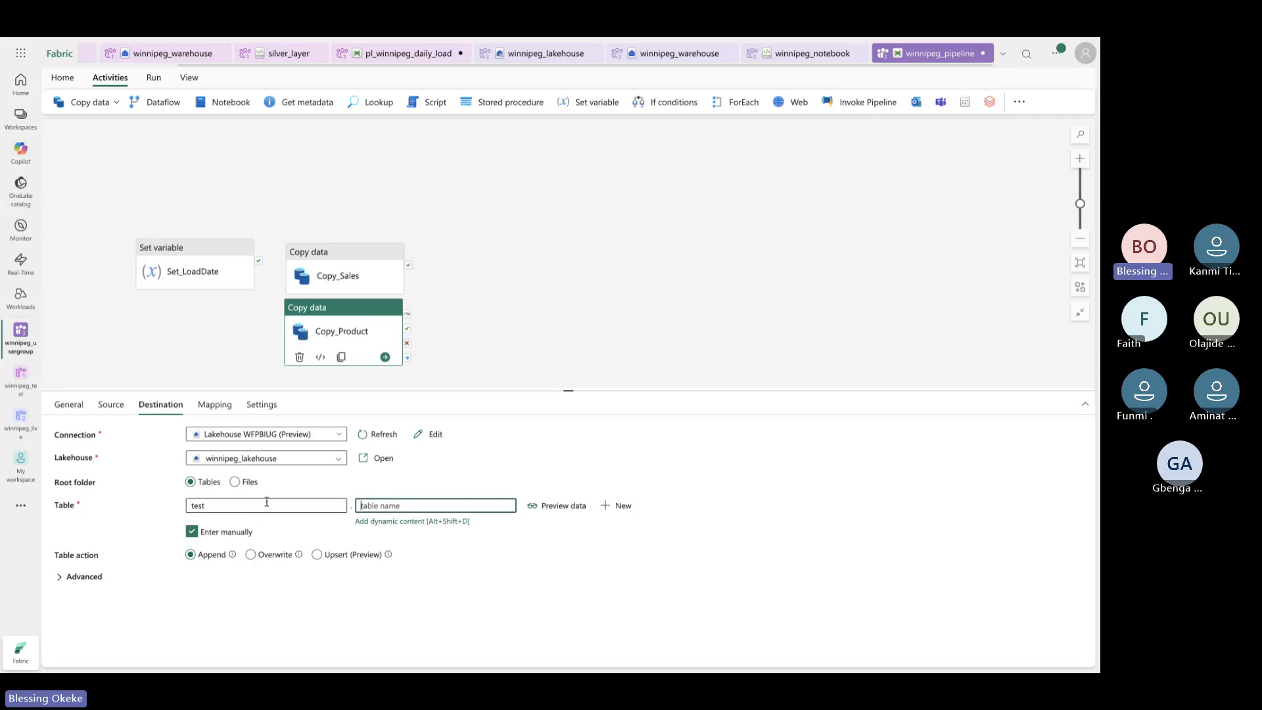
Enter product as the table name and set the Table action to Overwrite
left_click(205, 535)
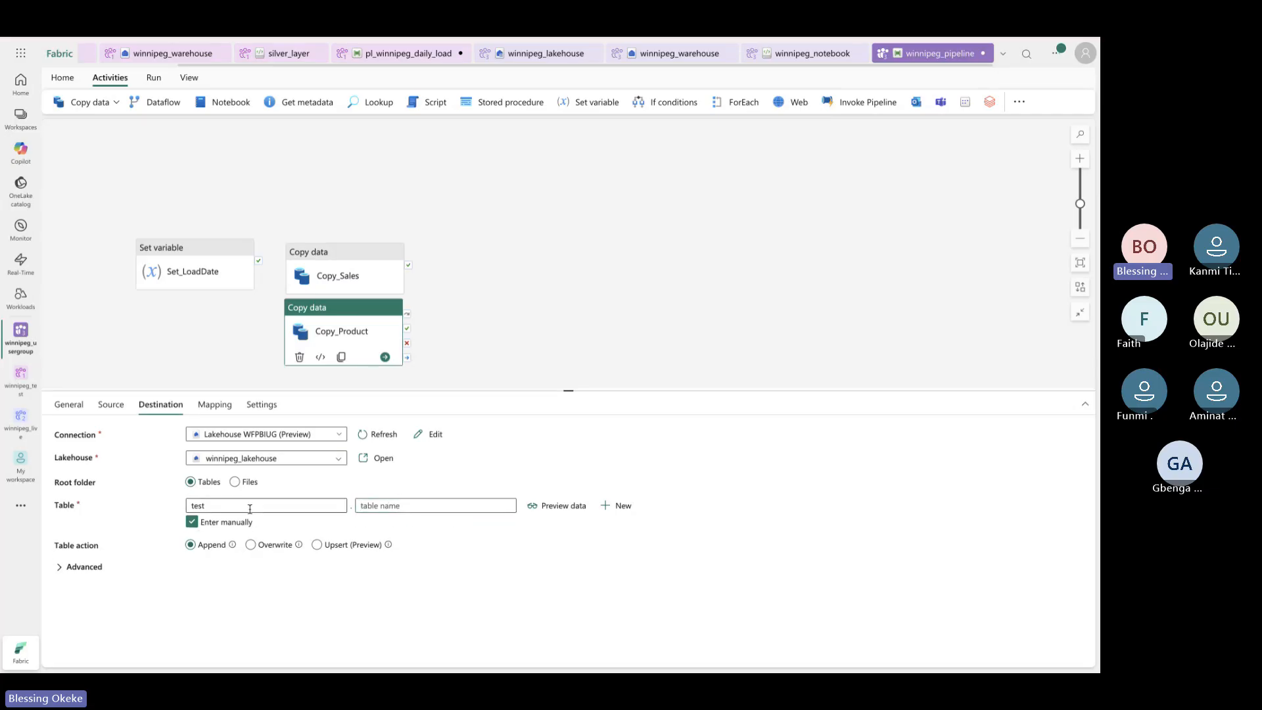
left_click(398, 506)
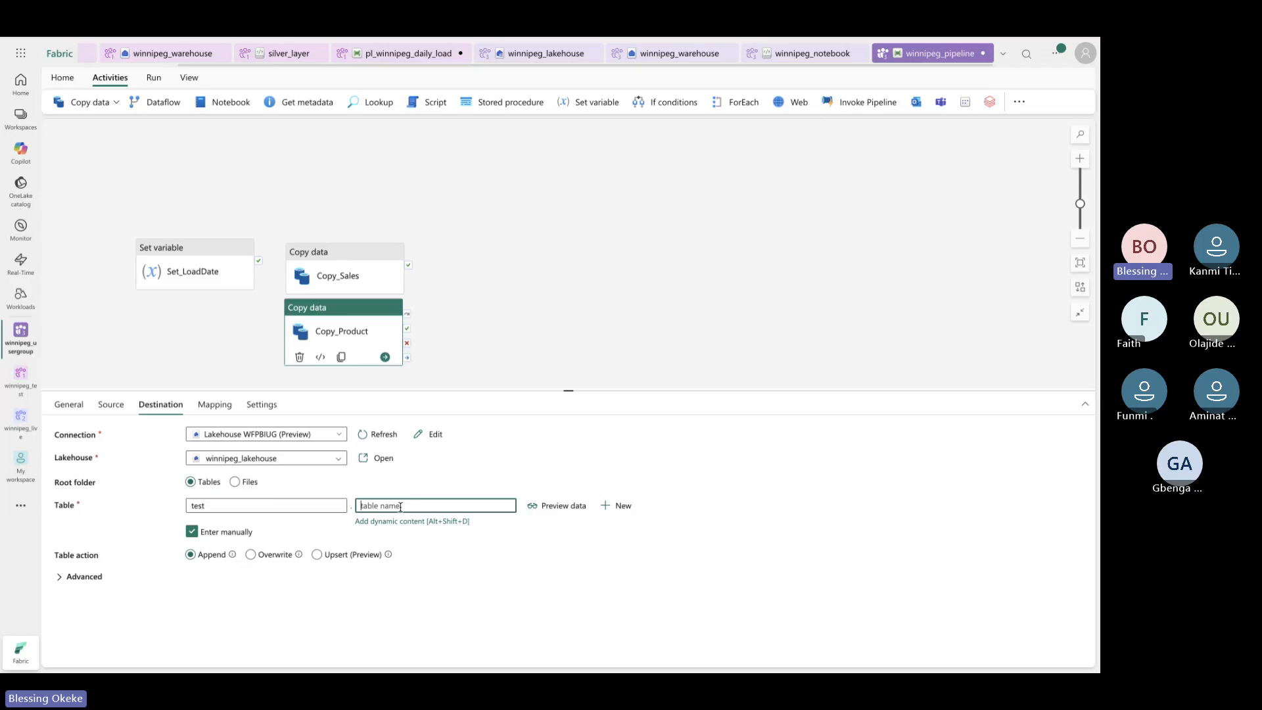
type("product")
left_click(329, 506)
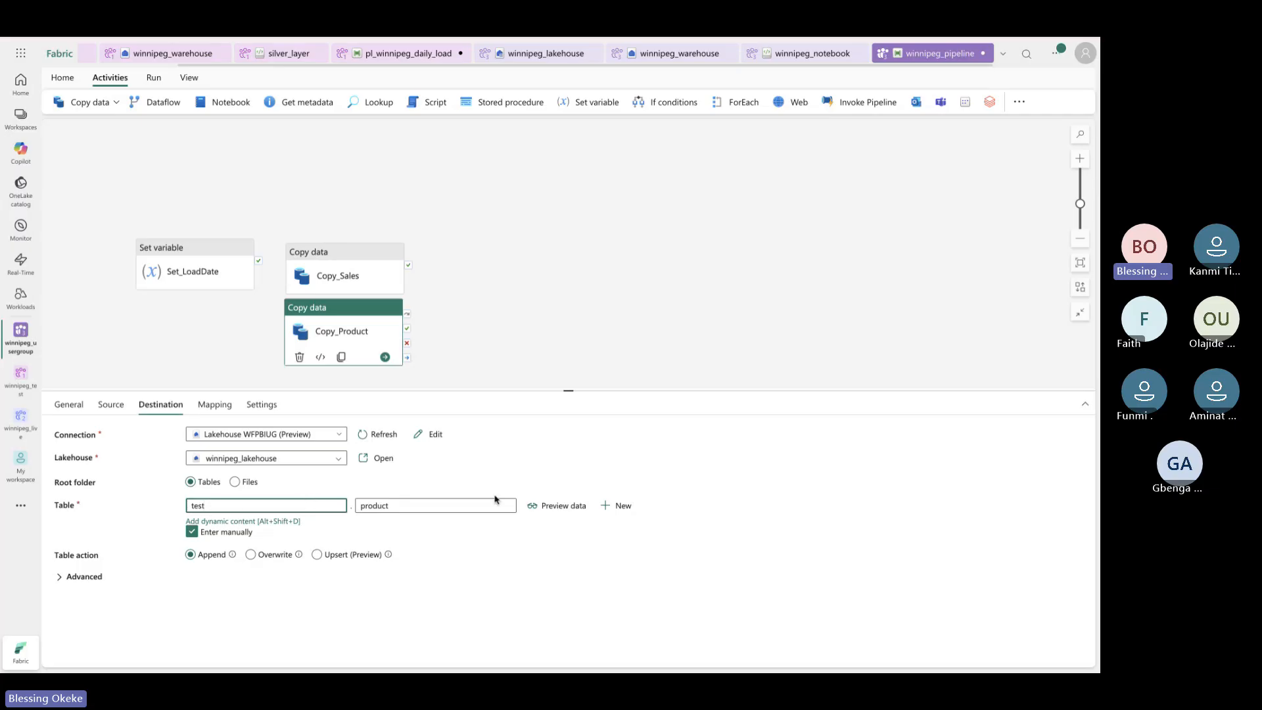
left_click(423, 504)
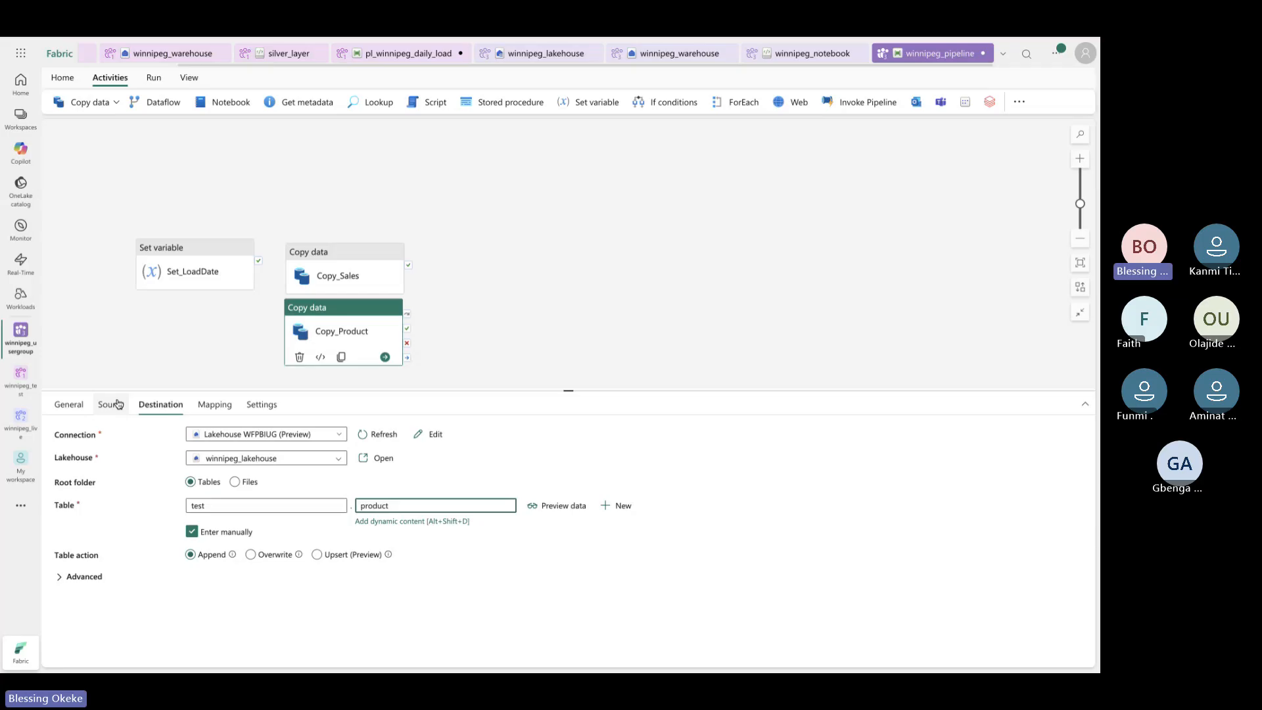
left_click(250, 555)
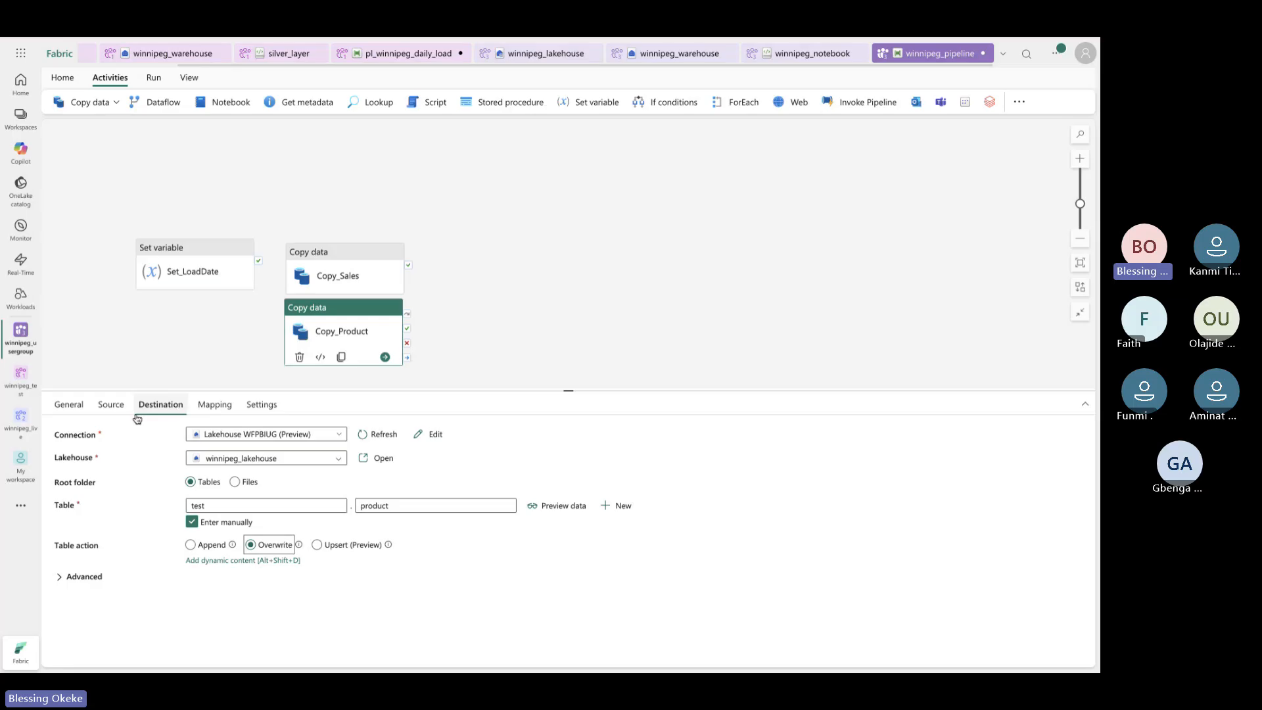
left_click(219, 550)
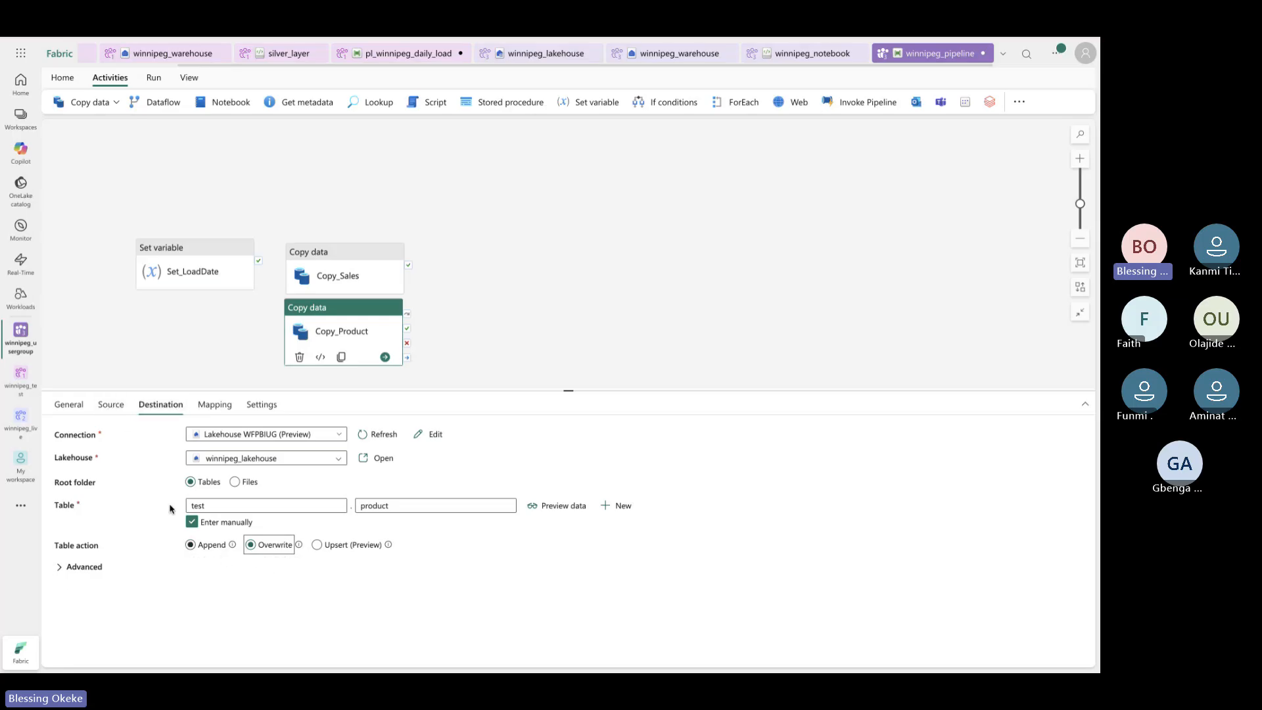
Preview the DIM_PRODUCT source rows, recheck the destination, then select Copy_Sales
left_click(121, 407)
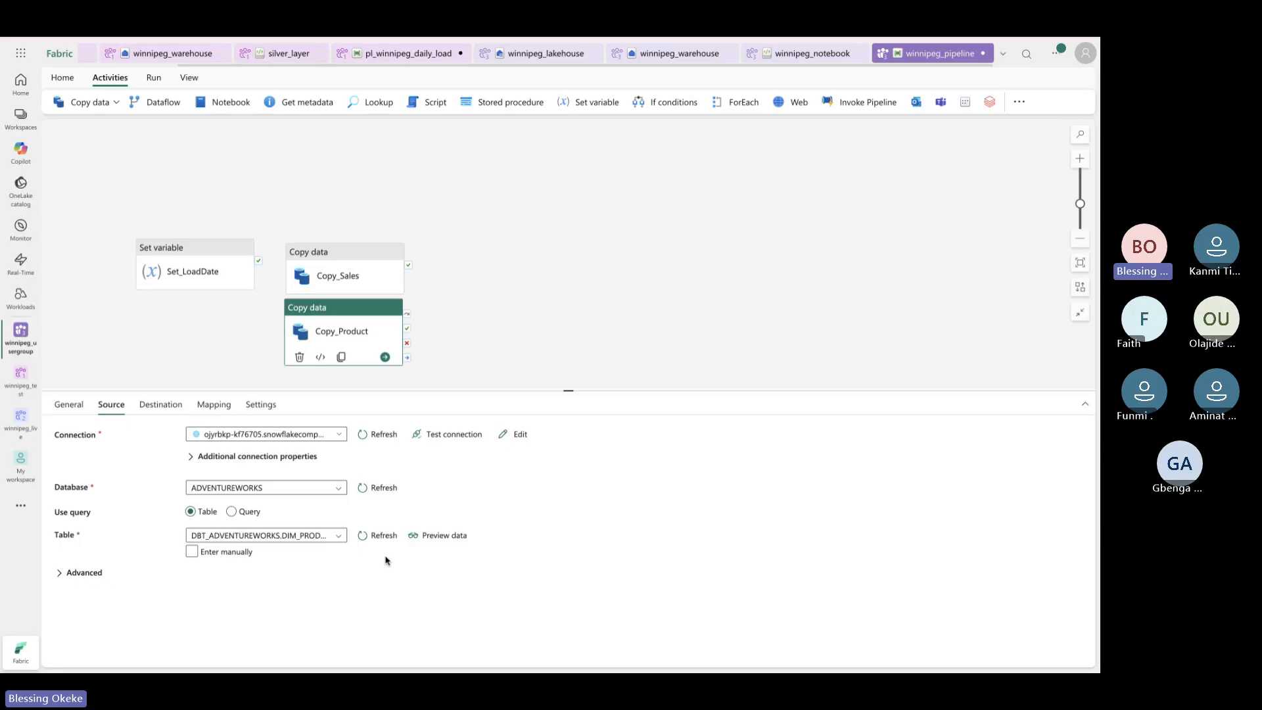
left_click(440, 536)
left_click(418, 535)
scroll(535, 424, "right", 5)
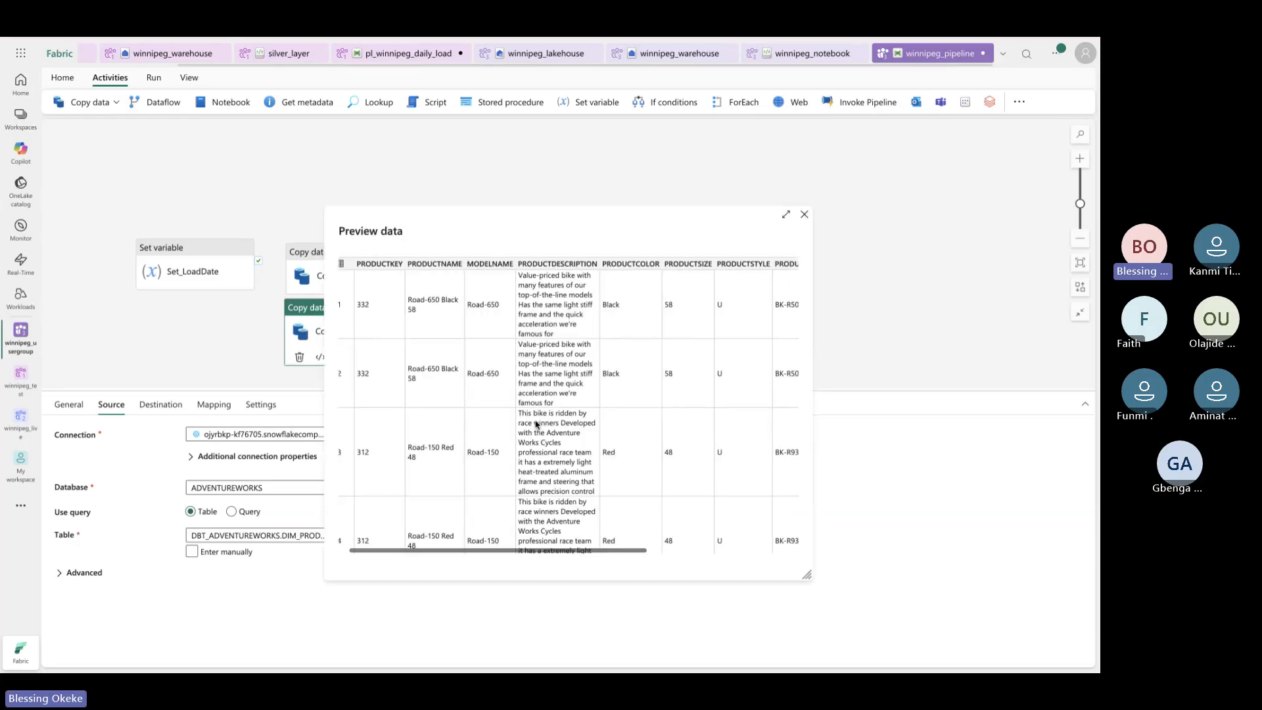
scroll(536, 424, "left", 5)
scroll(536, 424, "down", 10)
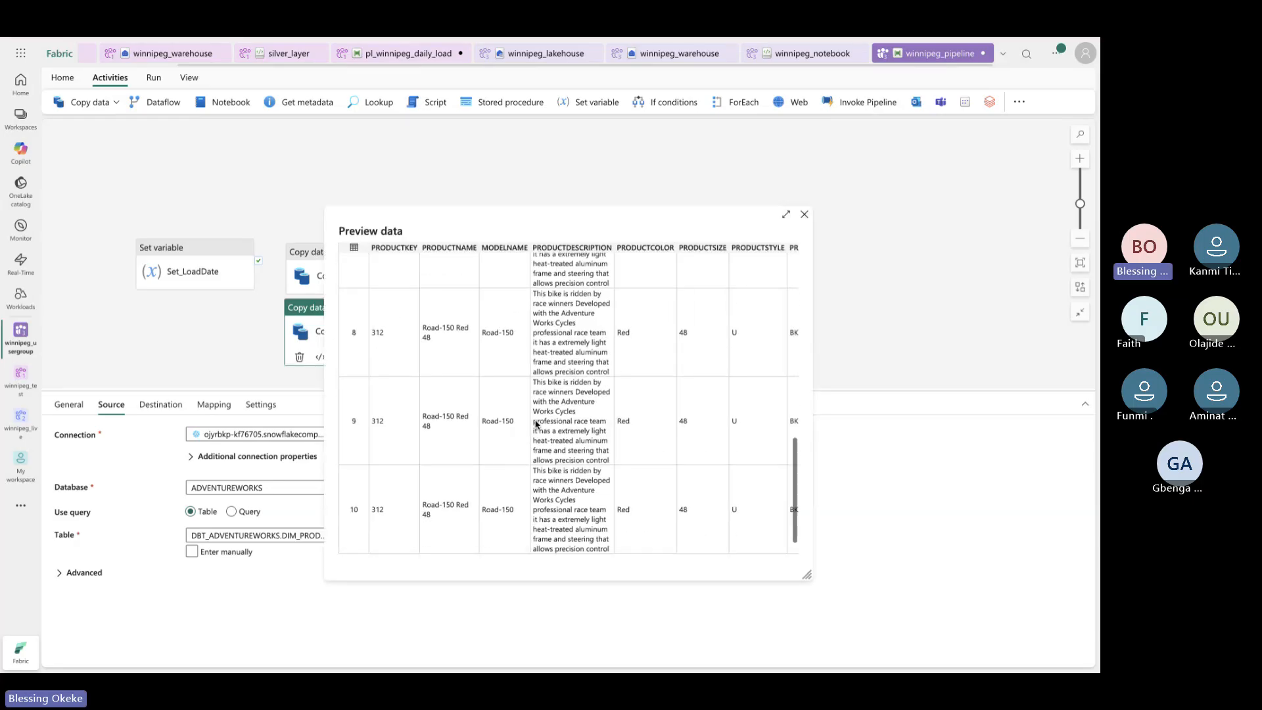
scroll(535, 424, "up", 5)
left_click(805, 215)
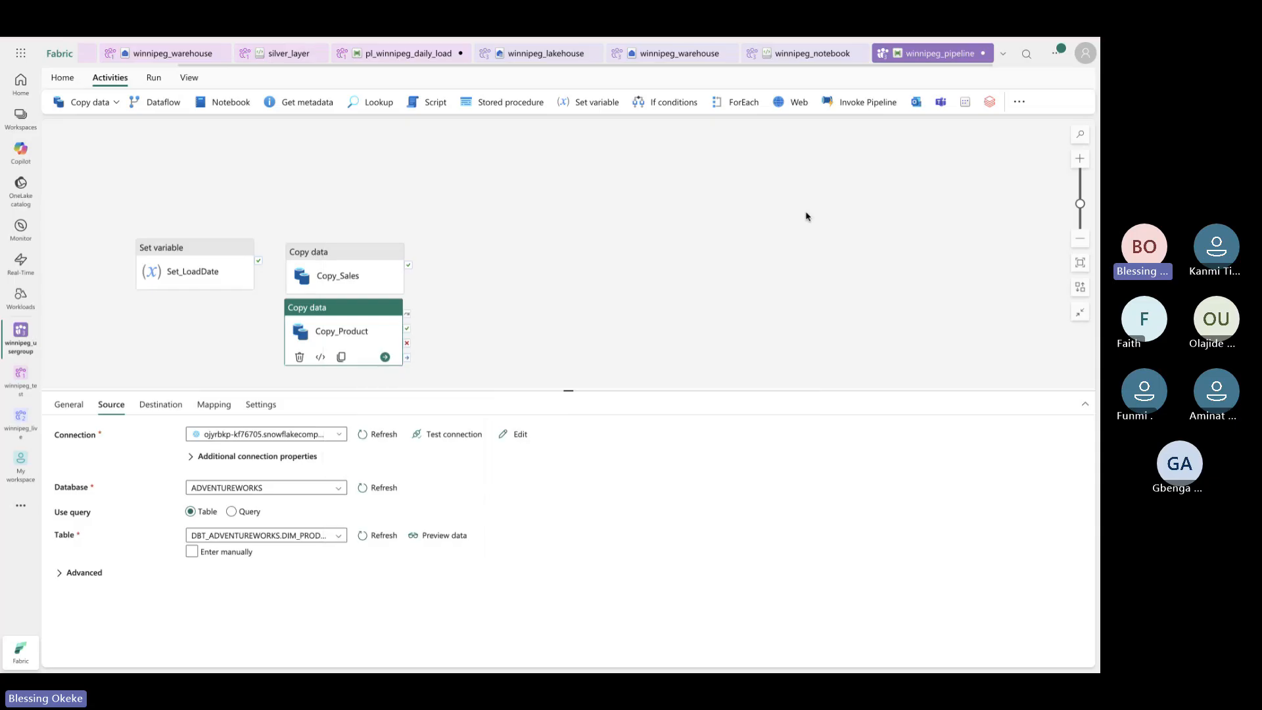
left_click(160, 405)
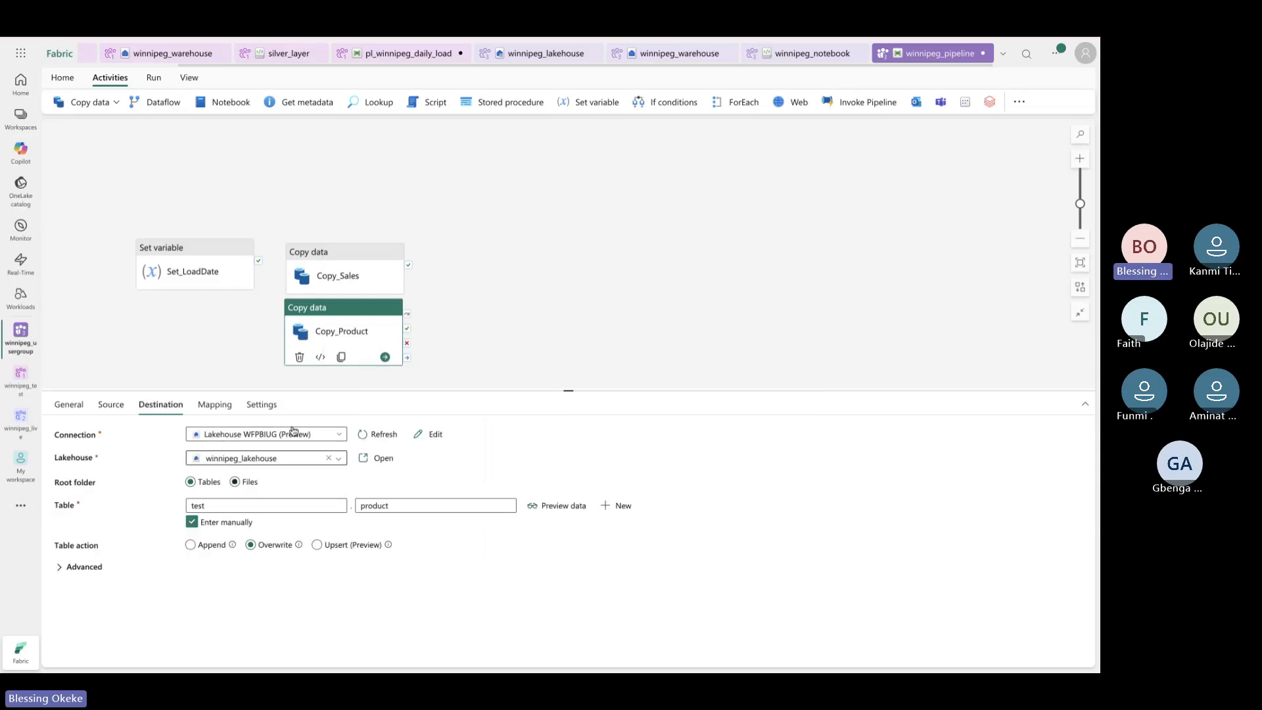
left_click(365, 279)
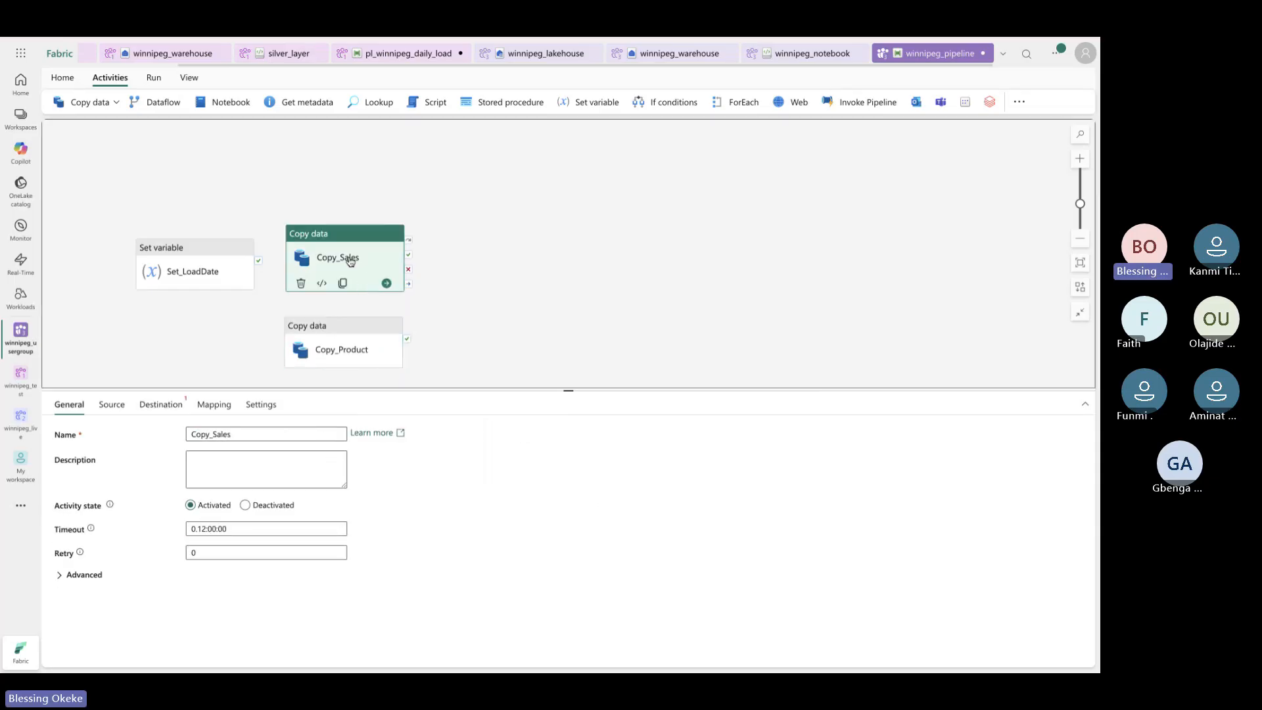
Set Copy_Sales's source database to ADVENTUREWORKS, then show the Copy data dropdown options
left_click(111, 404)
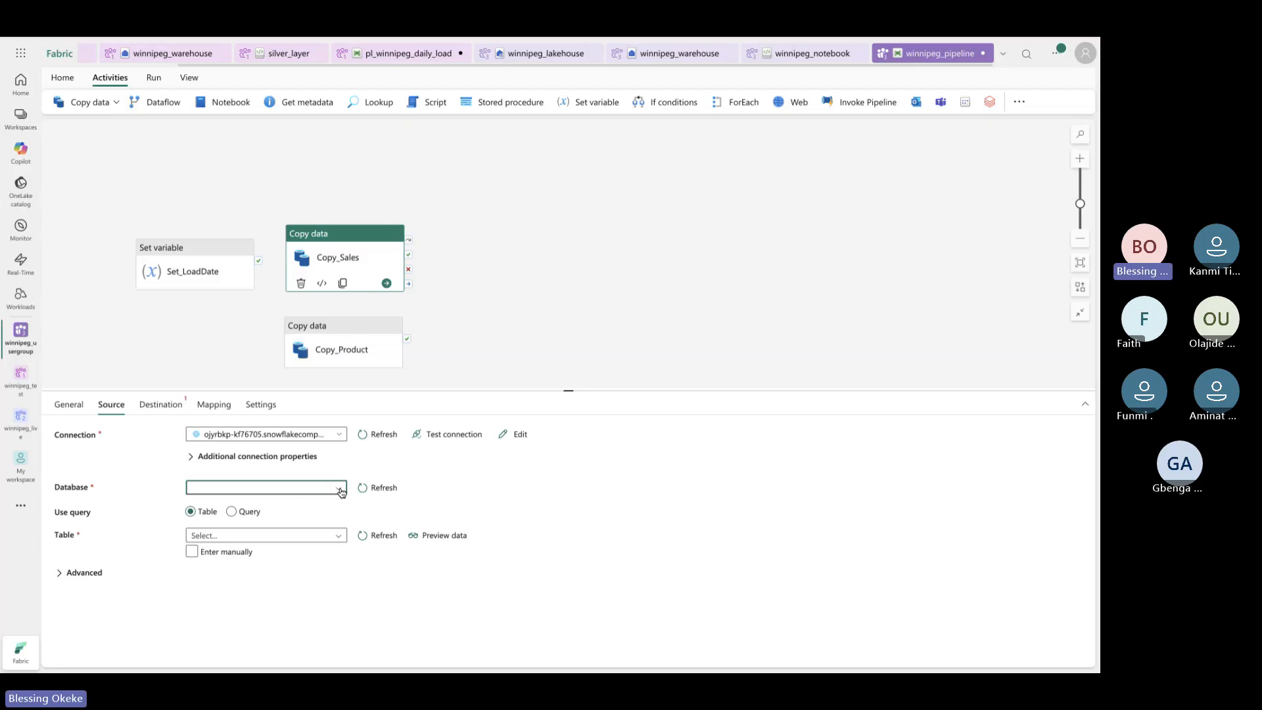
left_click(341, 491)
left_click(262, 524)
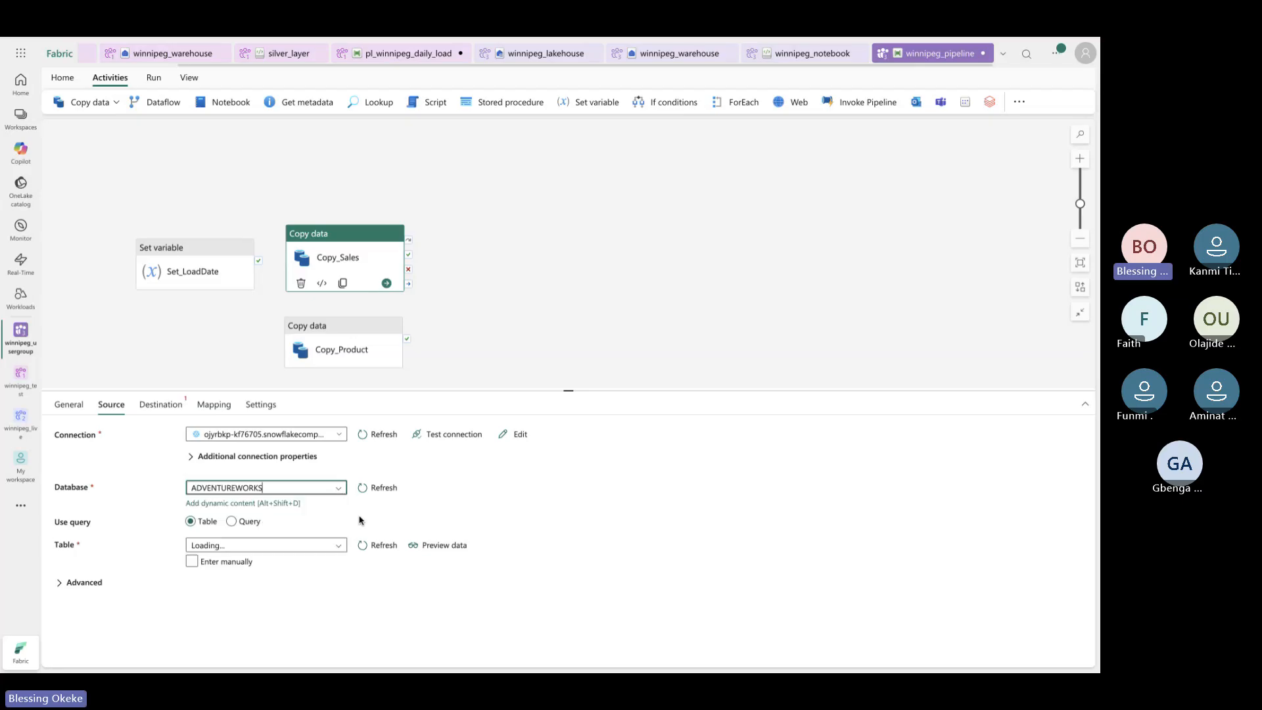
left_click(342, 547)
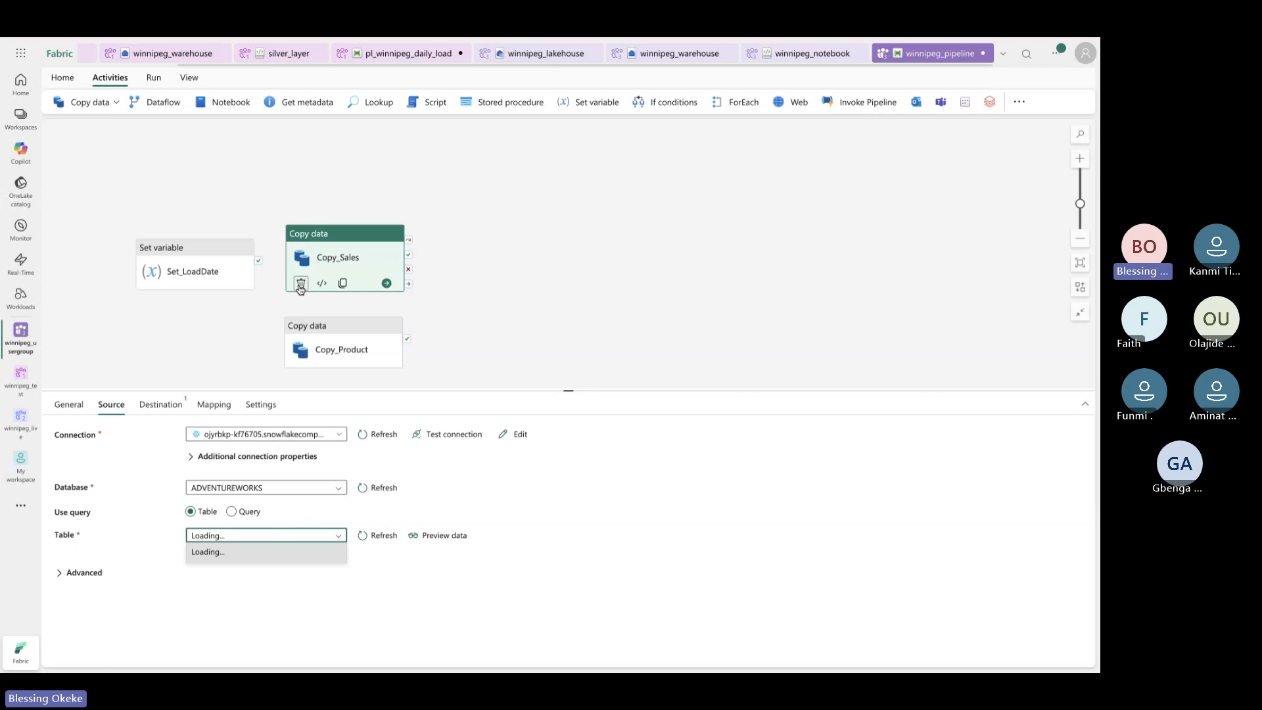
left_click(115, 104)
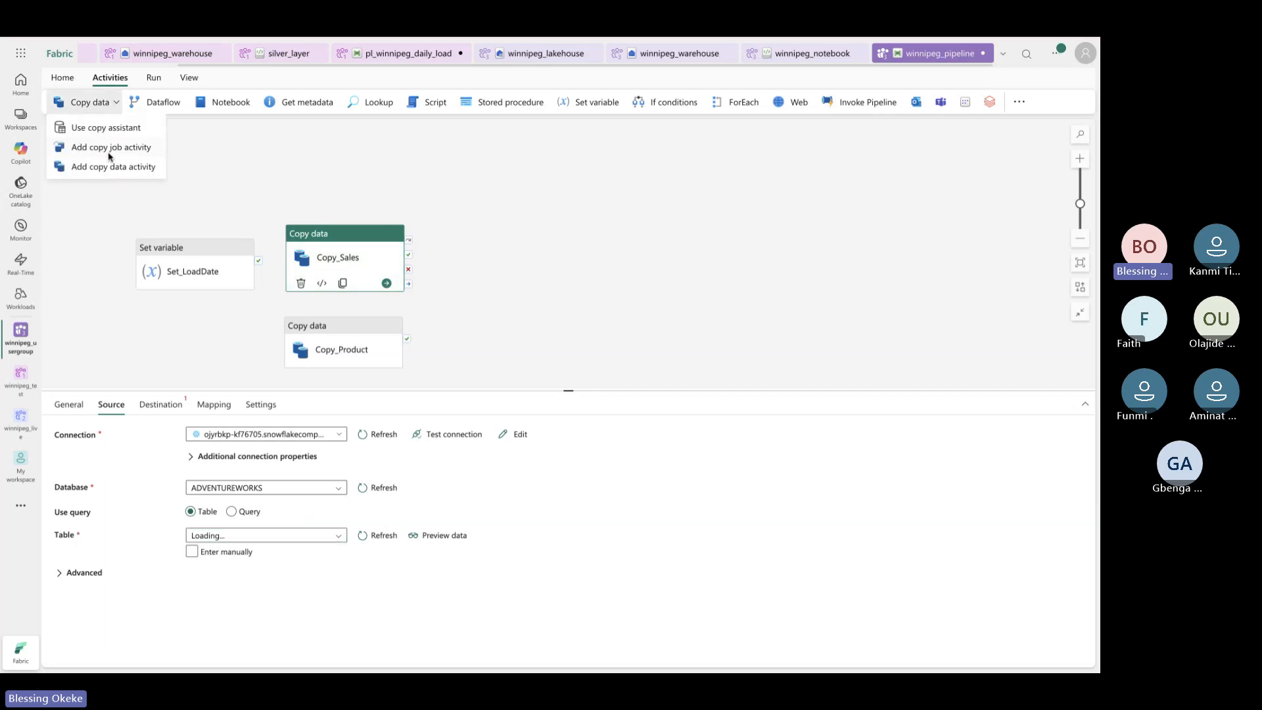
Add a copy data activity above Copy_Sales and rename it Copy_Orders
left_click(113, 166)
left_click_drag(494, 236, 384, 178)
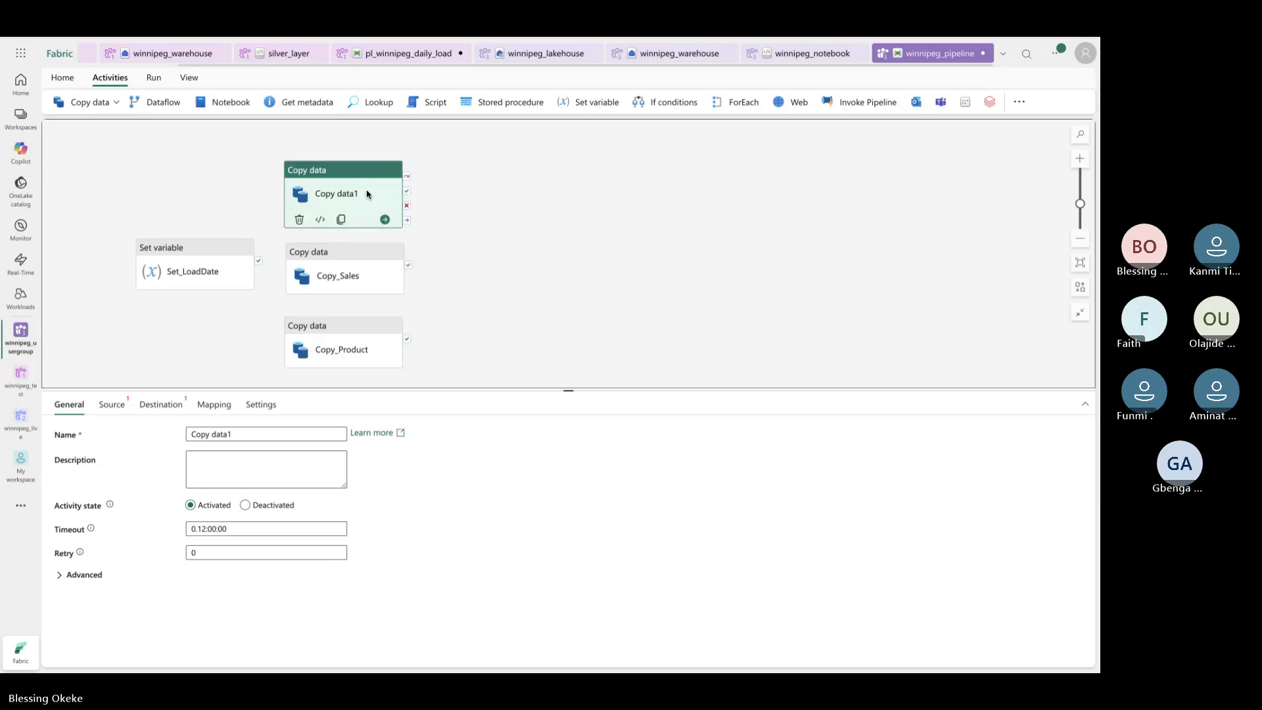
left_click(263, 38)
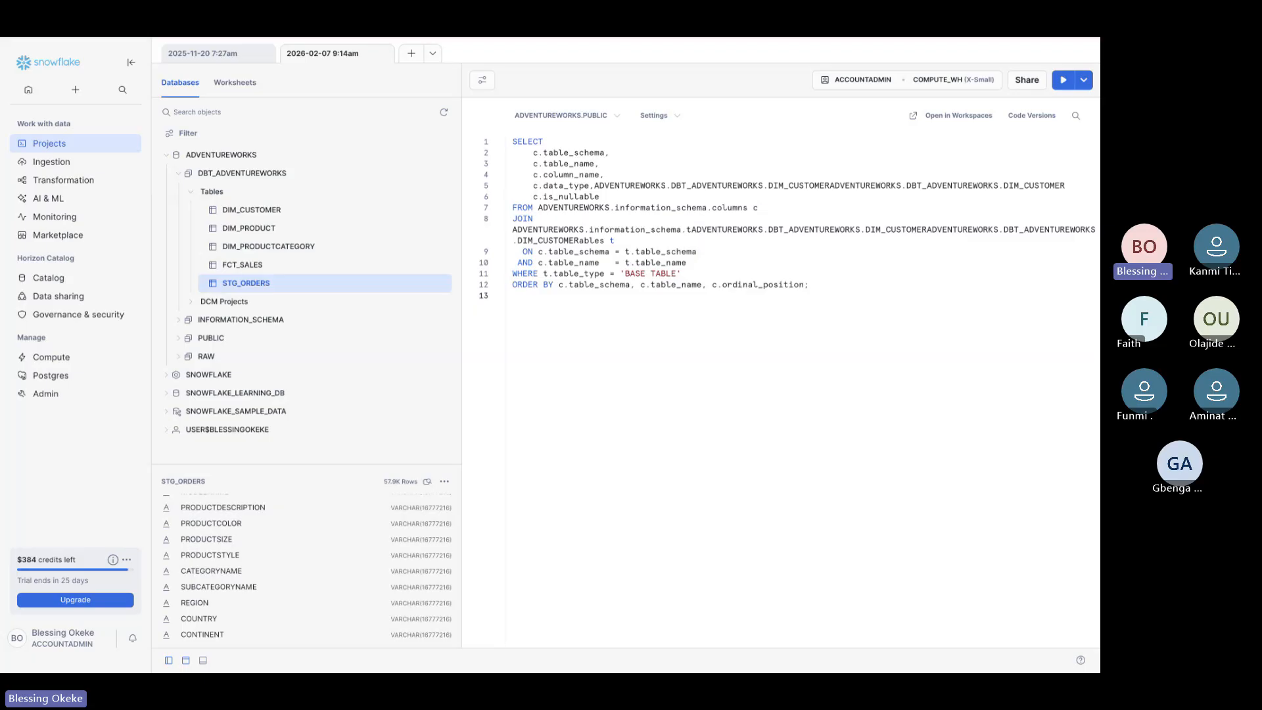
left_click(258, 38)
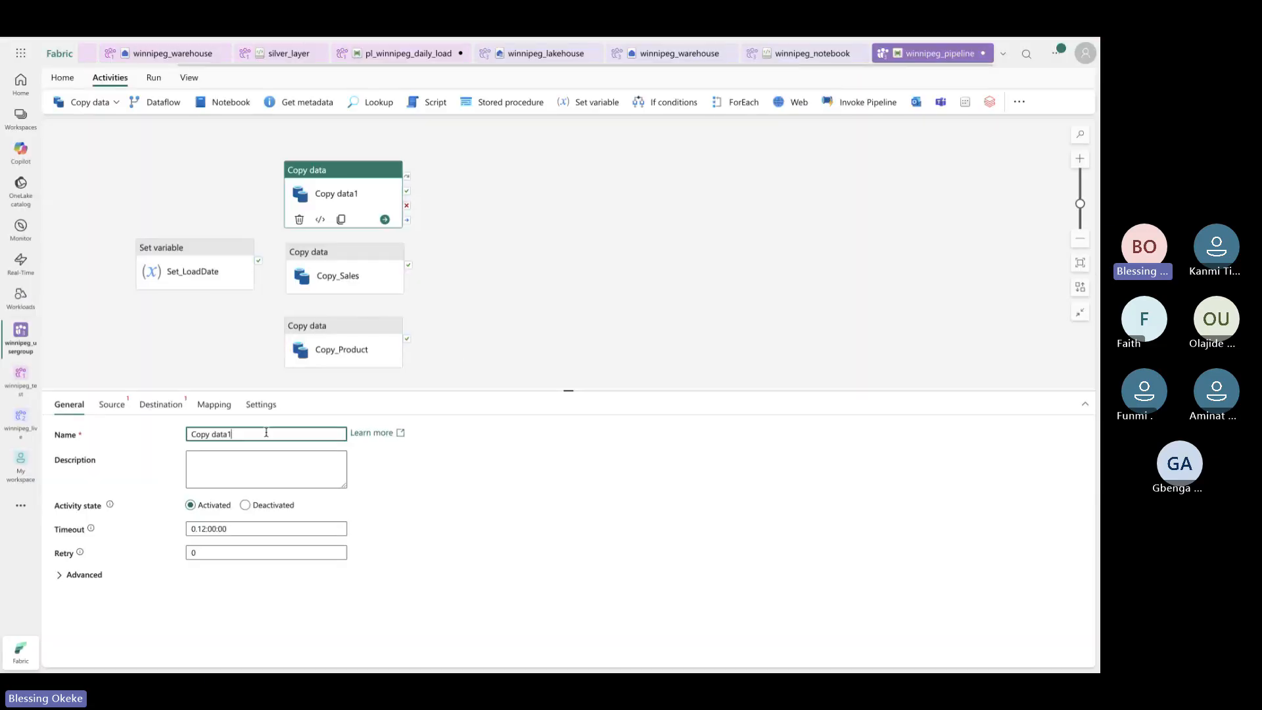
key("BackSpace")
key("BackSpace")
key("BackSpace")
key("BackSpace")
key("BackSpace")
key("BackSpace")
type("_Orders")
Choose the Snowflake connection as Copy_Orders' source and shrink the properties panel
left_click(116, 406)
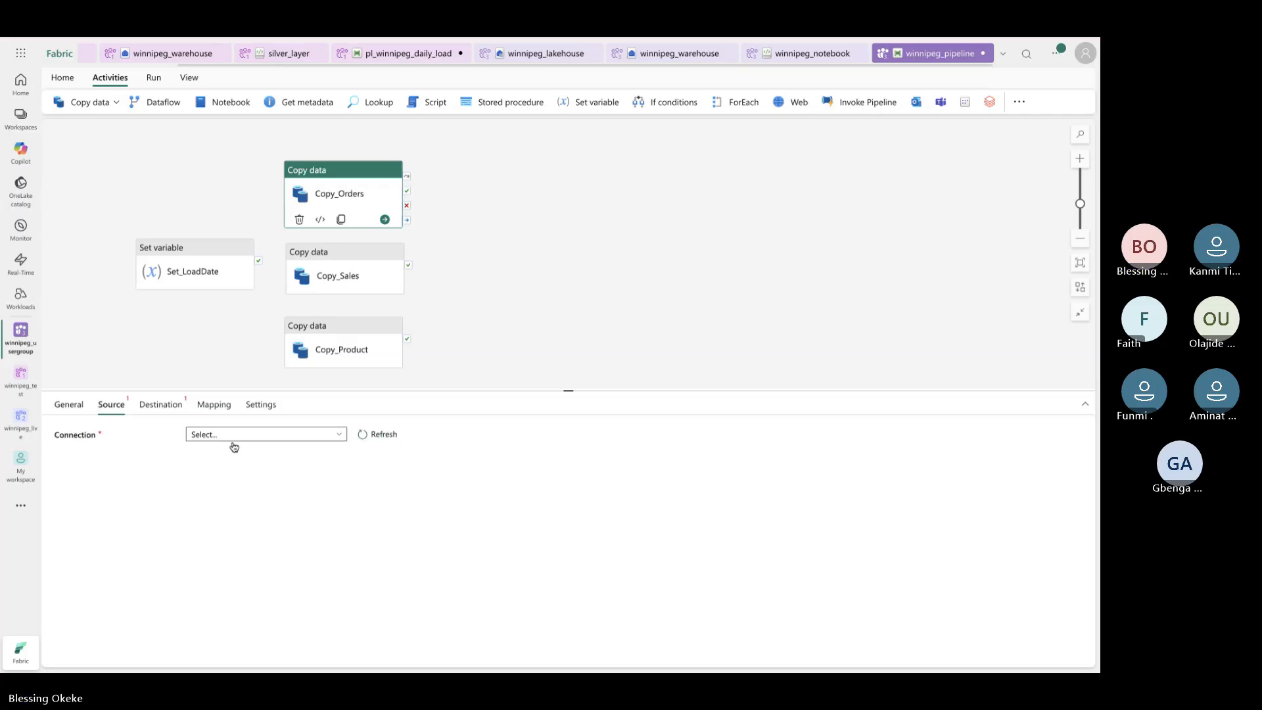
left_click(232, 438)
scroll(237, 553, "down", 2)
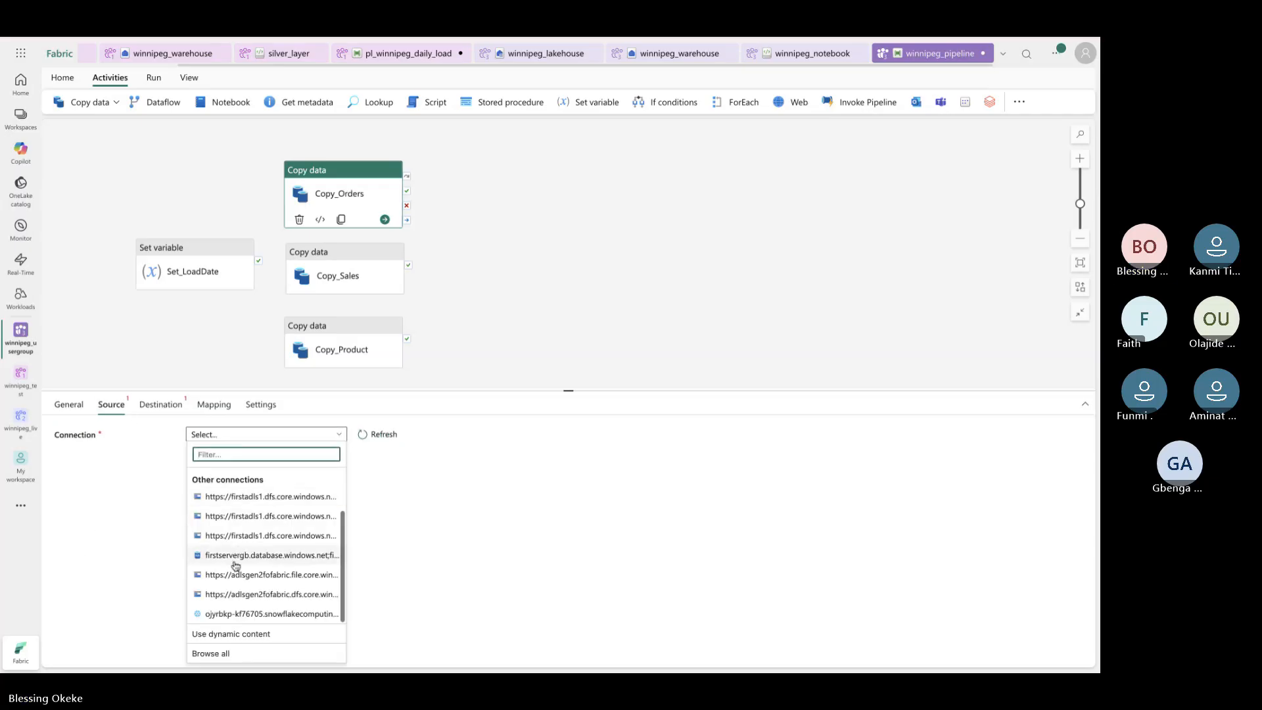
left_click(236, 614)
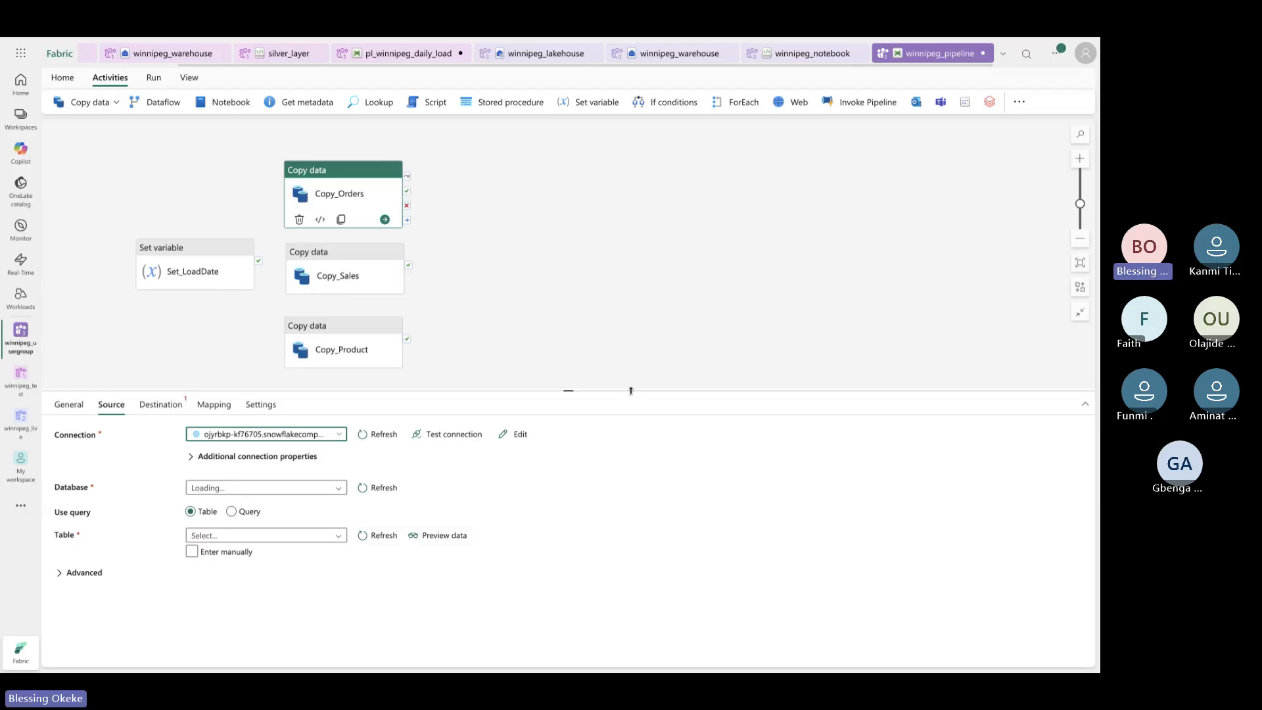
left_click_drag(631, 390, 631, 425)
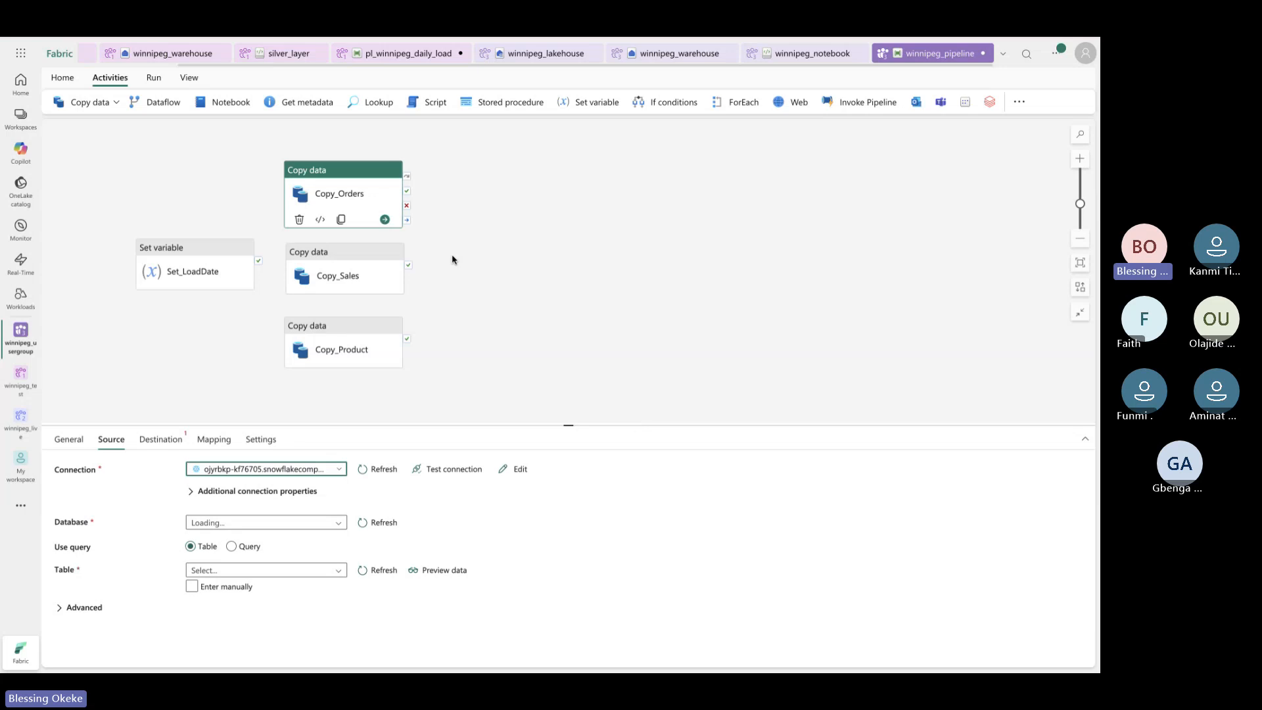
left_click(90, 102)
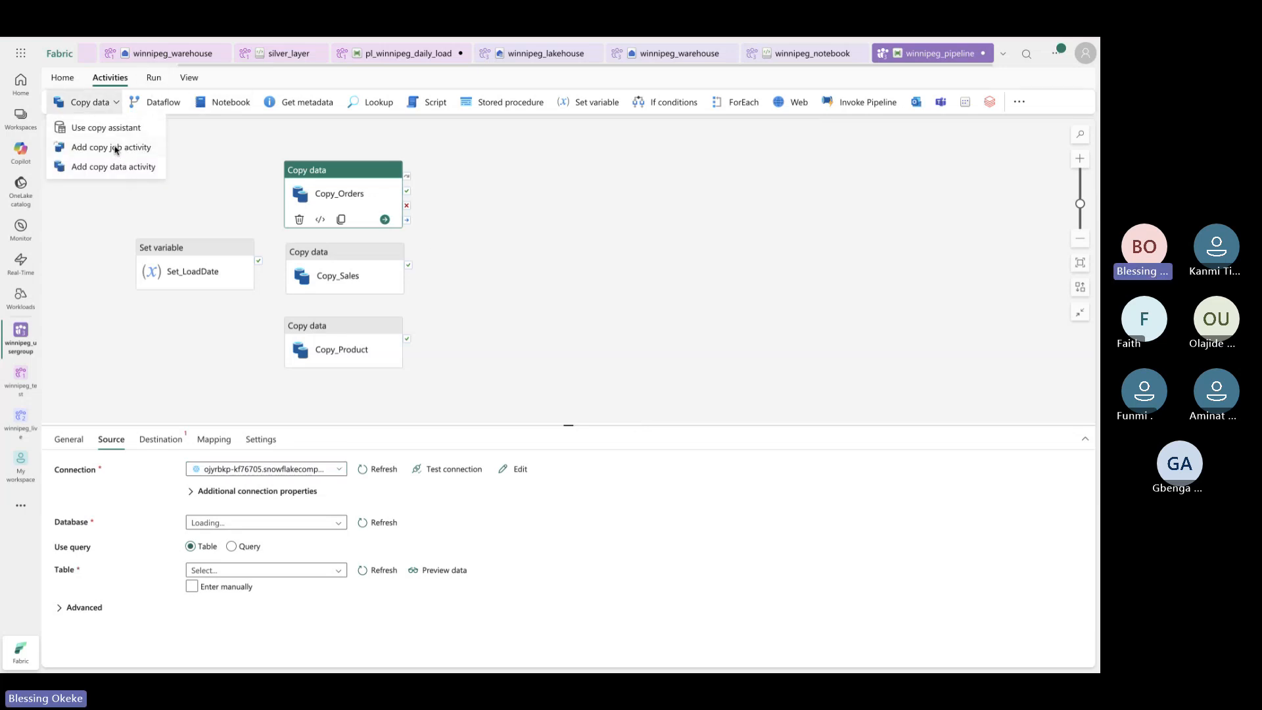
Add a copy job activity and place it above Copy_Orders on the canvas
left_click(115, 148)
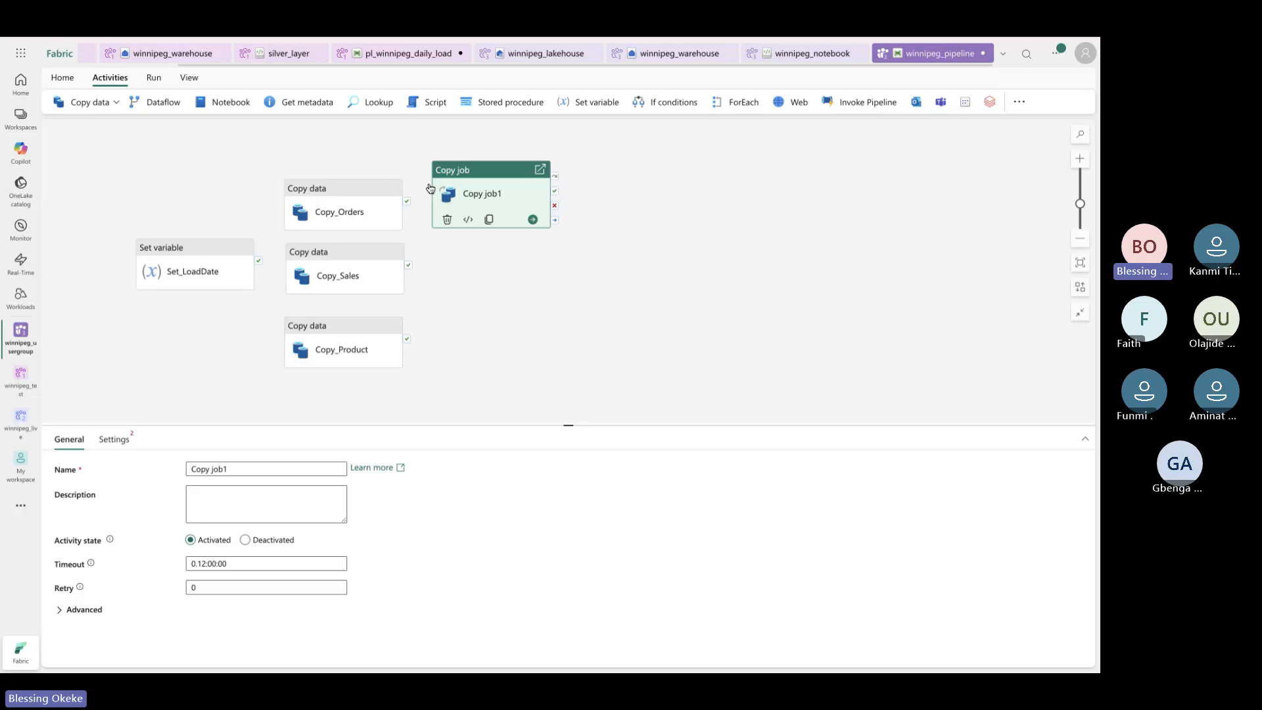
left_click(352, 362)
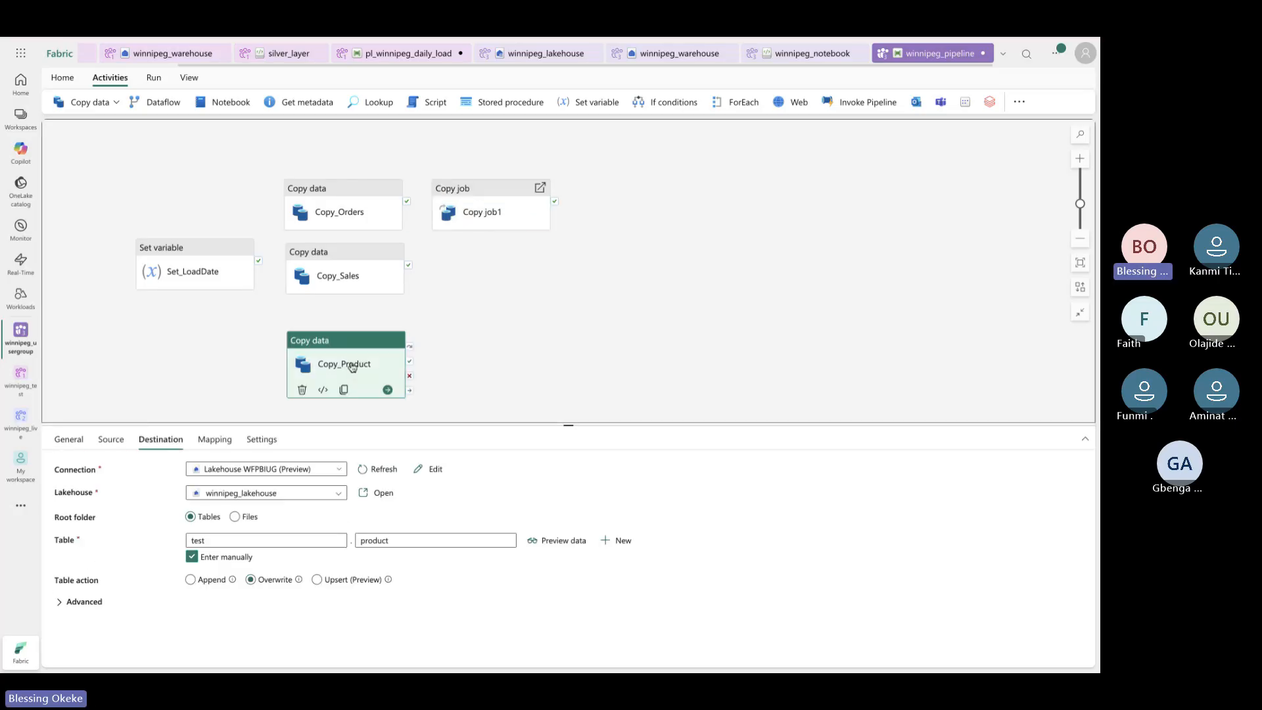
left_click(346, 266)
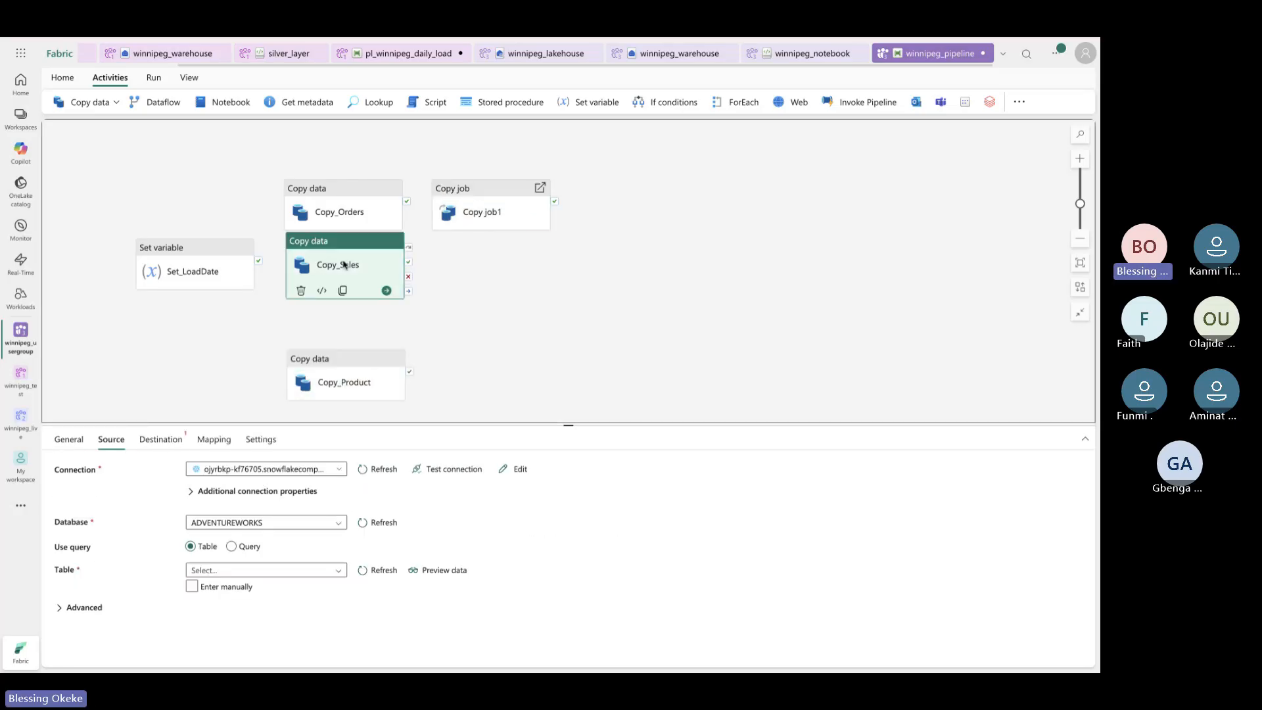
left_click(353, 206)
left_click_drag(351, 206, 352, 219)
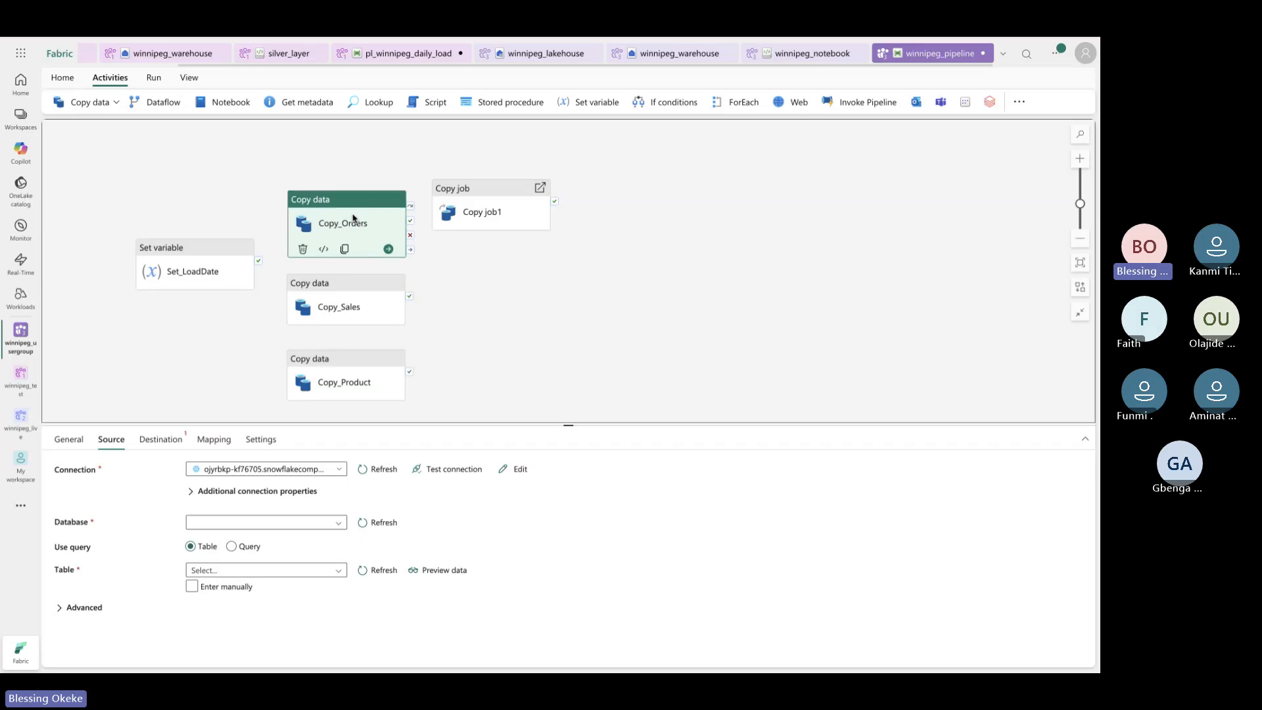
left_click_drag(479, 199, 335, 162)
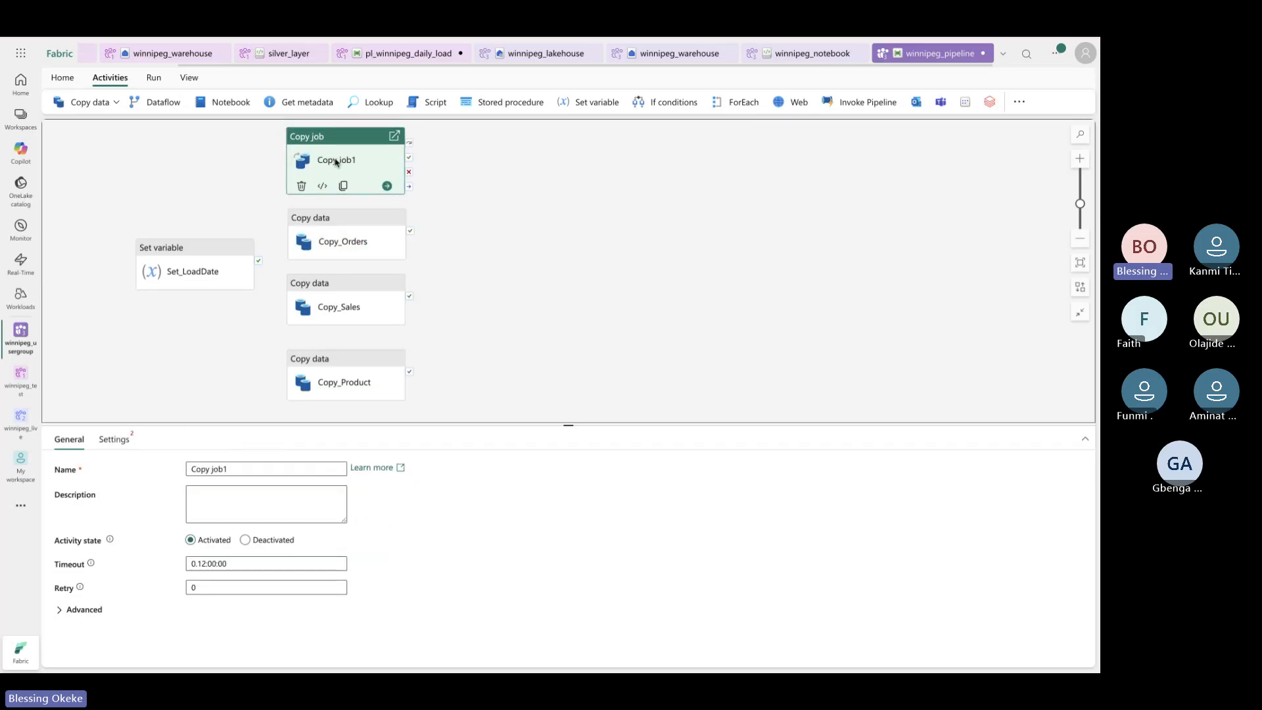
Rename the copy job to Copy_Customer in the General tab's Name field
left_click(256, 470)
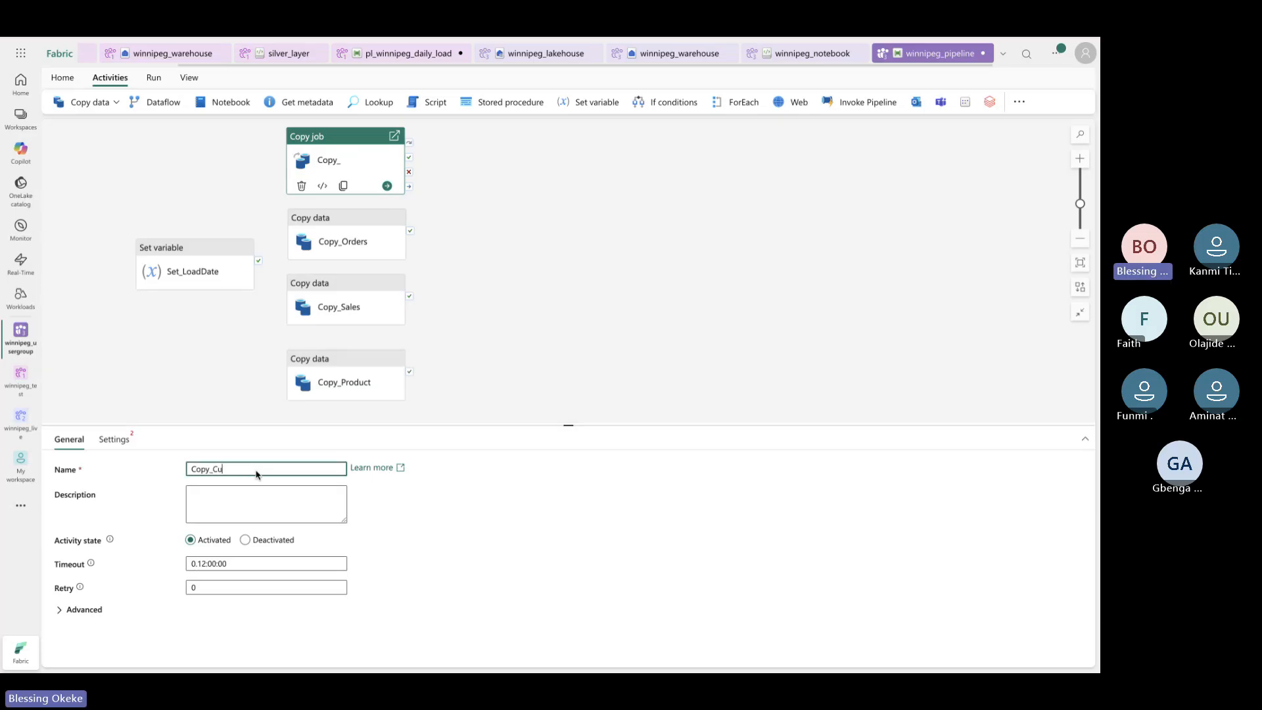
type("Customers")
left_click(146, 40)
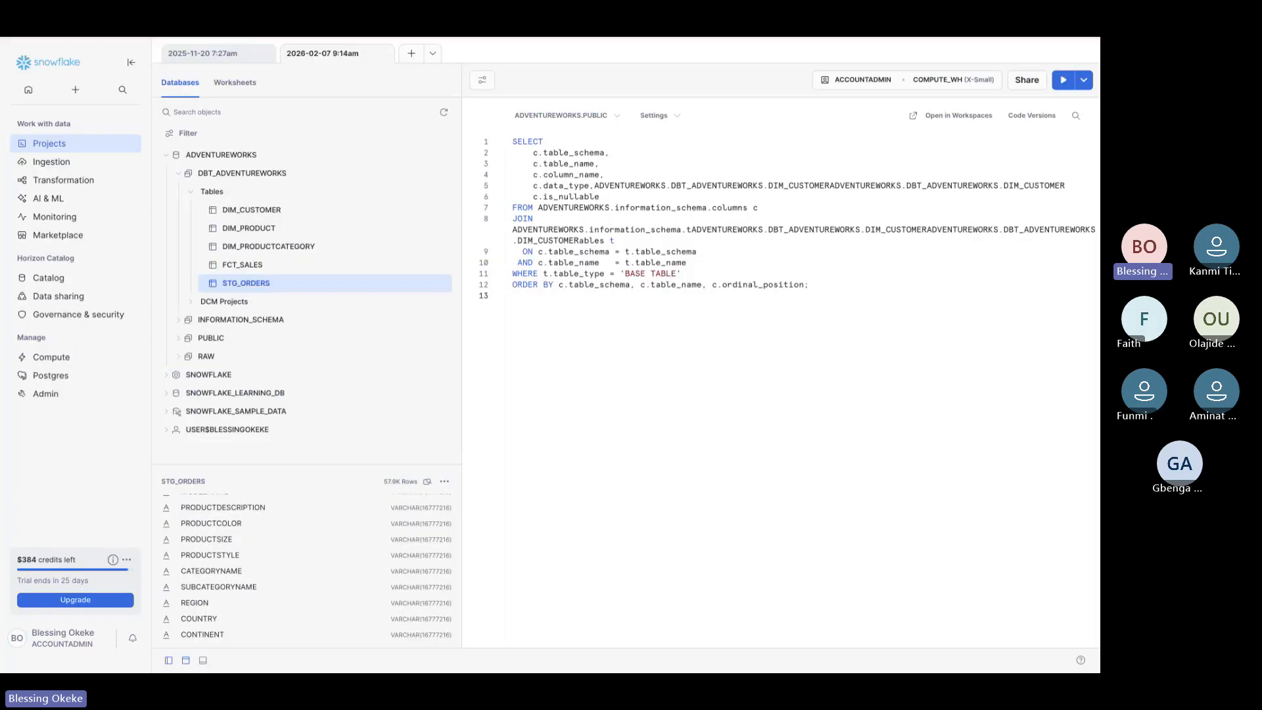
key("ctrl+Tab")
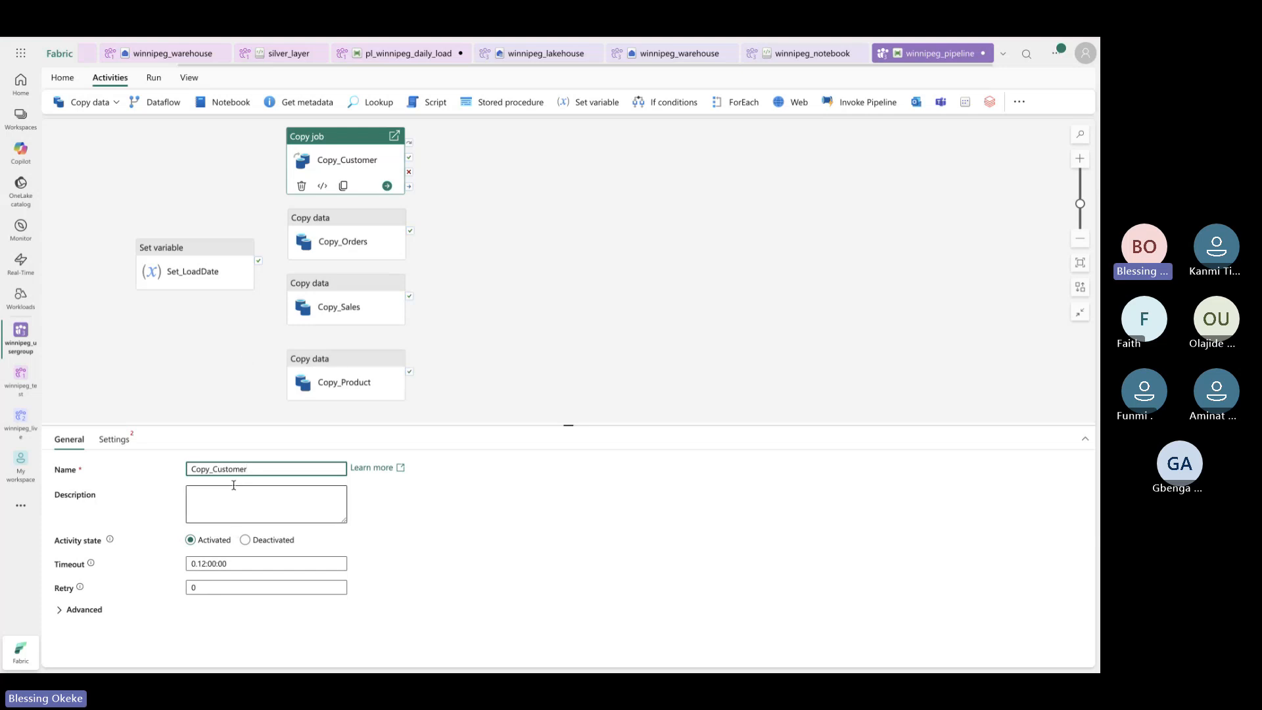
Set Copy_Sales's source table to DBT_ADVENTUREWORKS.FCT_SALES
left_click(343, 304)
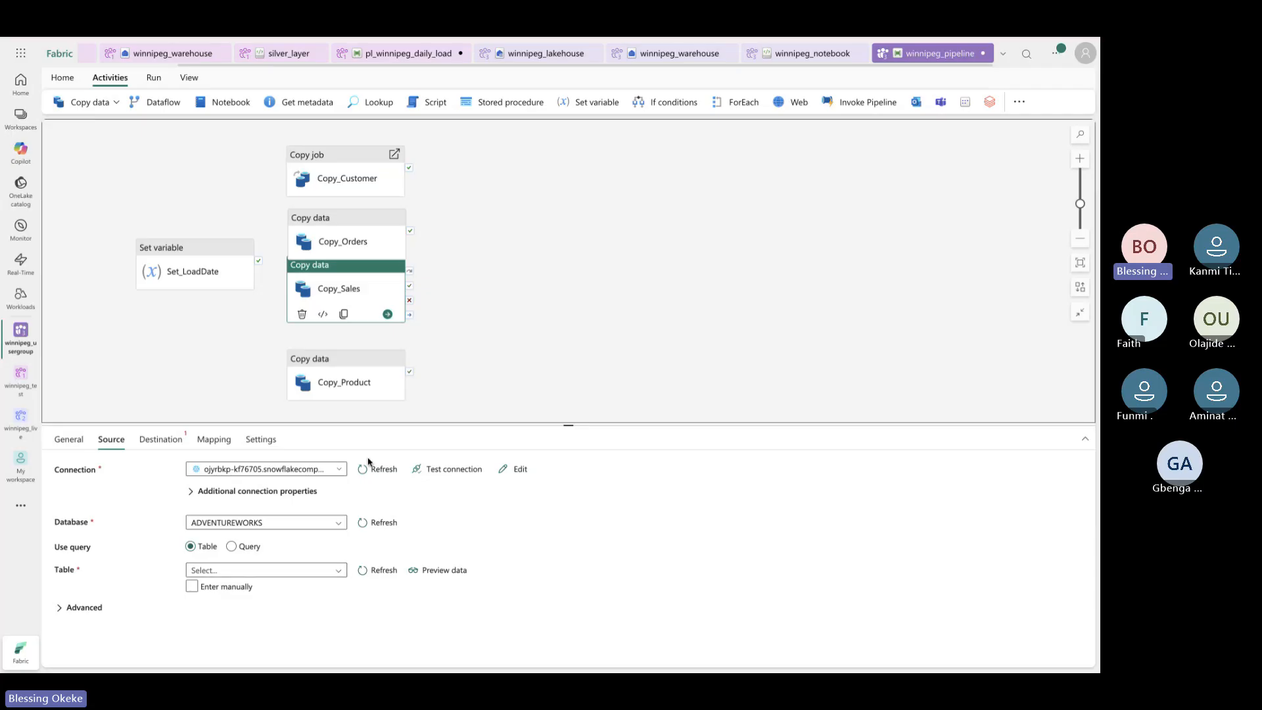
left_click(339, 572)
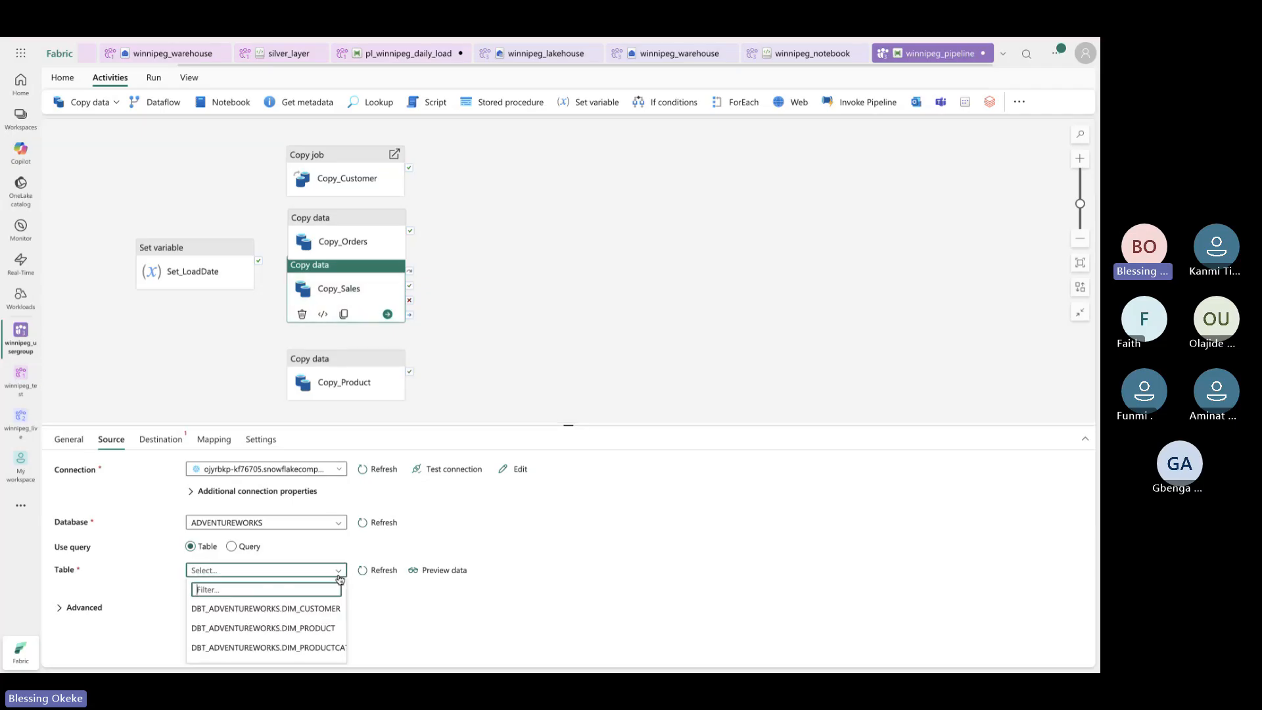
scroll(315, 612, "down", 3)
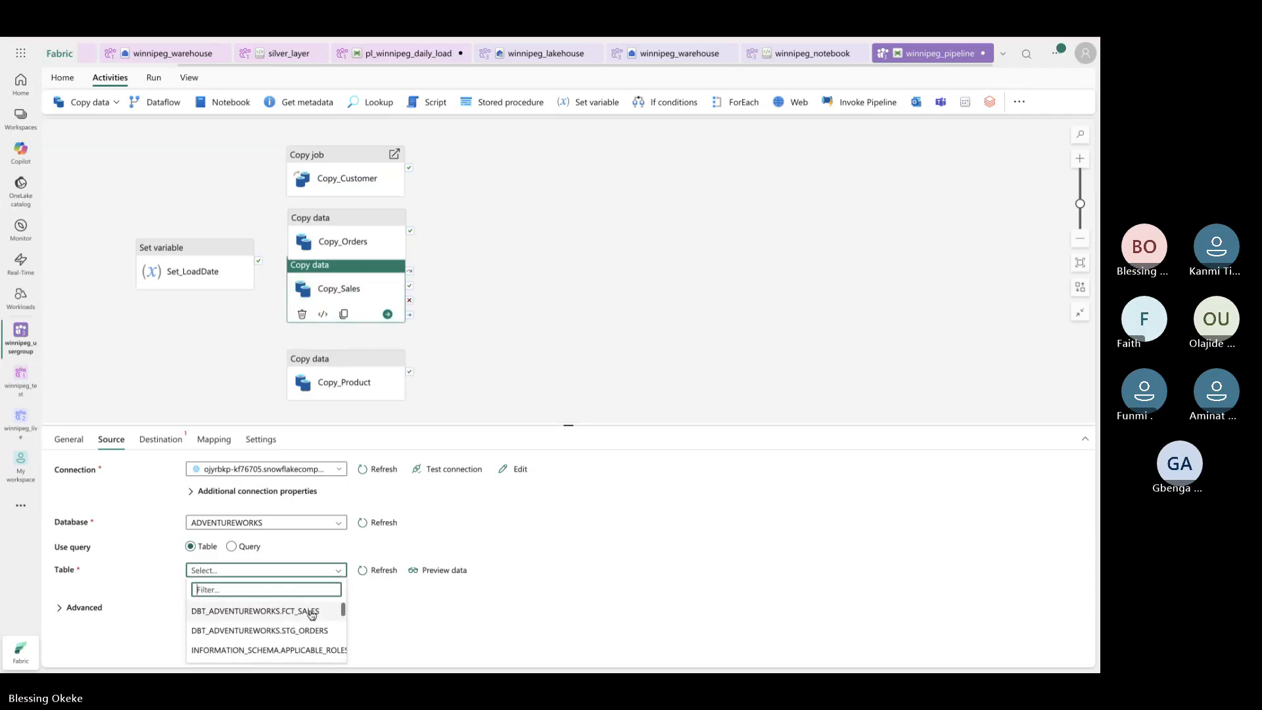
left_click(308, 616)
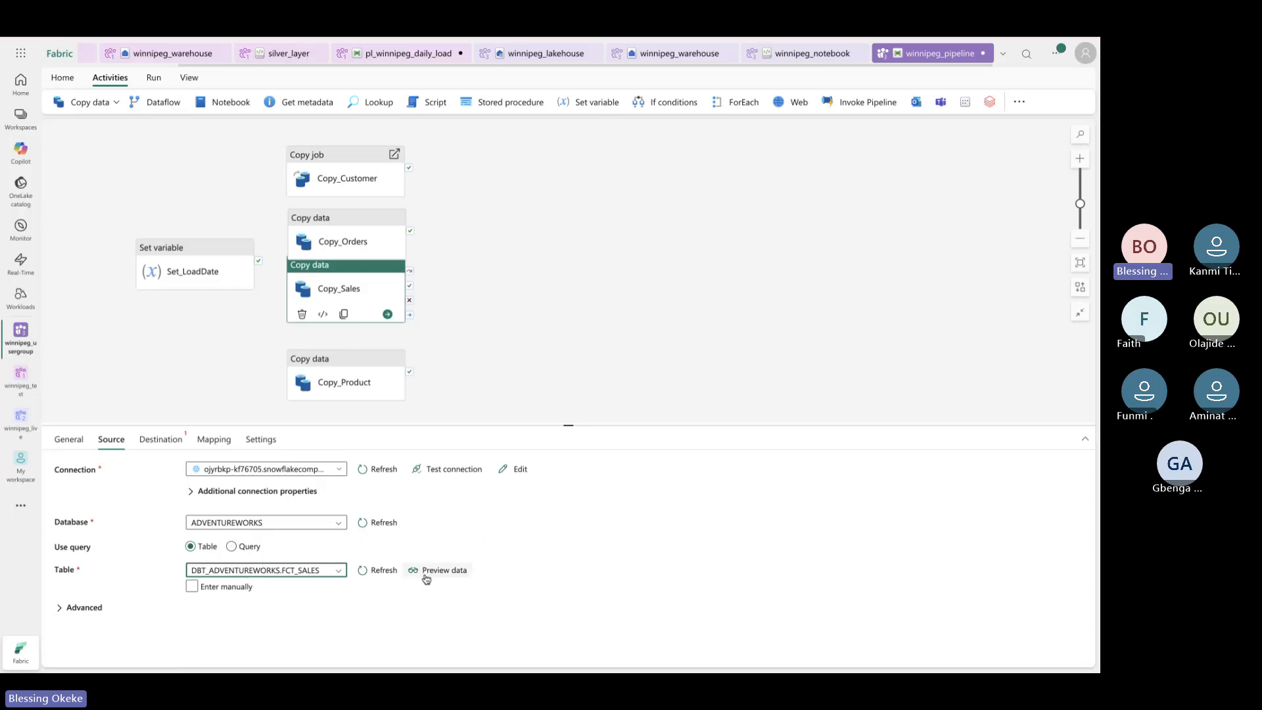
left_click(259, 551)
Point Copy_Sales's destination to winnipeg_lakehouse via Lakehouse WFPBIUG, with manual table entry
left_click(164, 439)
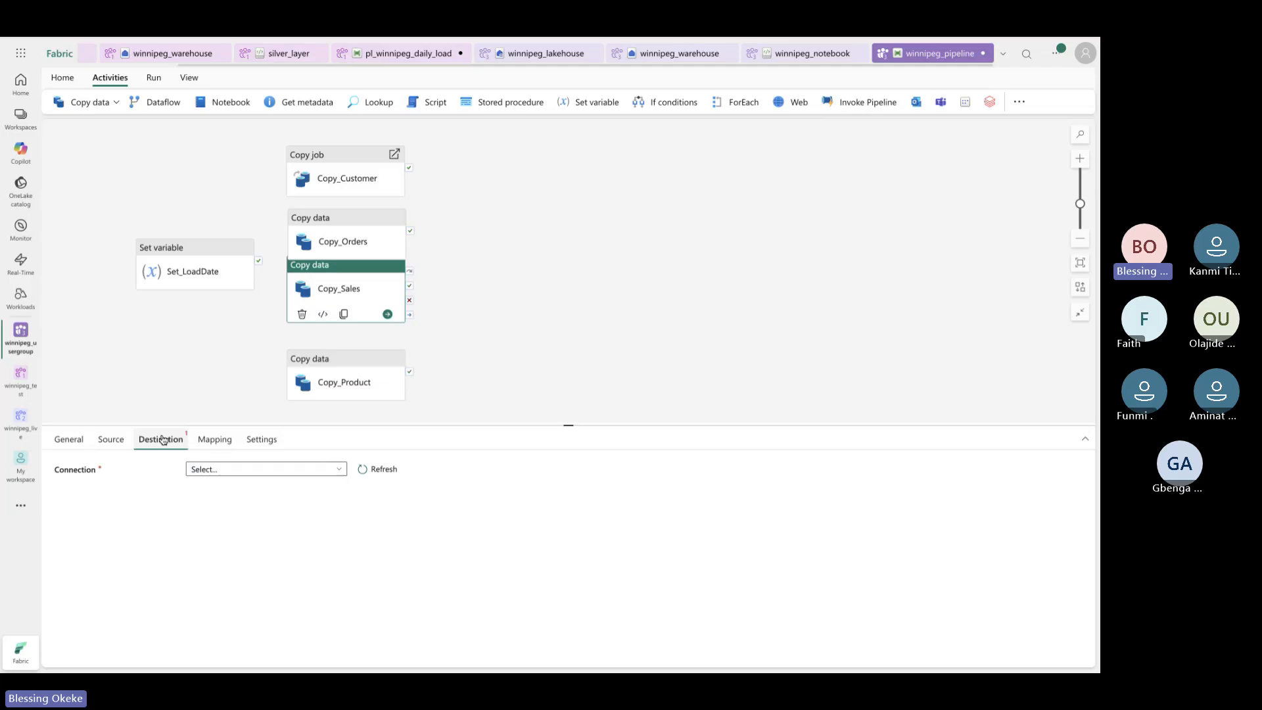
left_click(341, 471)
left_click(304, 317)
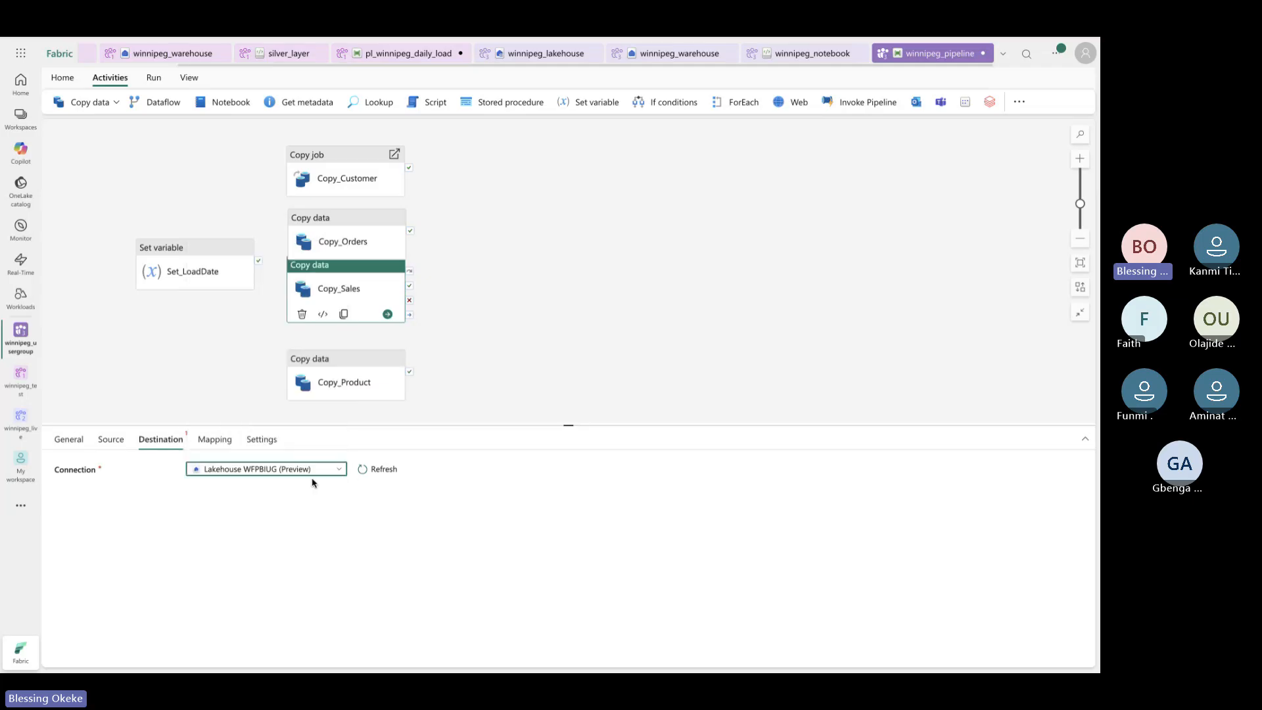
left_click(332, 494)
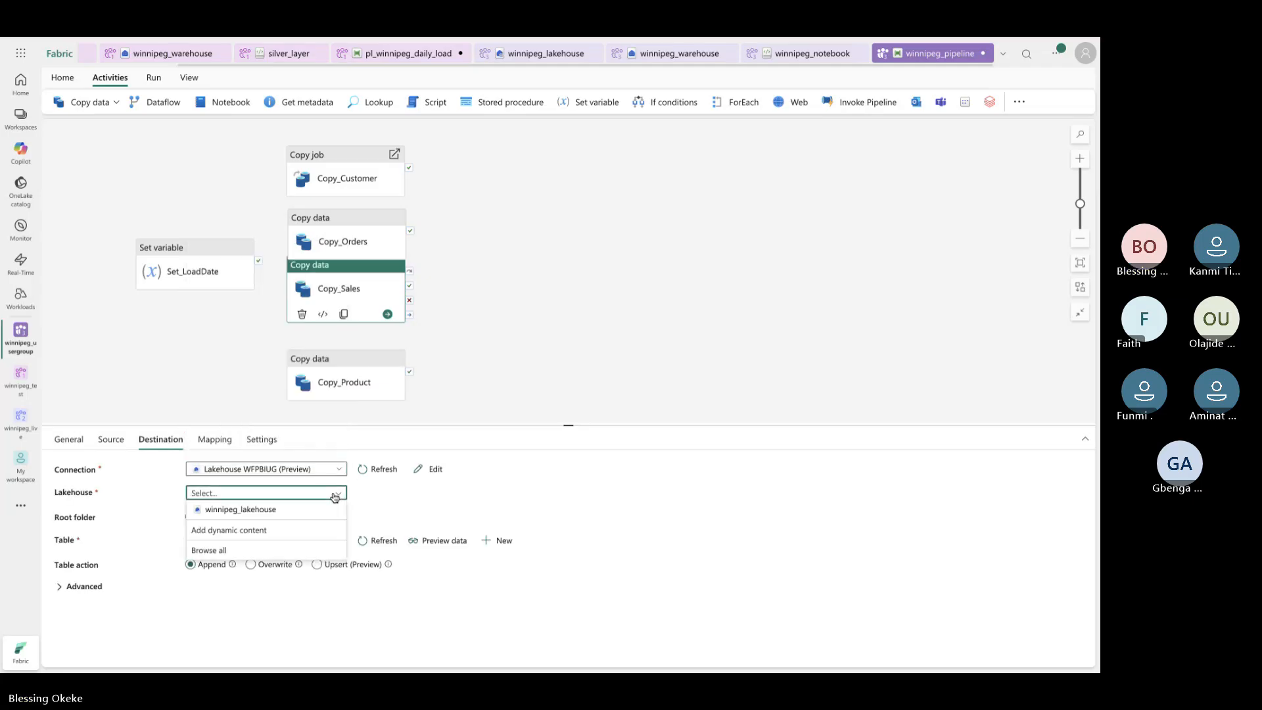
left_click(320, 513)
left_click(338, 542)
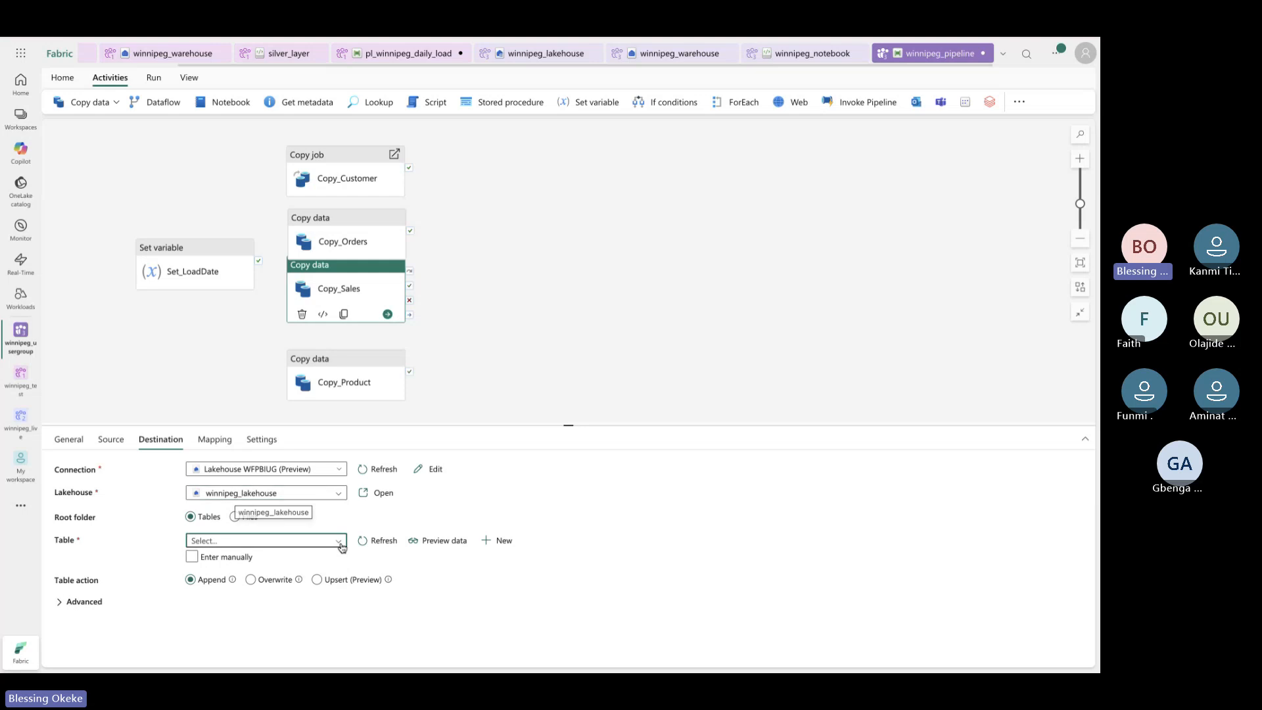
left_click(444, 522)
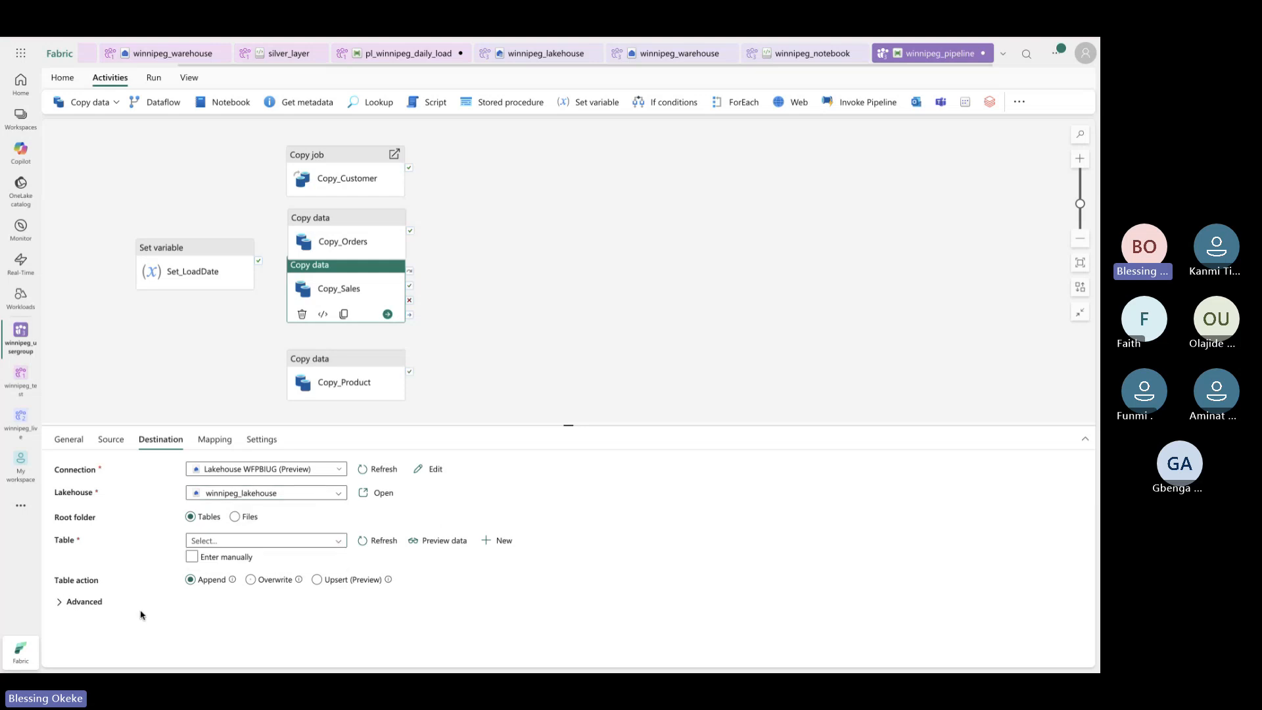
left_click(216, 561)
Enter test.sales as the destination table and set the Table action to Overwrite
left_click(280, 541)
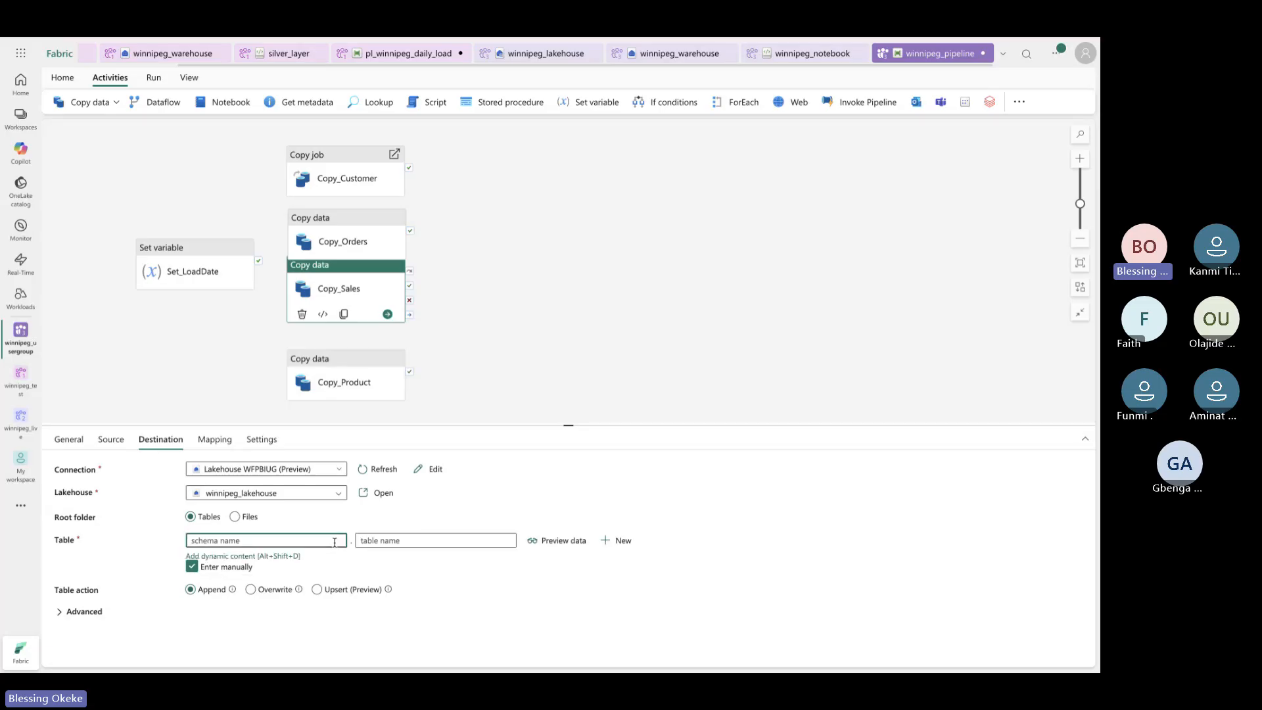
type("test")
left_click(504, 541)
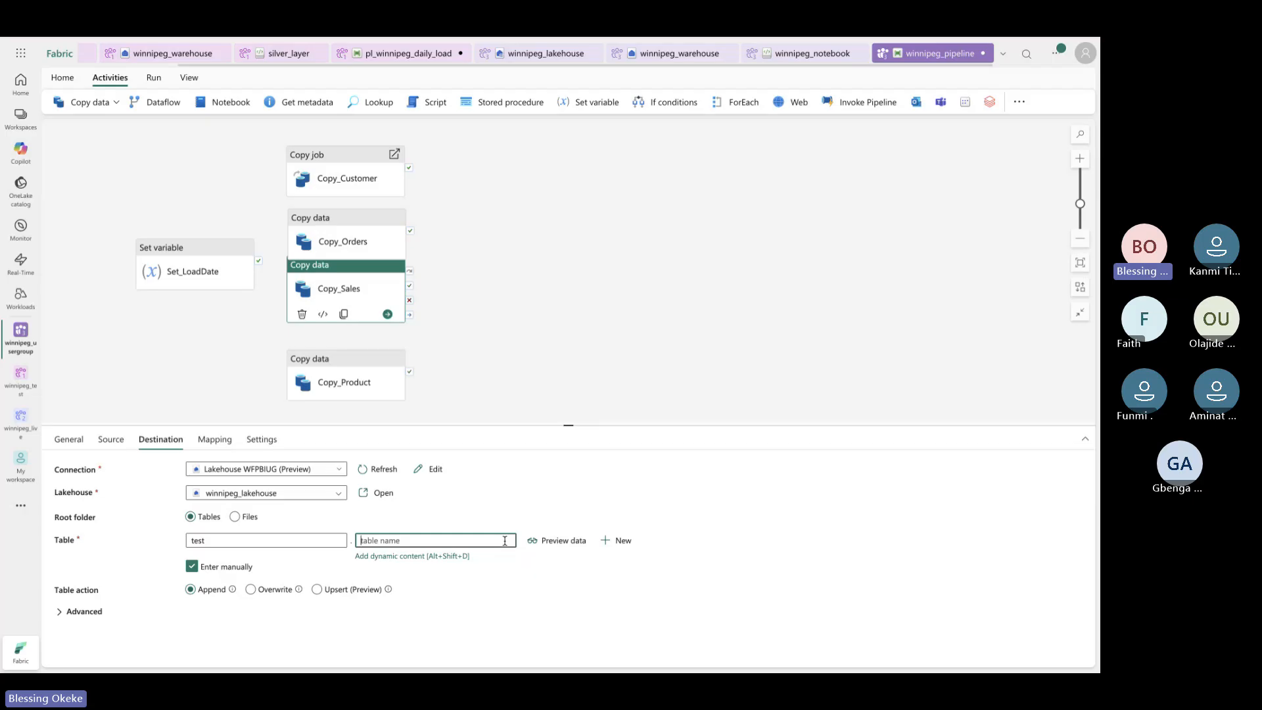
type("dale")
key("BackSpace")
key("BackSpace")
key("BackSpace")
key("BackSpace")
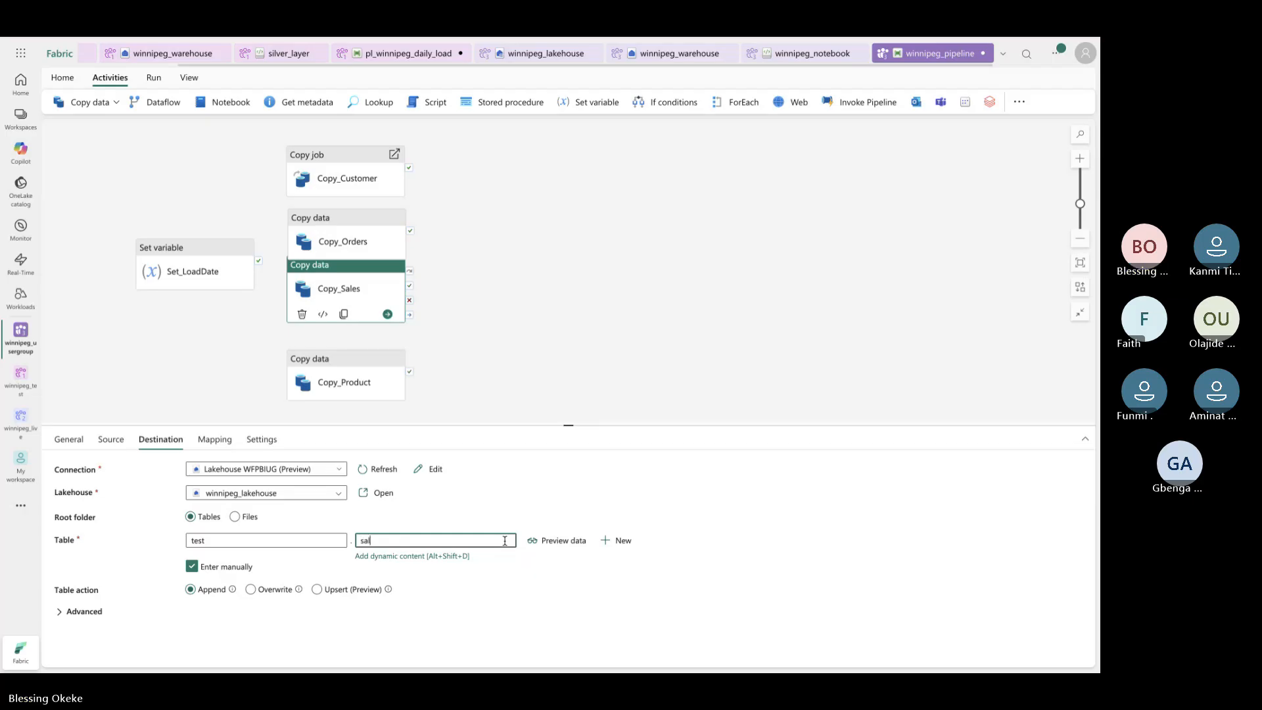
type("ales")
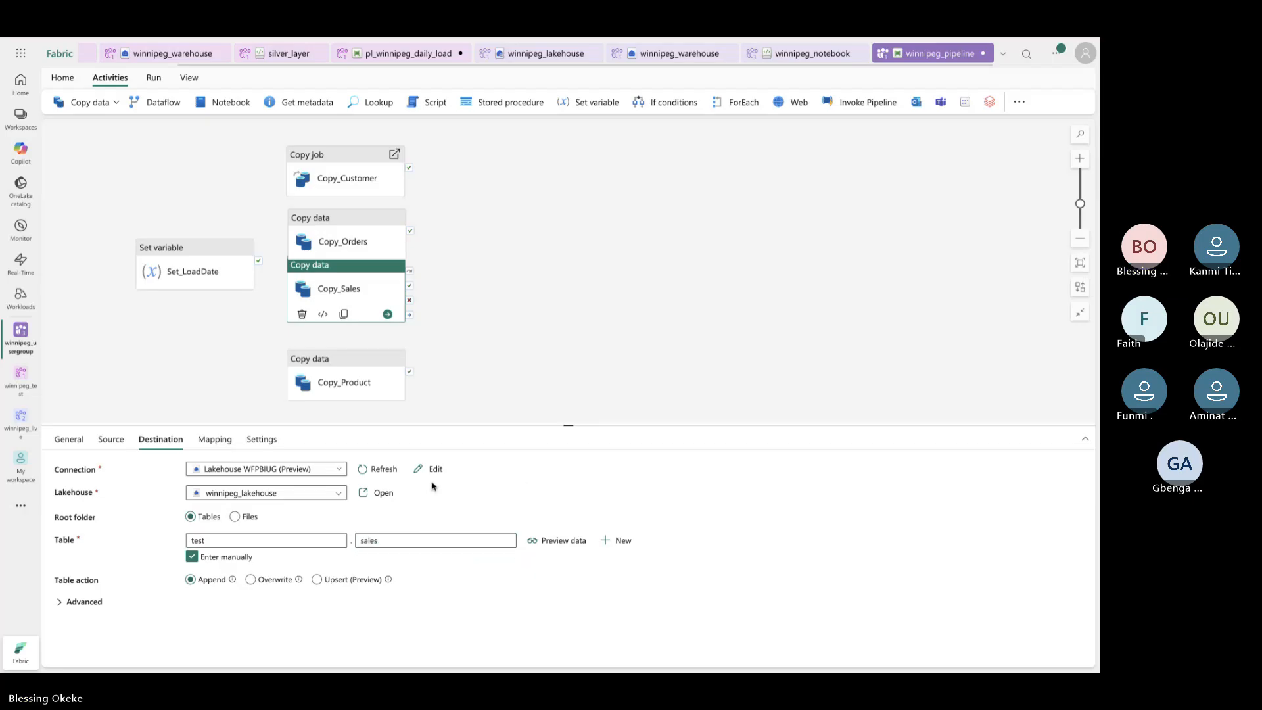
left_click(266, 585)
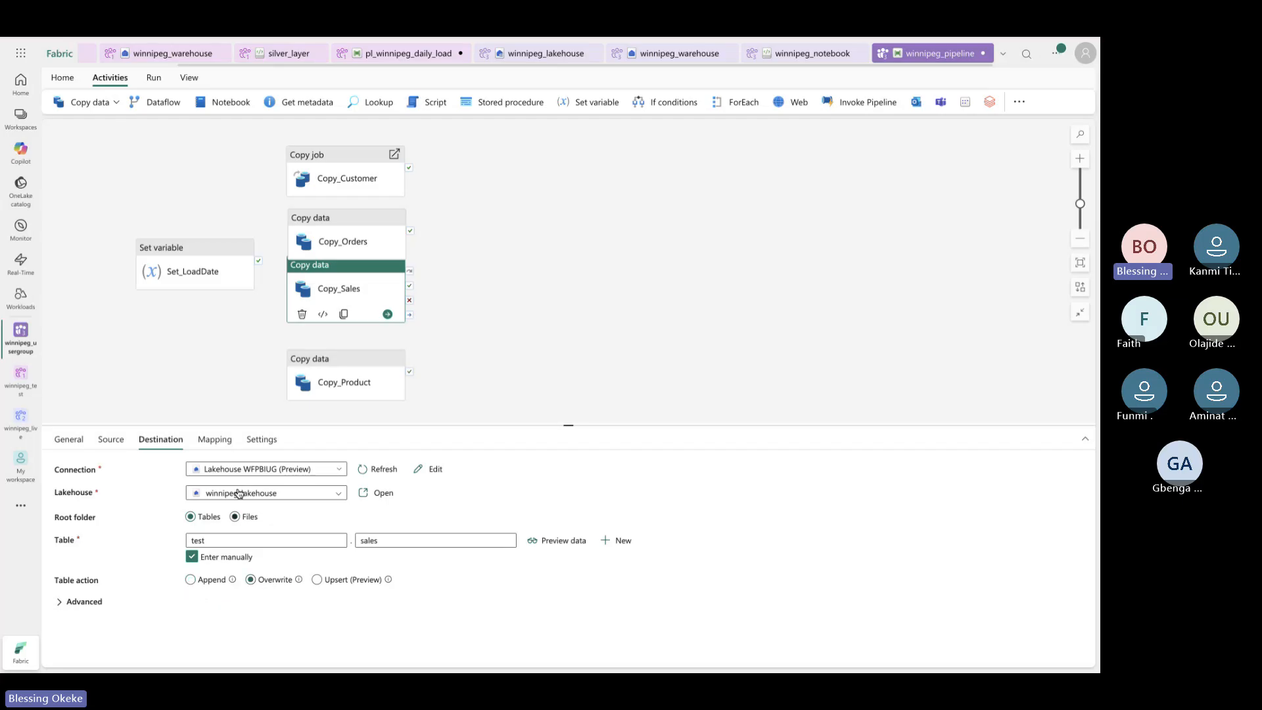
Review Copy_Sales's mapping and source, then move Copy_Sales down and Copy_Orders up
left_click(213, 440)
left_click(163, 442)
left_click(110, 441)
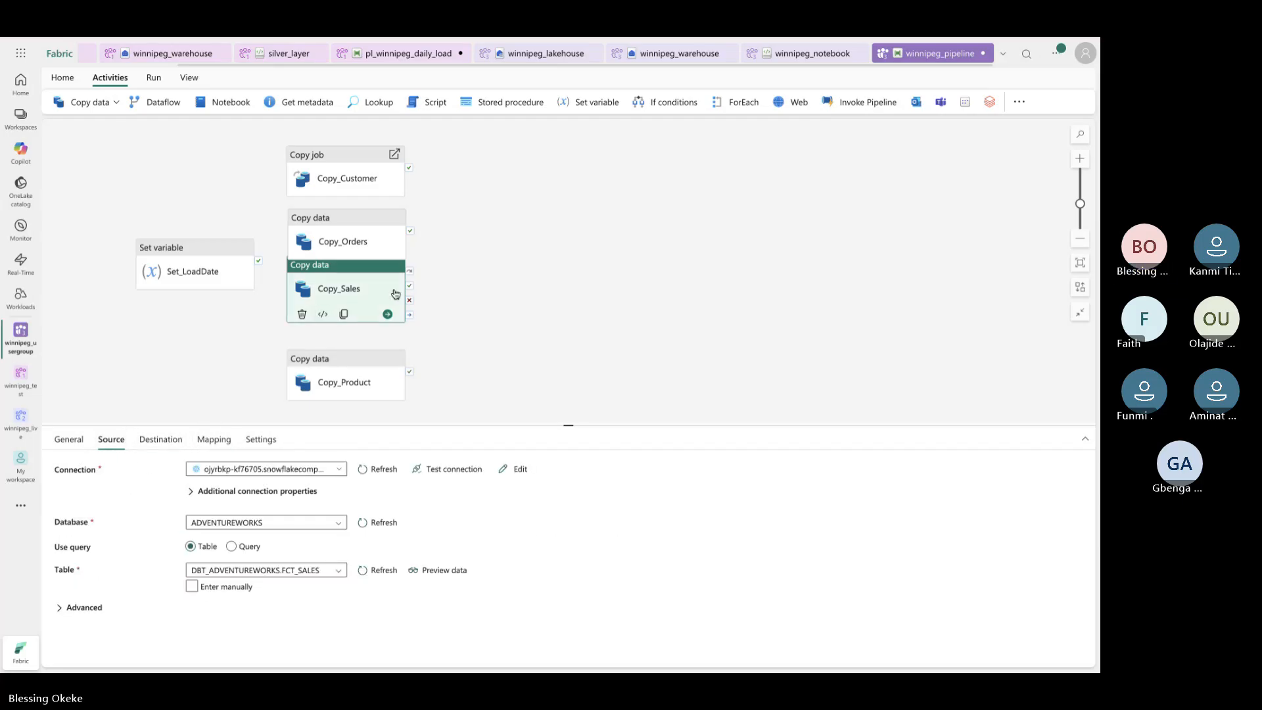
left_click_drag(378, 277, 379, 293)
left_click_drag(375, 239, 370, 229)
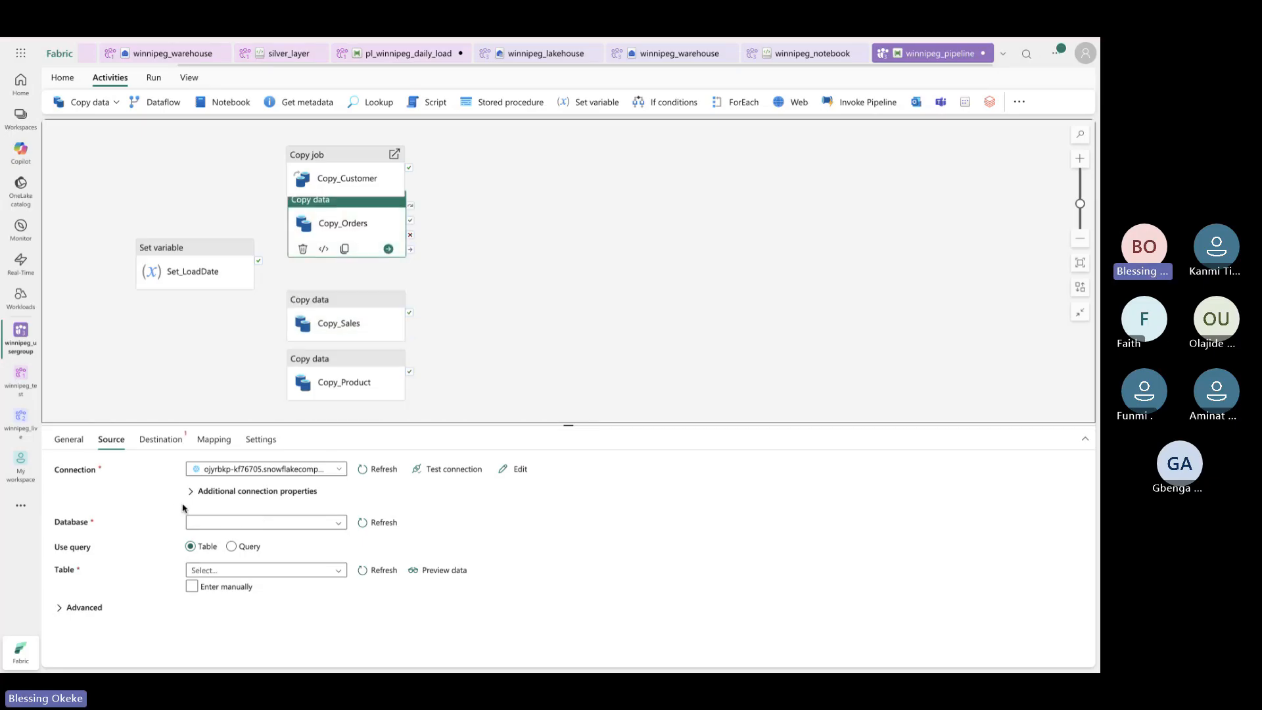
Use ADVENTUREWORKS as Copy_Orders' source database, then check Copy_Customer's empty connection list
left_click(338, 522)
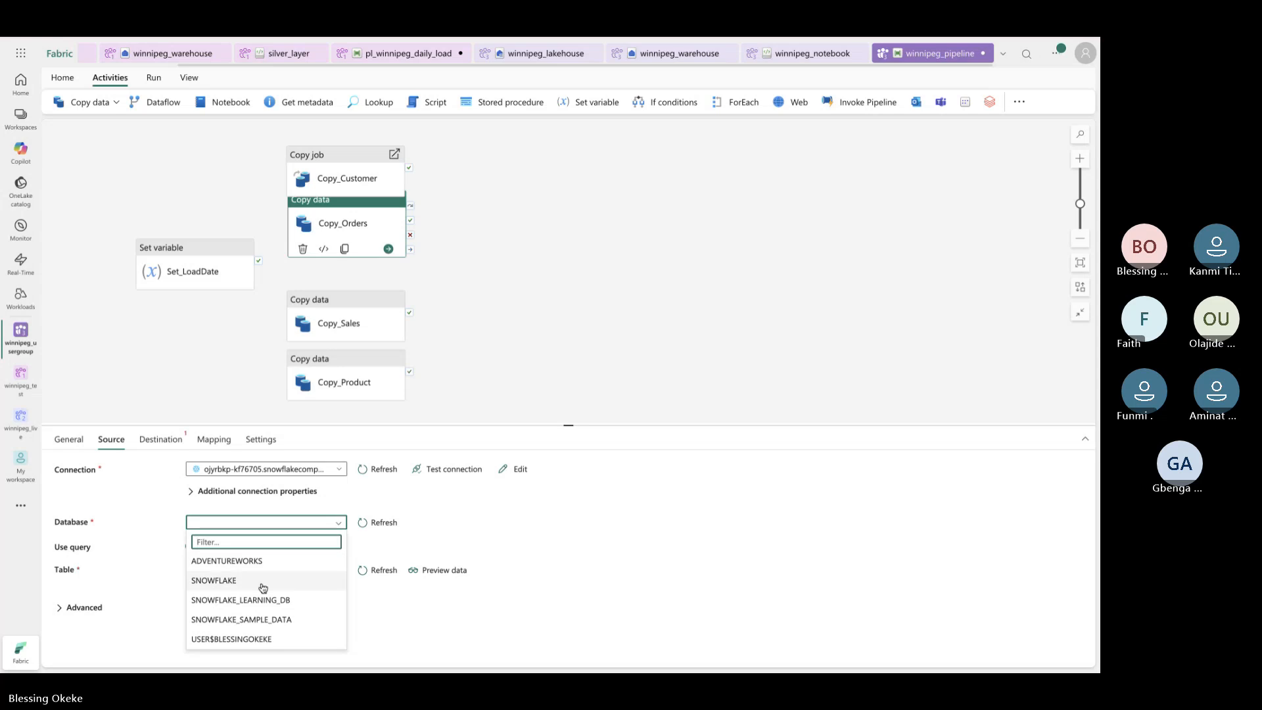
left_click(253, 562)
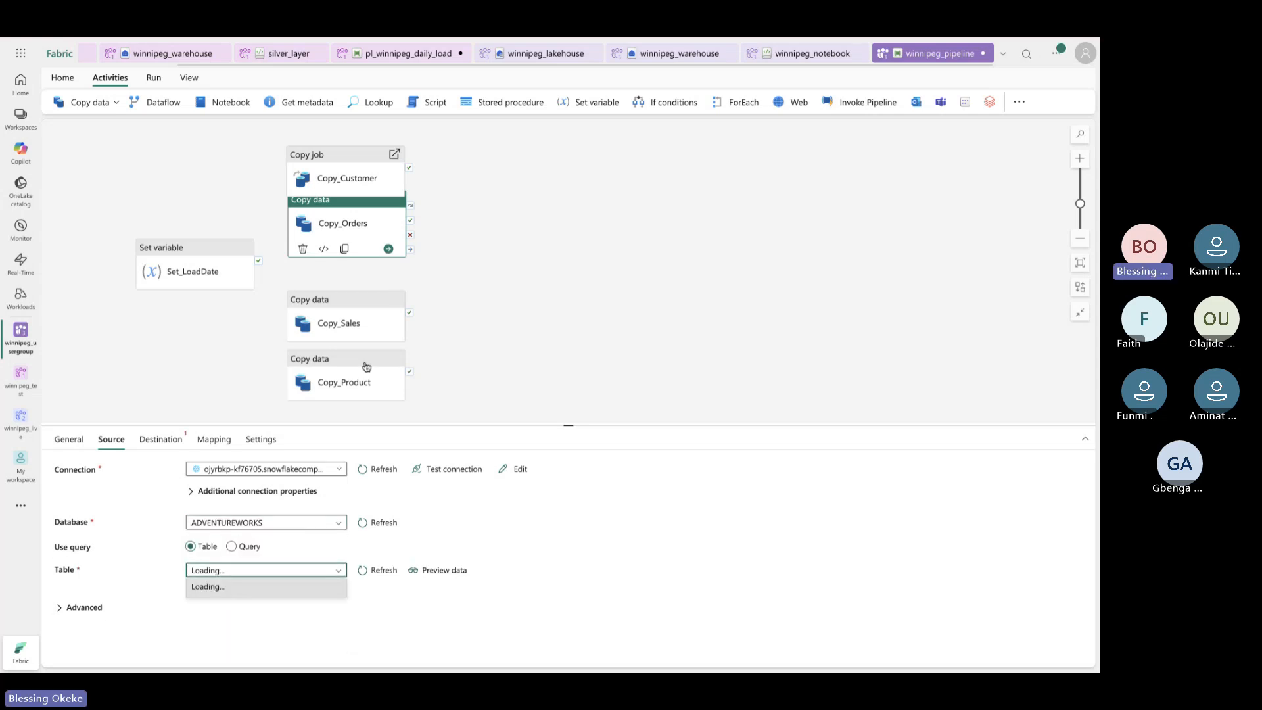
left_click(359, 180)
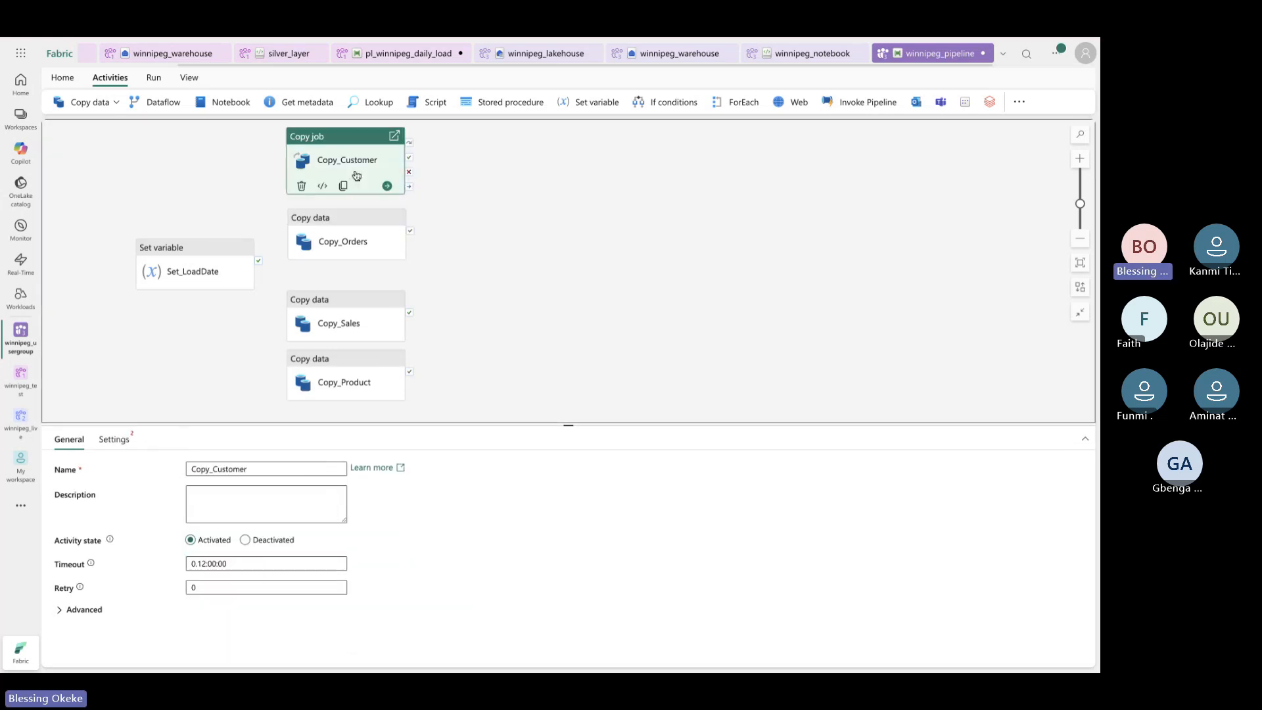
left_click(113, 441)
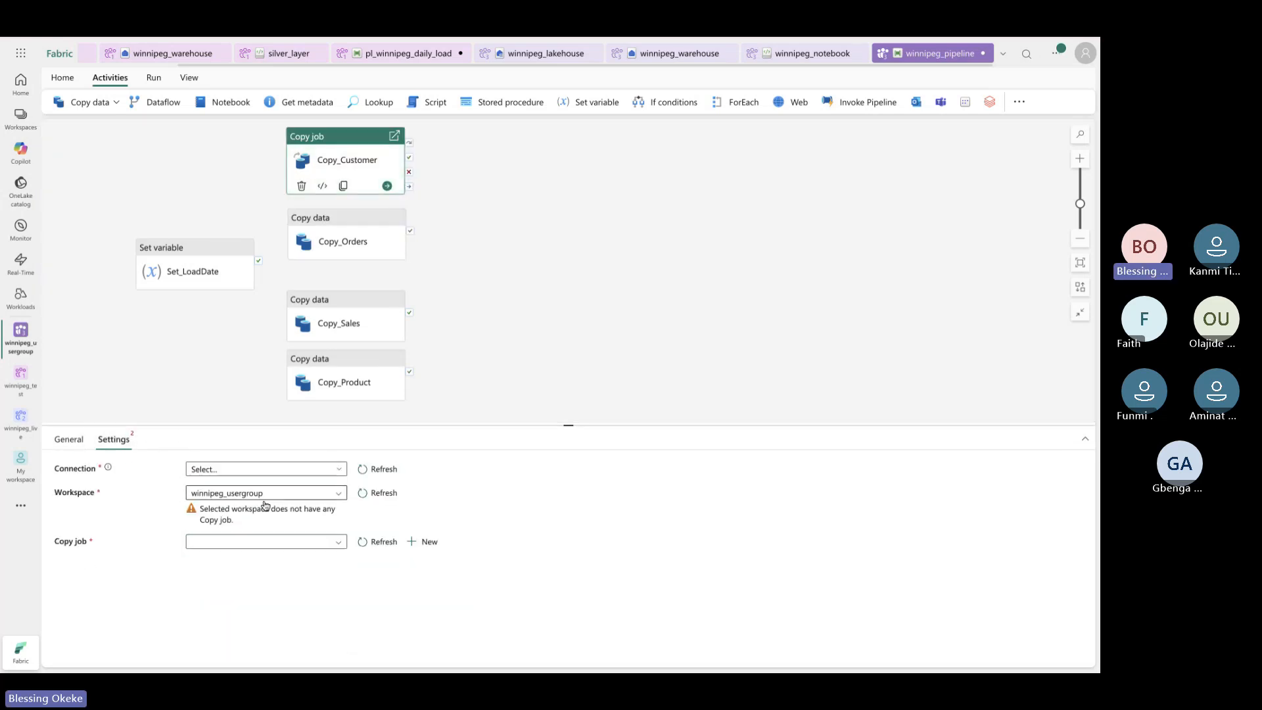
left_click(315, 471)
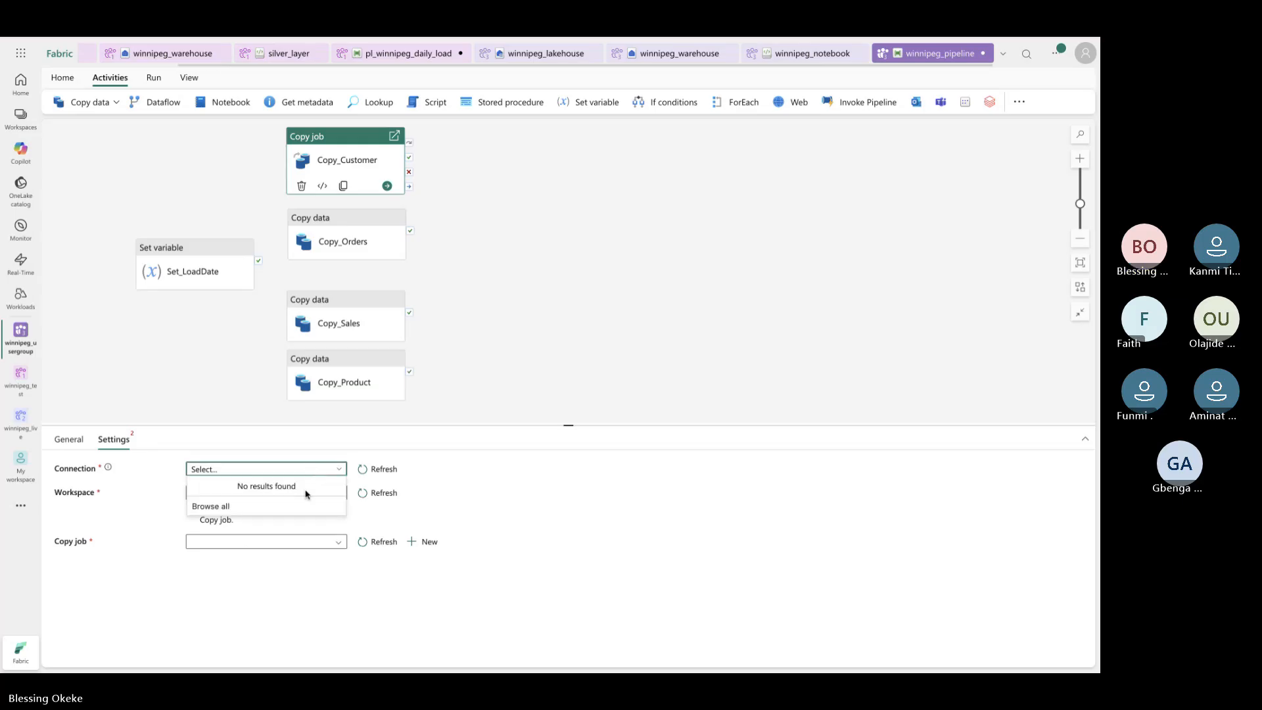
left_click(358, 160)
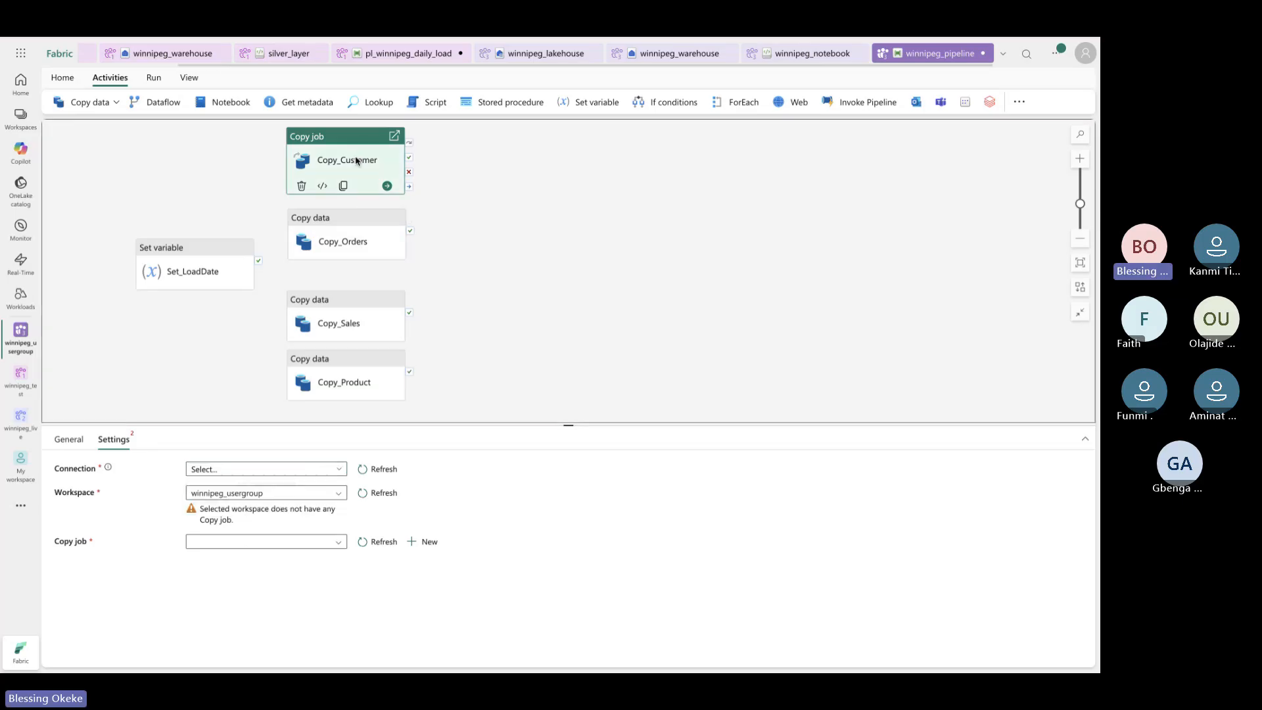
Try browsing all data sources for Copy_Customer's connection, then close Get data, discarding changes
left_click(84, 442)
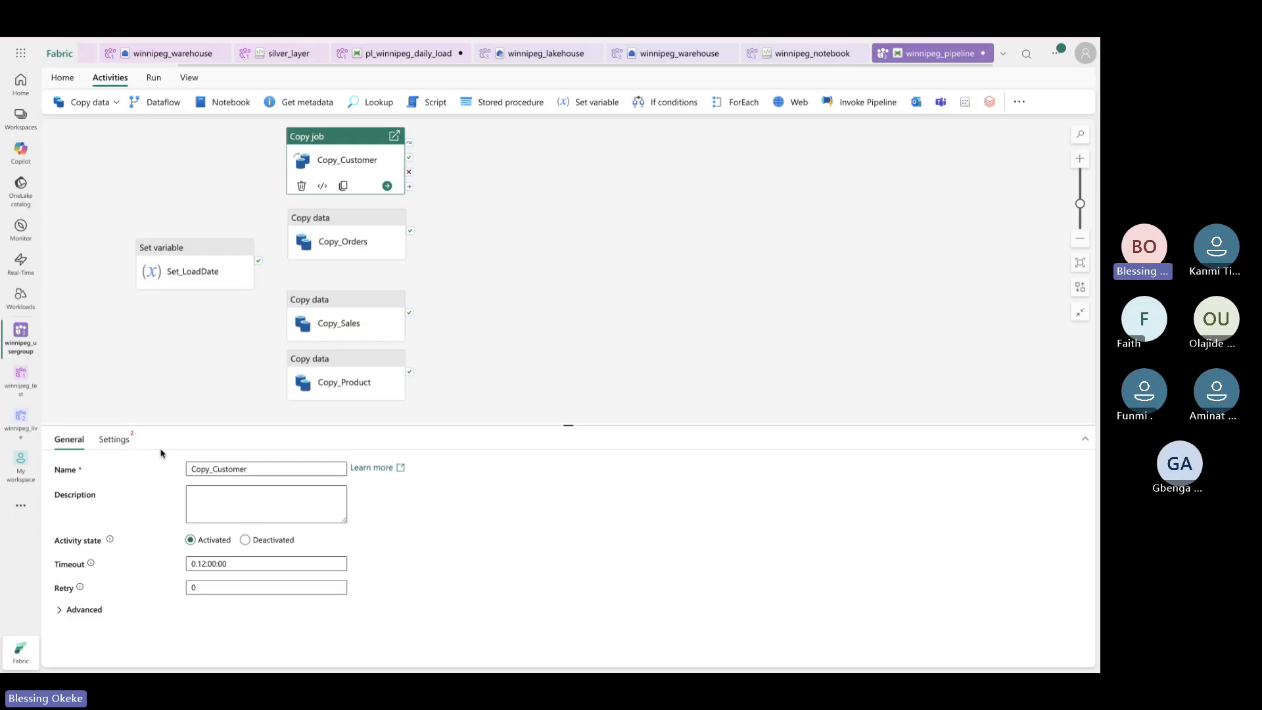
left_click(110, 436)
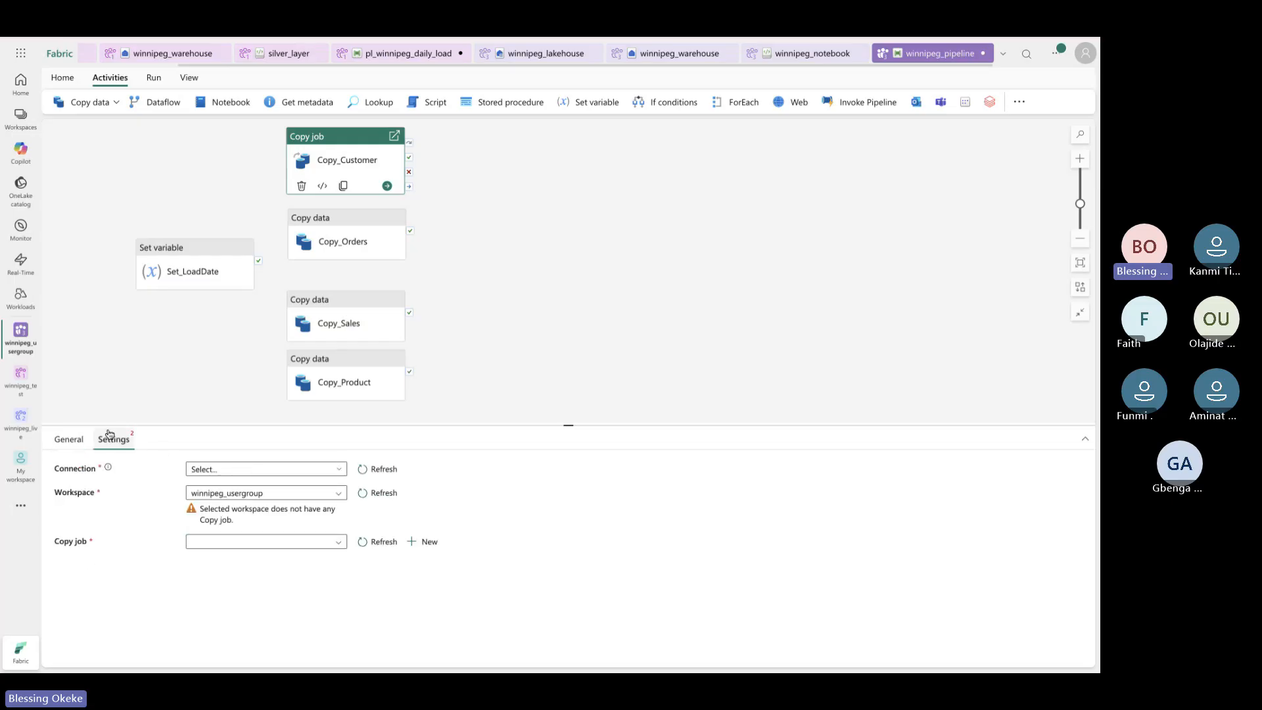
left_click(334, 494)
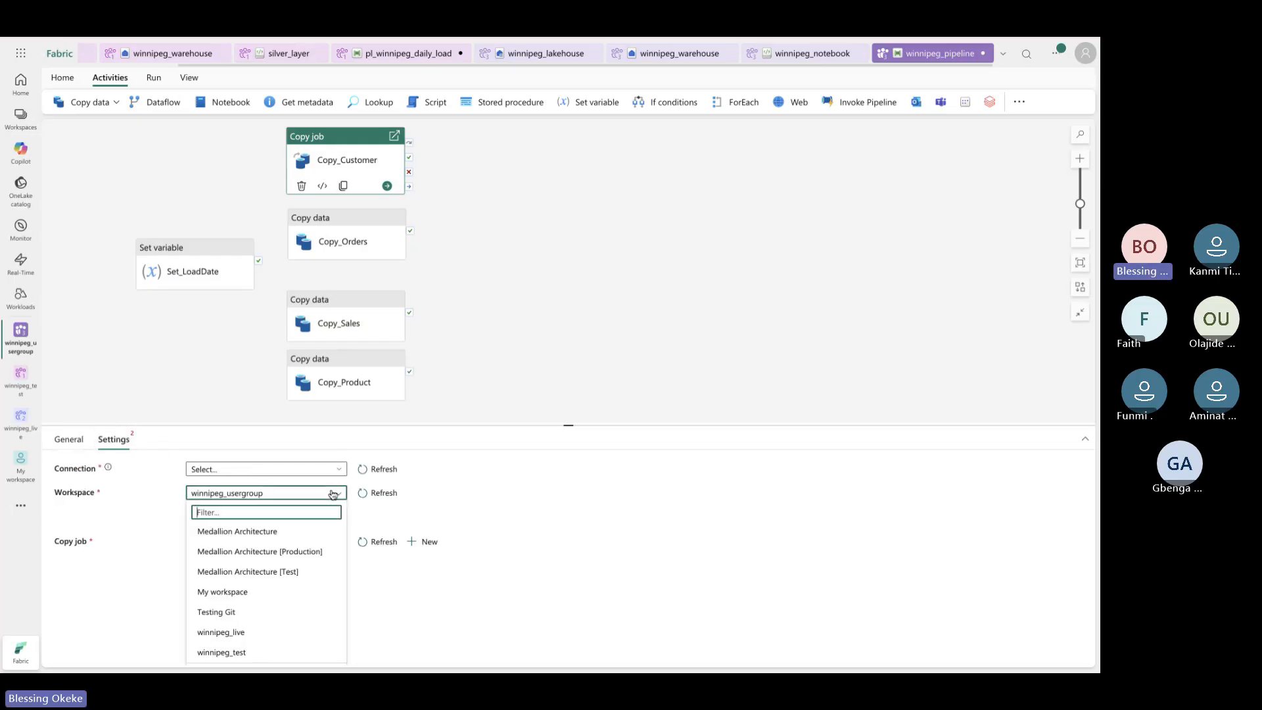
left_click(227, 472)
left_click(234, 508)
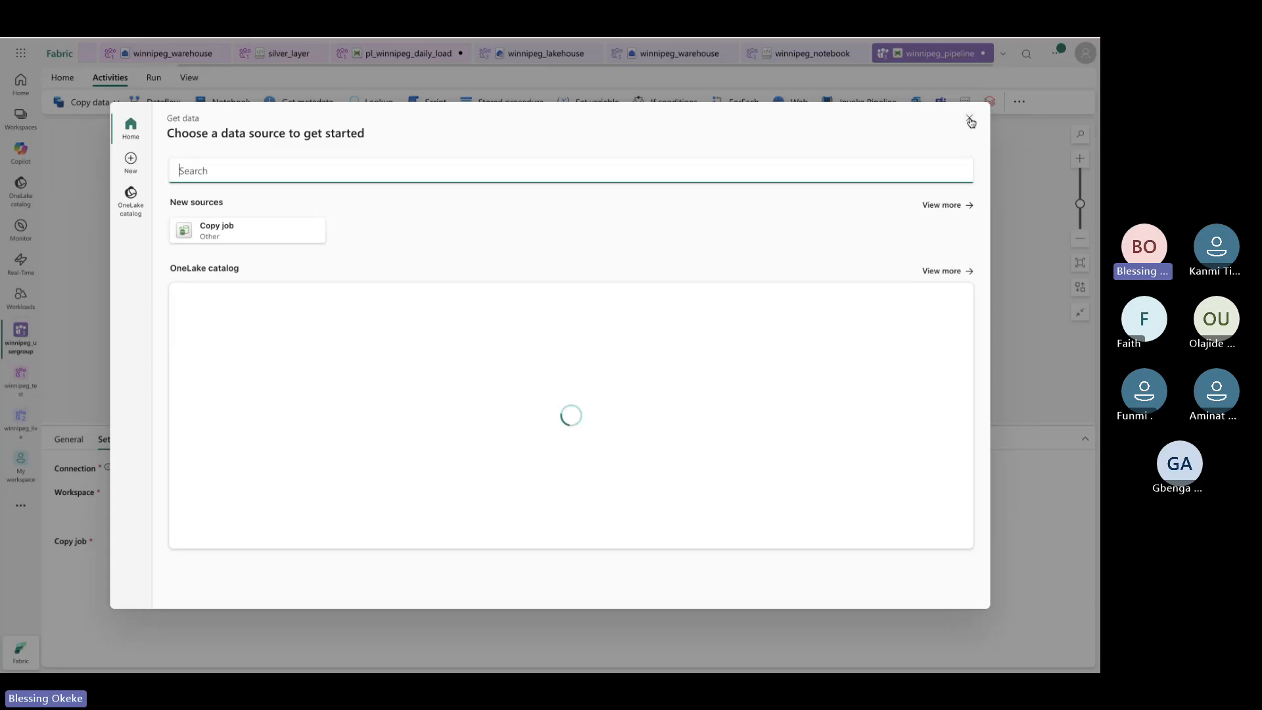
left_click(970, 119)
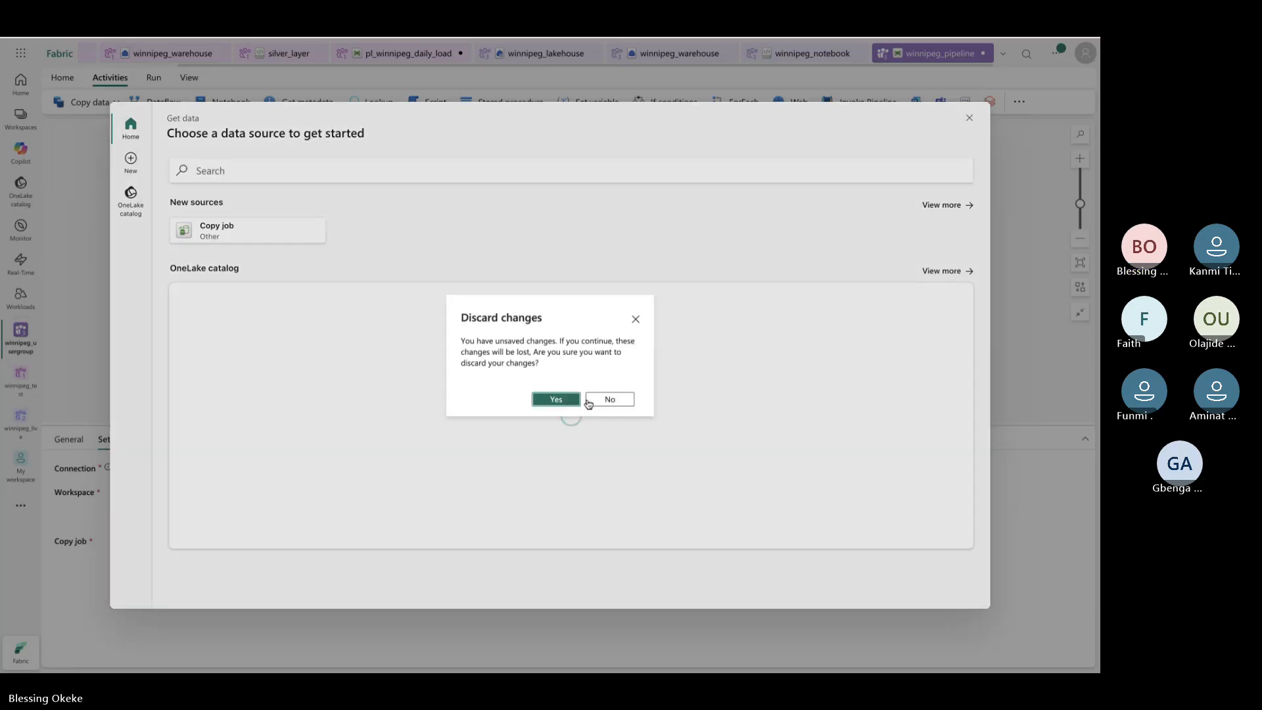
left_click(570, 400)
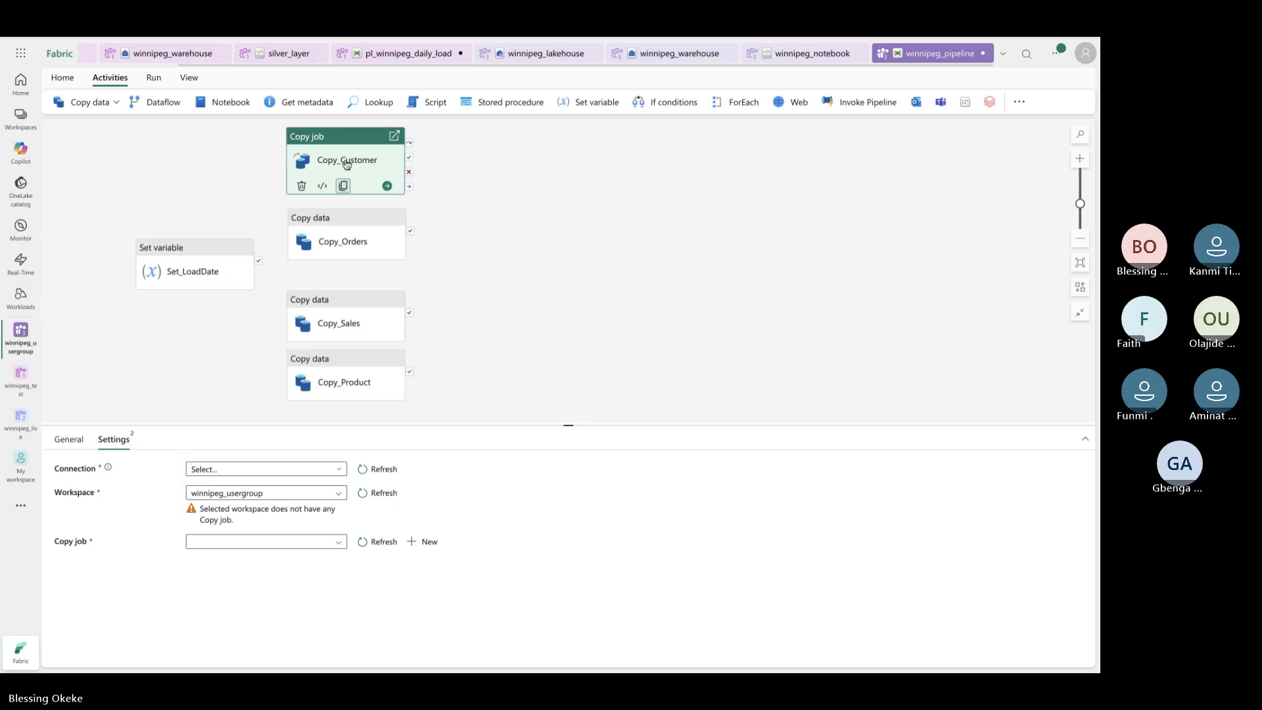
Replace Copy_Customer with a new copy activity above Copy_Orders, named Copy_Customer
left_click(301, 186)
left_click(113, 103)
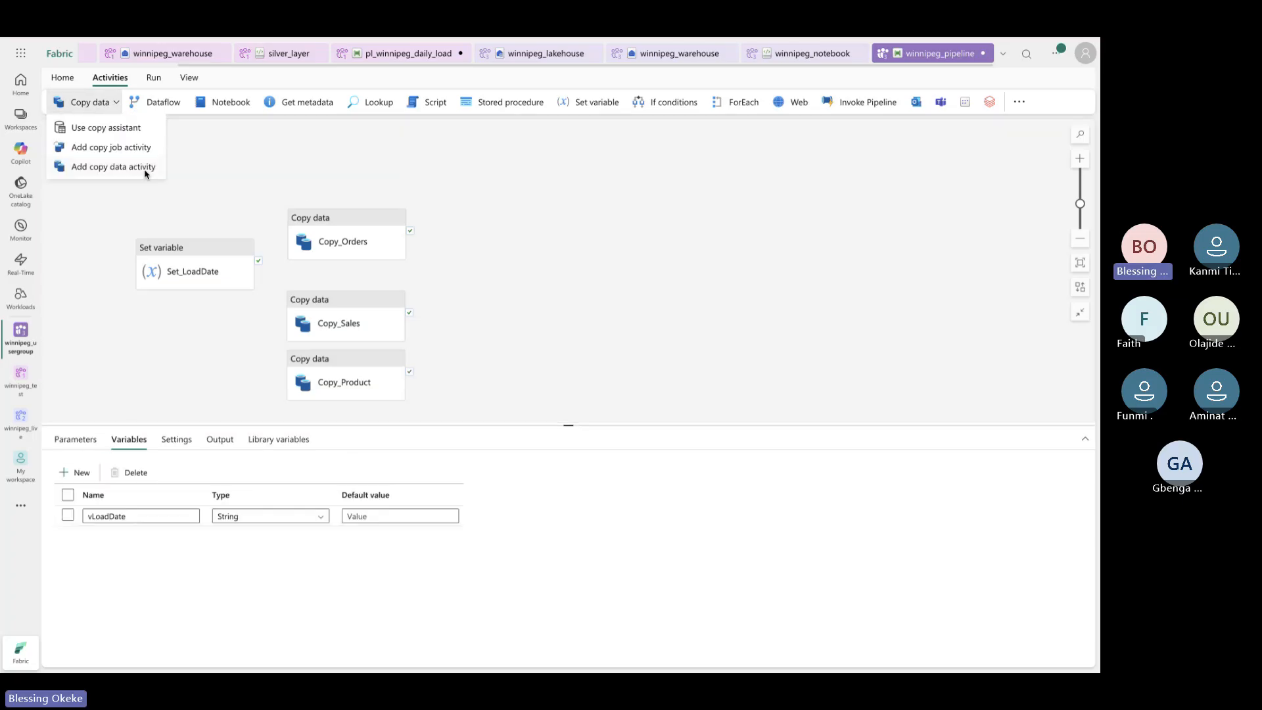
left_click(110, 175)
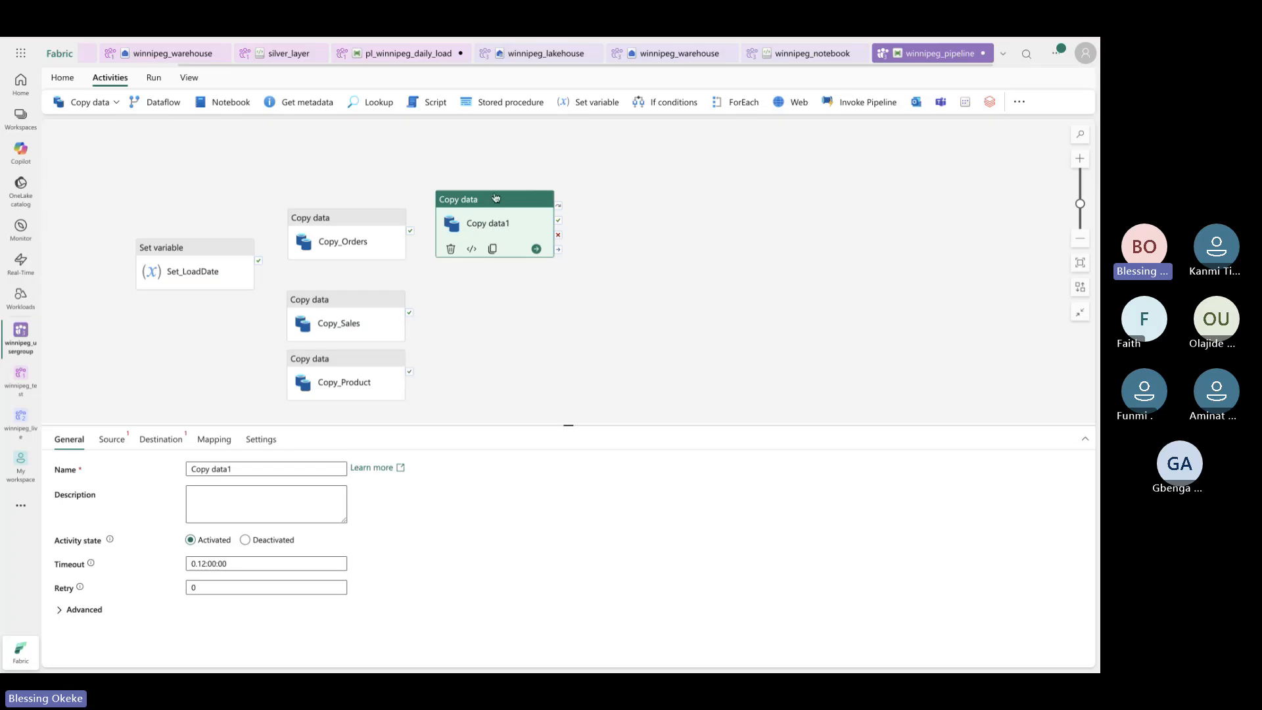
left_click_drag(496, 198, 347, 131)
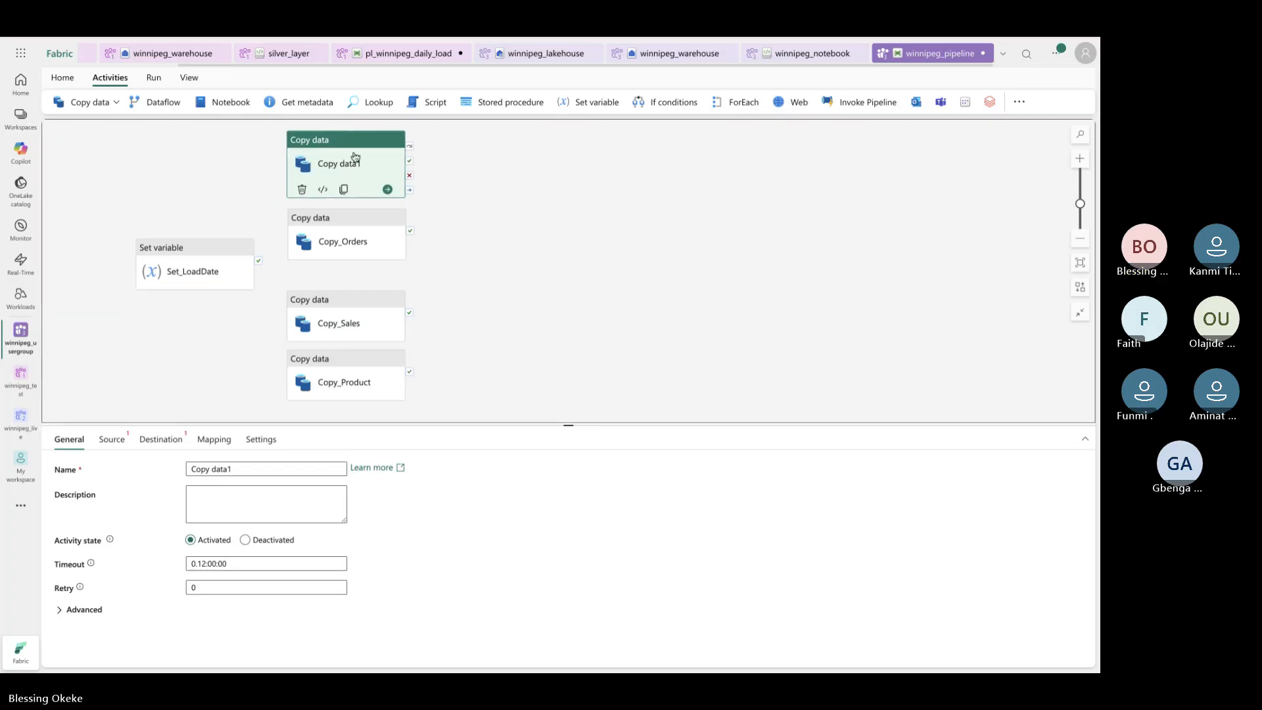
left_click(250, 468)
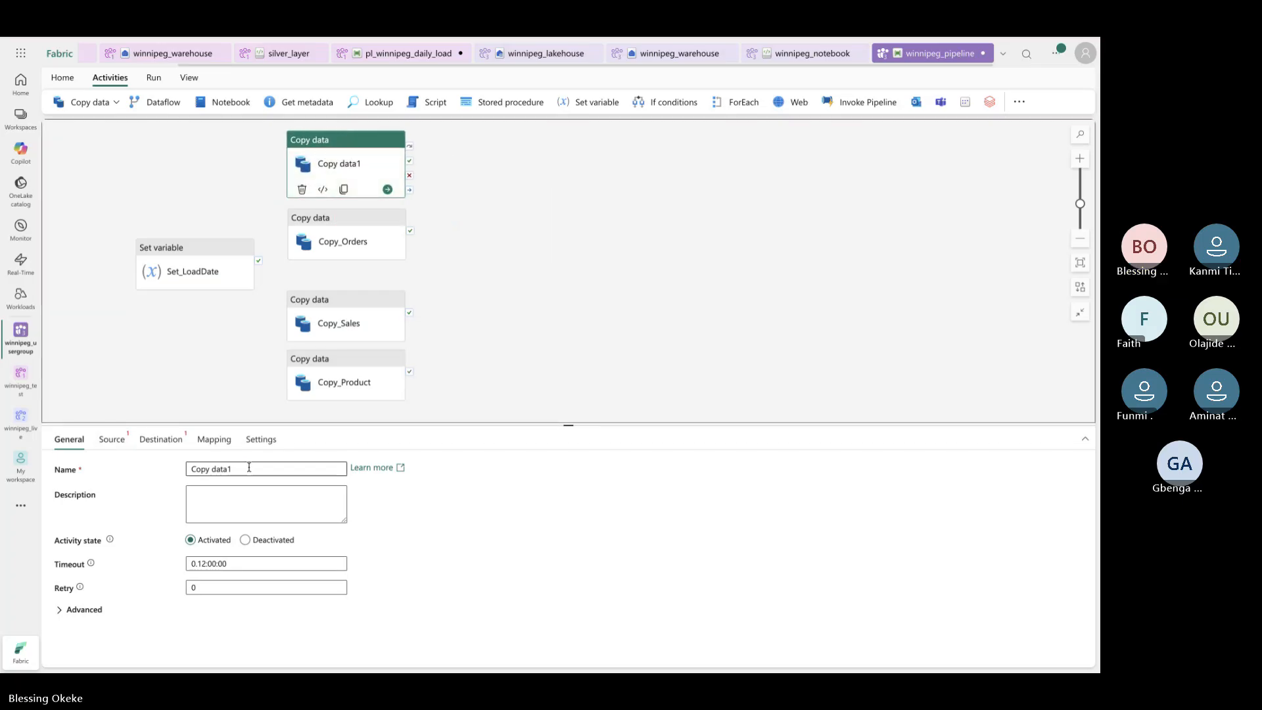
key("BackSpace")
key("BackSpace")
key("BackSpace")
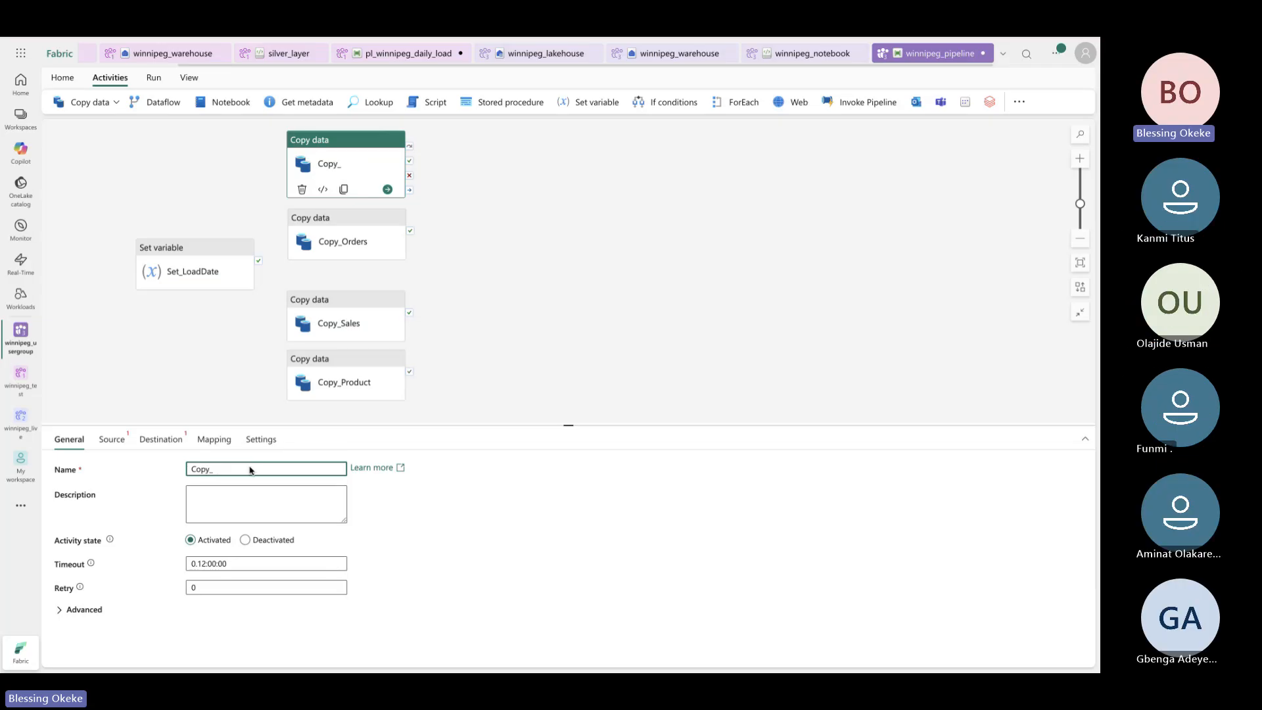
type("y_Customer")
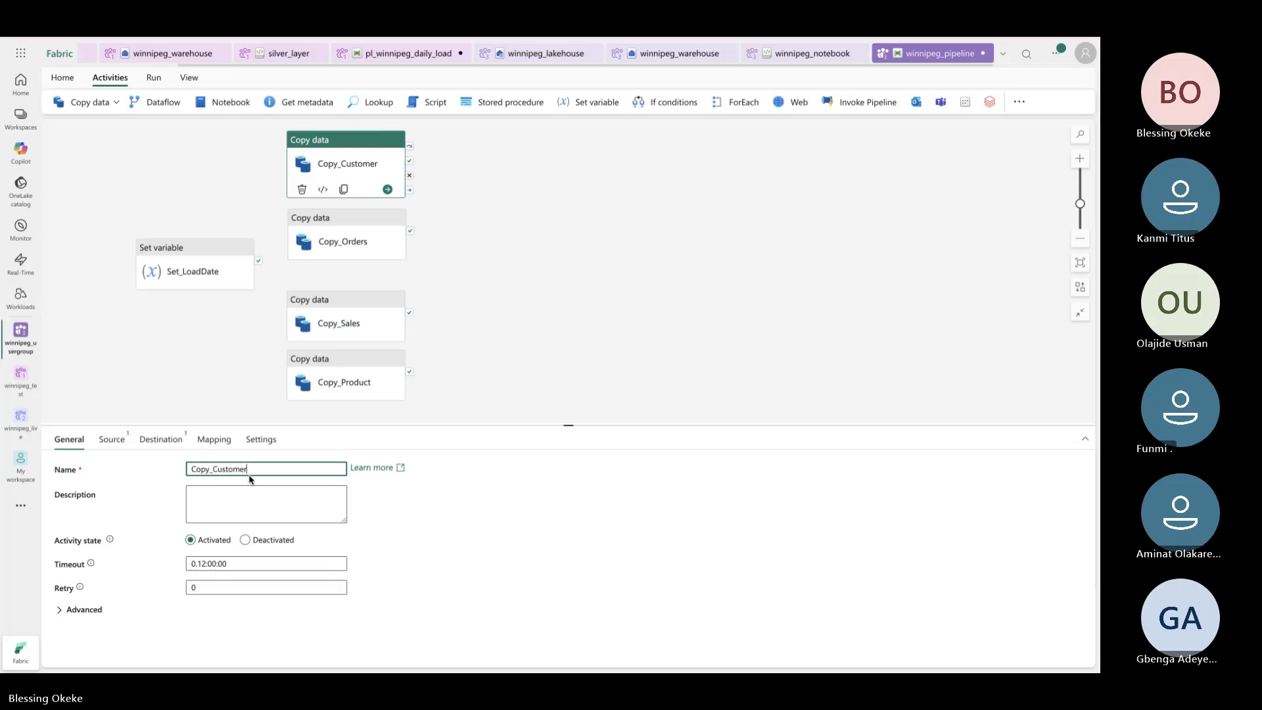
Use the Snowflake connection as the new activity's source, comparing with Copy_Sales' destination settings
left_click(112, 439)
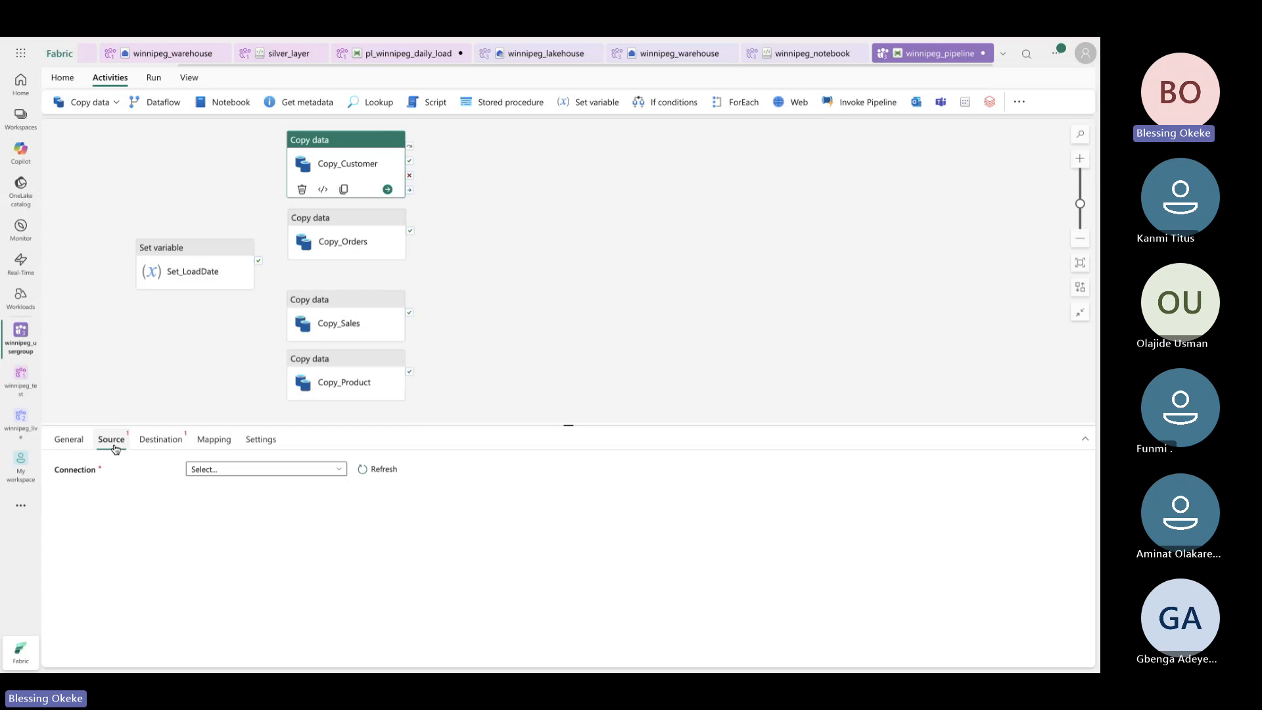
left_click(217, 469)
left_click(238, 413)
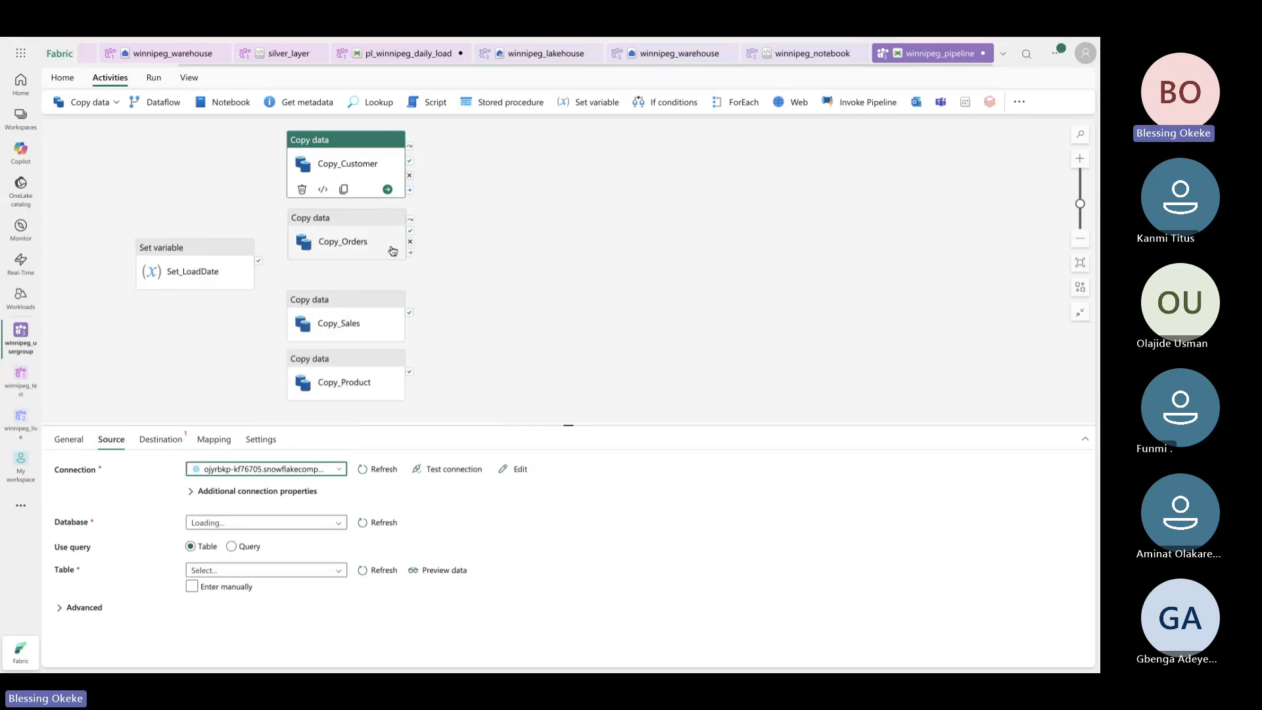
left_click(361, 329)
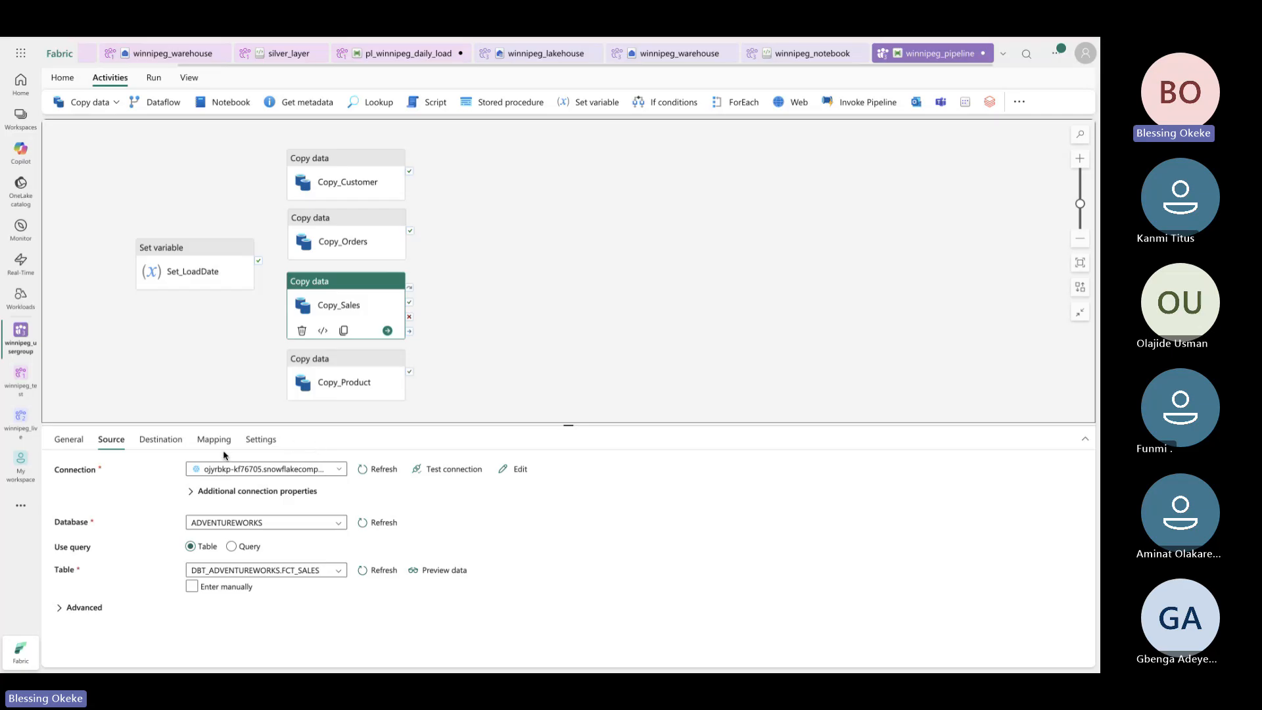
left_click(162, 439)
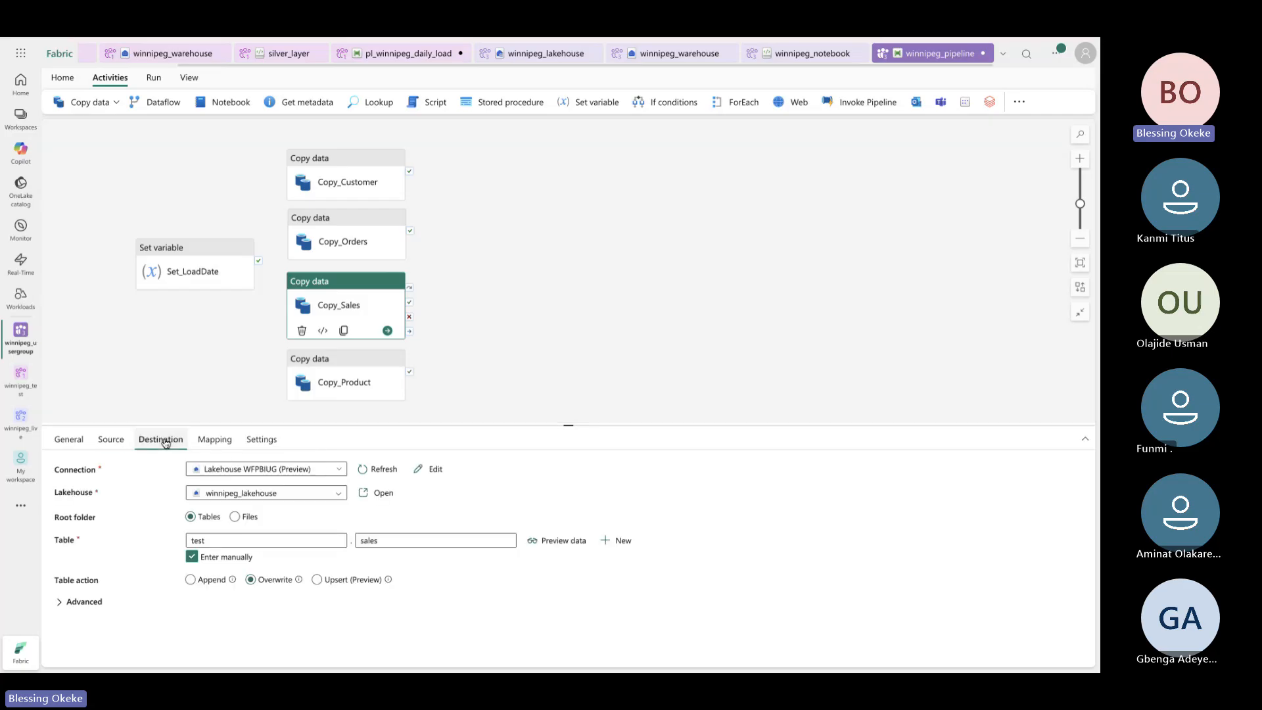
Set Copy_Orders' source table to STG_ORDERS and review its mapping and source settings
left_click(355, 249)
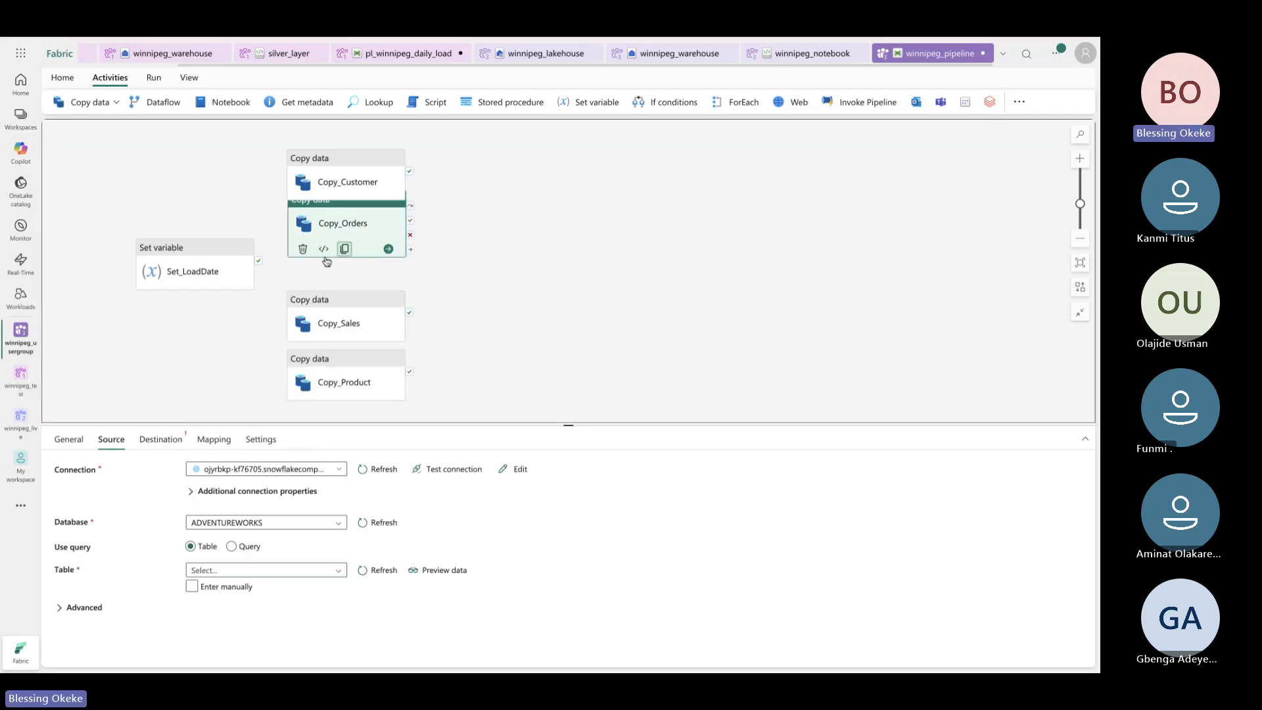
left_click(312, 571)
scroll(304, 631, "down", 3)
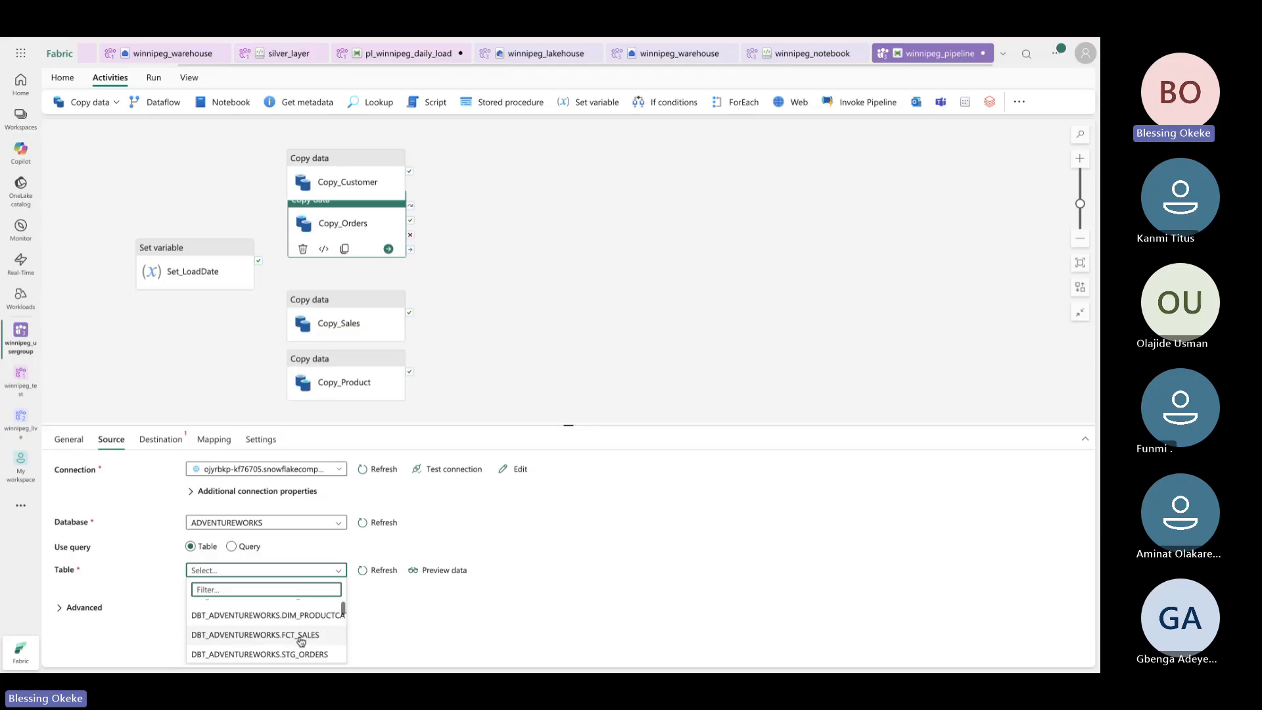
left_click(301, 654)
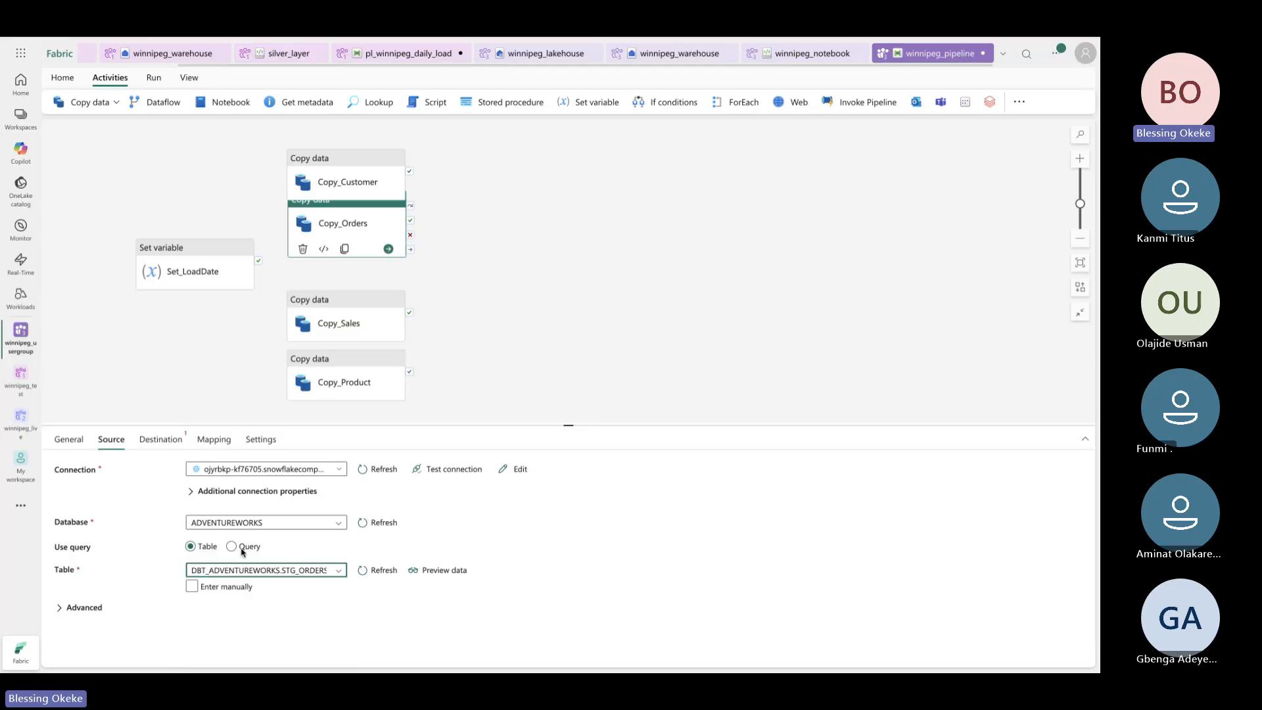
left_click(209, 440)
left_click(160, 439)
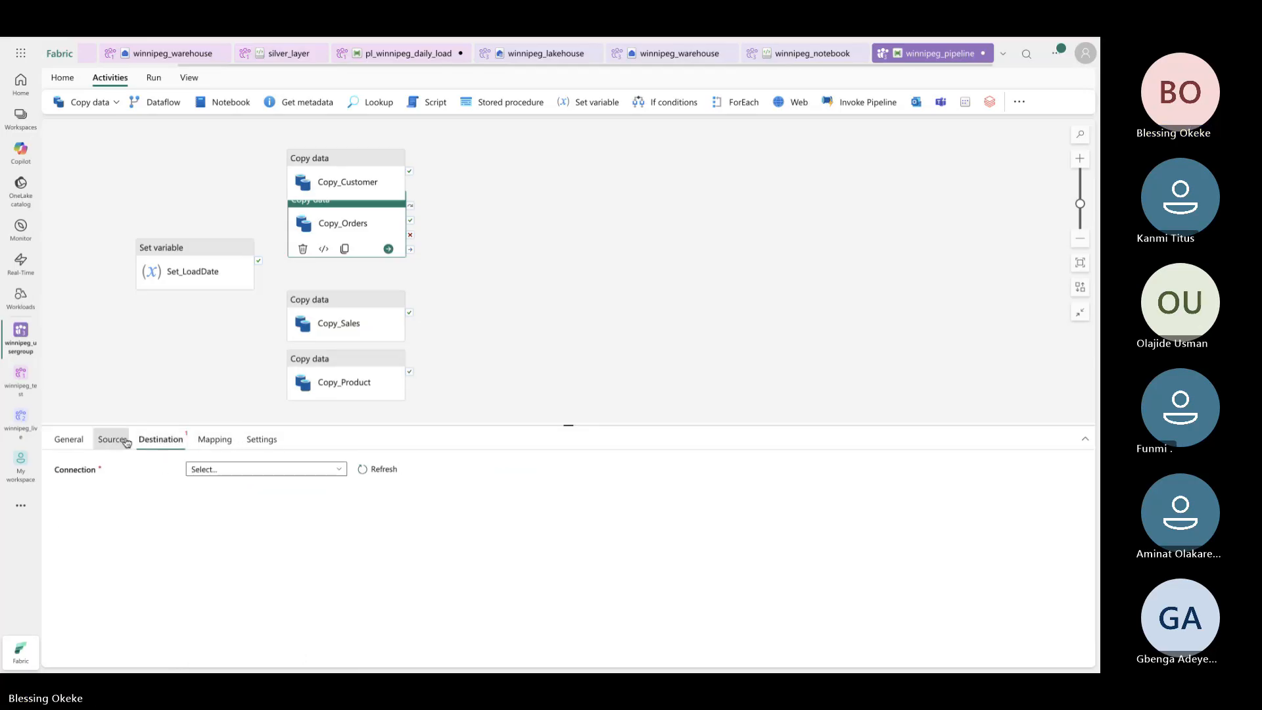
left_click(111, 439)
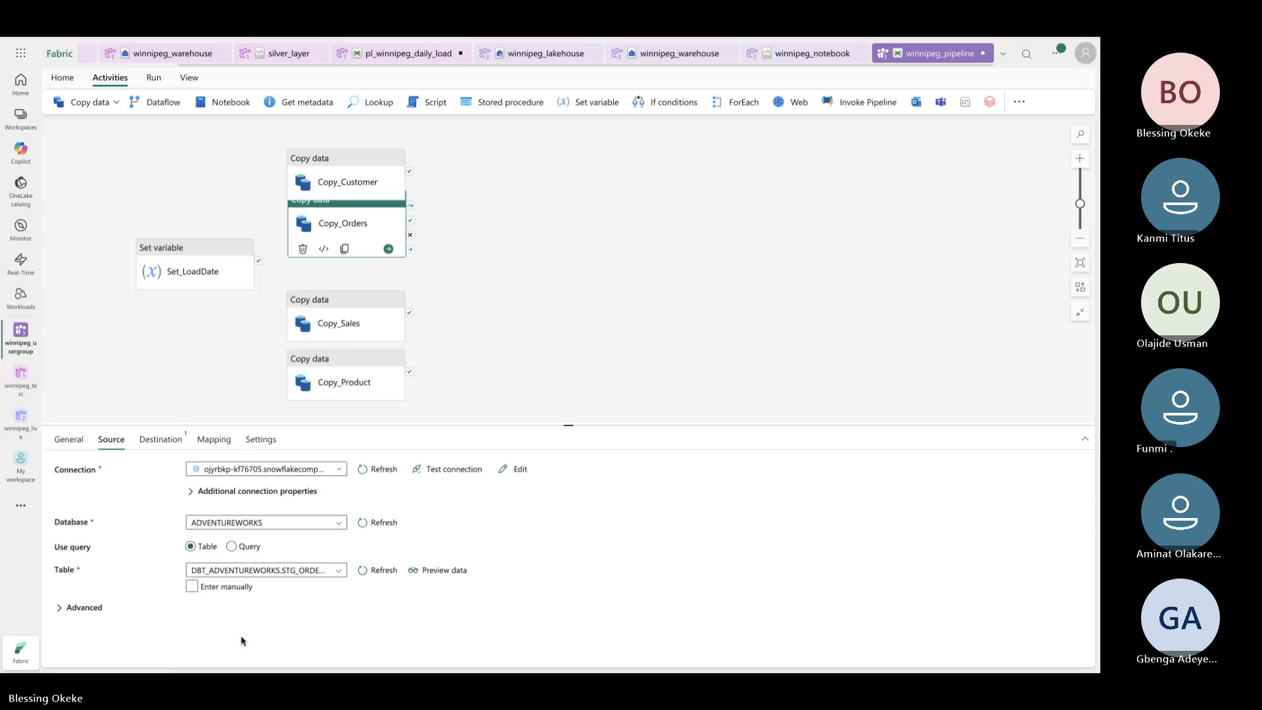
Send Copy_Orders to winnipeg_lakehouse via Lakehouse WFPBIUG, table test.orders, with Overwrite
left_click(157, 439)
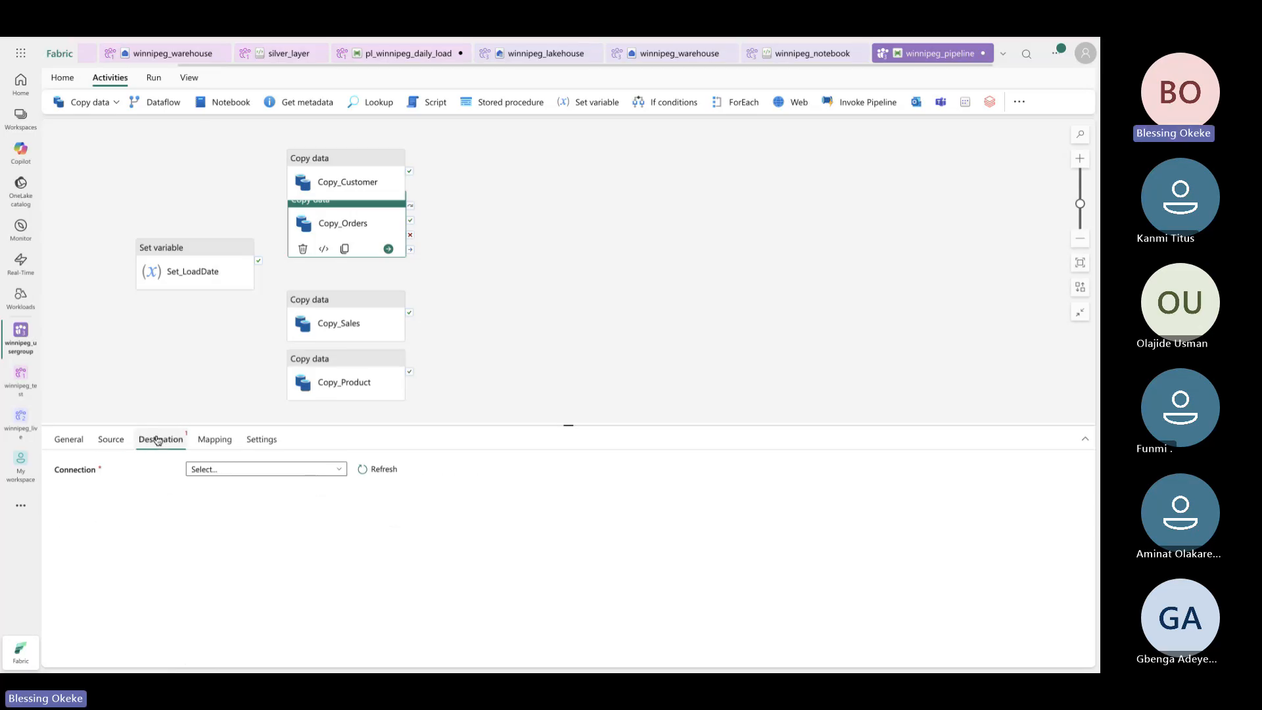
left_click(241, 471)
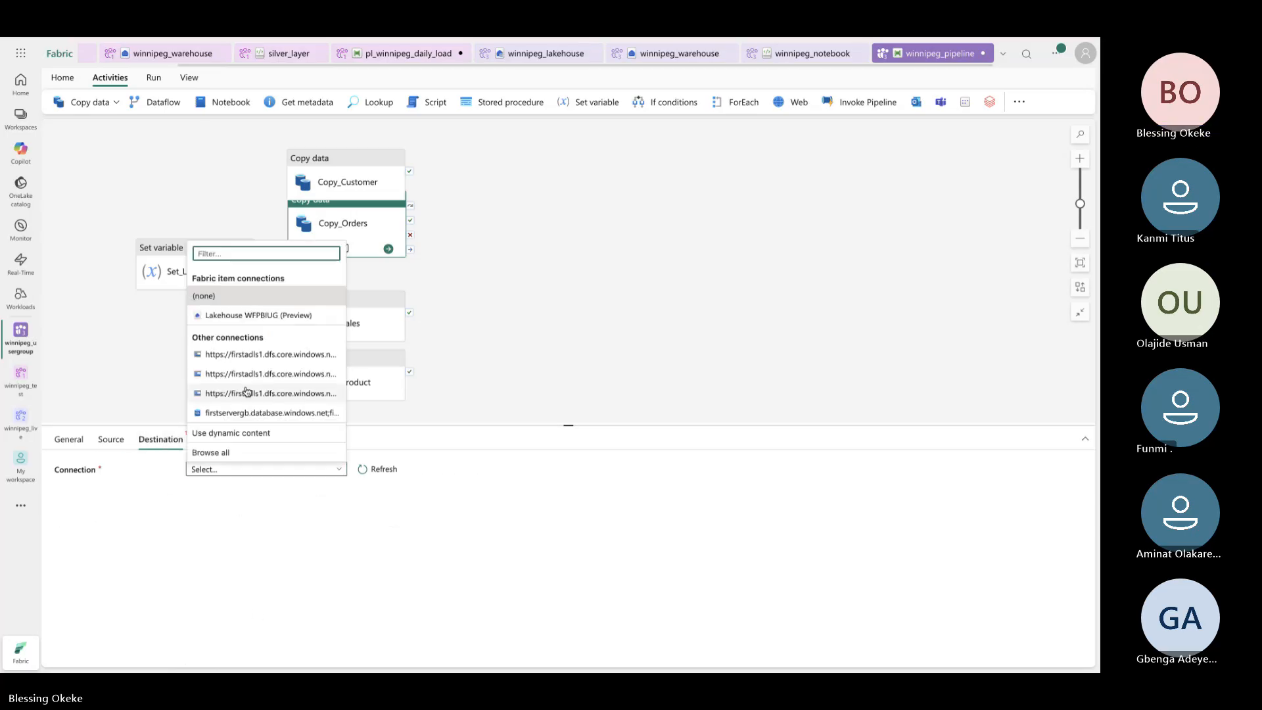
left_click(210, 314)
left_click(261, 496)
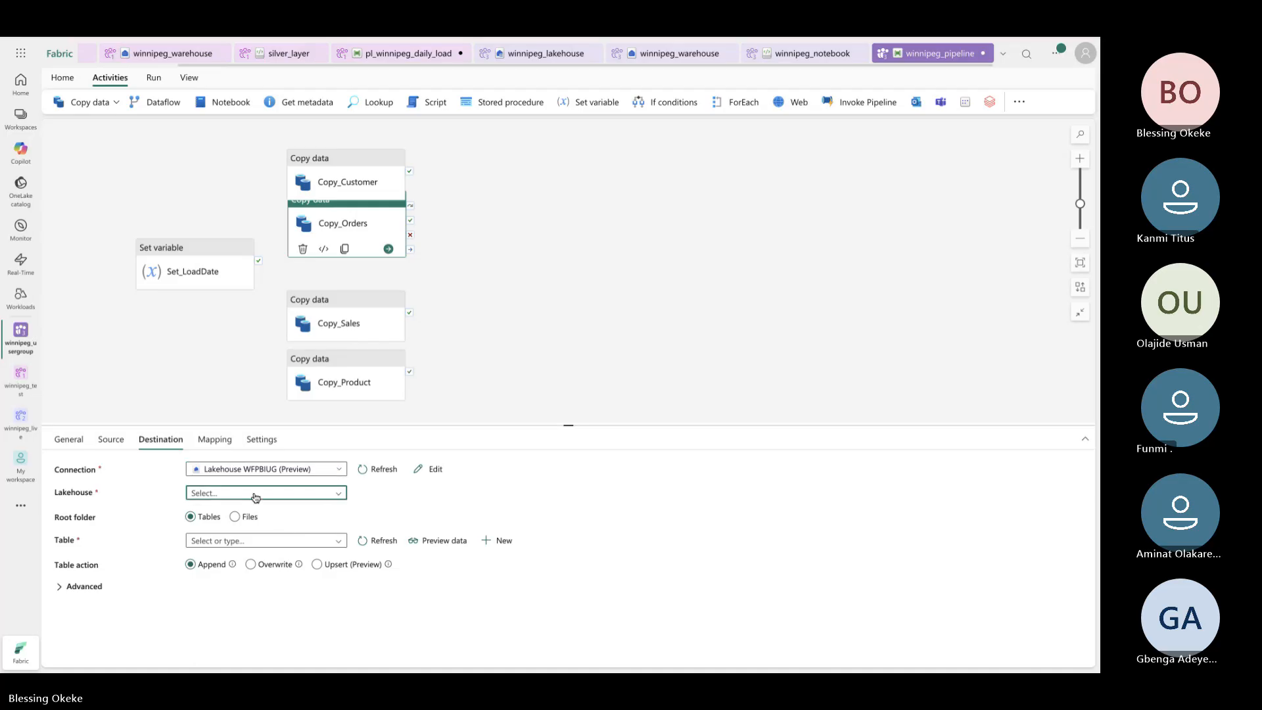
left_click(248, 511)
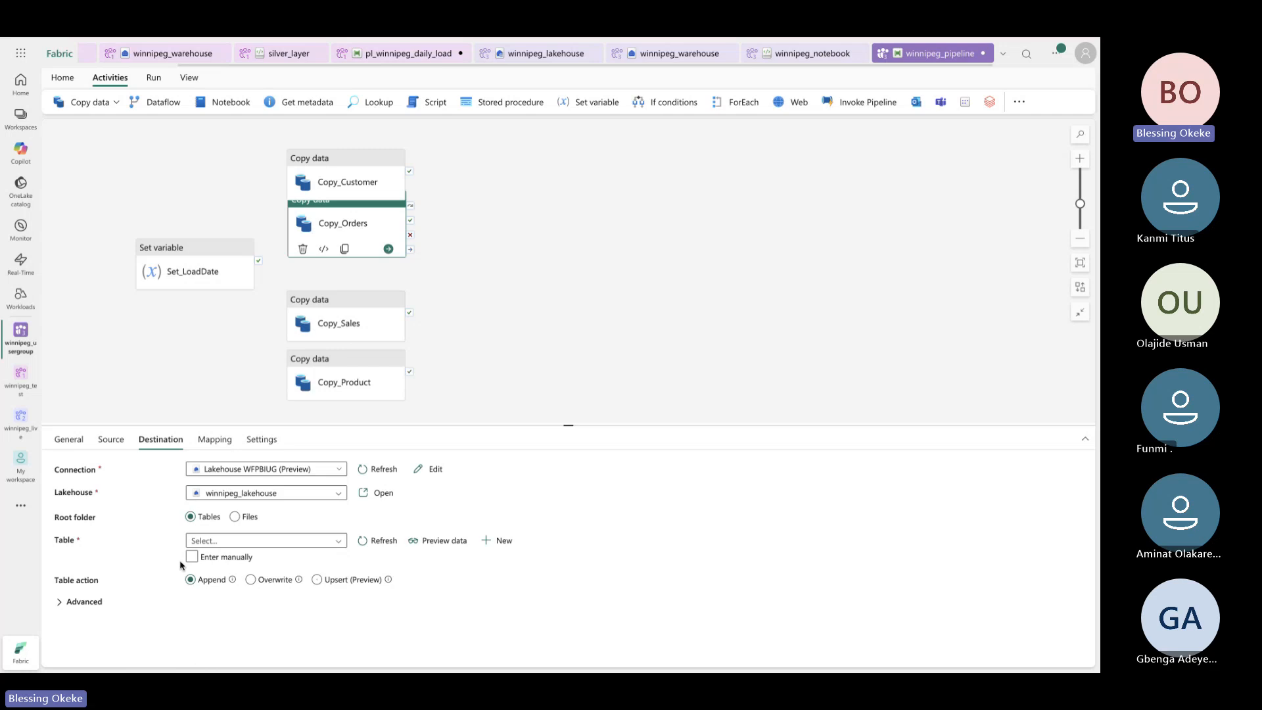
left_click(223, 558)
left_click(278, 539)
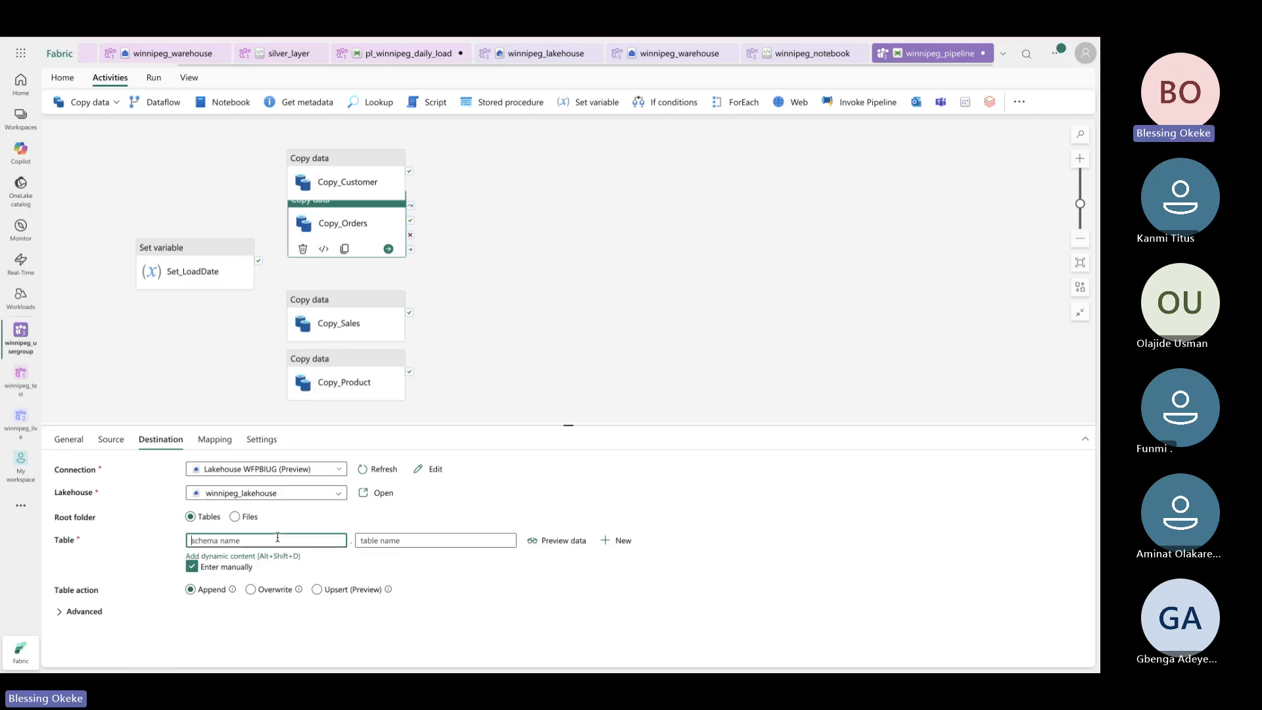
type("test")
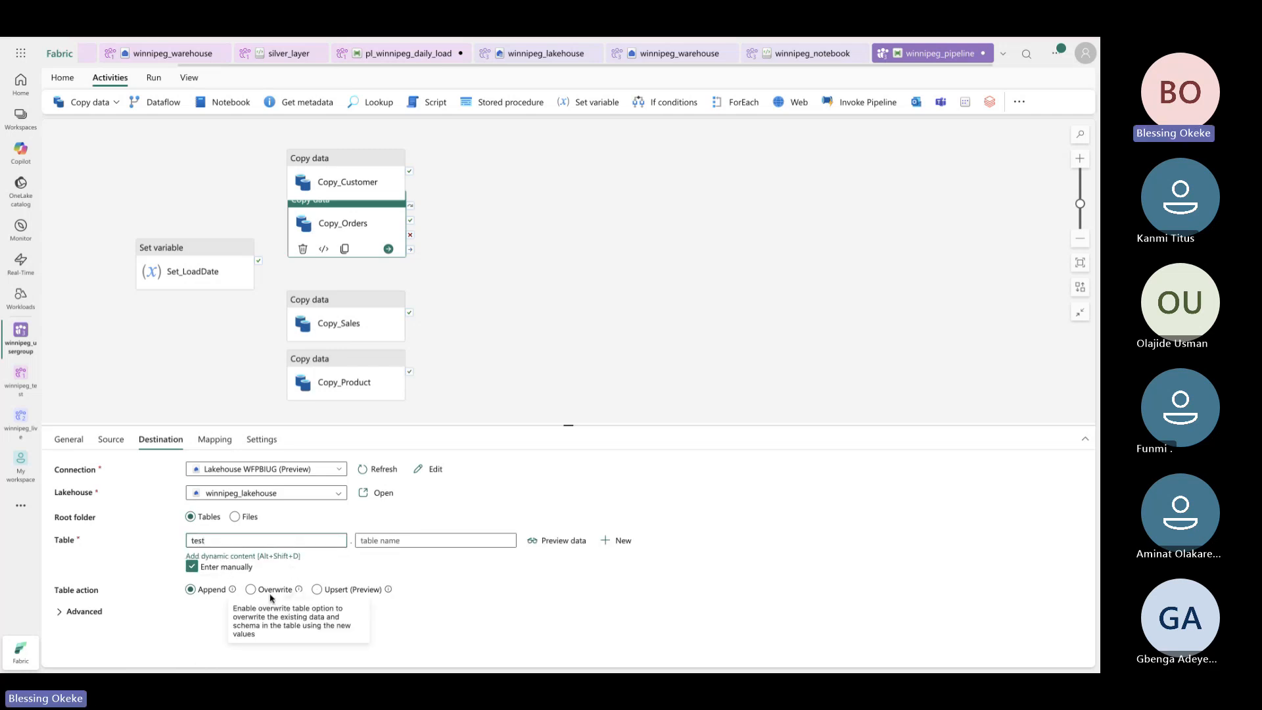
left_click(270, 588)
left_click(418, 541)
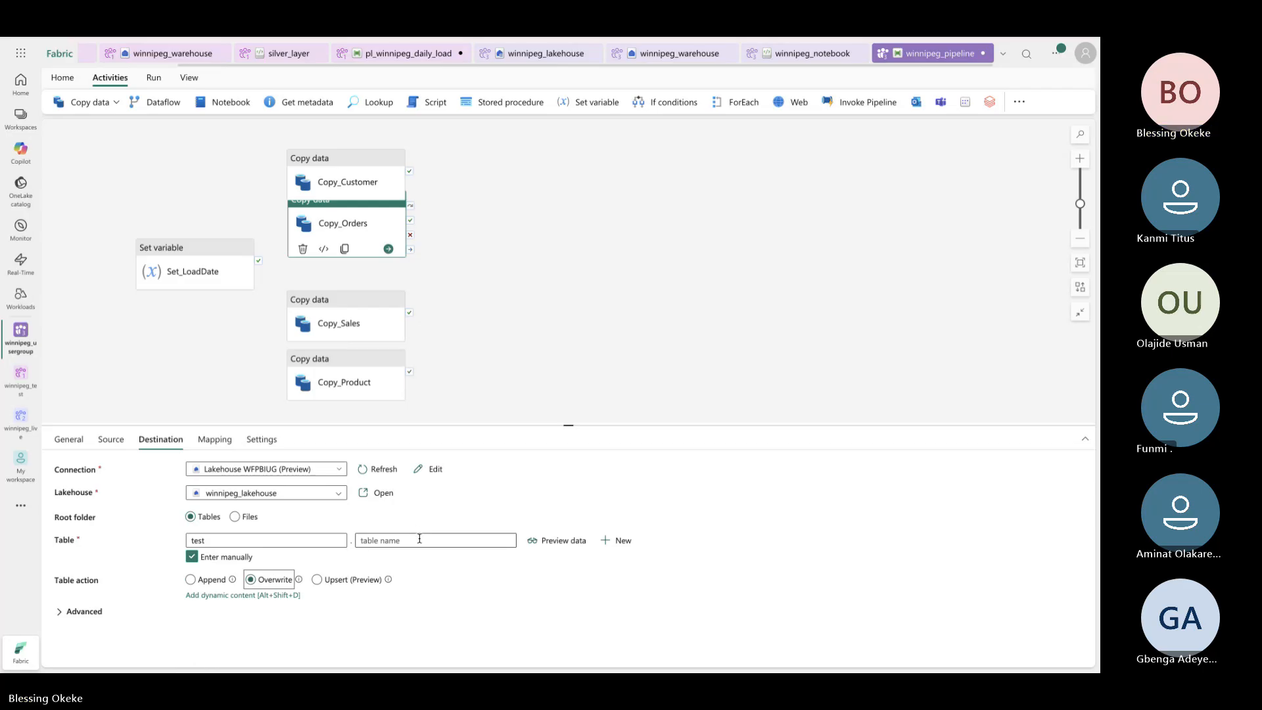
type("orders")
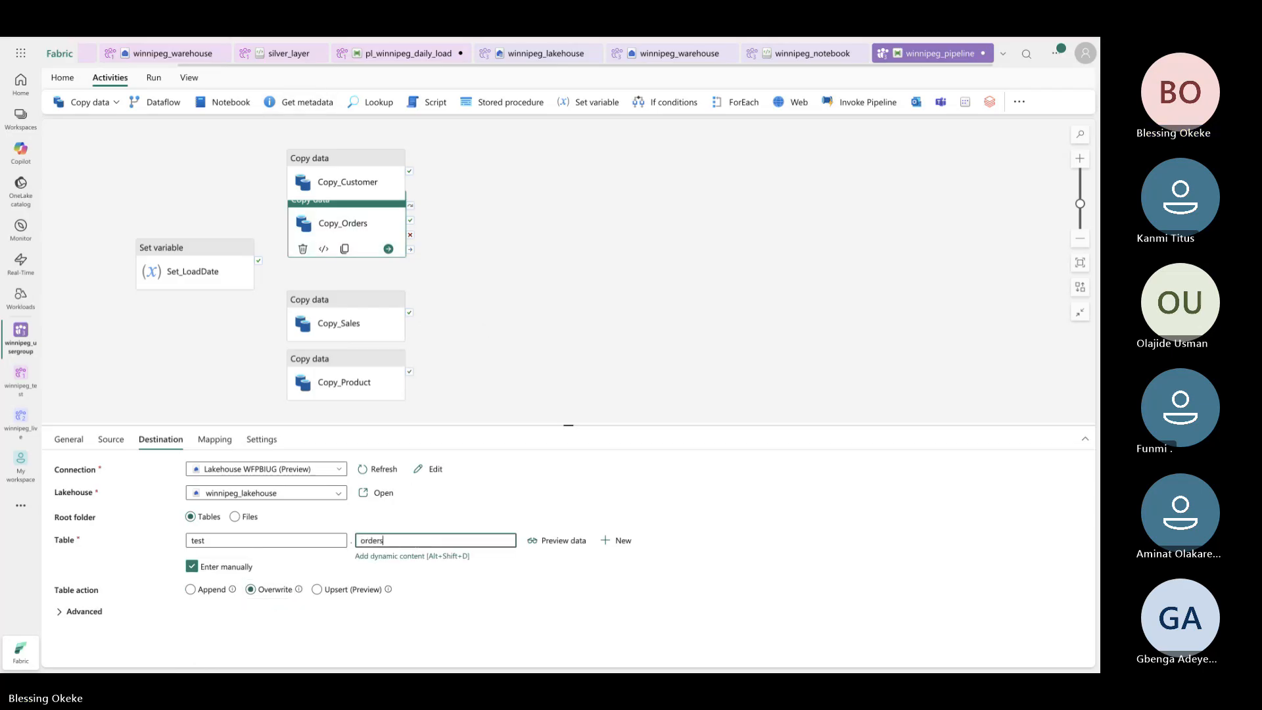
Glance at the Snowflake worksheet, then move Copy_Orders down away from Copy_Customer
key("ctrl+Tab")
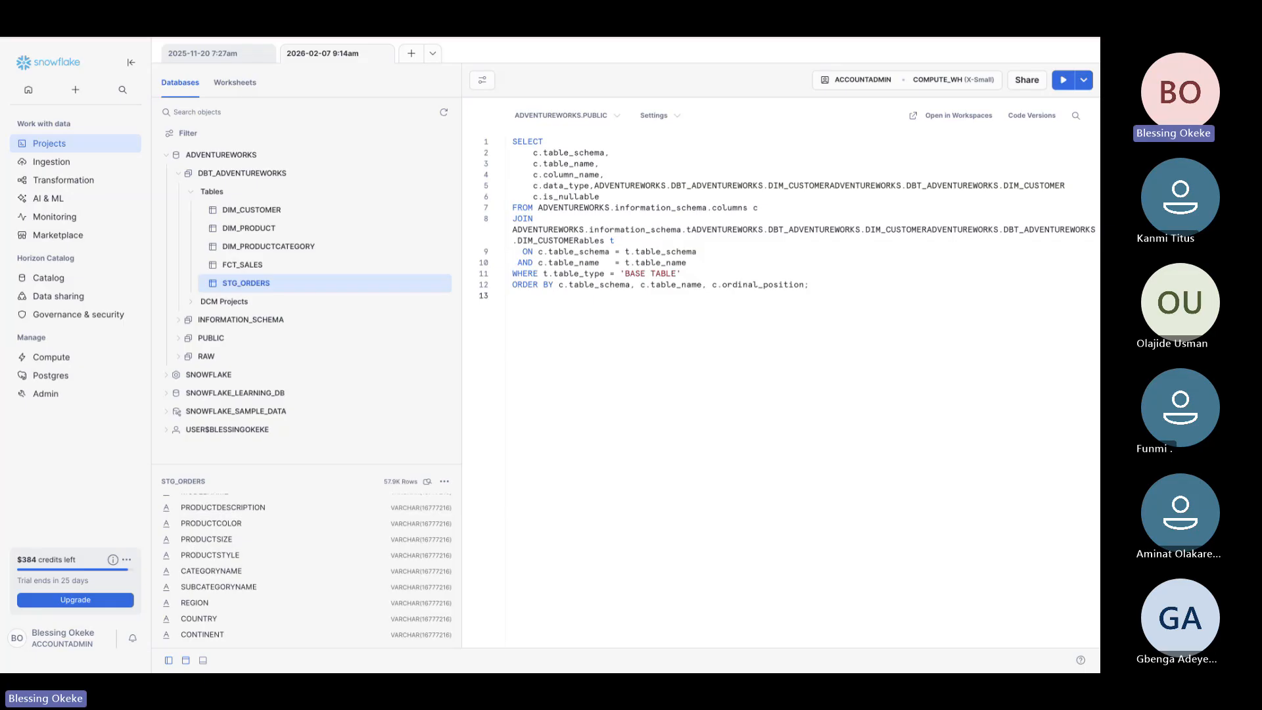
key("ctrl+shift+Tab")
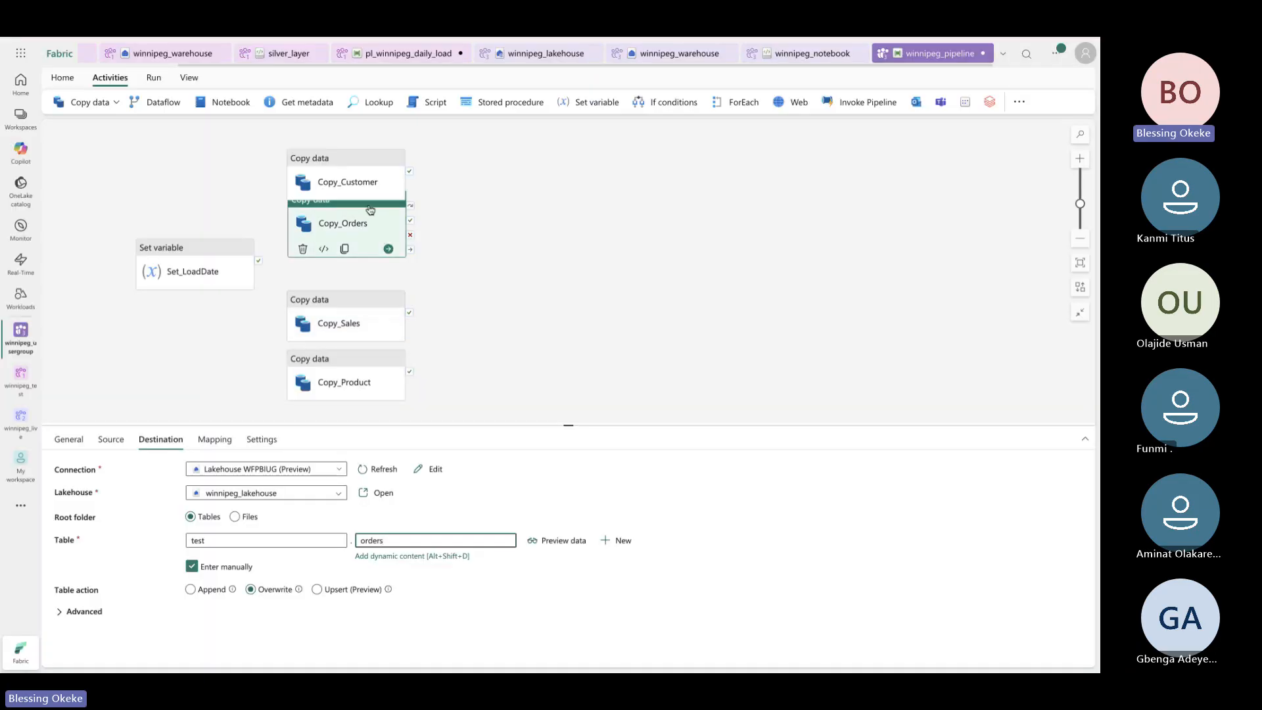
left_click_drag(368, 206, 366, 228)
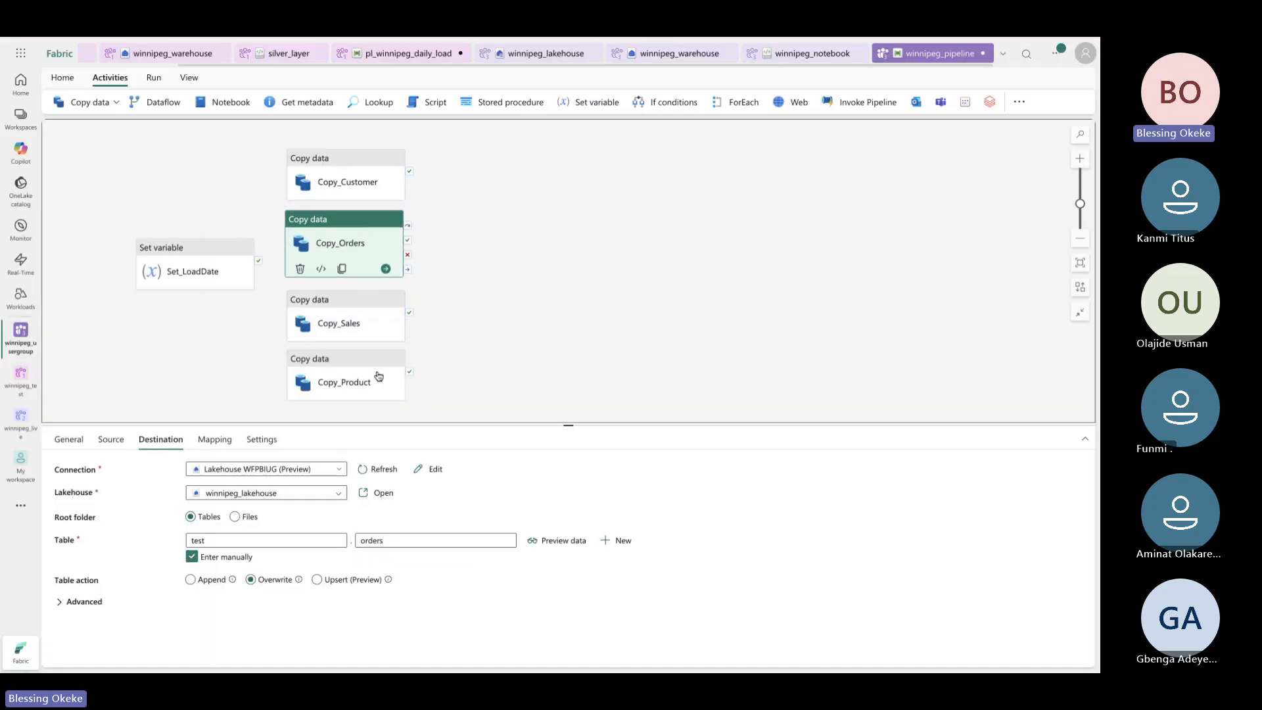
Set Copy_Customer's source to database ADVENTUREWORKS, table DBT_ADVENTUREWORKS.DIM_CUSTOMER
left_click(111, 440)
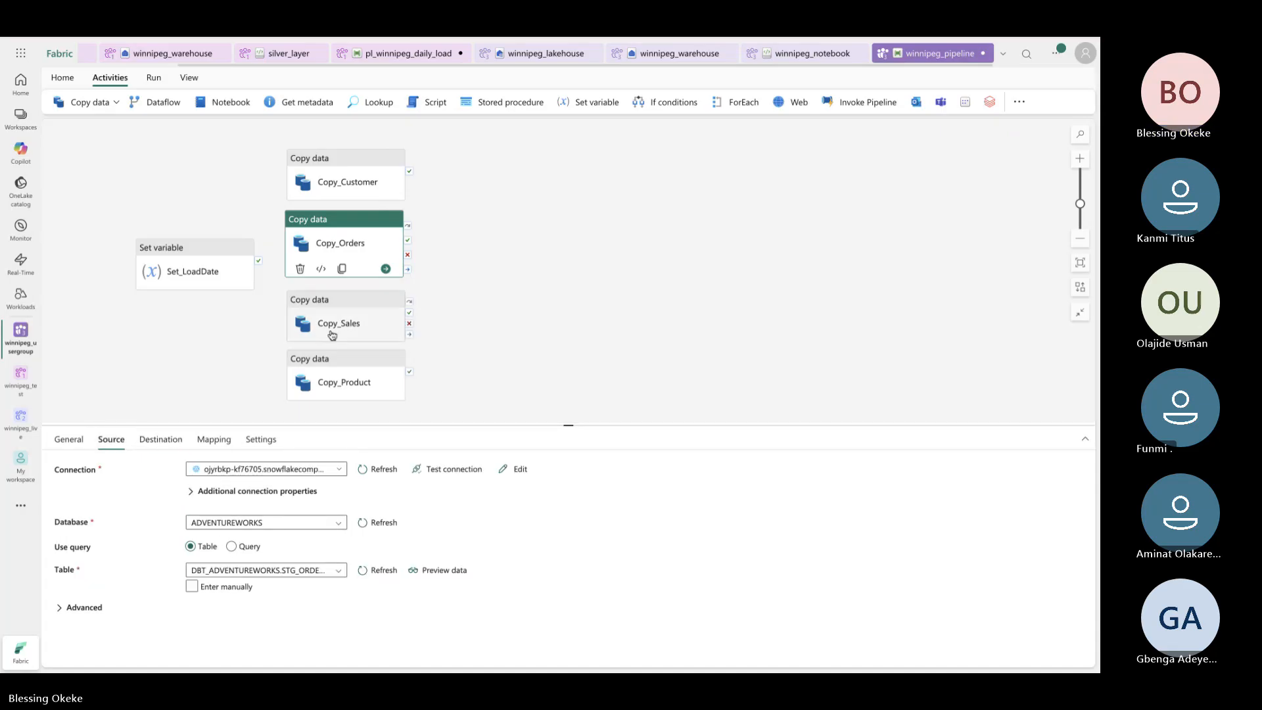
left_click(372, 190)
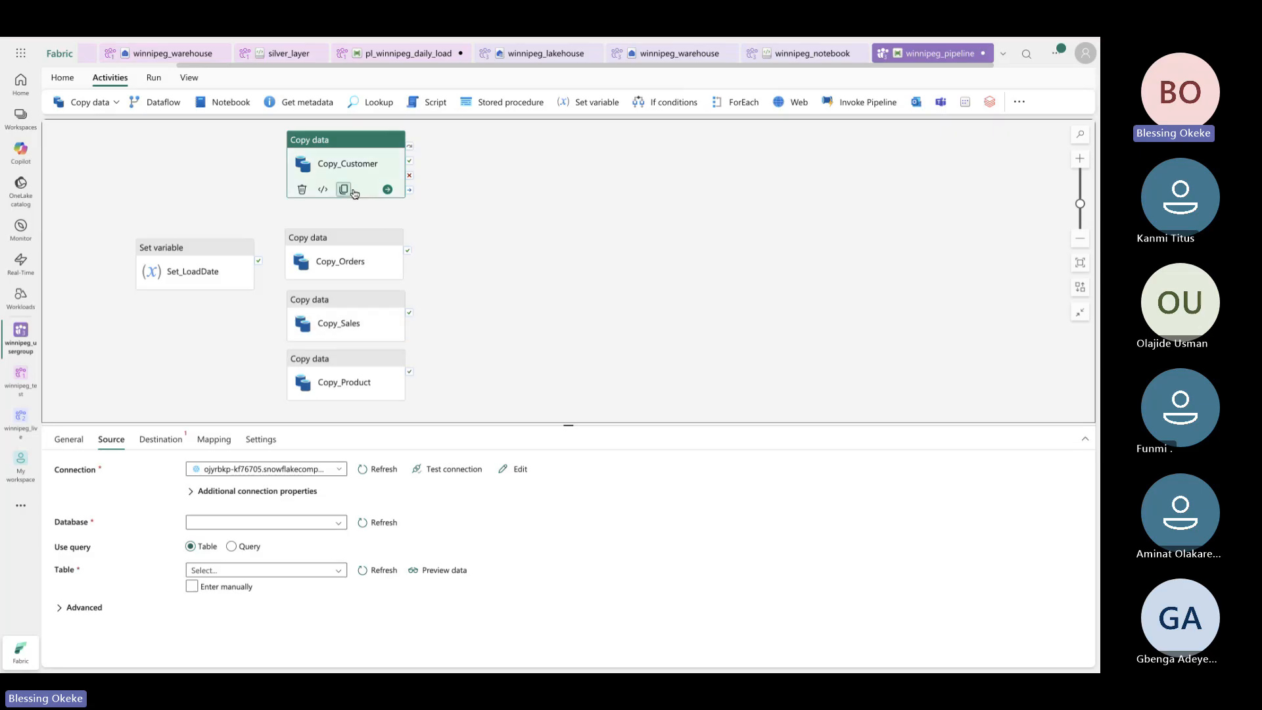
left_click(337, 523)
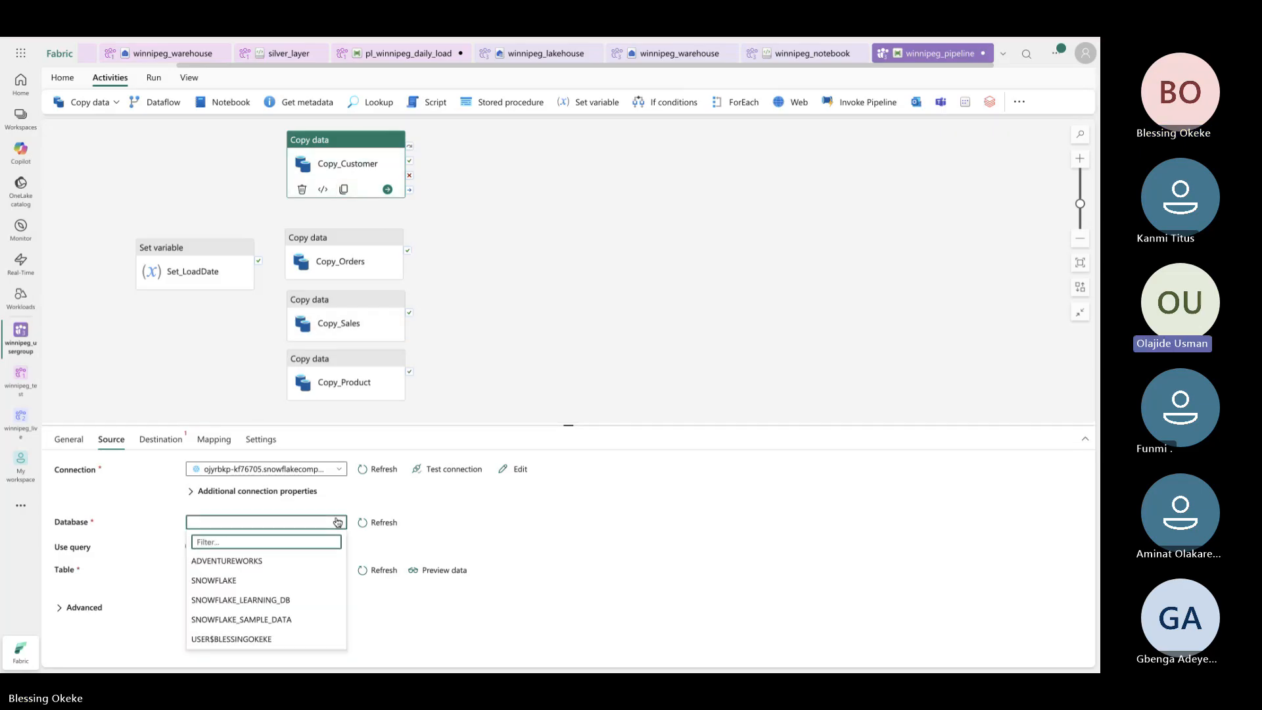
left_click(304, 562)
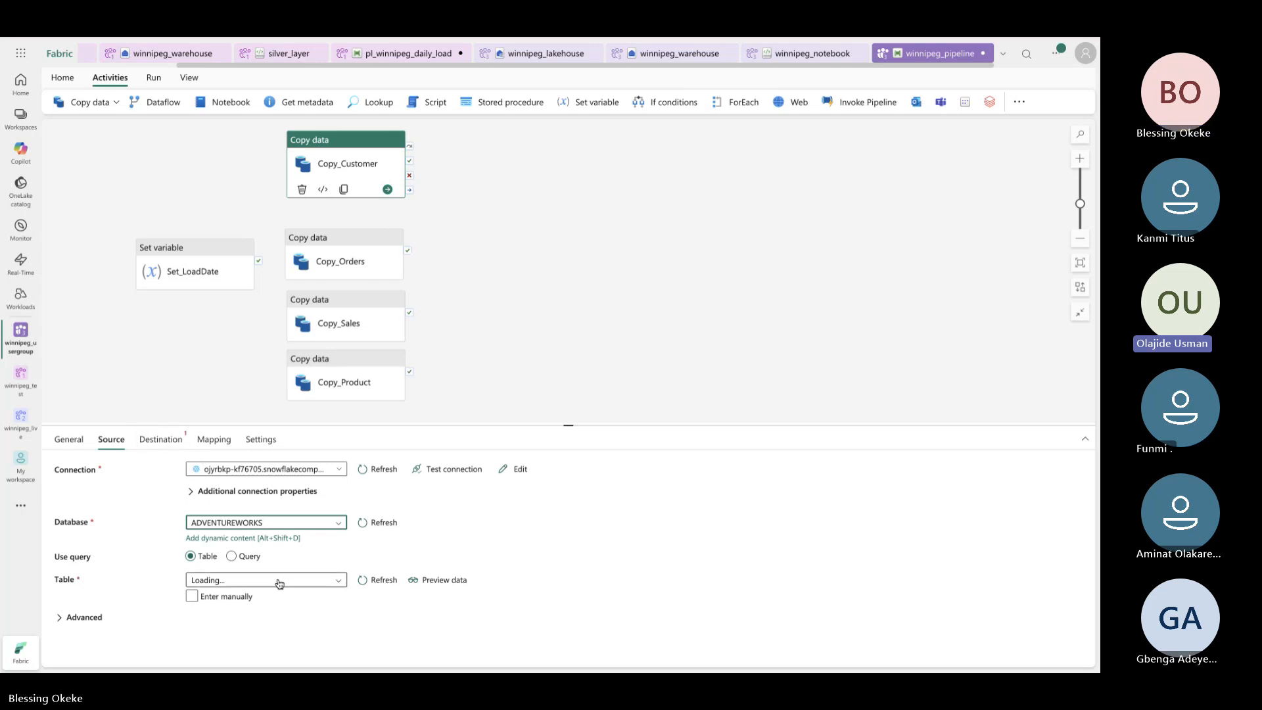
left_click(366, 278)
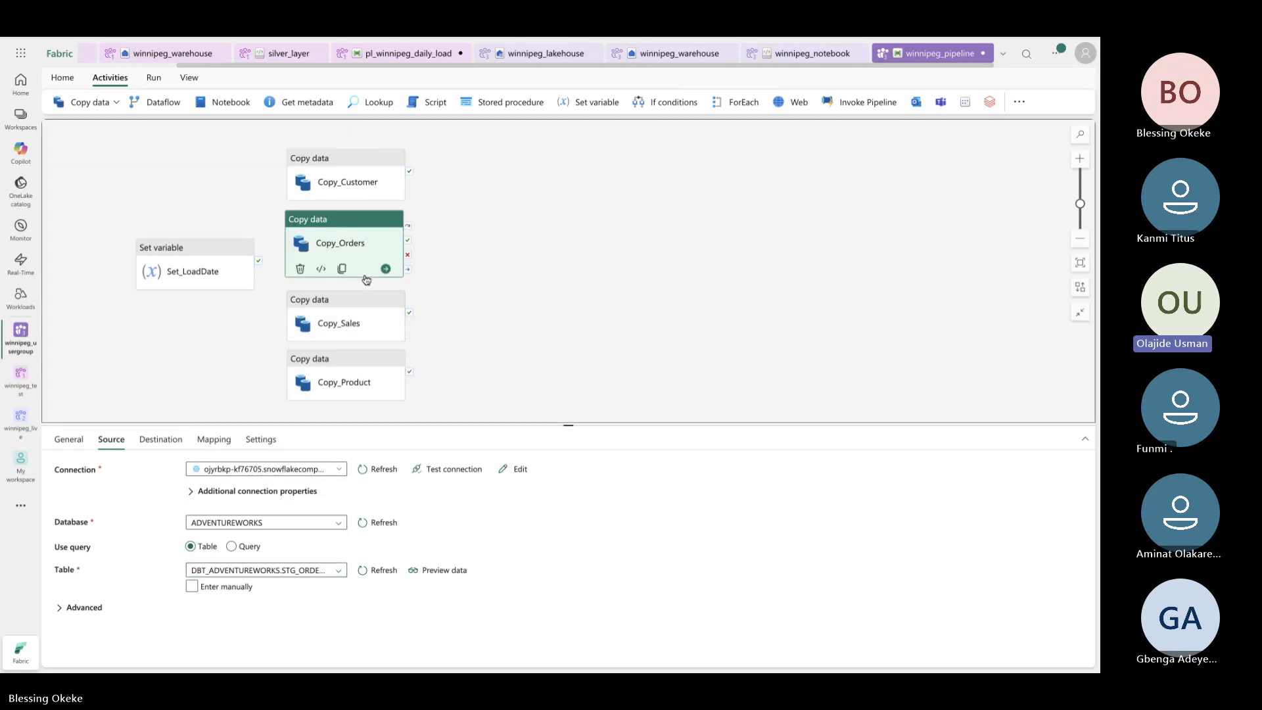
left_click(176, 447)
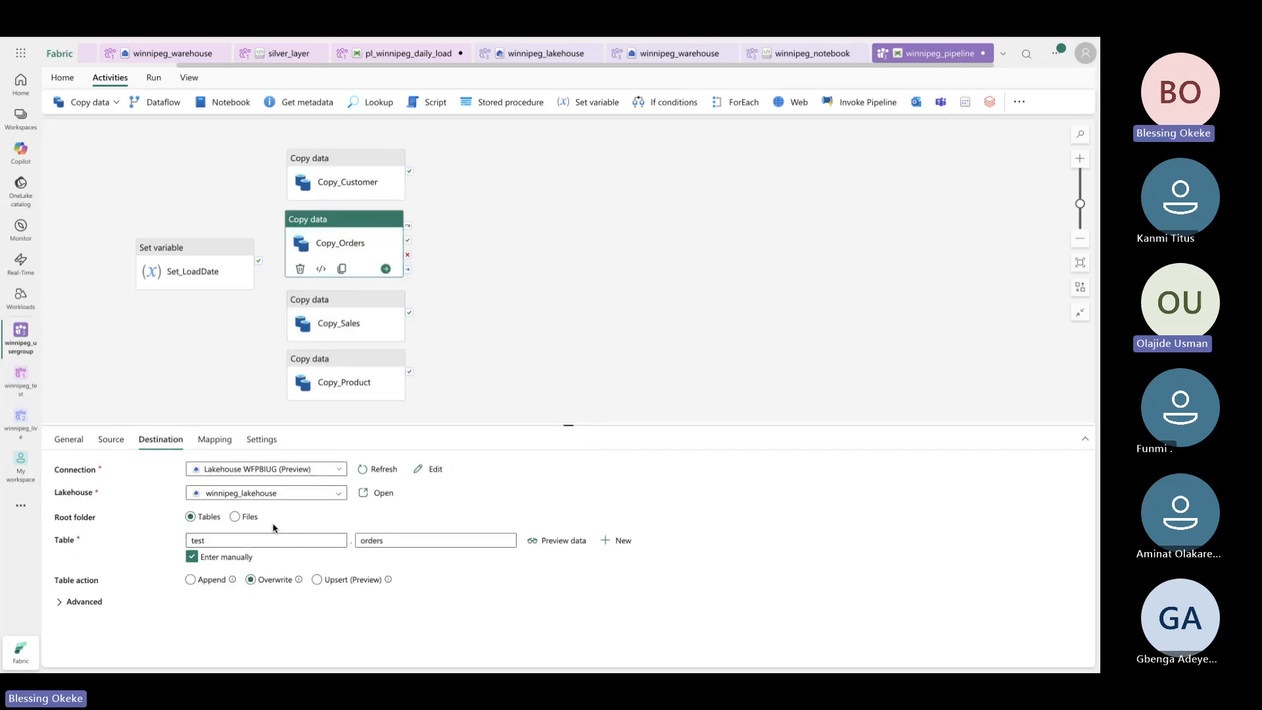
left_click(122, 447)
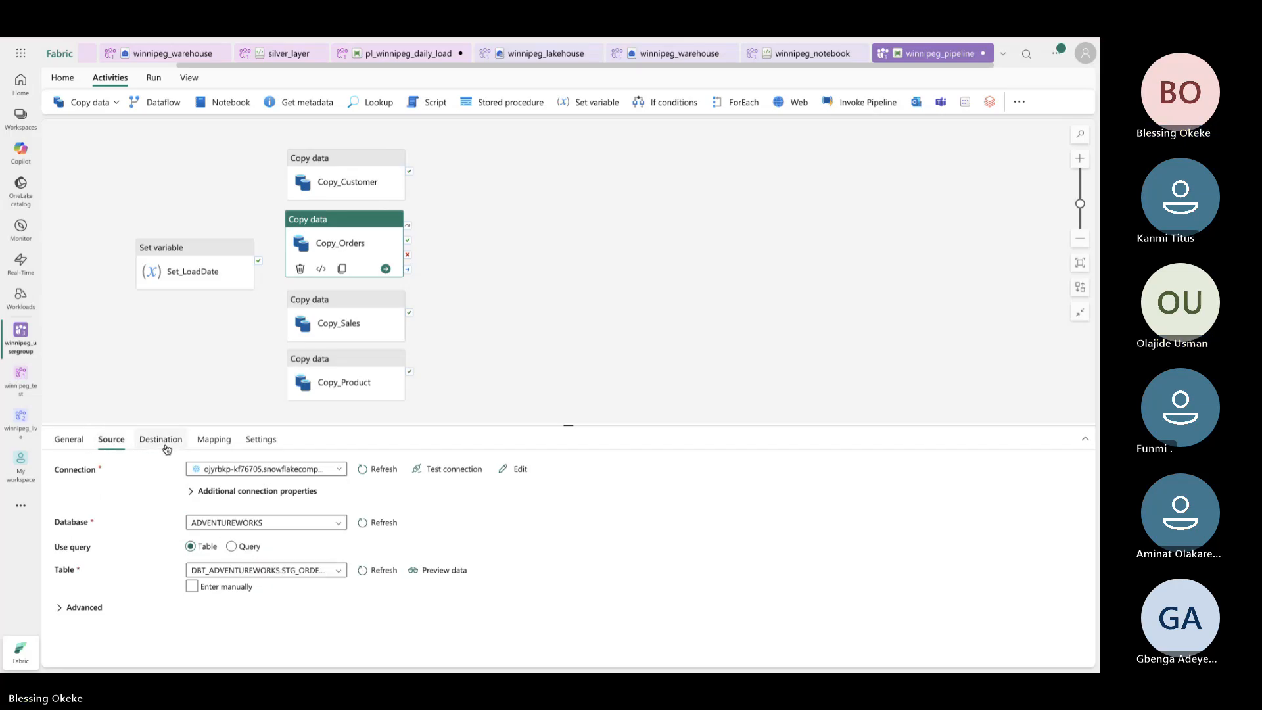
left_click(385, 188)
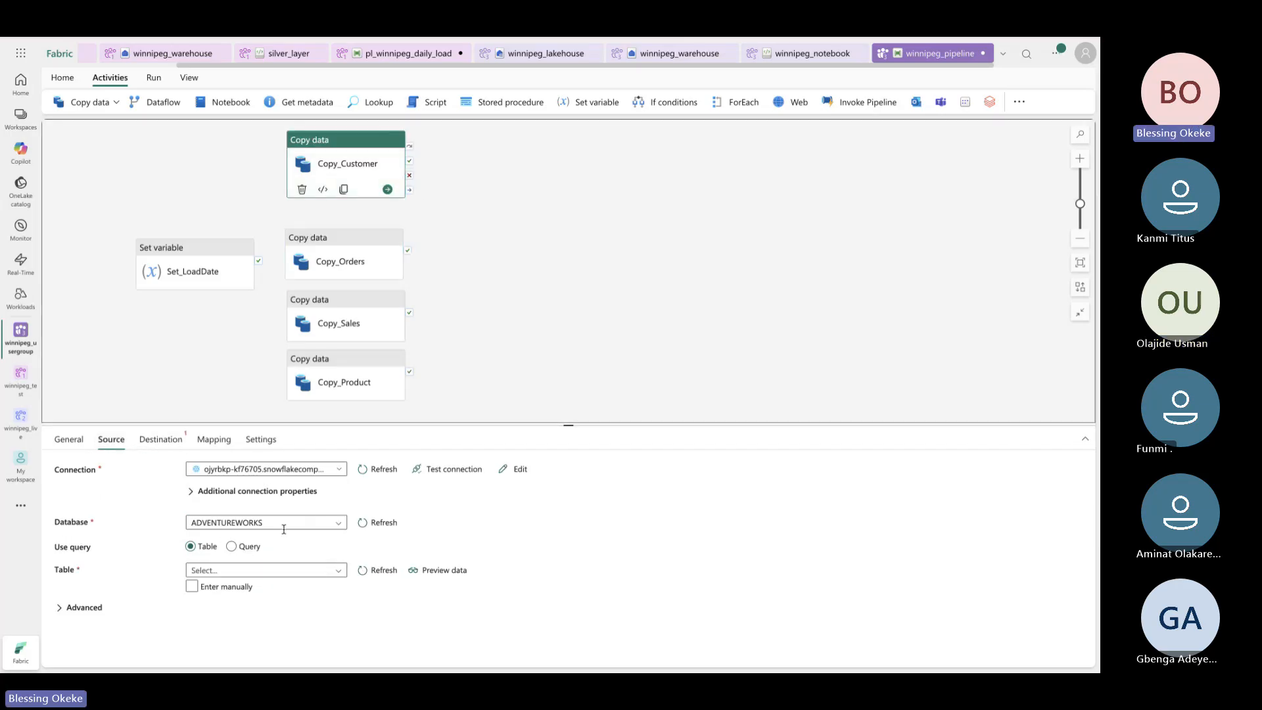
left_click(299, 572)
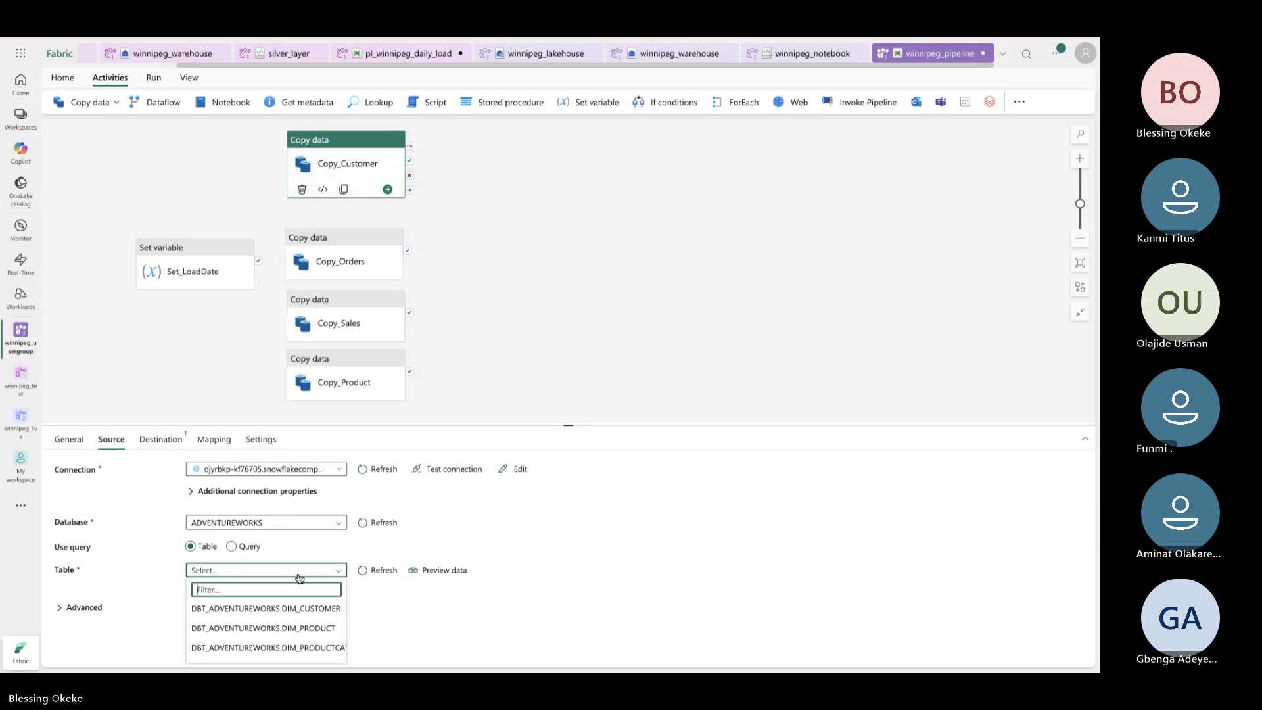
left_click(288, 609)
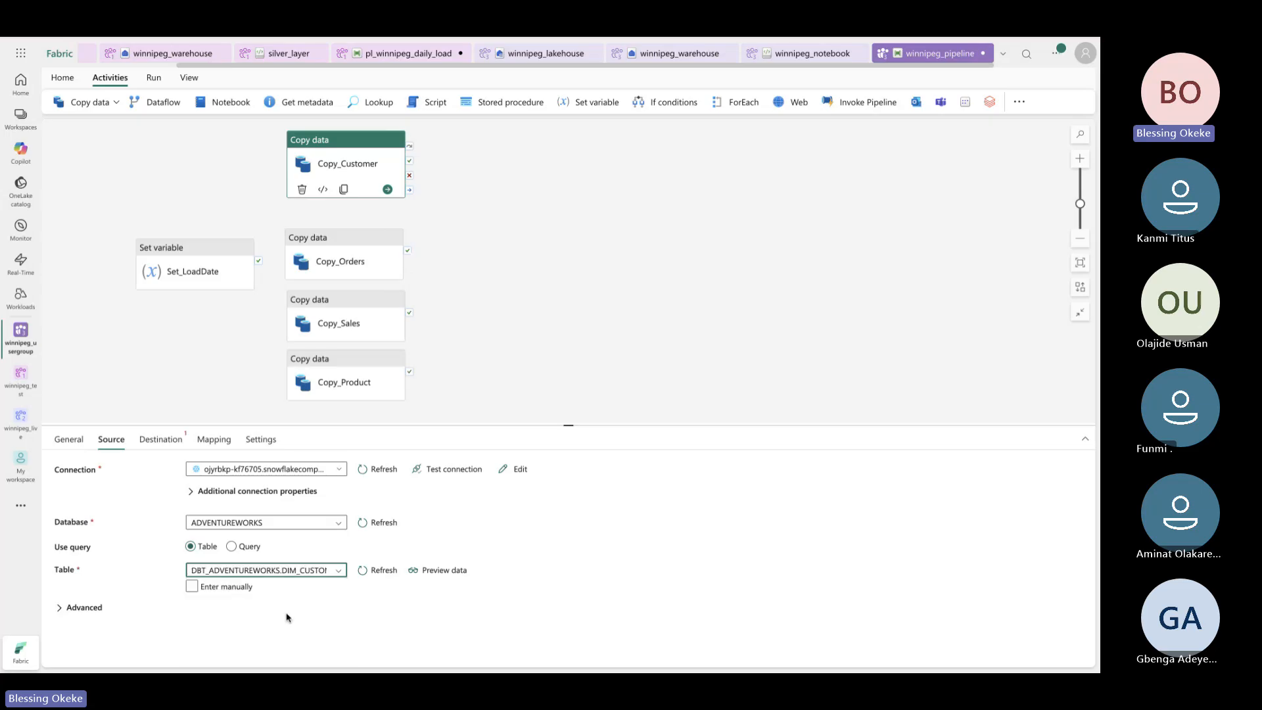
Point Copy_Customer to winnipeg_lakehouse table test.customer with Overwrite, and nudge it lower
left_click(156, 442)
left_click(298, 471)
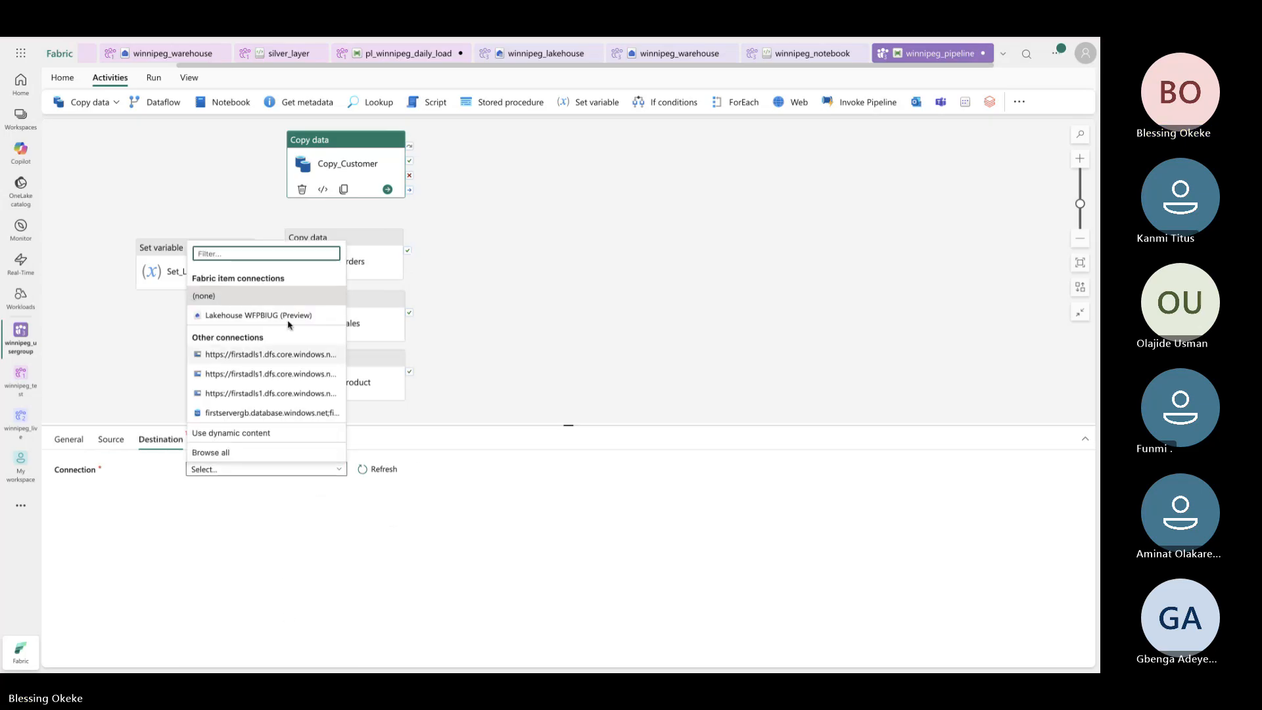
left_click(290, 316)
left_click(275, 493)
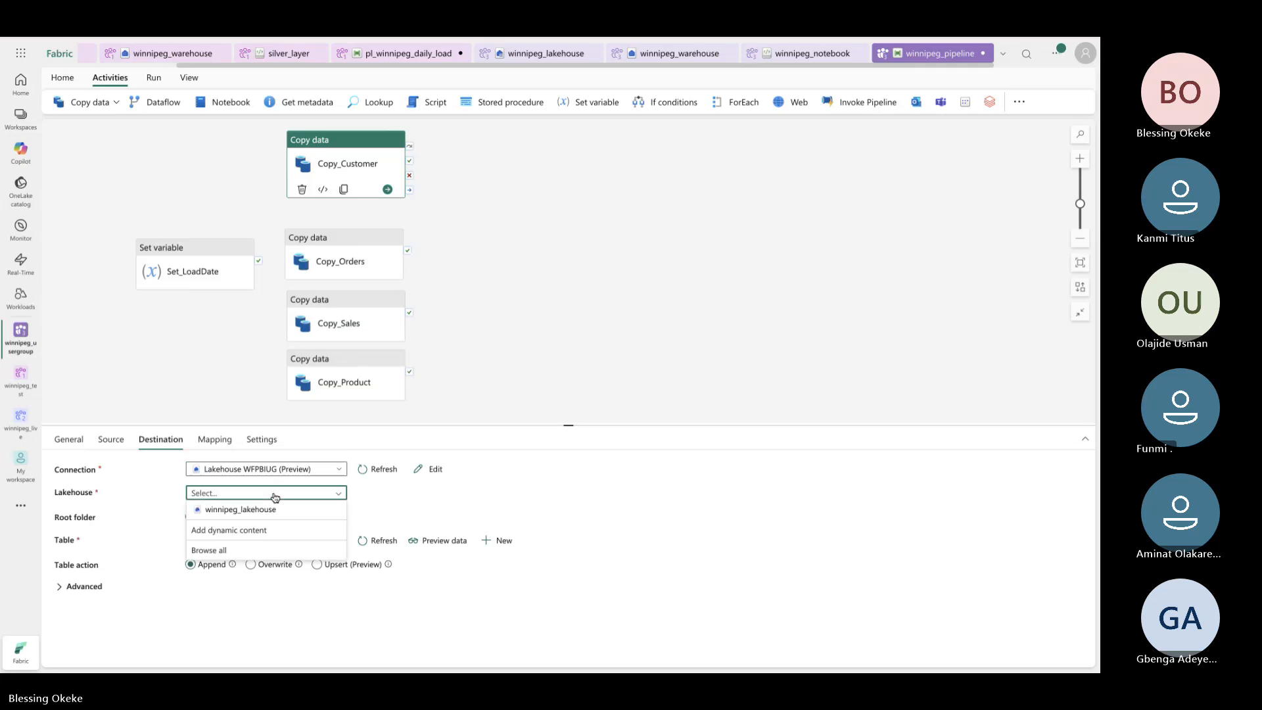
left_click(273, 510)
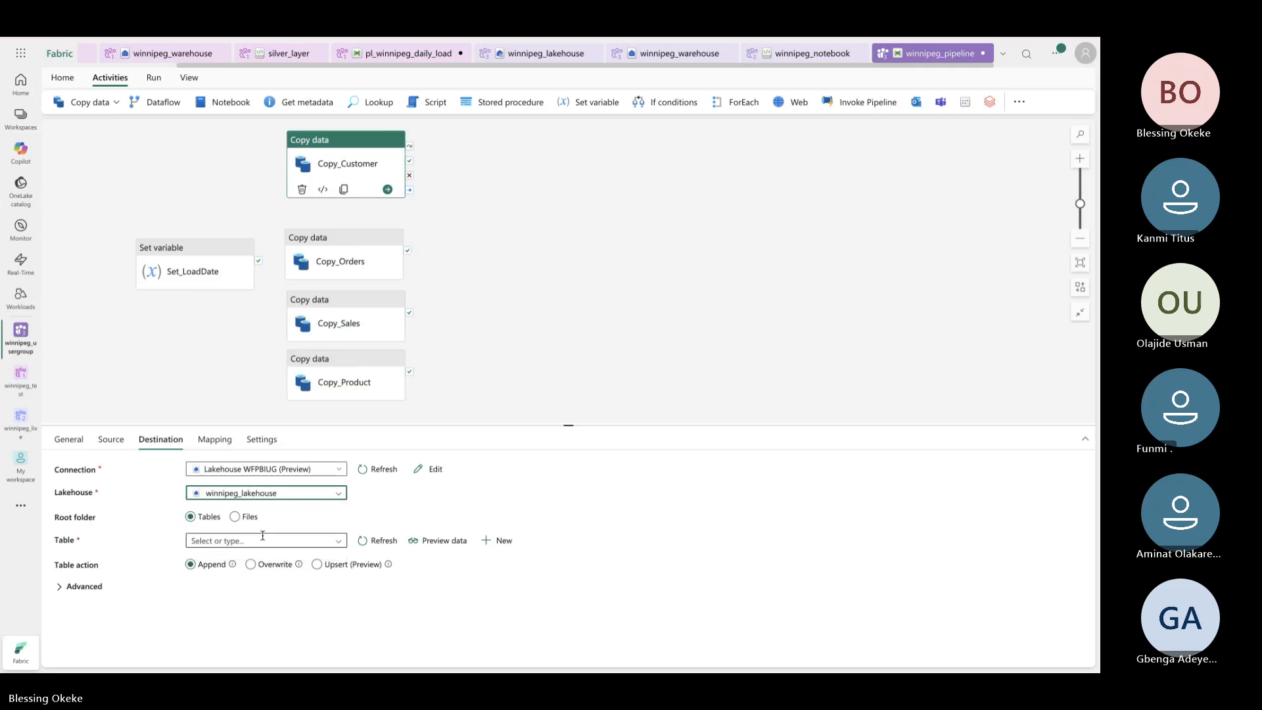
left_click(349, 541)
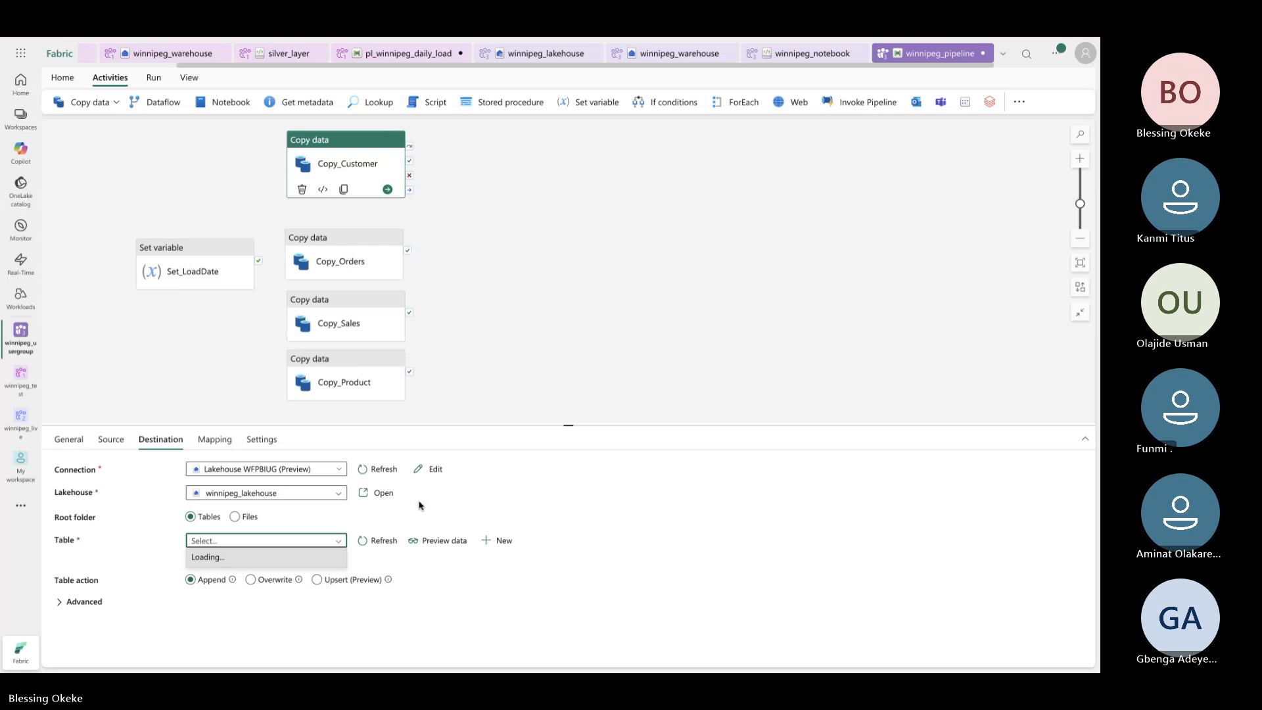
left_click(206, 559)
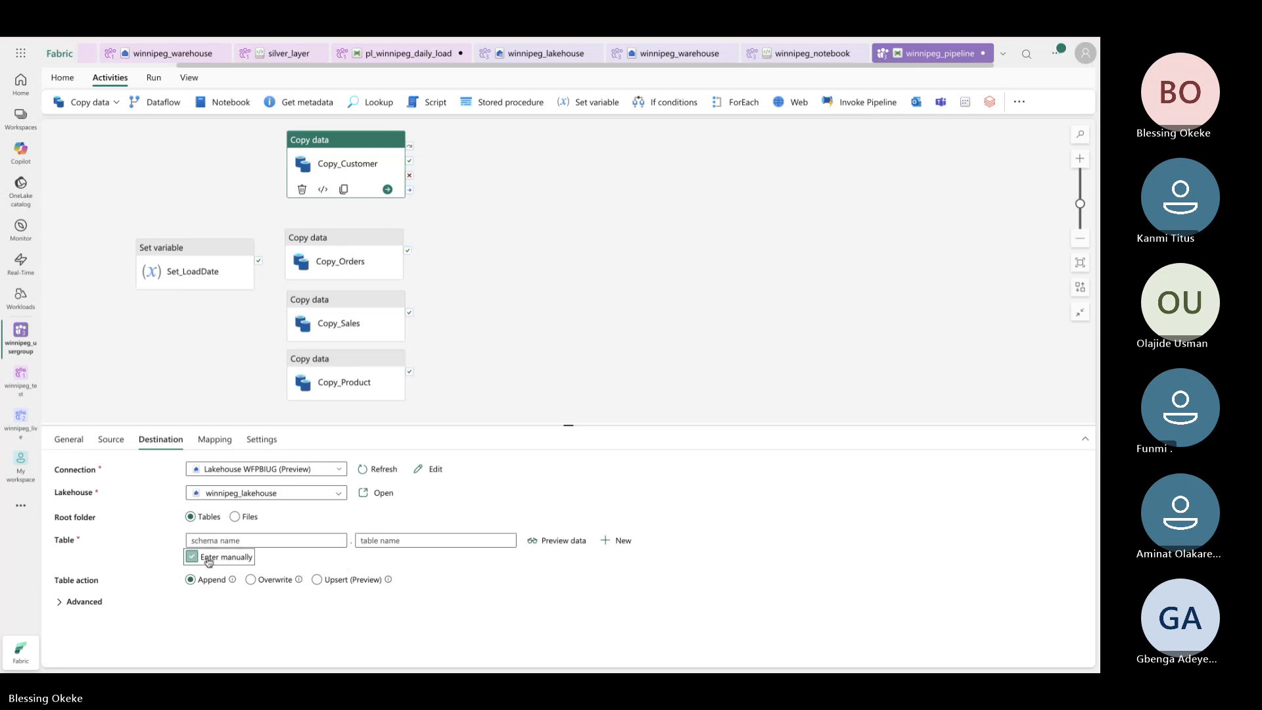
left_click(253, 540)
type("test")
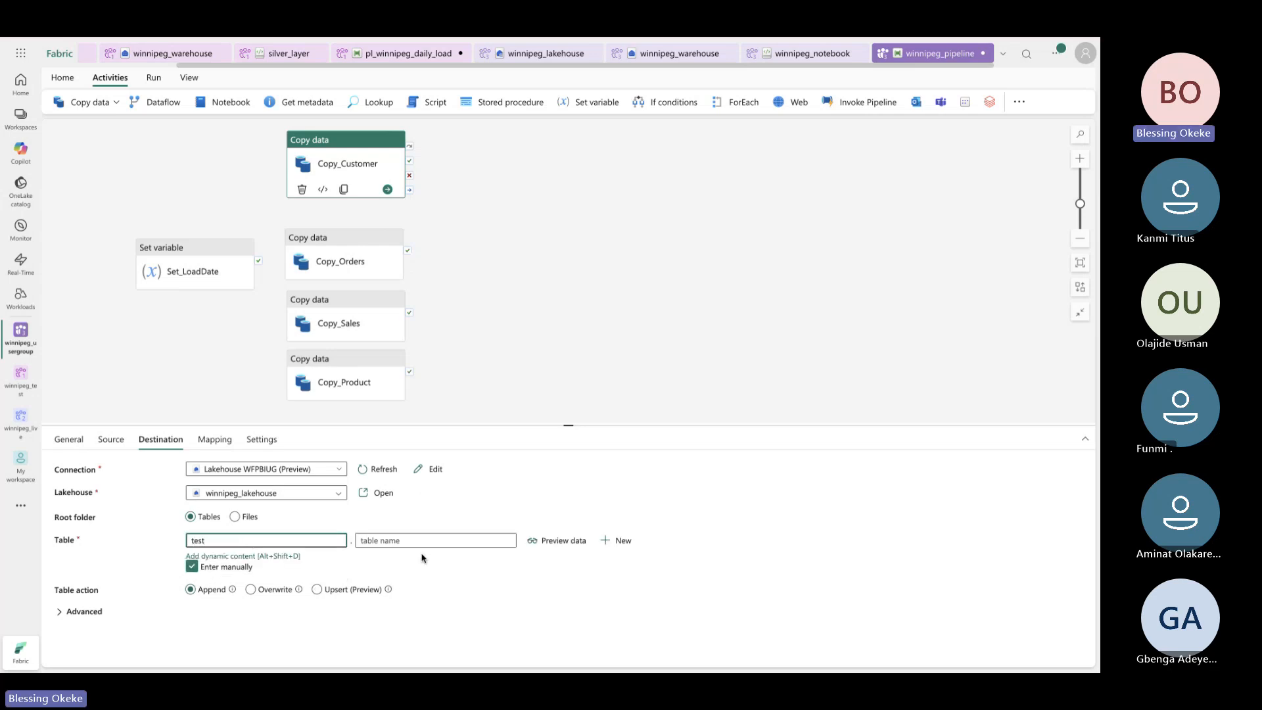
left_click(418, 539)
type("c")
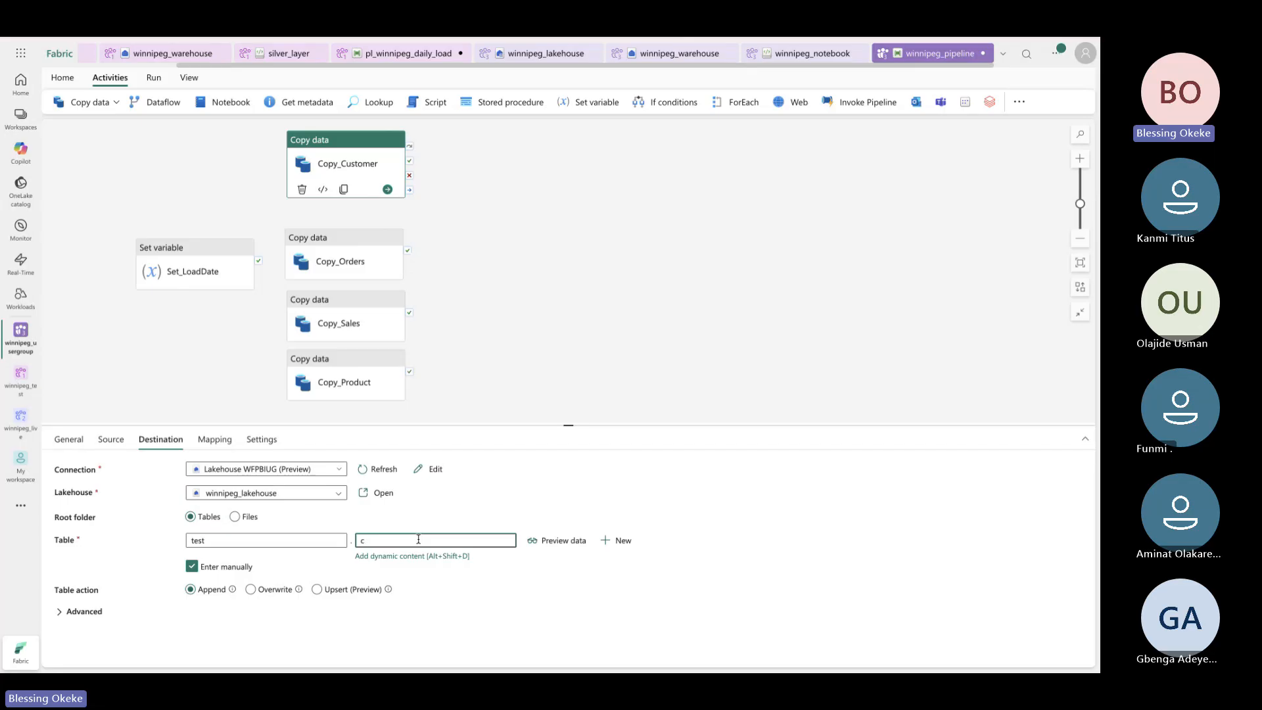
type("ustomer")
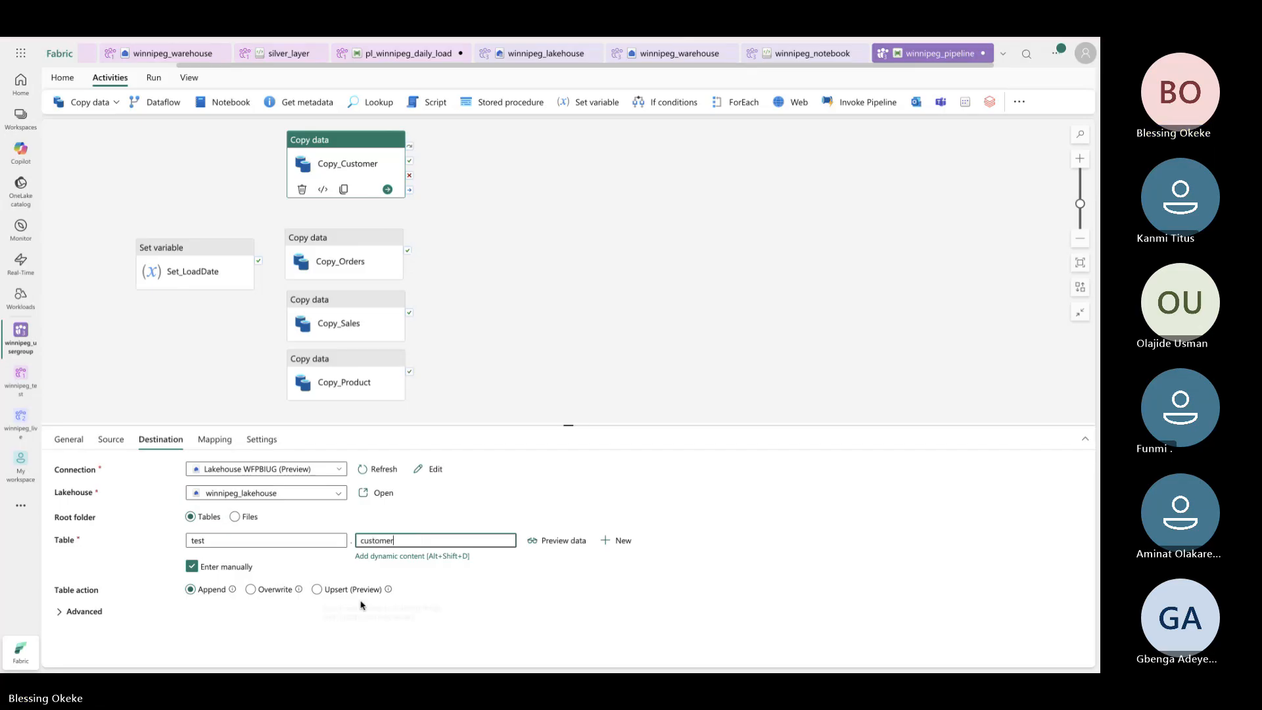
left_click(263, 589)
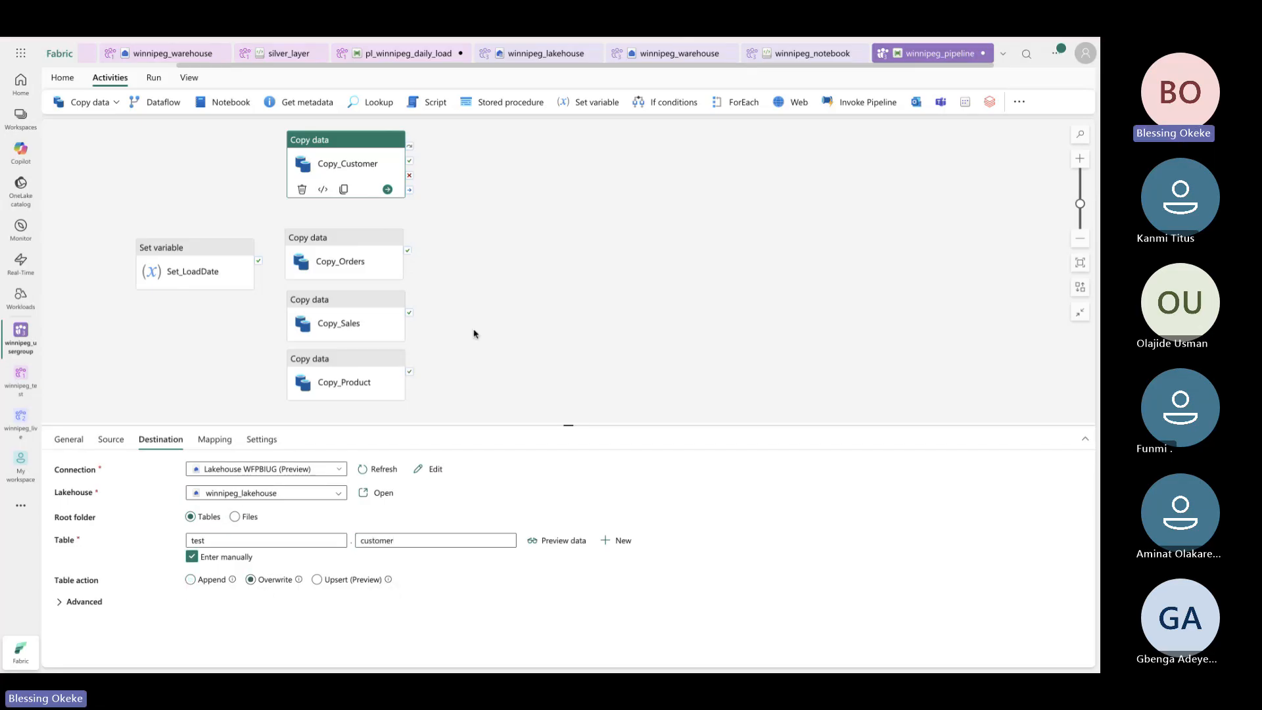
left_click(373, 144)
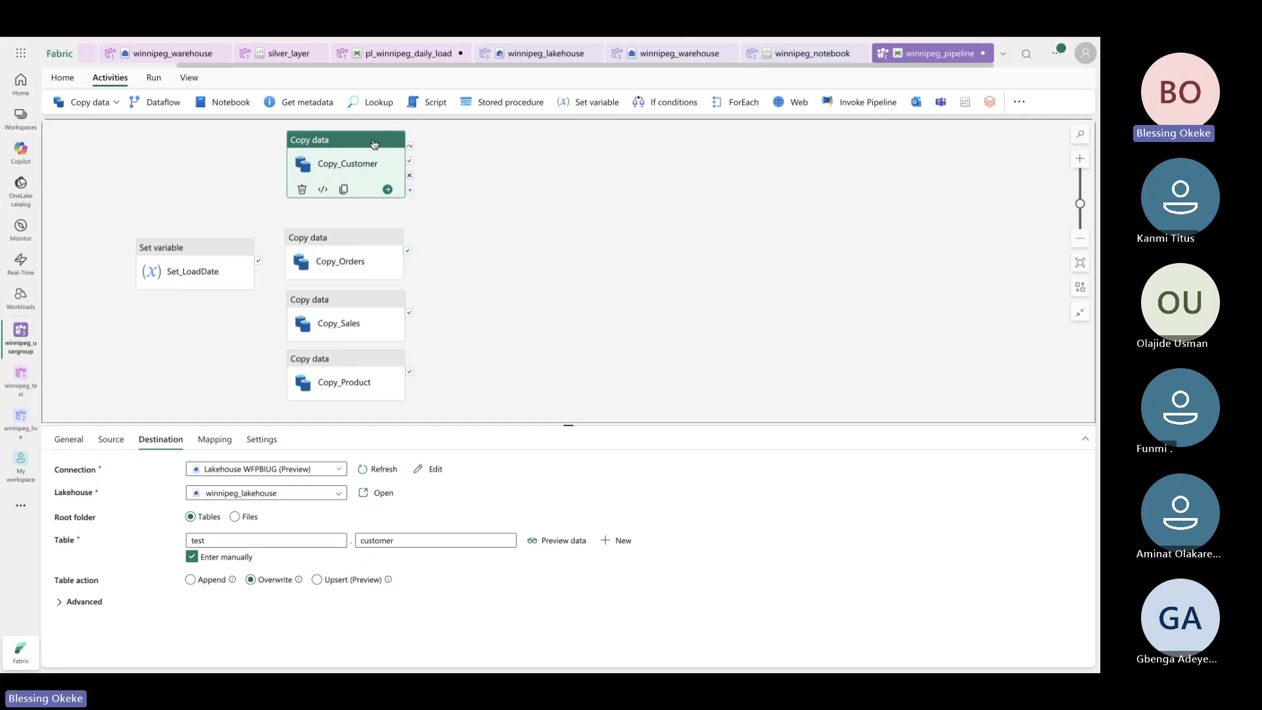
left_click_drag(373, 144, 372, 158)
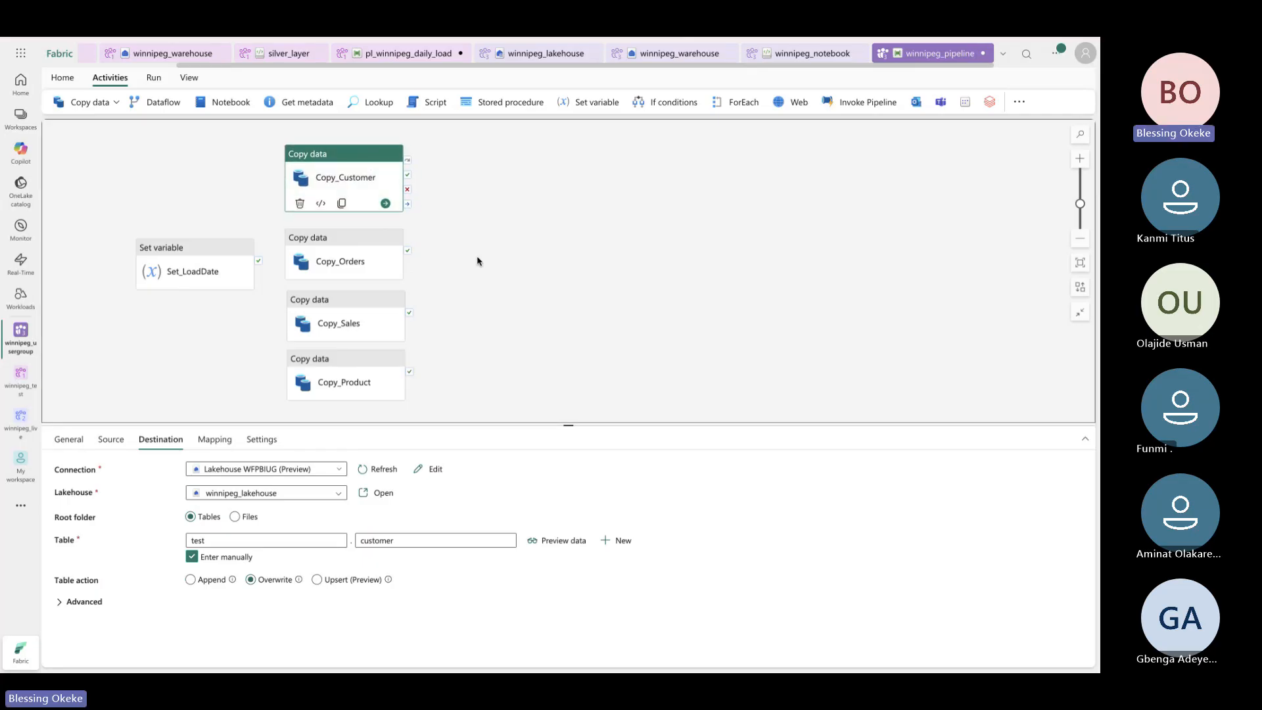
Link Set_LoadDate's success output to Copy_Customer, Copy_Sales and Copy_Product, and reposition Set_LoadDate
left_click(499, 272)
mouse_move(260, 265)
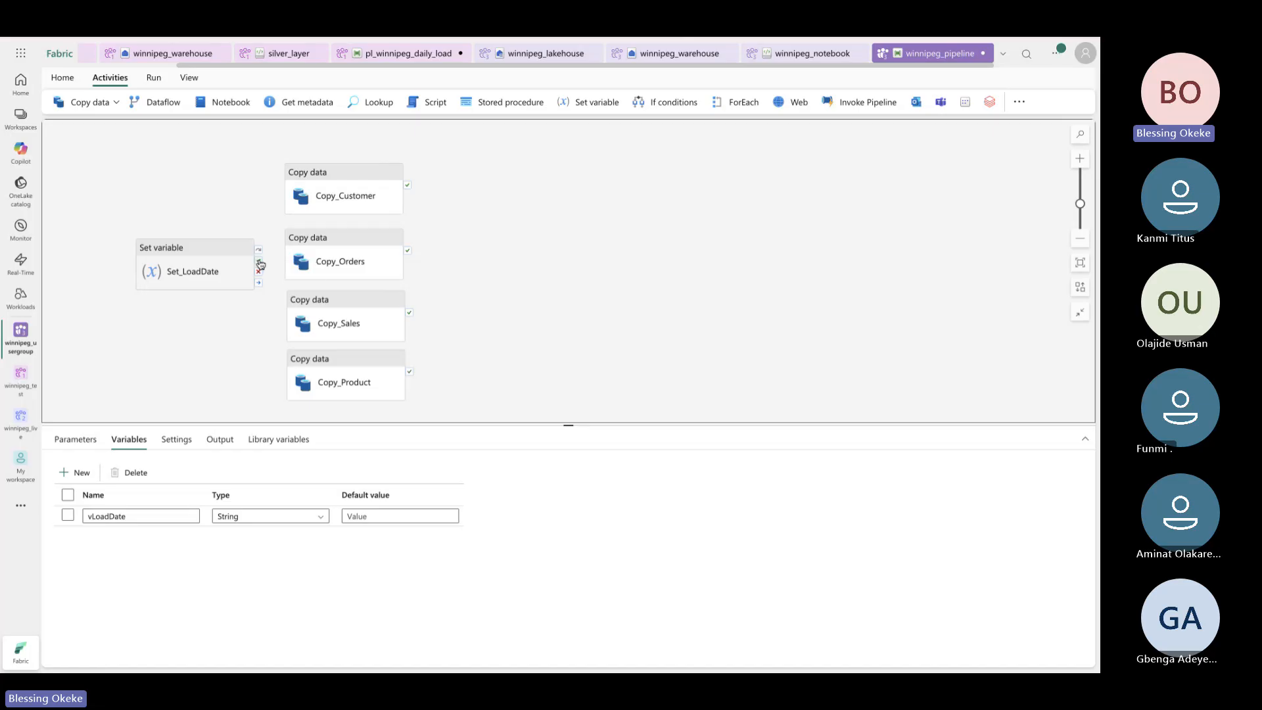
left_click_drag(259, 264, 287, 181)
left_click_drag(217, 248, 296, 256)
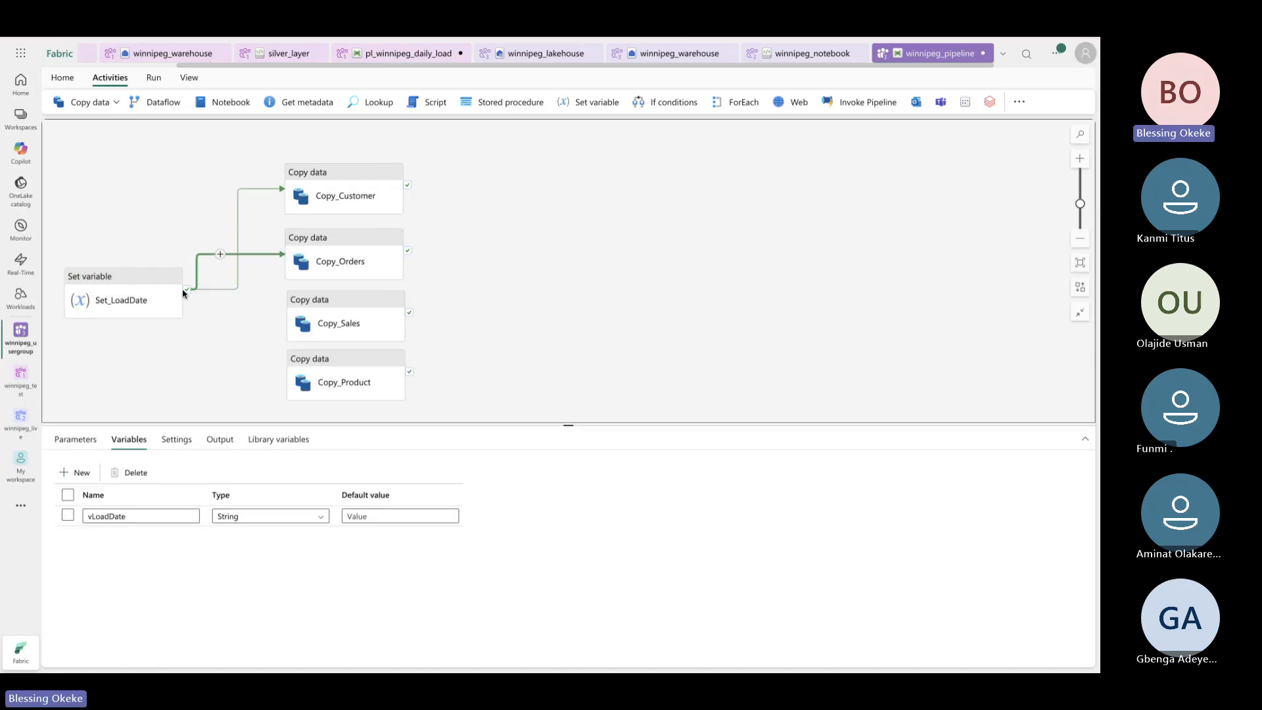
left_click_drag(187, 290, 293, 319)
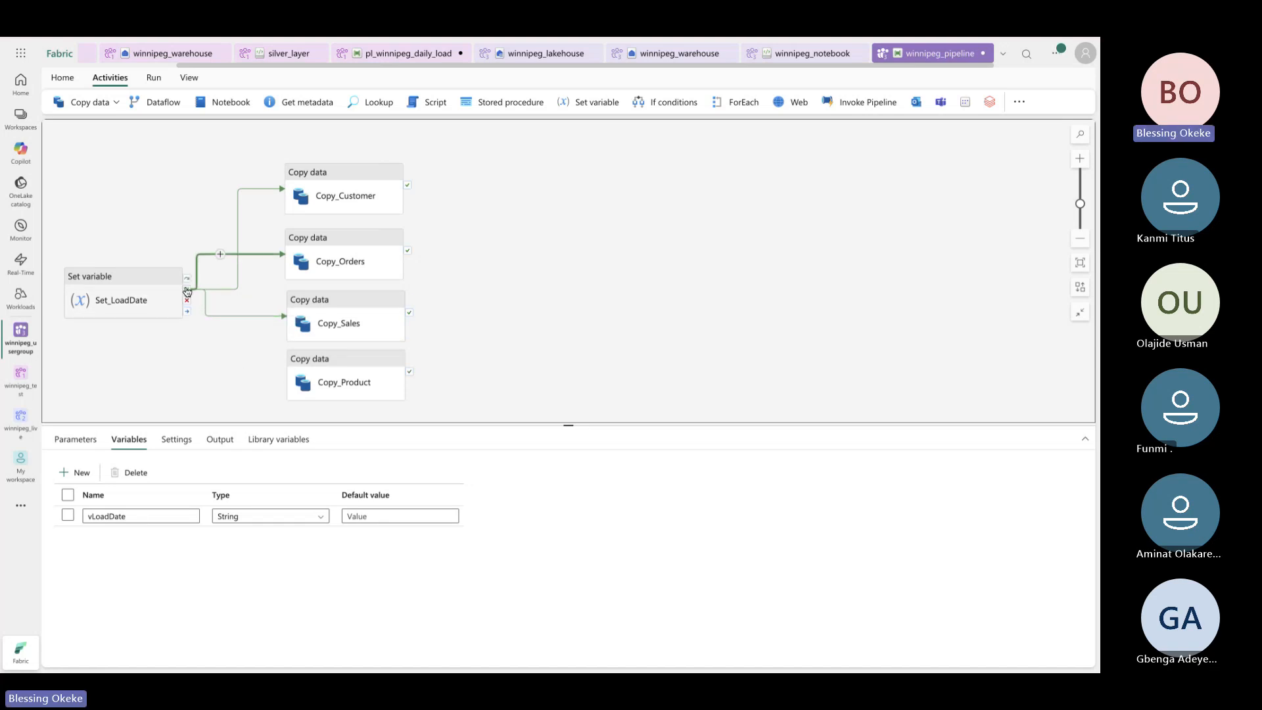
left_click_drag(187, 289, 305, 399)
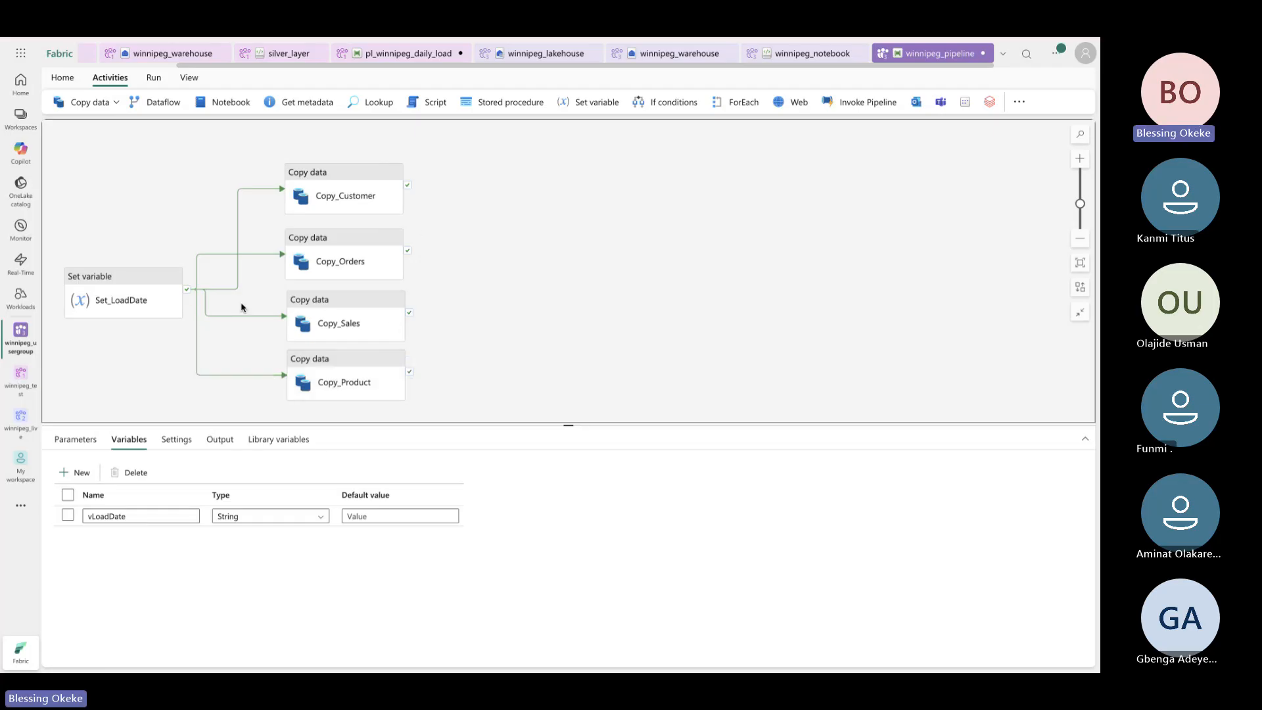
left_click_drag(136, 272, 146, 315)
left_click(569, 224)
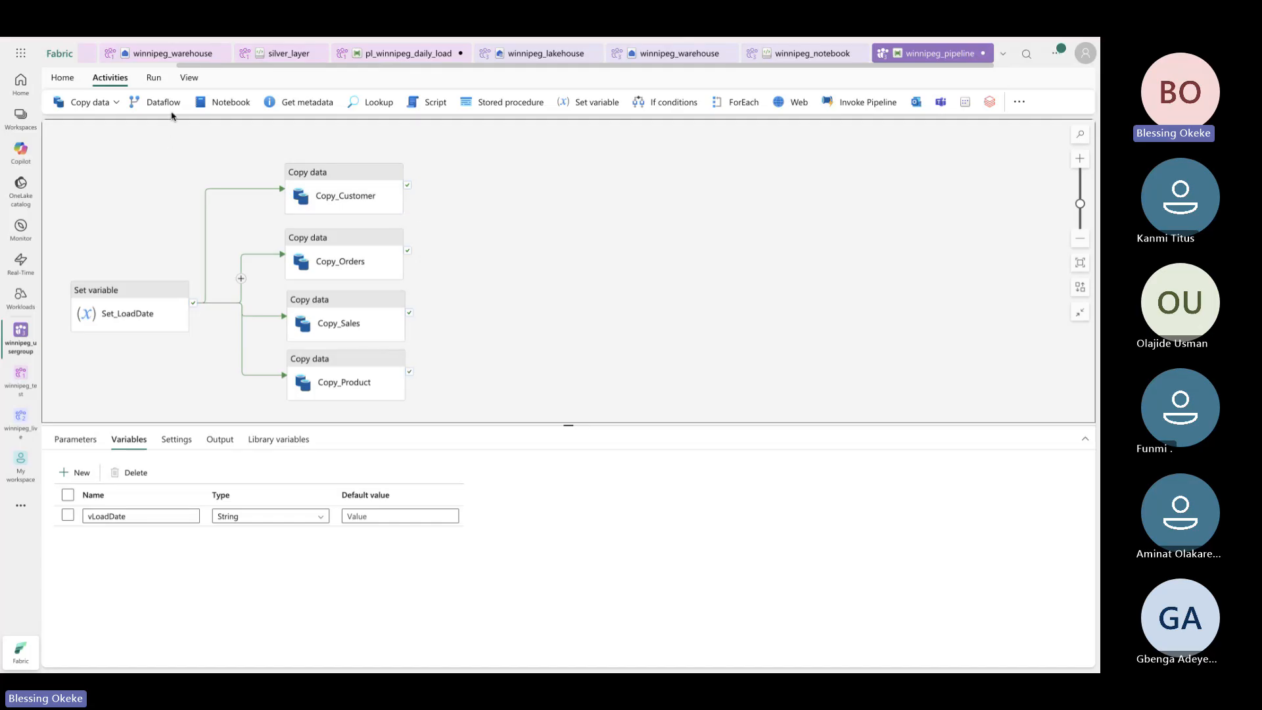
Show the Run controls and recheck Copy_Customer's destination and Snowflake source table
left_click(154, 78)
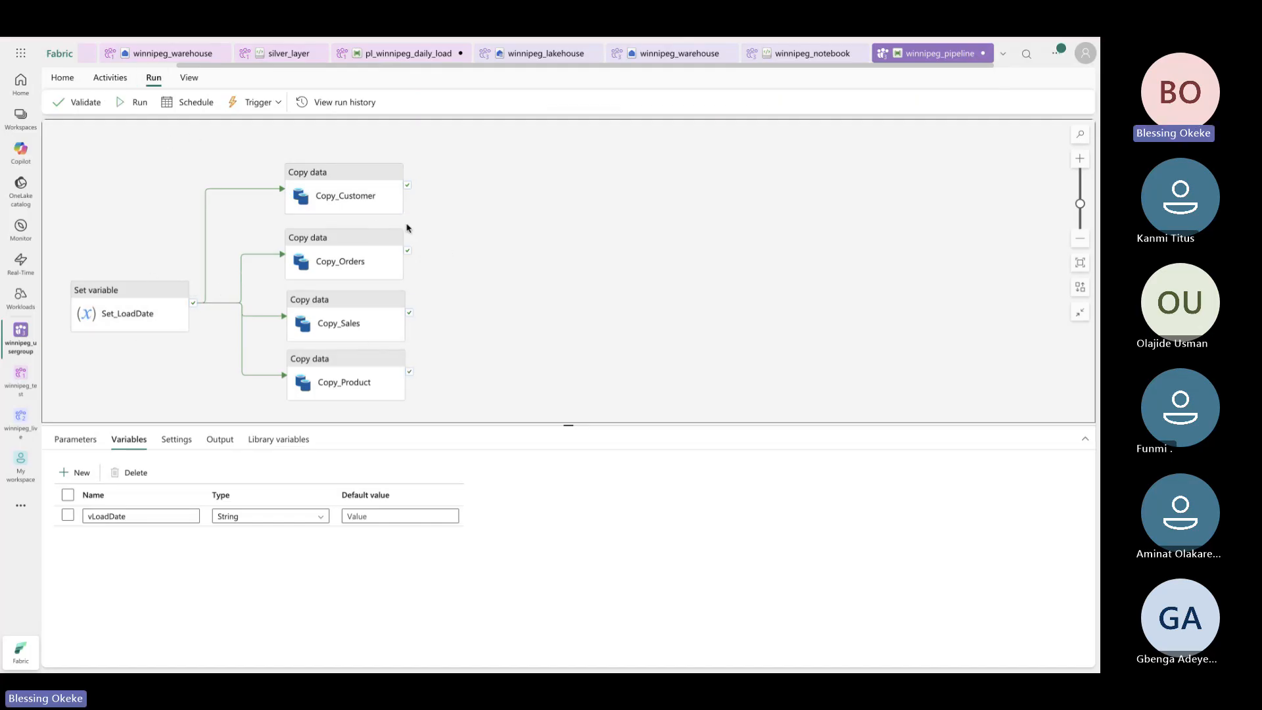
left_click(386, 200)
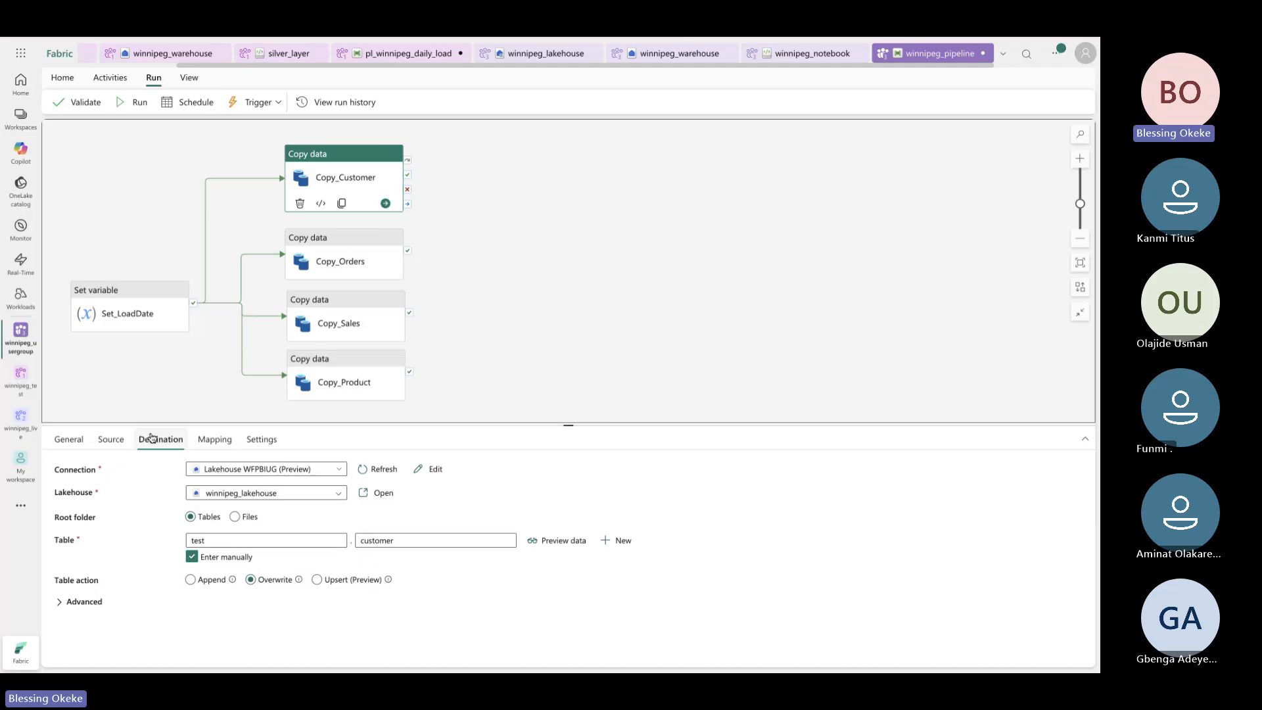
left_click(123, 439)
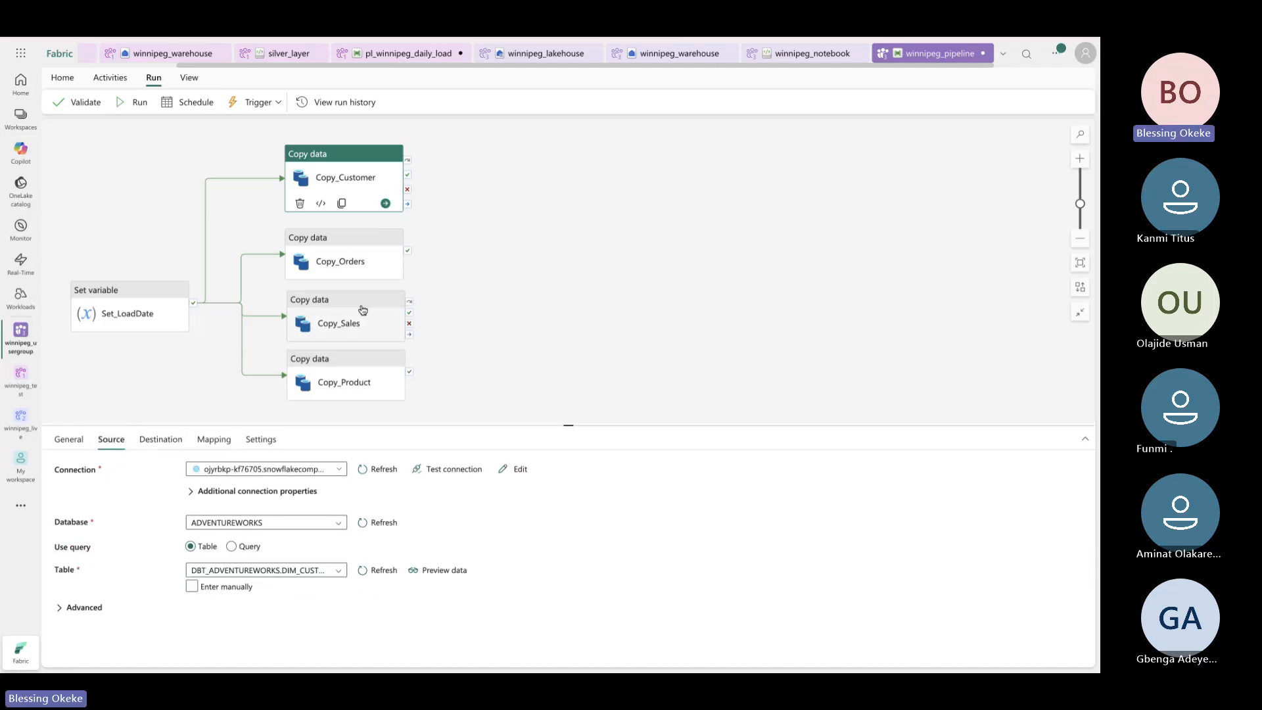
Verify Copy_Orders, Copy_Sales and Copy_Product destination tables, then choose Save and run
left_click(369, 268)
left_click(161, 440)
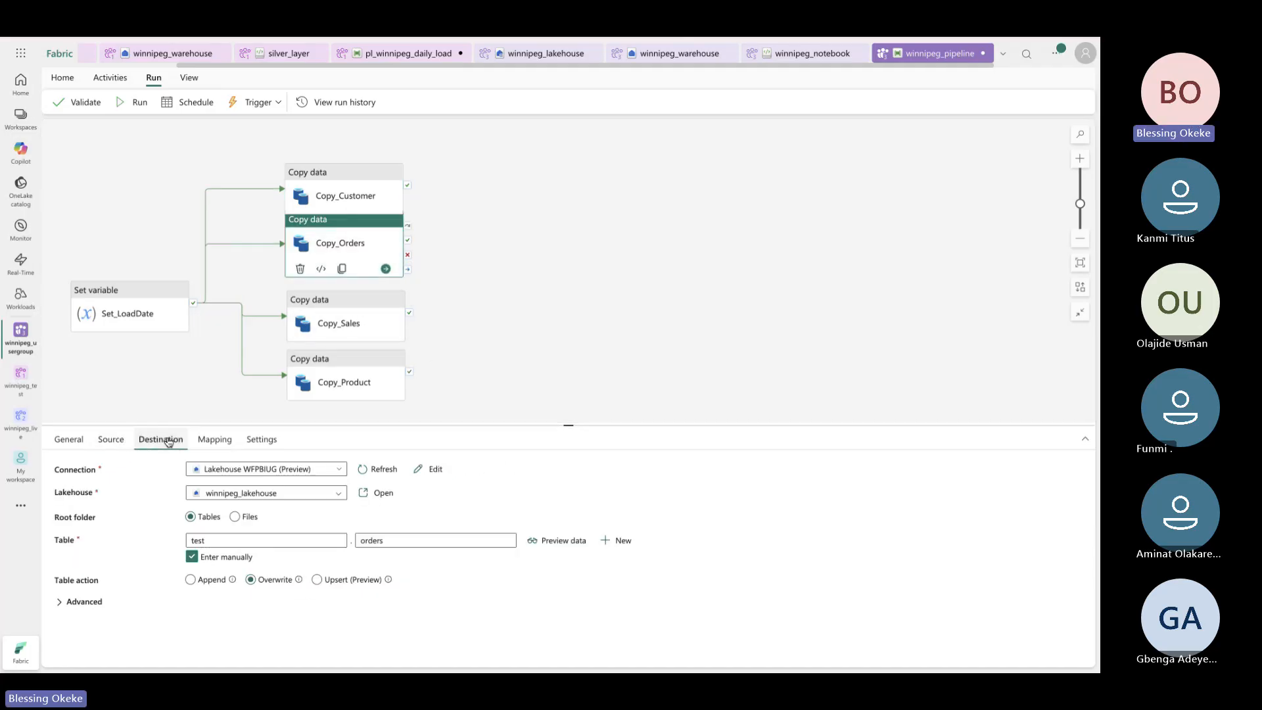
left_click(366, 332)
left_click(340, 378)
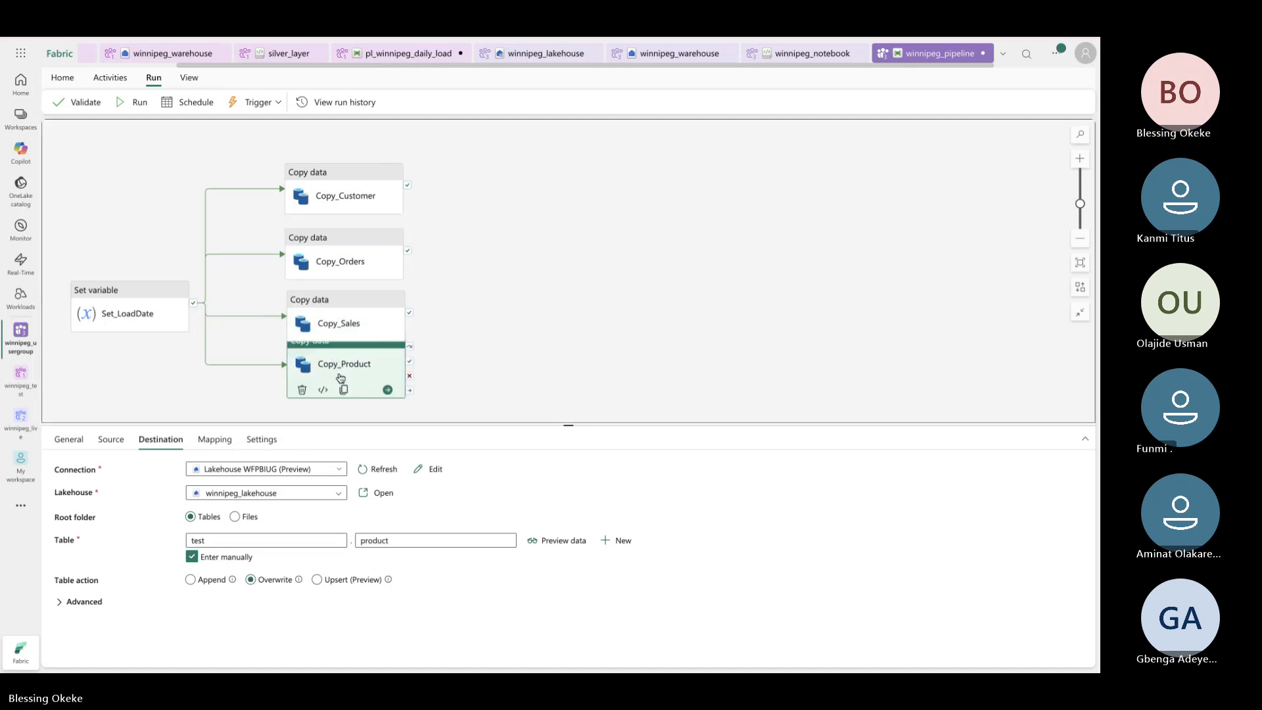
left_click(139, 103)
left_click(551, 399)
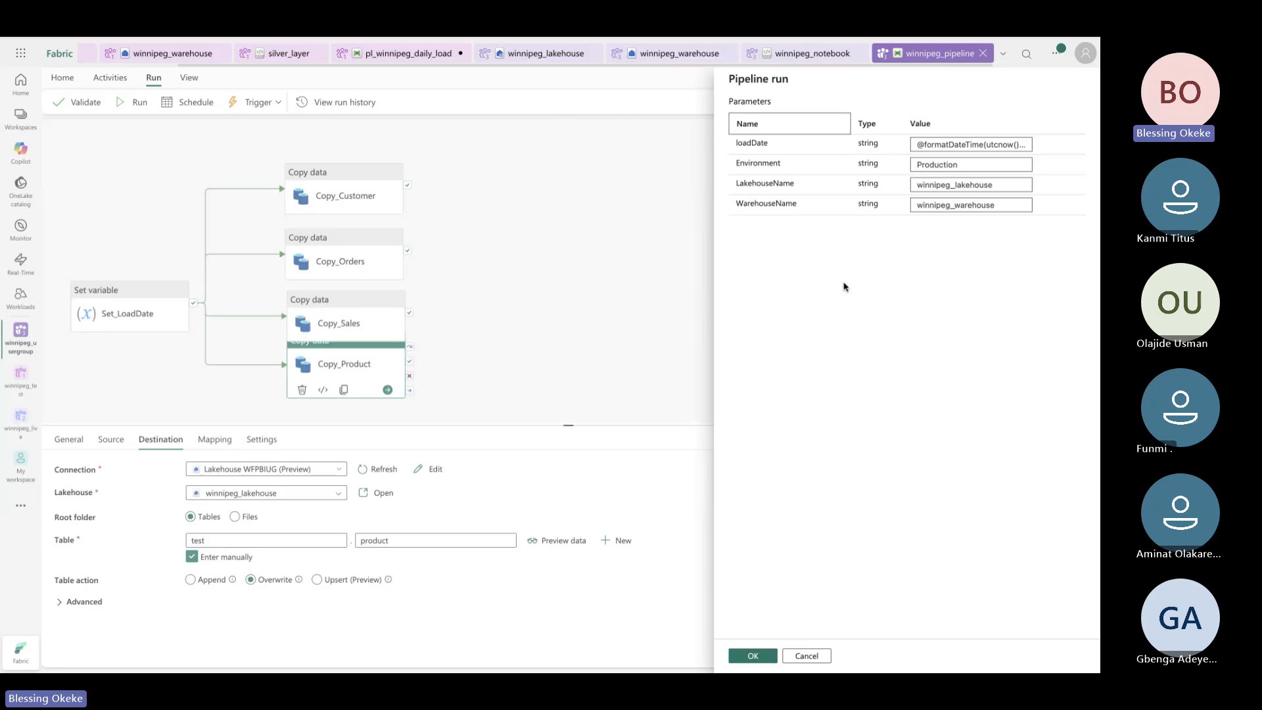
Confirm the run parameters with OK and deselect Copy_Product to watch pipeline output
left_click(751, 656)
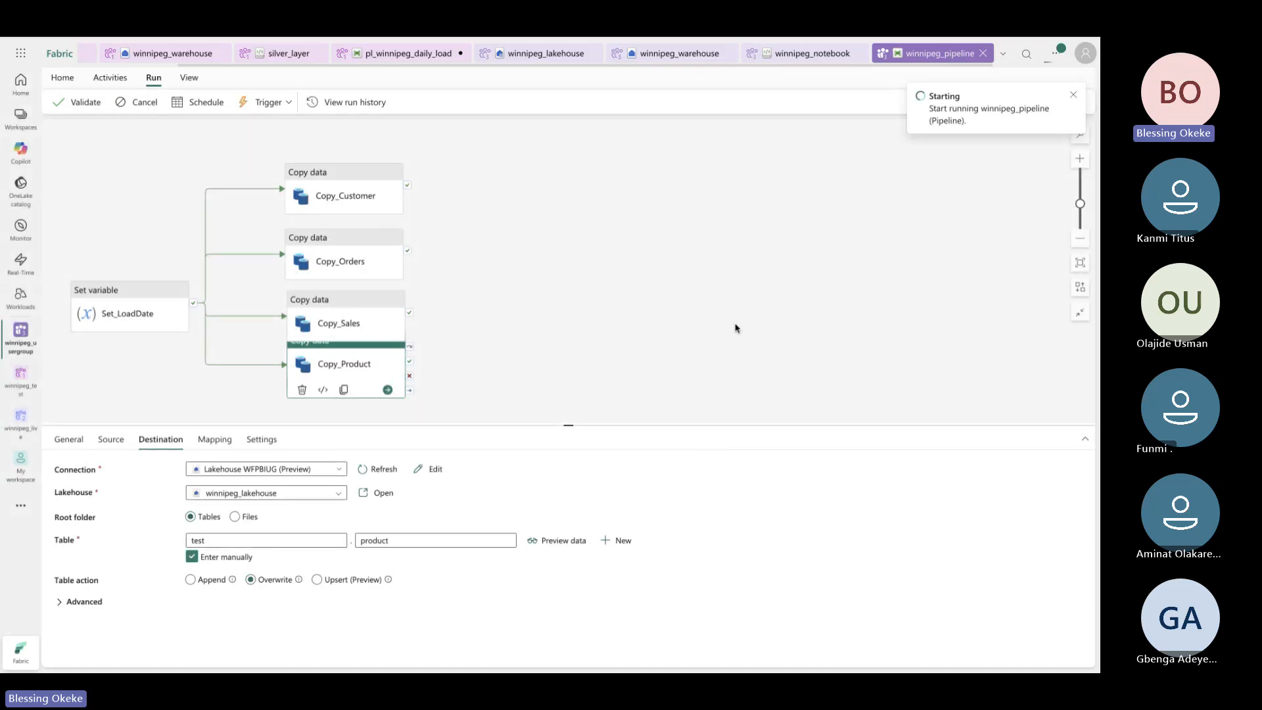
left_click(736, 327)
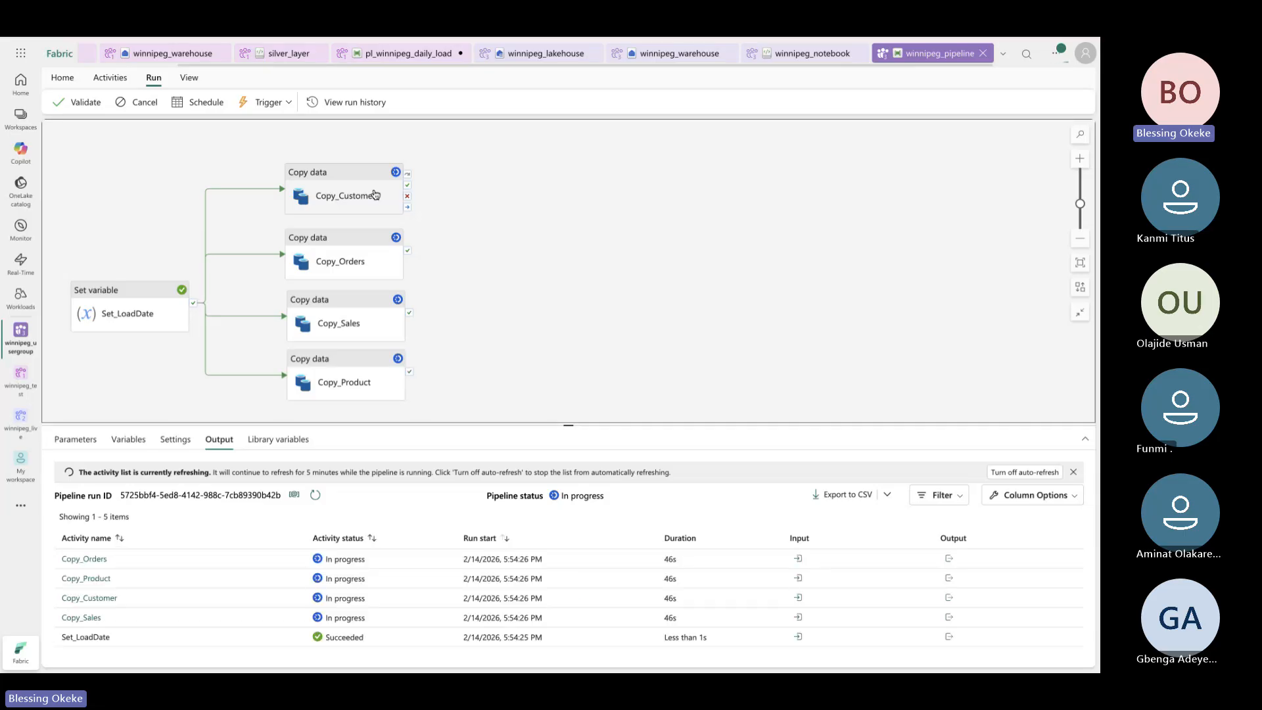
Review Copy_Customer's source, destination and mapping, then watch the Output until everything succeeds
left_click(375, 194)
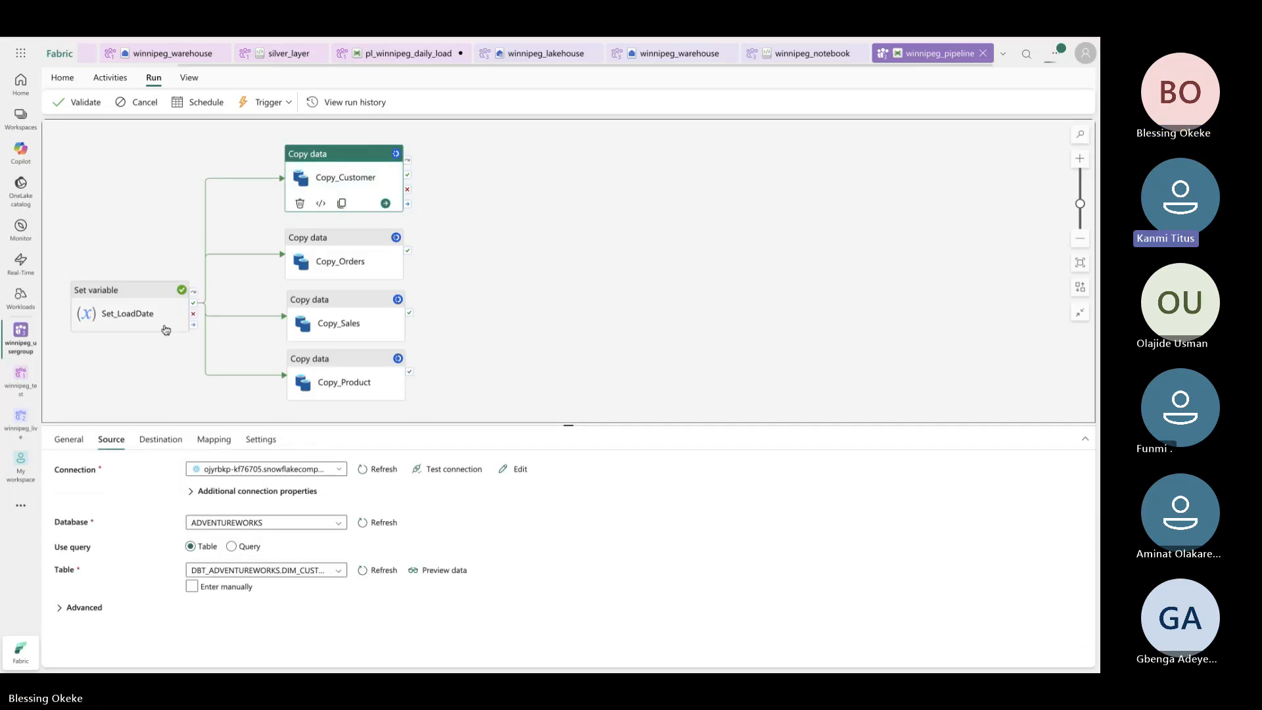
left_click(162, 440)
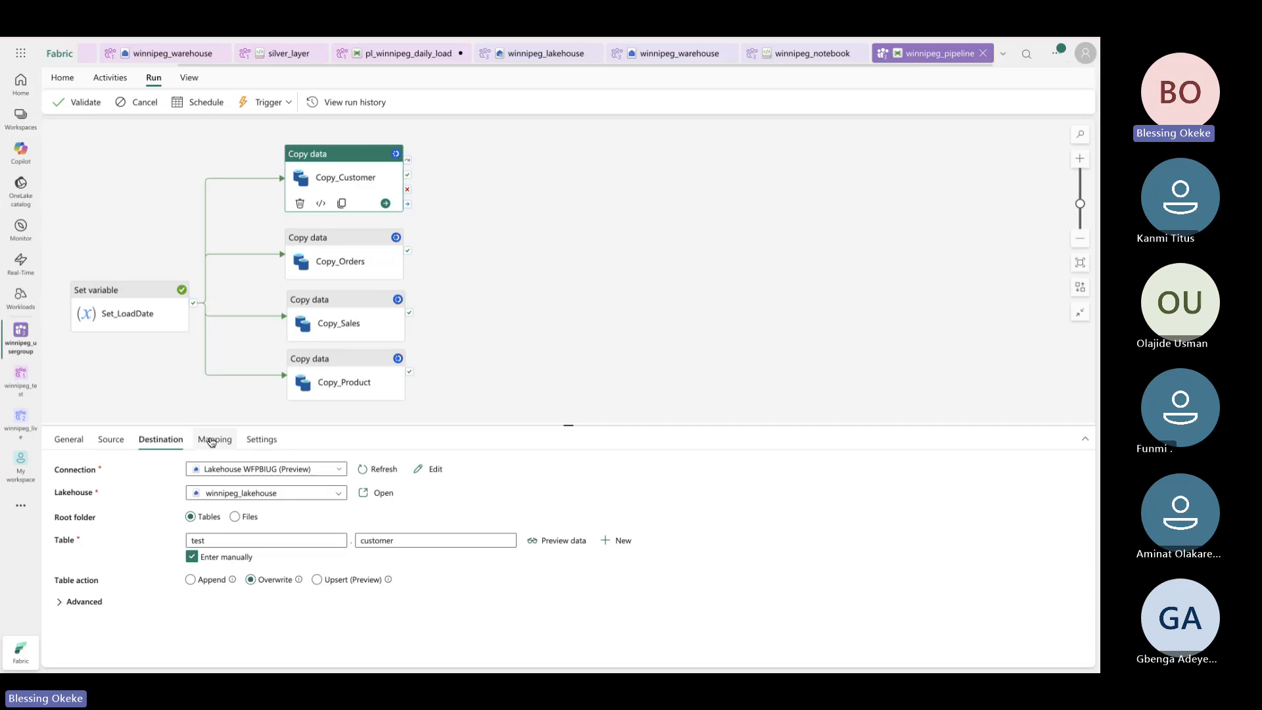
left_click(208, 441)
left_click(147, 442)
left_click(111, 439)
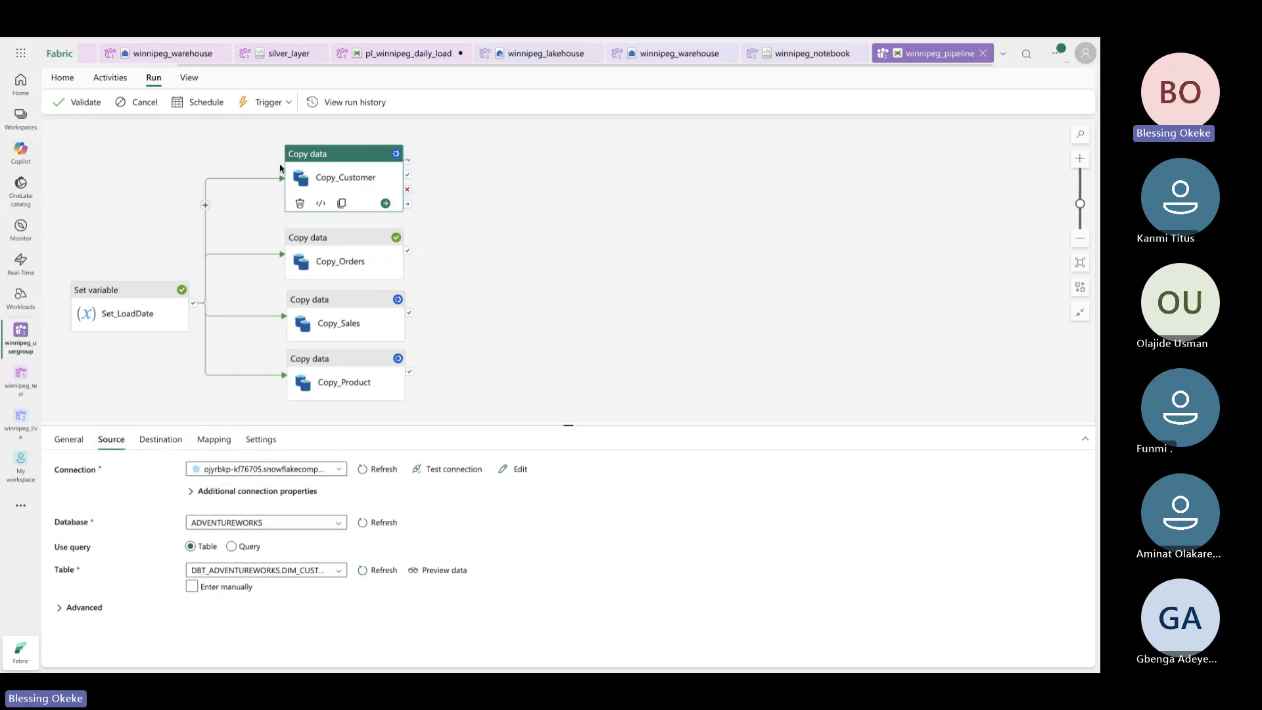
left_click(496, 237)
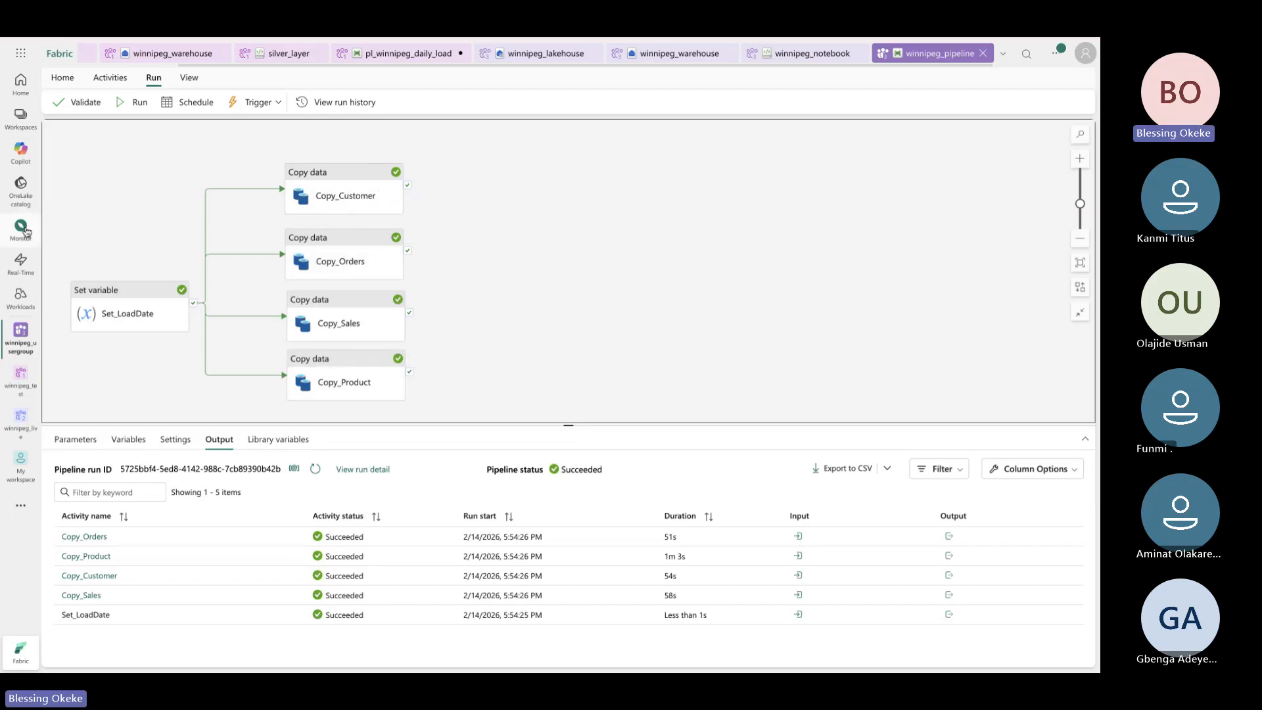
Open winnipeg_lakehouse in winnipeg_usergroup, refresh Tables, expand test, then switch to winnipeg_notebook
left_click(21, 118)
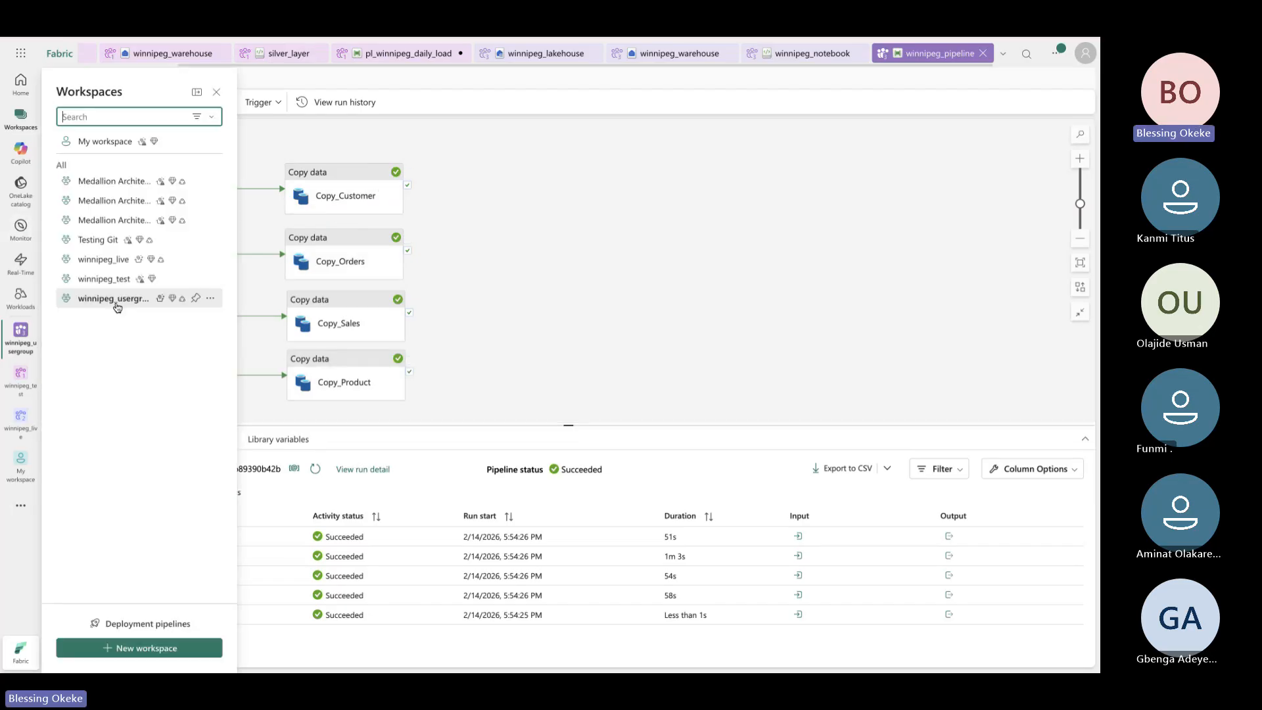
left_click(115, 299)
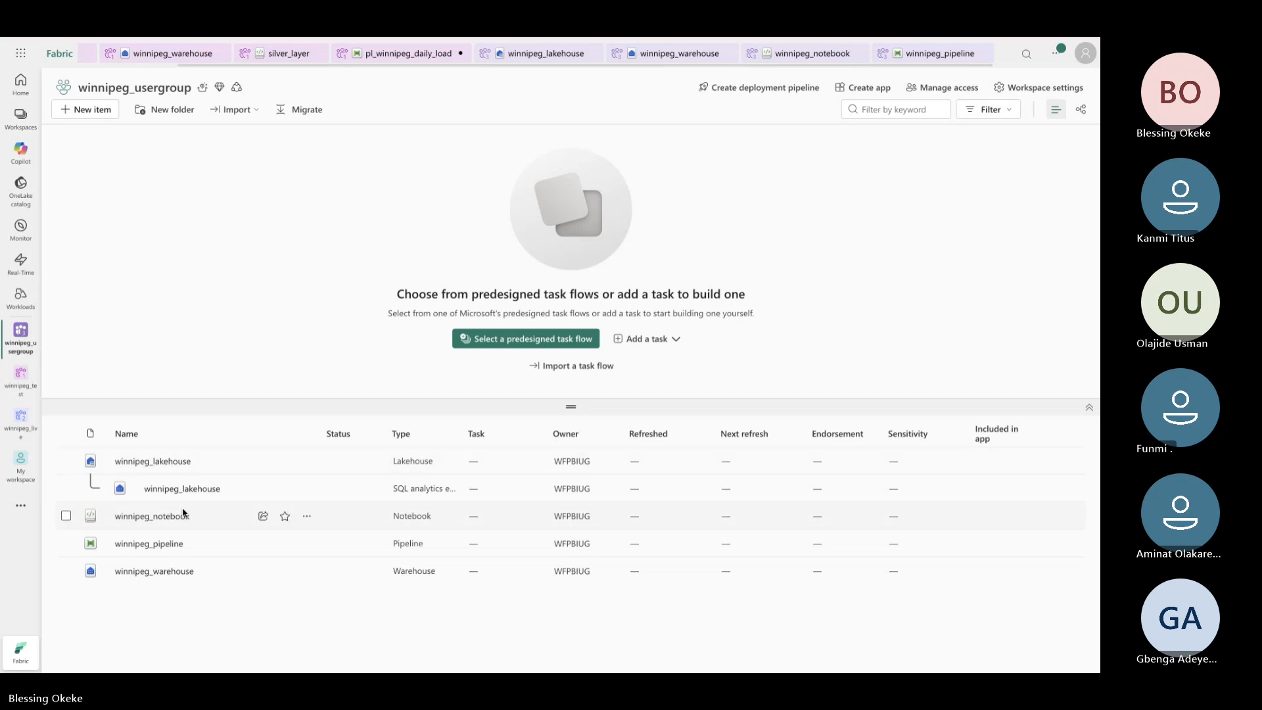
left_click(160, 462)
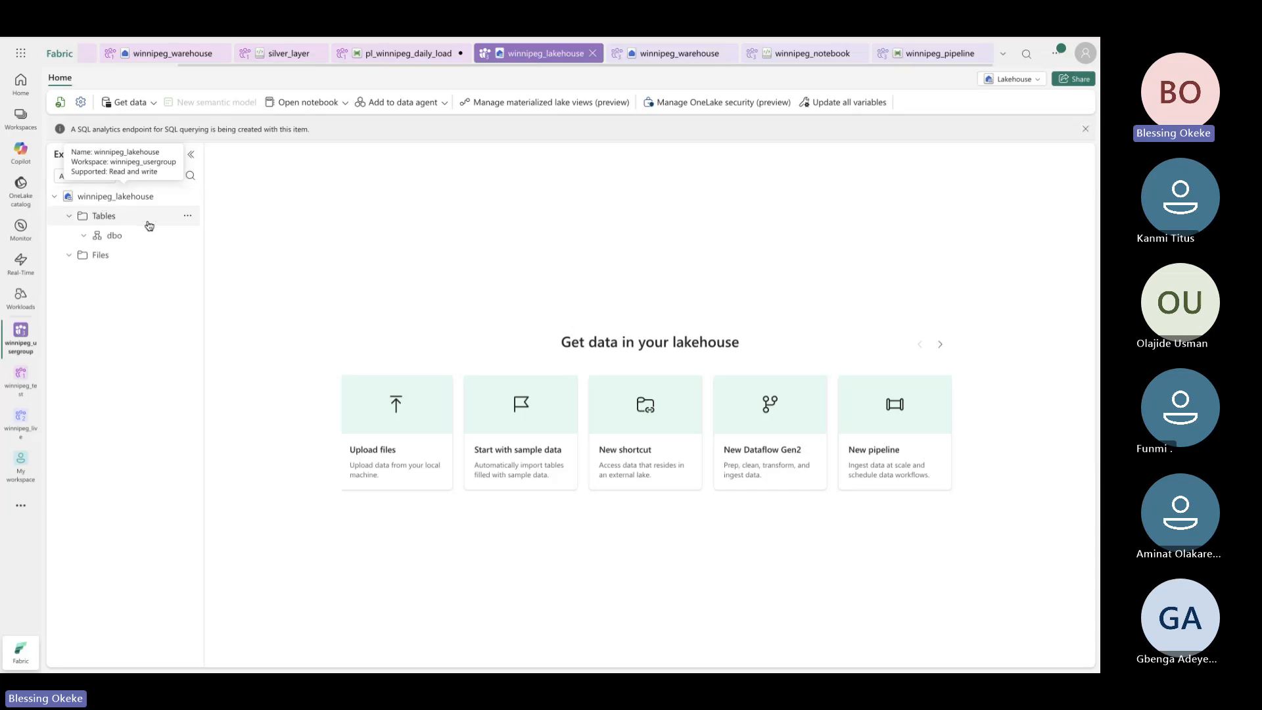
left_click(187, 219)
left_click(213, 330)
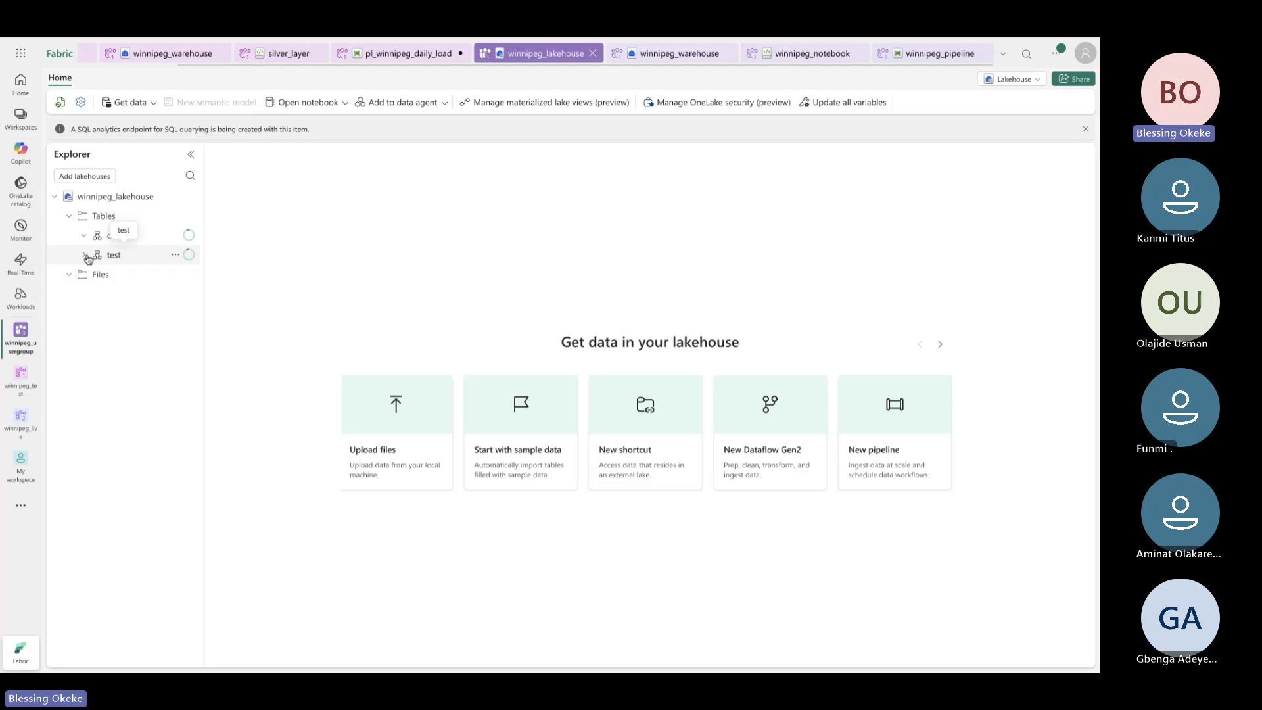
left_click(86, 256)
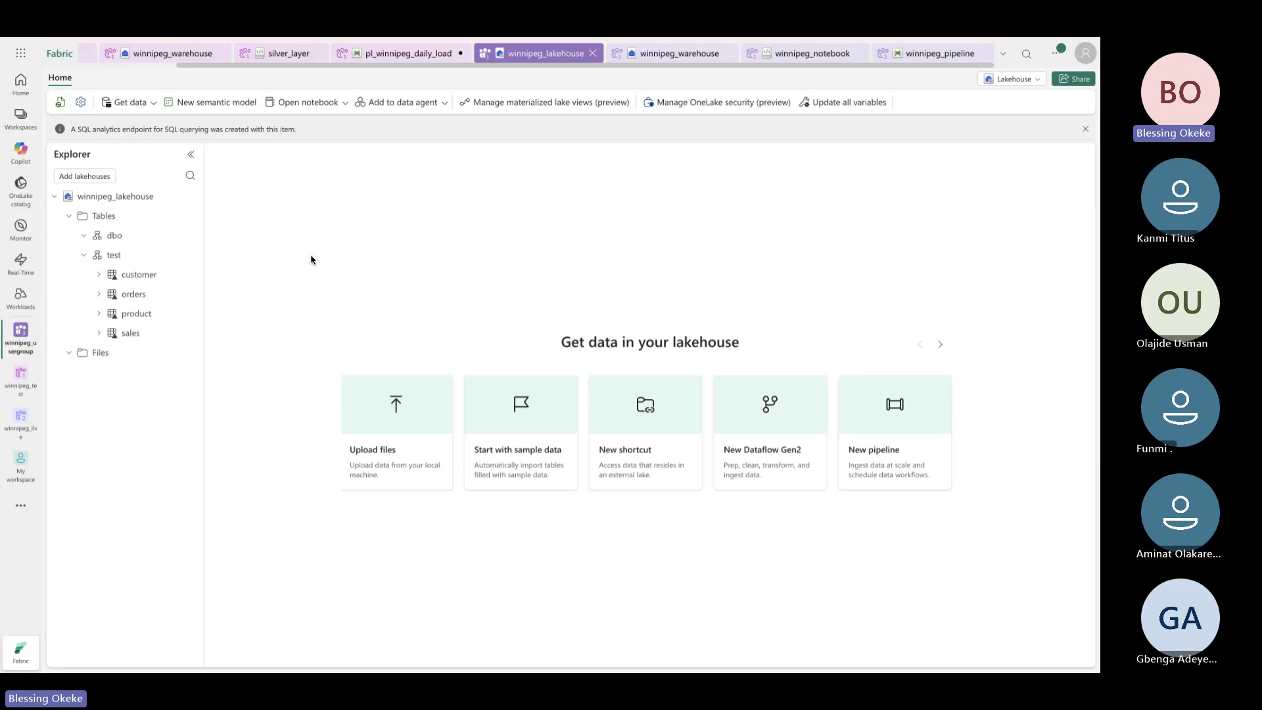
left_click(824, 56)
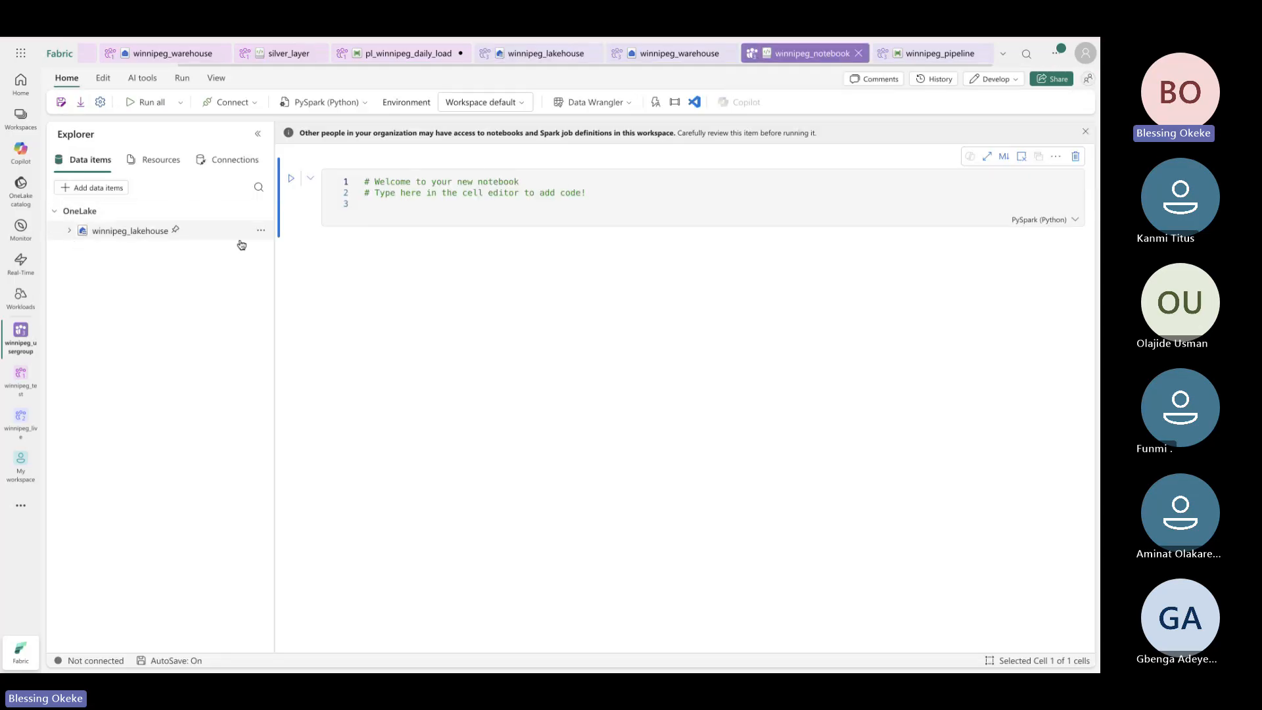
Refresh winnipeg_lakehouse in the notebook explorer, expand Tables > test, and click into the code cell
left_click(261, 231)
left_click(292, 273)
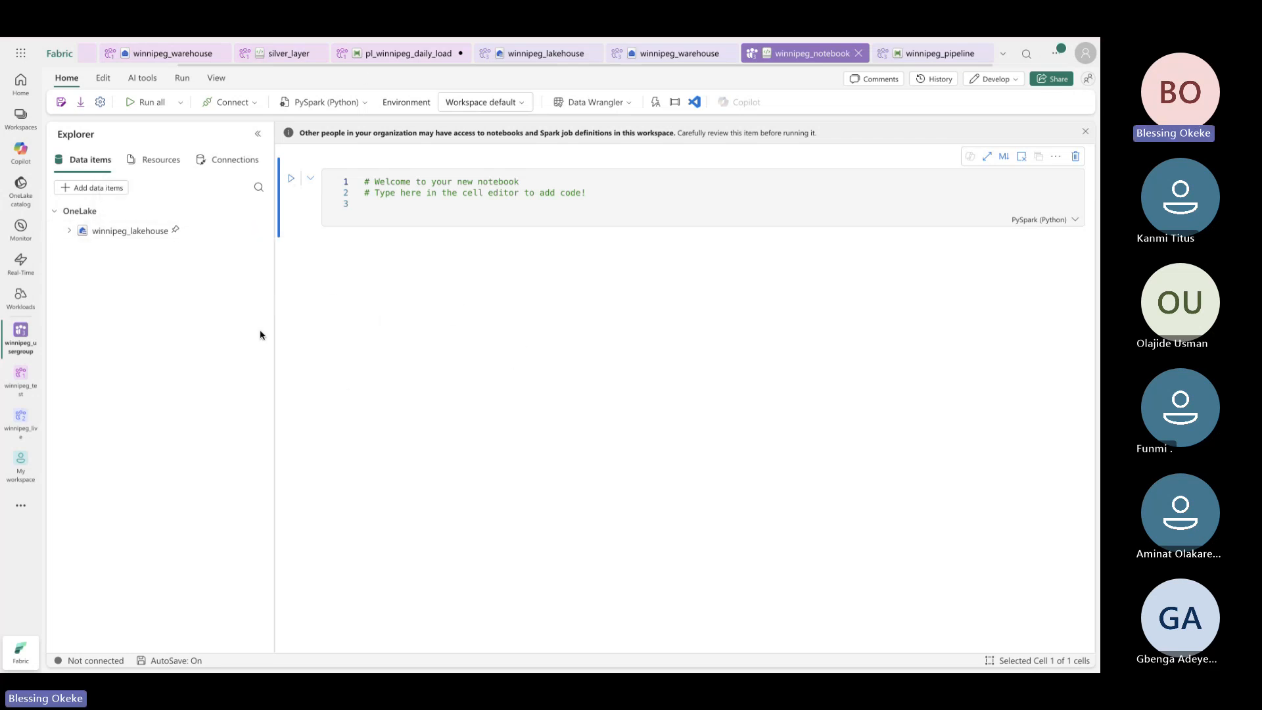
left_click(70, 230)
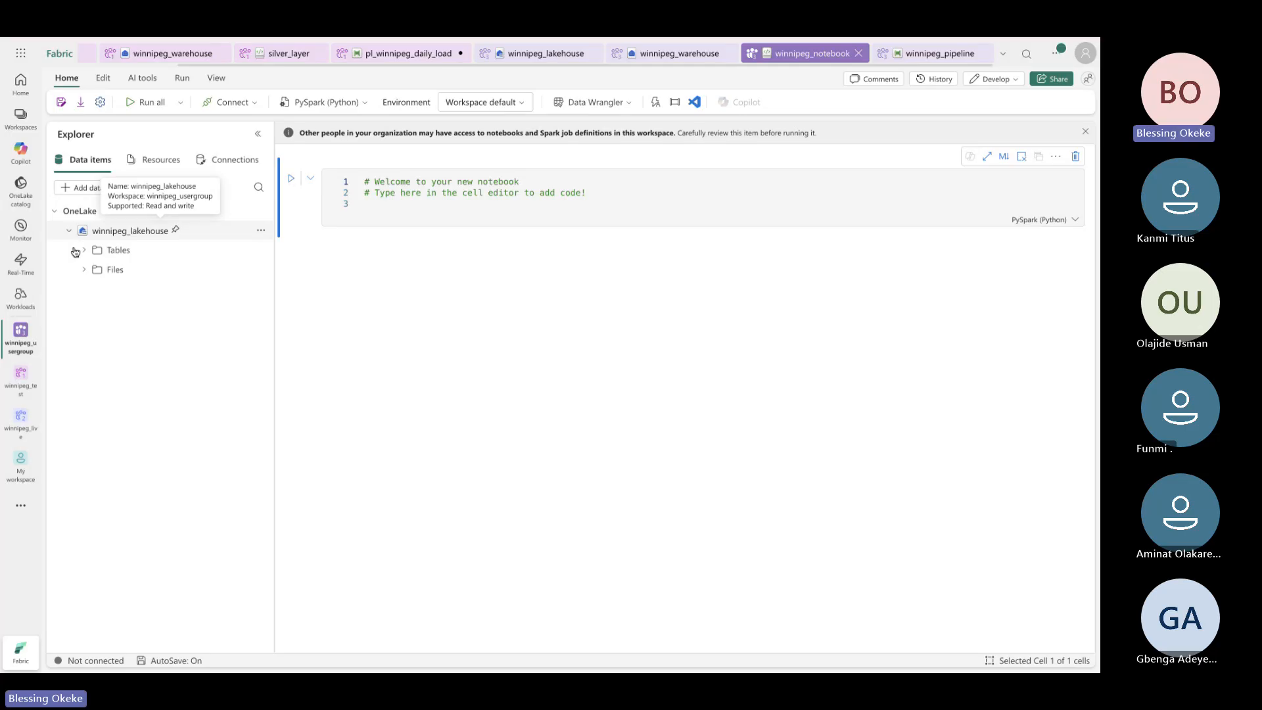
left_click(83, 250)
left_click(99, 289)
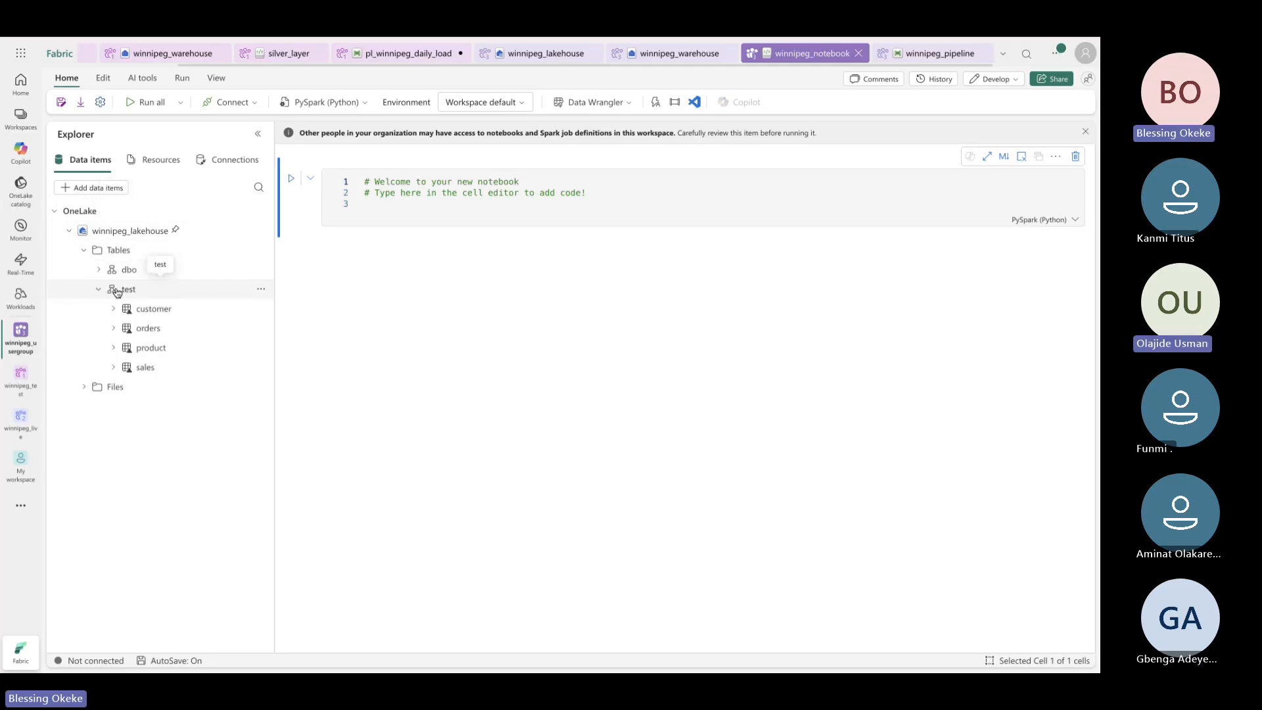
left_click(386, 204)
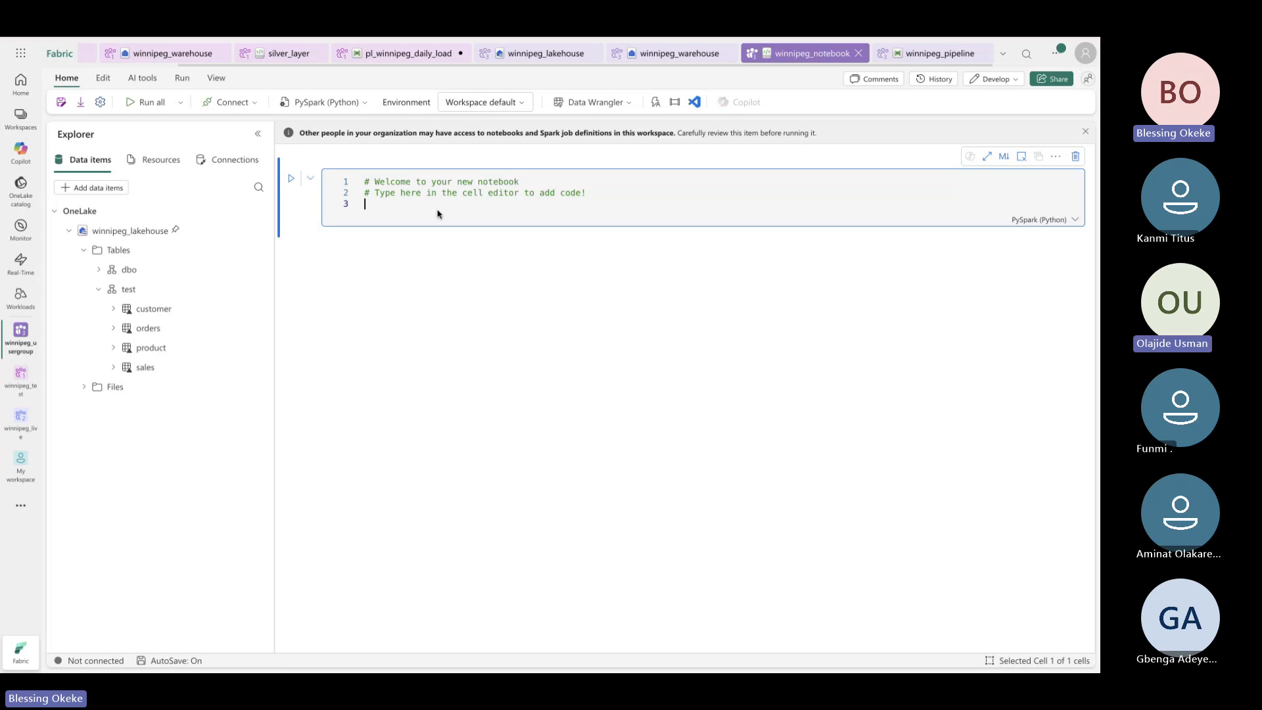
Paste the PySpark silver-cleaning script over the starter comments and scroll through it
key("ctrl+a")
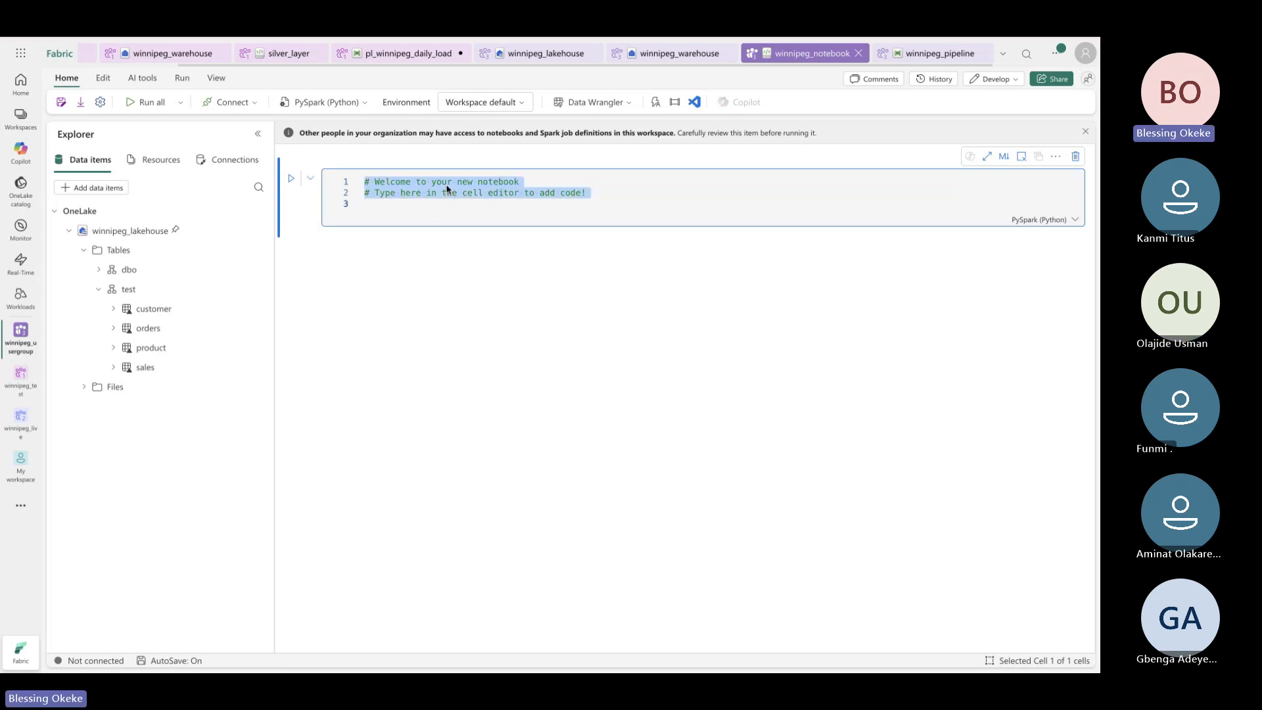
key("ctrl+v")
scroll(519, 328, "up", 7)
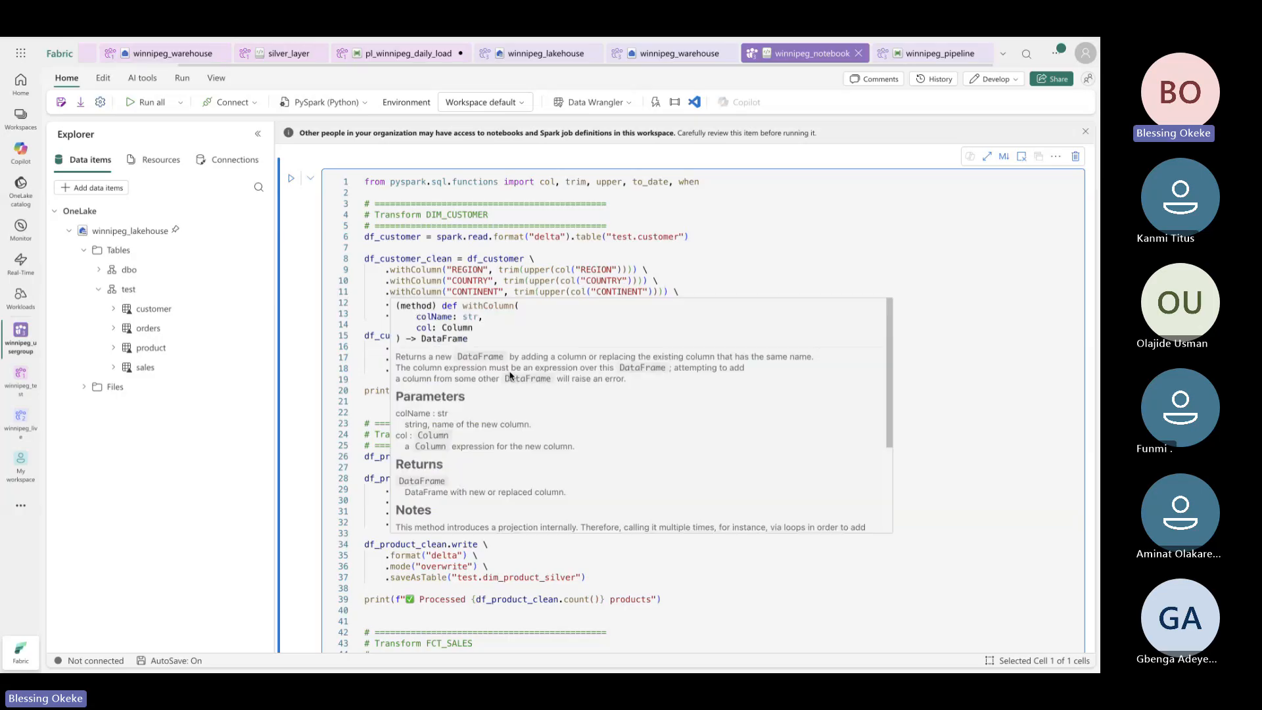
left_click(486, 281)
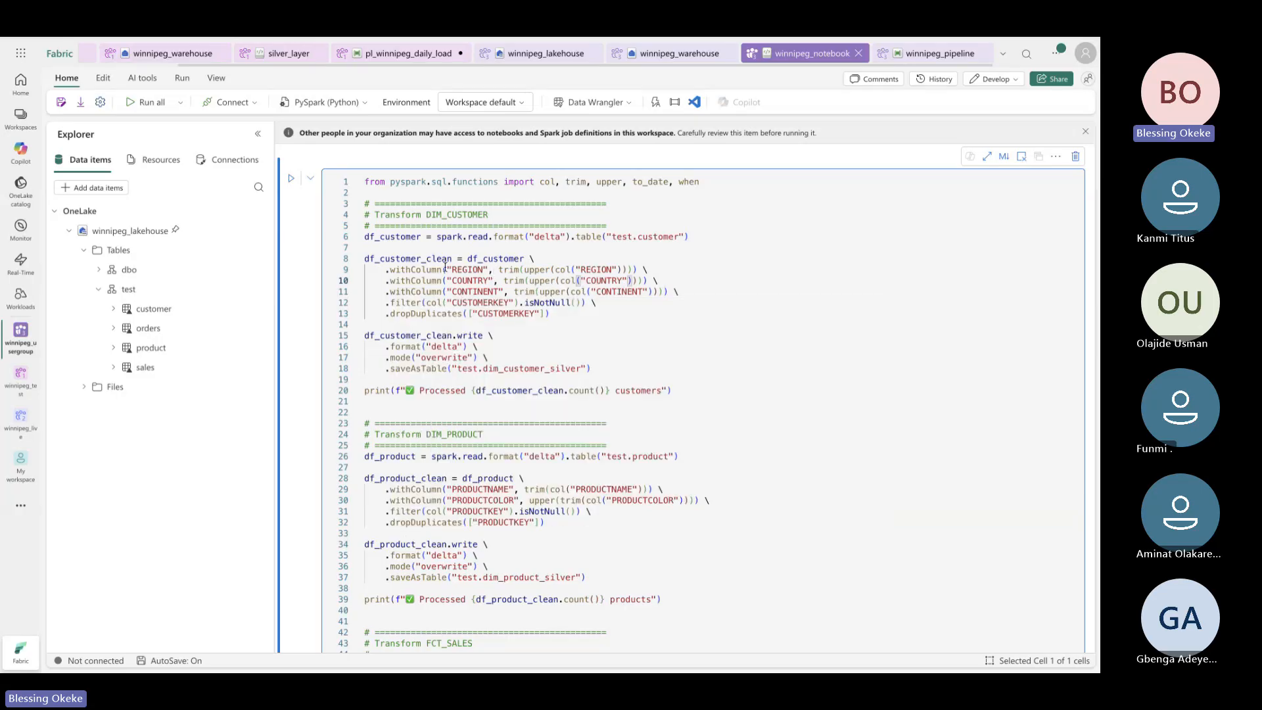
left_click(522, 251)
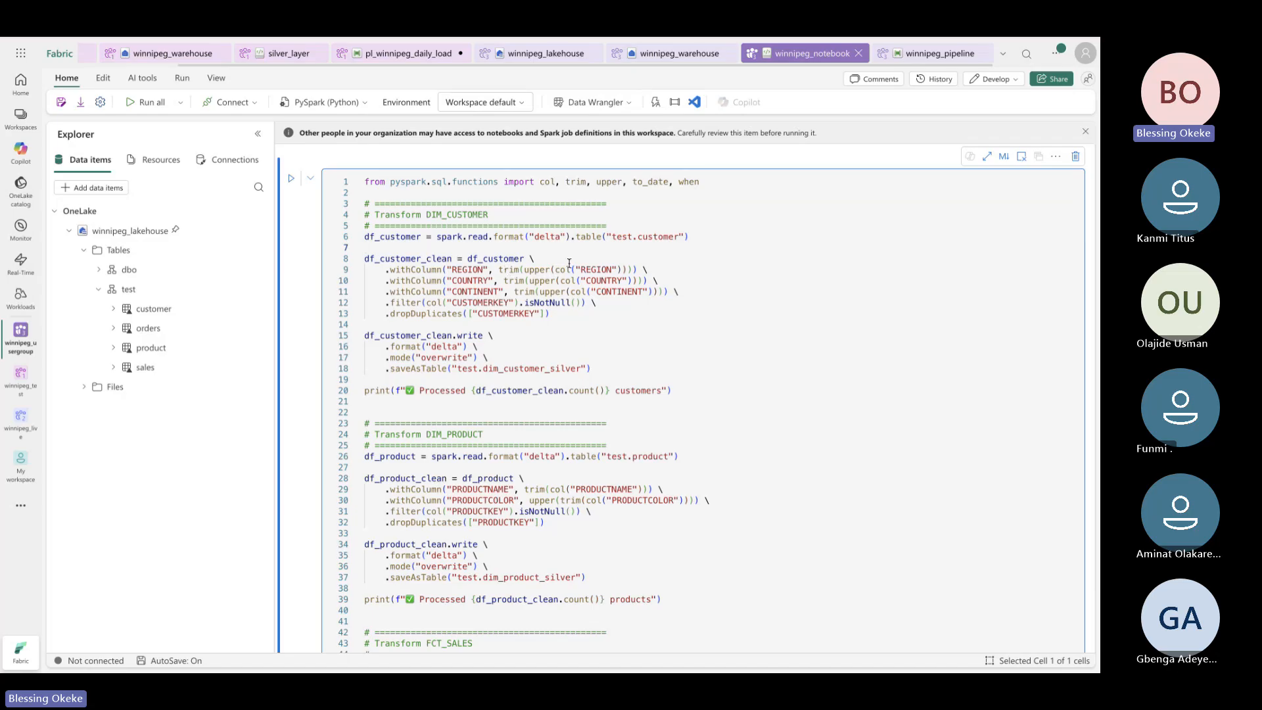
scroll(539, 276, "down", 3)
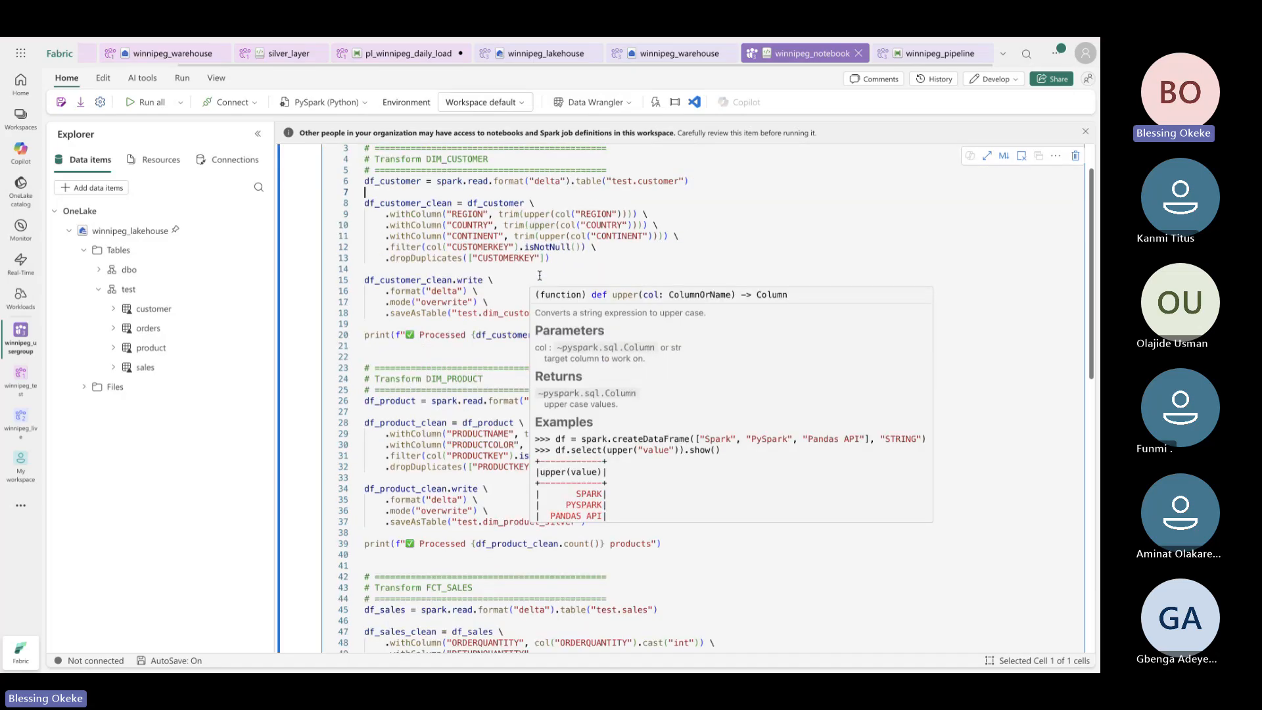
left_click(474, 290)
scroll(474, 291, "down", 9)
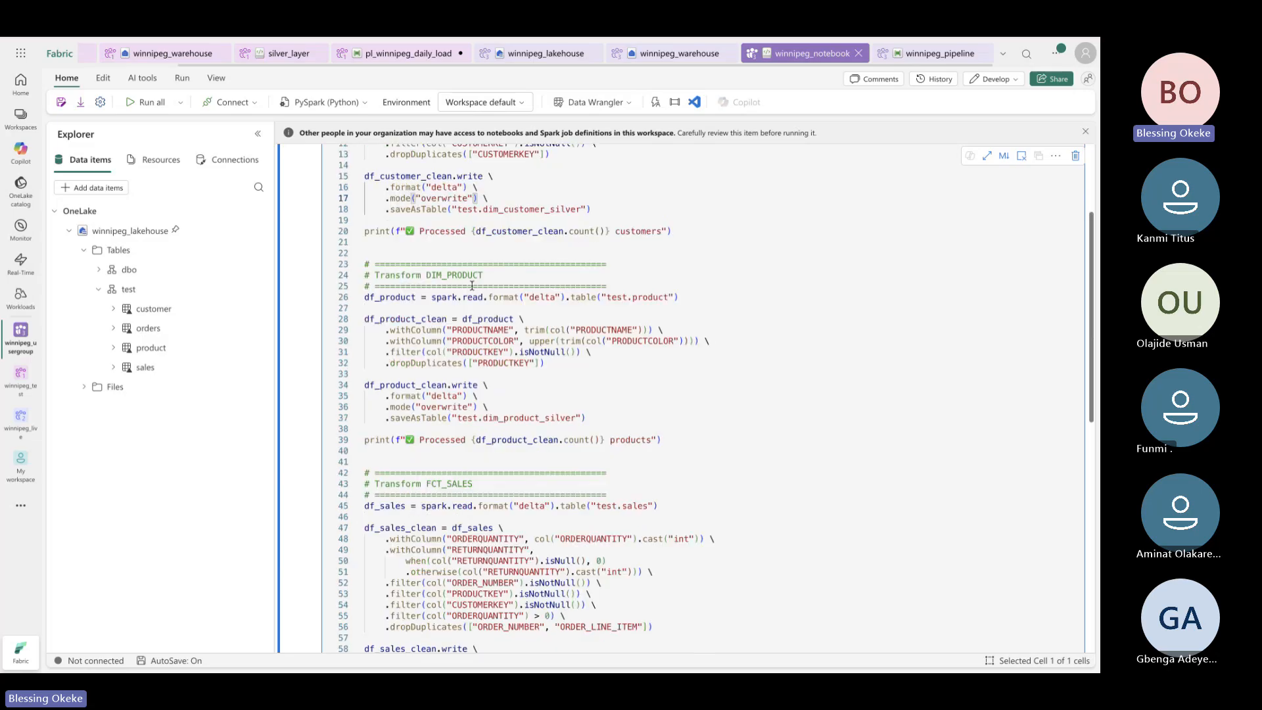
scroll(472, 285, "up", 10)
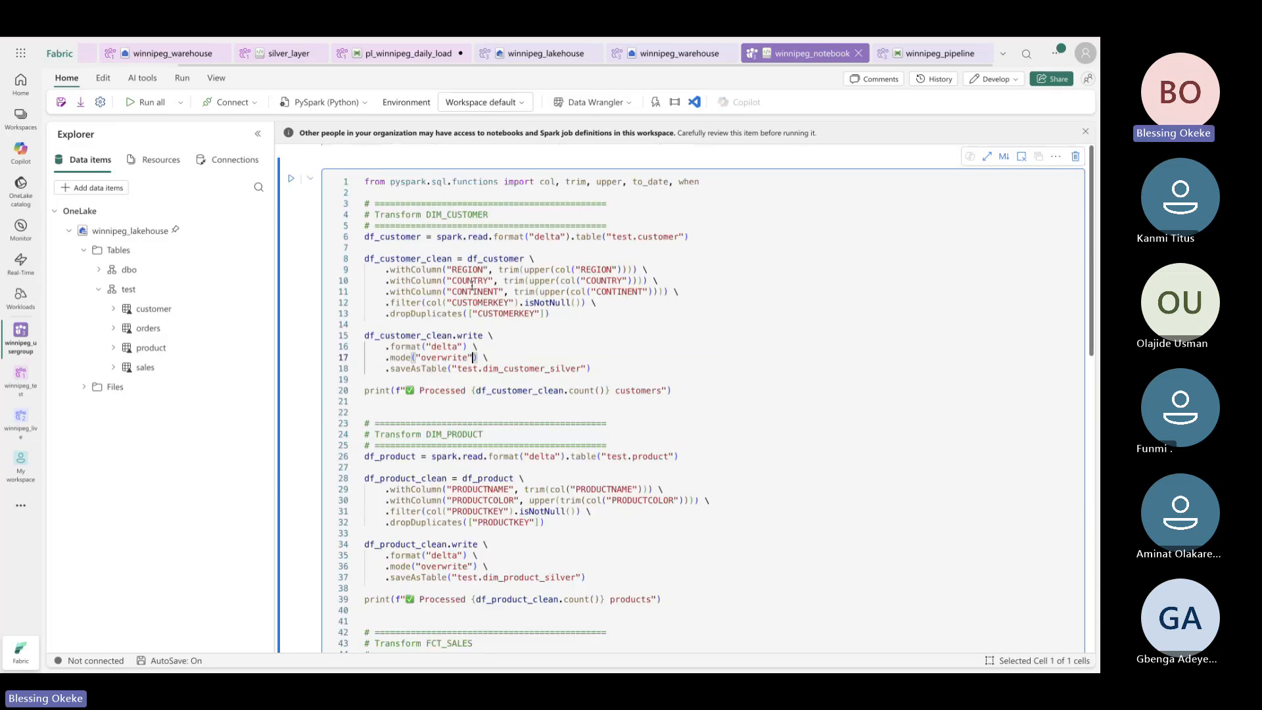
scroll(515, 327, "down", 2)
scroll(515, 327, "down", 9)
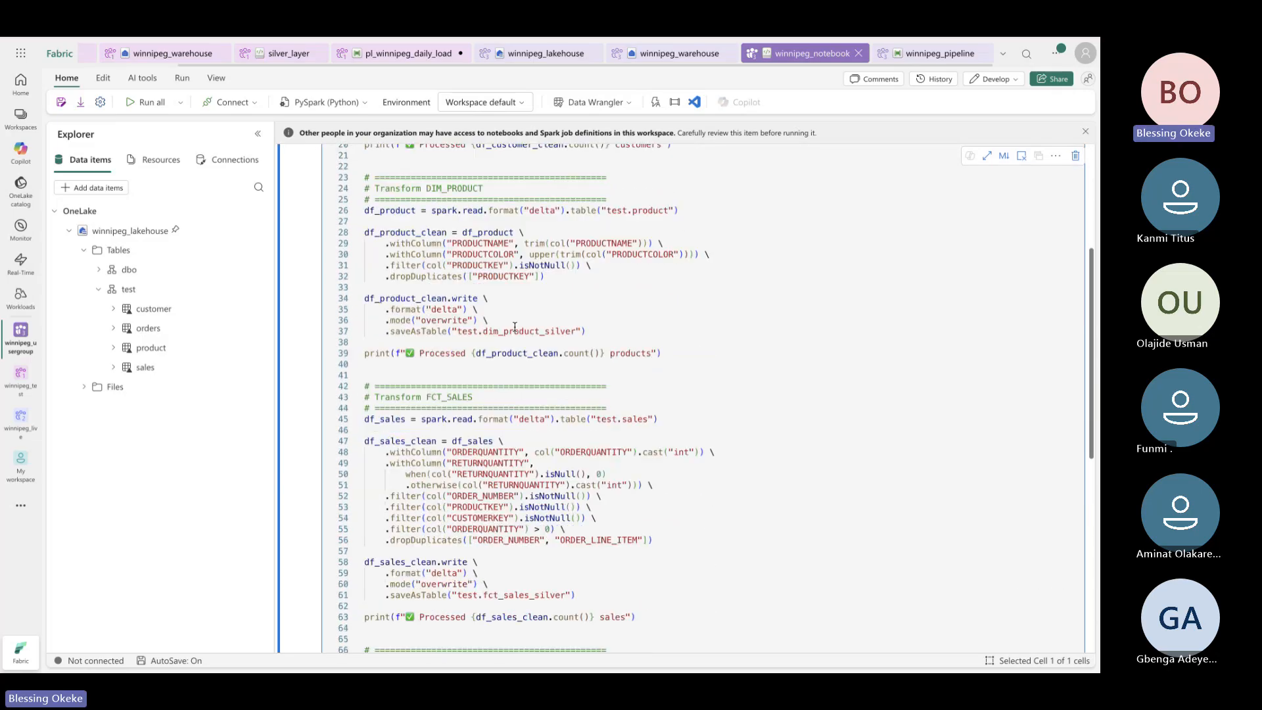
scroll(515, 327, "up", 10)
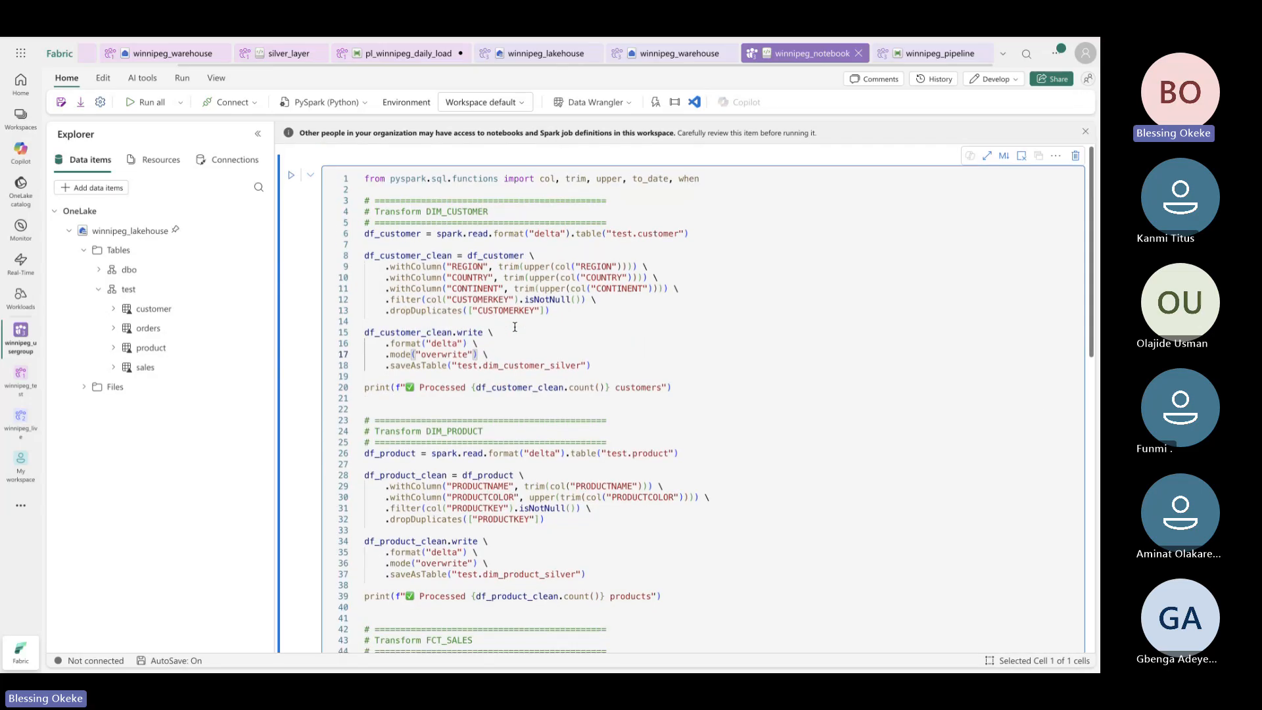
scroll(514, 327, "down", 3)
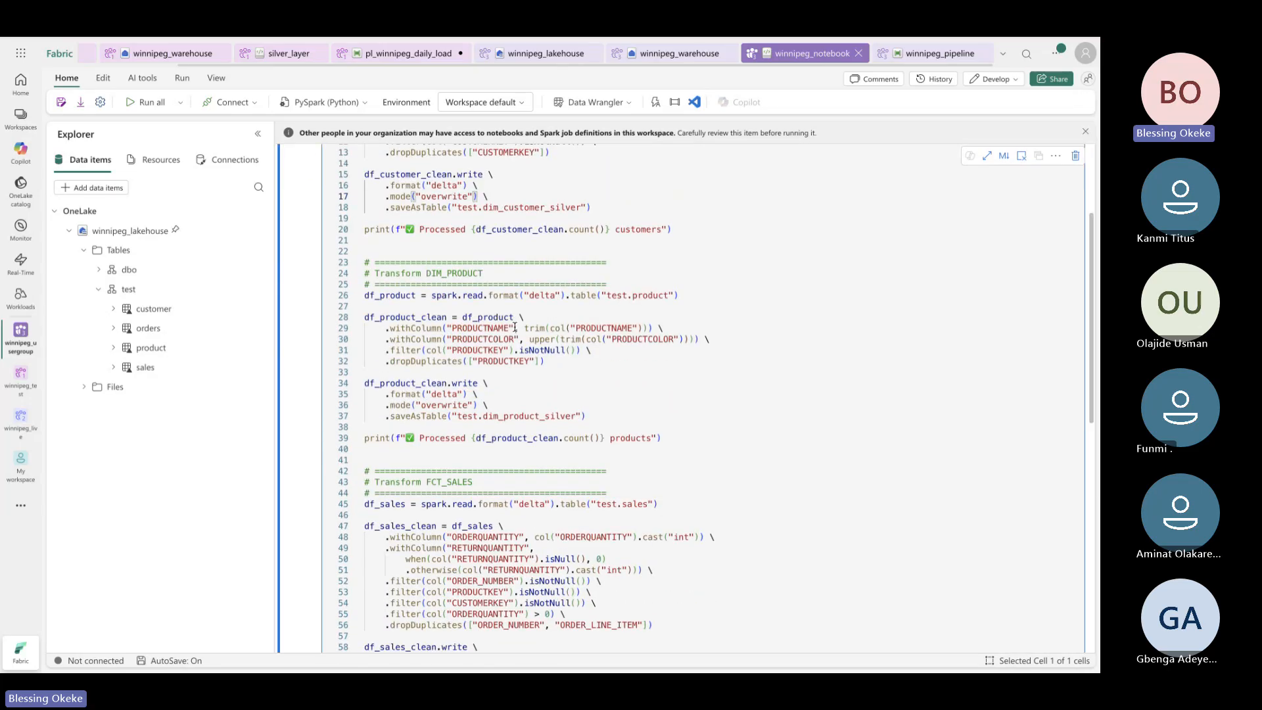
scroll(515, 327, "down", 9)
scroll(515, 327, "up", 10)
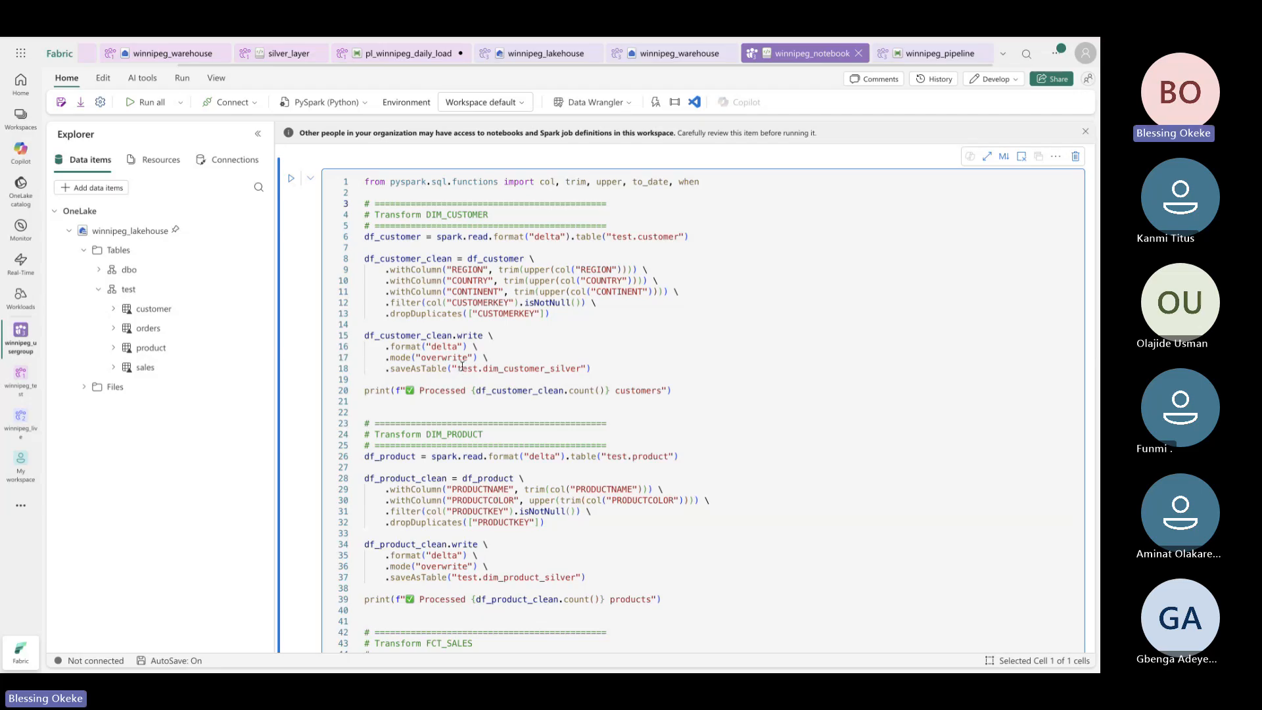
Tweak the line 18 table name, leaving it as test.dim_customer_silver
left_click_drag(459, 370, 574, 367)
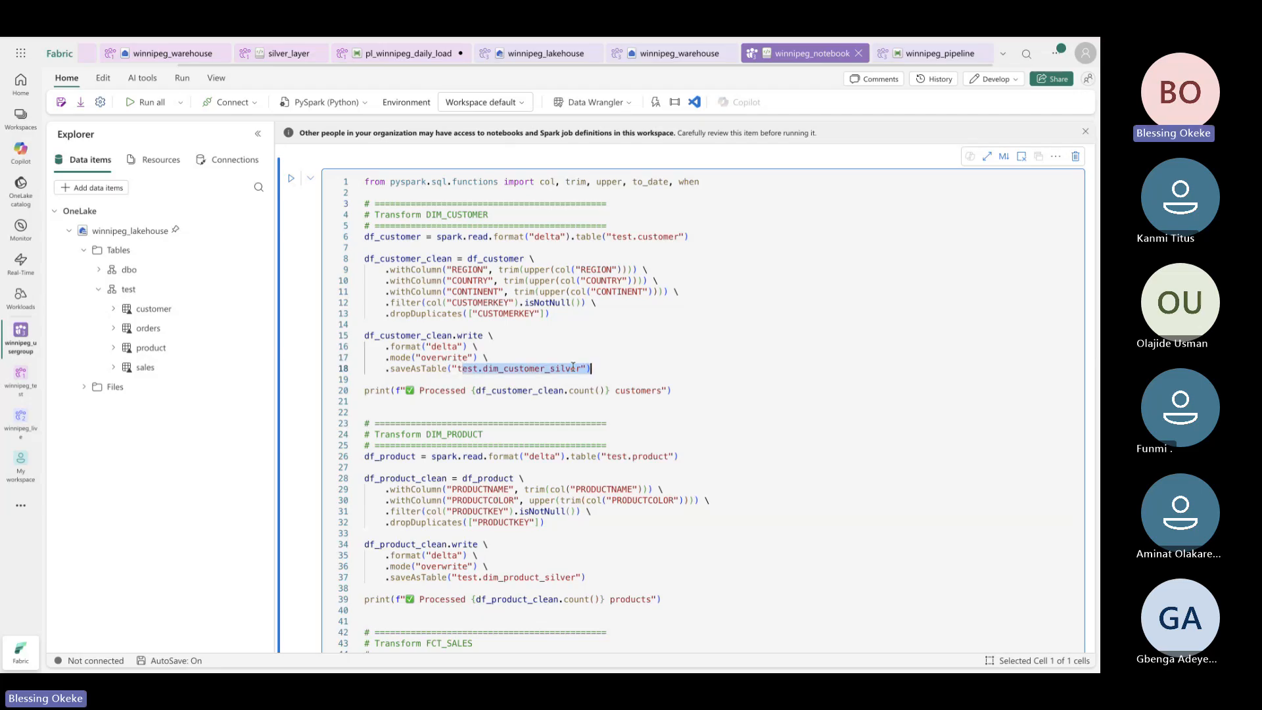
left_click(501, 370)
scroll(531, 385, "down", 1)
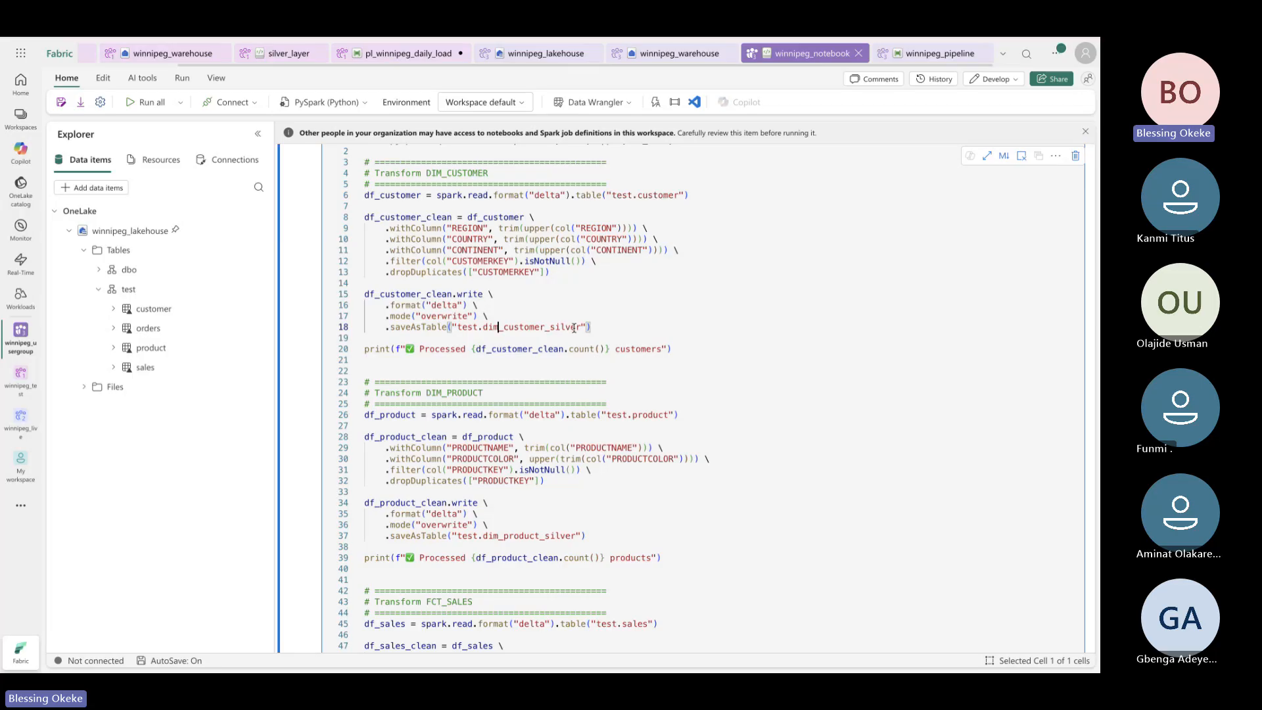
scroll(574, 328, "down", 2)
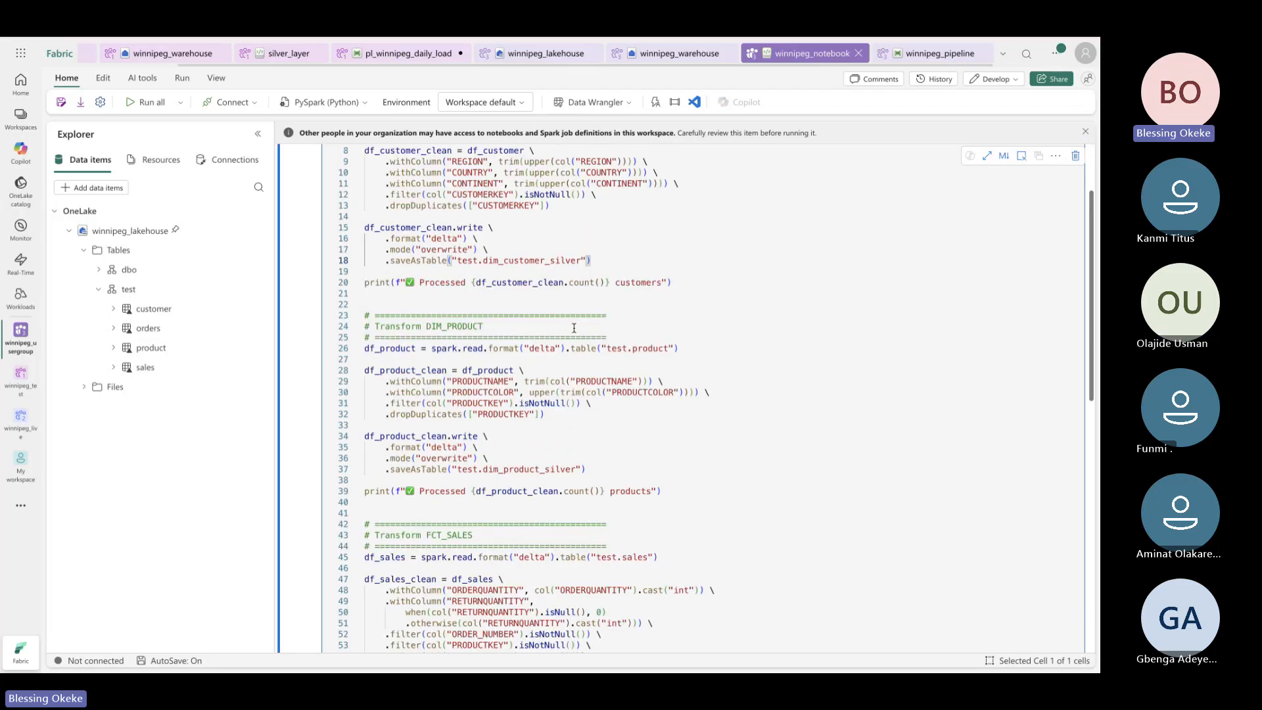
scroll(574, 328, "up", 2)
scroll(560, 409, "down", 6)
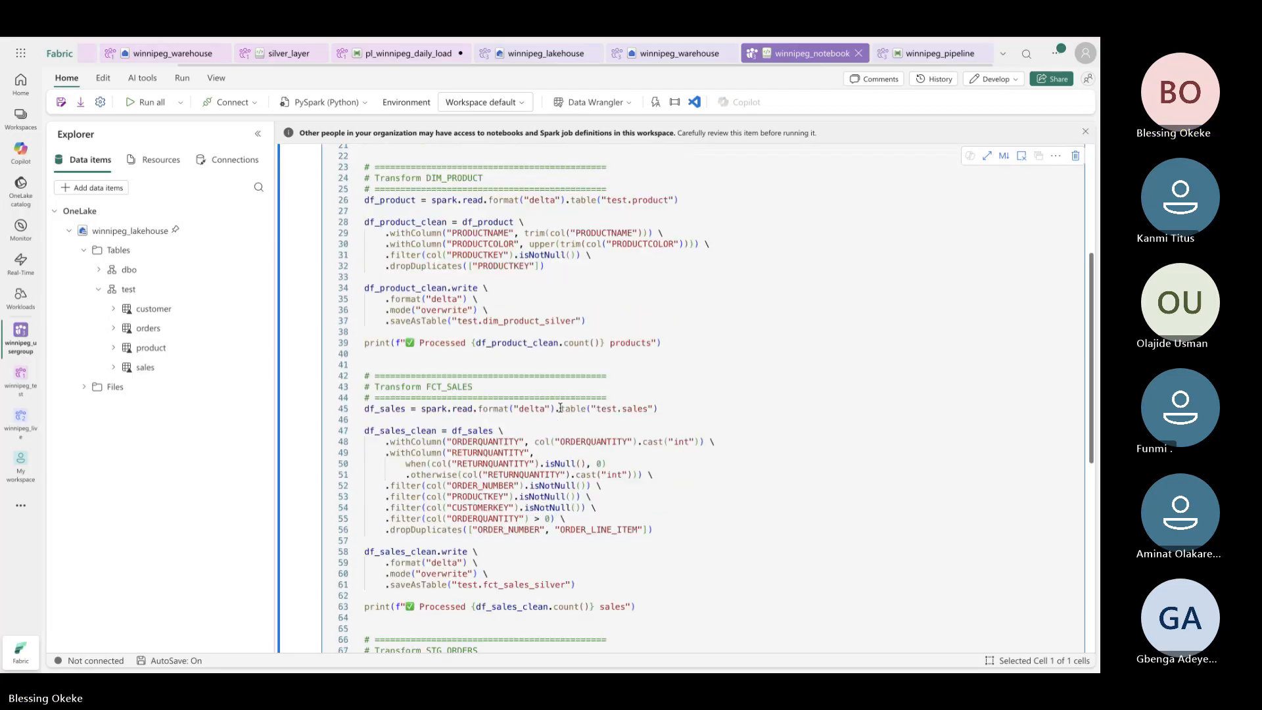
scroll(560, 408, "down", 2)
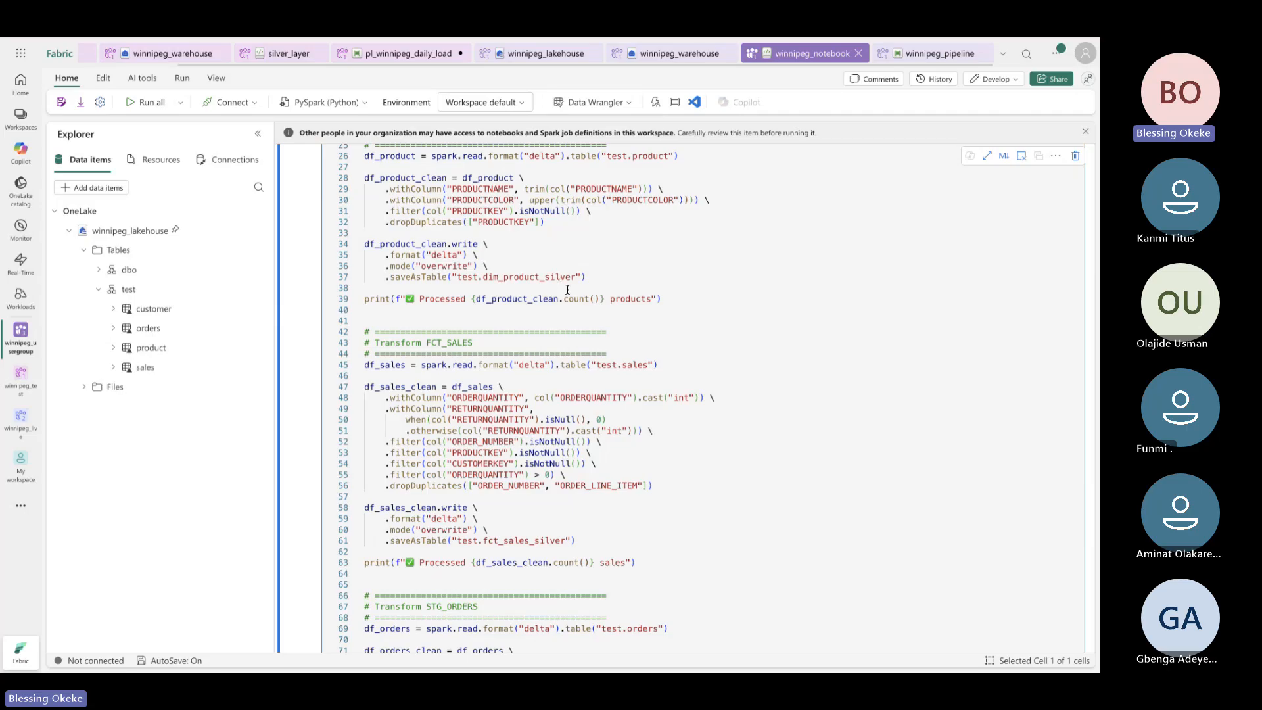
scroll(567, 289, "up", 8)
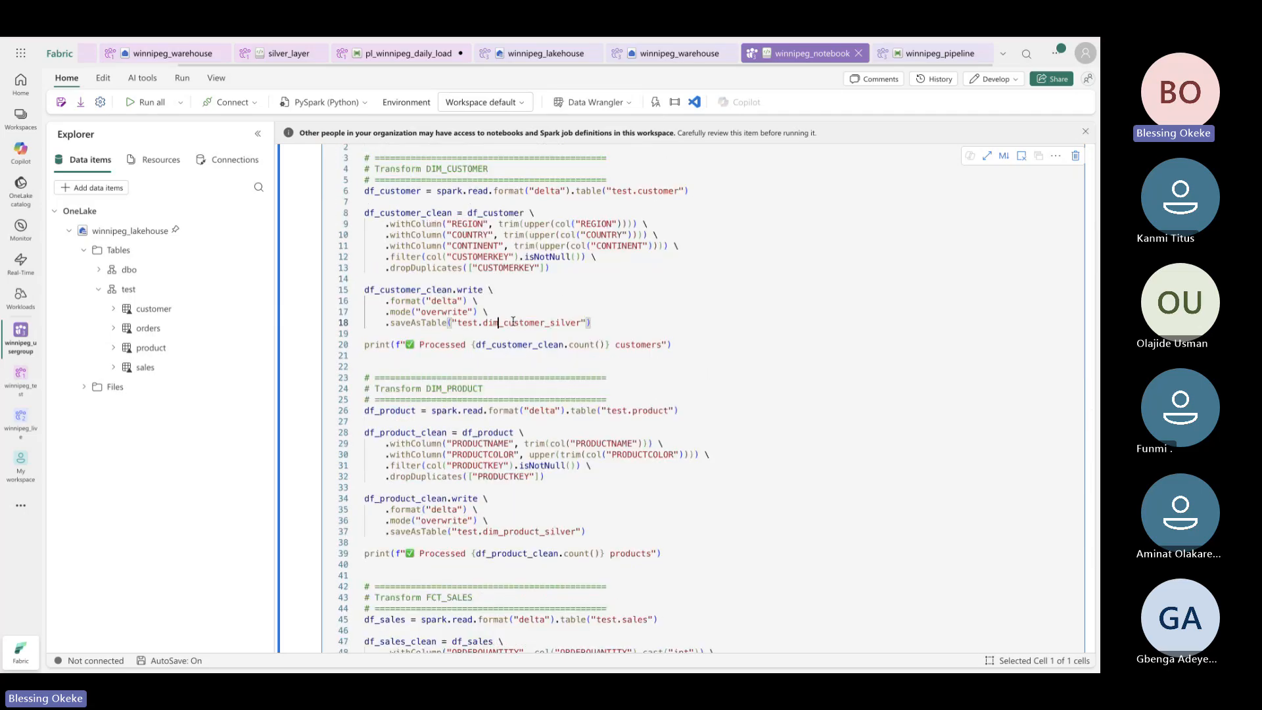
key("BackSpace")
key("BackSpace")
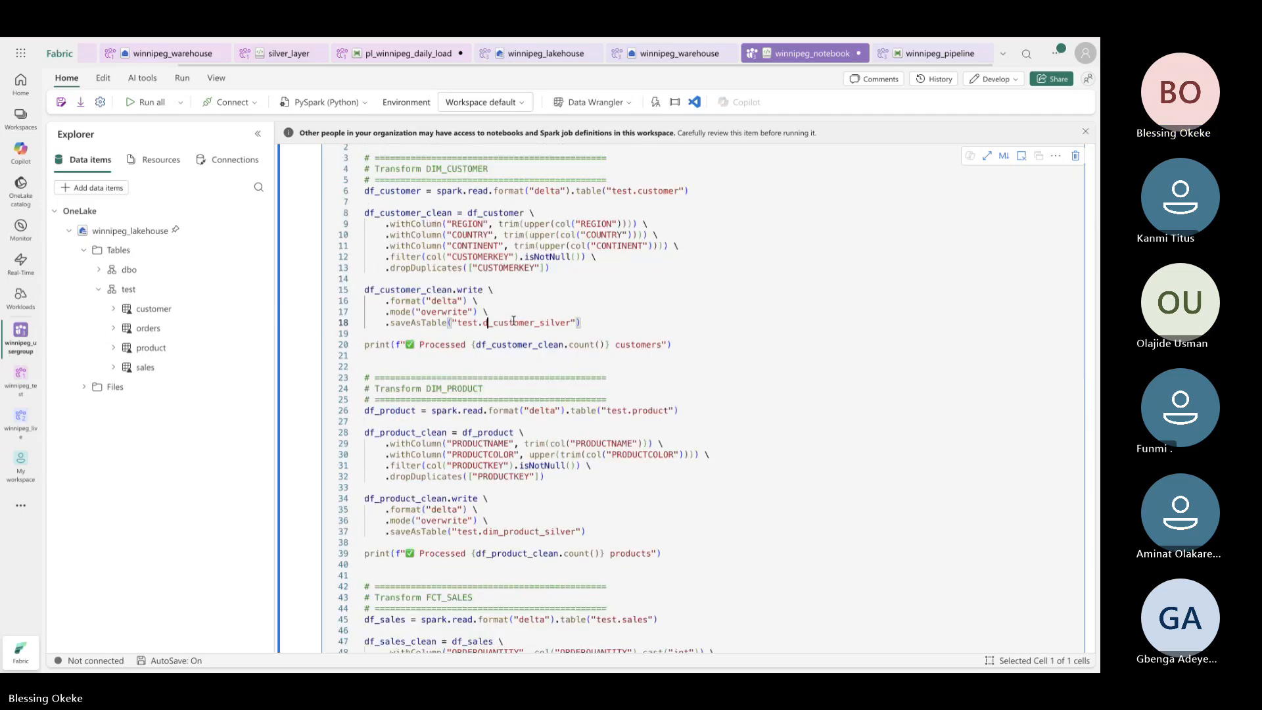
key("BackSpace")
type("s")
key("BackSpace")
type("dim")
scroll(611, 388, "down", 10)
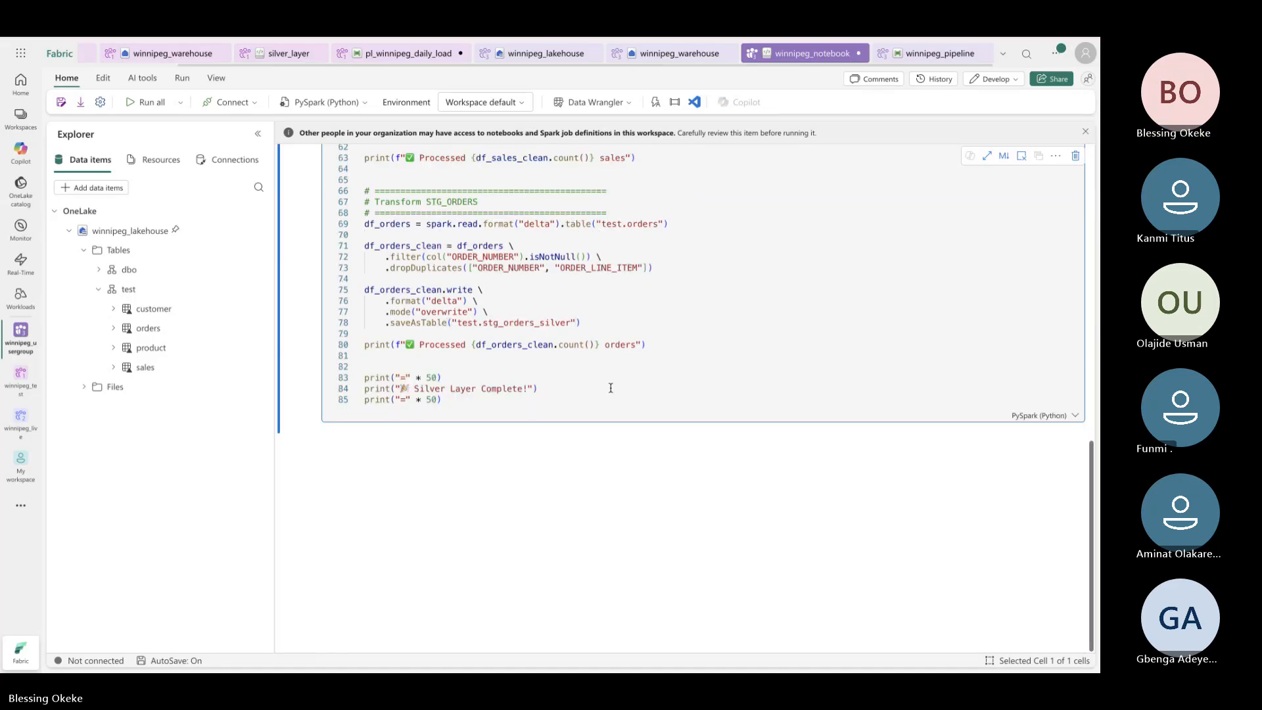
scroll(611, 388, "up", 10)
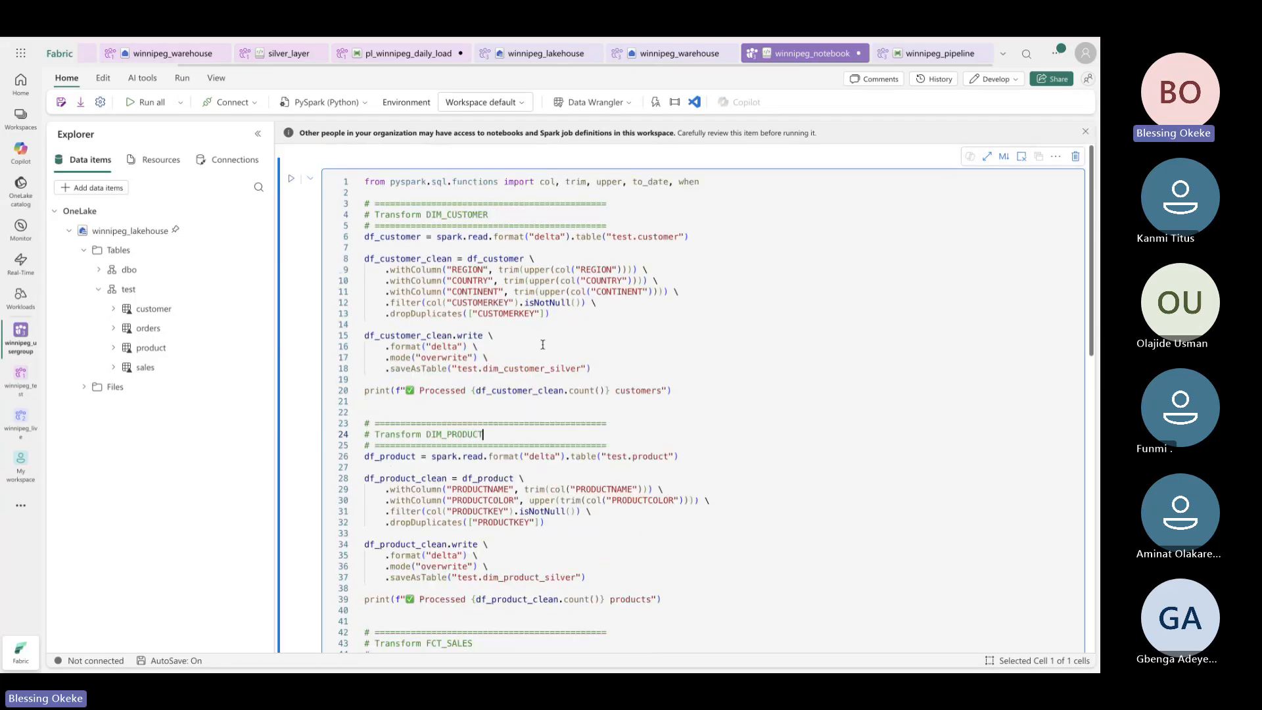
Run all cells so a Spark session starts and the silver-layer cell executes
left_click(154, 103)
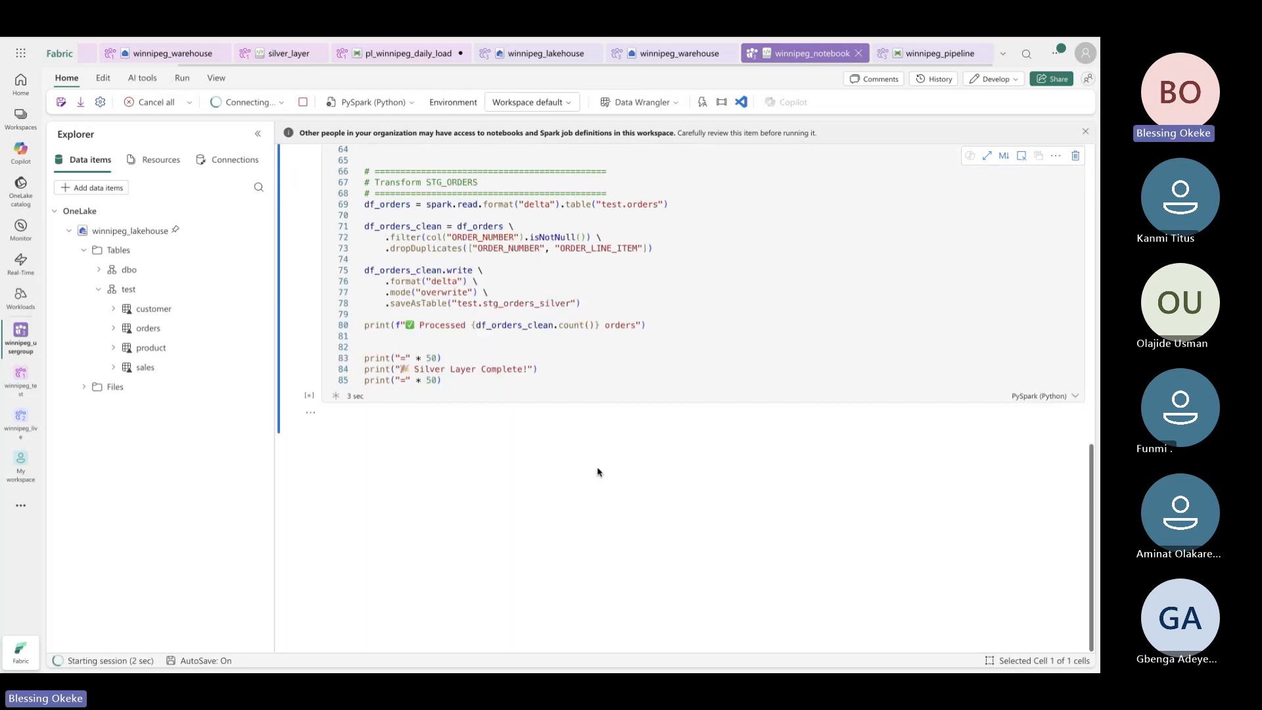
scroll(599, 472, "down", 10)
scroll(598, 472, "up", 10)
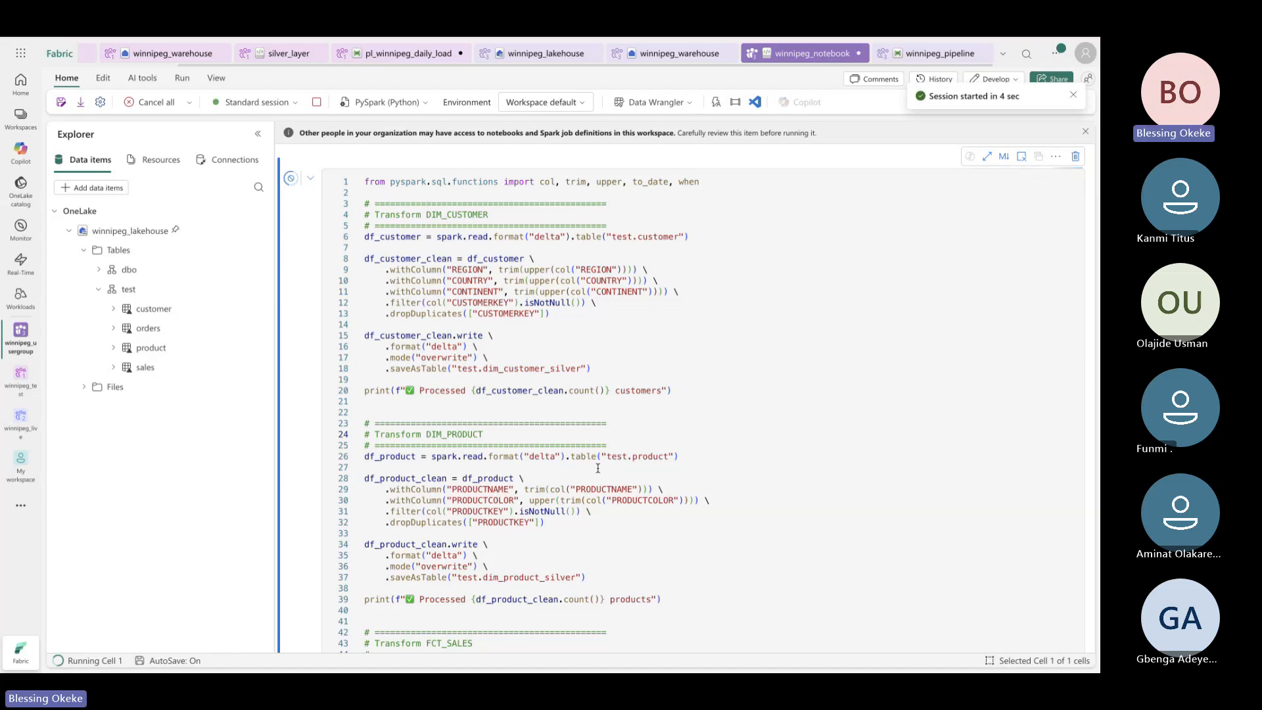
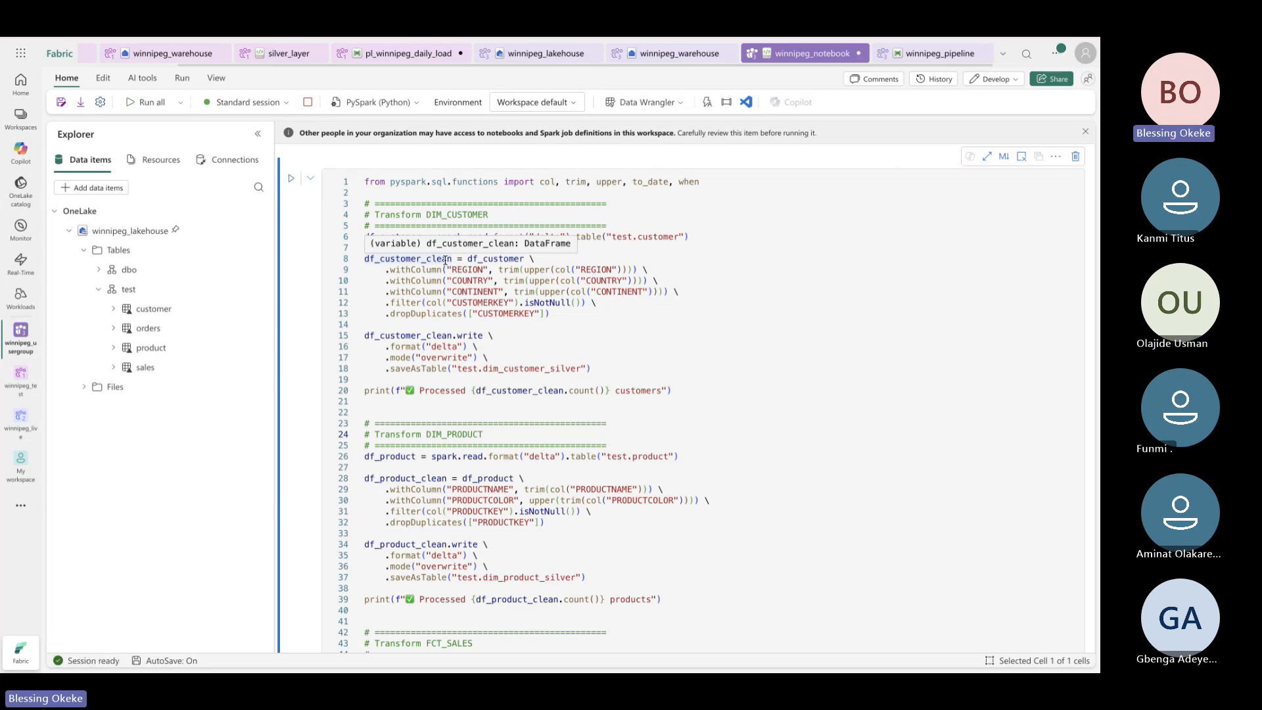
Highlight the customer dropDuplicates step in the silver-layer cell
scroll(498, 360, "down", 1)
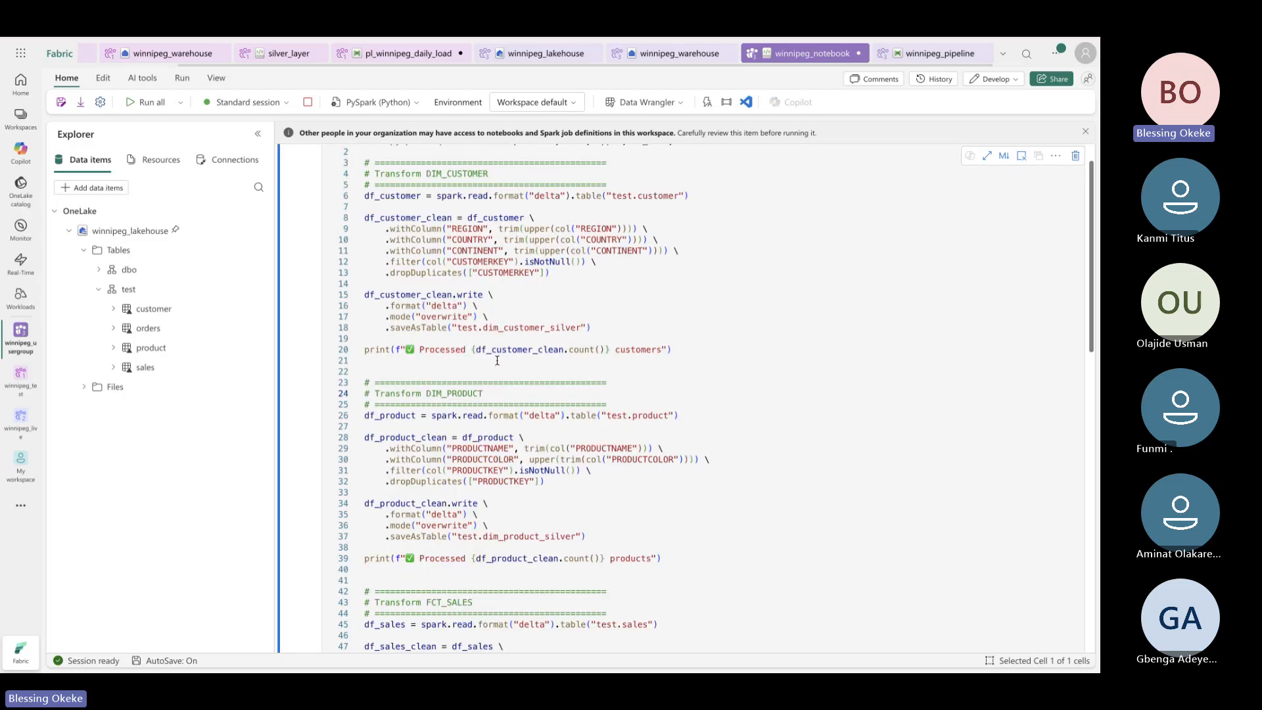
scroll(498, 361, "down", 1)
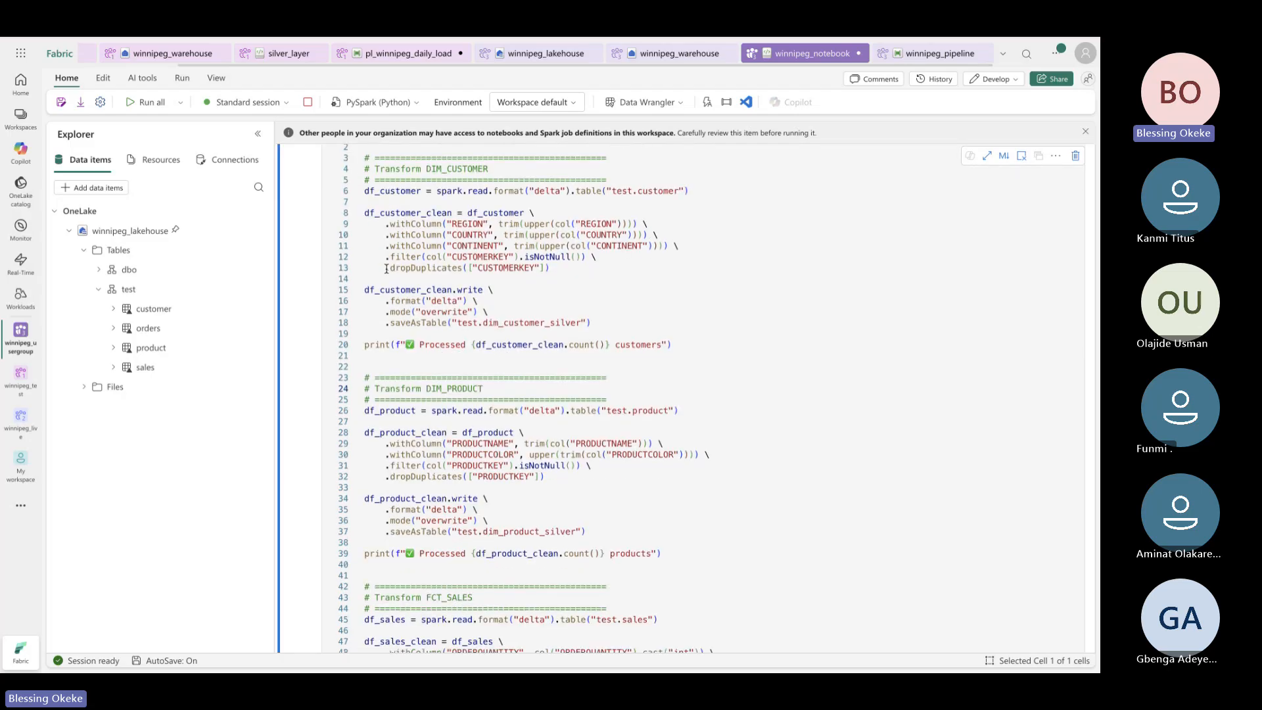
left_click(553, 268)
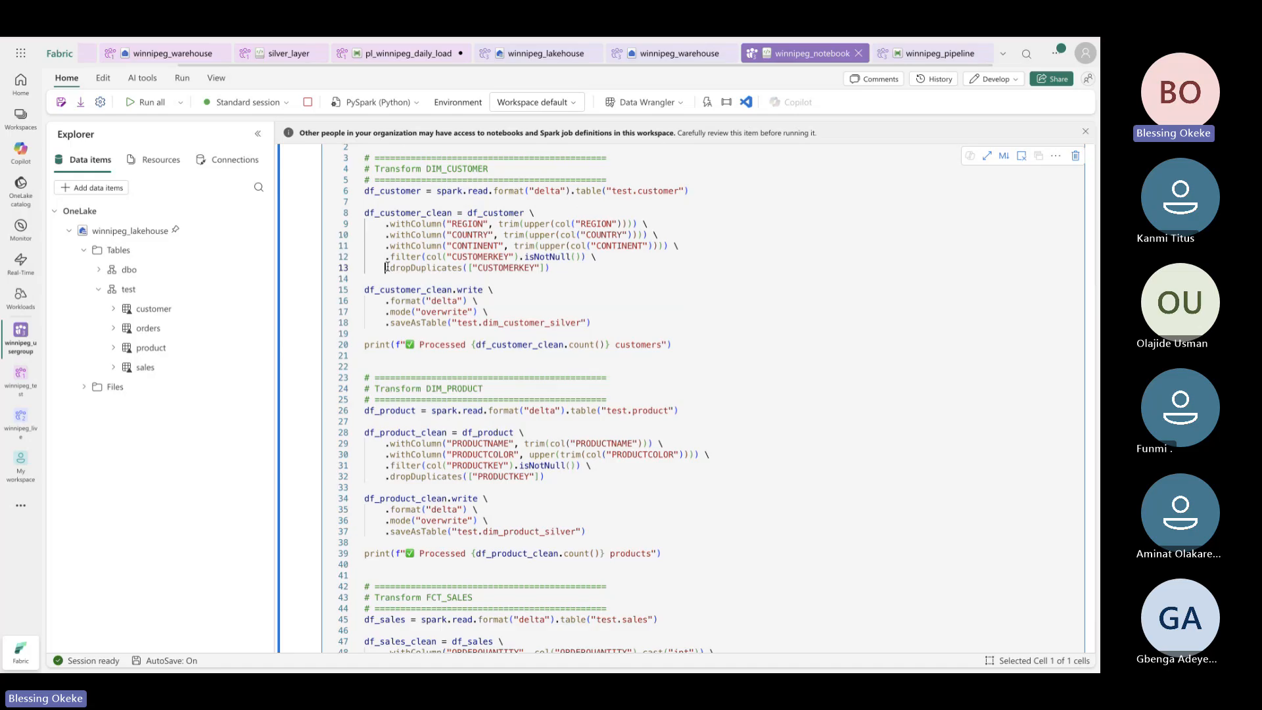
left_click_drag(386, 267, 546, 290)
scroll(546, 320, "down", 1)
scroll(546, 320, "down", 2)
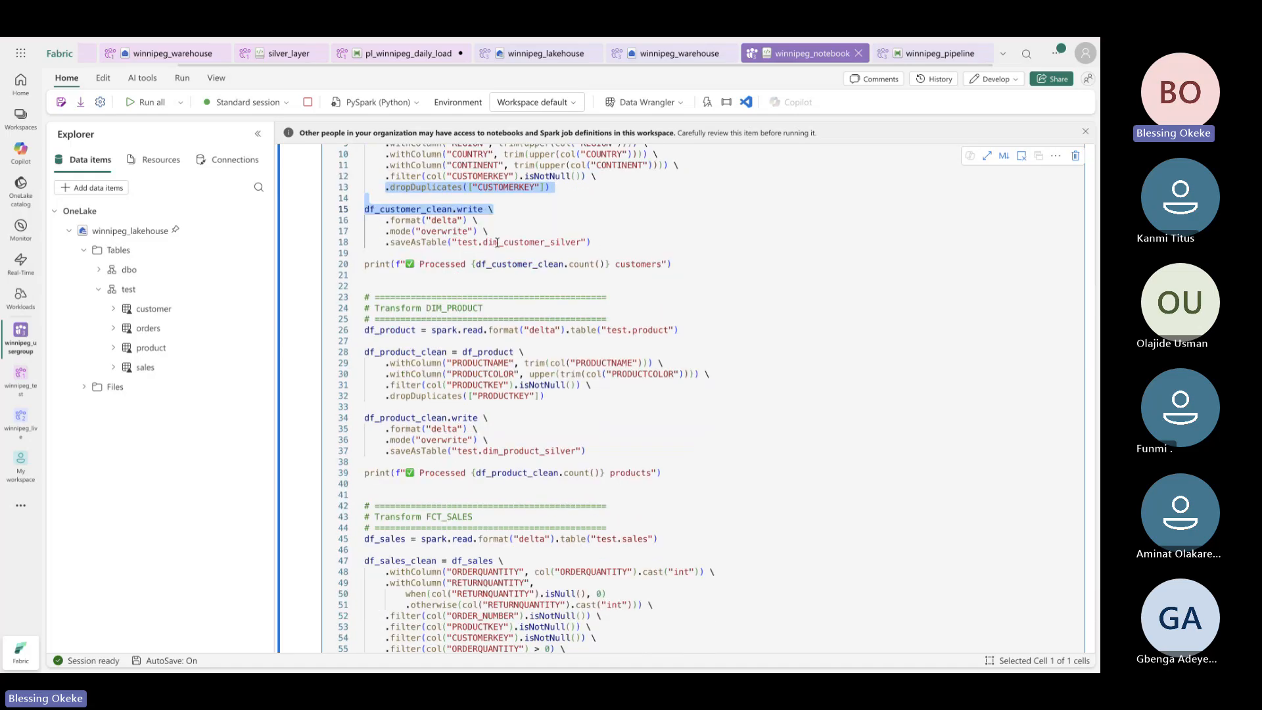
Highlight the customer write options and its saveAsTable target test.dim_customer_silver
left_click_drag(457, 243, 585, 243)
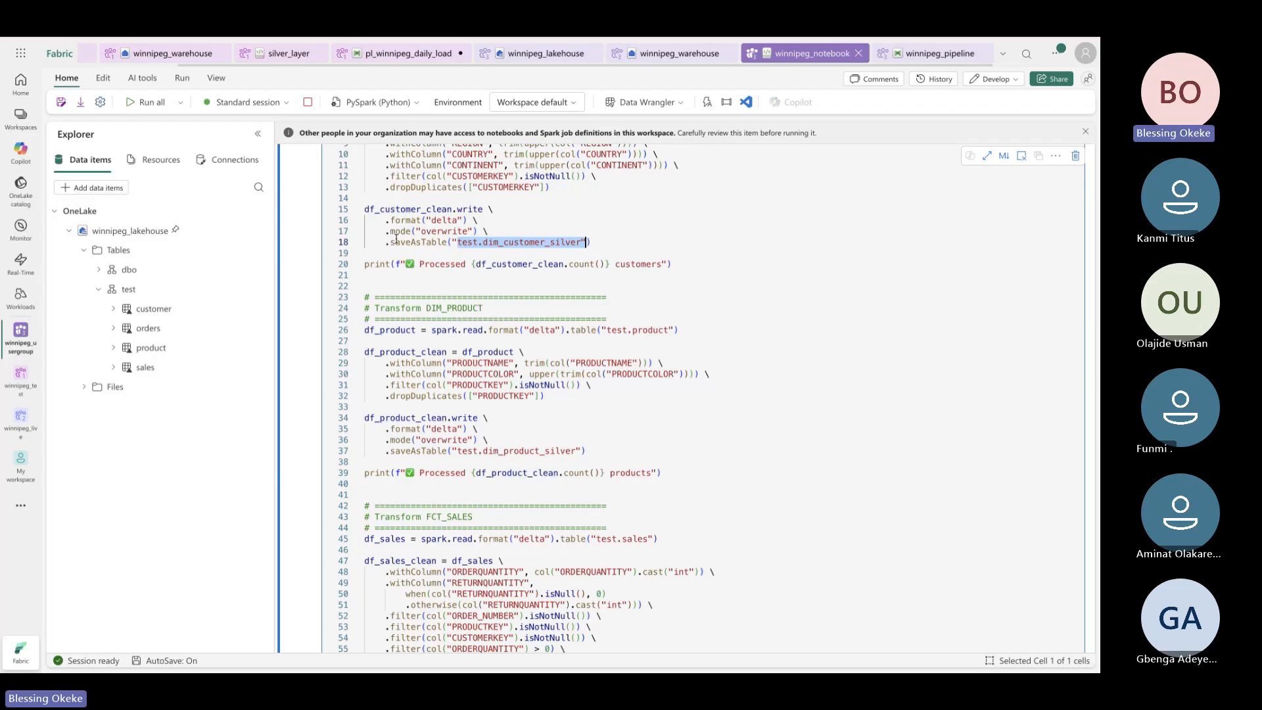
left_click(635, 242)
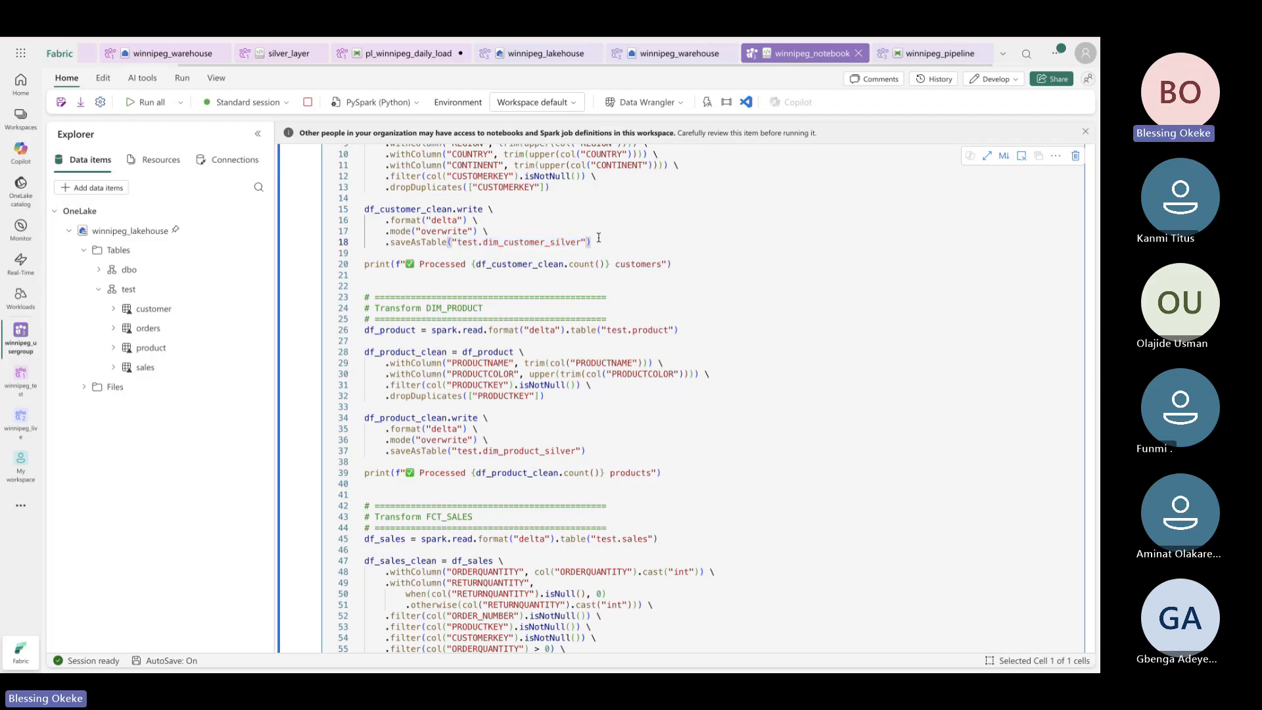
left_click_drag(599, 238, 370, 220)
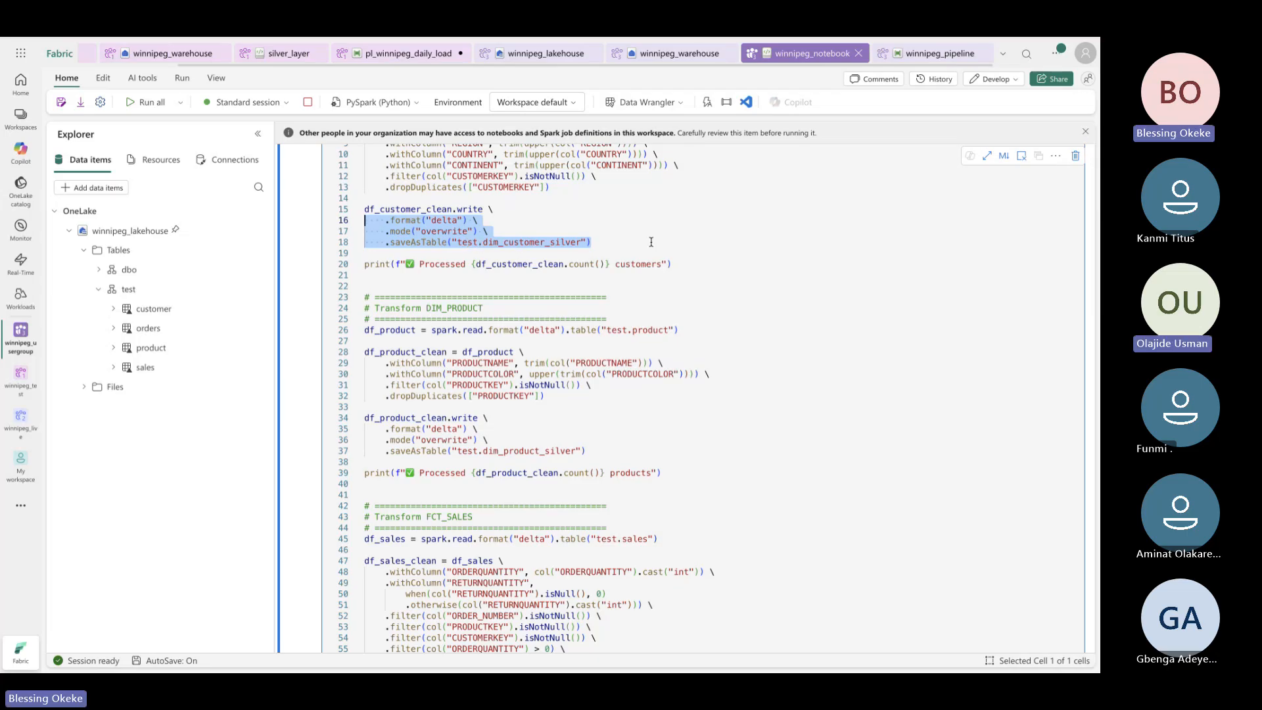
left_click(611, 240)
left_click_drag(612, 239, 336, 241)
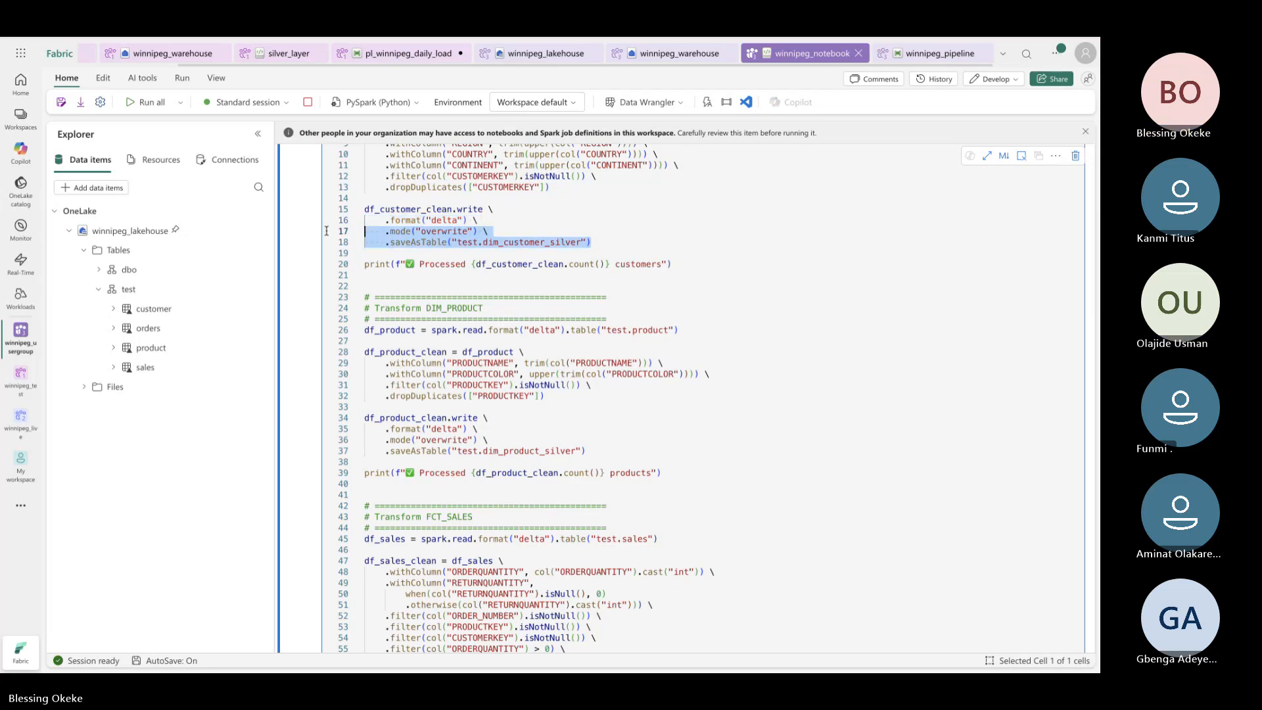
Check the product saveAsTable line, then scroll down to the processed row counts
left_click(612, 452)
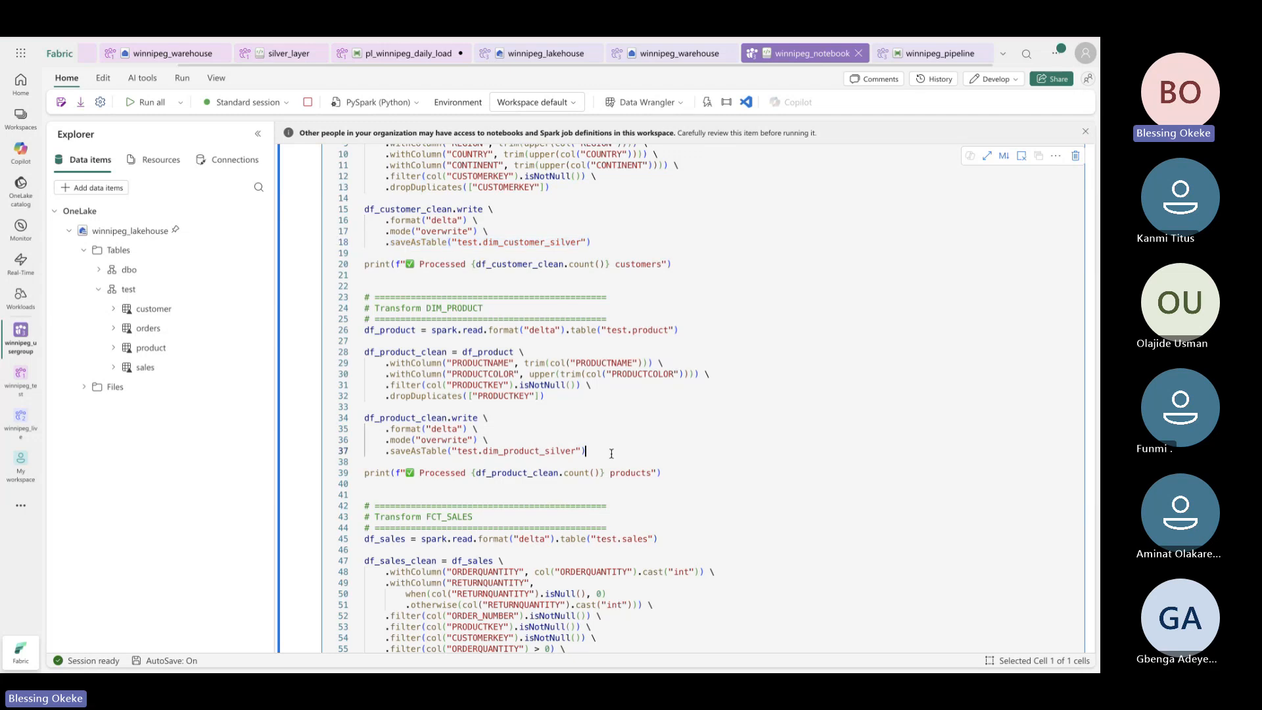
left_click(417, 460)
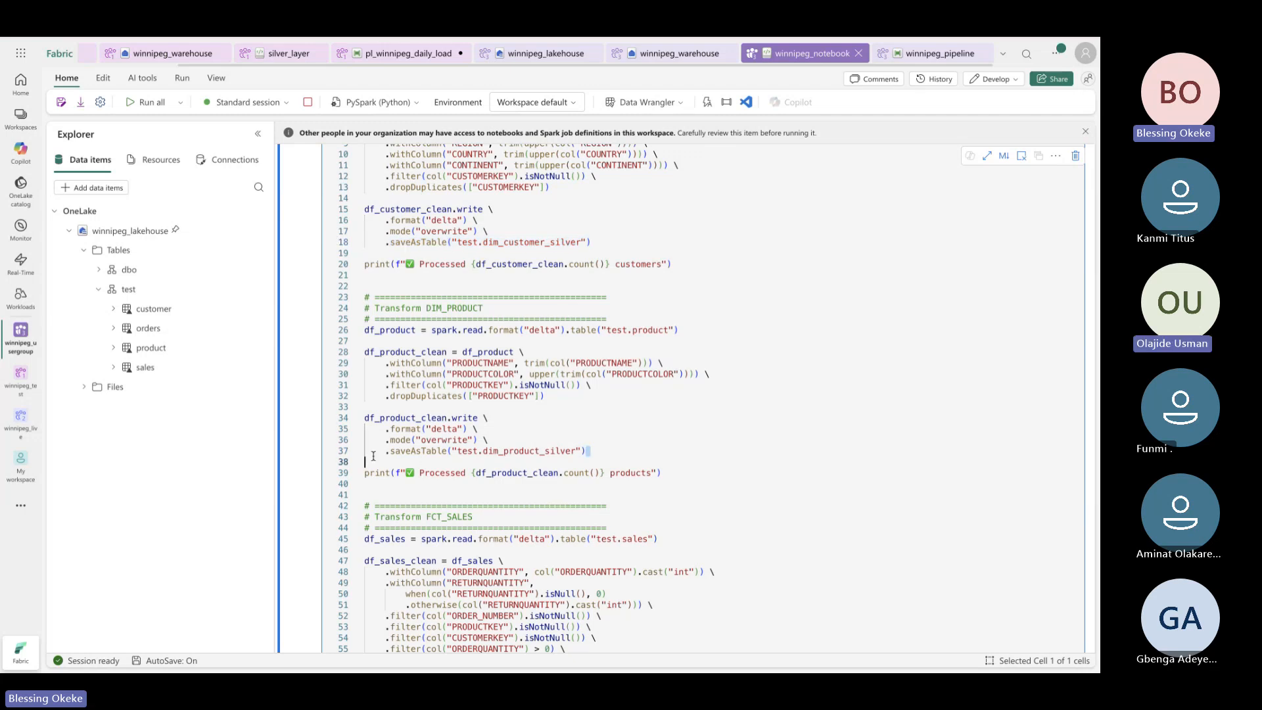
scroll(421, 464, "down", 10)
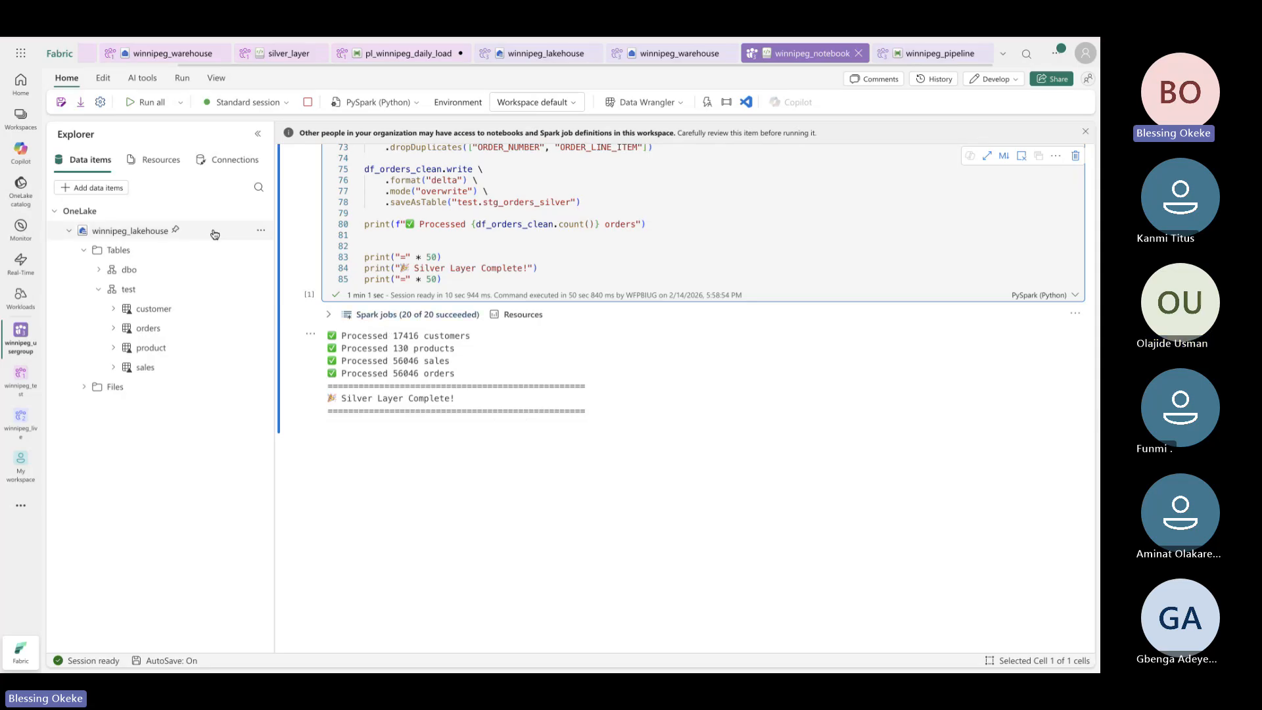
Refresh the test schema and confirm dim_customer_silver, dim_product_silver, fct_sales_silver and stg_orders_silver appear
scroll(394, 250, "up", 2)
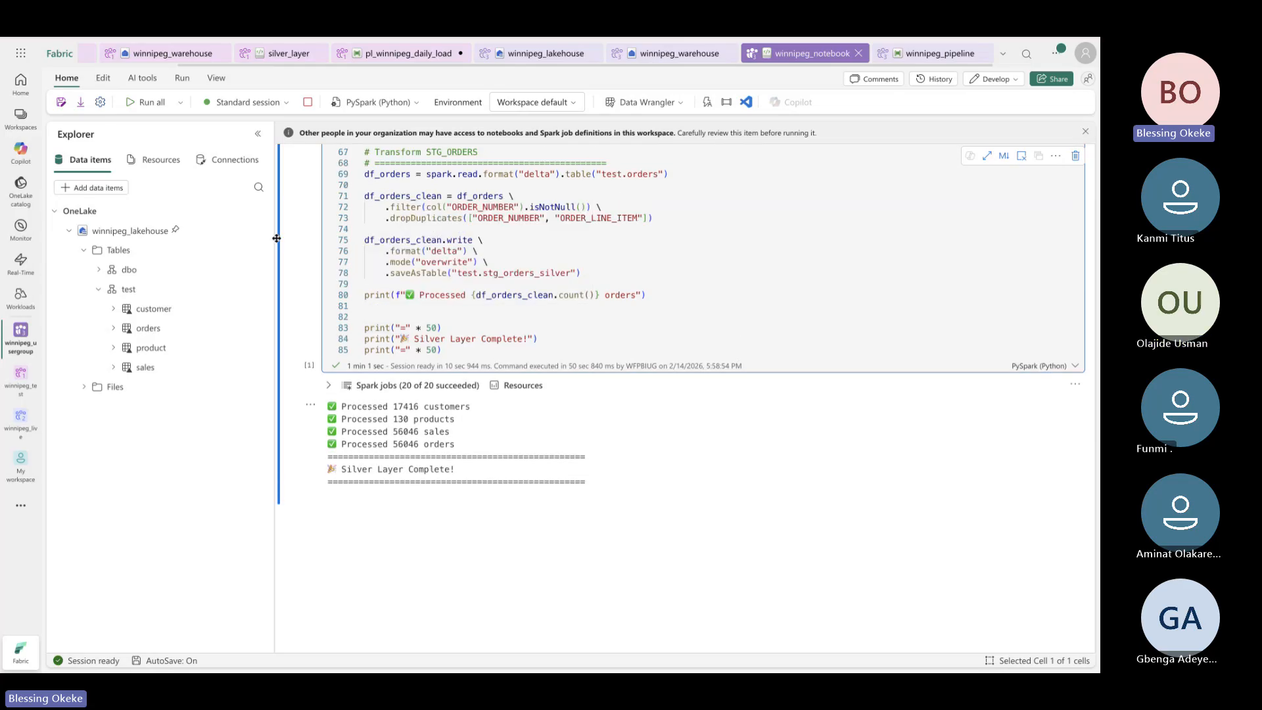
left_click(261, 289)
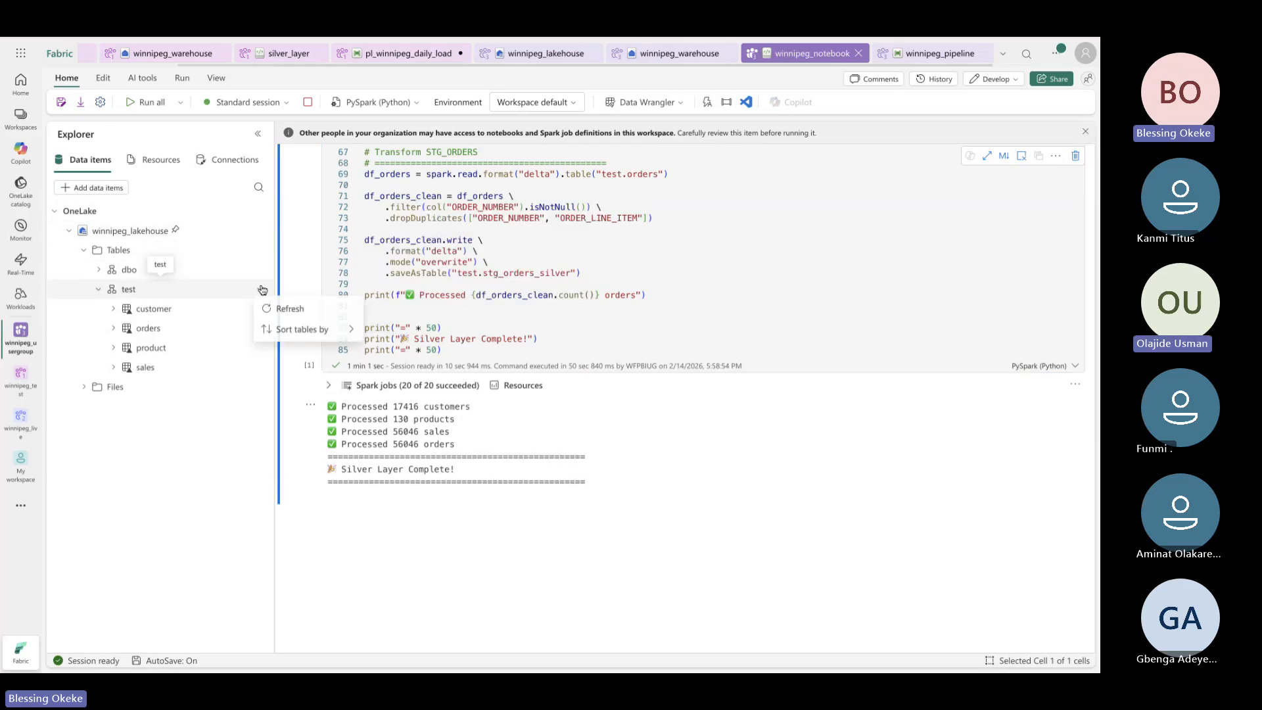
left_click(289, 309)
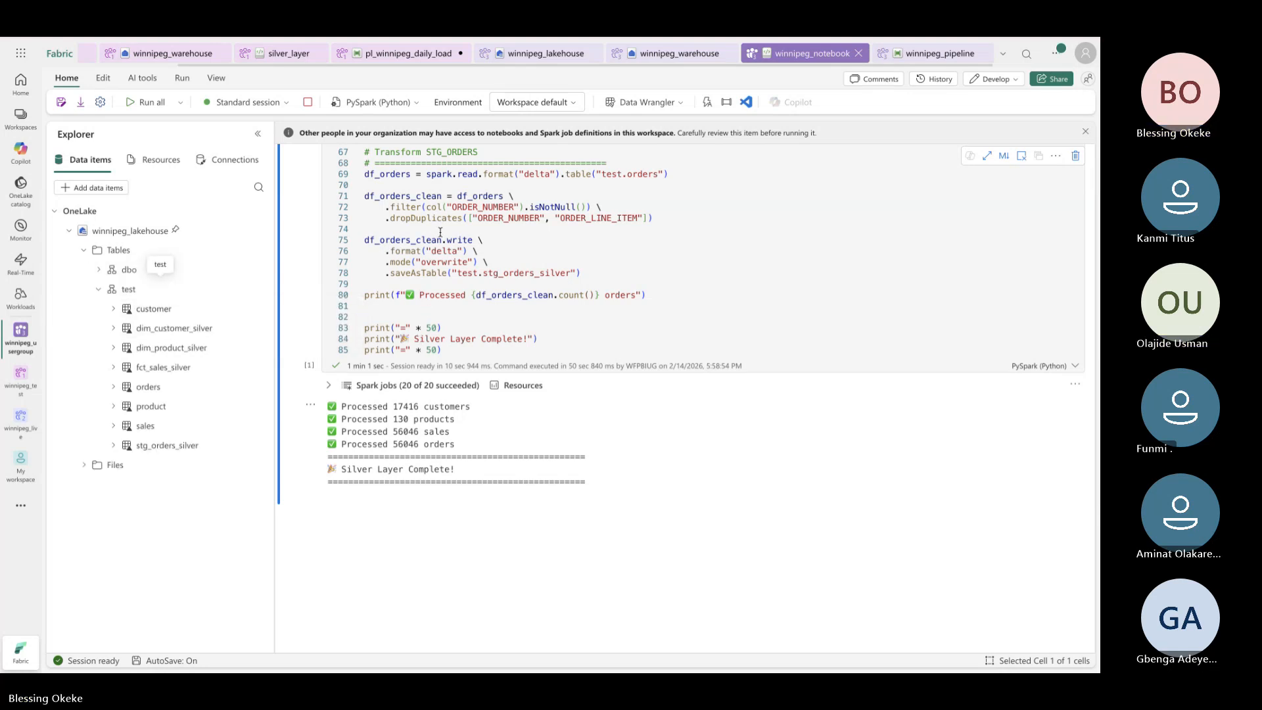
scroll(440, 232, "up", 1)
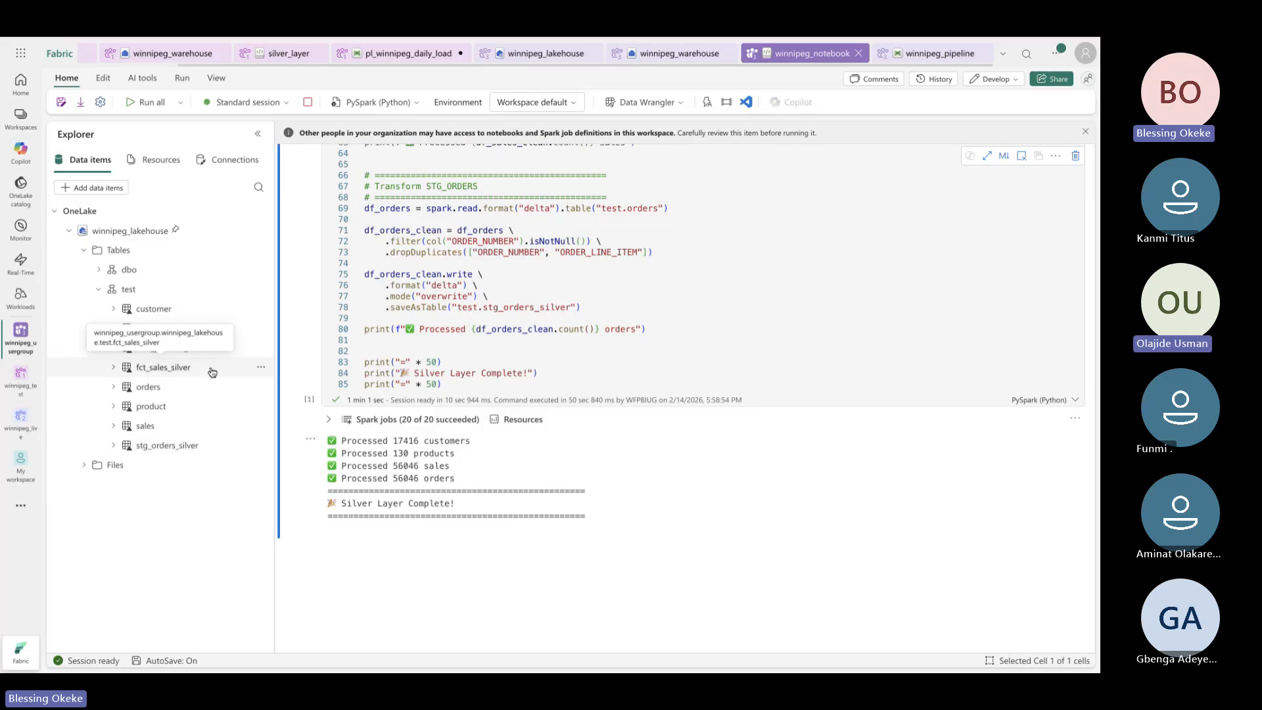
scroll(593, 299, "up", 10)
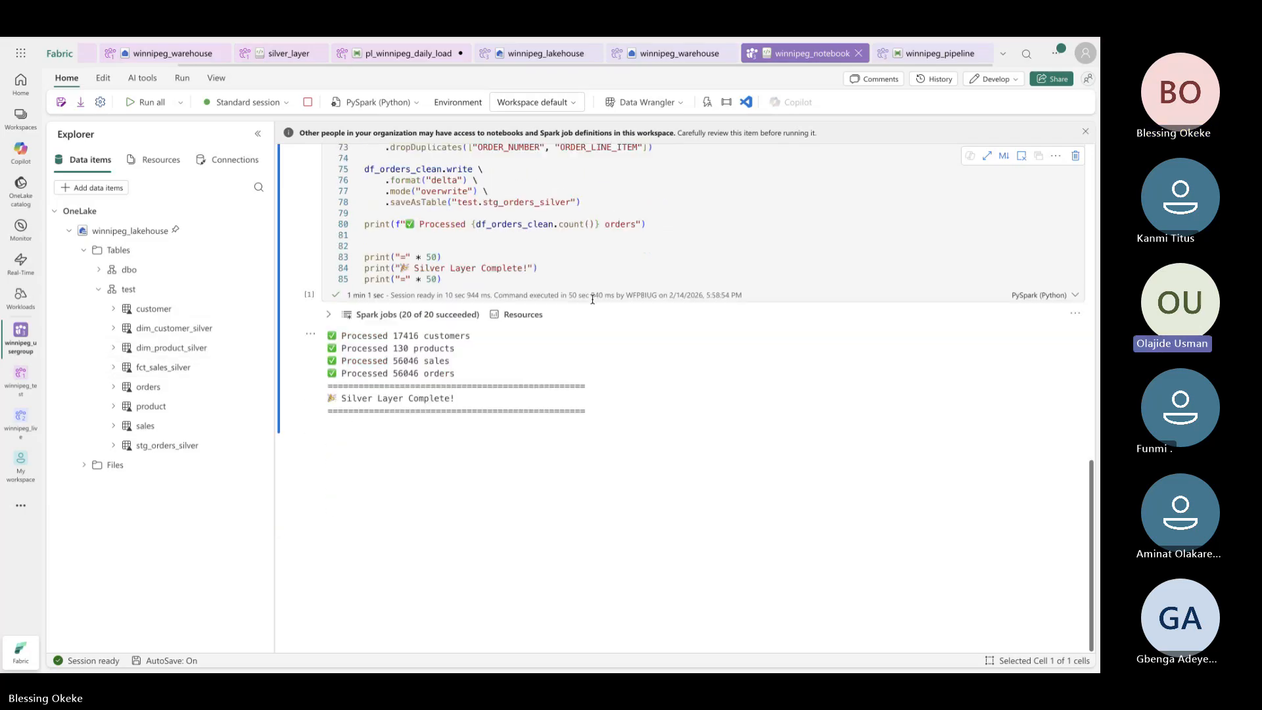
scroll(593, 299, "up", 3)
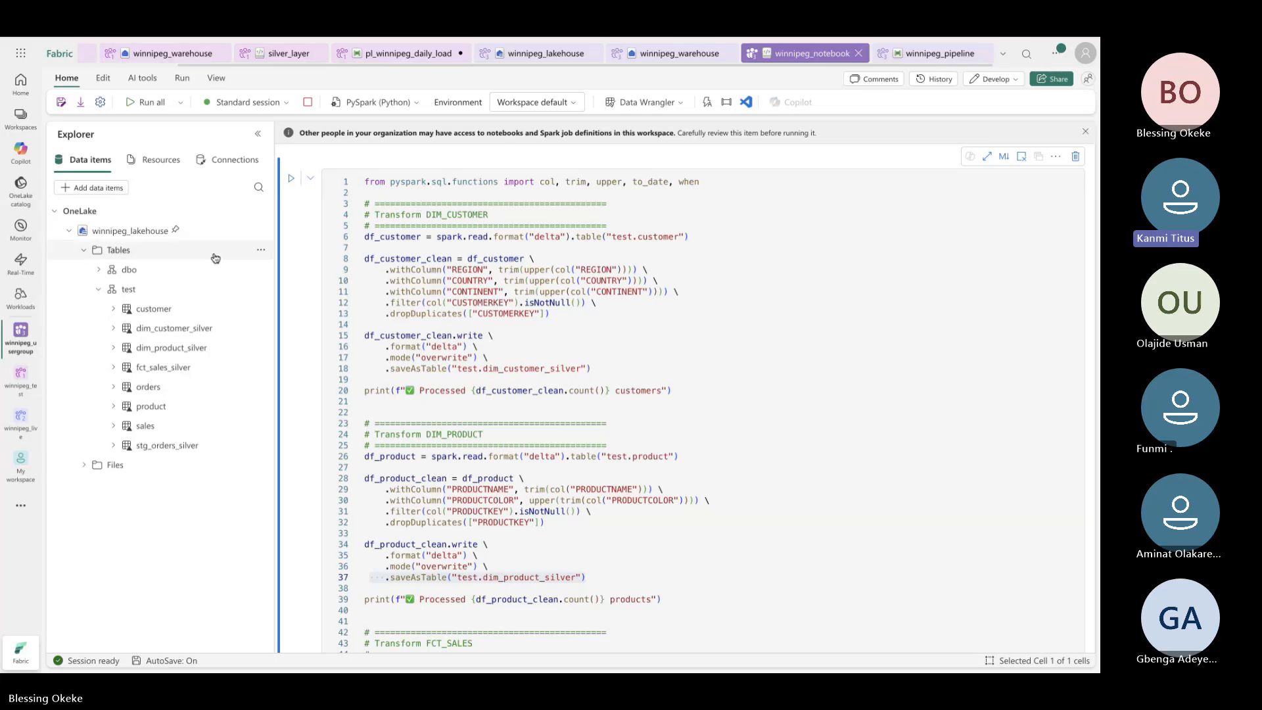
left_click(261, 290)
left_click(299, 276)
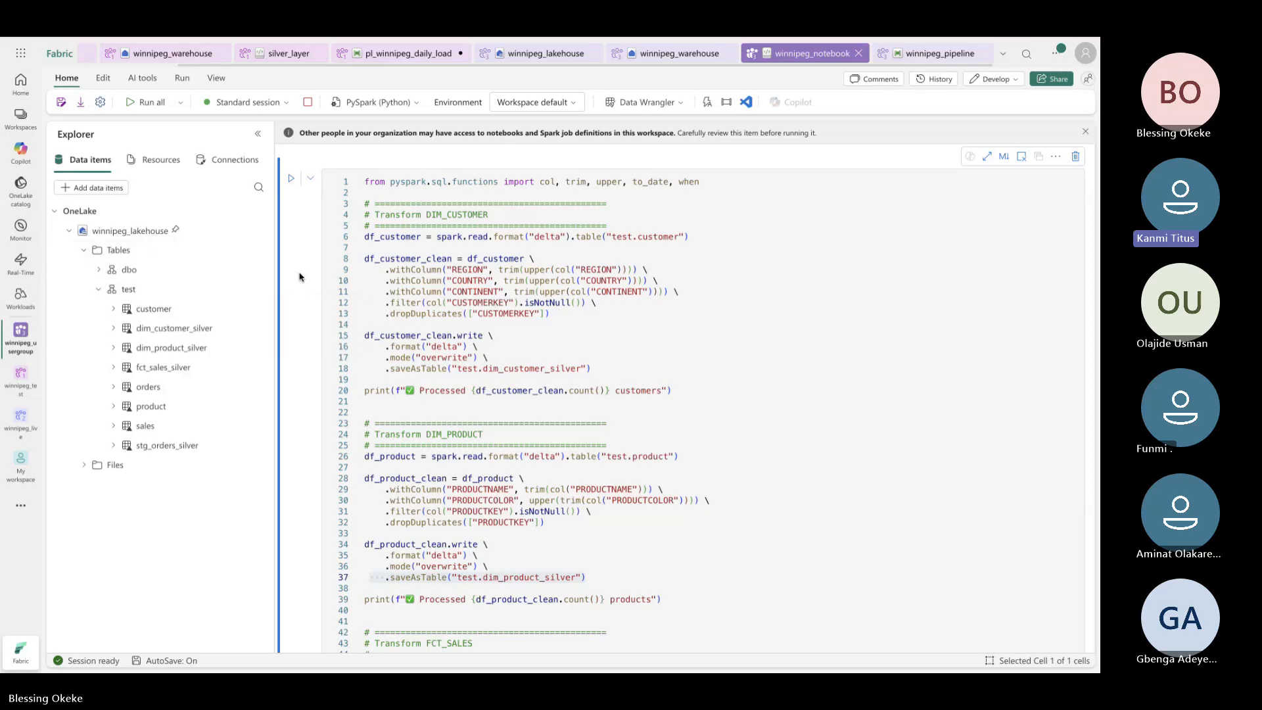
left_click(98, 290)
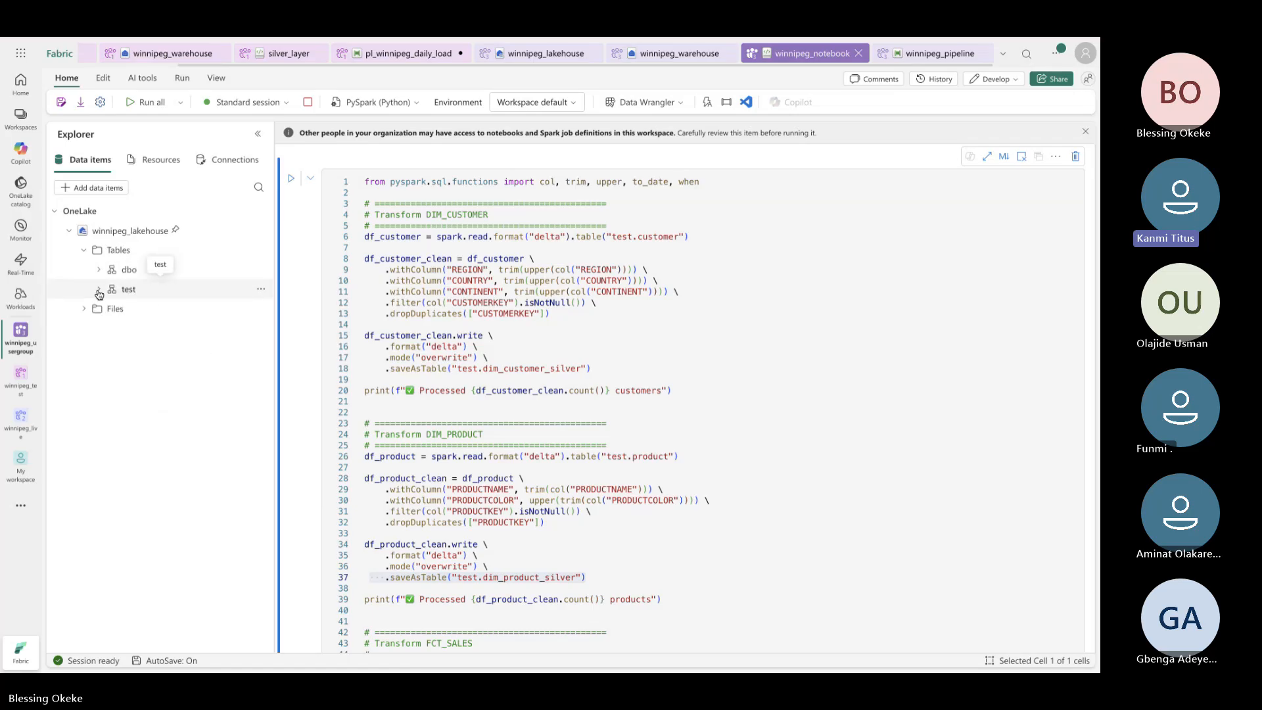
left_click(98, 291)
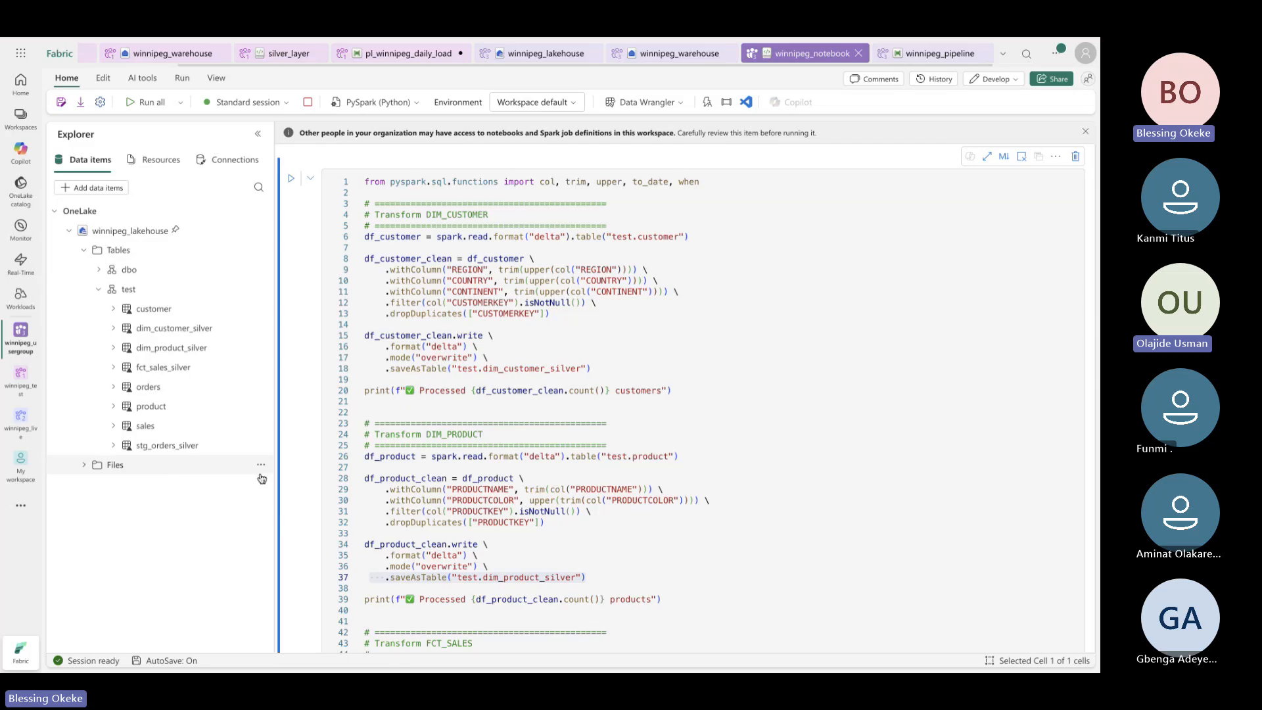
left_click(261, 466)
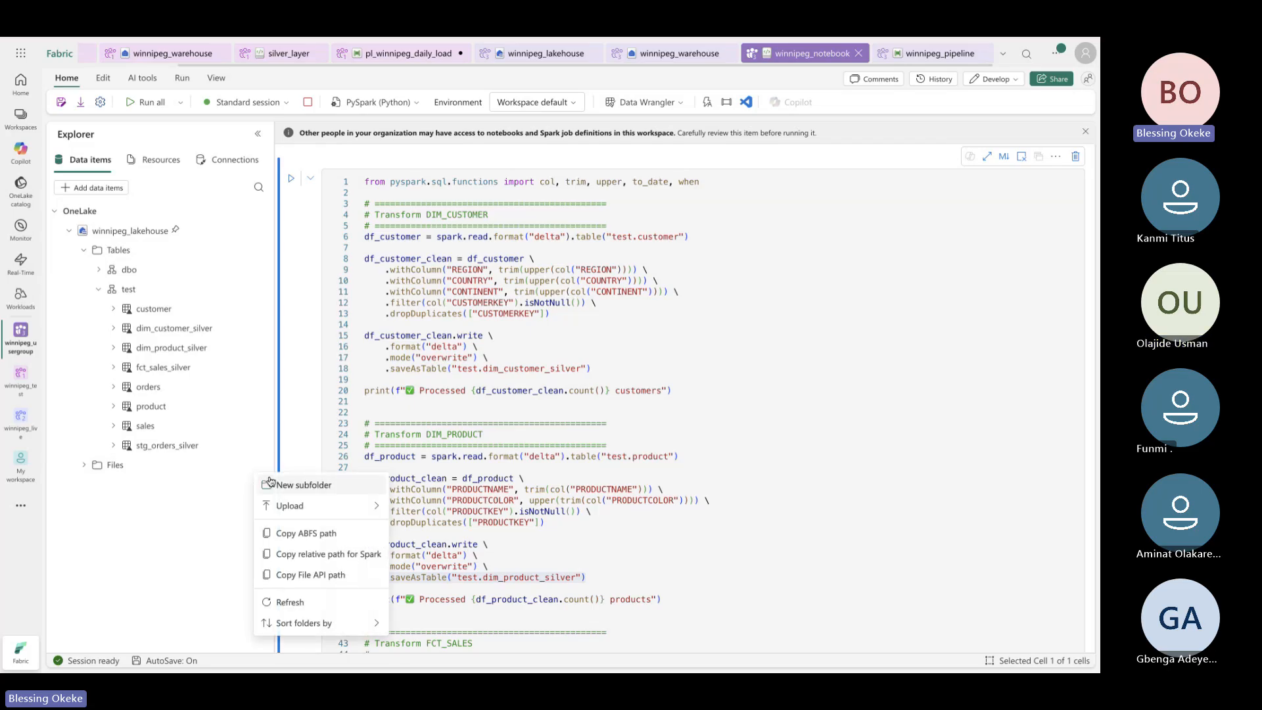
left_click(275, 487)
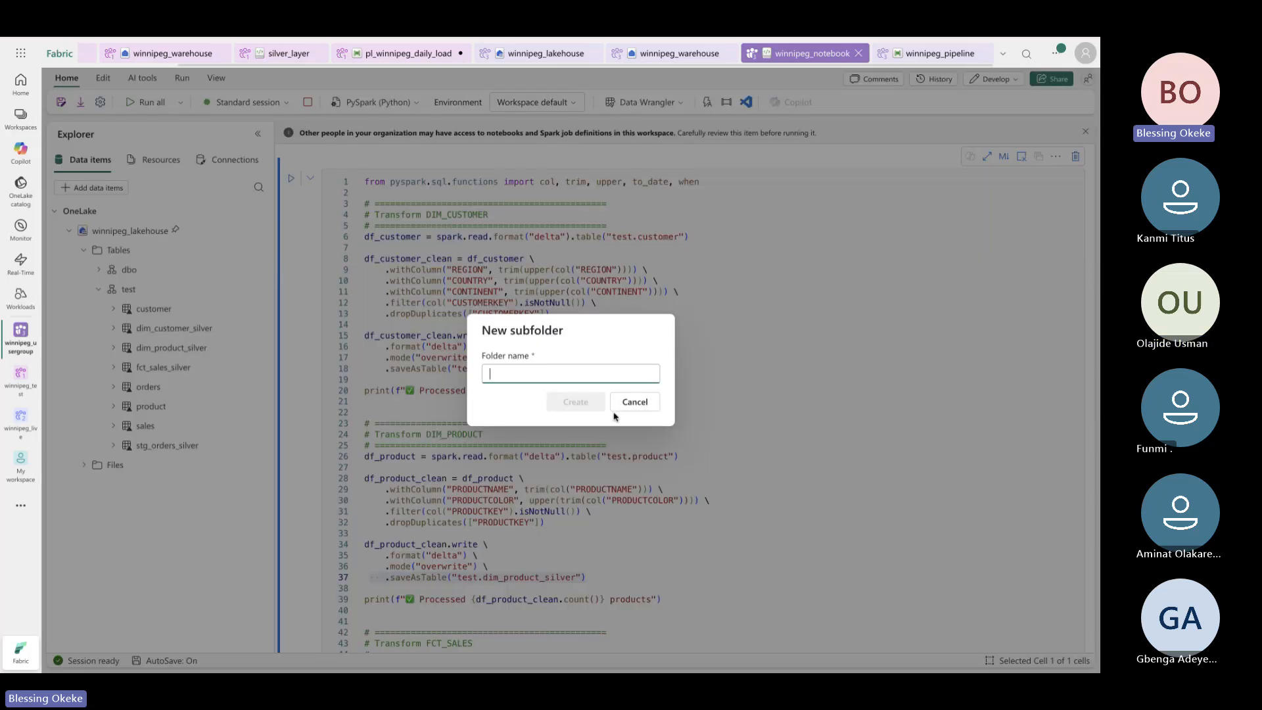
left_click(634, 403)
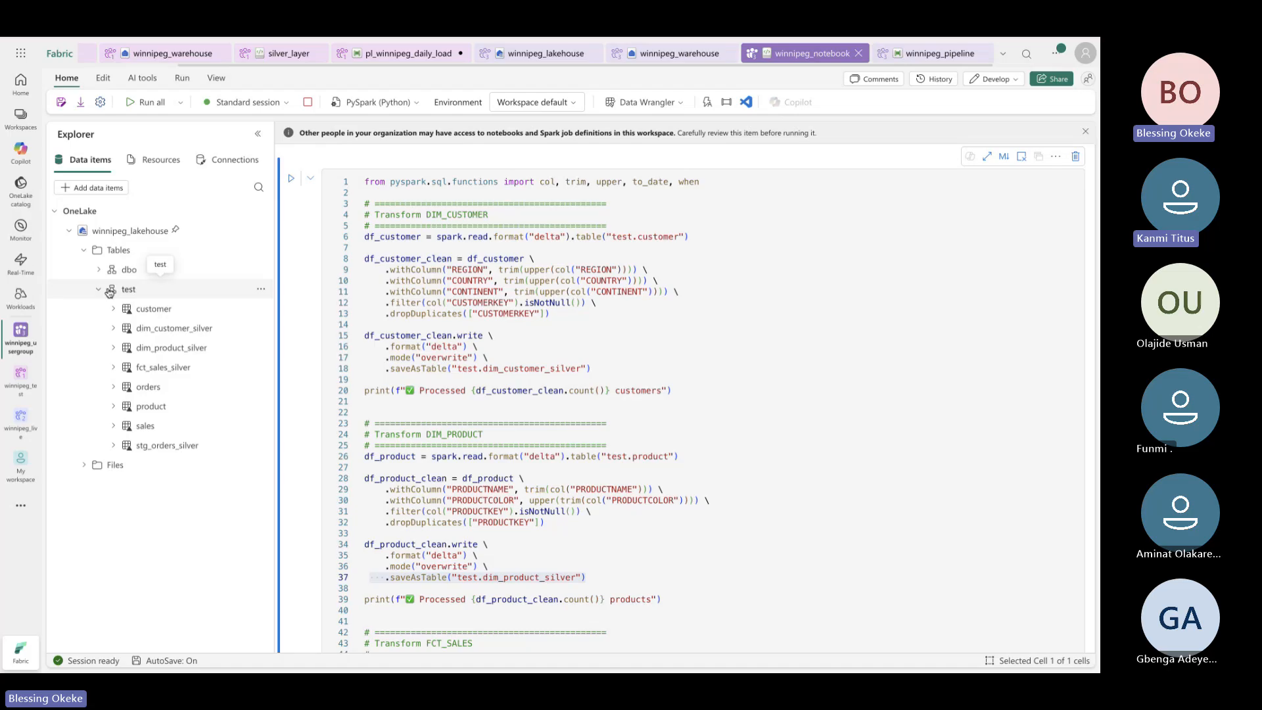
scroll(530, 205, "down", 2)
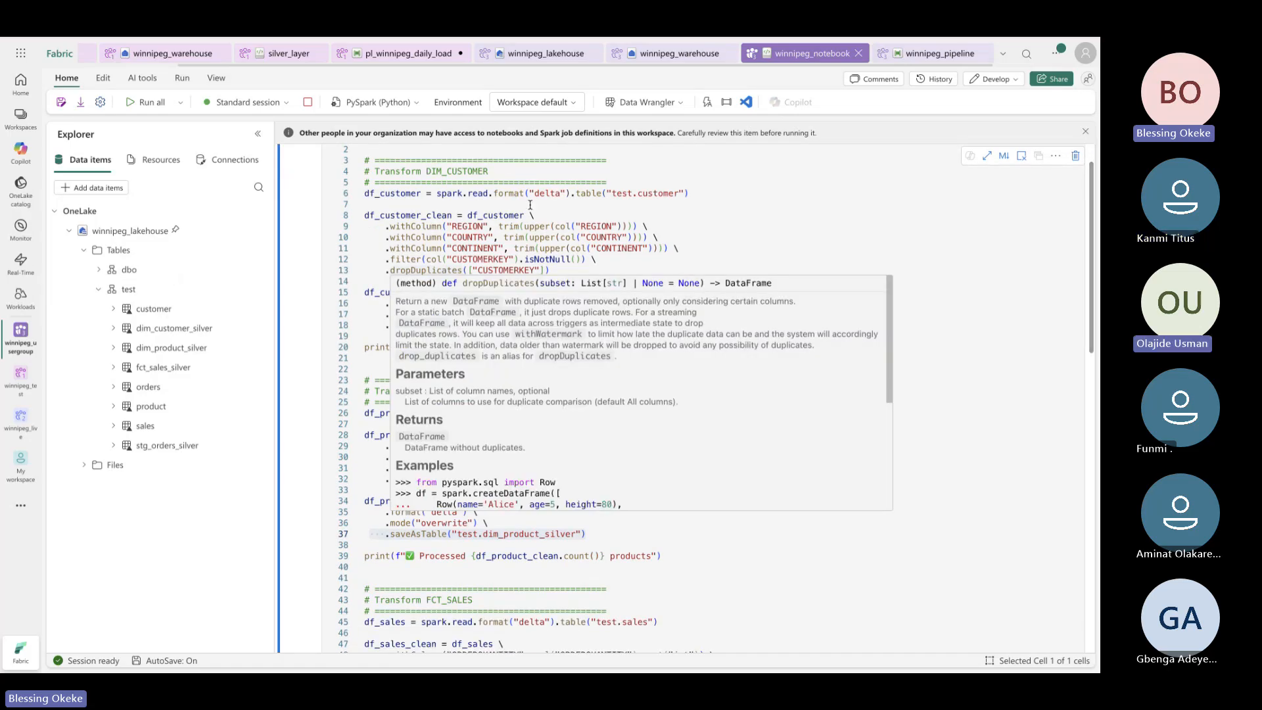
Change the customer table's save target on line 18 from test to dbo
left_click(479, 327)
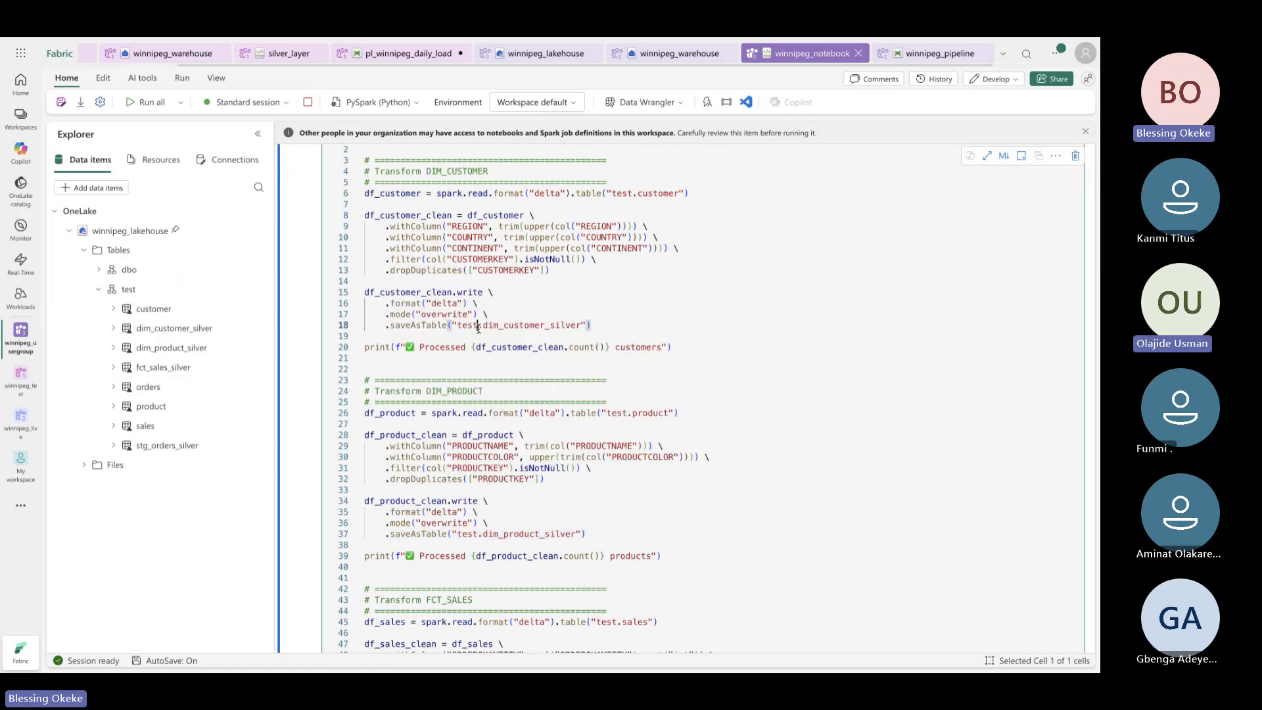
left_click_drag(478, 327, 460, 325)
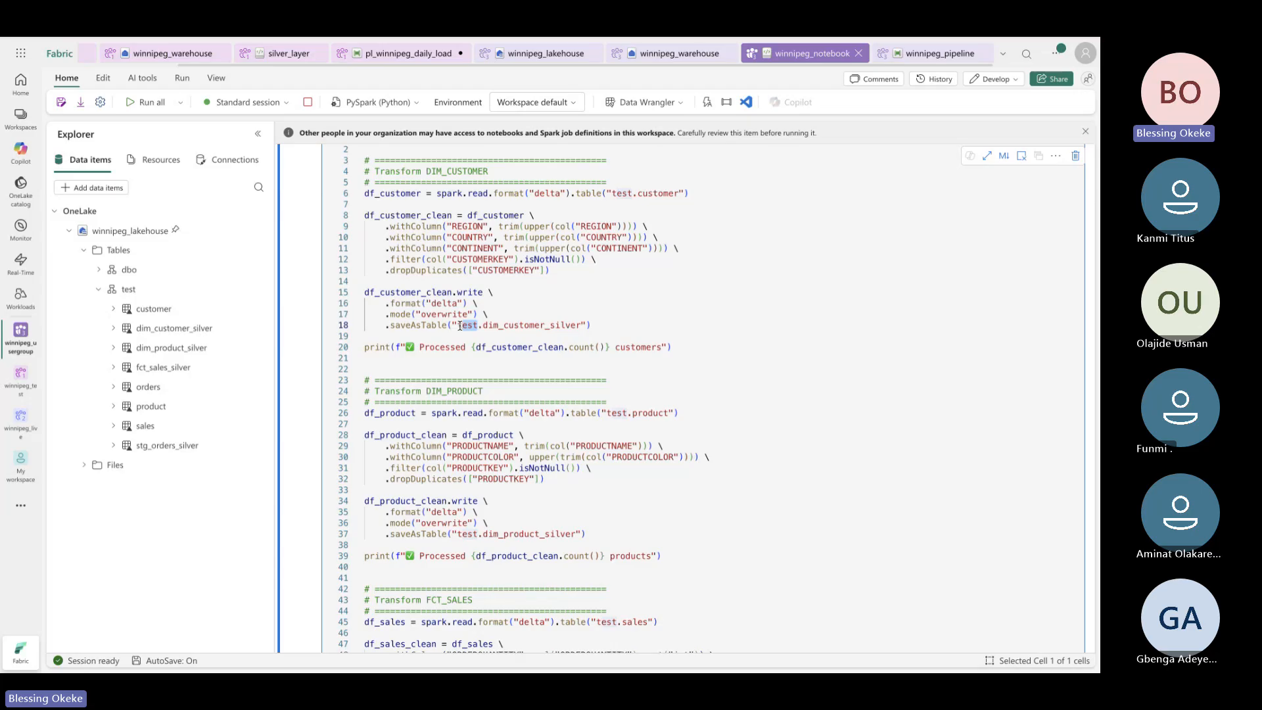
key("BackSpace")
key("Delete")
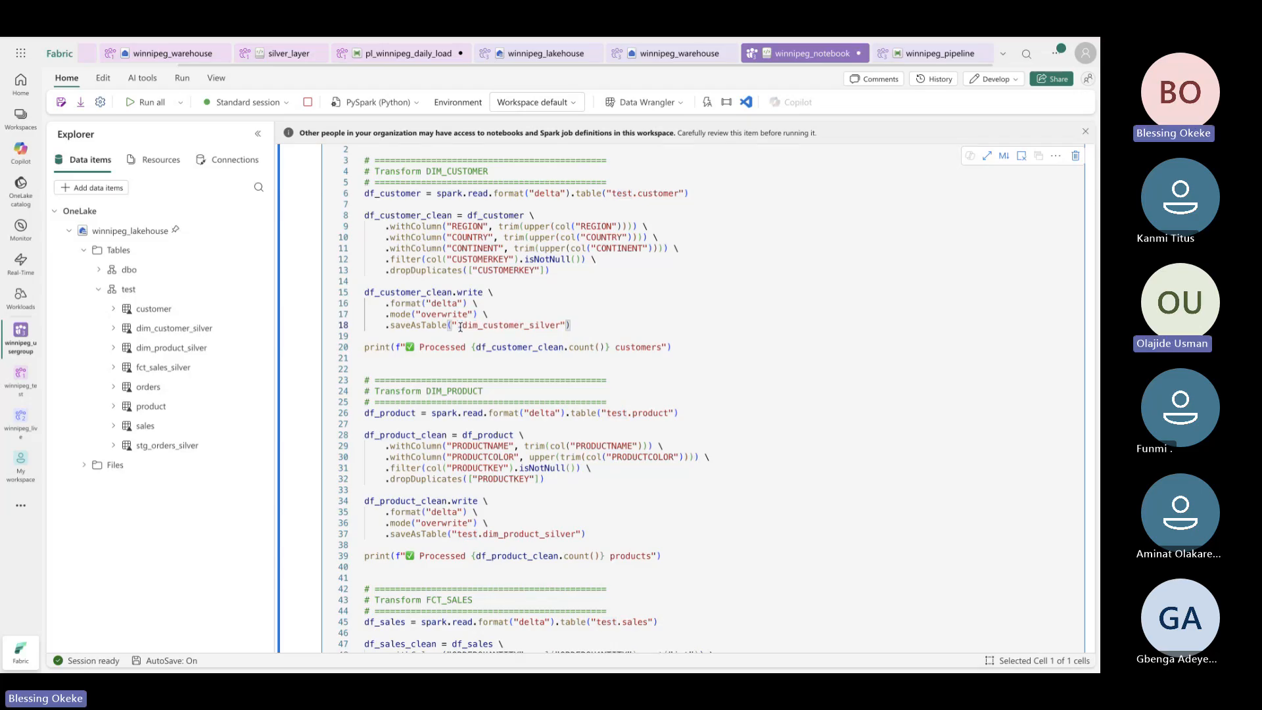
type("dbo.")
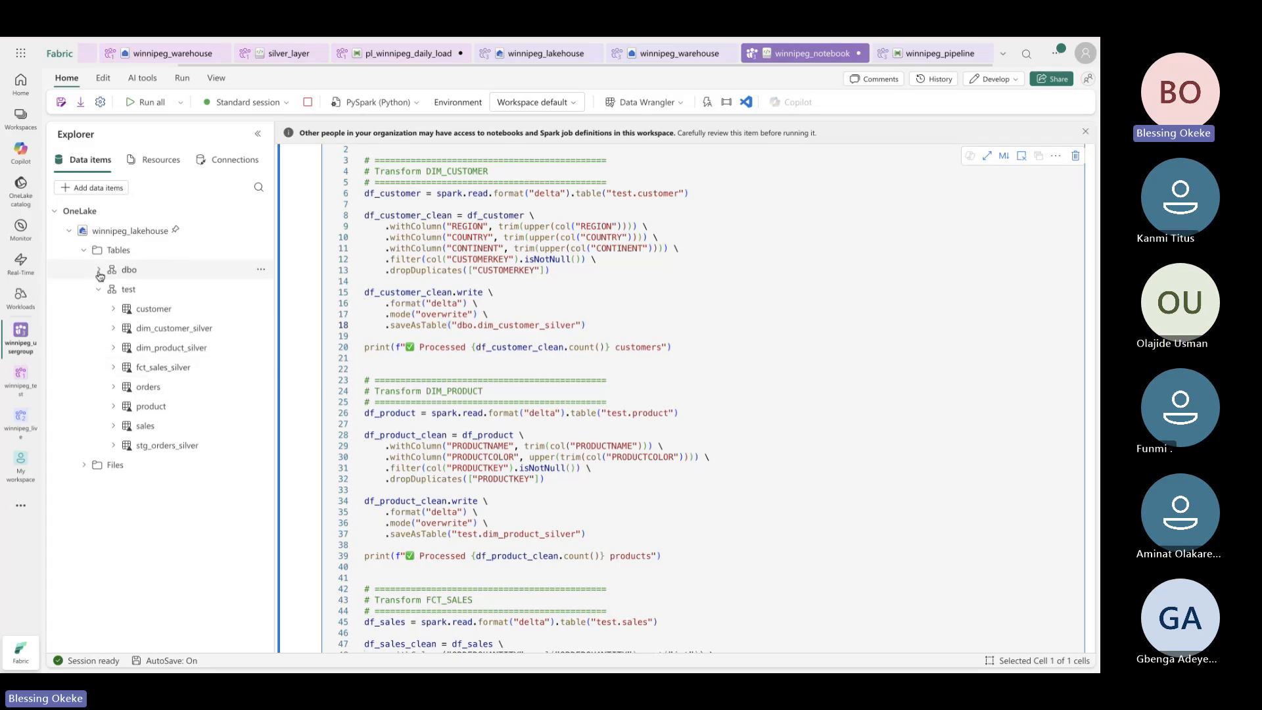
left_click(126, 269)
scroll(478, 409, "down", 3)
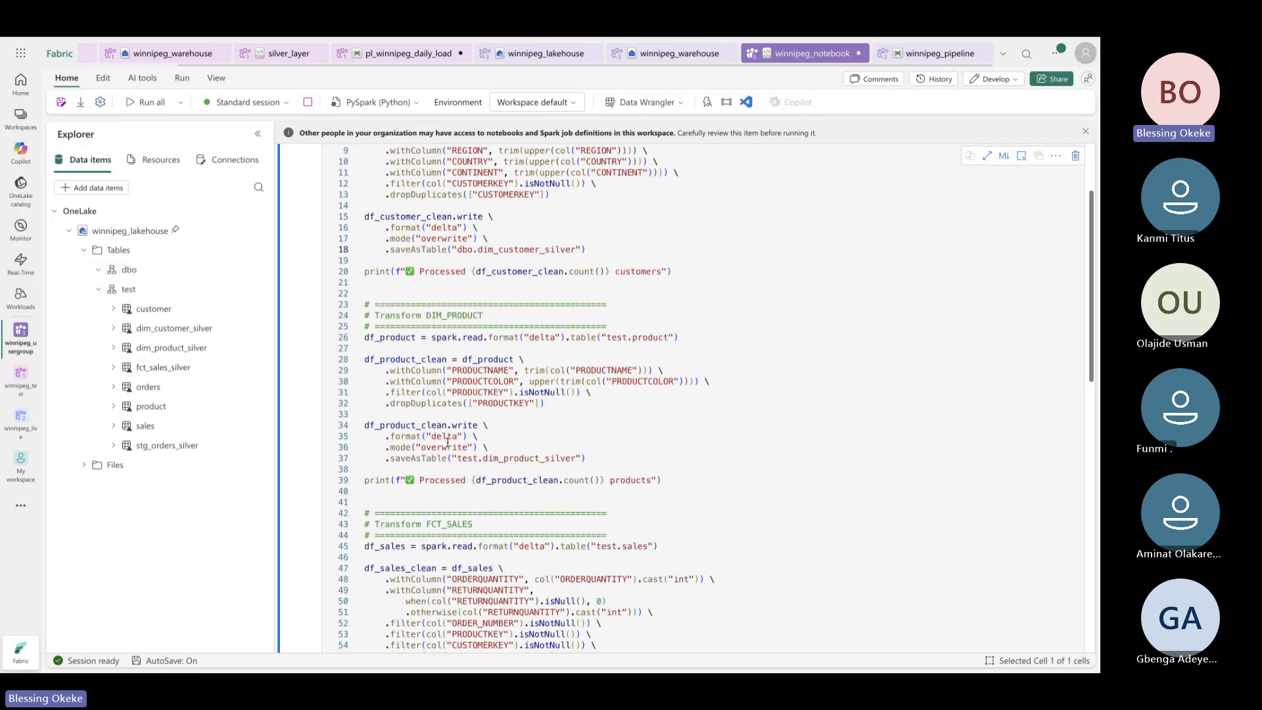
scroll(479, 409, "down", 1)
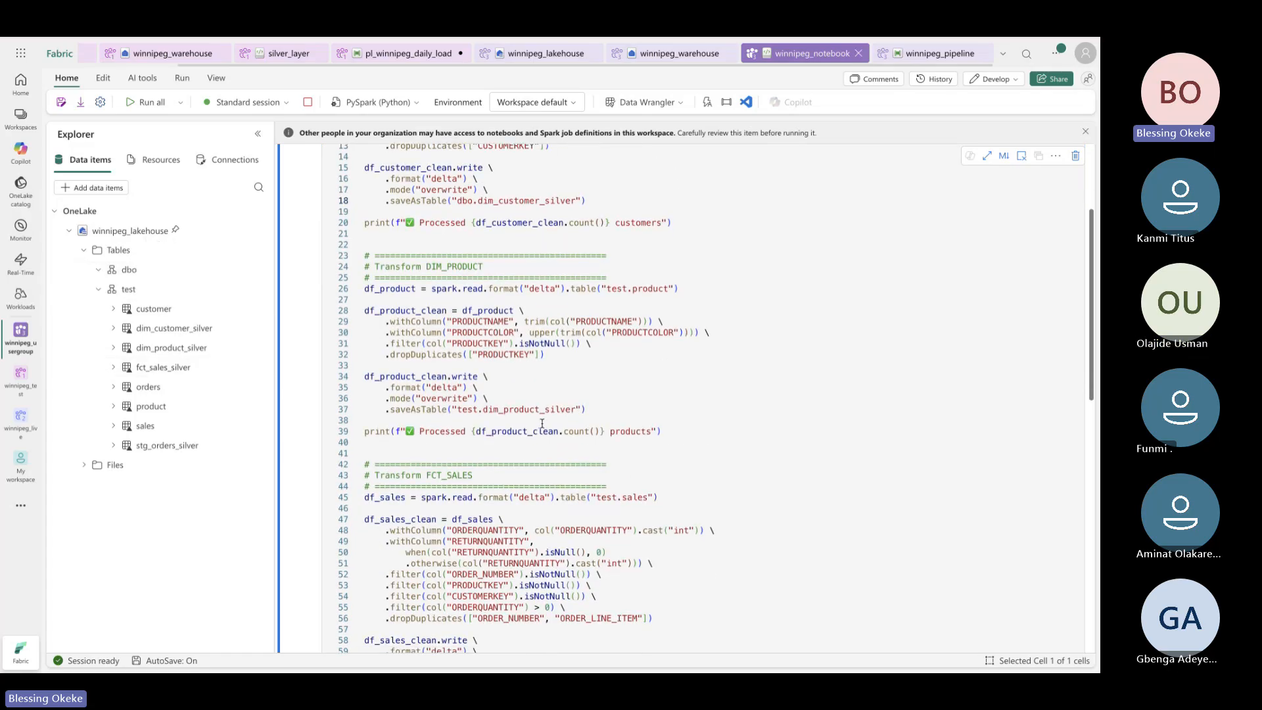
Replace test with dbo in the product, sales and orders saveAsTable table names
left_click(478, 392)
key("BackSpace")
key("BackSpace")
key("BackSpace")
key("BackSpace")
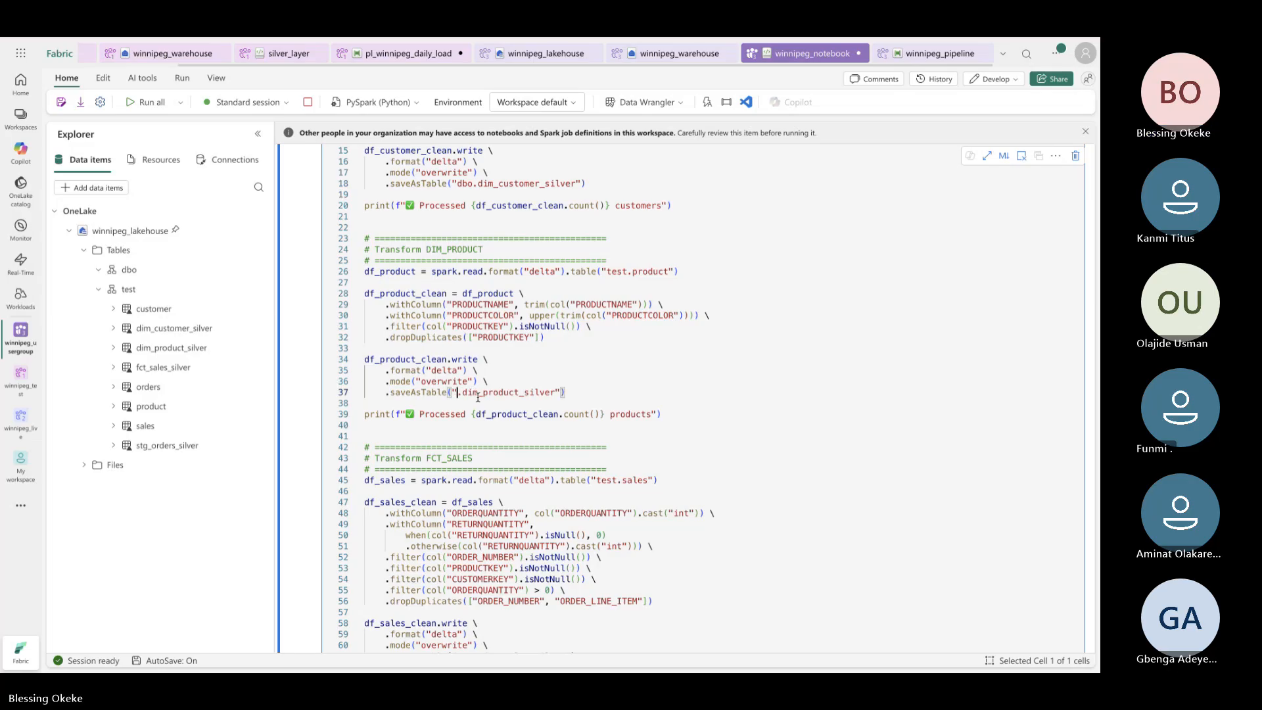
type("dbo")
scroll(480, 408, "down", 6)
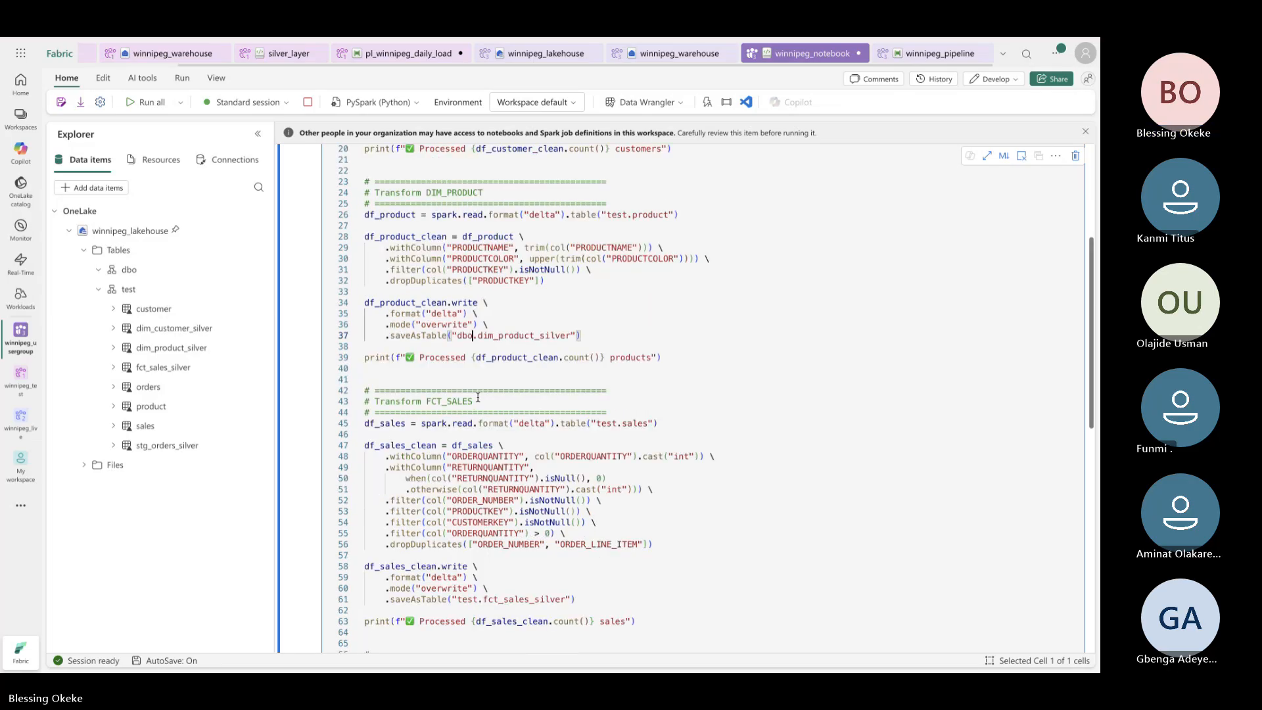
left_click(479, 421)
key("BackSpace")
key("BackSpace")
key("BackSpace")
key("BackSpace")
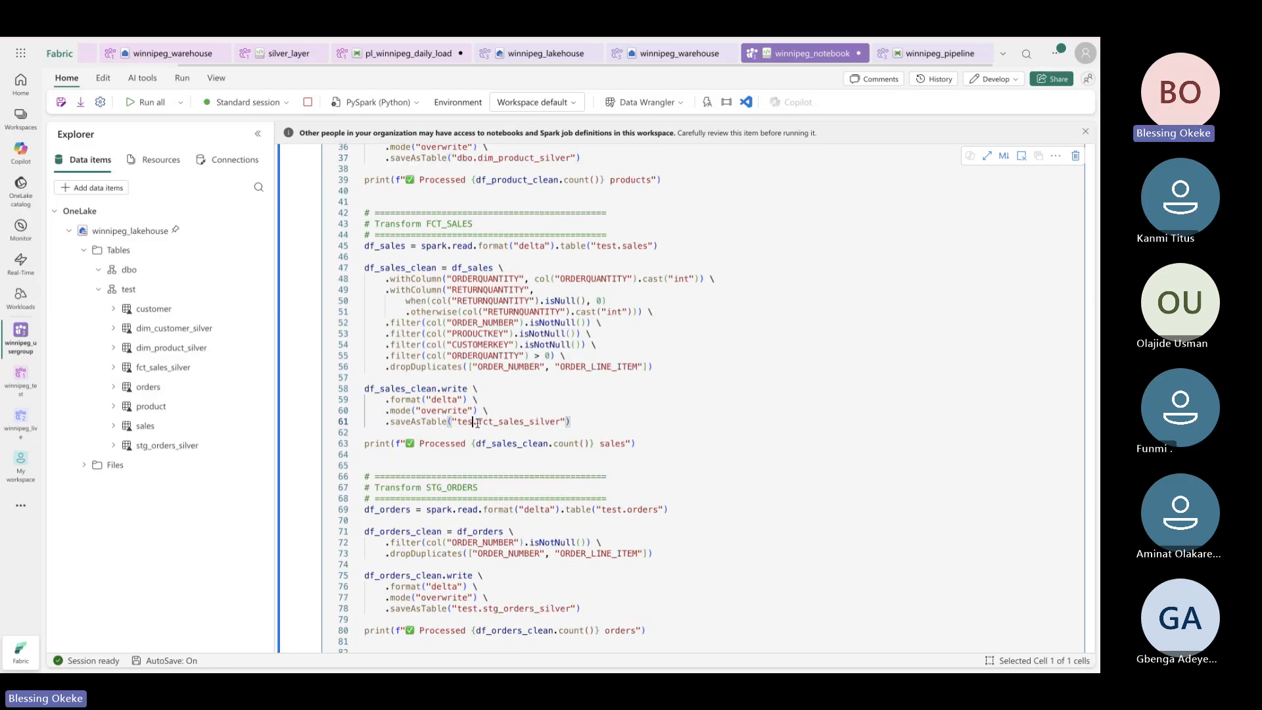
type("dbo")
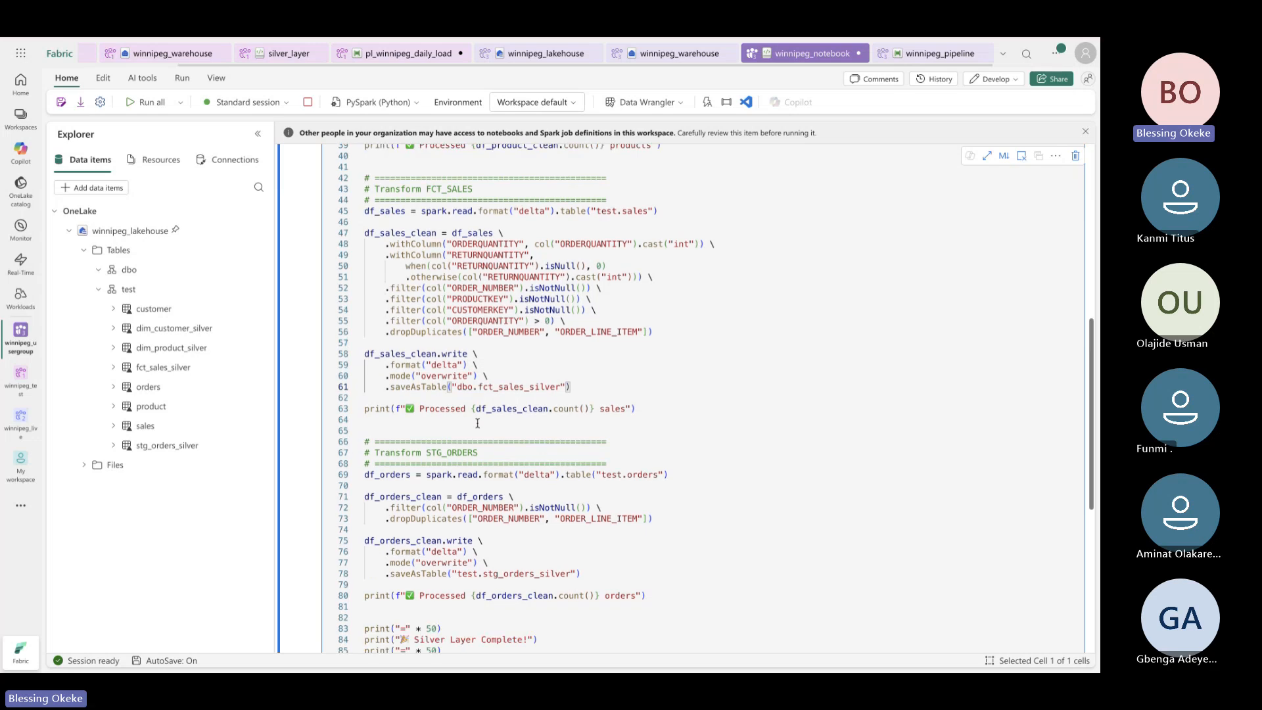
scroll(480, 404, "down", 6)
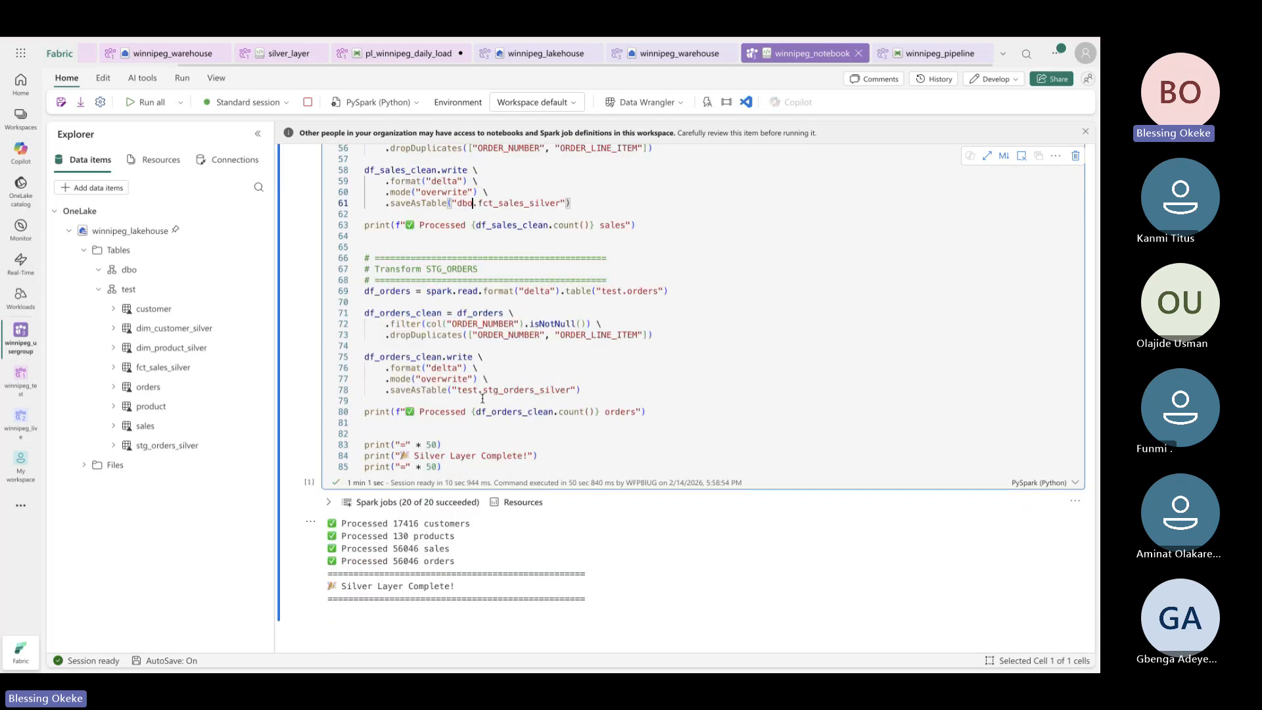
left_click(478, 391)
key("BackSpace")
key("BackSpace")
key("BackSpace")
key("BackSpace")
type("d")
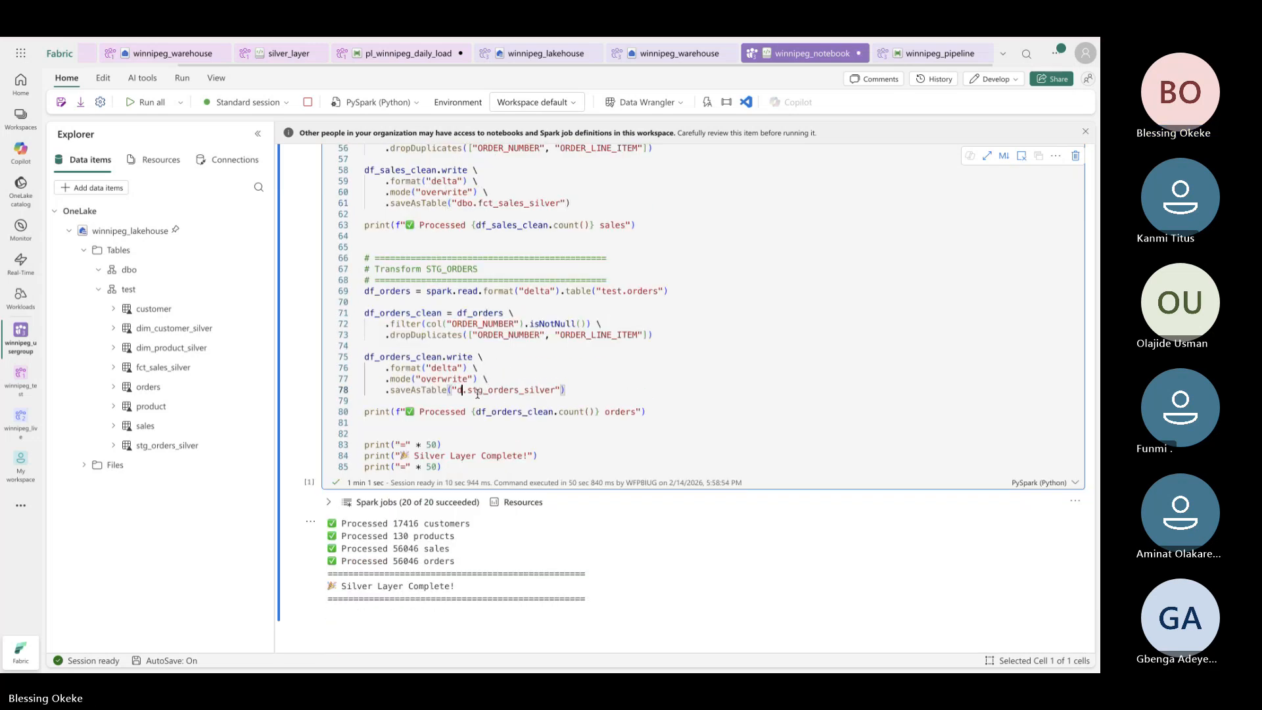
type("bo")
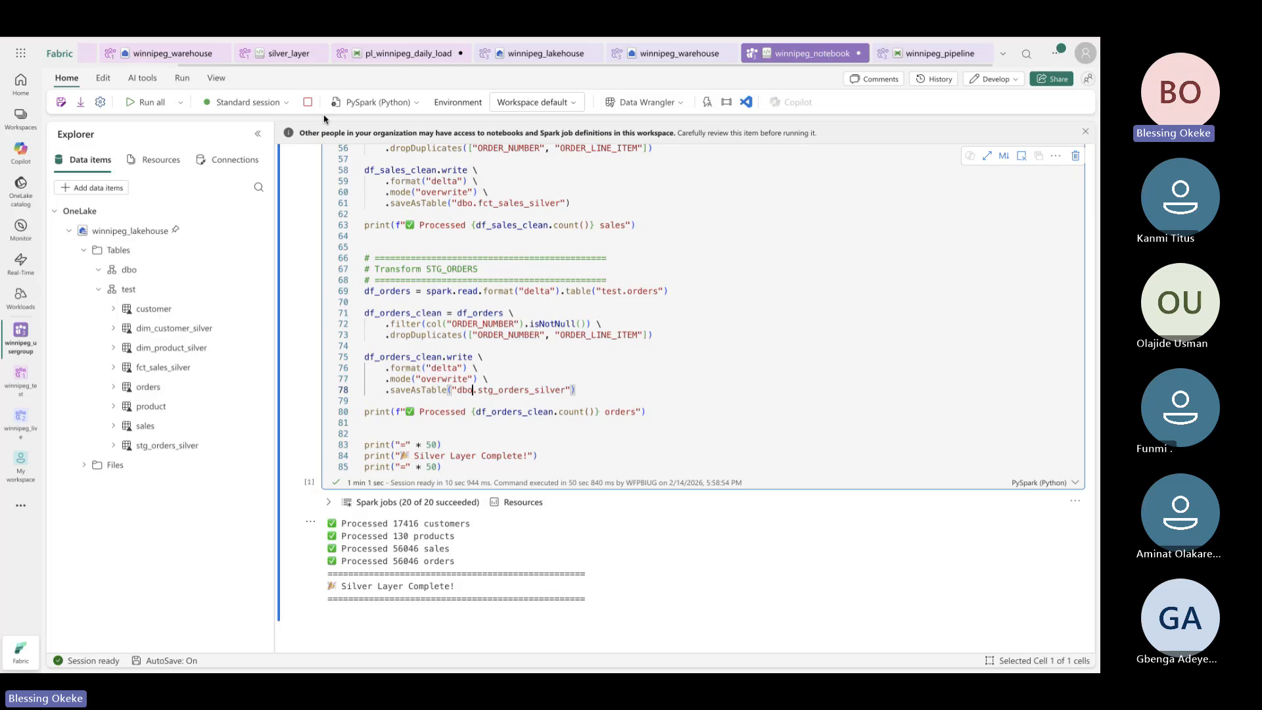
Rerun all cells, writing silver tables to dbo: 17416 customers, 130 products, 56046 sales and orders
left_click(146, 101)
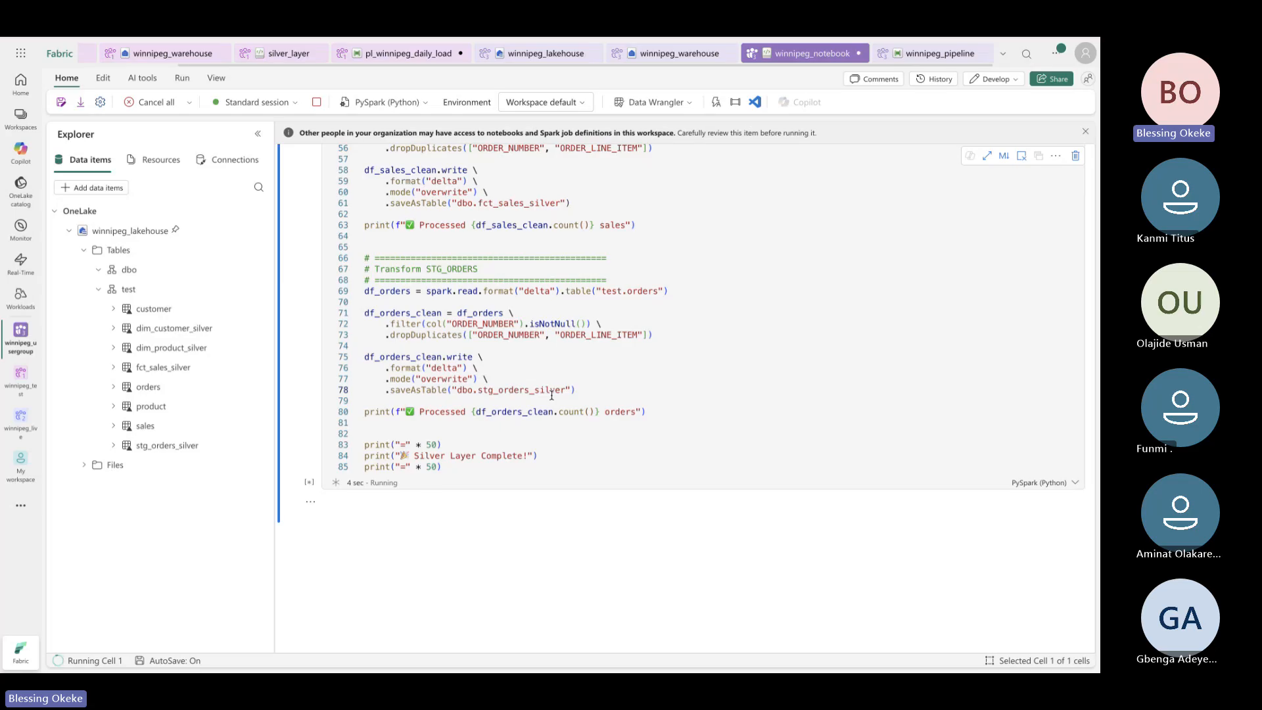
scroll(540, 359, "down", 2)
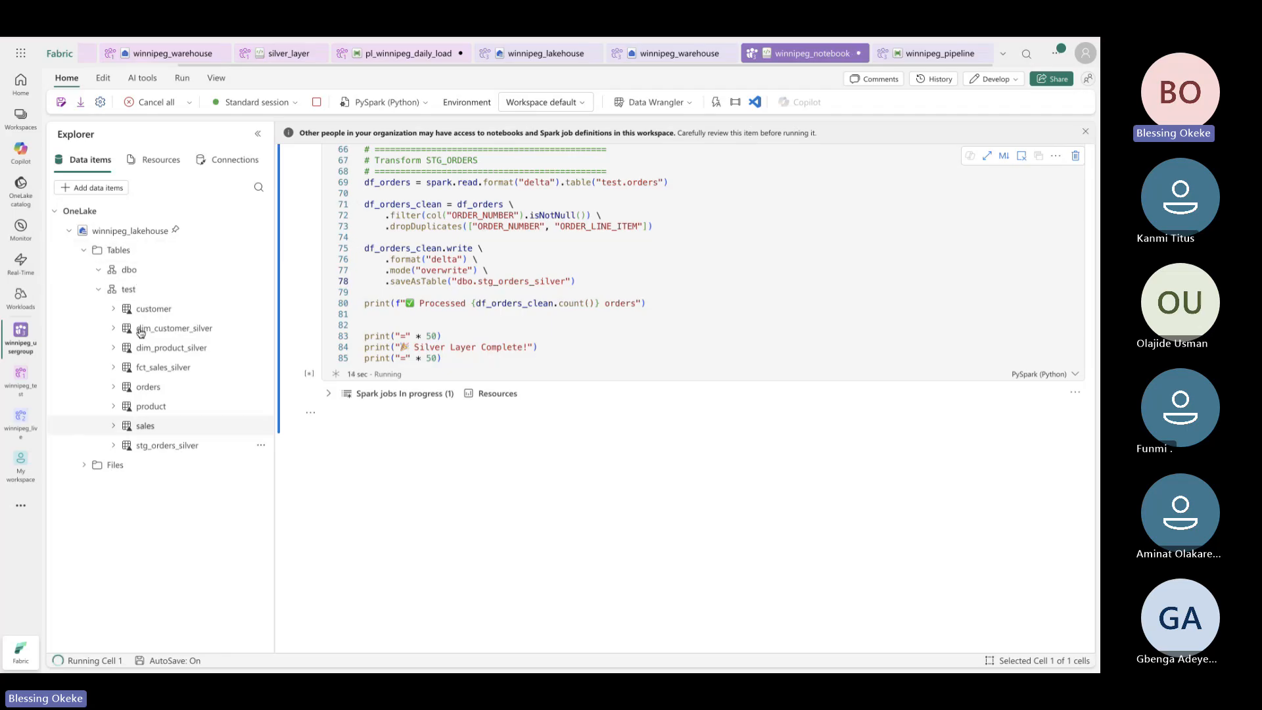
left_click(85, 466)
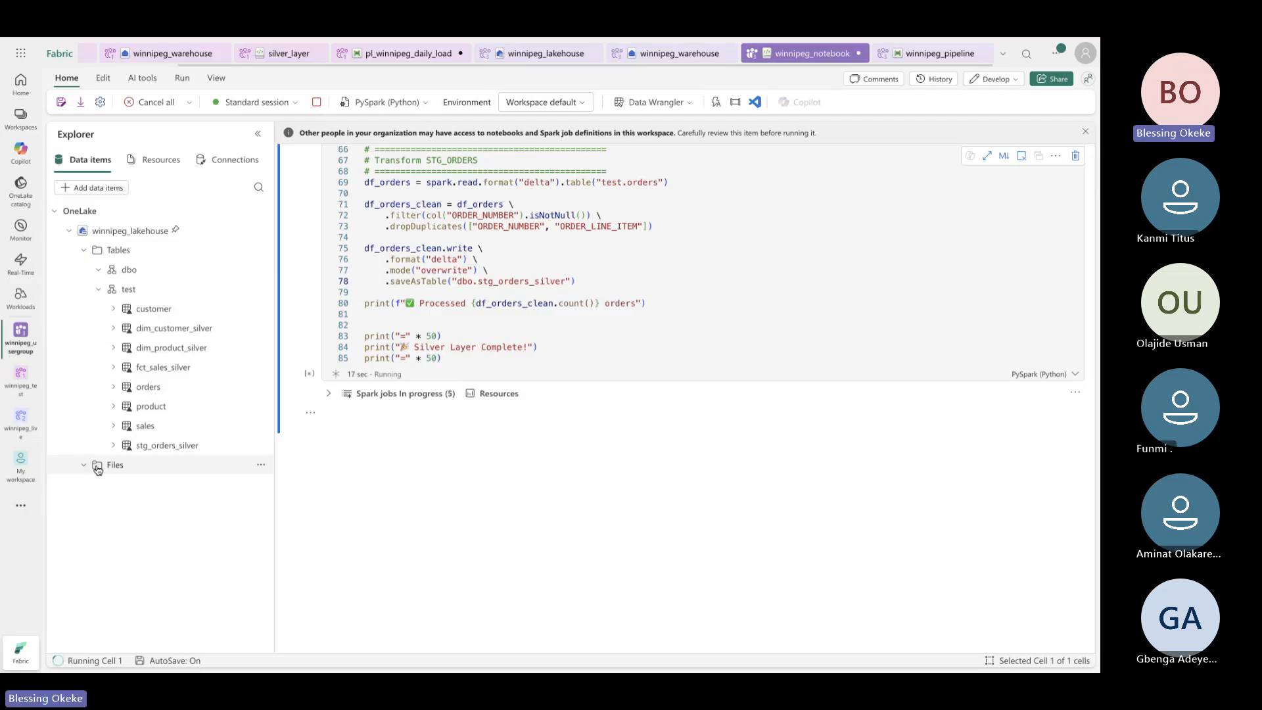
left_click(263, 466)
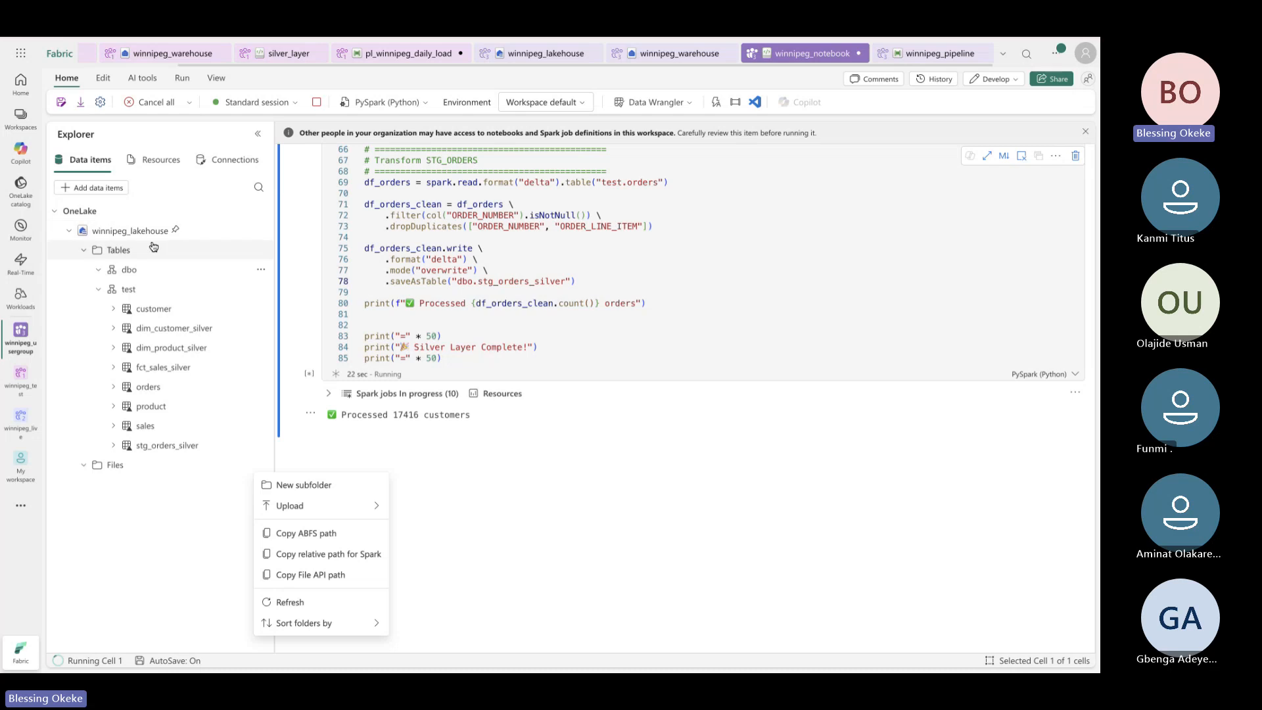
left_click(580, 335)
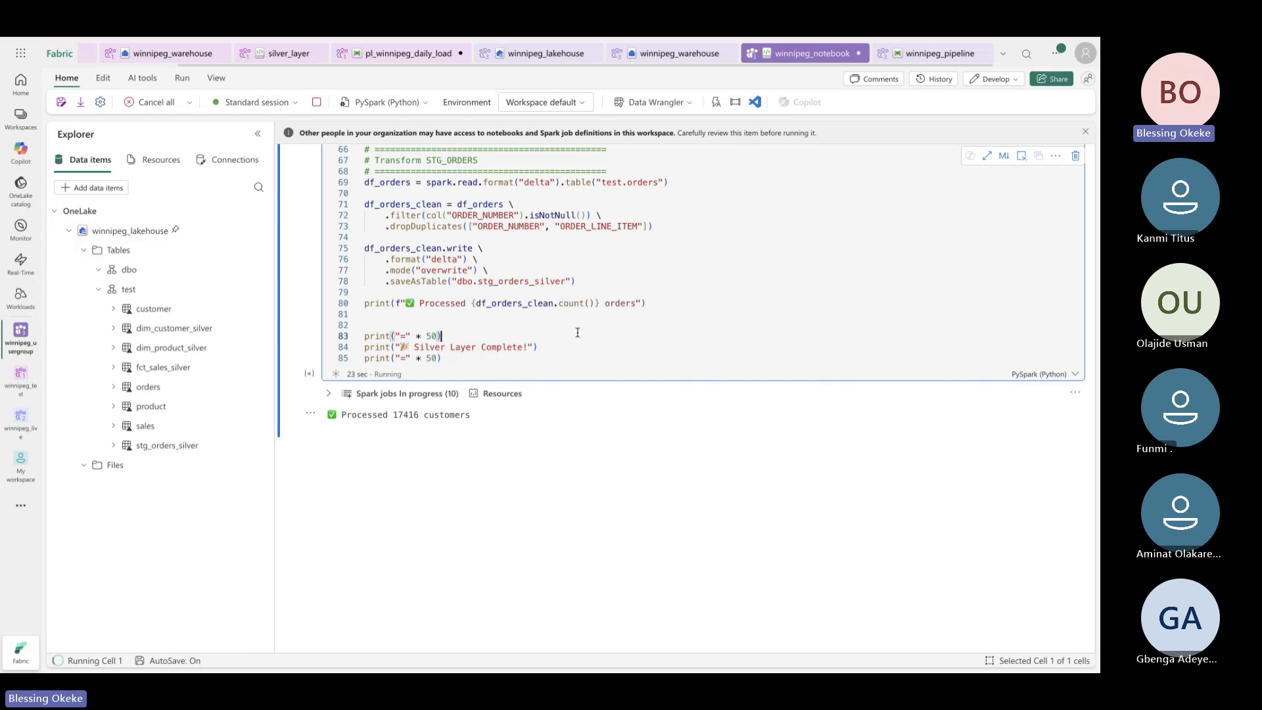
left_click(513, 357)
left_click(493, 326)
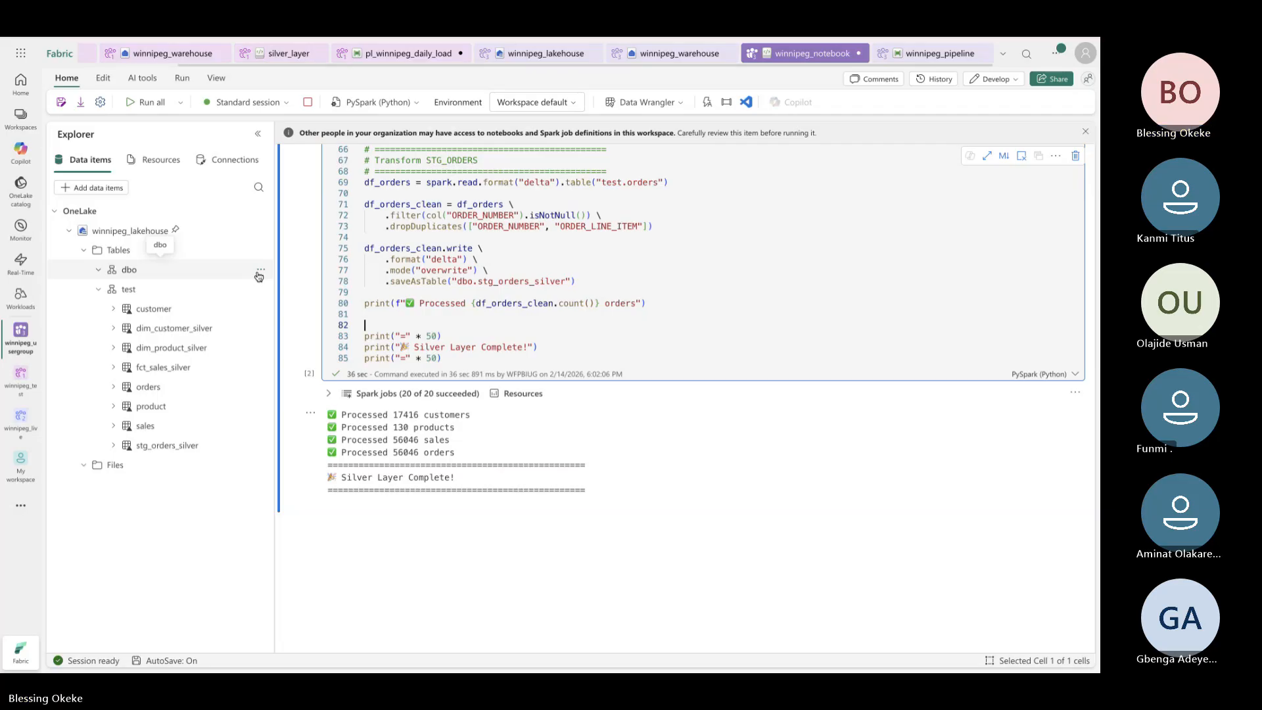
Refresh the dbo schema so its four _silver tables appear in Explorer
left_click(260, 271)
left_click(273, 307)
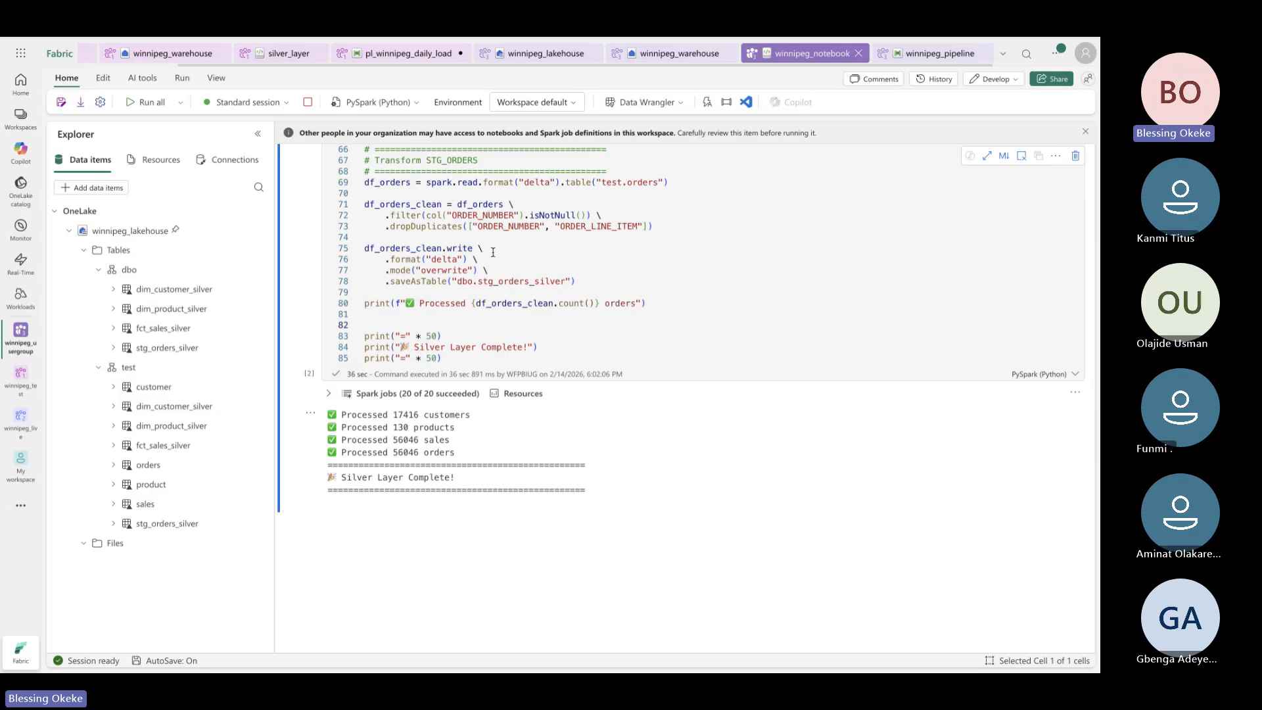
left_click(672, 56)
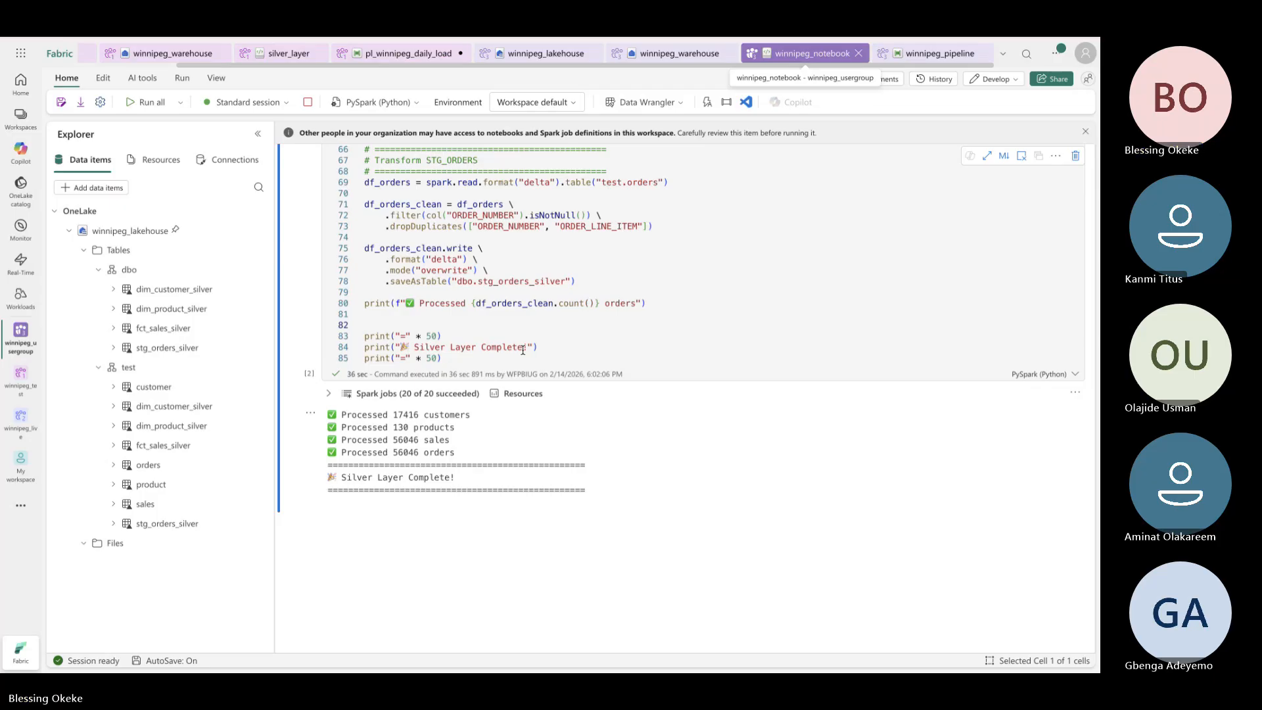
scroll(523, 350, "up", 3)
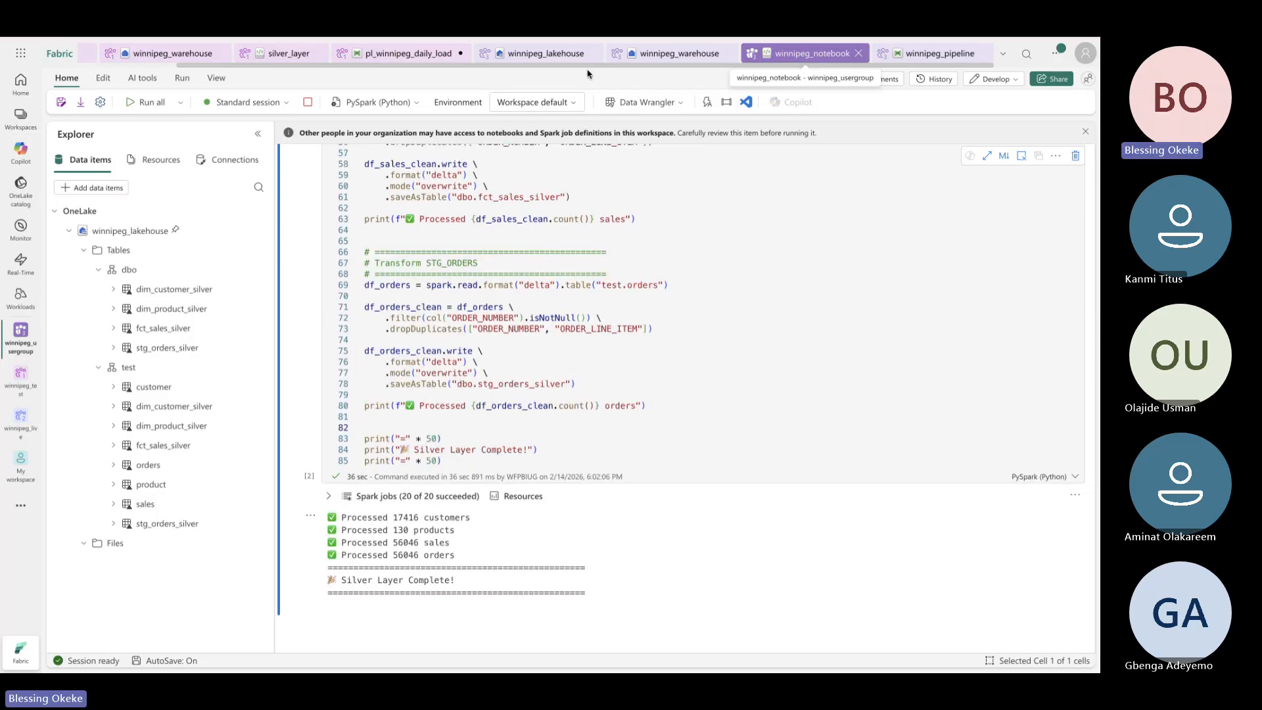
Add a notebook activity to winnipeg_pipeline and name it Winnipeg_Transformation
left_click(921, 58)
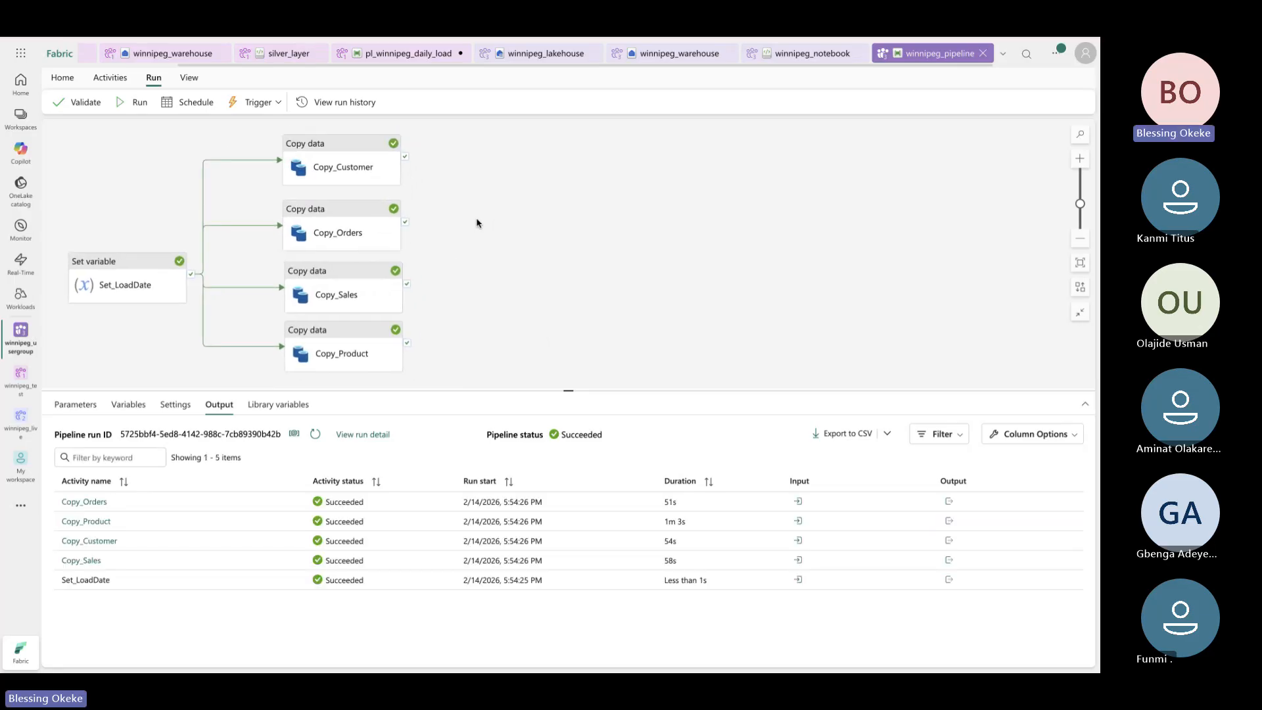
left_click(110, 77)
left_click(223, 104)
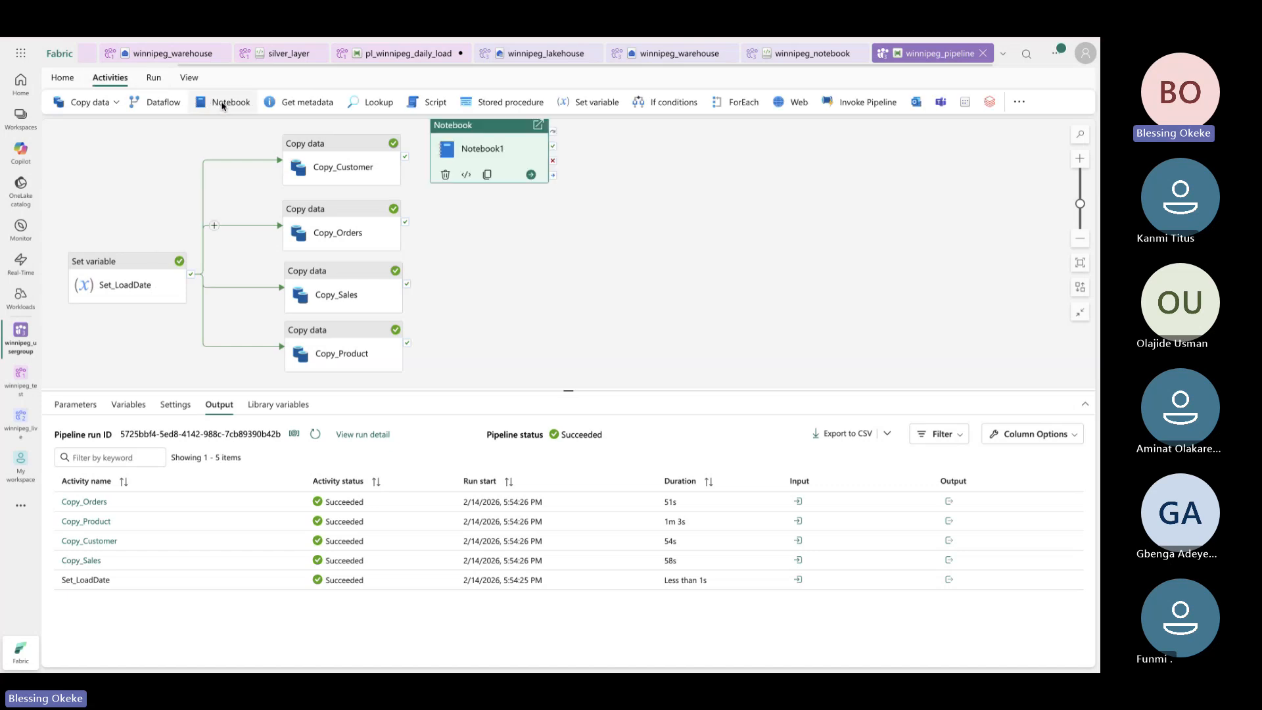
left_click_drag(498, 125, 500, 189)
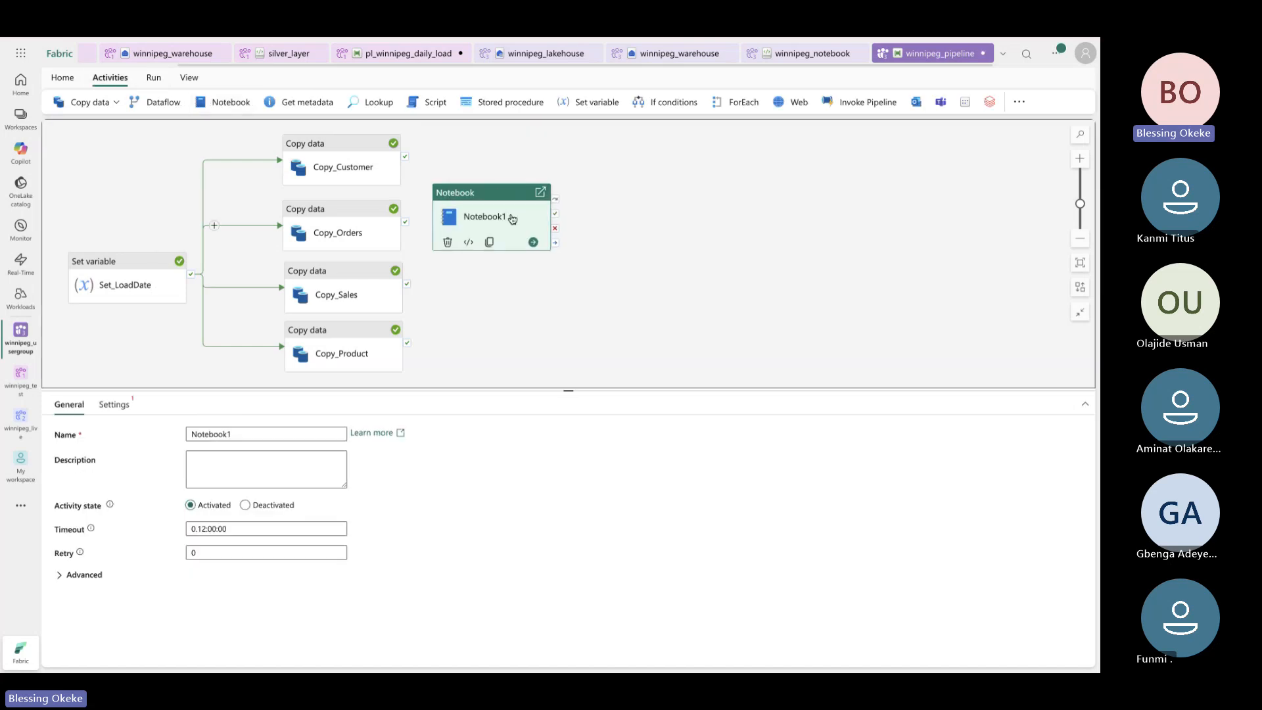
left_click_drag(257, 434, 174, 434)
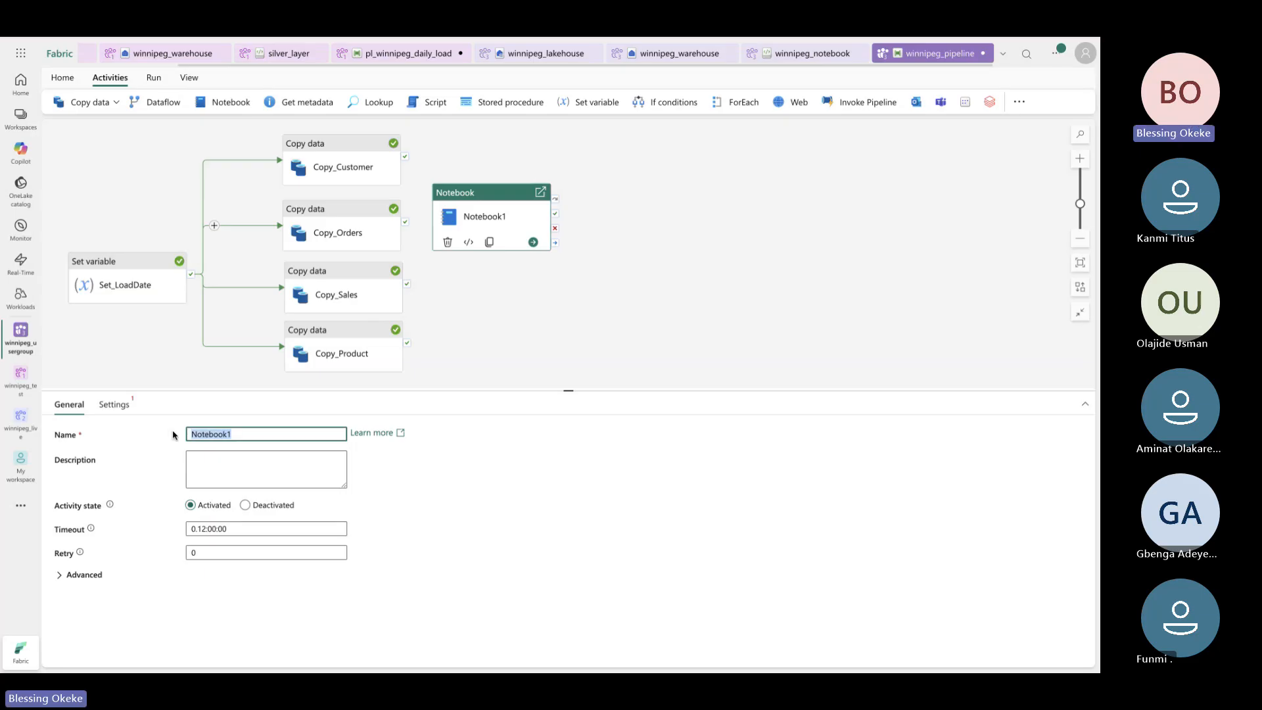
type("Winnipeg_Transformation")
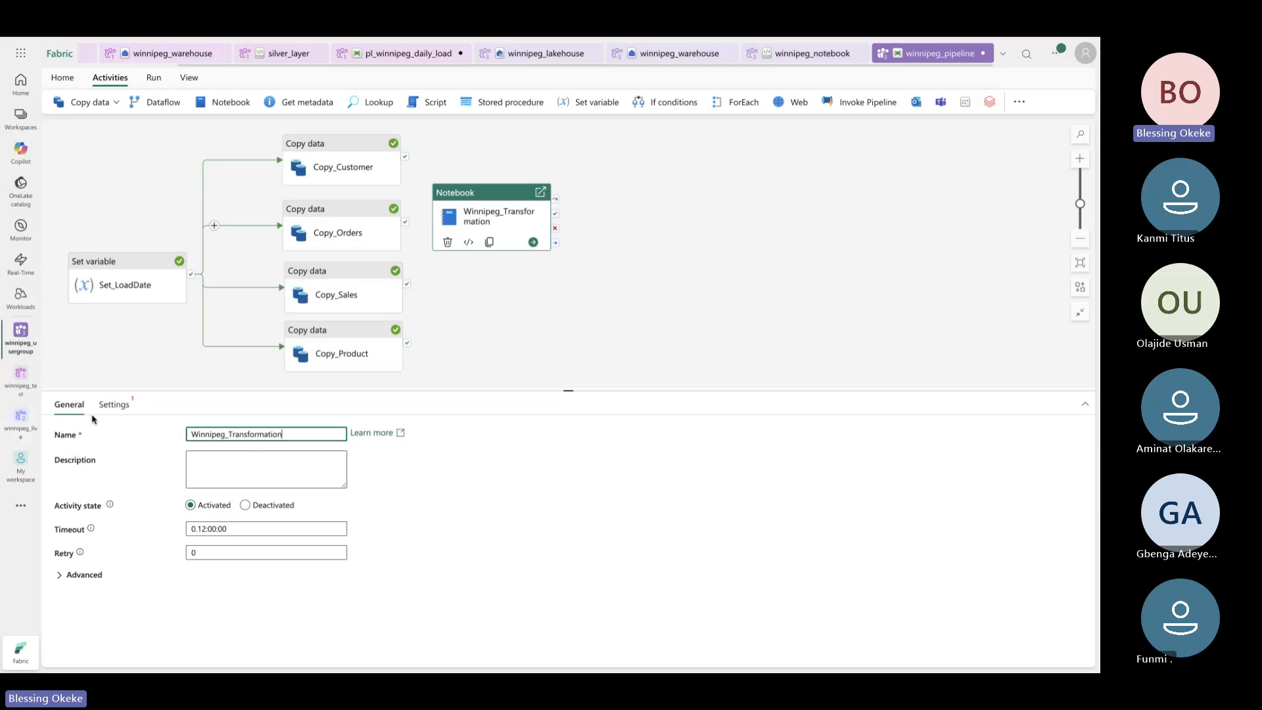
Set the activity to run winnipeg_notebook from the winnipeg_usergroup workspace
left_click(112, 405)
left_click(332, 448)
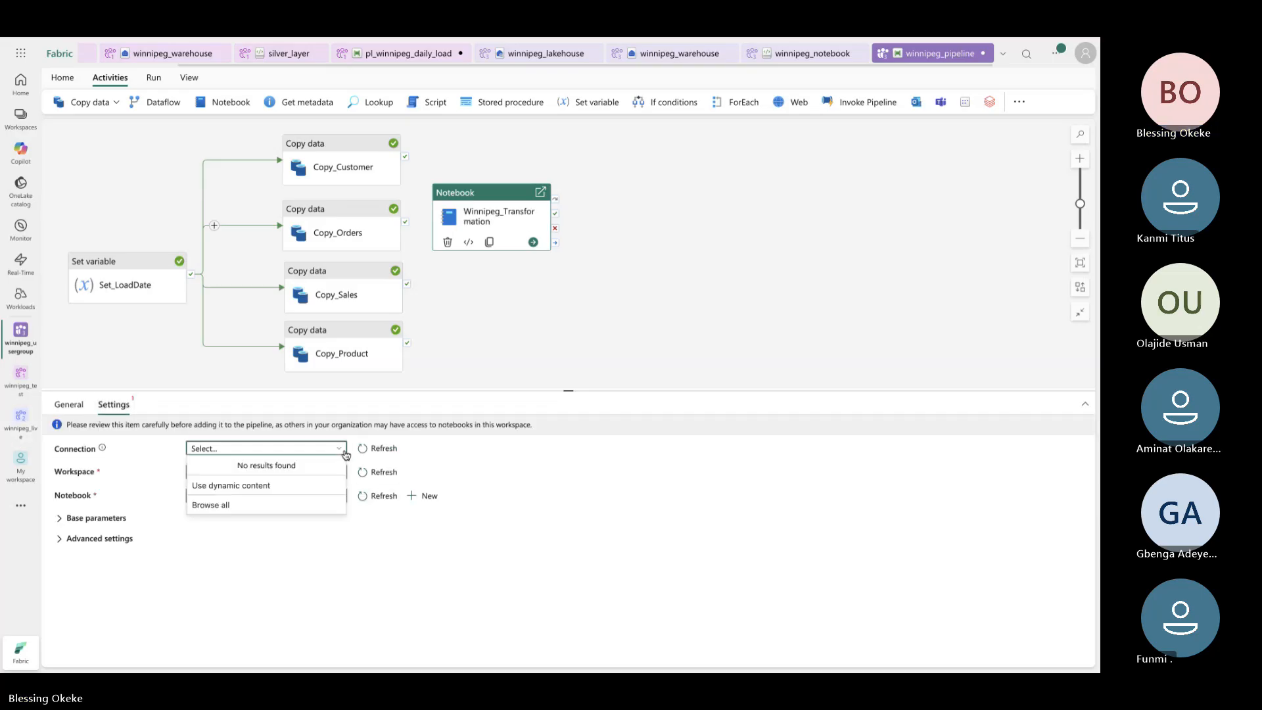
left_click(414, 579)
left_click(338, 475)
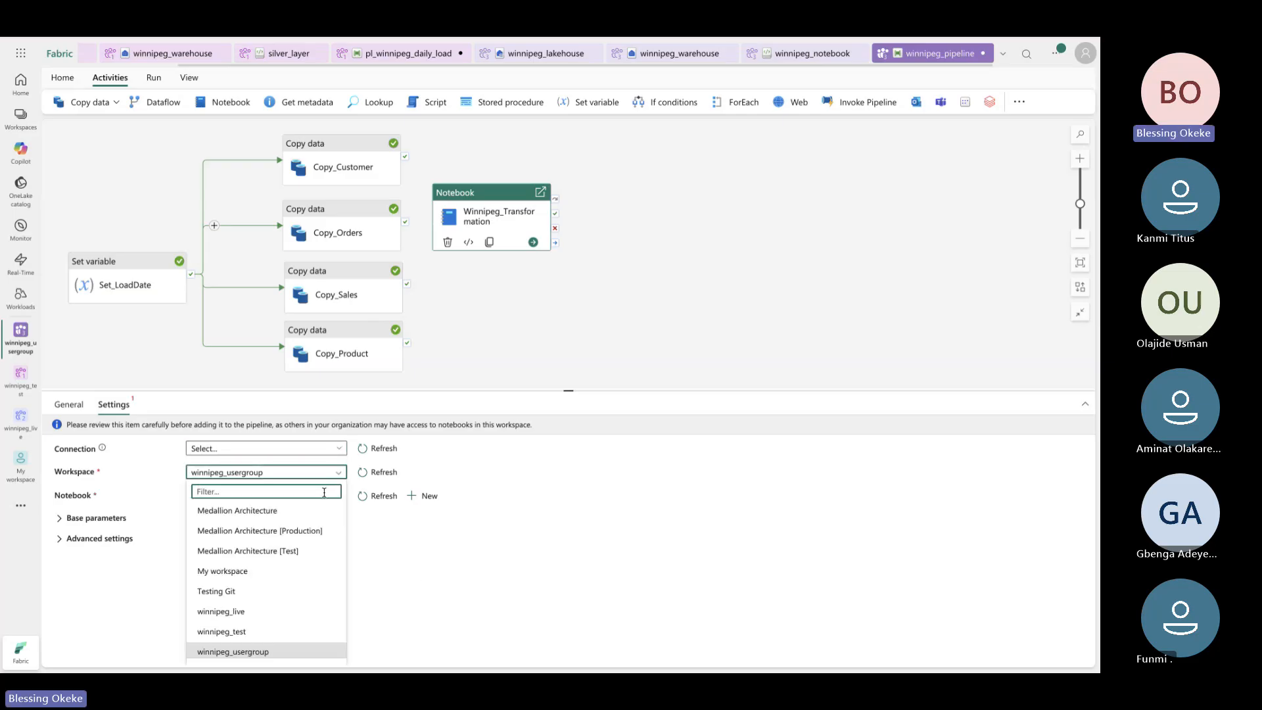
left_click(271, 649)
left_click(342, 497)
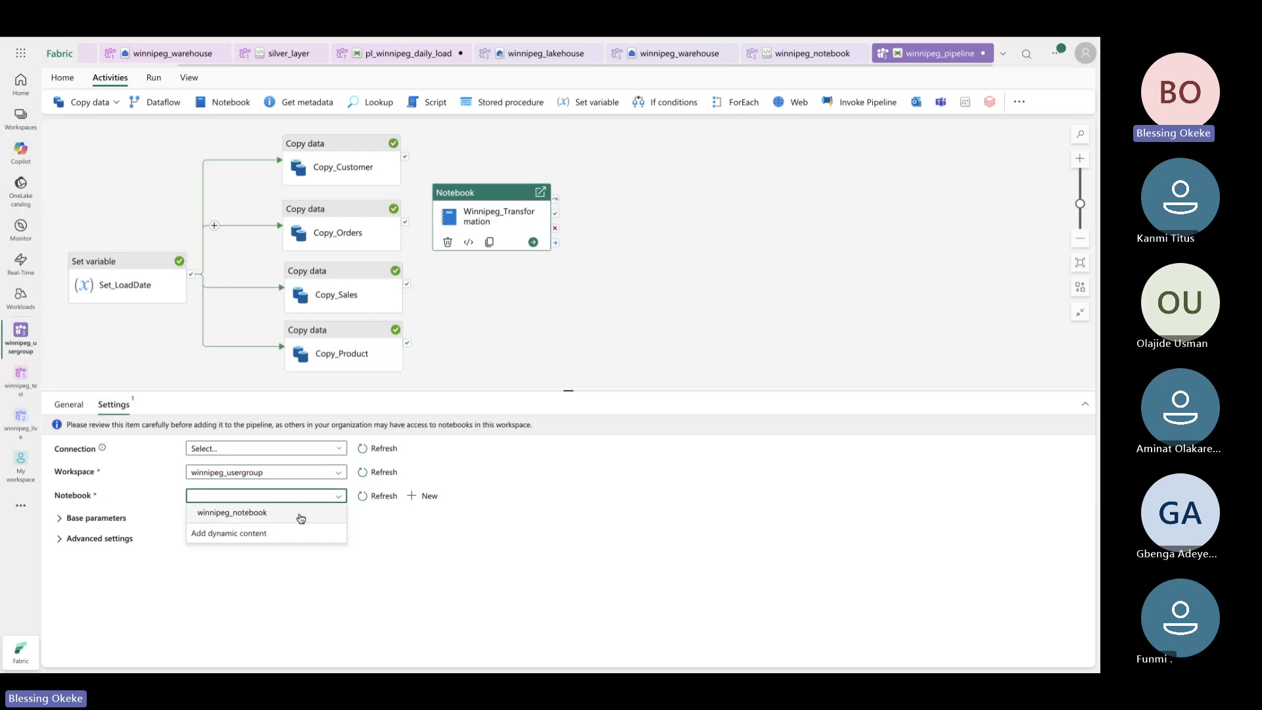
left_click(300, 517)
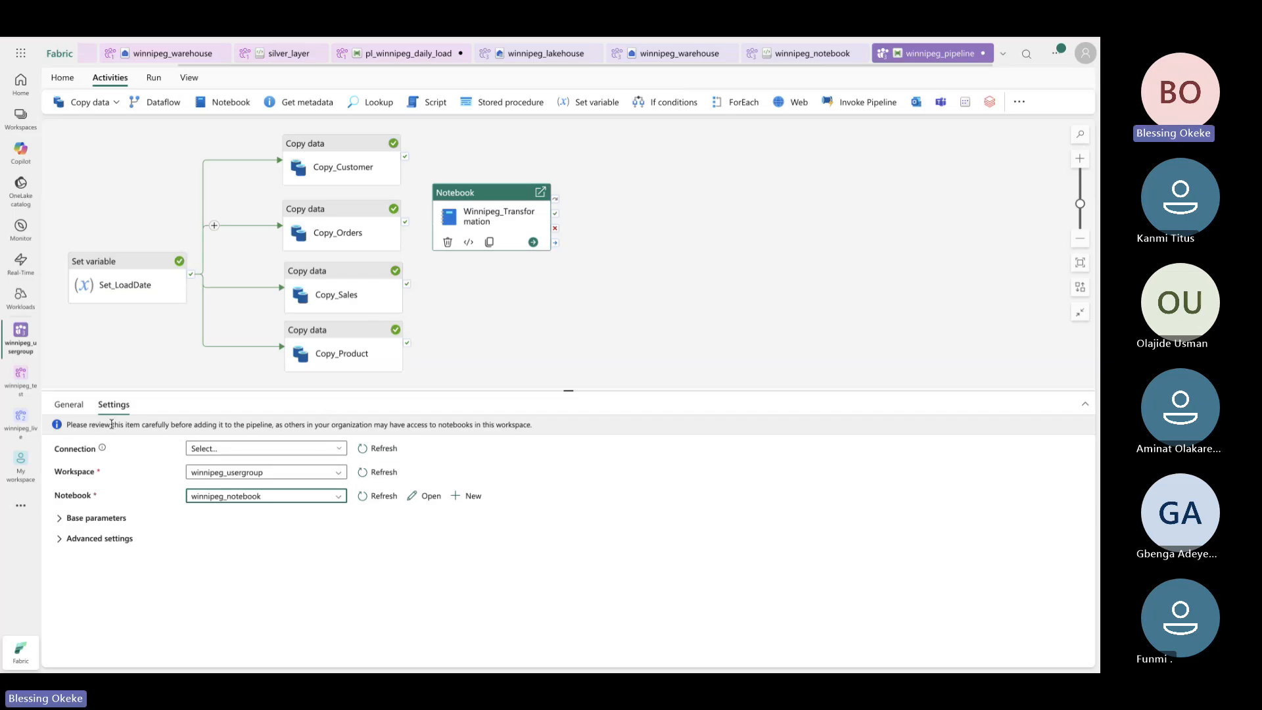
left_click(88, 412)
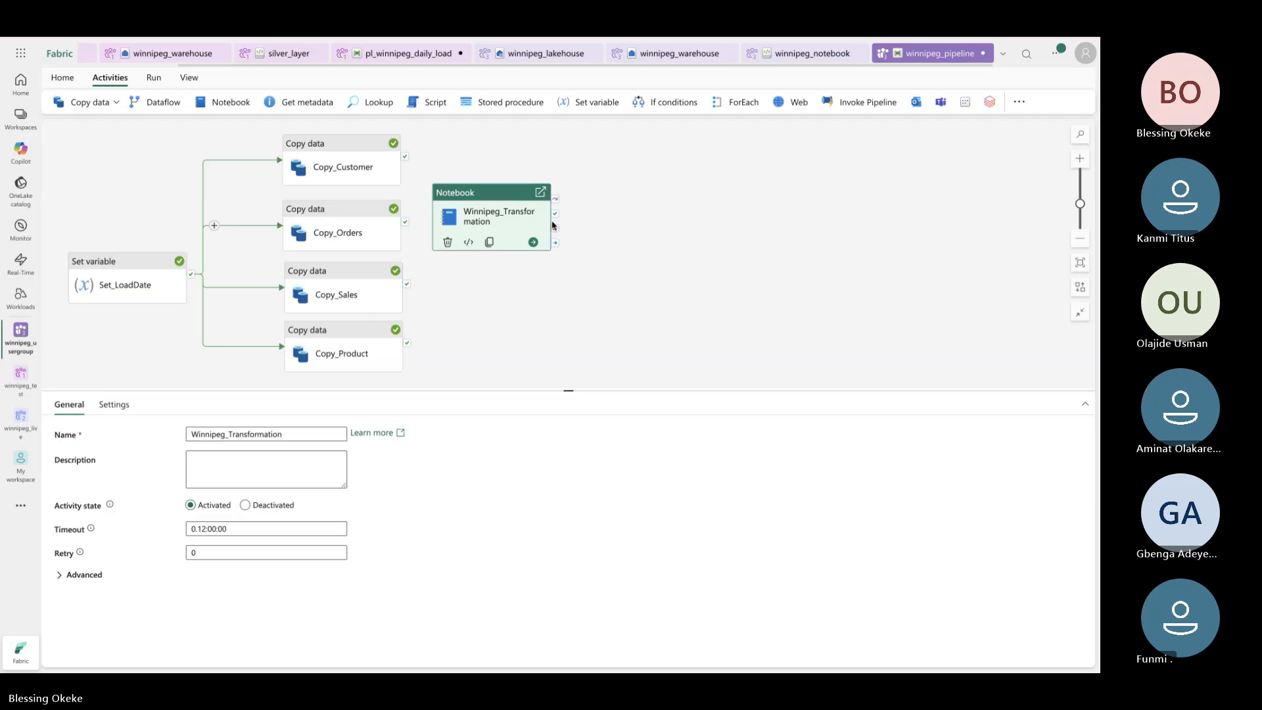
Link the success outputs of Copy_Customer, Copy_Orders, Copy_Sales and Copy_Product to Winnipeg_Transformation
left_click_drag(483, 189, 542, 187)
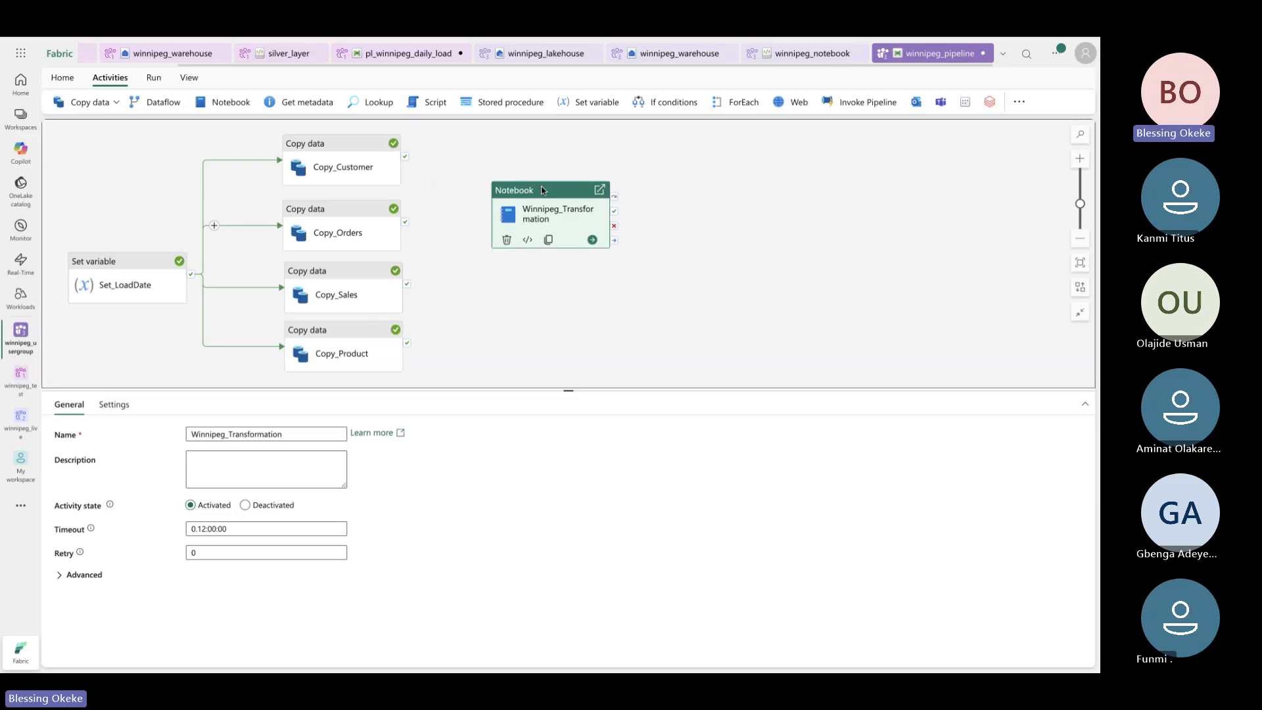
left_click(405, 161)
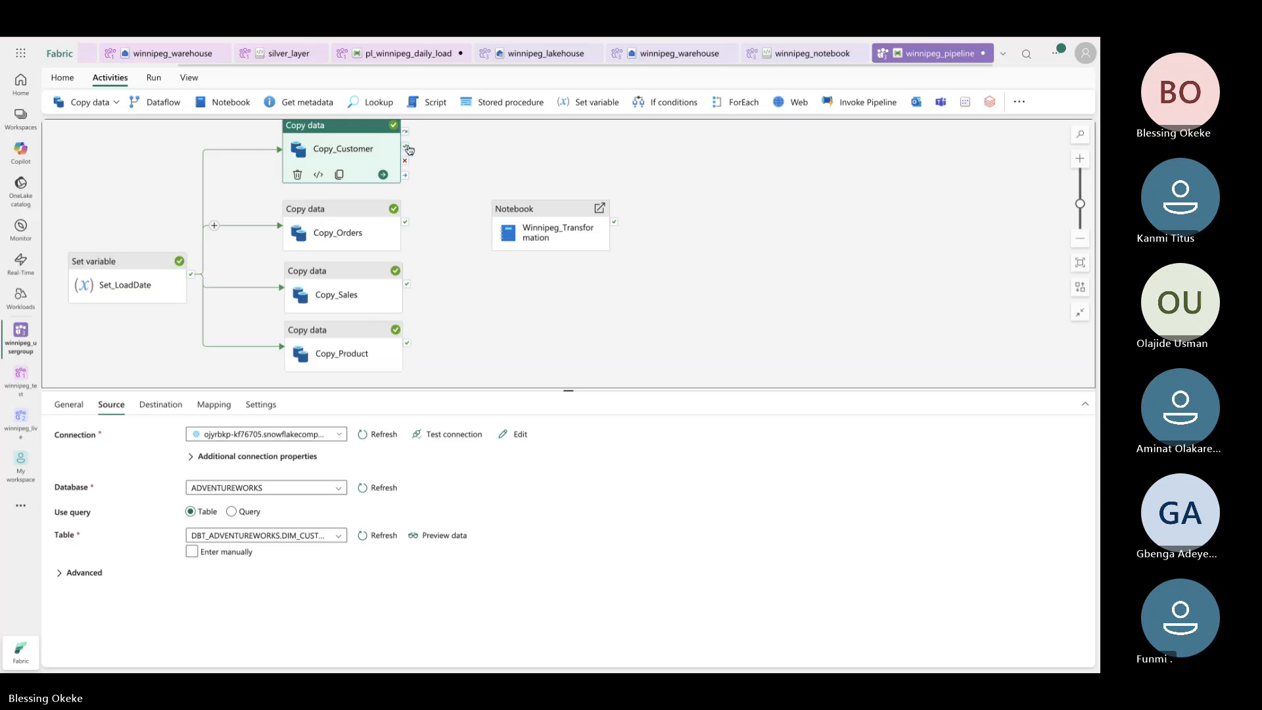
left_click_drag(409, 150, 503, 223)
left_click_drag(406, 223, 503, 227)
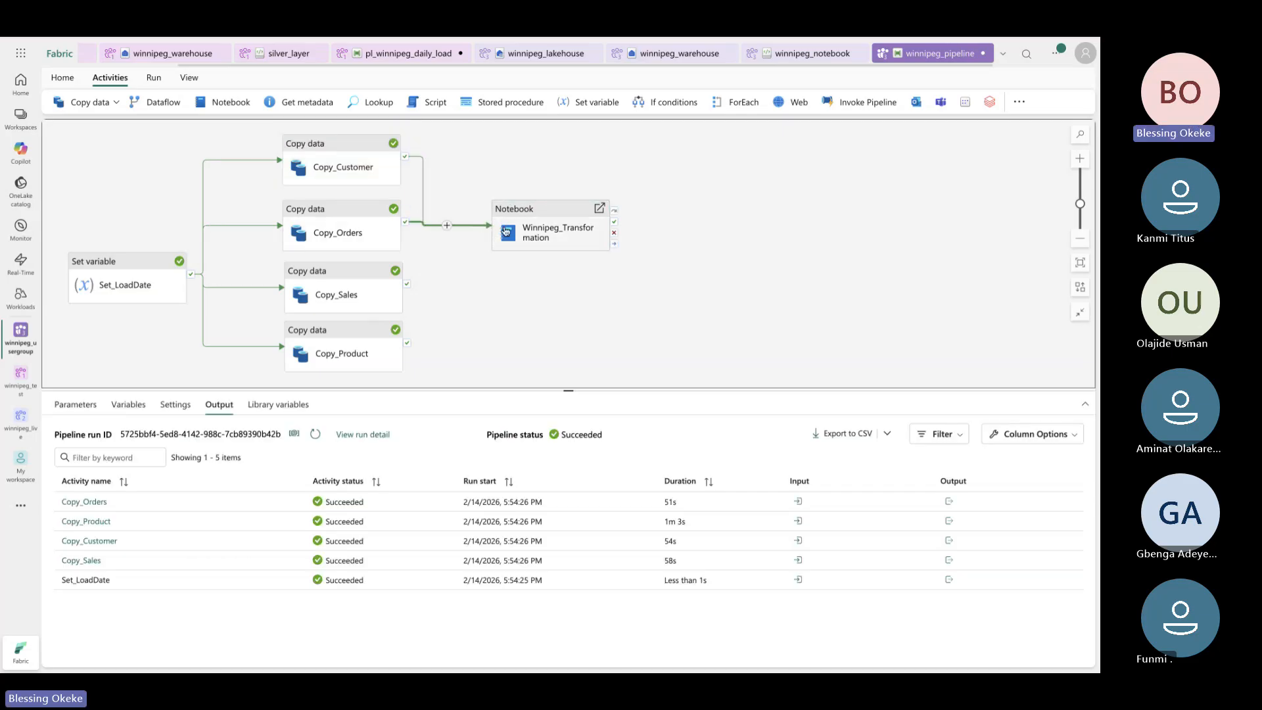
left_click(407, 289)
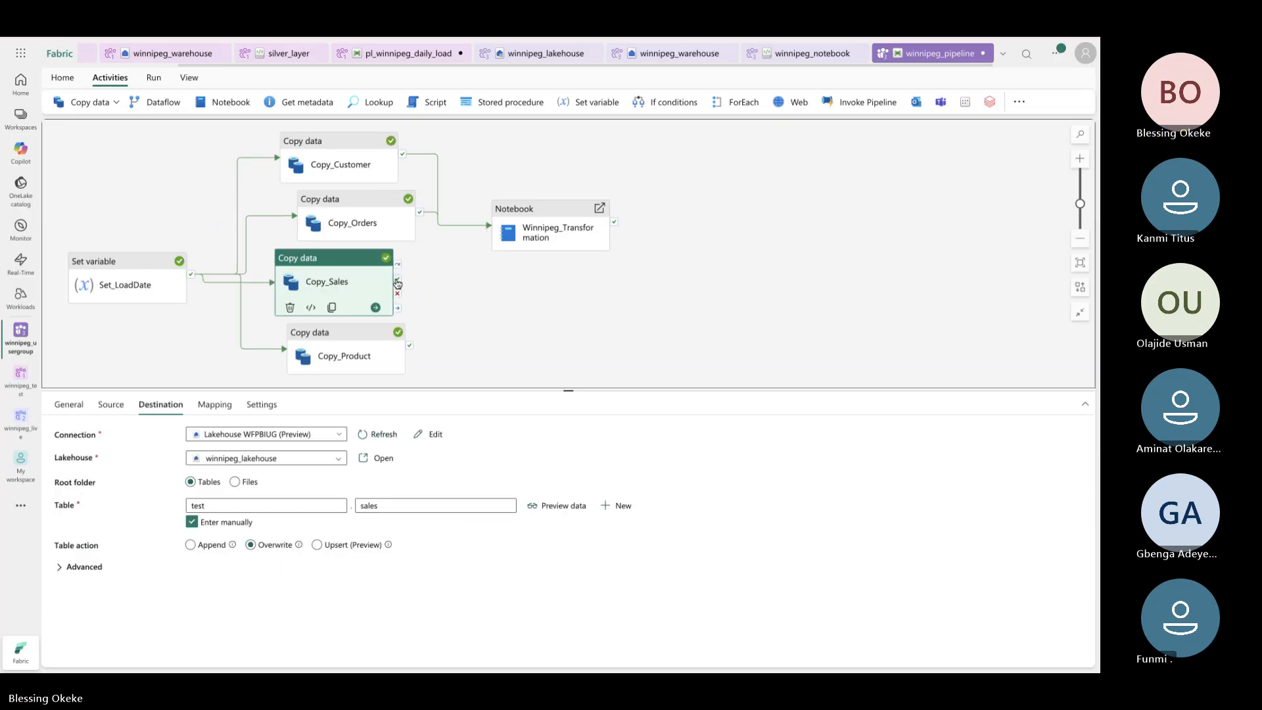
left_click_drag(397, 279, 511, 235)
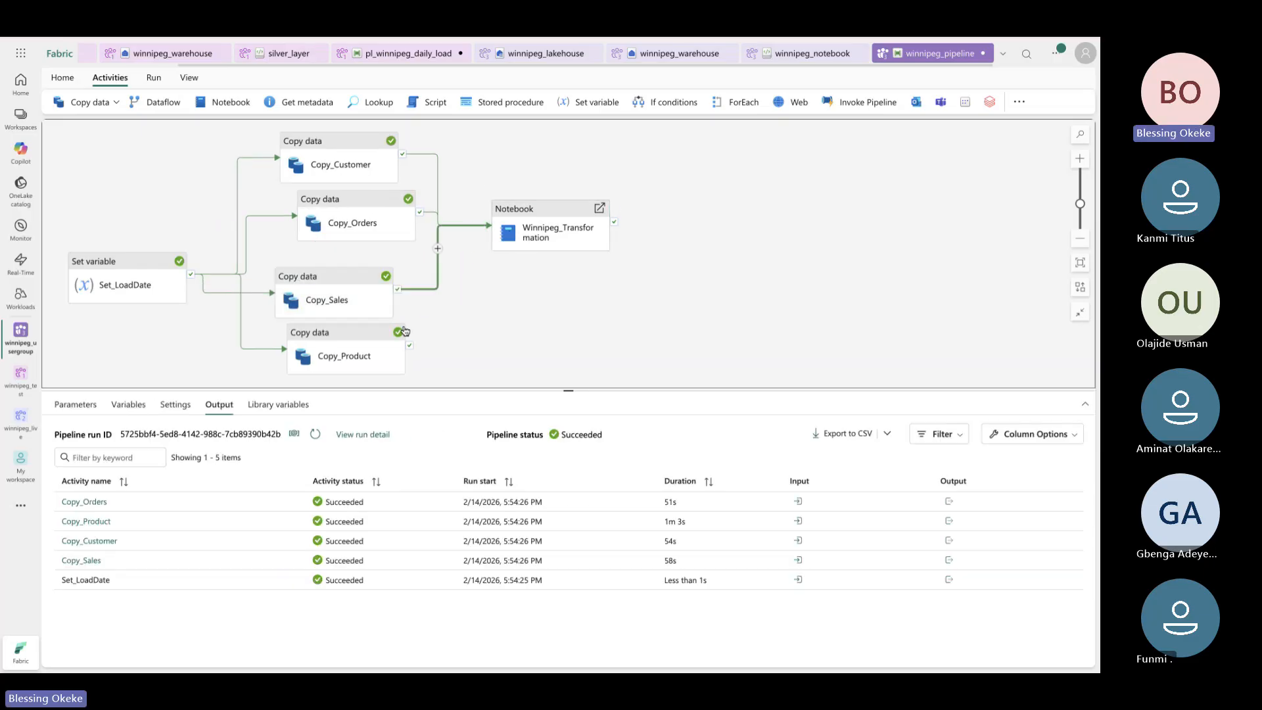
left_click_drag(409, 347, 504, 197)
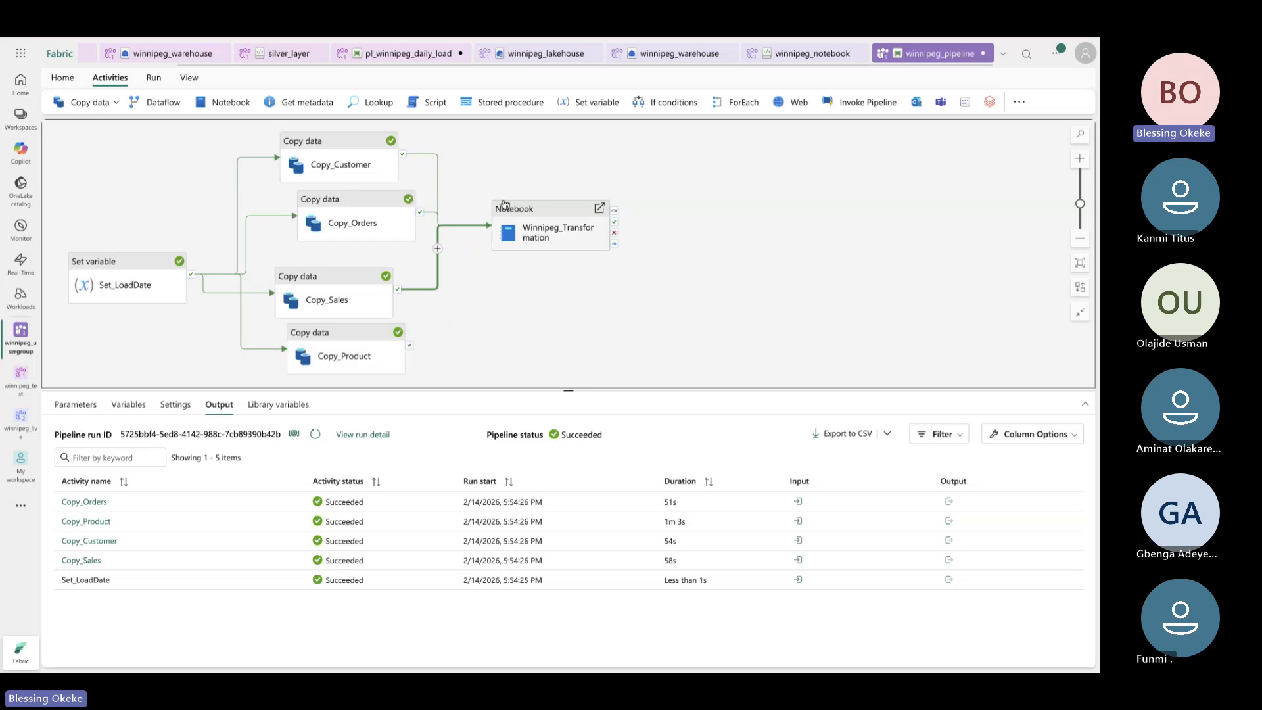
left_click_drag(410, 348, 510, 245)
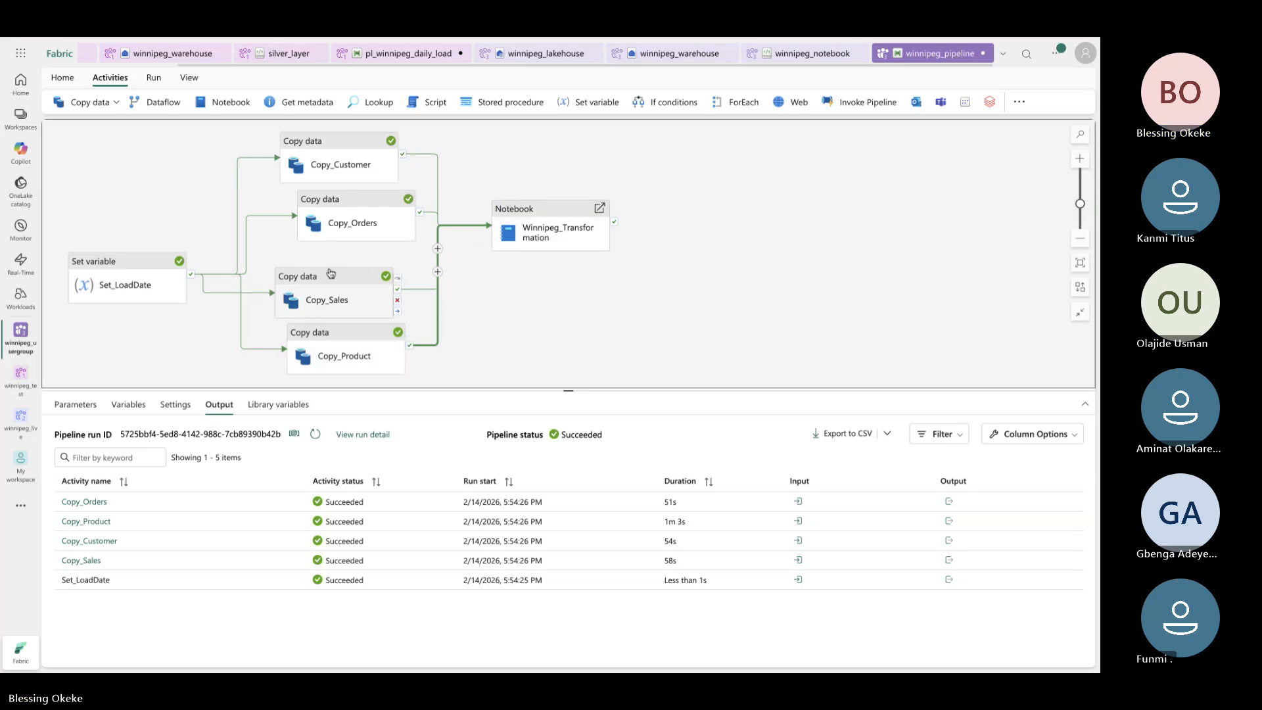
Rearrange Copy_Sales, Copy_Orders and Copy_Product on the canvas and show the pipeline output
left_click_drag(330, 289, 340, 267)
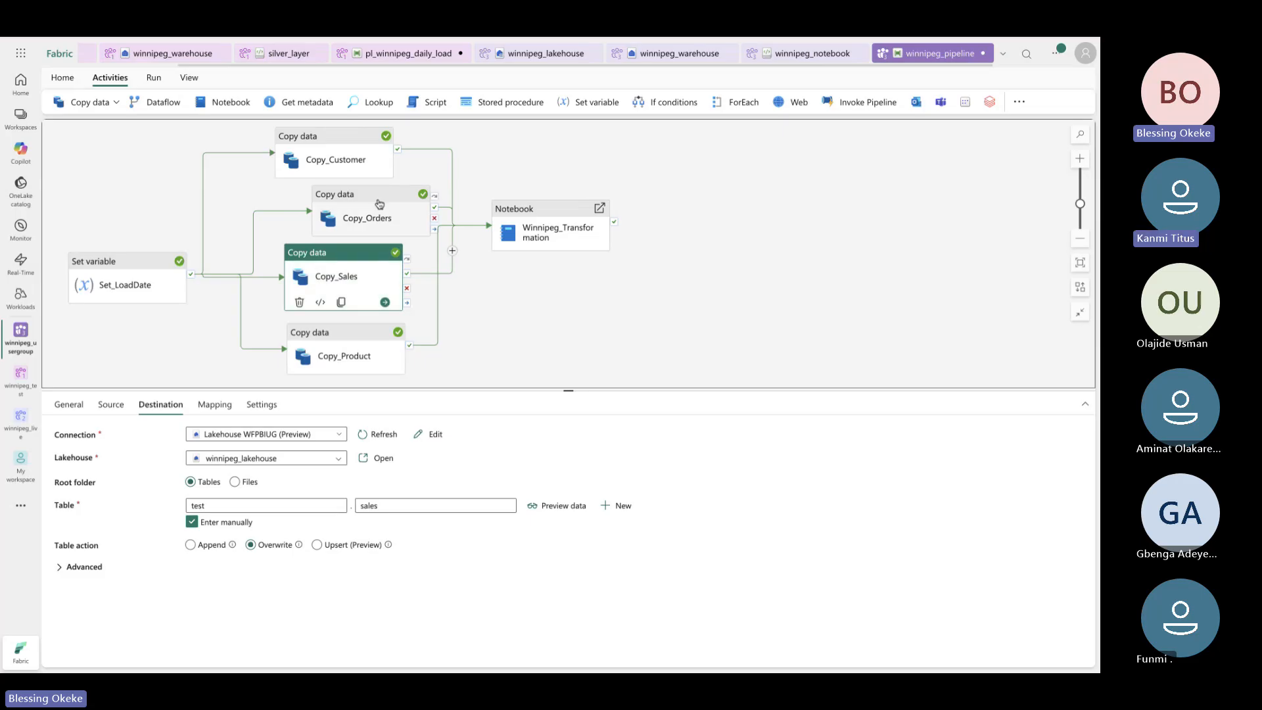
left_click_drag(379, 218, 340, 219)
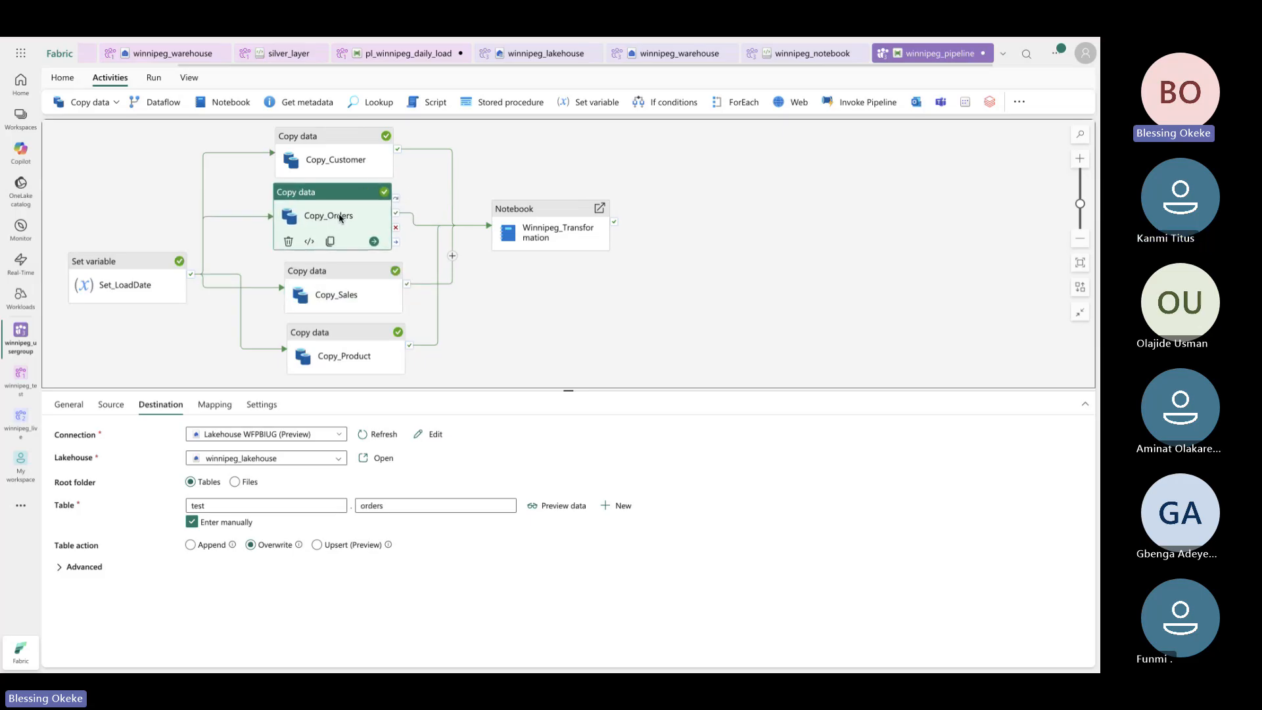
left_click_drag(344, 282, 333, 290)
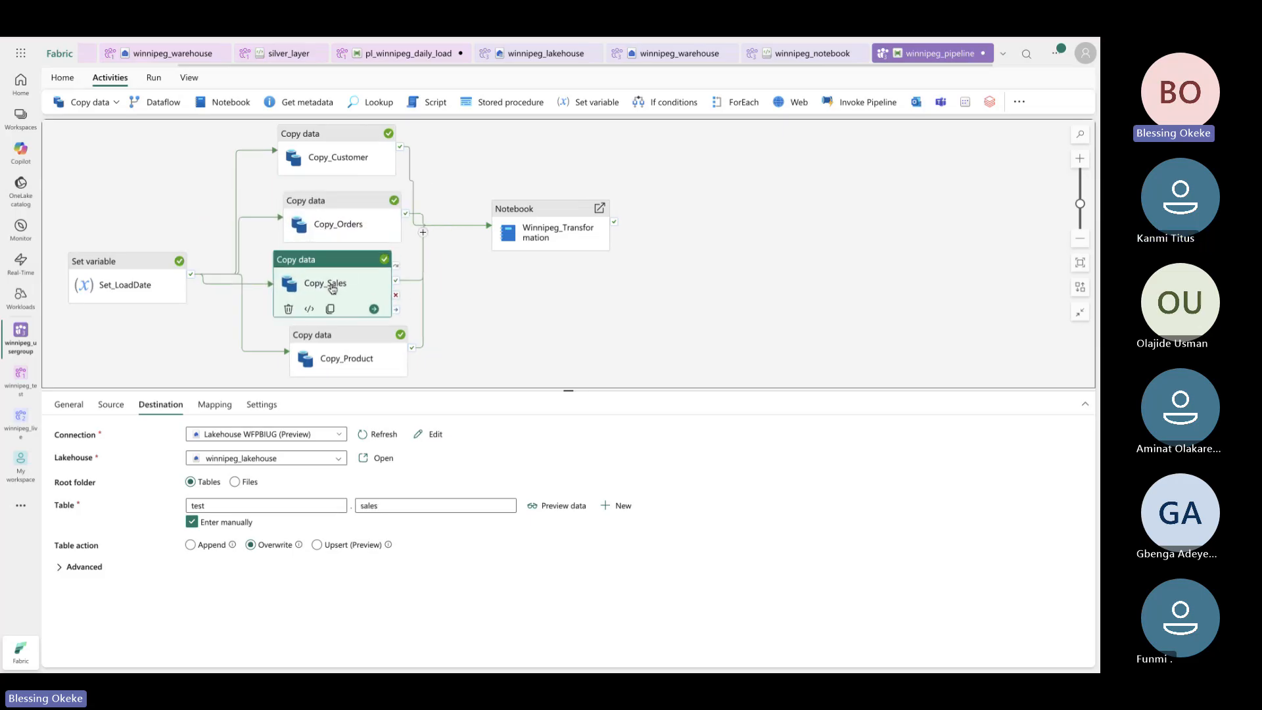
left_click_drag(369, 337, 362, 343)
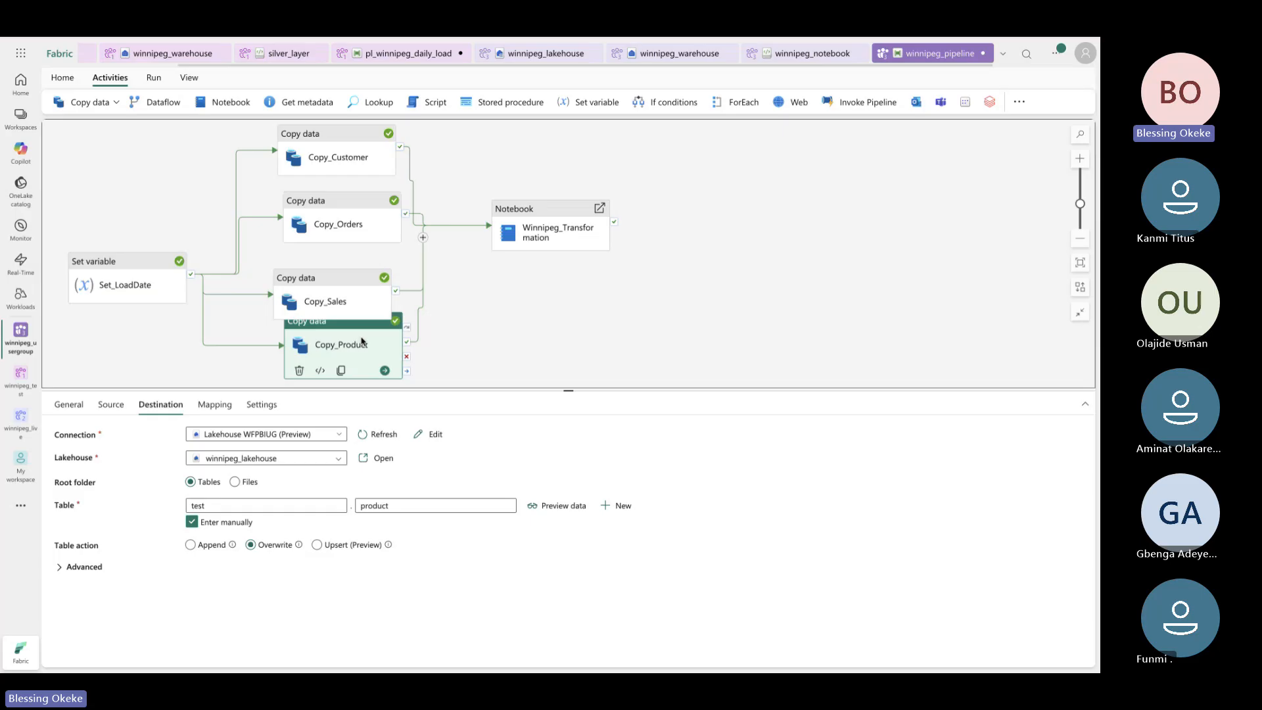
left_click(349, 279)
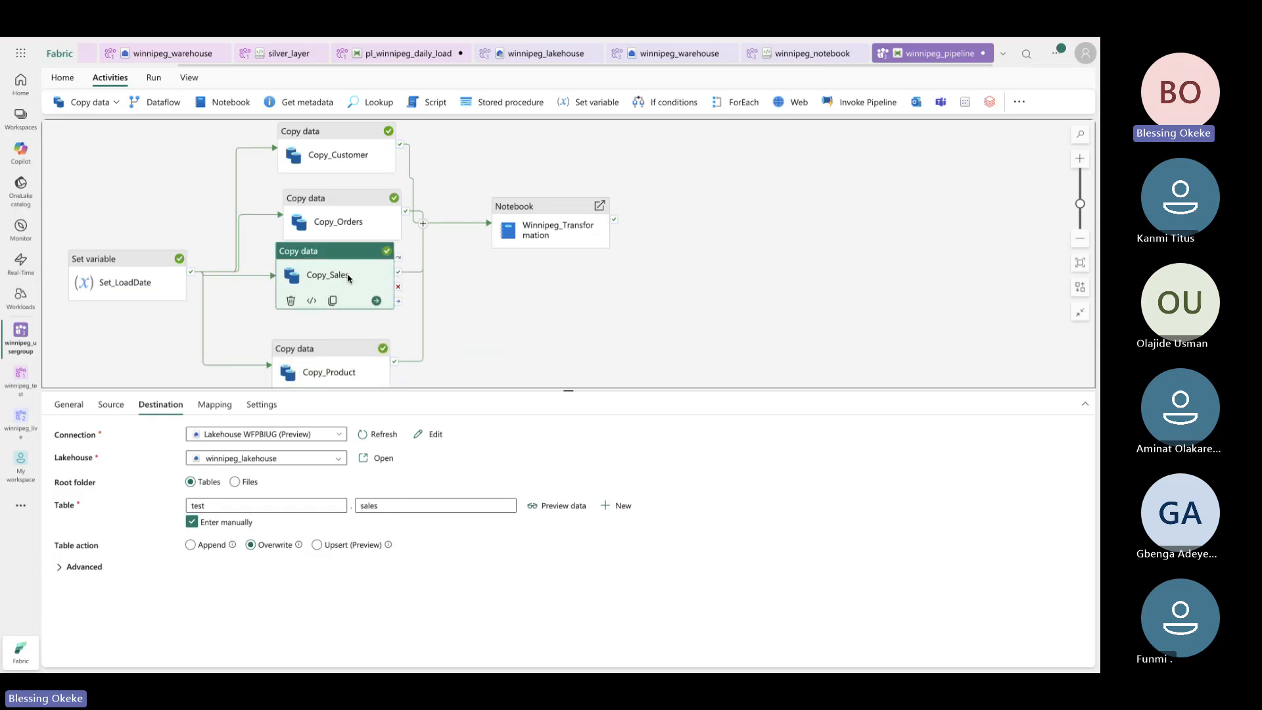
left_click(342, 345)
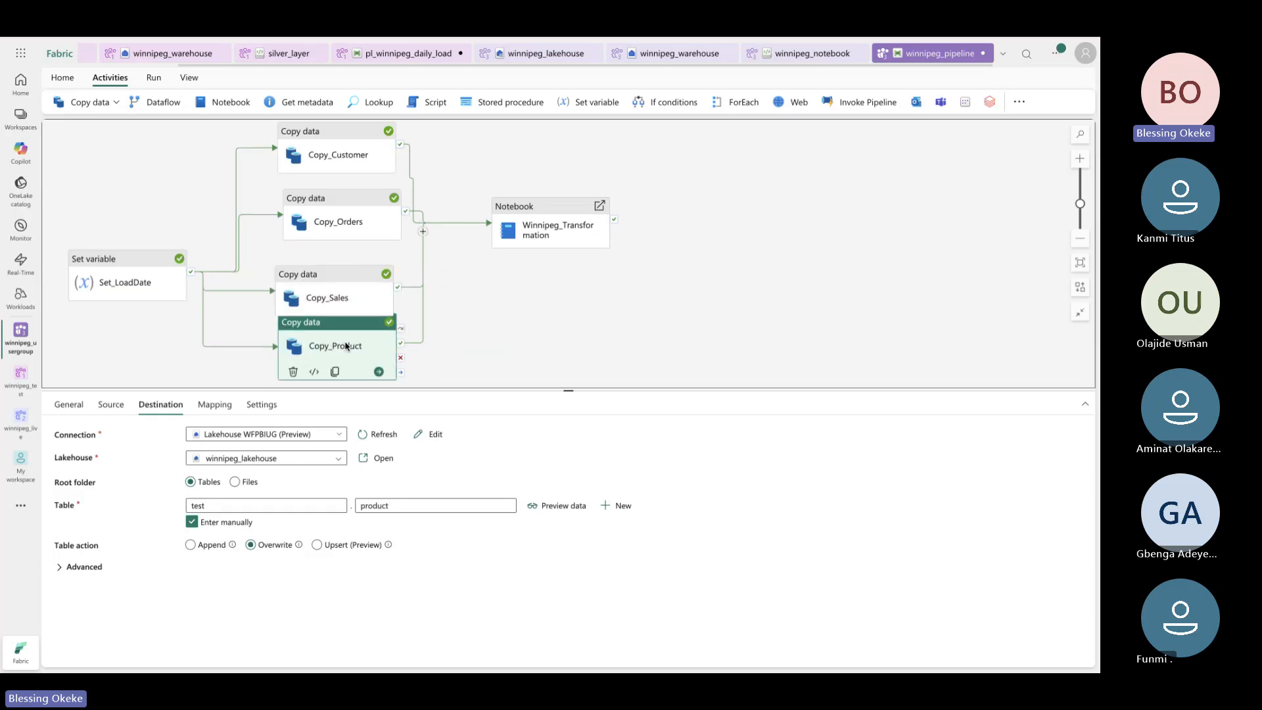
left_click_drag(345, 346, 344, 354)
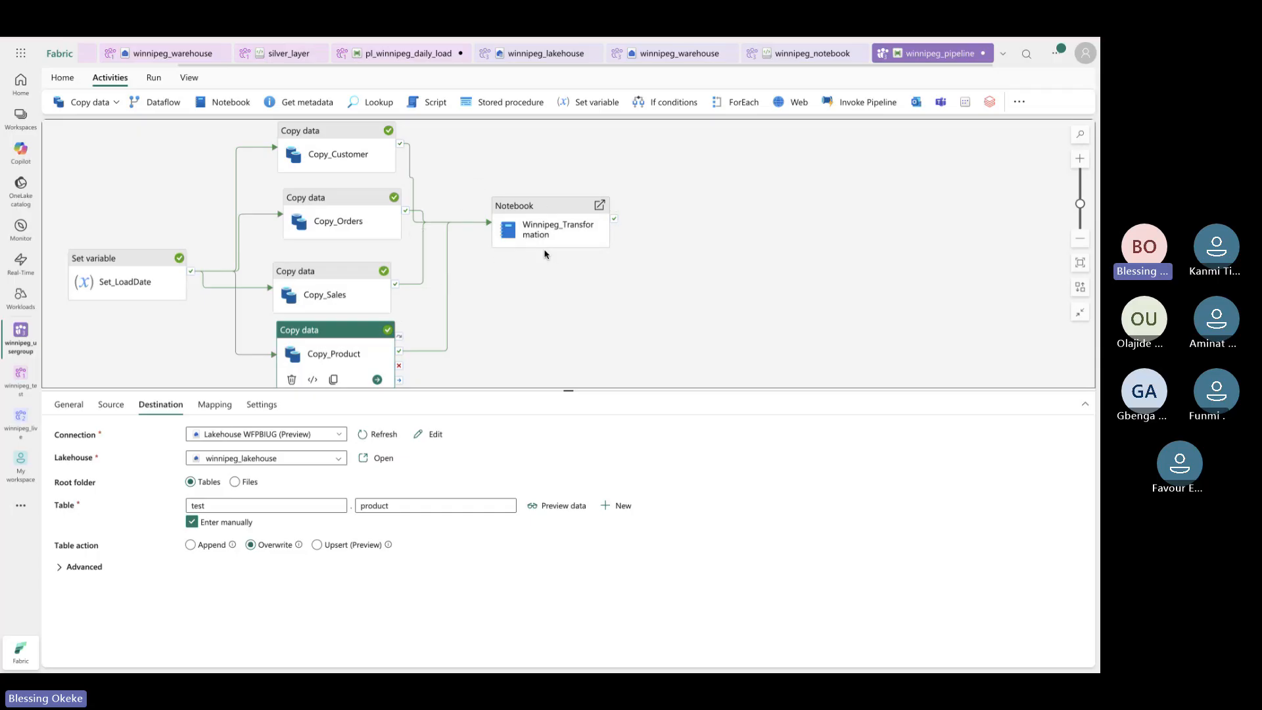
left_click(541, 317)
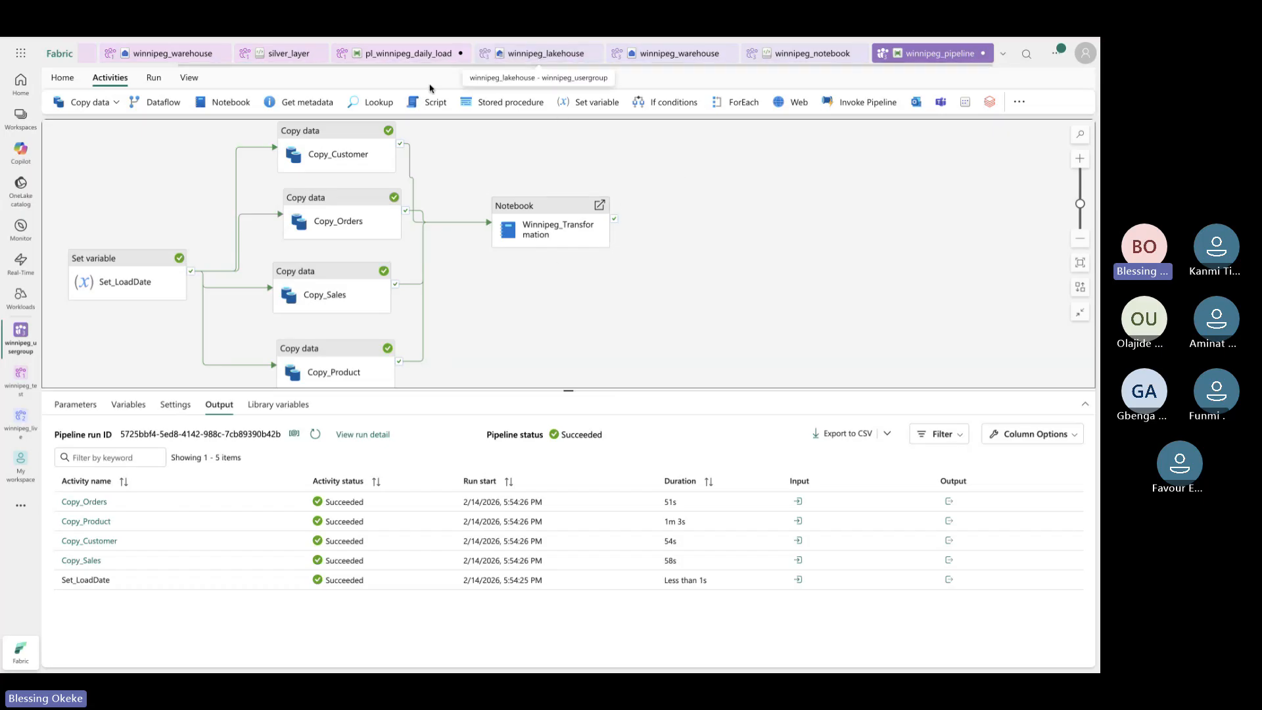
Start a new SQL query in winnipeg_warehouse and paste the CREATE VIEW script
left_click(671, 52)
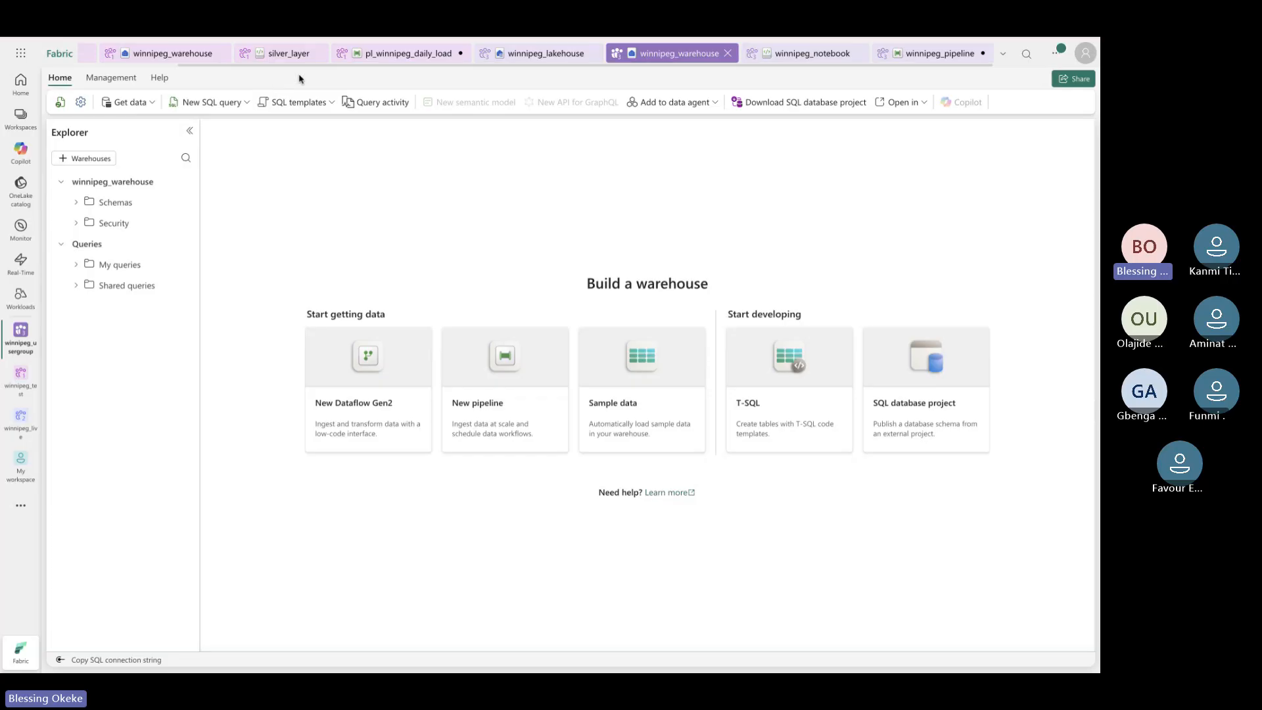
left_click(199, 103)
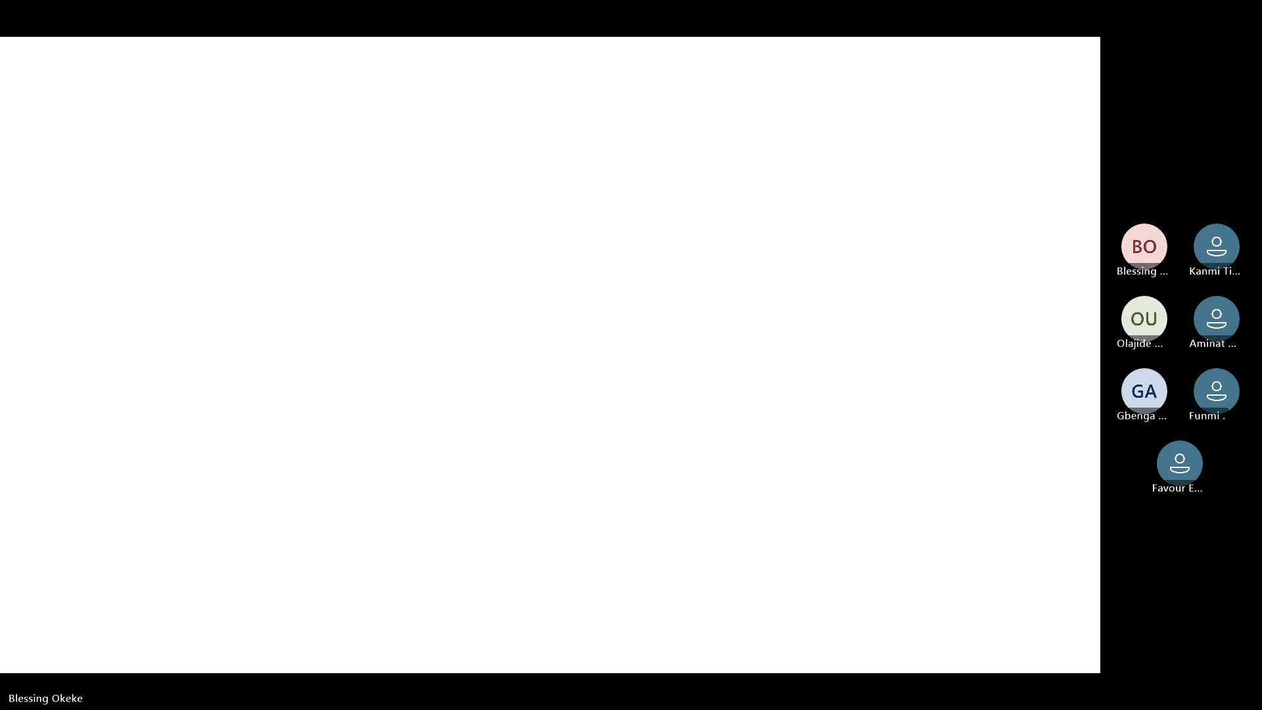
type("-- Create views pointing to Lakehouse Silver tables CREATE VIEW dim_customer_silver AS SELECT * FROM winnipeg_lakehouse.test.dim_customer_silver;  CREATE VIEW dim_product_silver AS SELECT * FROM winnipeg_lakehouse.test.dim_product_silver;  CREATE VIEW fct_sales_silver AS SELECT * FROM winnipeg_lakehouse.test.fct_sales_silver;  CREATE VIEW stg_orders_silver AS SELECT * FROM winnipeg_lakehouse.test.stg_orders_silver;")
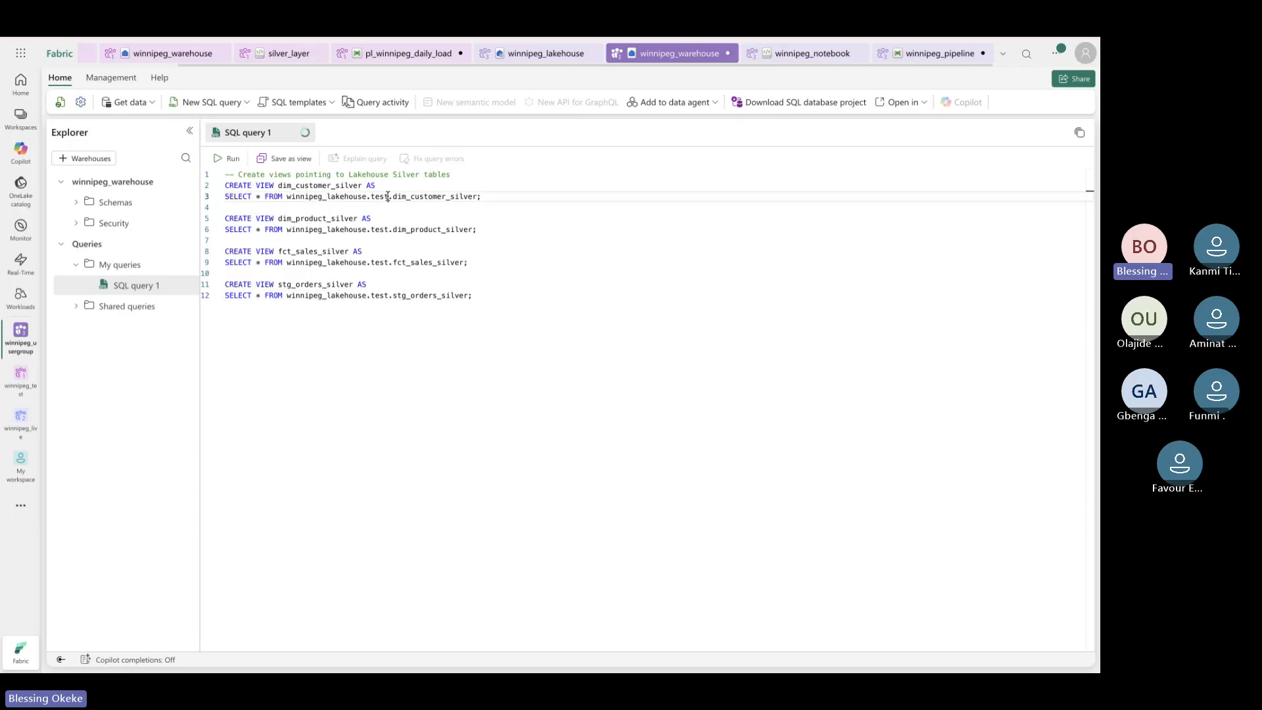
Change the schema from test to dbo in all four view statements
double_click(379, 196)
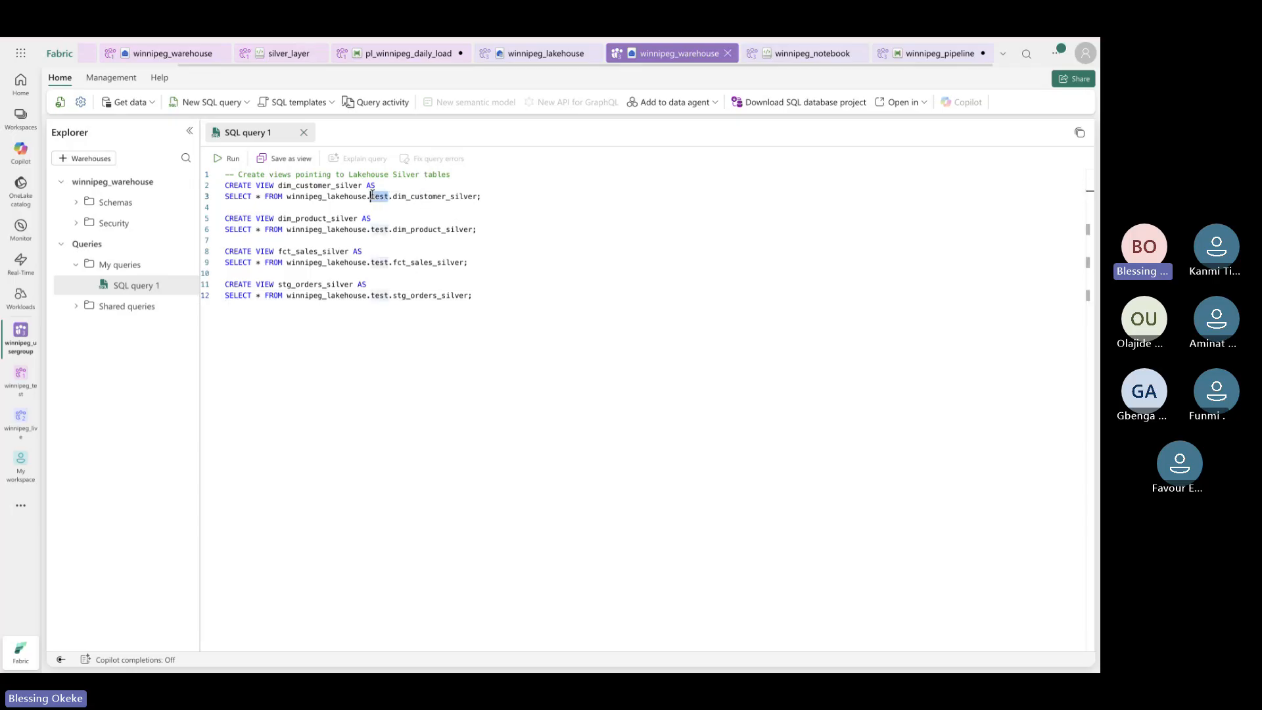
type("tbbo")
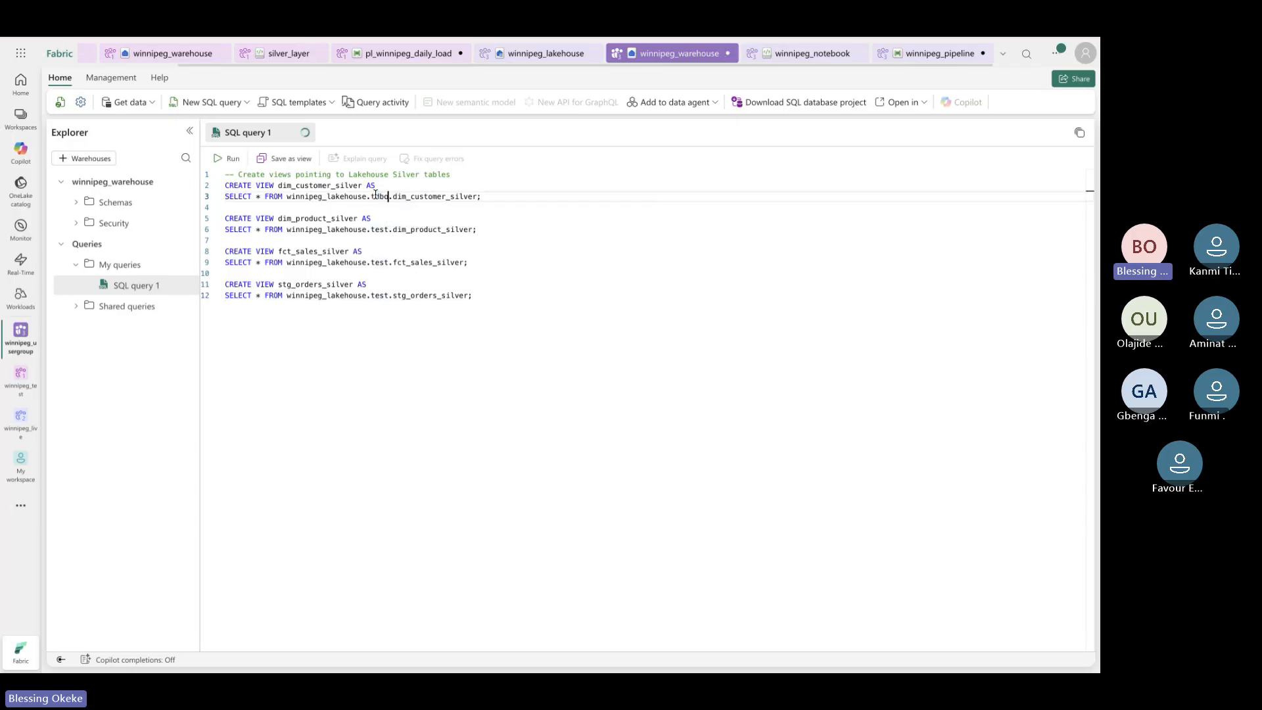
key("BackSpace")
double_click(375, 229)
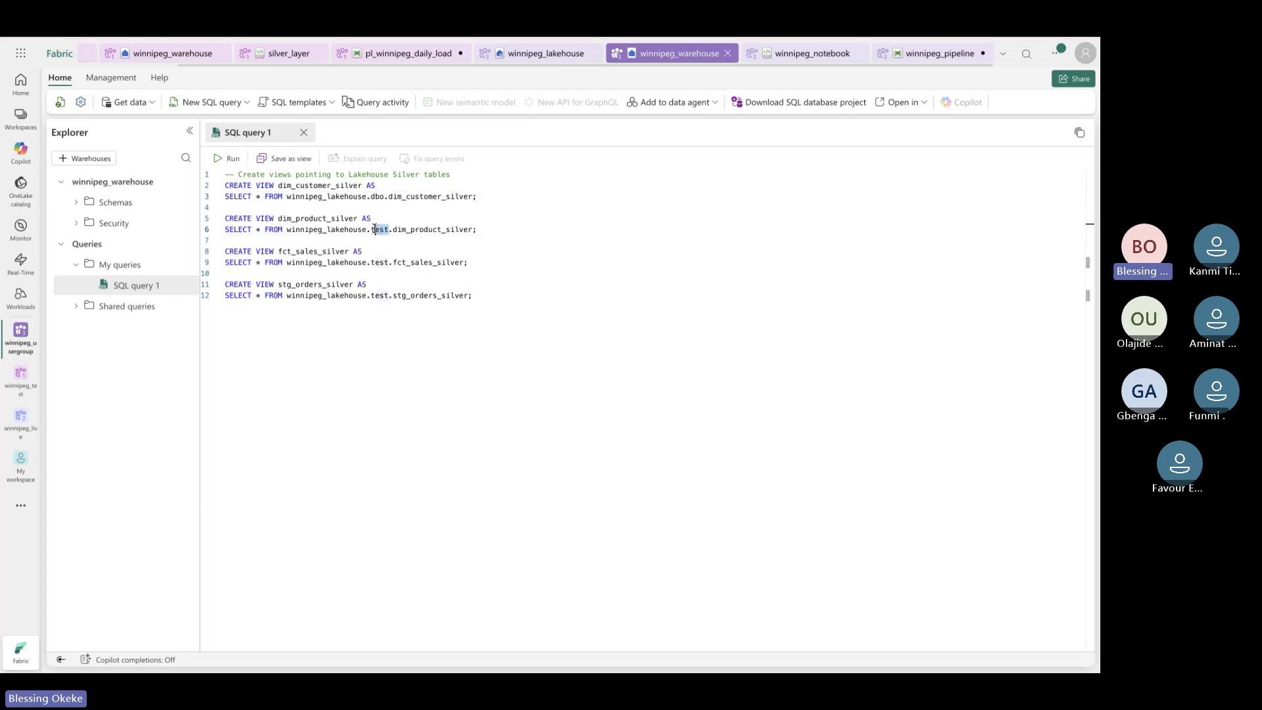
type("dbo")
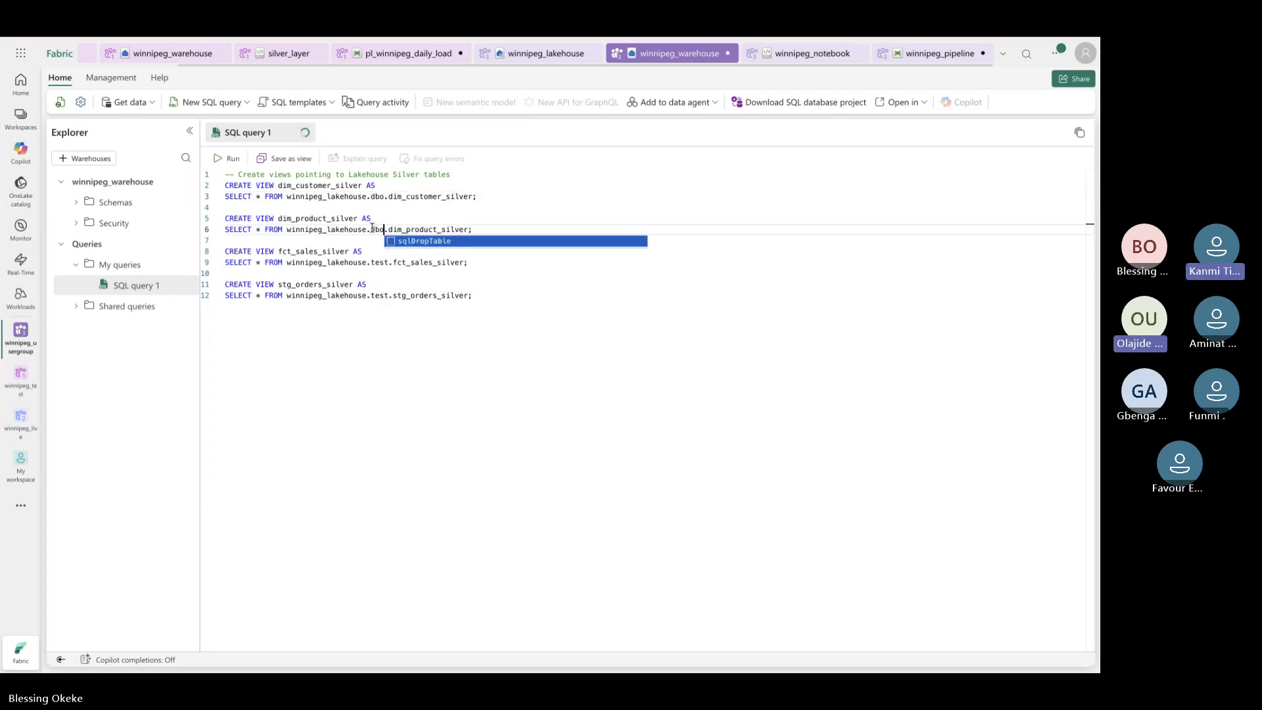
left_click(378, 265)
double_click(380, 263)
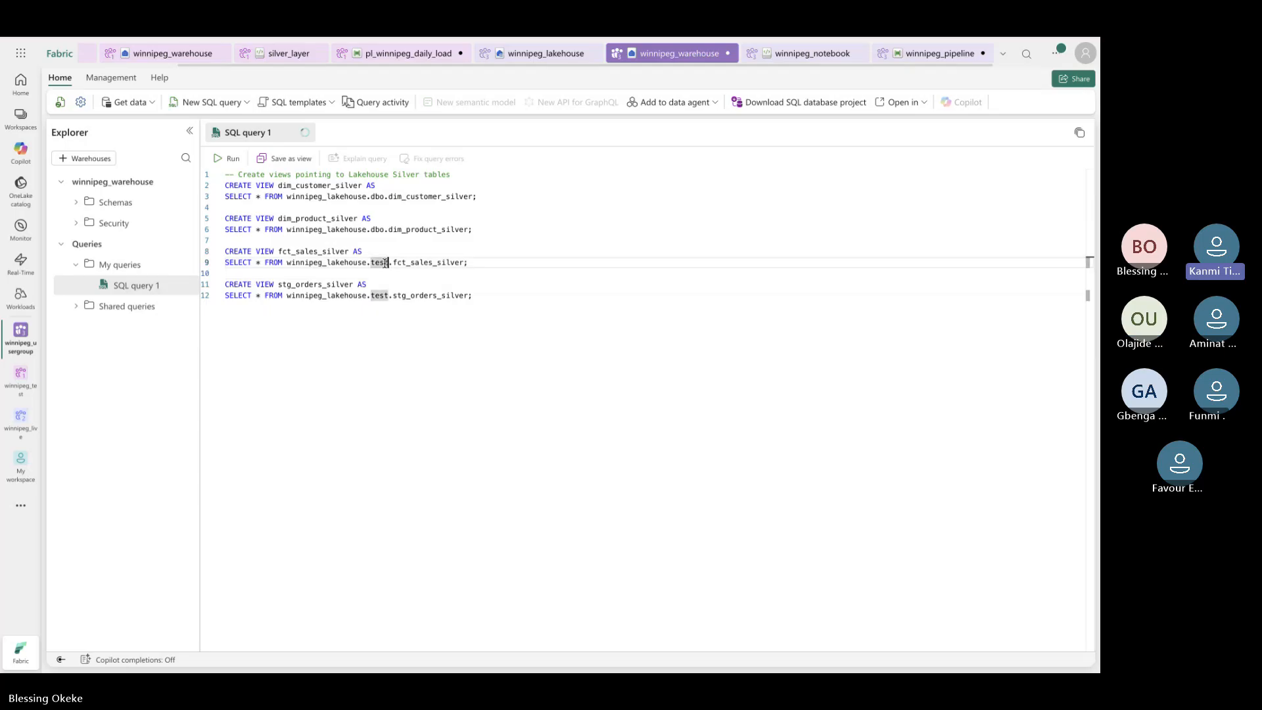
type("d")
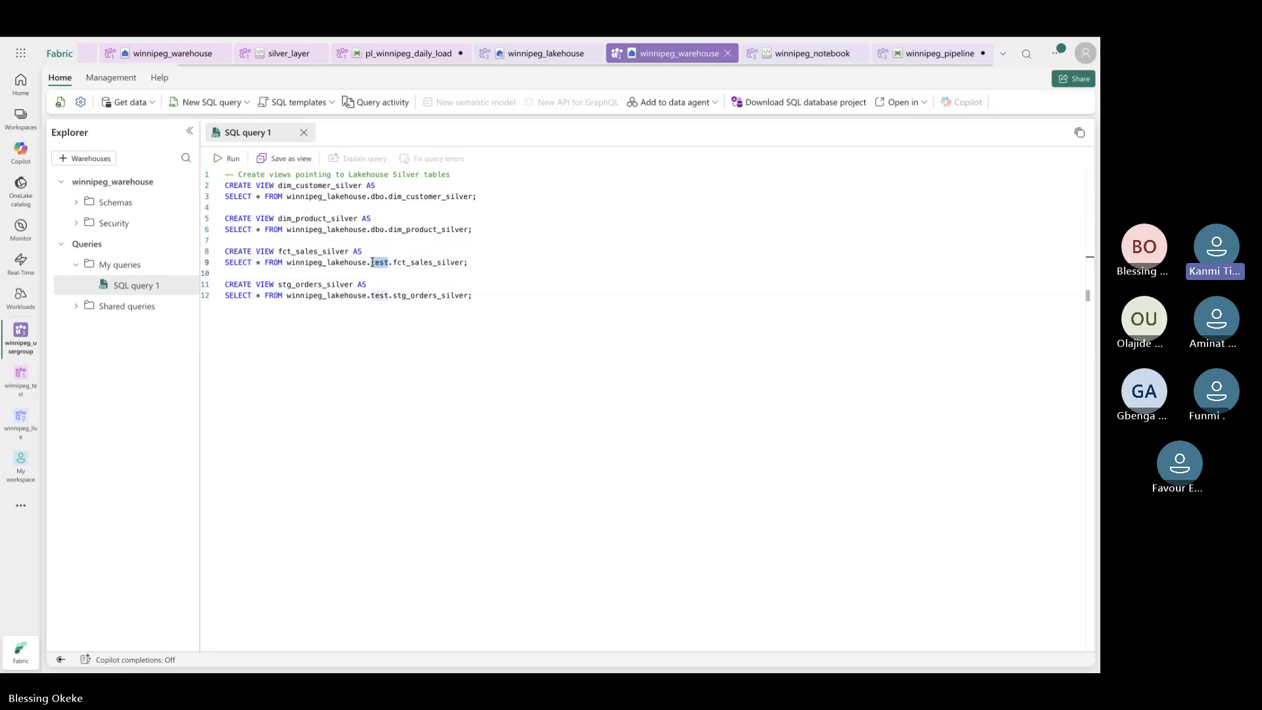
type("bo")
left_click(385, 294)
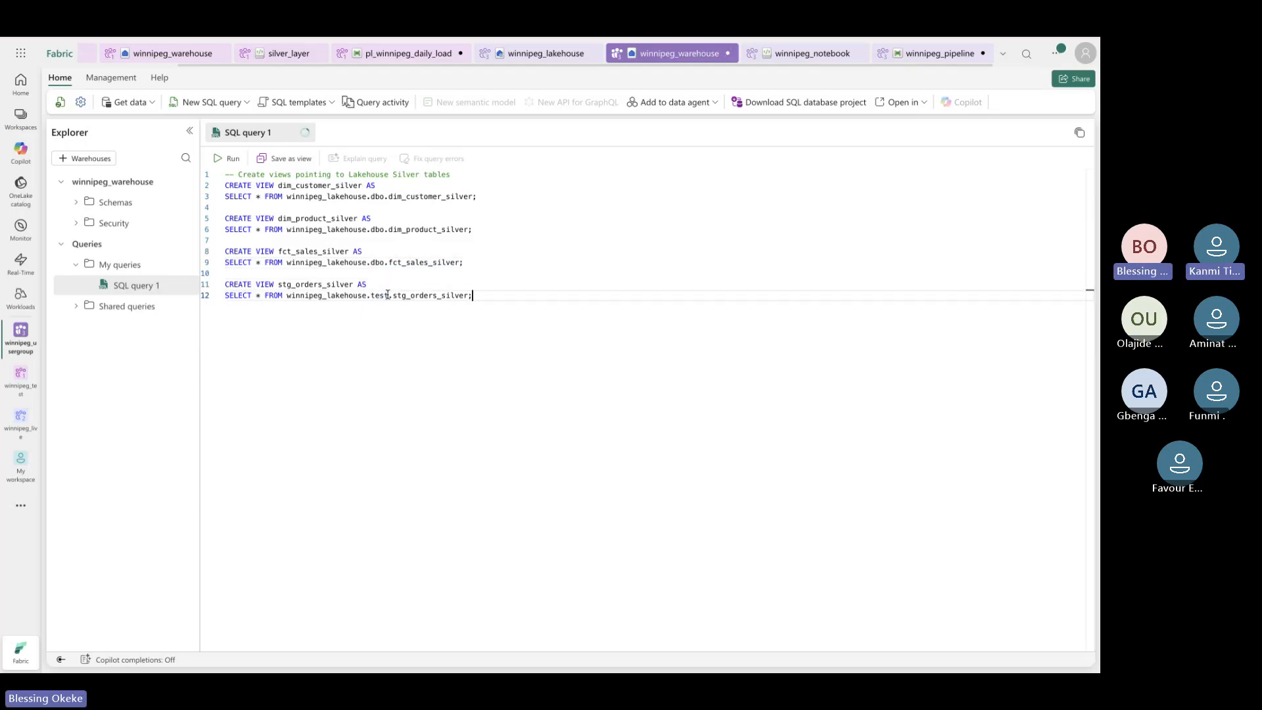
double_click(381, 295)
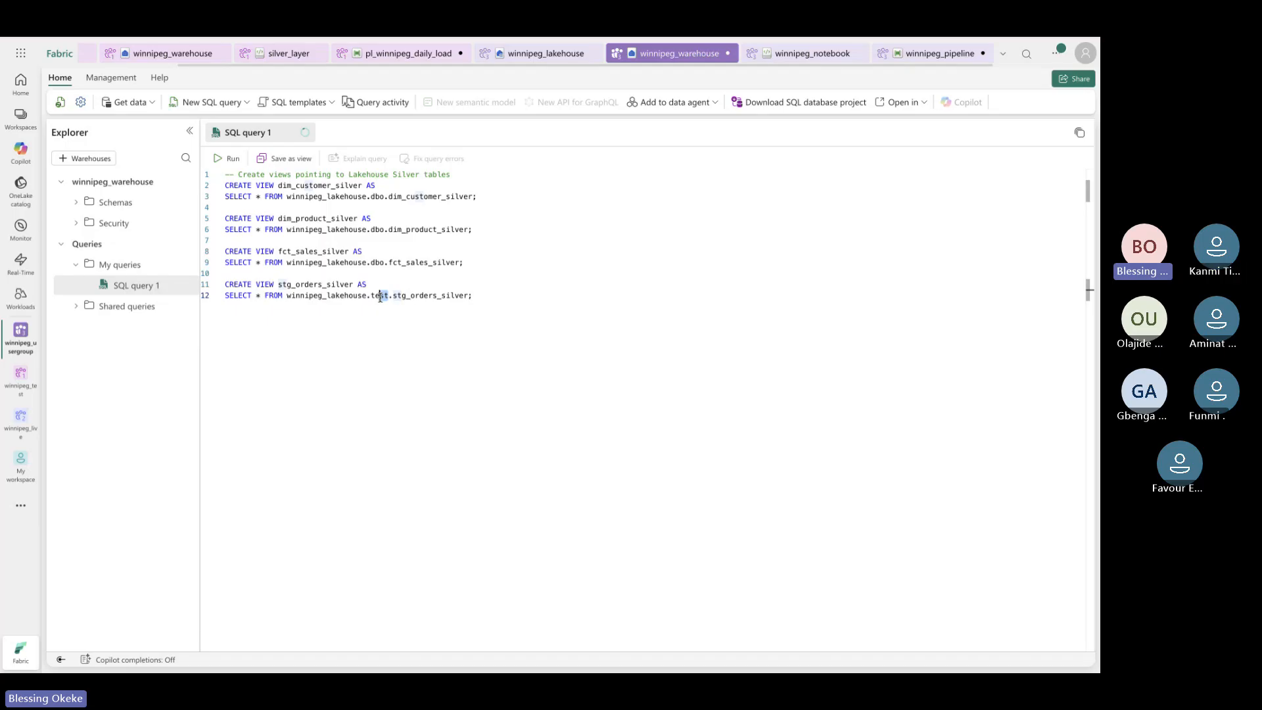
type("dbo")
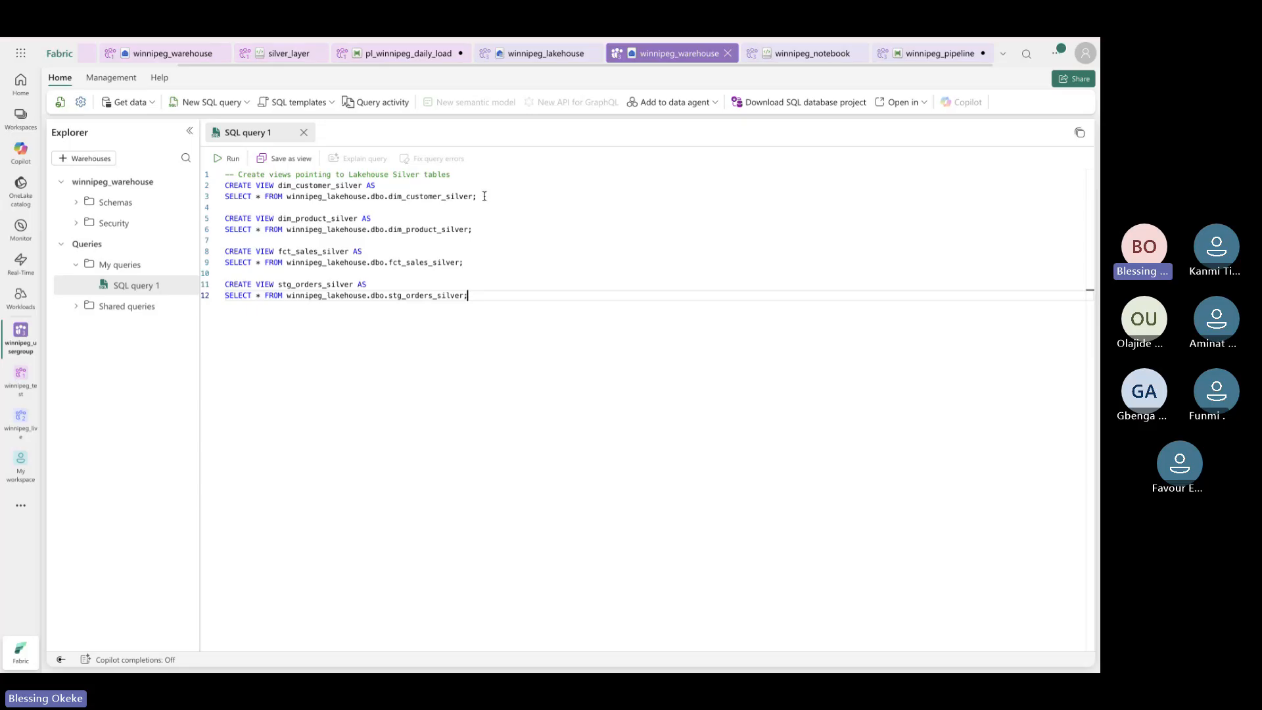
Remove the empty lines between the four view statements
left_click(451, 206)
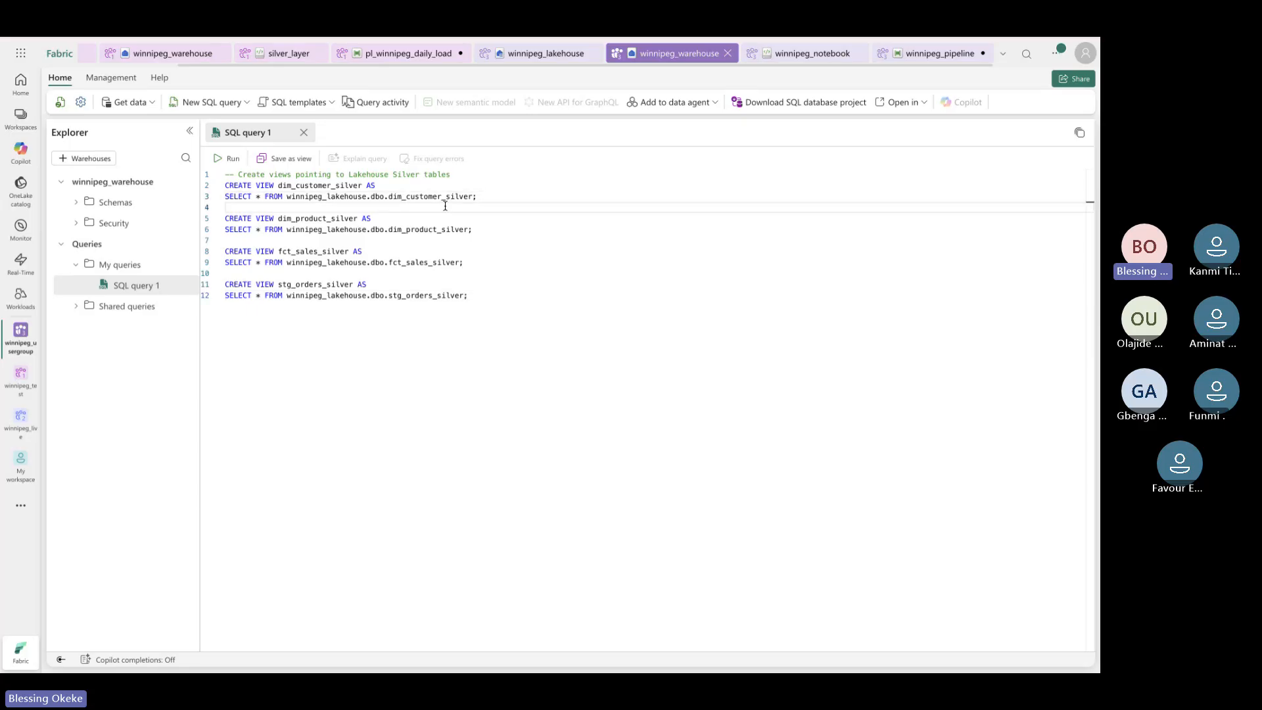
key("BackSpace")
left_click(354, 230)
key("BackSpace")
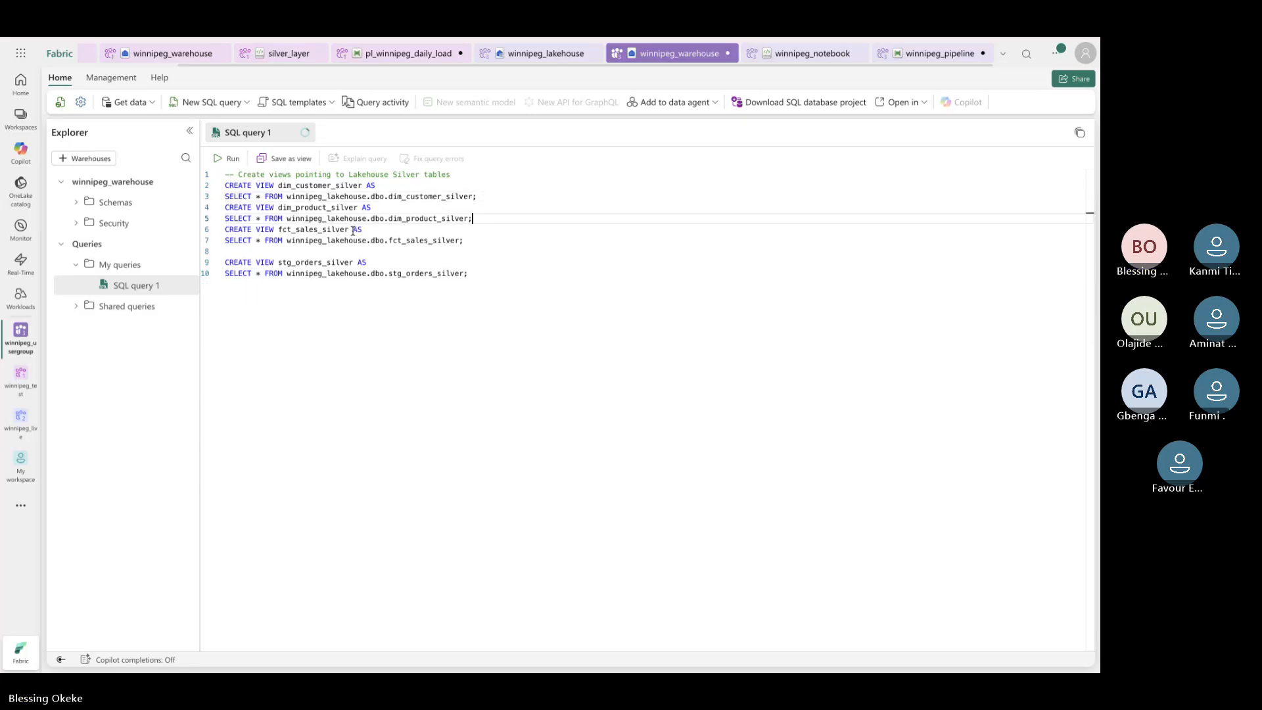
left_click(283, 252)
key("BackSpace")
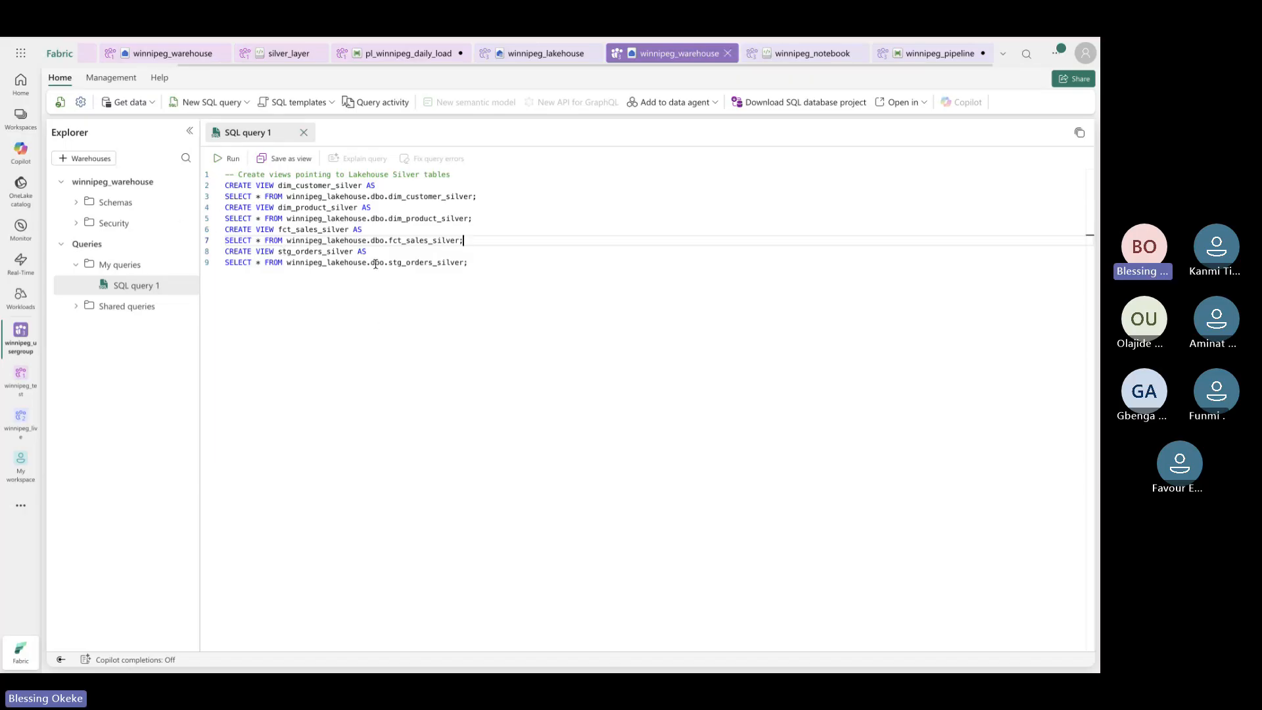
Run the script and, after the error near CREATE, put blank lines back between views
left_click(225, 160)
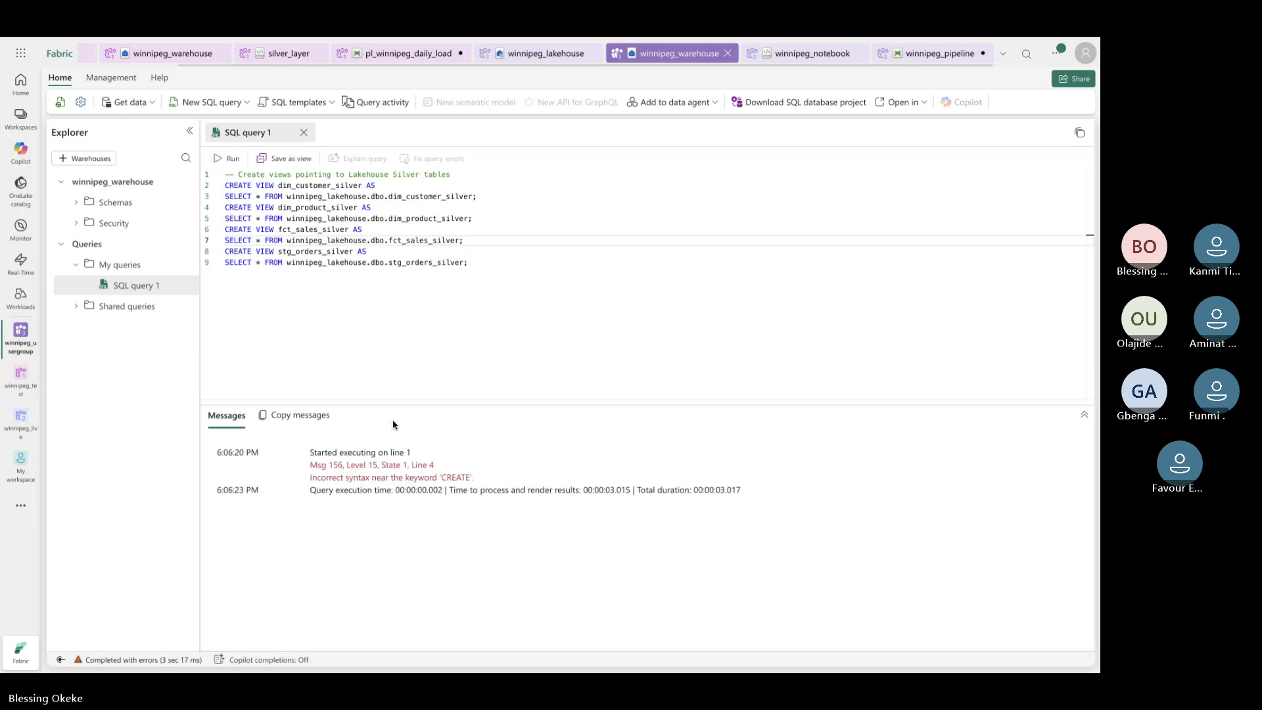
left_click(410, 228)
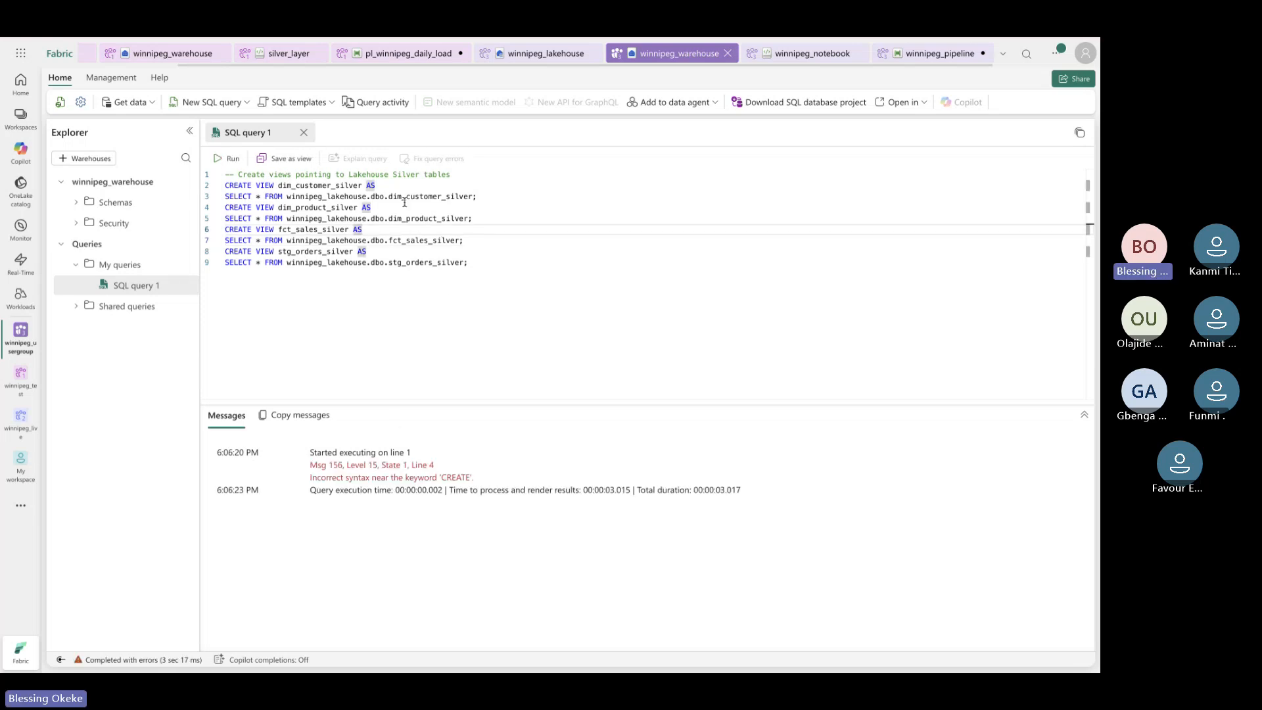
left_click(489, 197)
key("Return")
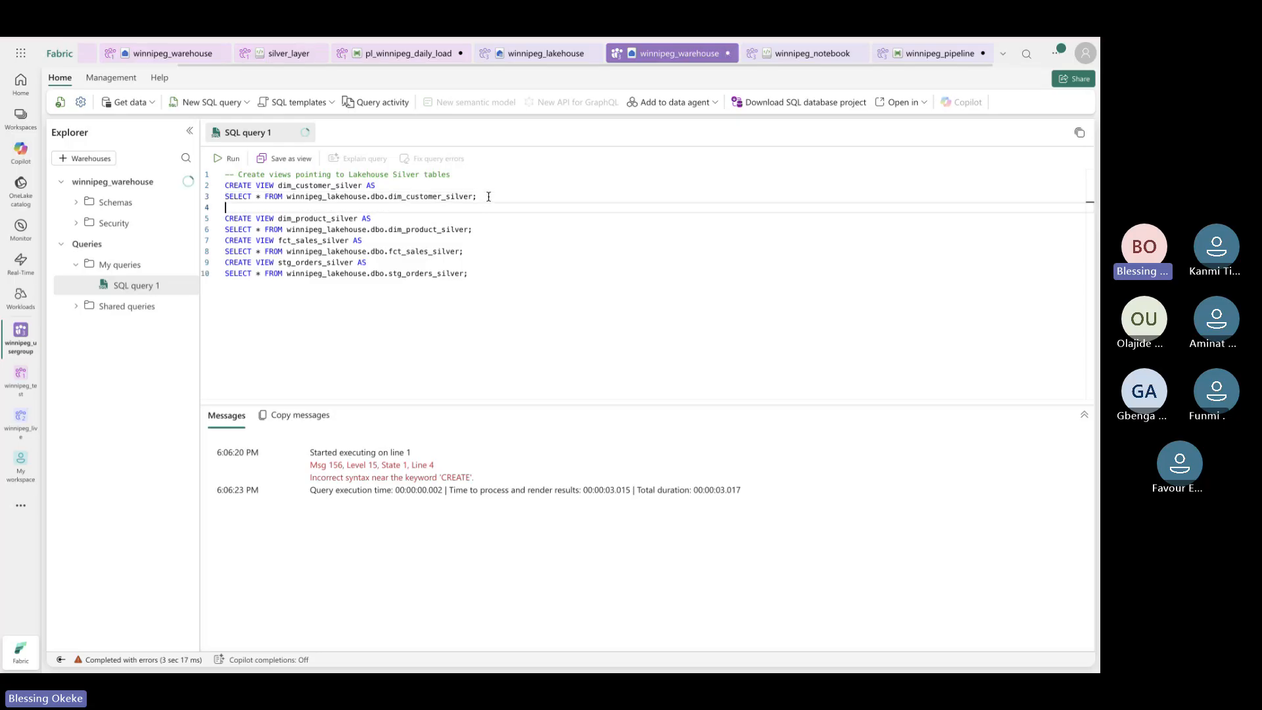
left_click(499, 227)
key("Return")
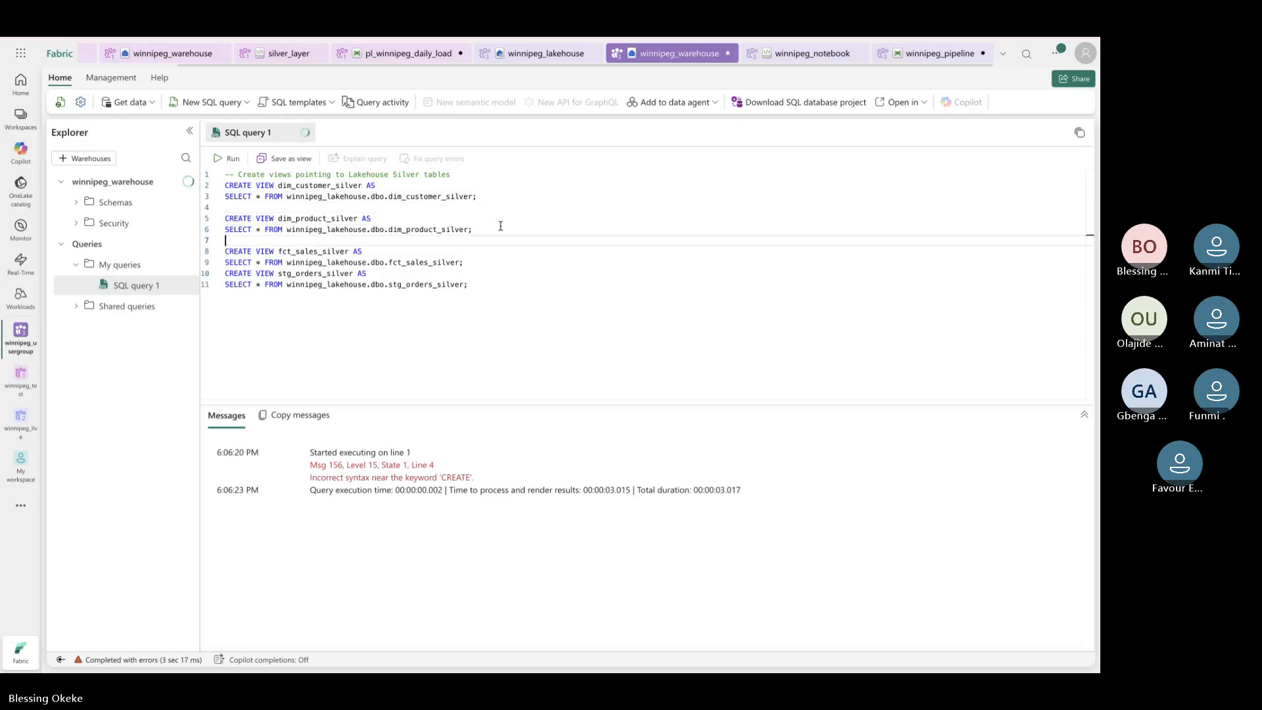
left_click(488, 263)
key("Return")
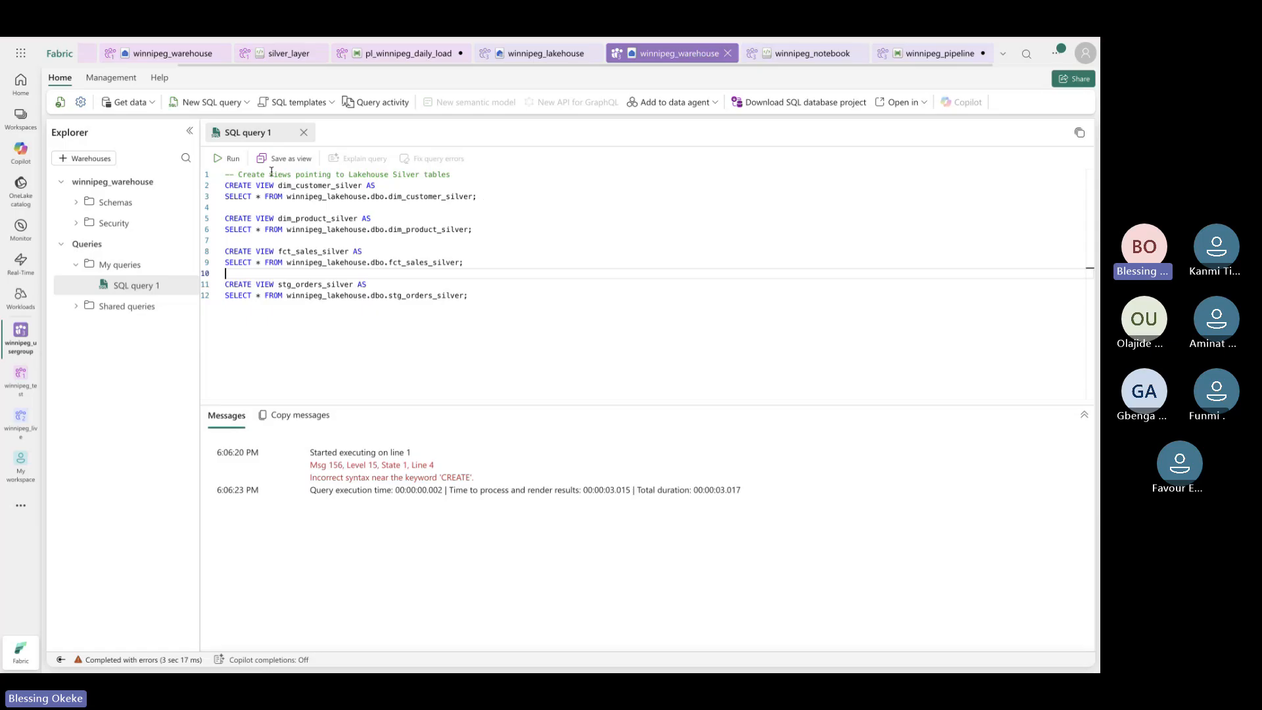
Run the dim_customer_silver and dim_product_silver CREATE VIEW statements individually
left_click_drag(479, 197, 225, 185)
left_click(227, 159)
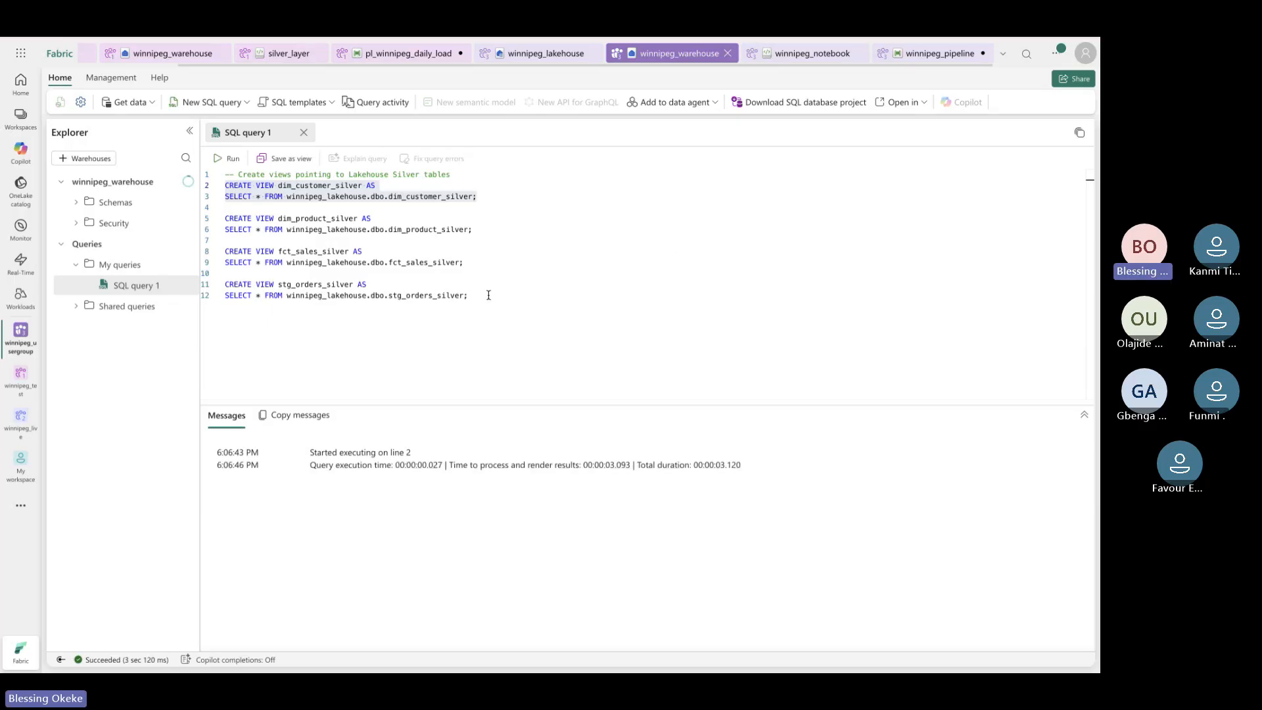
left_click_drag(473, 230, 372, 219)
left_click_drag(271, 199, 225, 218)
left_click(225, 159)
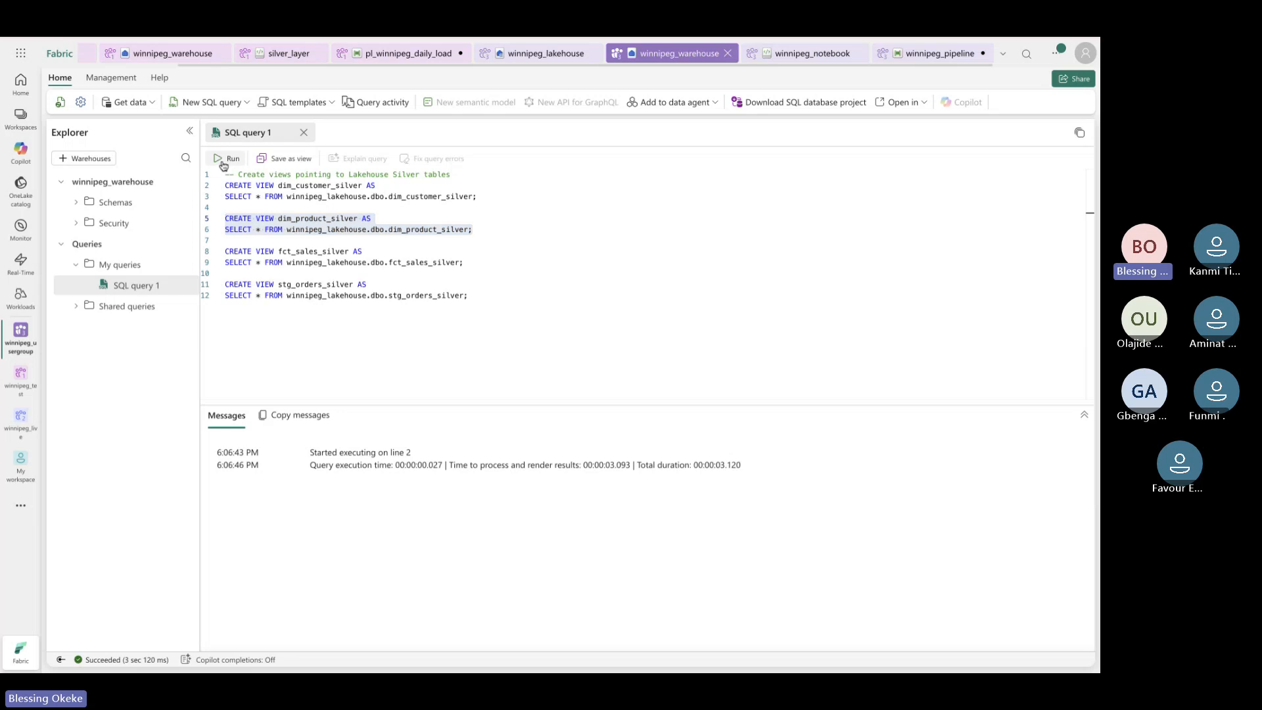
Run the fct_sales_silver and stg_orders_silver view statements one at a time
left_click(467, 264)
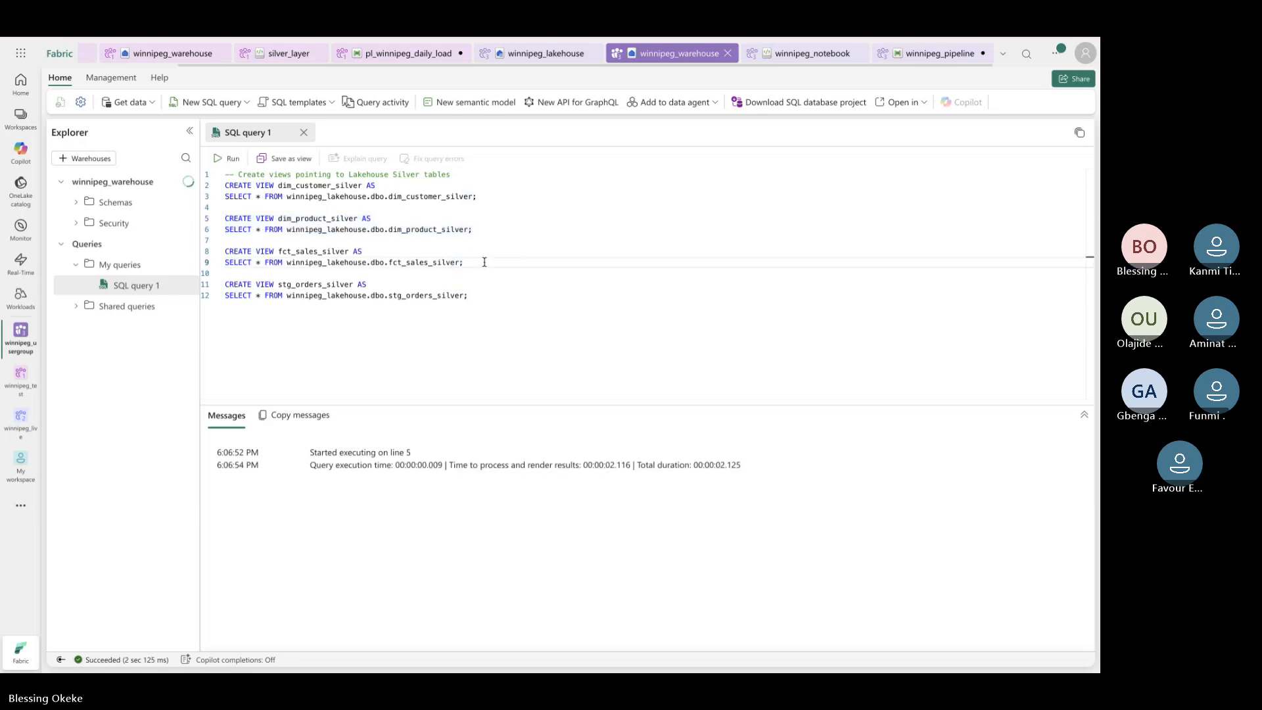
left_click_drag(485, 262, 224, 252)
left_click(217, 160)
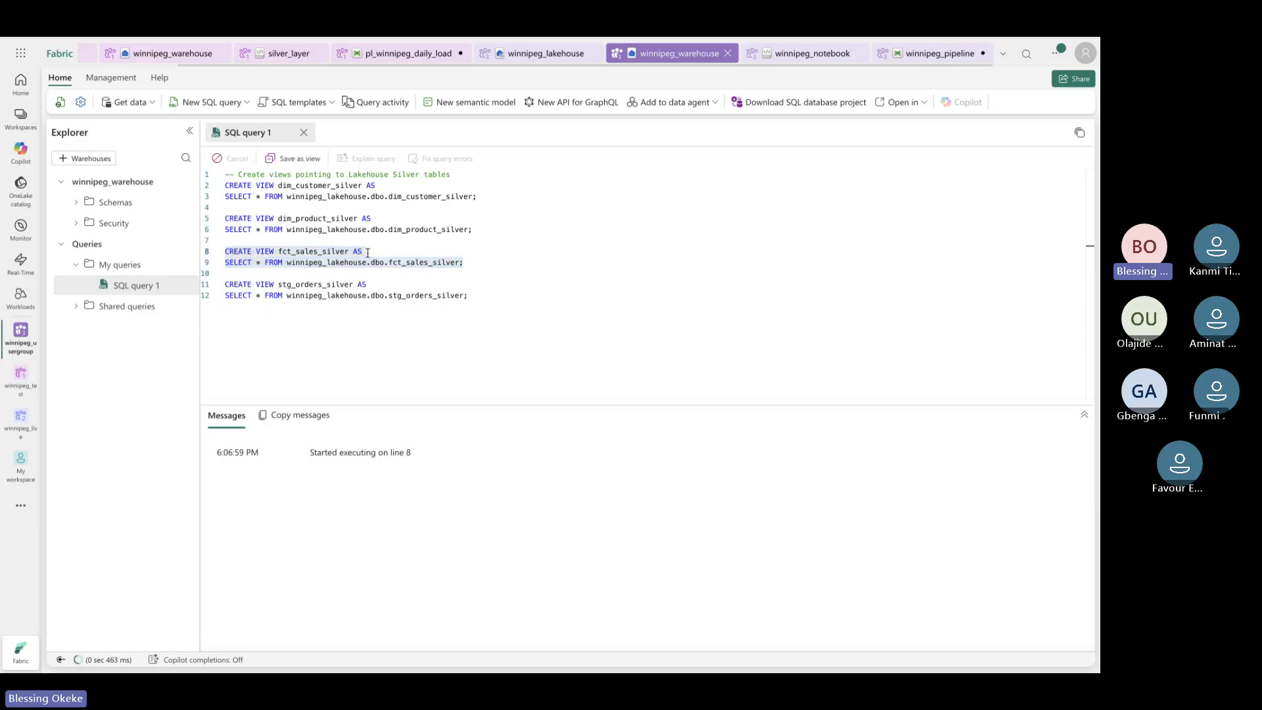
left_click(476, 295)
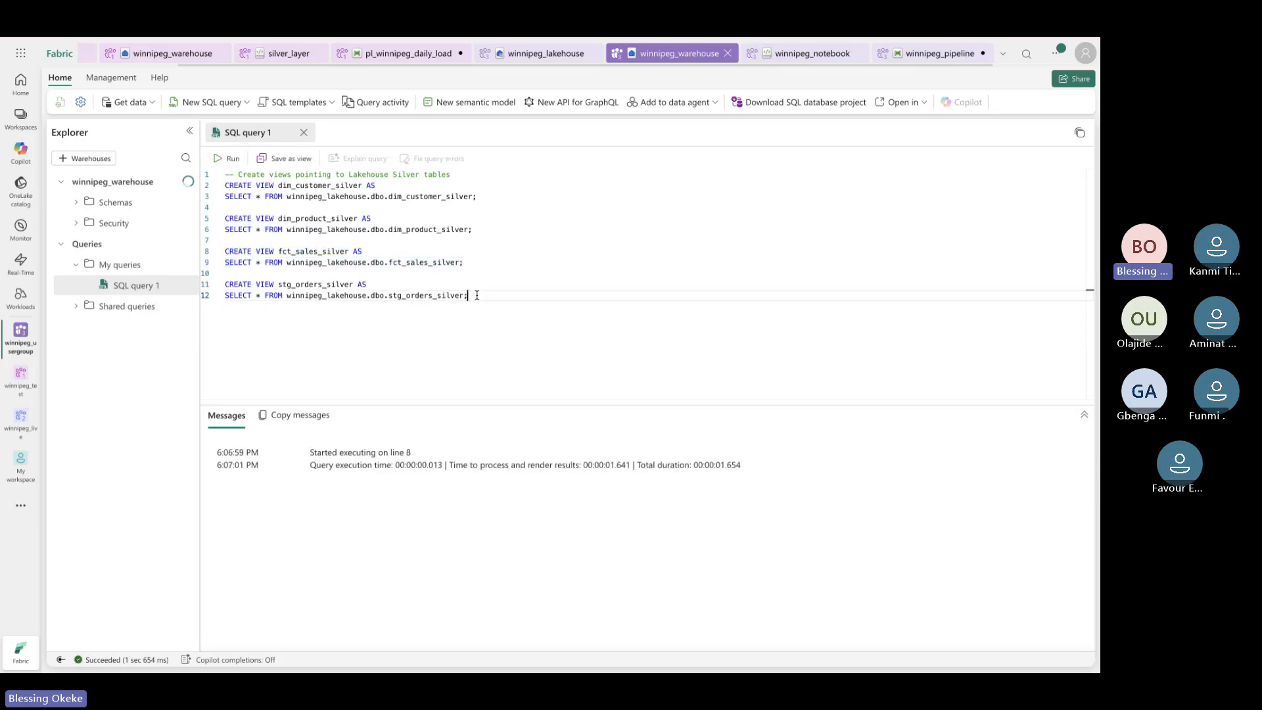
left_click_drag(472, 295, 225, 284)
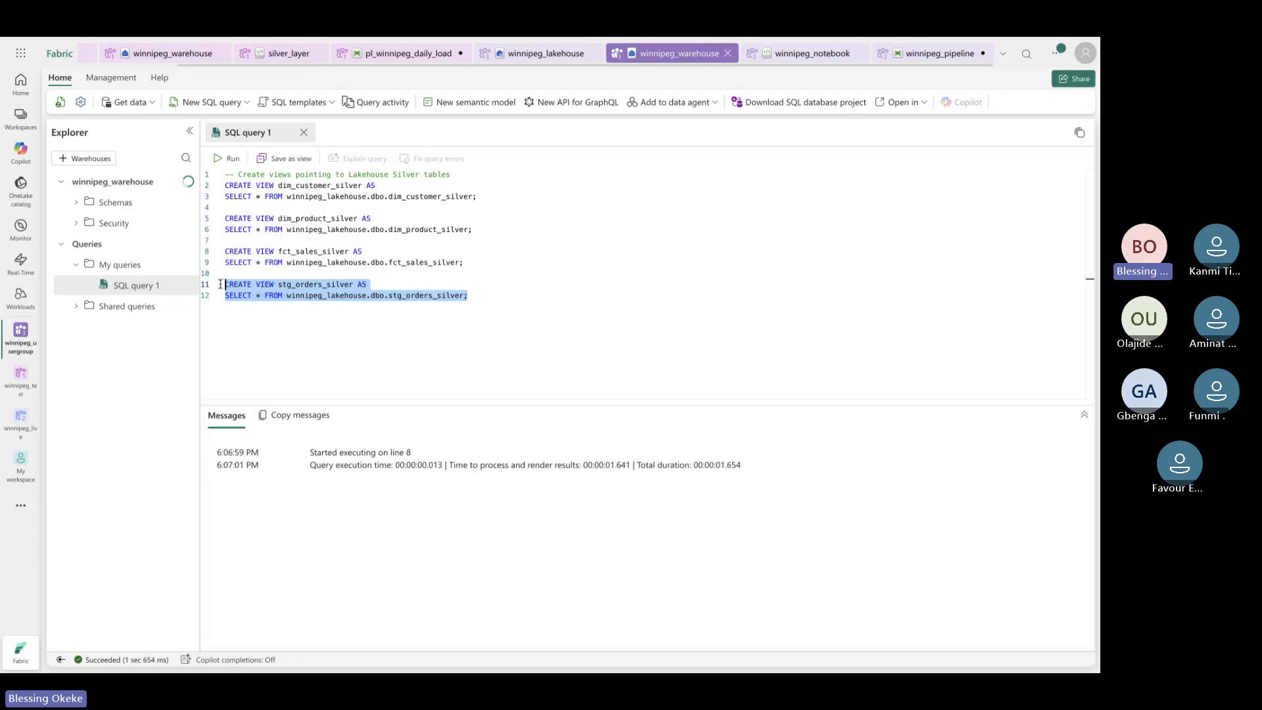
left_click(220, 161)
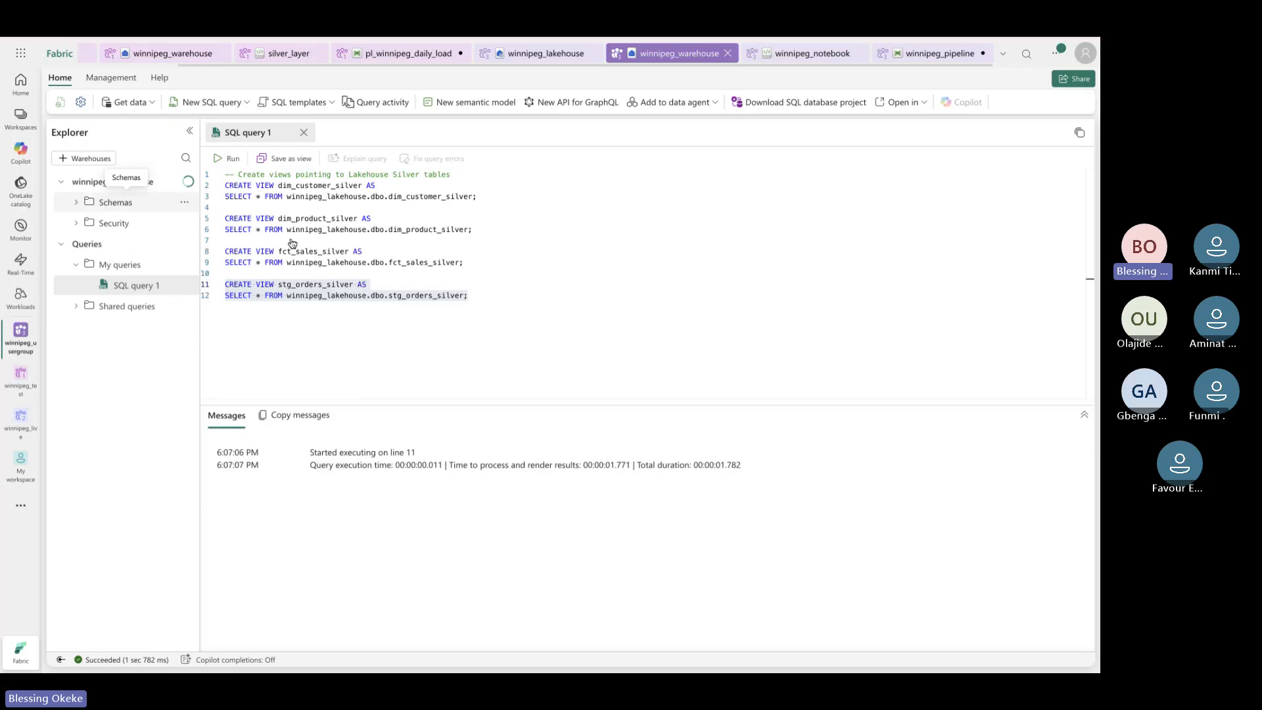
Expand Schemas > dbo > Views and widen Explorer to show the full view names
left_click(77, 204)
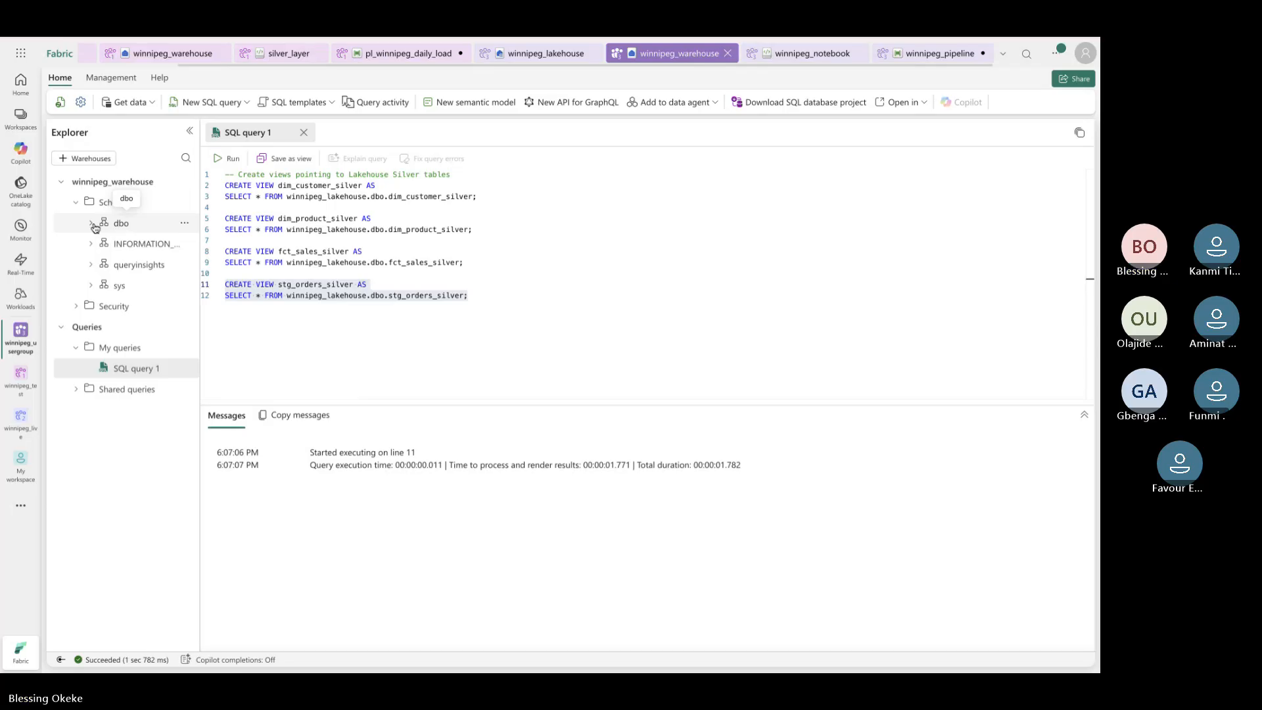
left_click(93, 224)
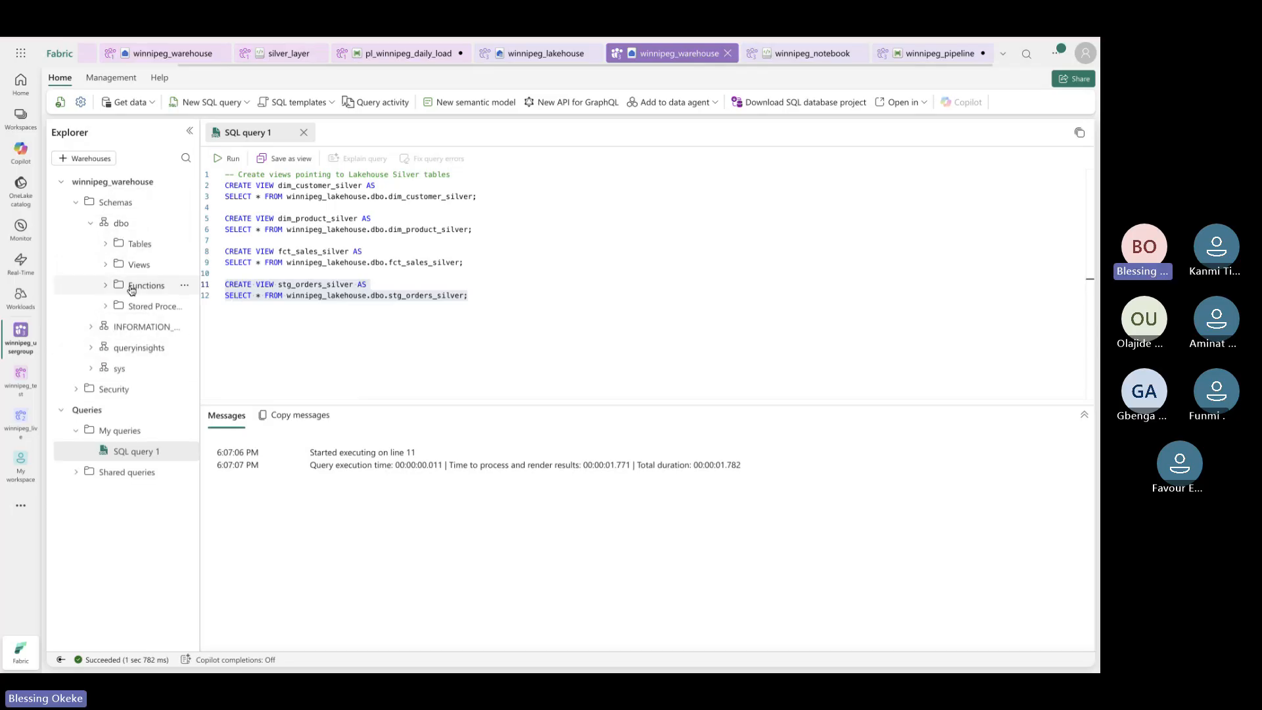
left_click(113, 264)
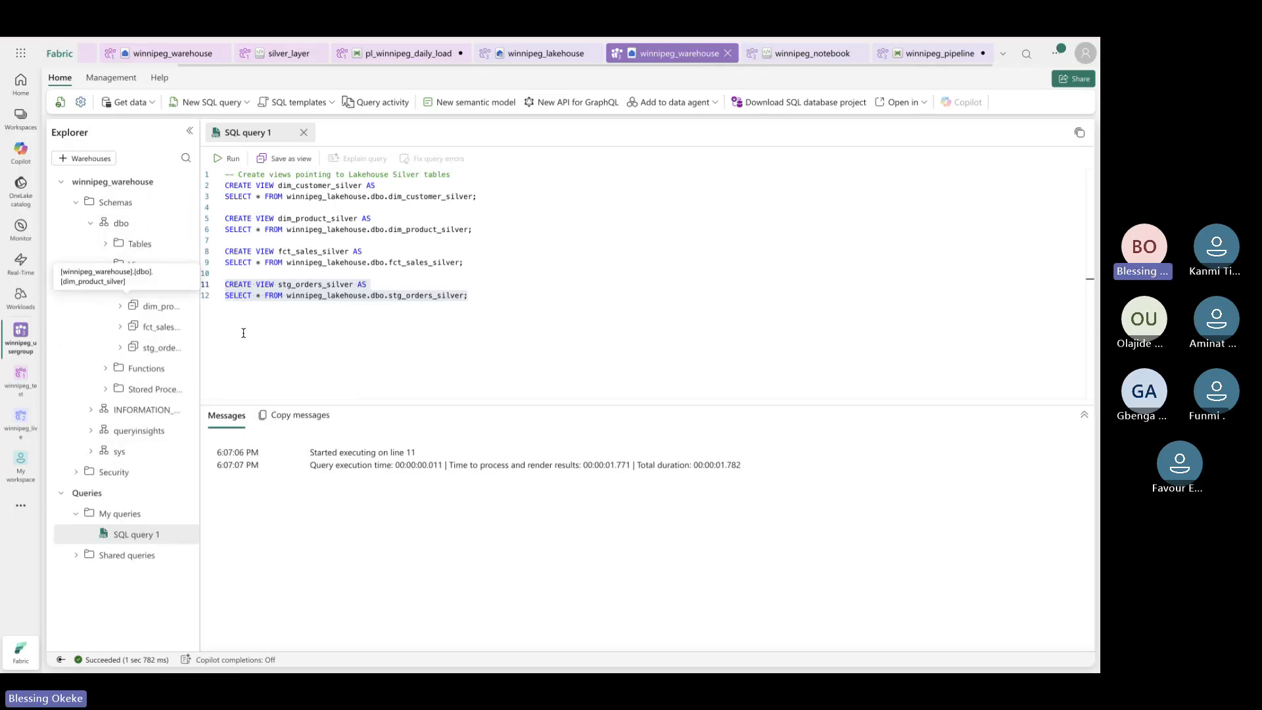
left_click_drag(199, 311, 269, 313)
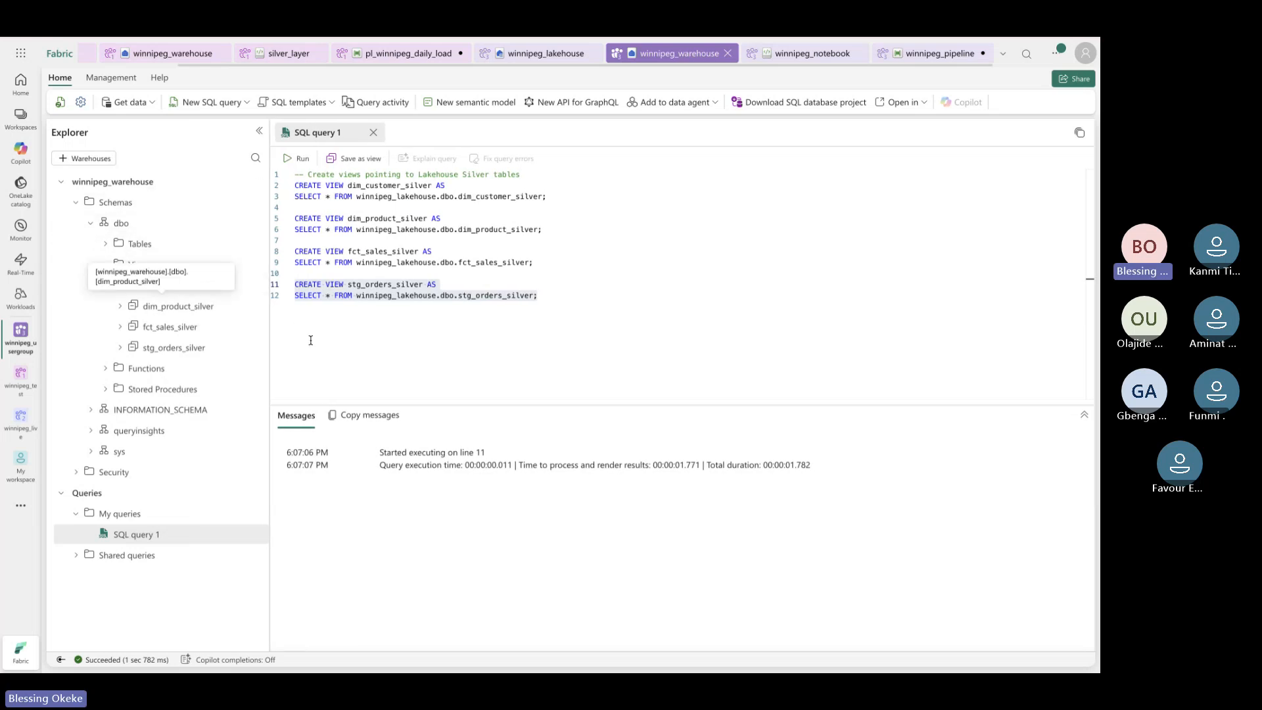
Highlight the dim_customer_silver and dim_product_silver names in the SQL script
left_click(545, 313)
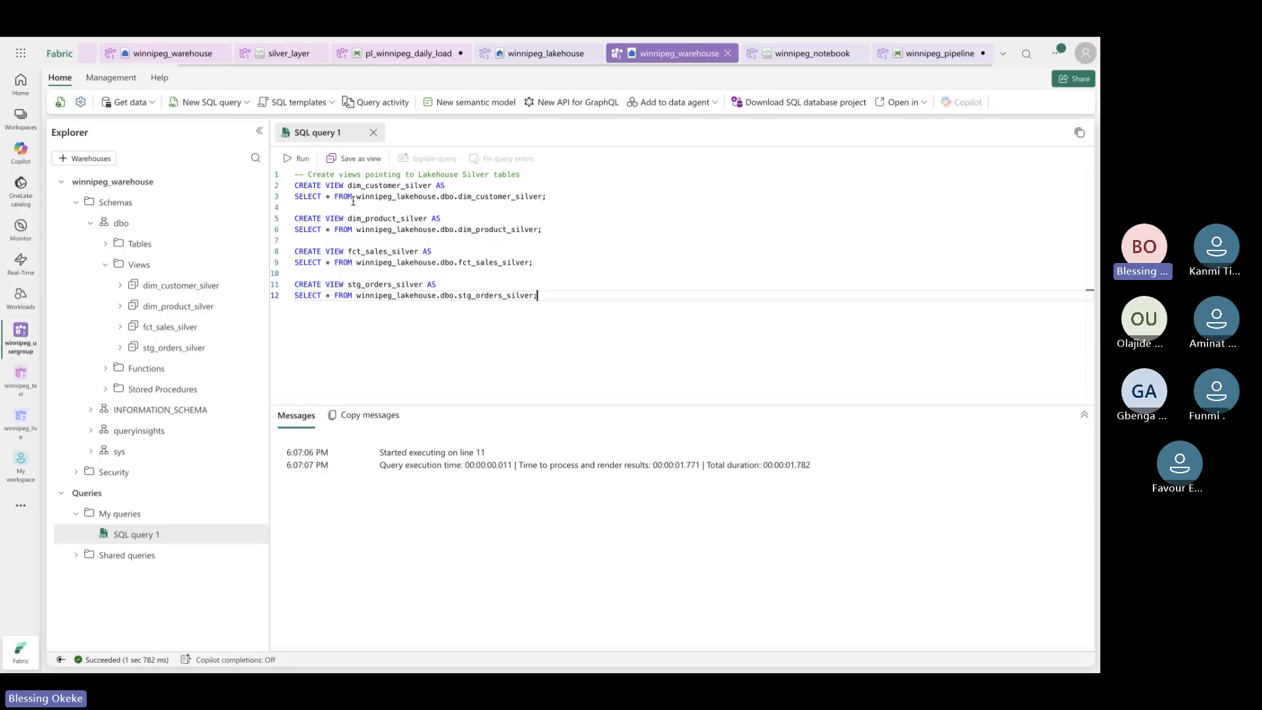
mouse_move(349, 186)
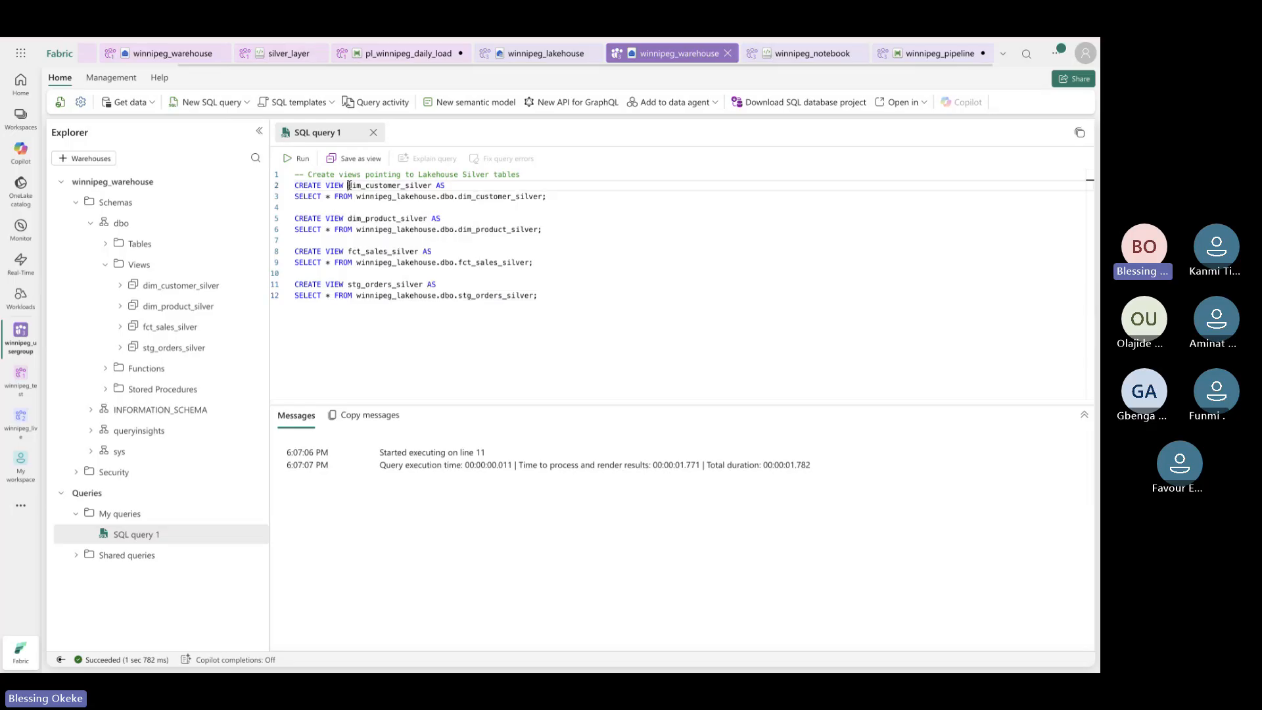
left_click(393, 189)
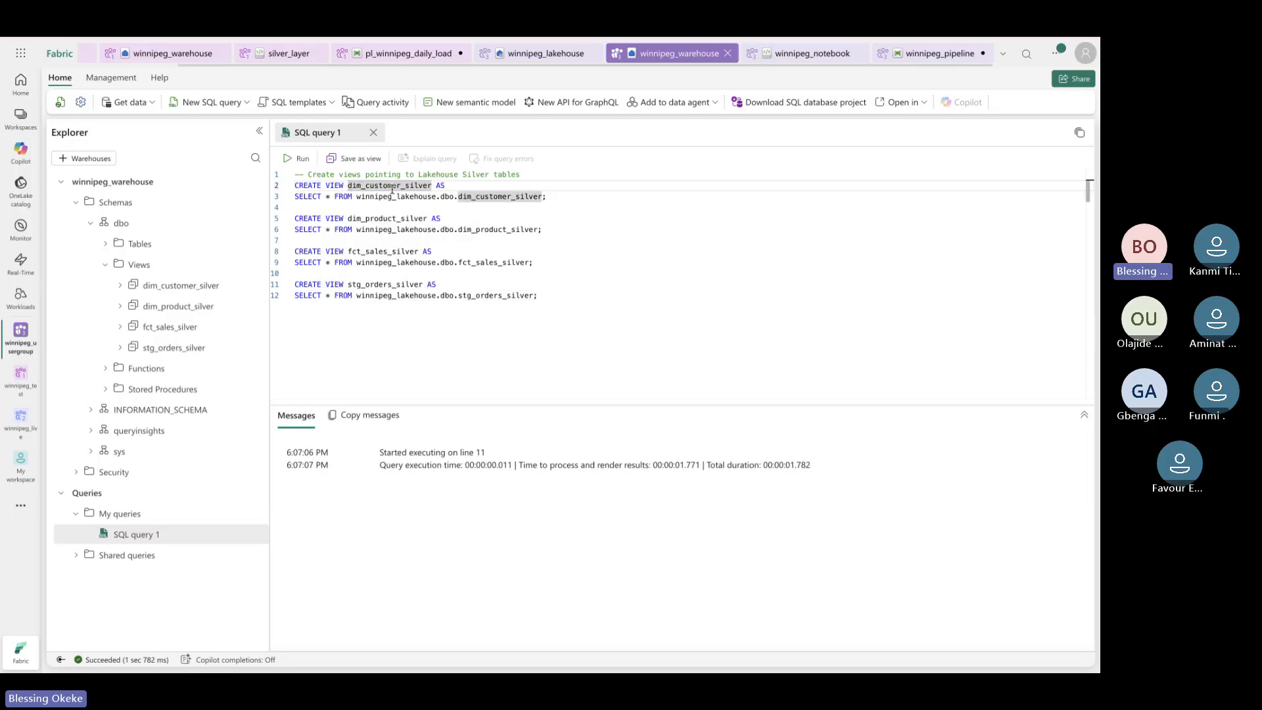
left_click(419, 216)
key("Up")
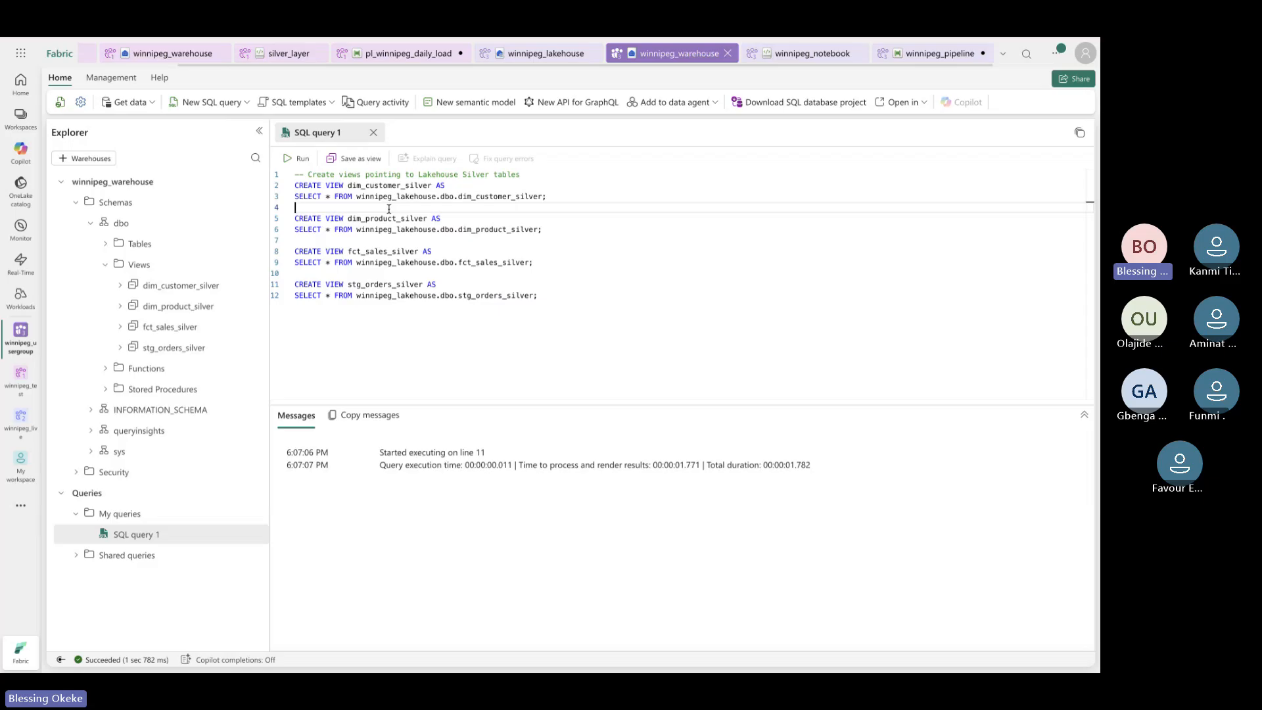
left_click(353, 241)
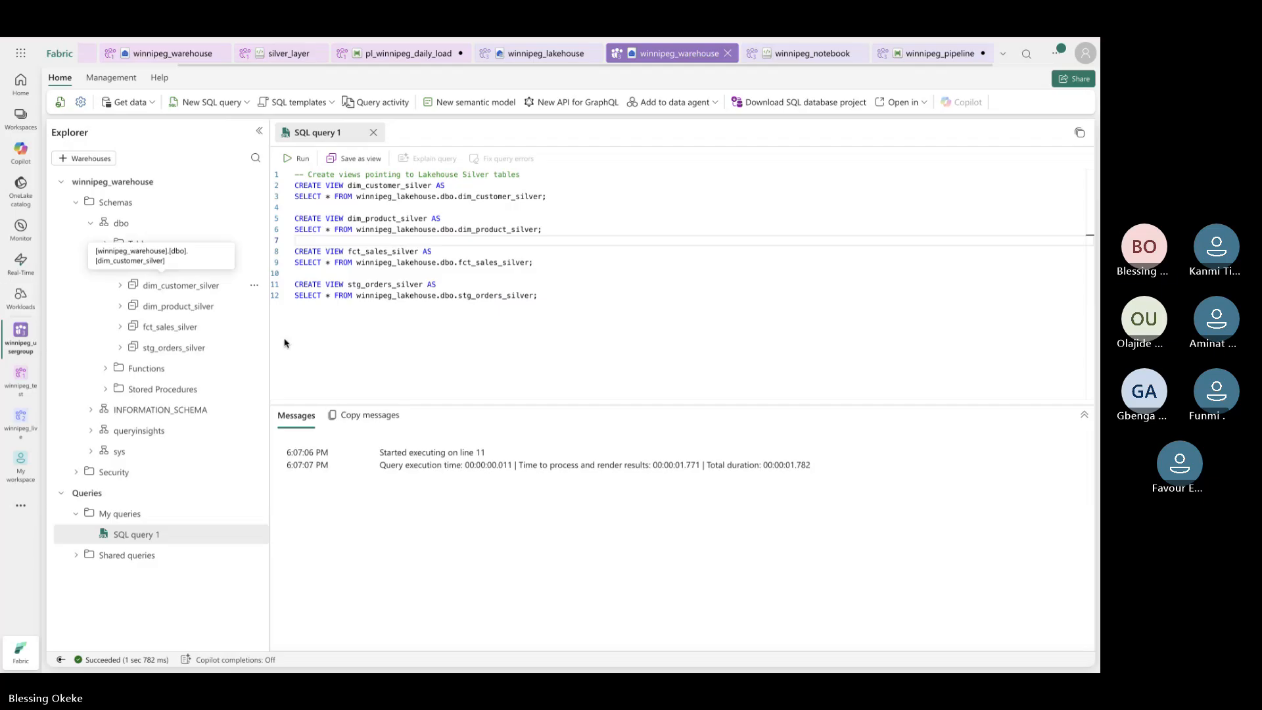
left_click(348, 188)
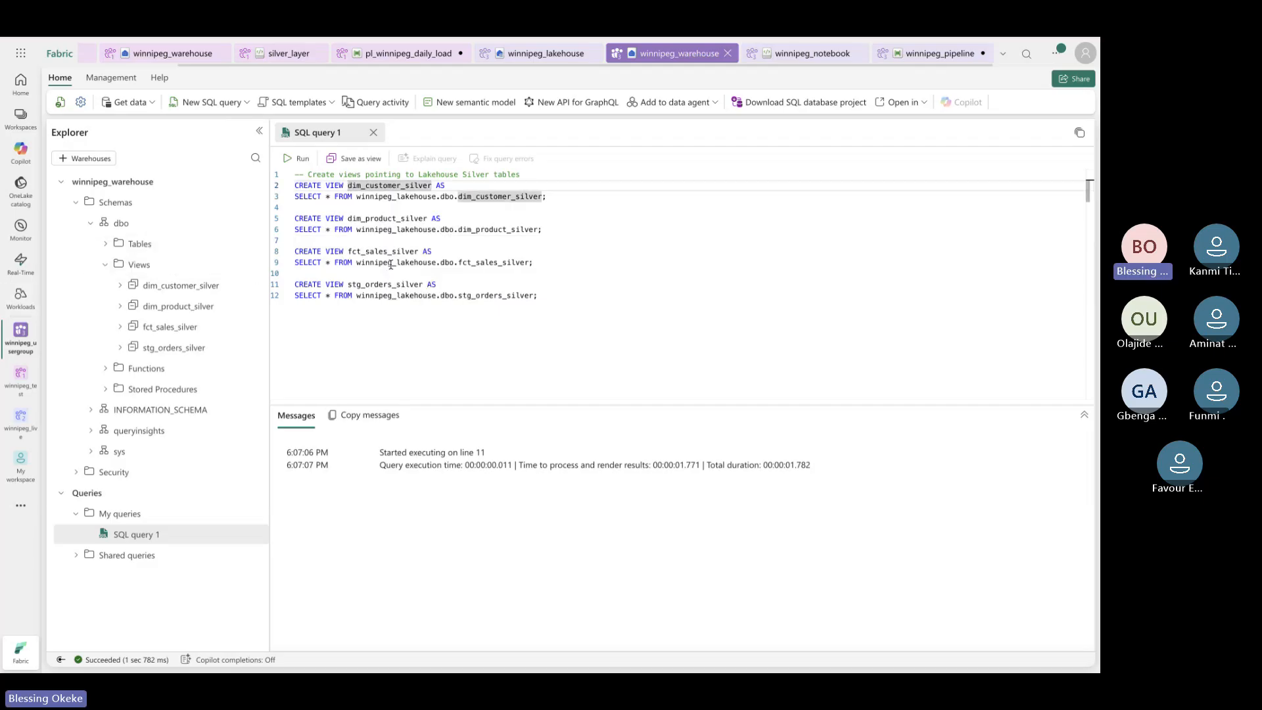
left_click(453, 326)
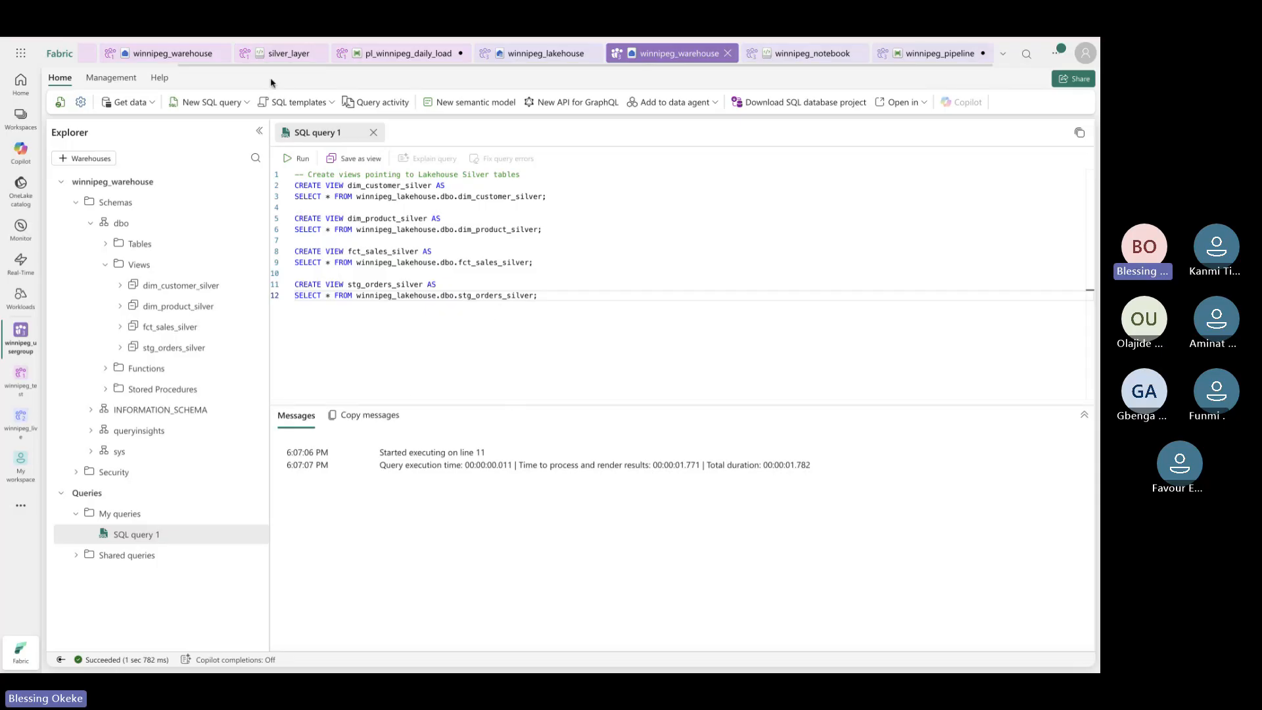
key("ctrl+Tab")
scroll(531, 451, "down", 6)
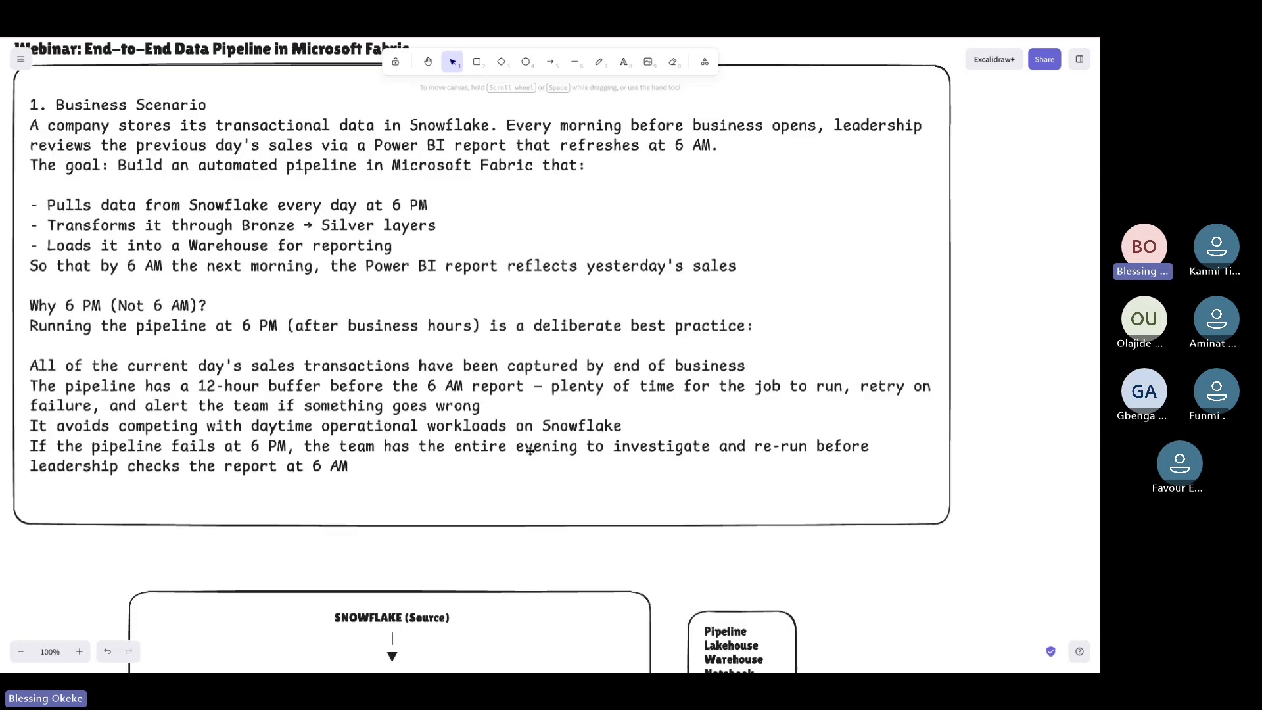
scroll(530, 451, "down", 3)
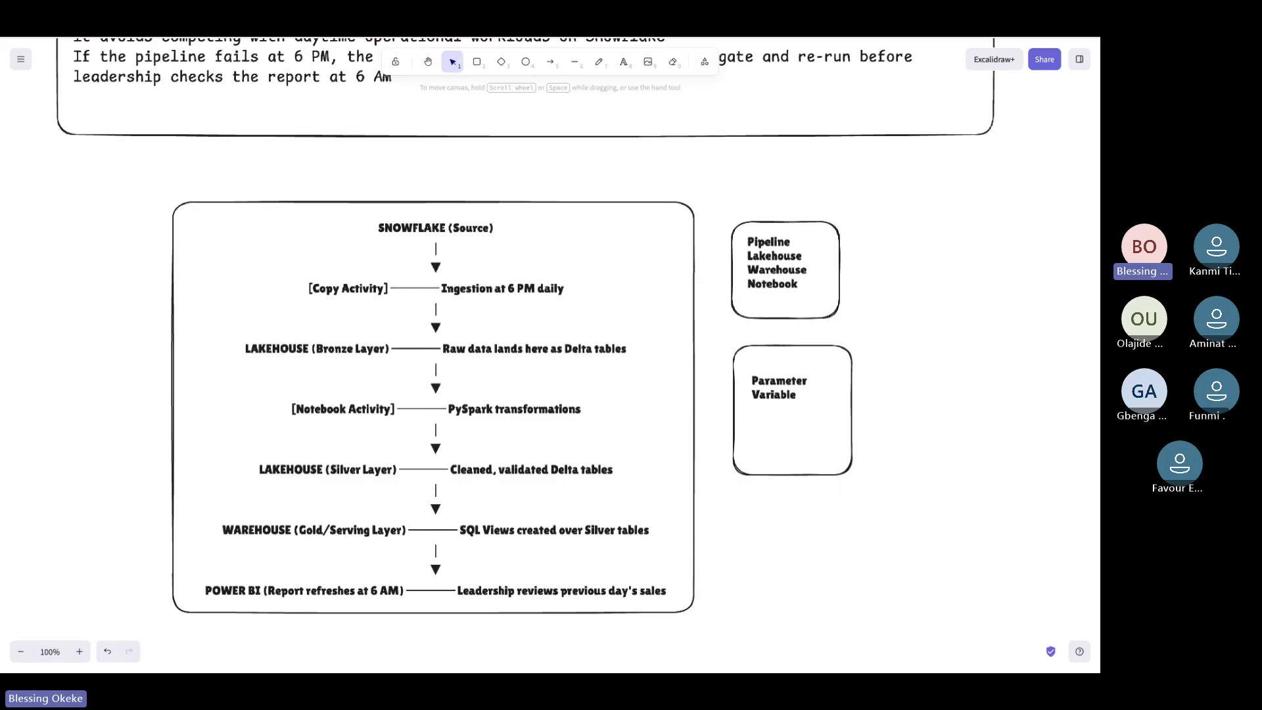
key("ctrl+Tab")
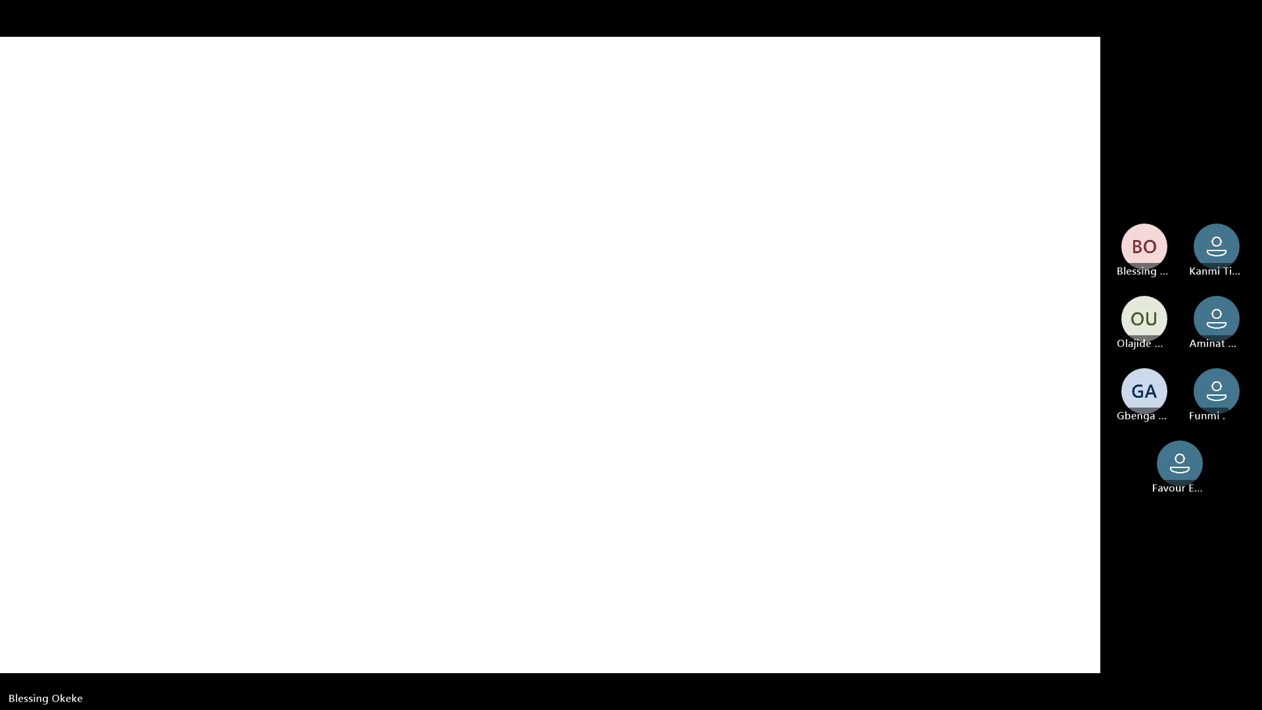
Paste and run SELECT COUNT(*) queries for the four silver views below the view definitions
key("Return")
key("Return")
type("SELECT COUNT(*) AS customer_count FROM dim_customer_silver; SELECT COUNT(*) AS product_count FROM dim_product_silver; SELECT COUNT(*) AS sales_count FROM fct_sales_silver; SELECT COUNT(*) AS orders_count FROM stg_orders_silver;")
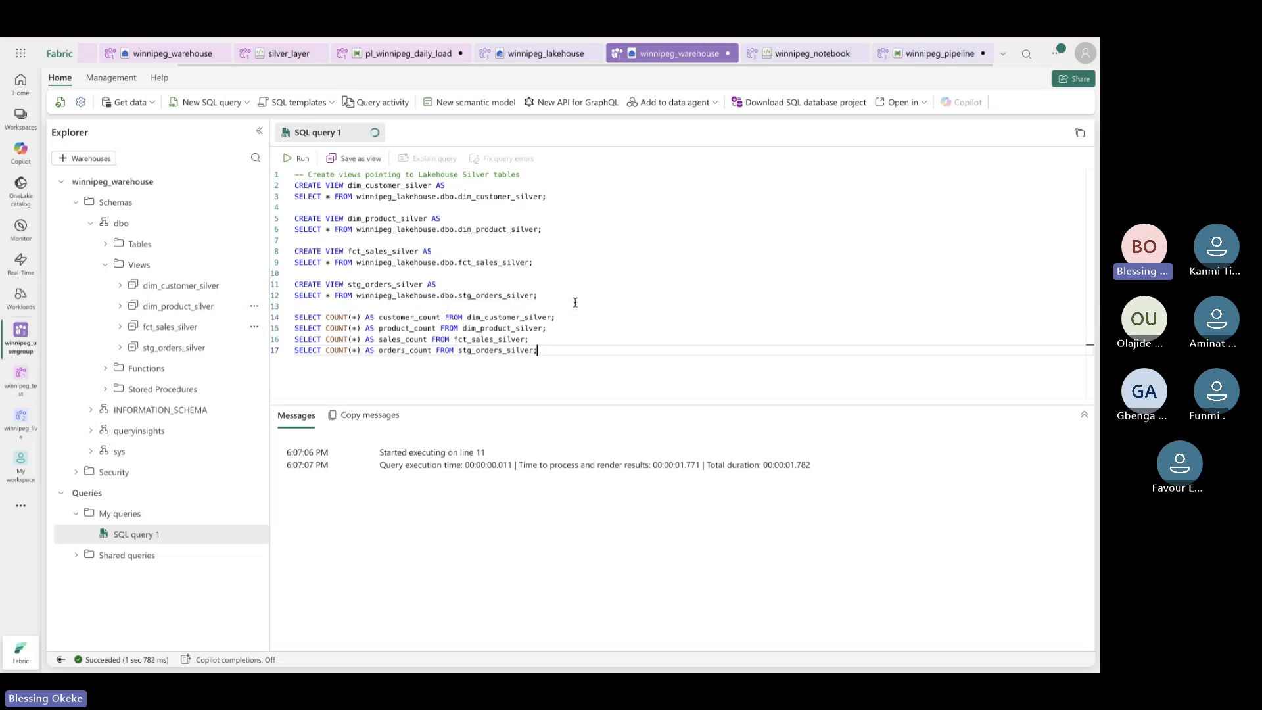
left_click_drag(572, 355, 291, 309)
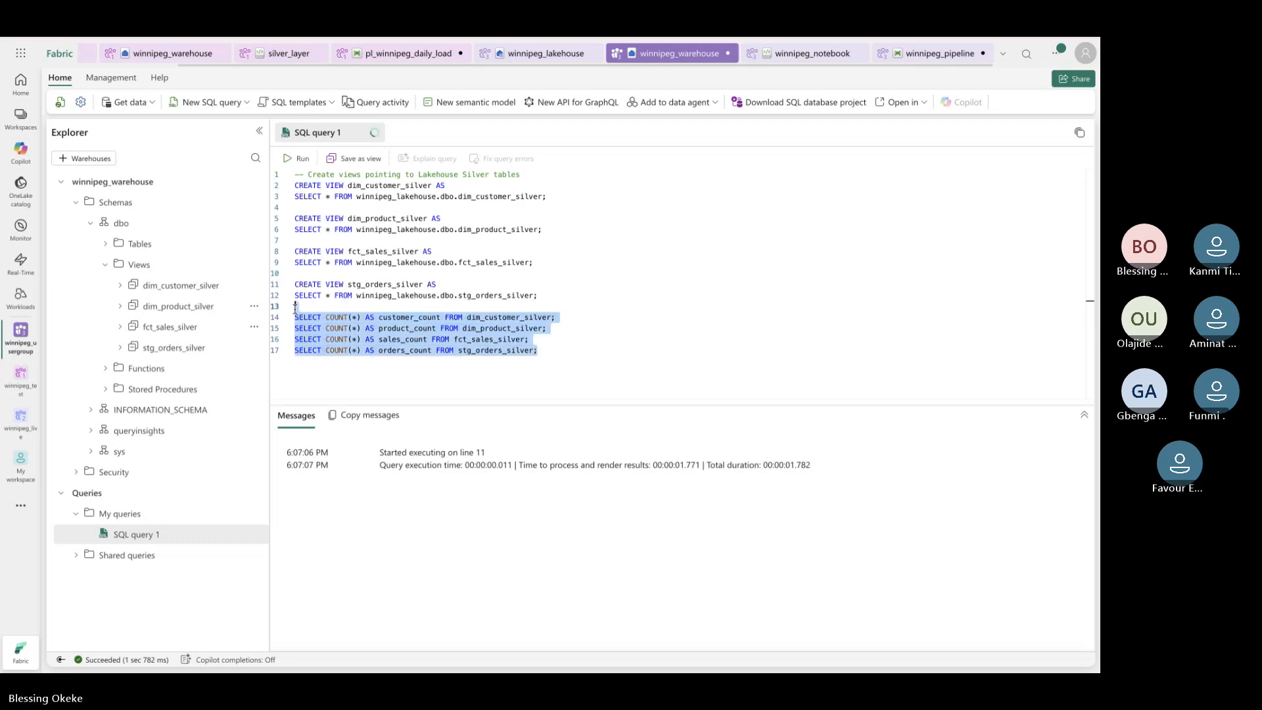
left_click(296, 160)
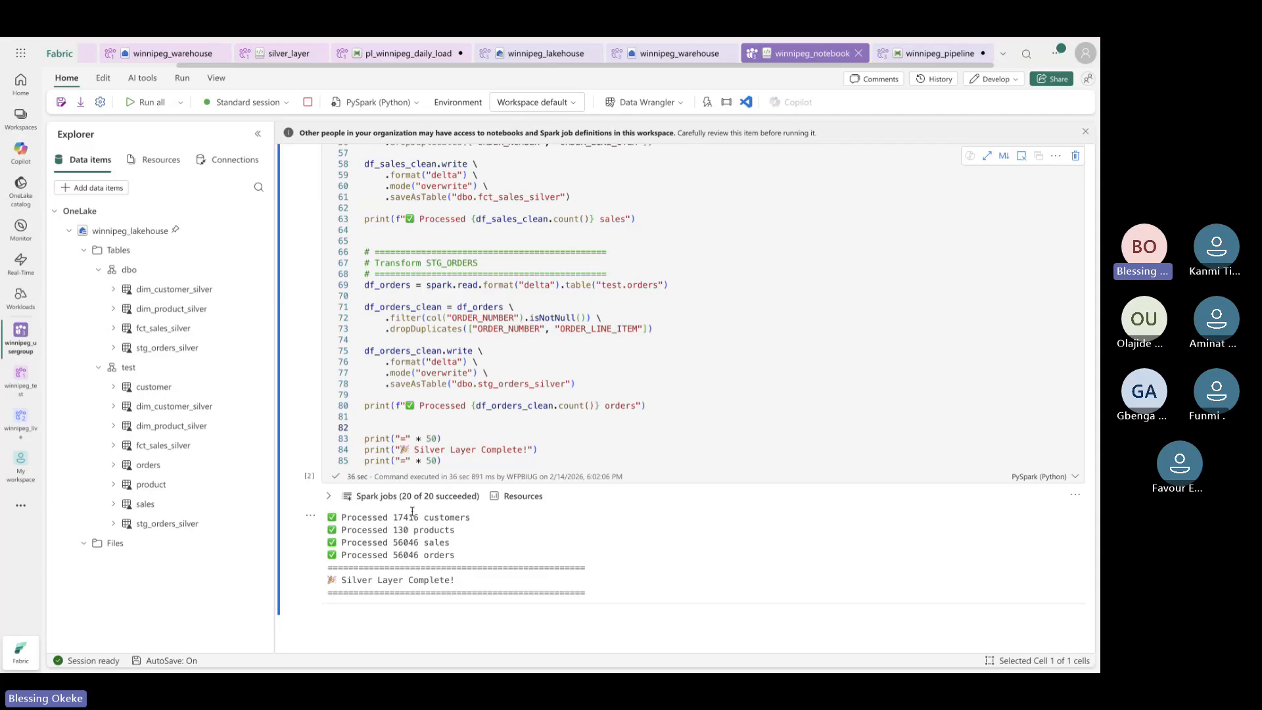
Check the product, sales and orders count results in the warehouse: 130, 56046 and 56046
left_click(660, 56)
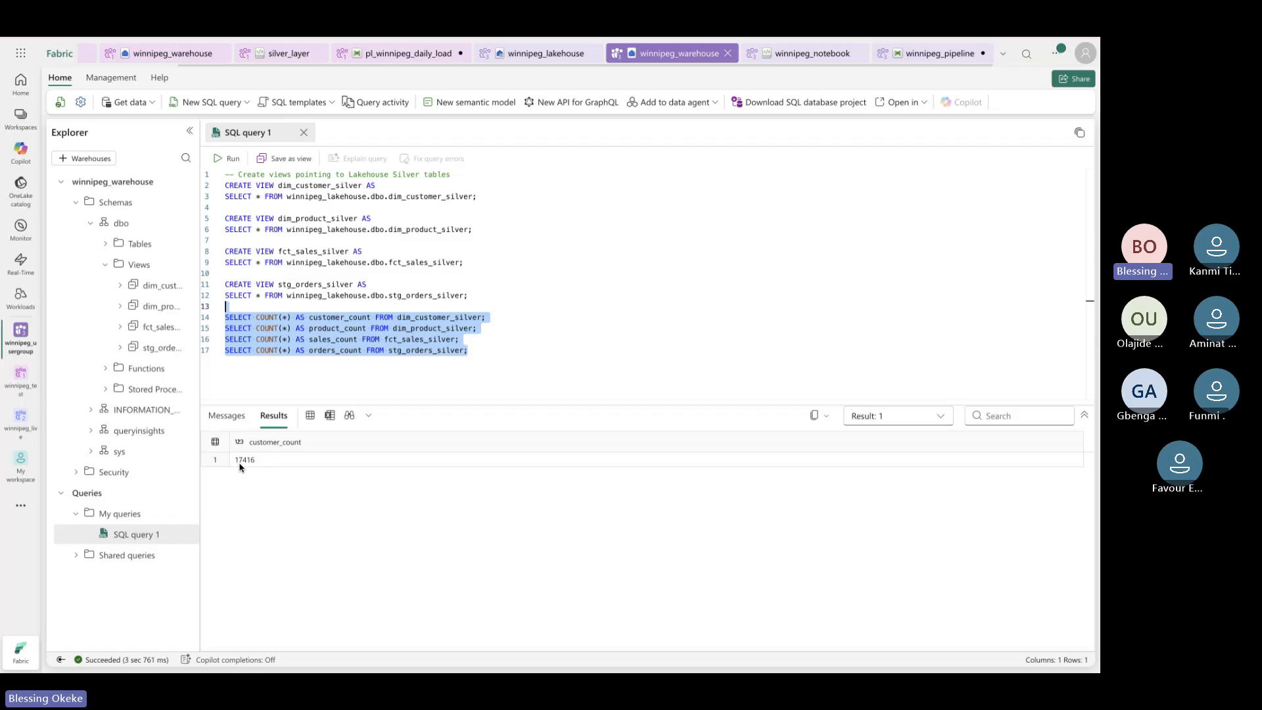
left_click(925, 422)
left_click(903, 459)
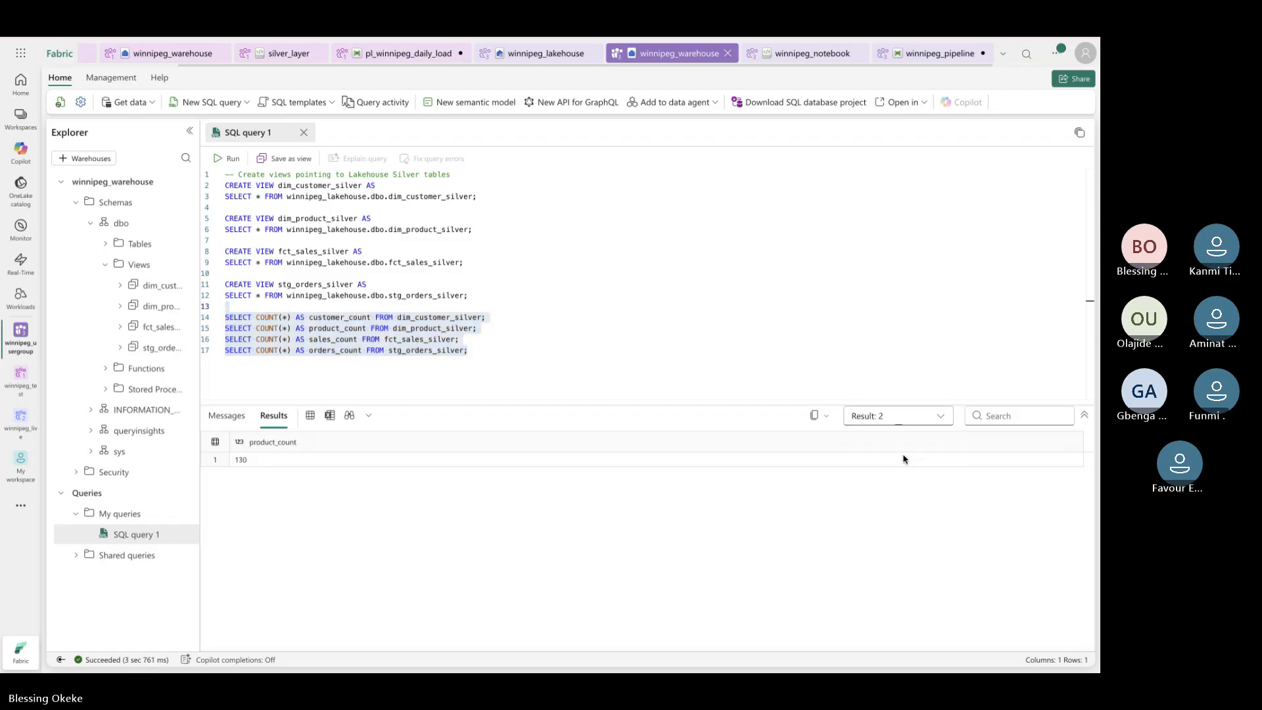
left_click(943, 420)
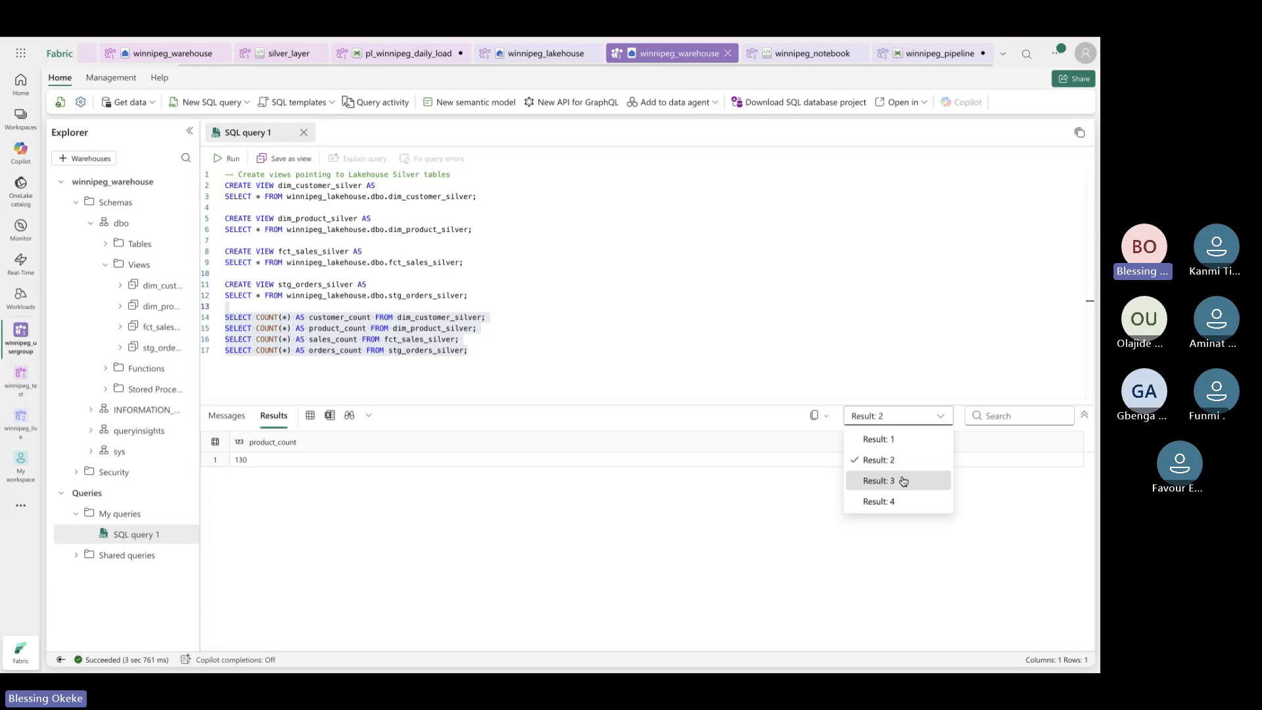
left_click(902, 480)
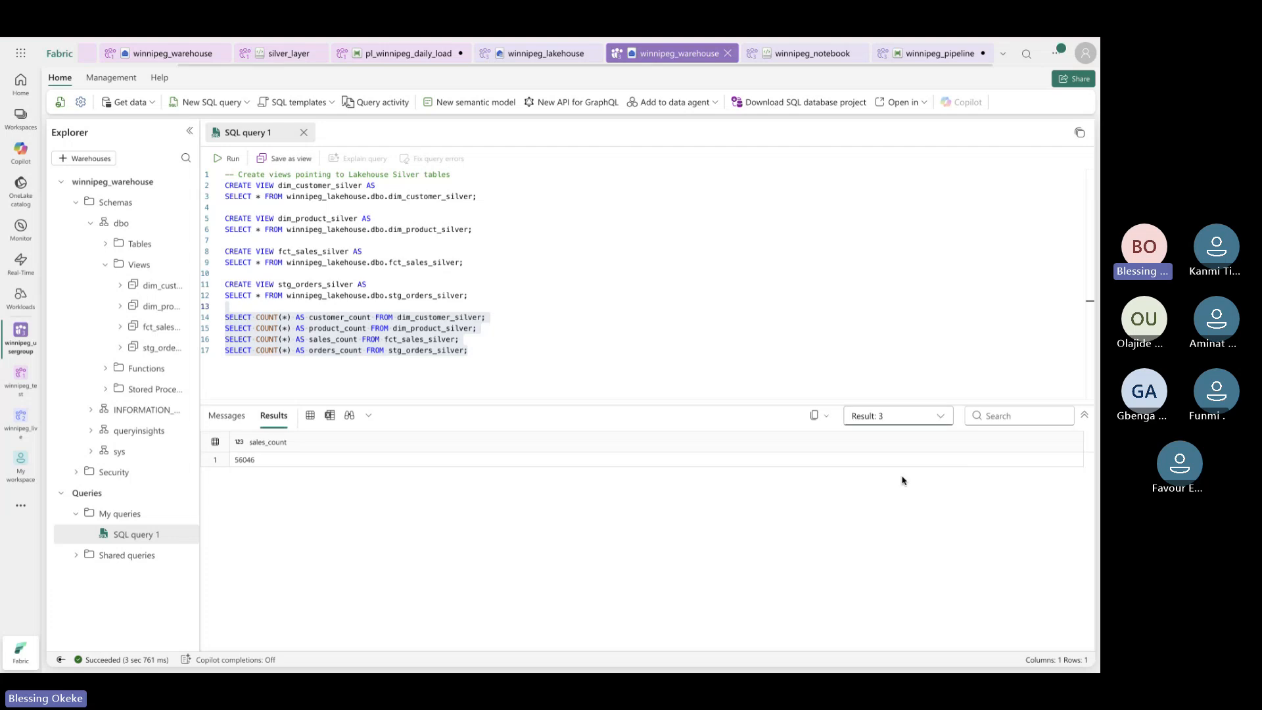
left_click(941, 417)
left_click(910, 500)
Compare them against the notebook's processed totals, then deselect the count queries
left_click(801, 56)
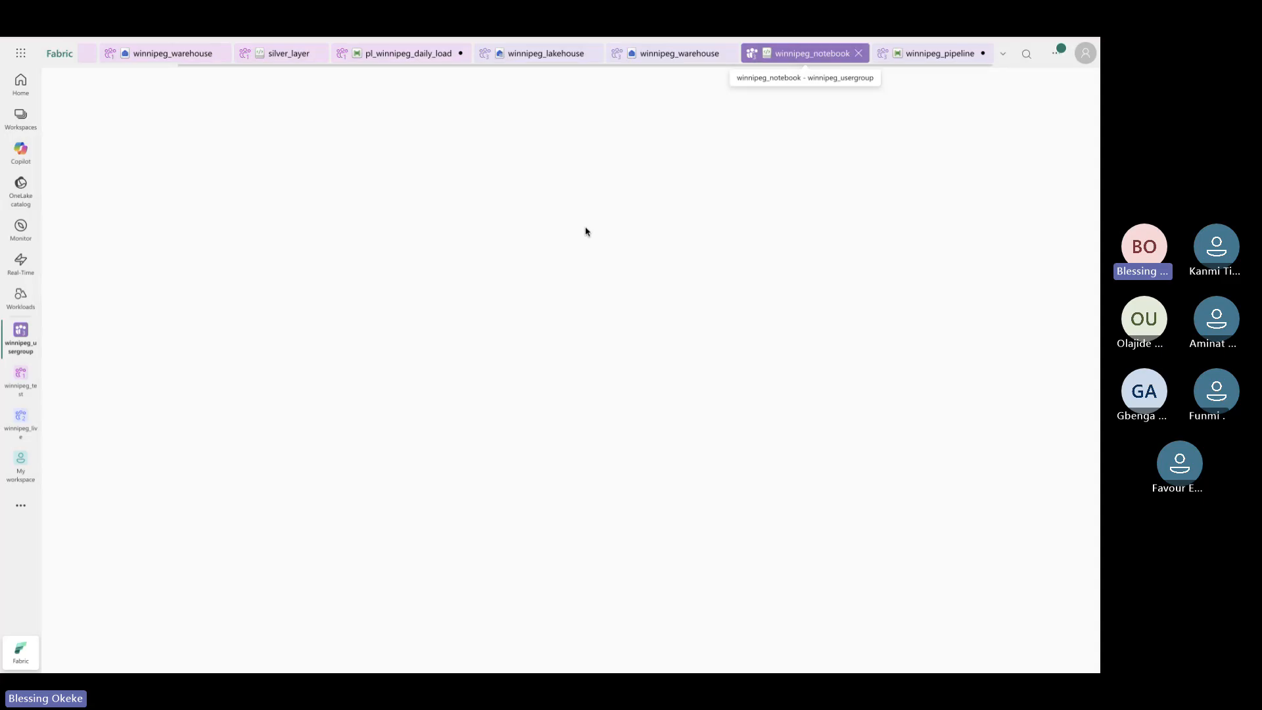
scroll(520, 375, "down", 2)
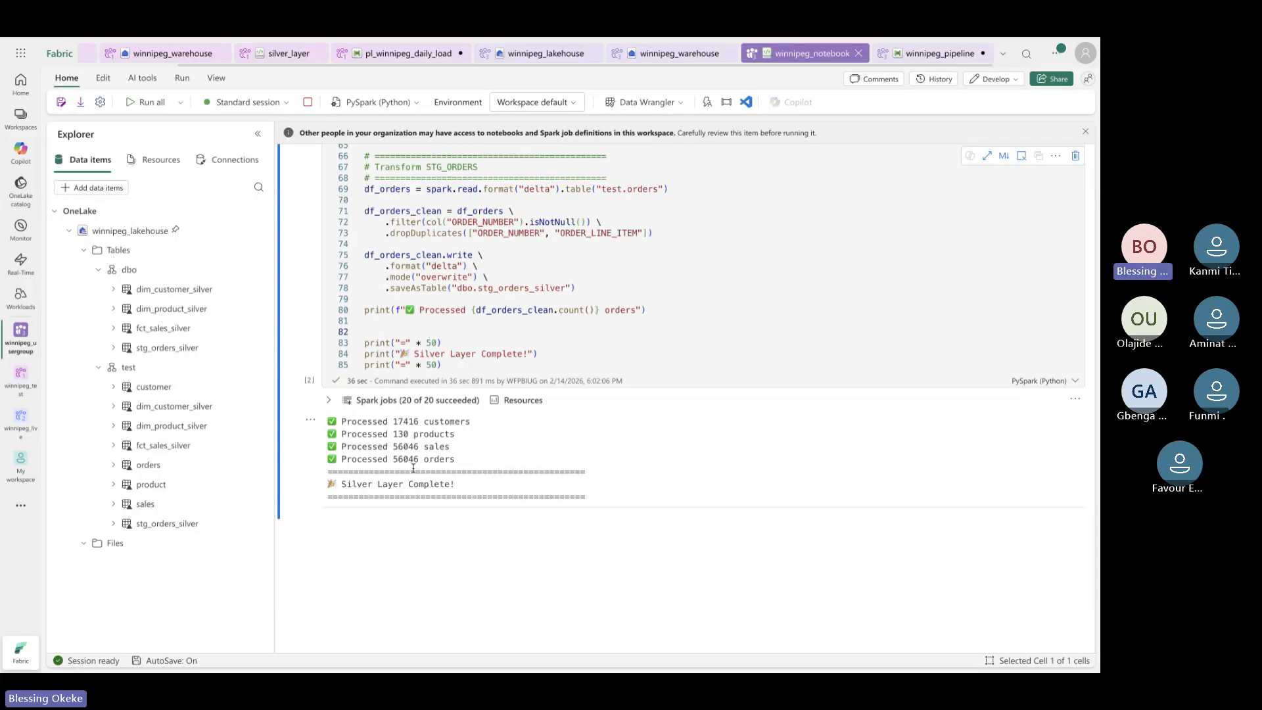
left_click(680, 53)
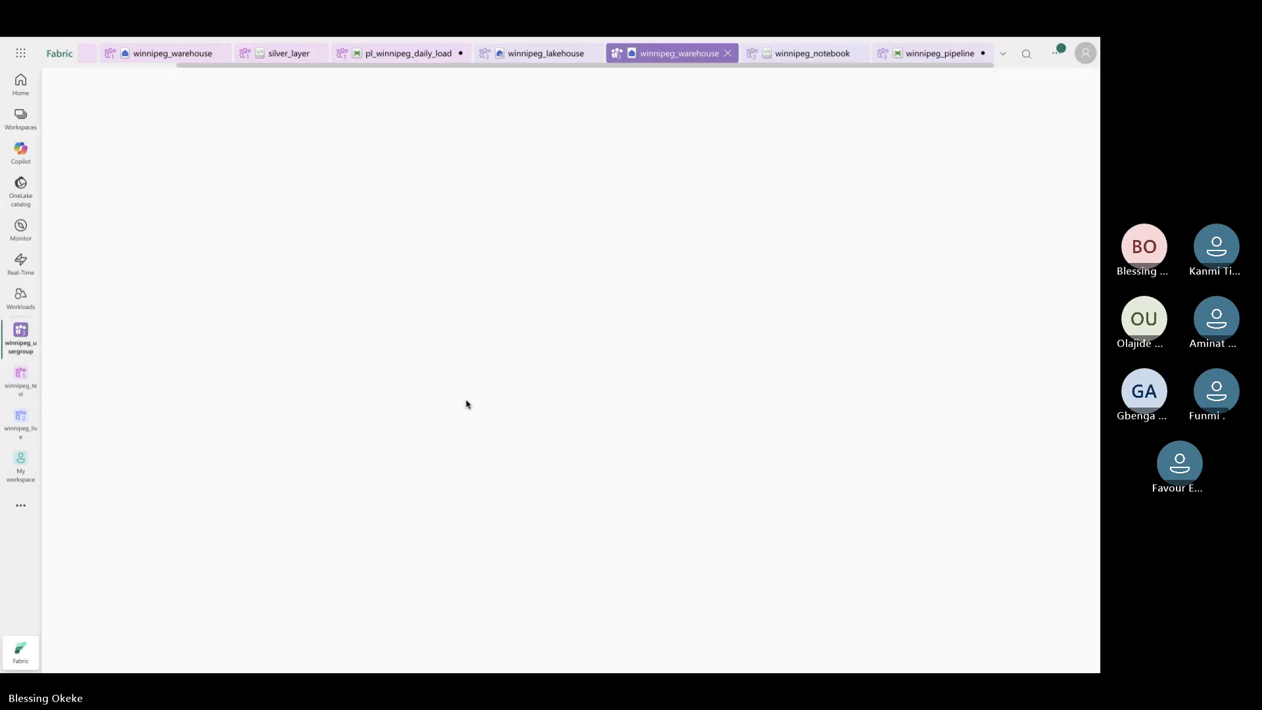
left_click(503, 353)
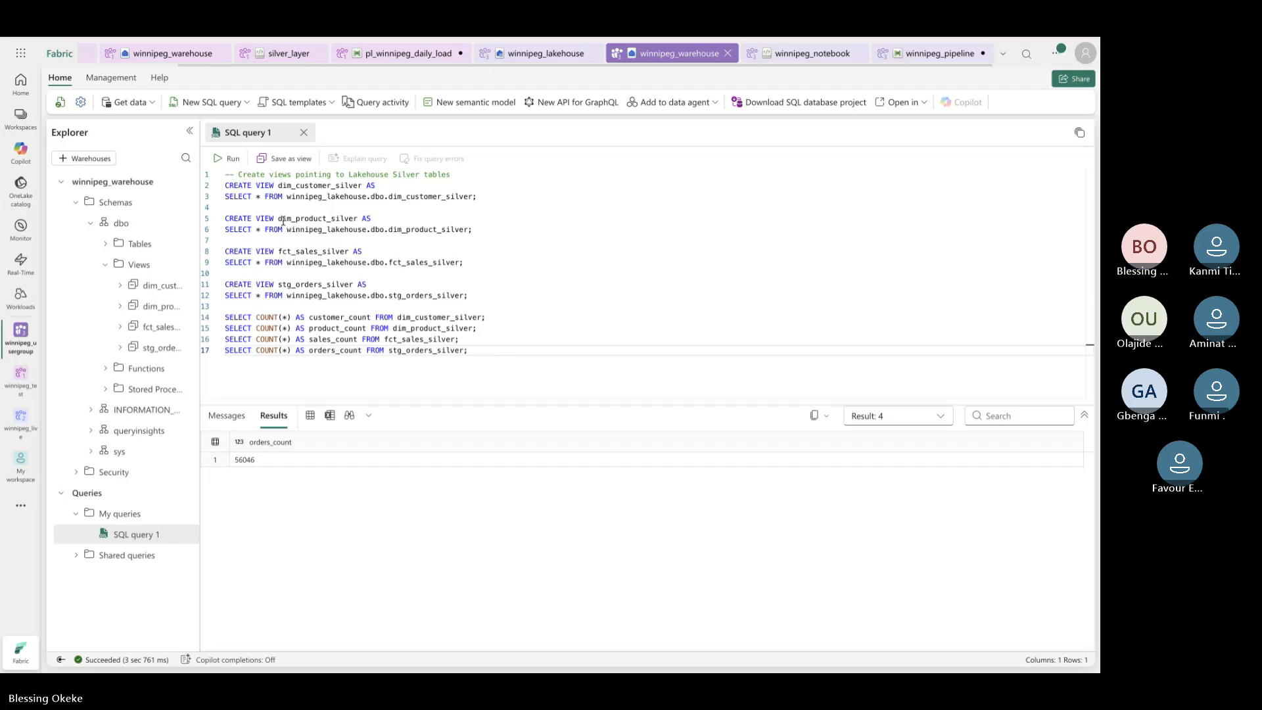